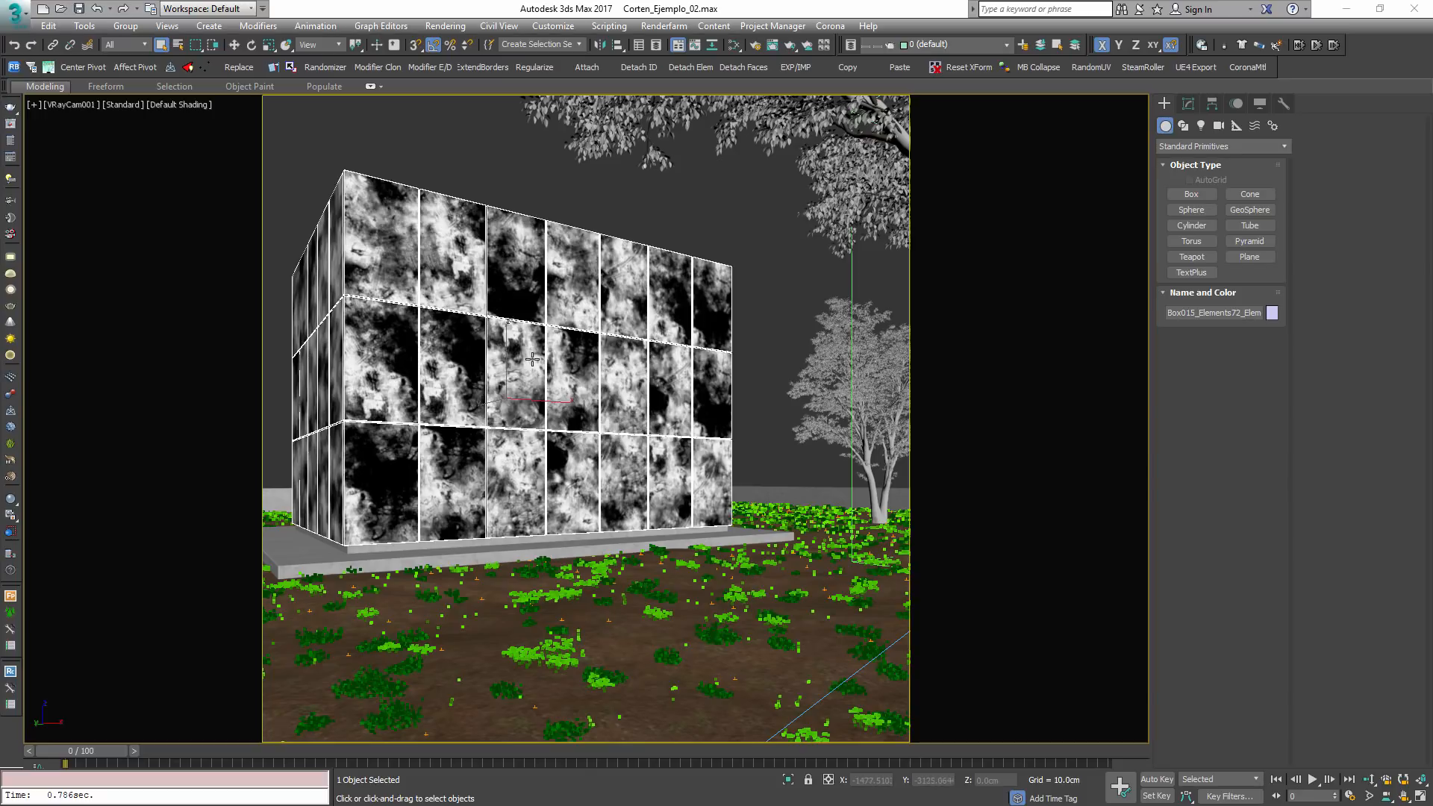
Add a UVW Map modifier to the facade panel object and set its mapping to Box
left_click(1188, 103)
left_click(1220, 148)
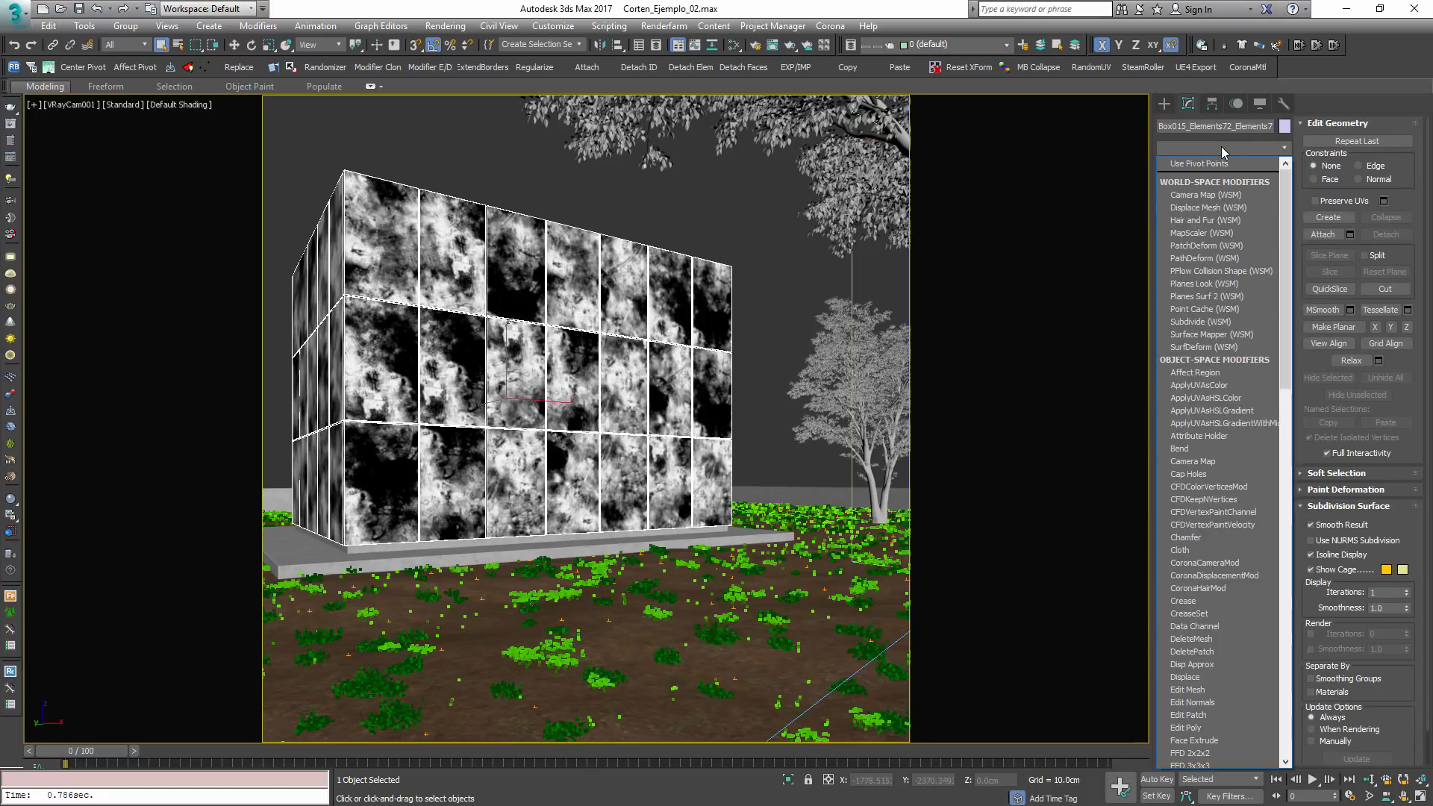
key("u")
key("Down")
key("Return")
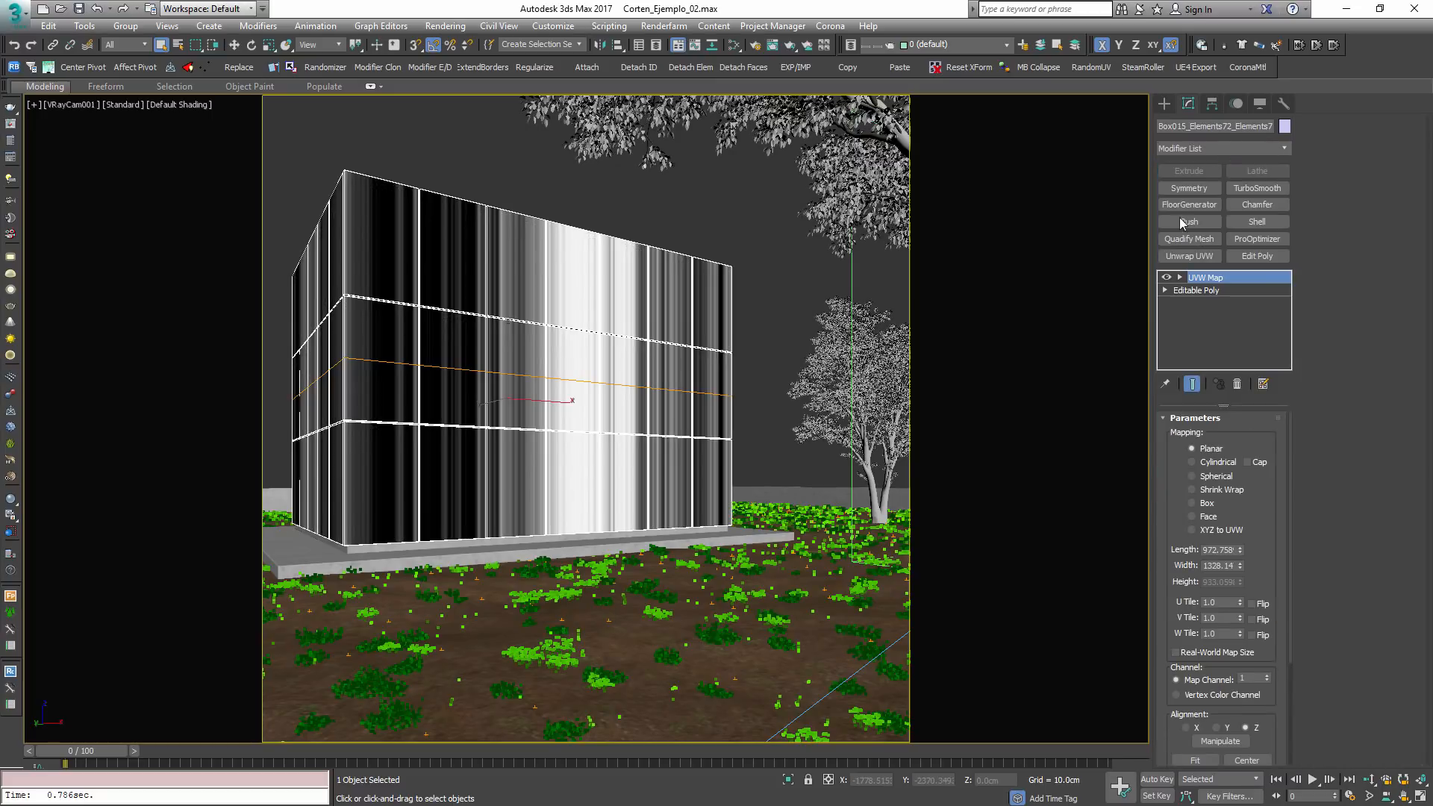
left_click(1203, 505)
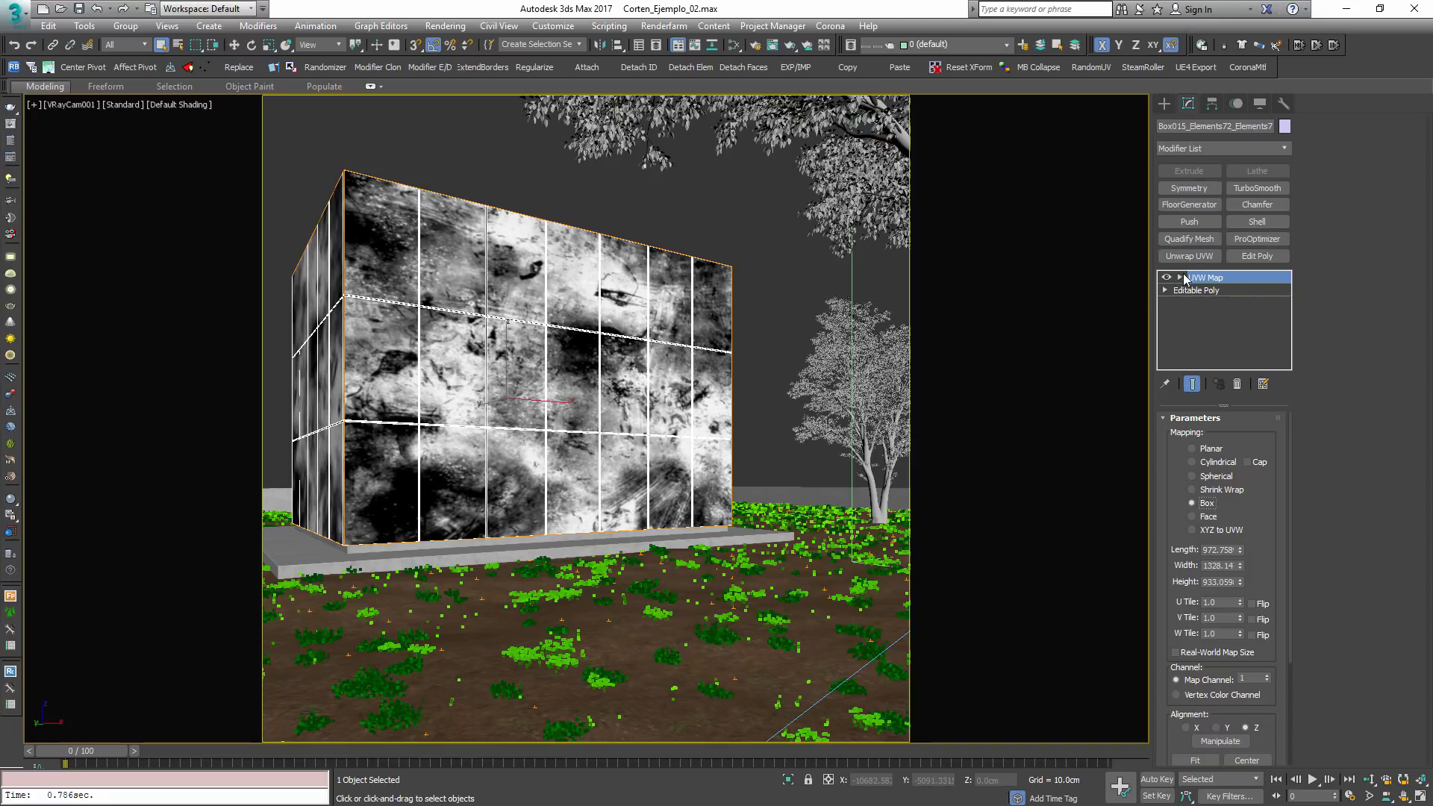
Scale the UVW Map gizmo uniformly to change the mask texture's size on the facade panels
left_click(1180, 277)
left_click(1206, 291)
key("r")
left_click_drag(507, 388, 520, 578)
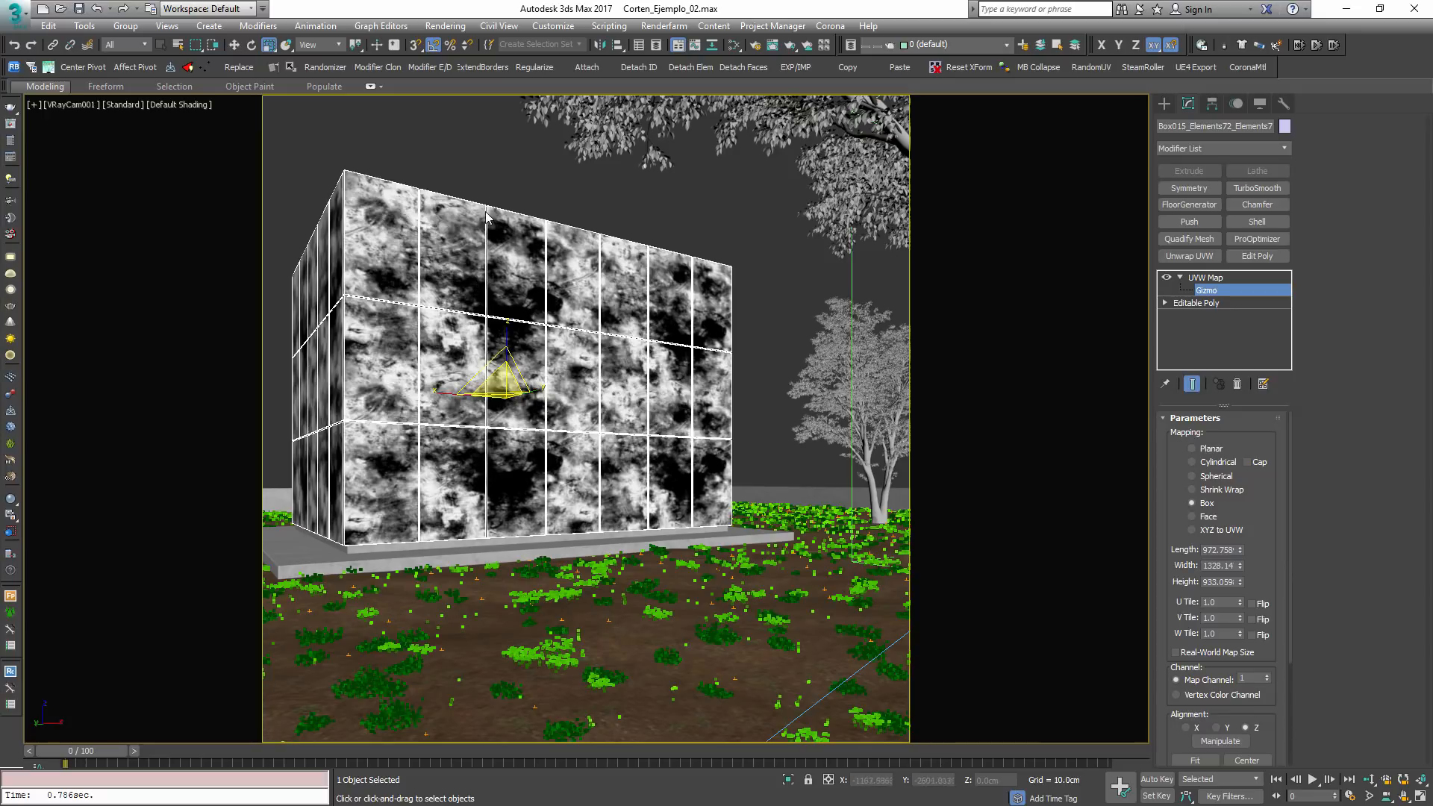
Switch off the UVW Map modifier and remove it from the panel object's modifier stack, keeping the Editable Poly
left_click(1166, 279)
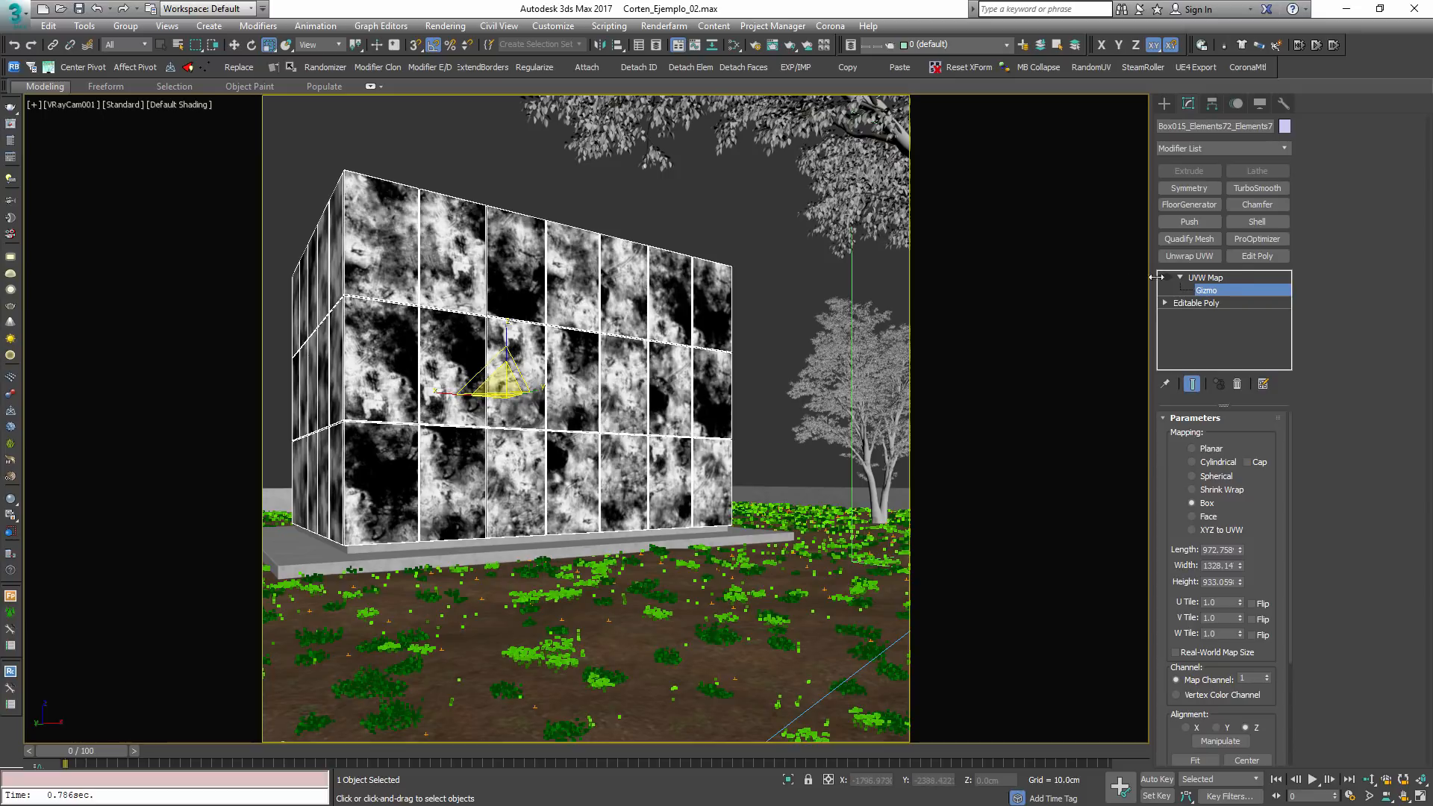
left_click(1223, 279)
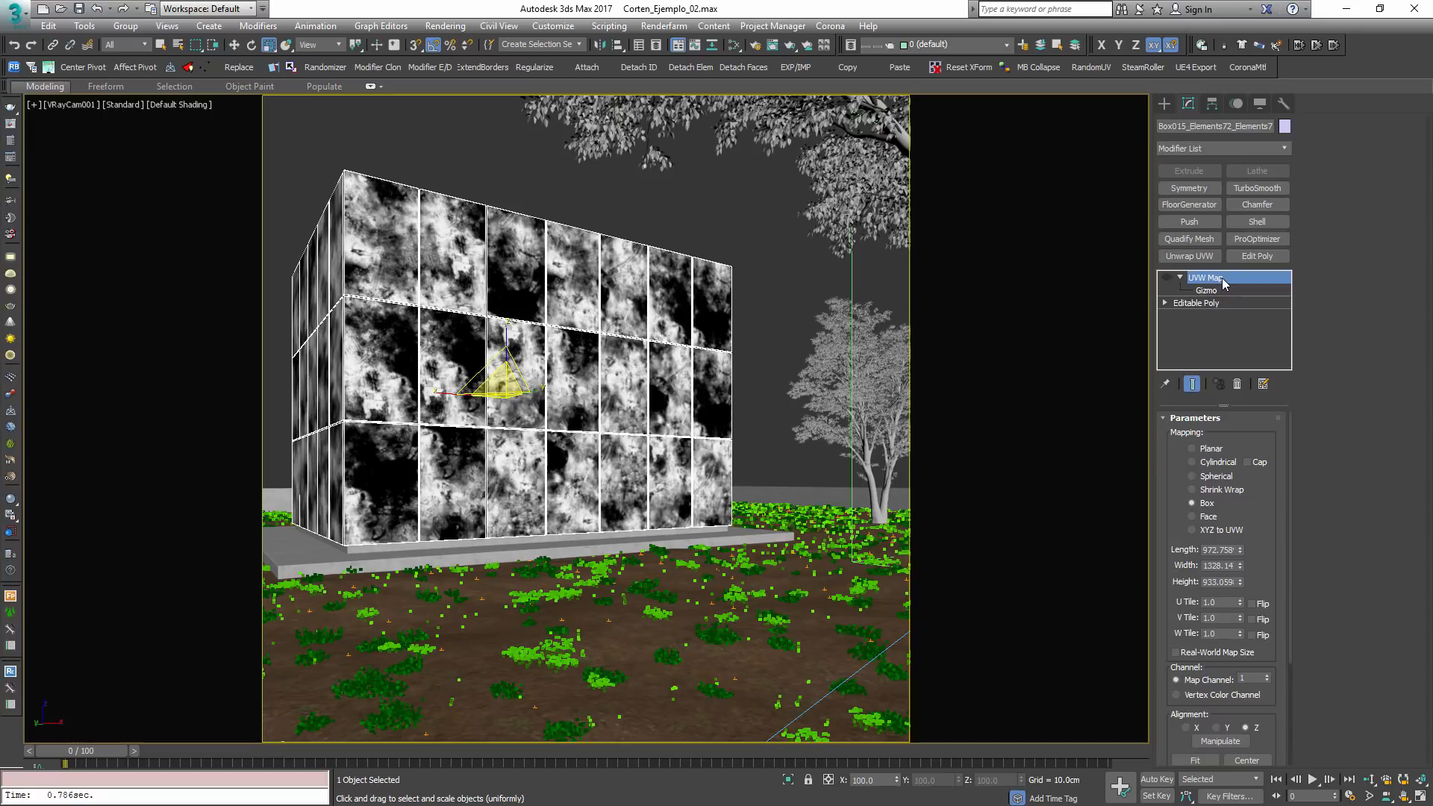
key("Delete")
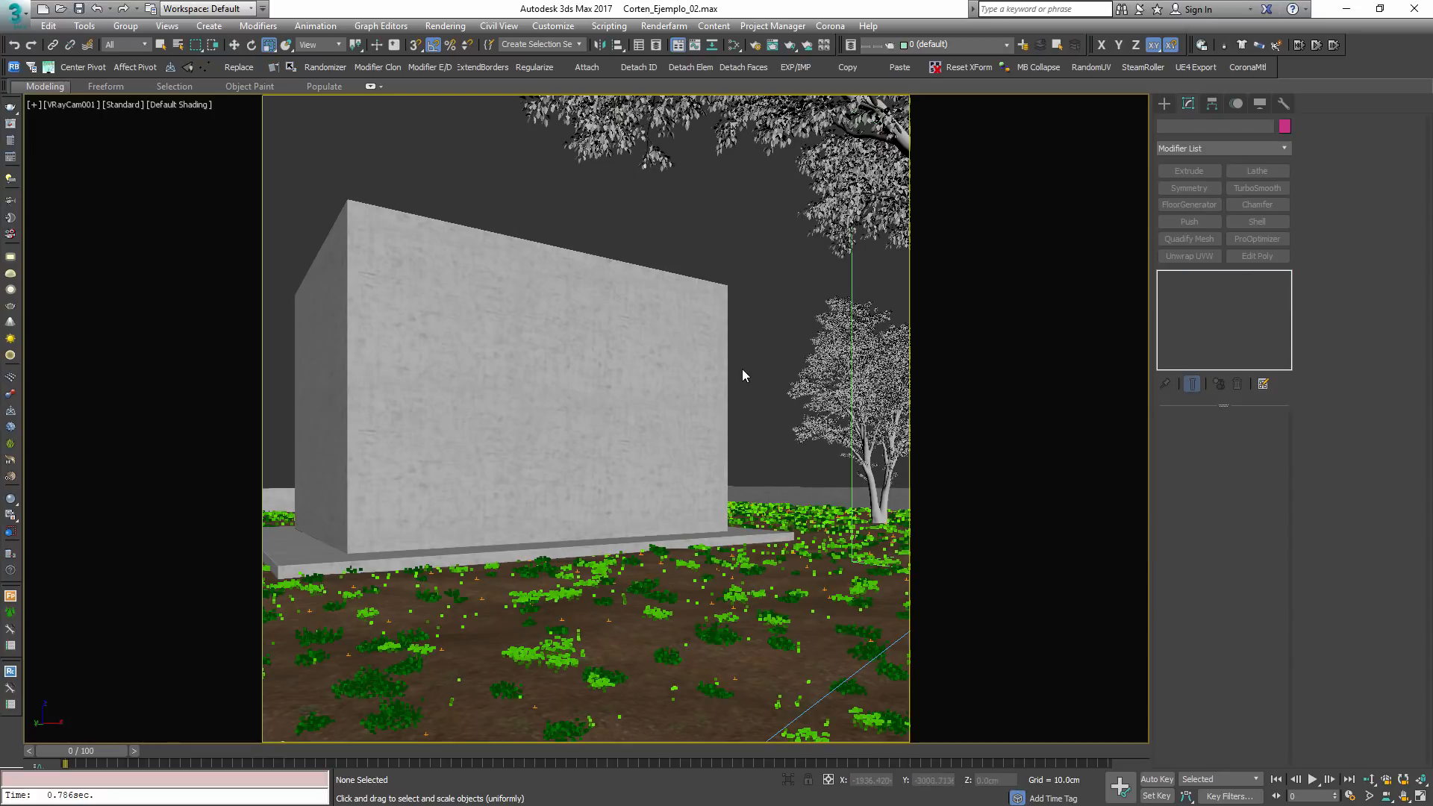
key("ctrl+z")
left_click(1237, 384)
Isolate the facade panel object and split its elements into separate objects with the Detach Elements script
key("alt+q")
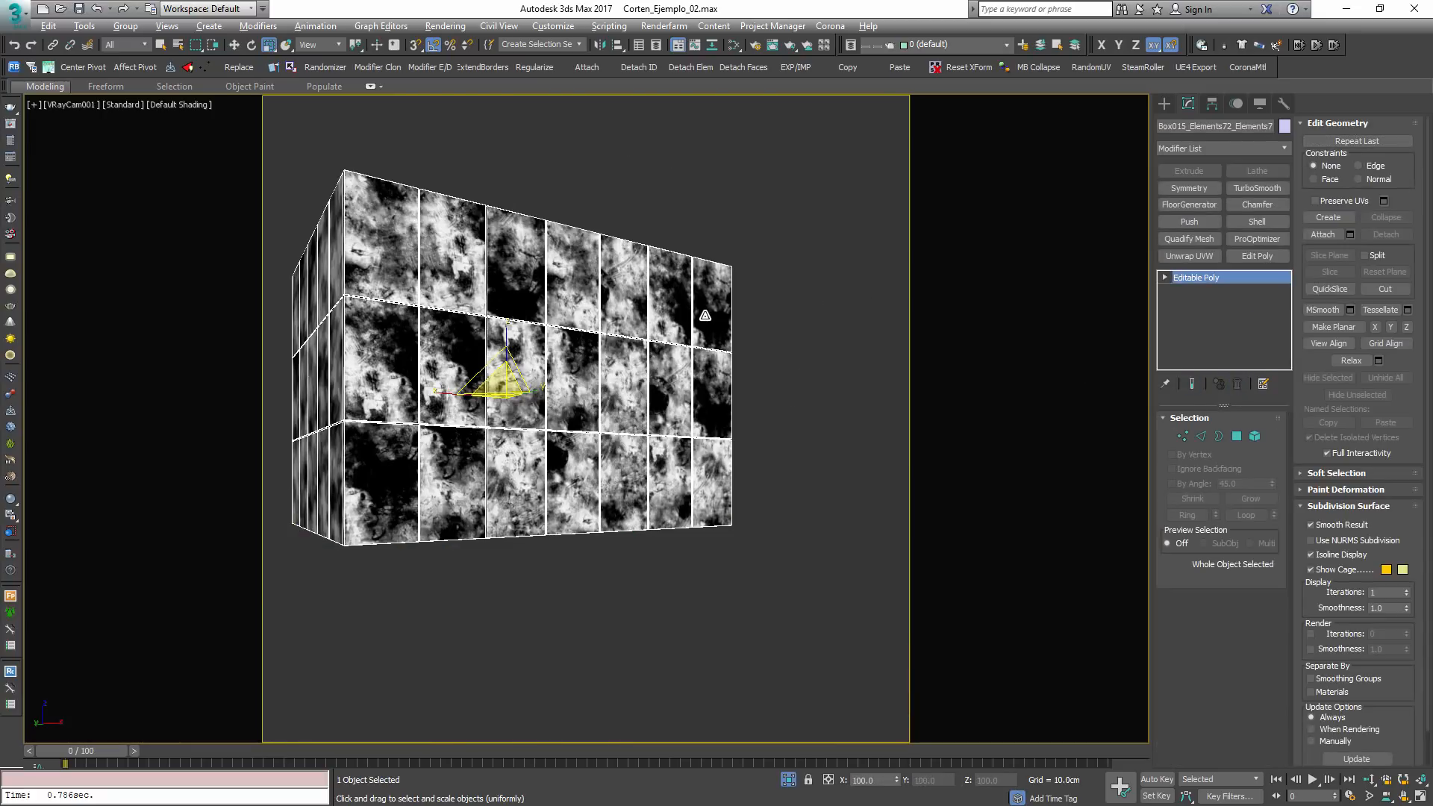
key("t")
key("z")
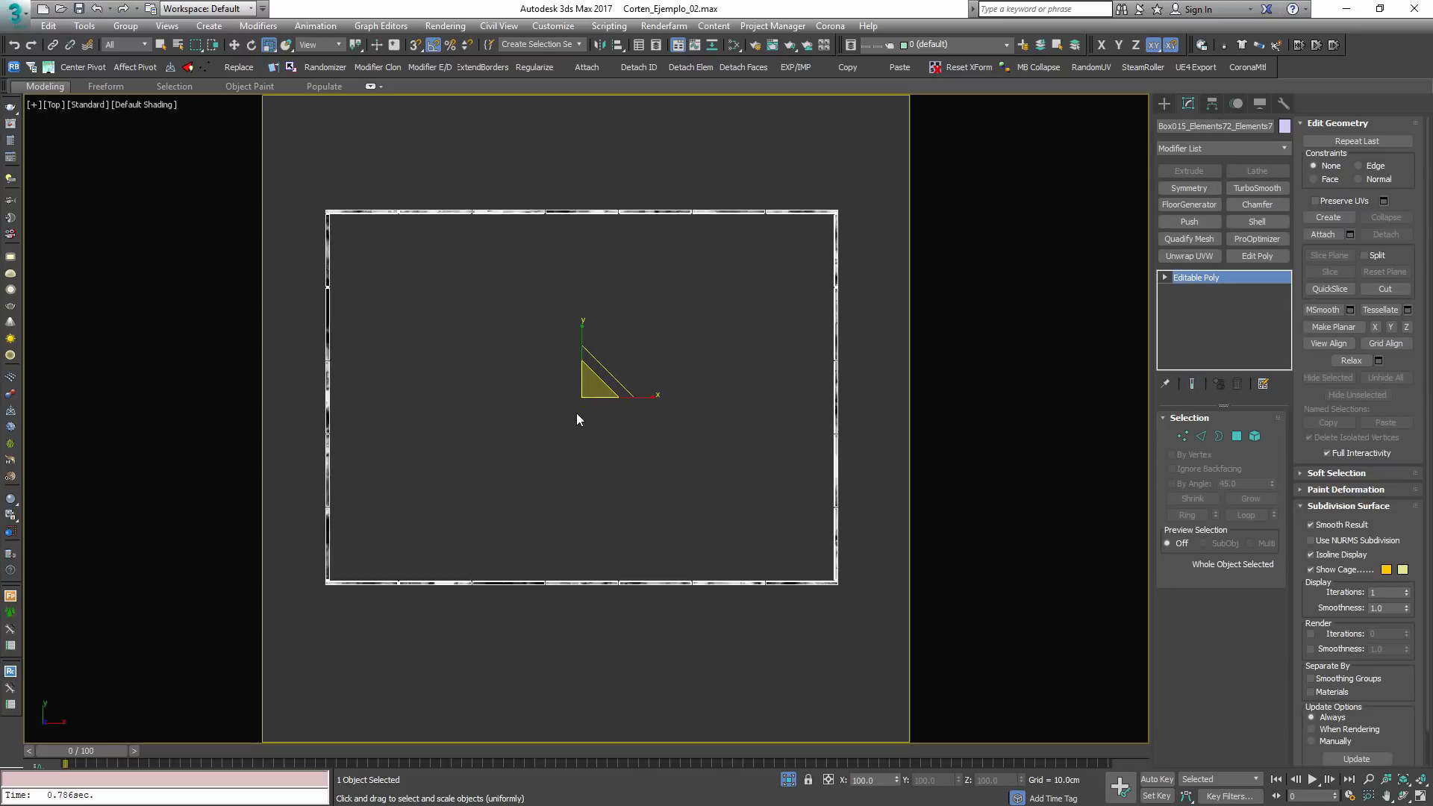
middle_click_drag(576, 413, 585, 282, "alt")
scroll(647, 351, "up", 3)
left_click(815, 209)
left_click(694, 240)
scroll(648, 279, "down", 5)
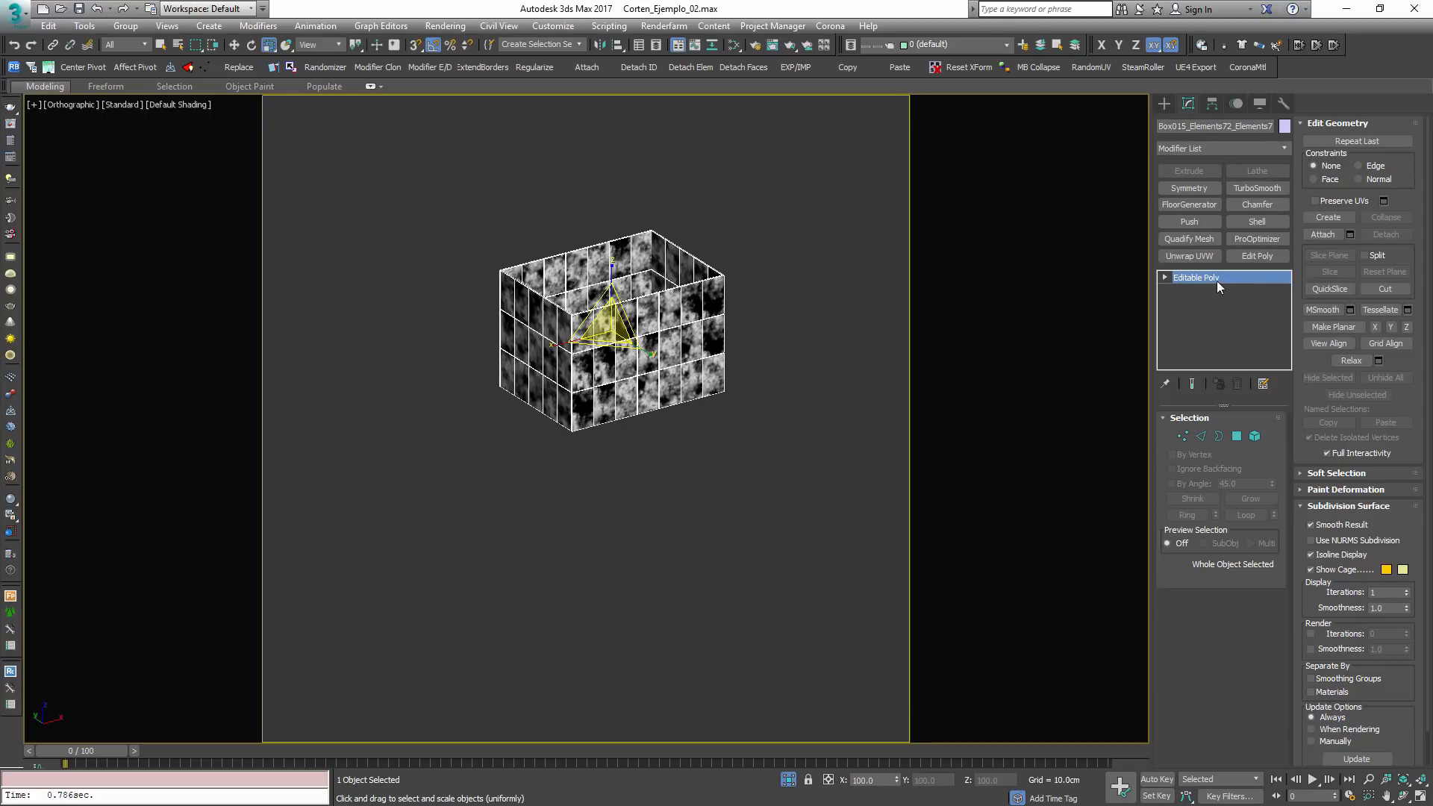
left_click(688, 67)
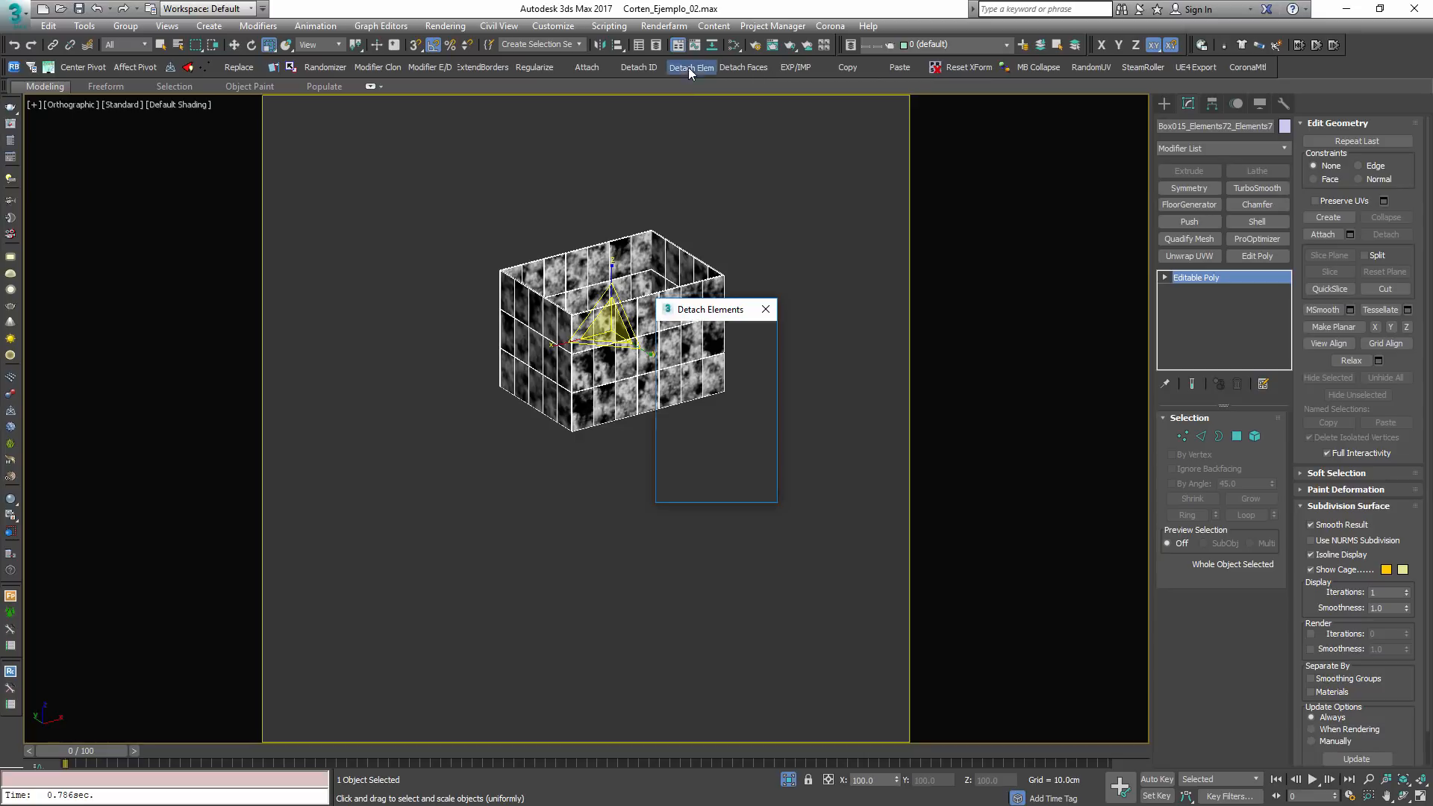
left_click(730, 460)
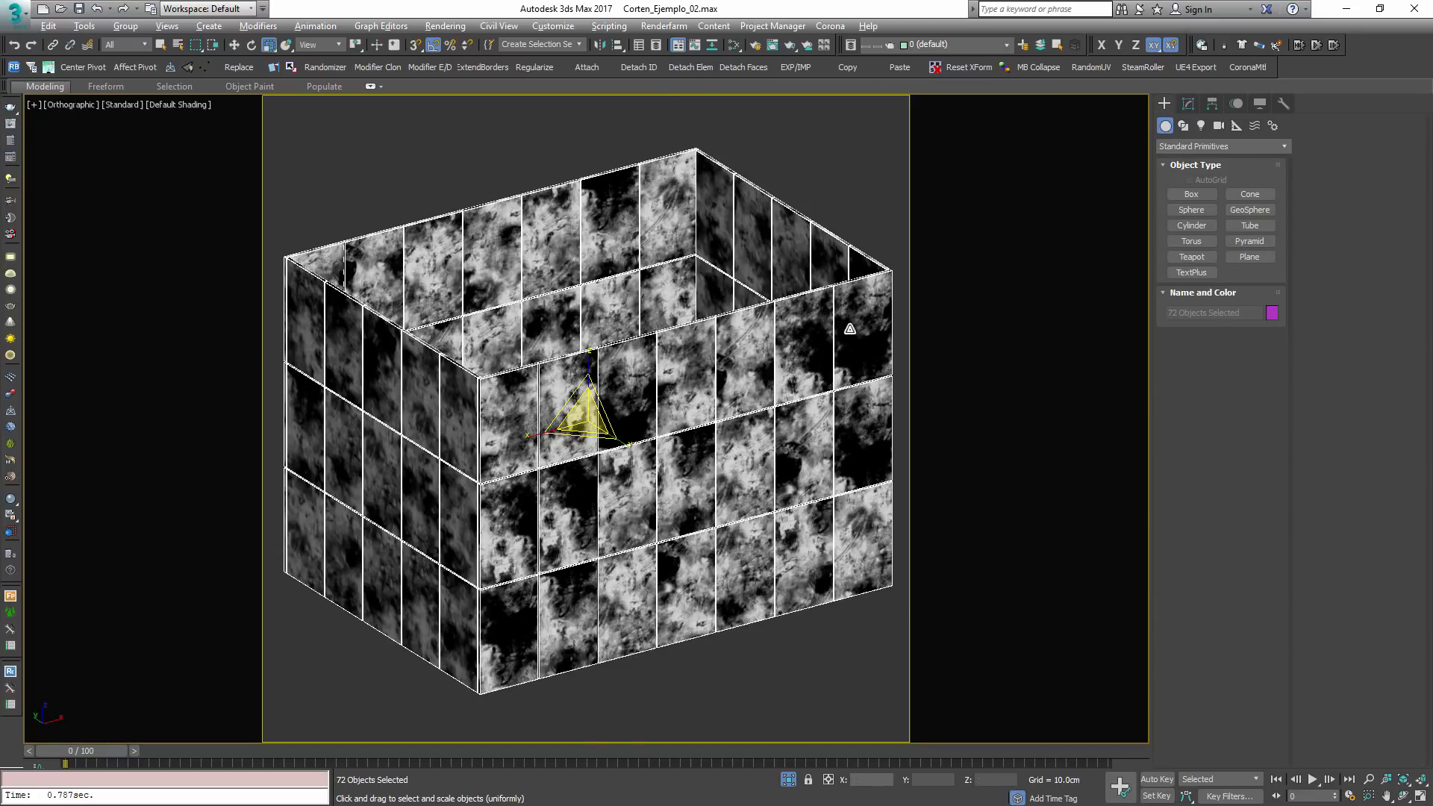
Check that a single panel can be selected separately, and select all the detached facade panels
left_click(763, 222)
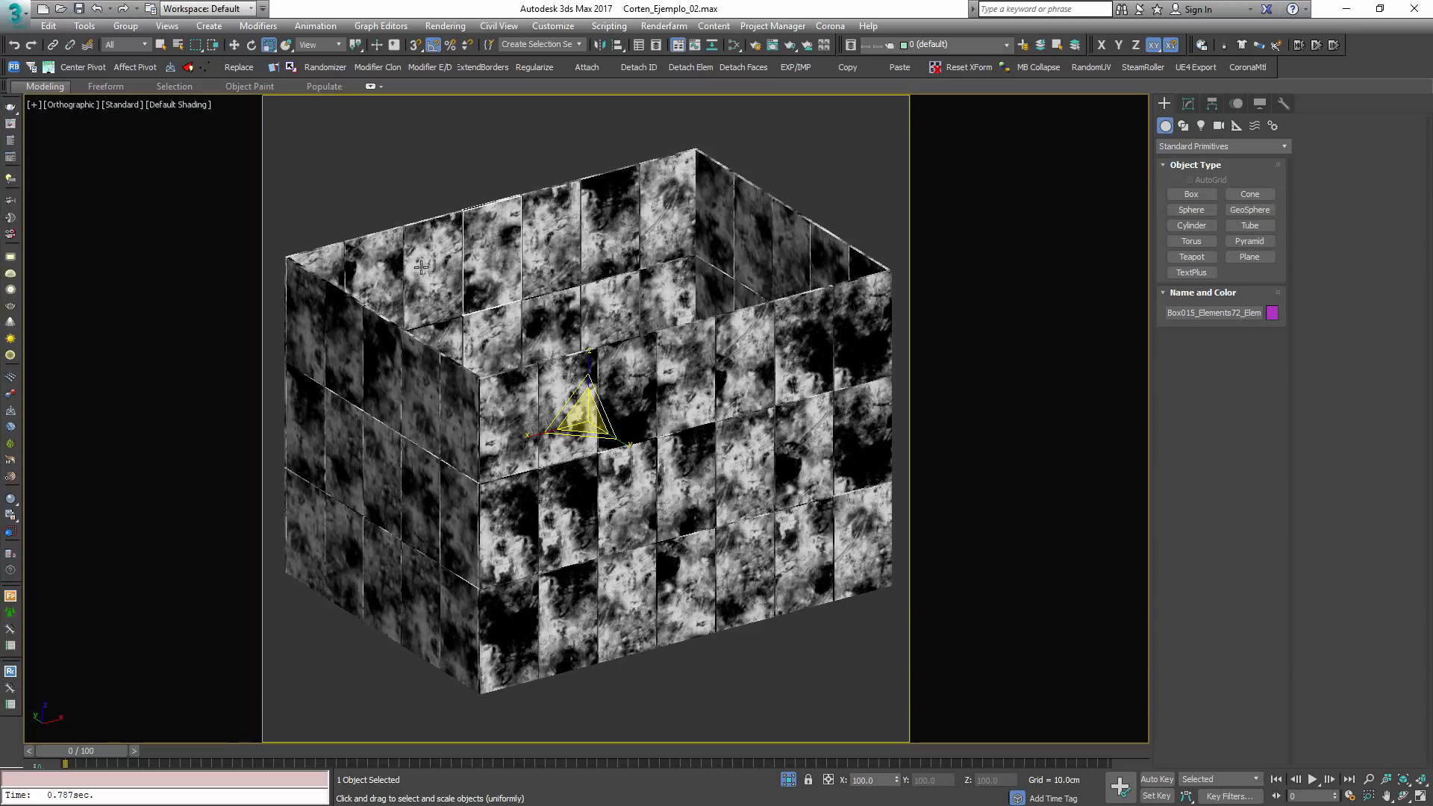
scroll(394, 199, "down", 4)
left_click_drag(314, 142, 721, 484)
middle_click_drag(628, 406, 677, 484)
middle_click_drag(678, 484, 588, 420, "alt")
scroll(647, 437, "up", 2)
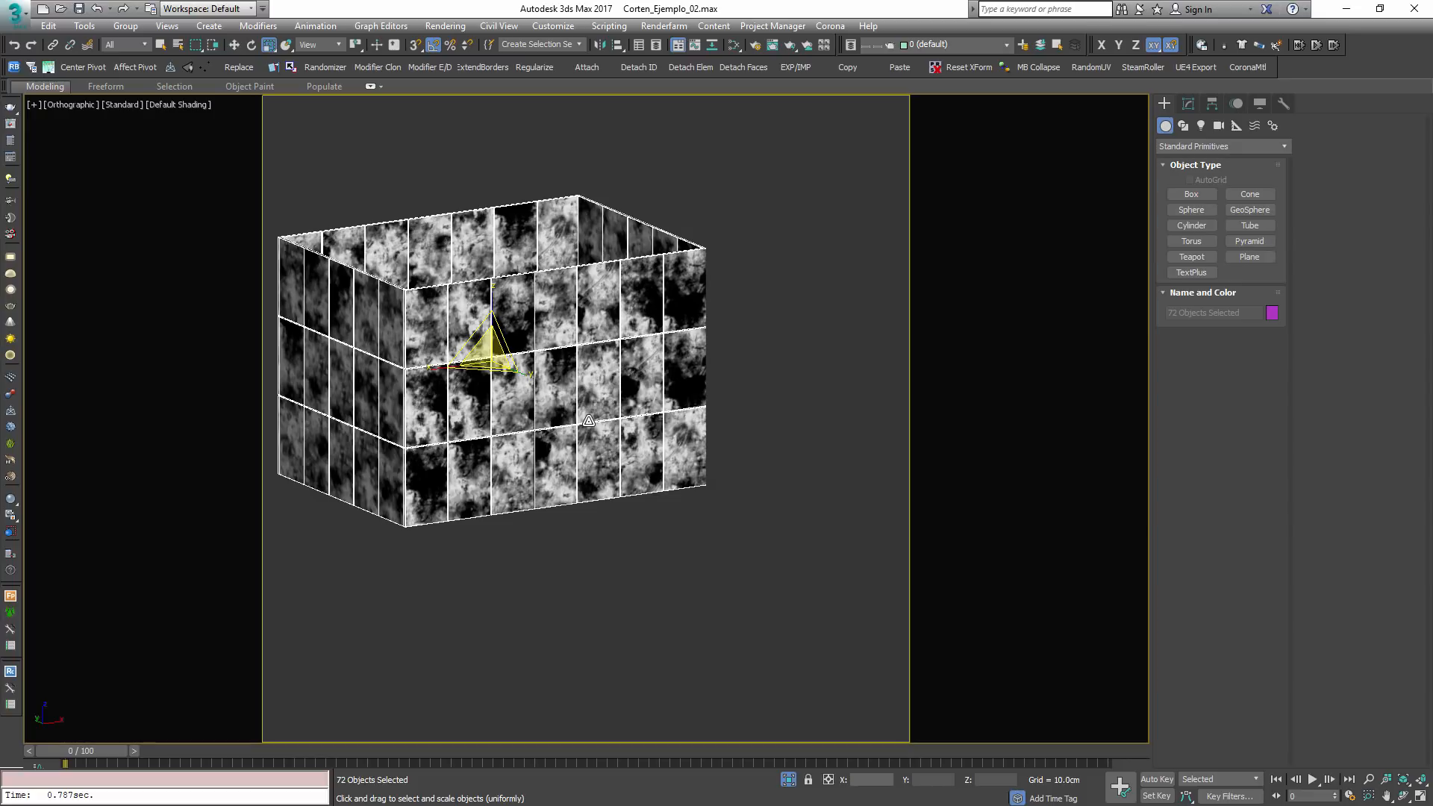
middle_click_drag(581, 346, 604, 363)
middle_click_drag(604, 364, 608, 368, "alt")
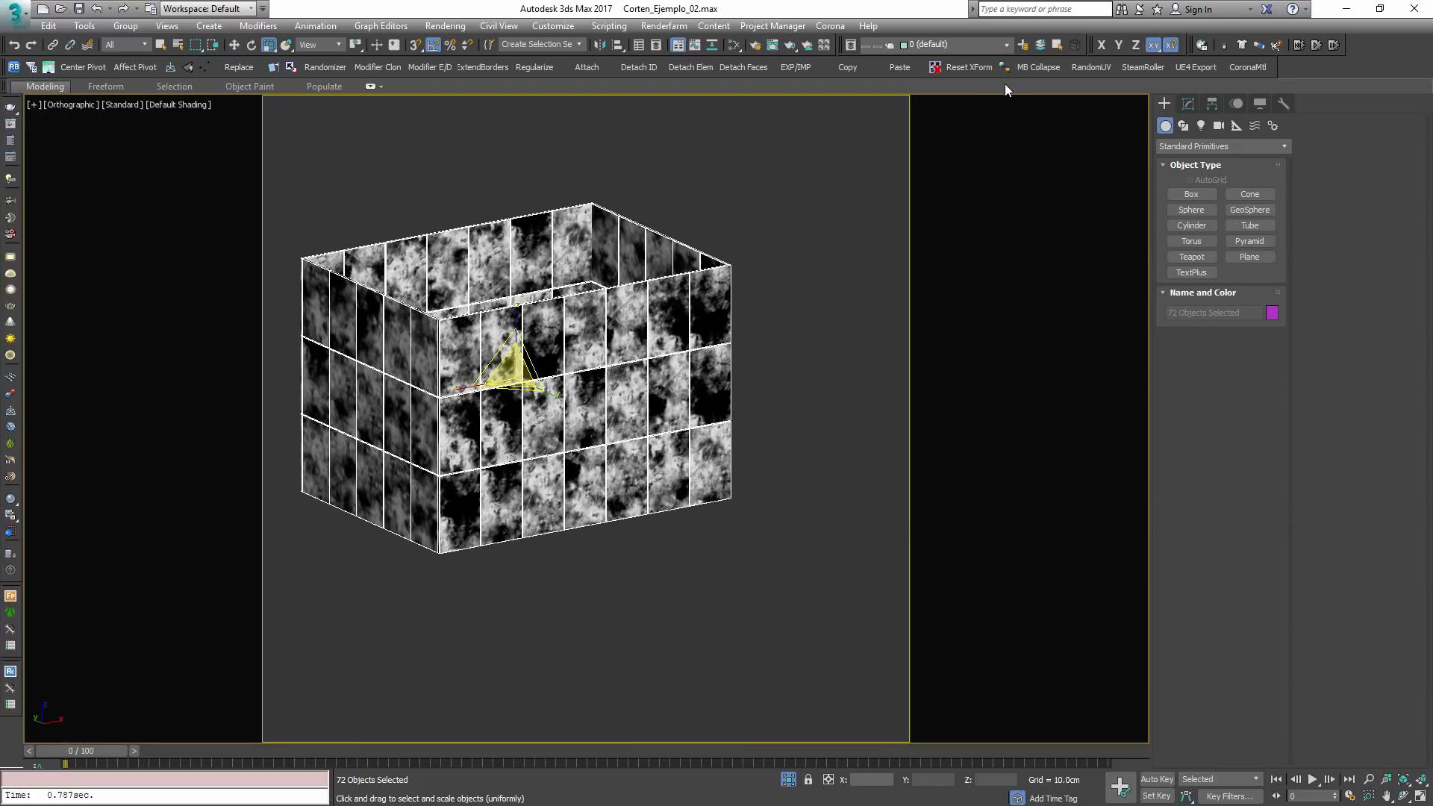
Open the UVW Randomizer for the selected panels and enable Custom size for the Box mapping
left_click(1086, 65)
left_click_drag(706, 270, 902, 164)
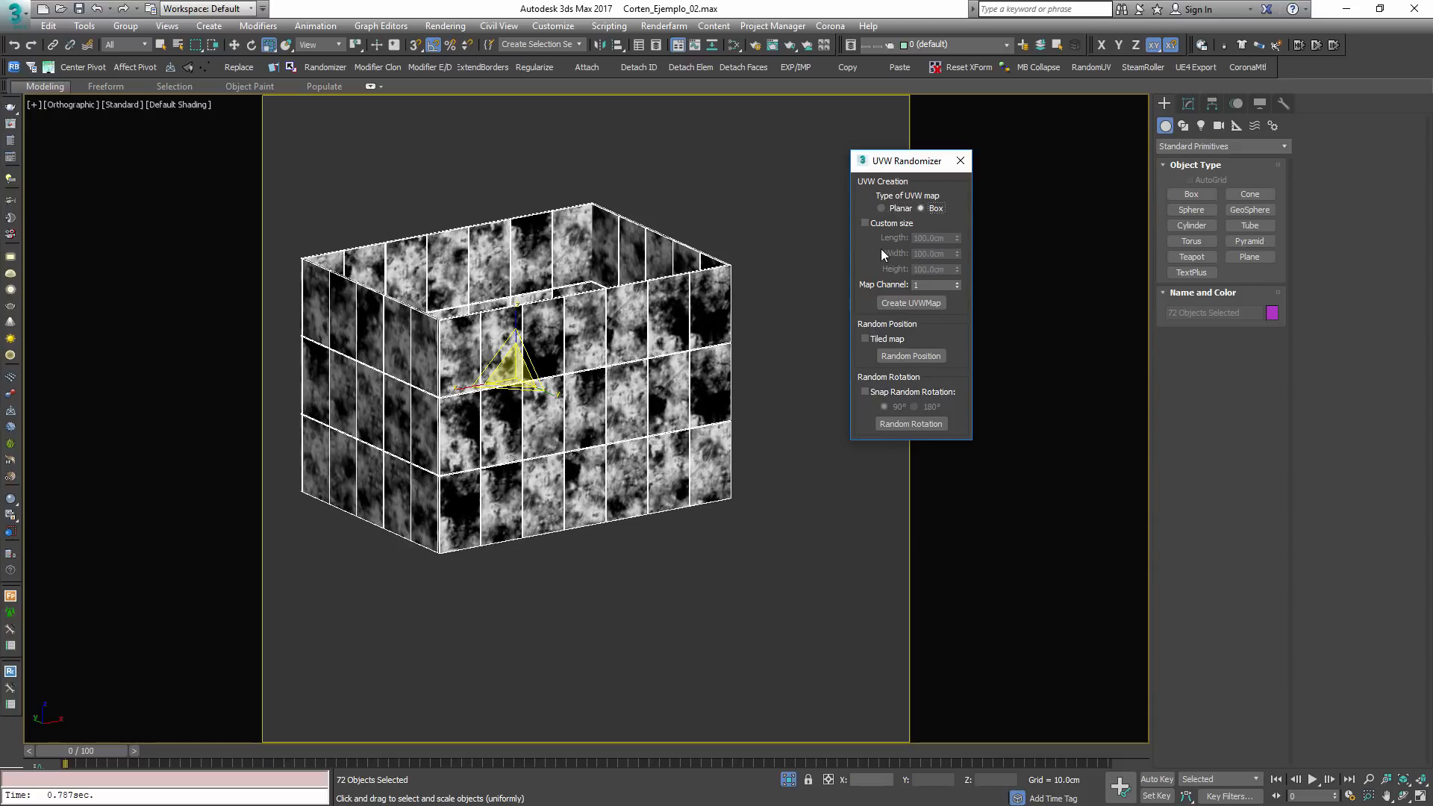
left_click(876, 222)
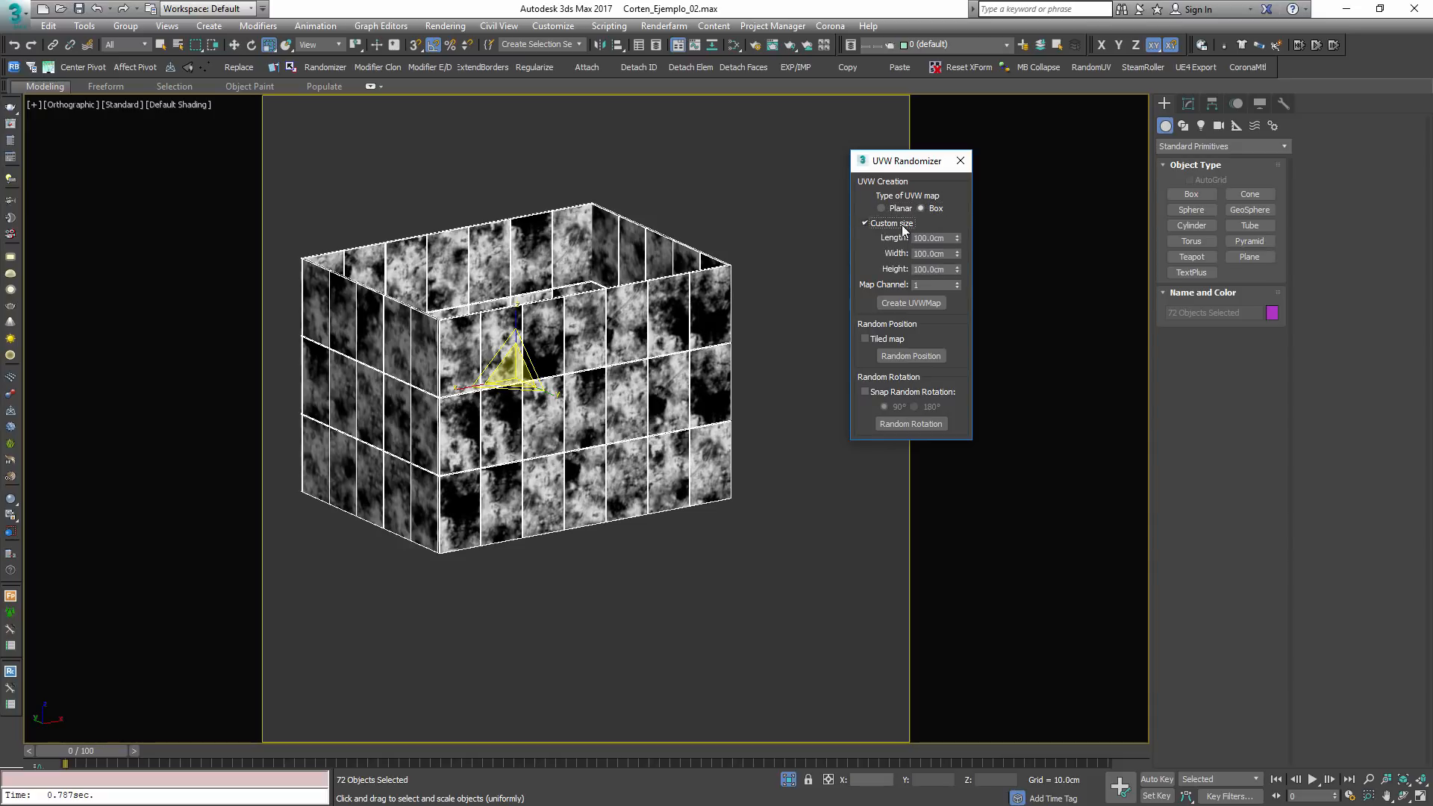
key("Tab")
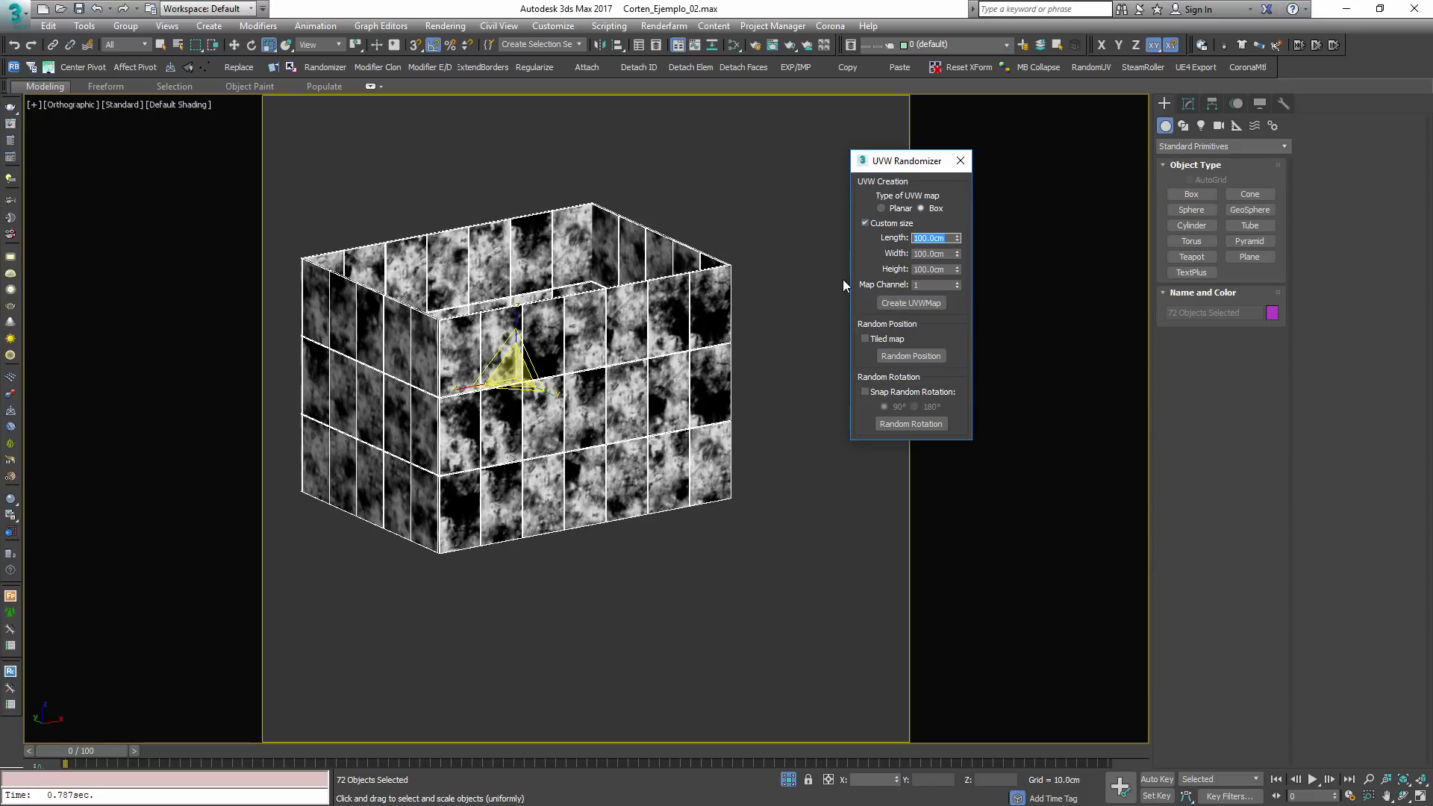
Set the custom length, width and height to 300 cm and create the UVW maps on the panels
type("400")
key("Tab")
type("400")
key("Tab")
type("400")
key("Tab")
type("300")
key("Tab")
type("300")
key("Tab")
type("300")
key("Return")
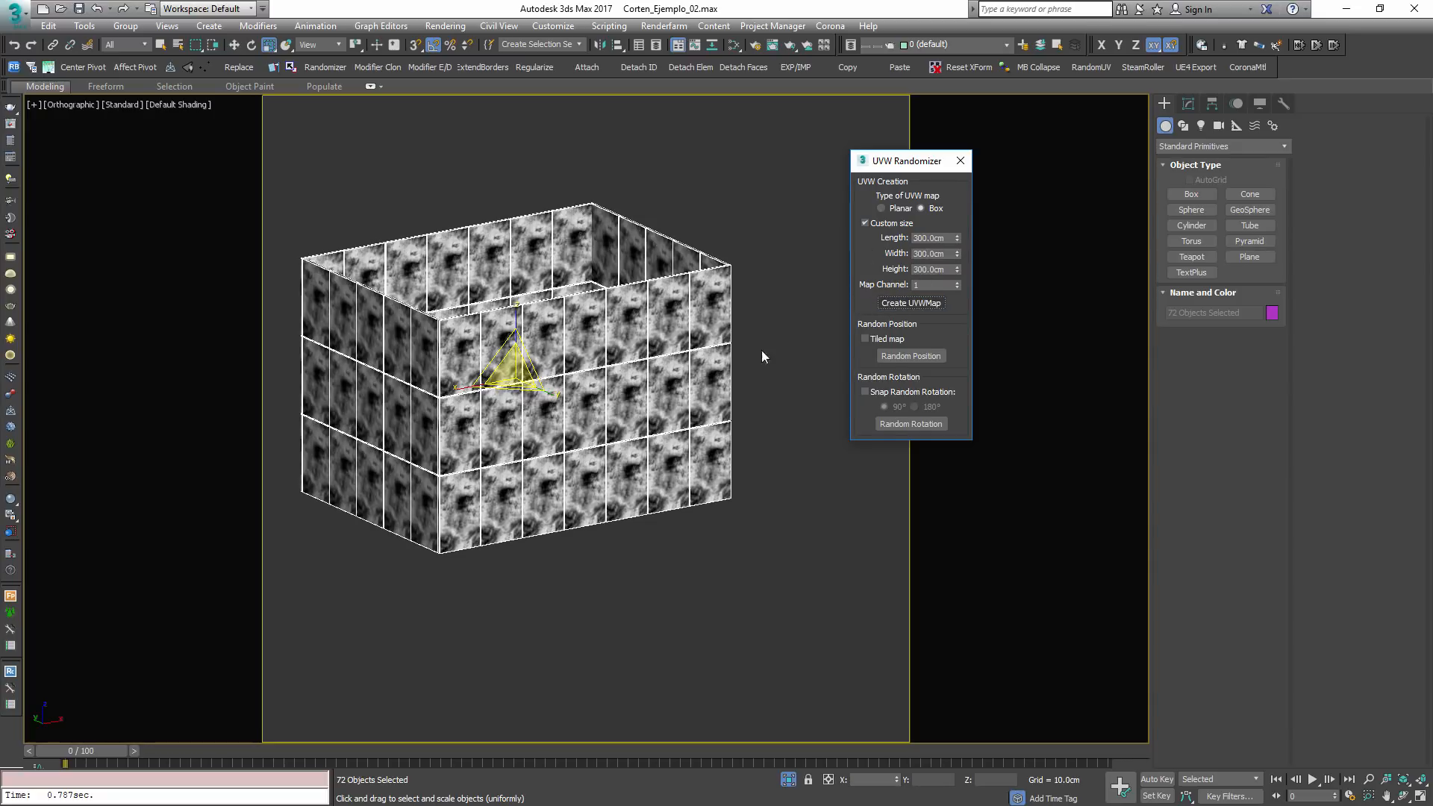
Enable Tiled map and randomize the UVW position of the selected panels several times to vary the texture
middle_click_drag(761, 351, 552, 345, "alt")
scroll(563, 342, "up", 3)
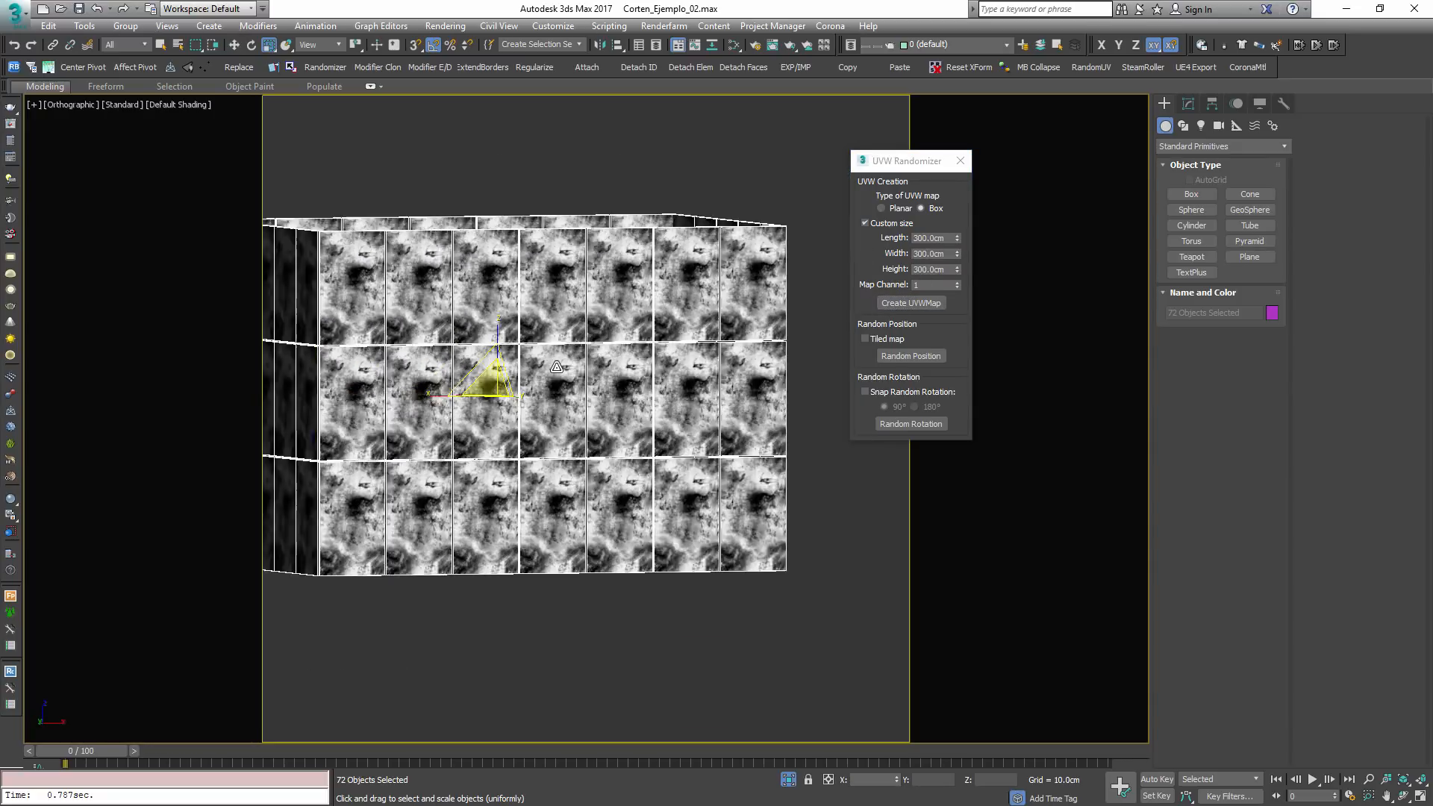
scroll(552, 345, "down", 2)
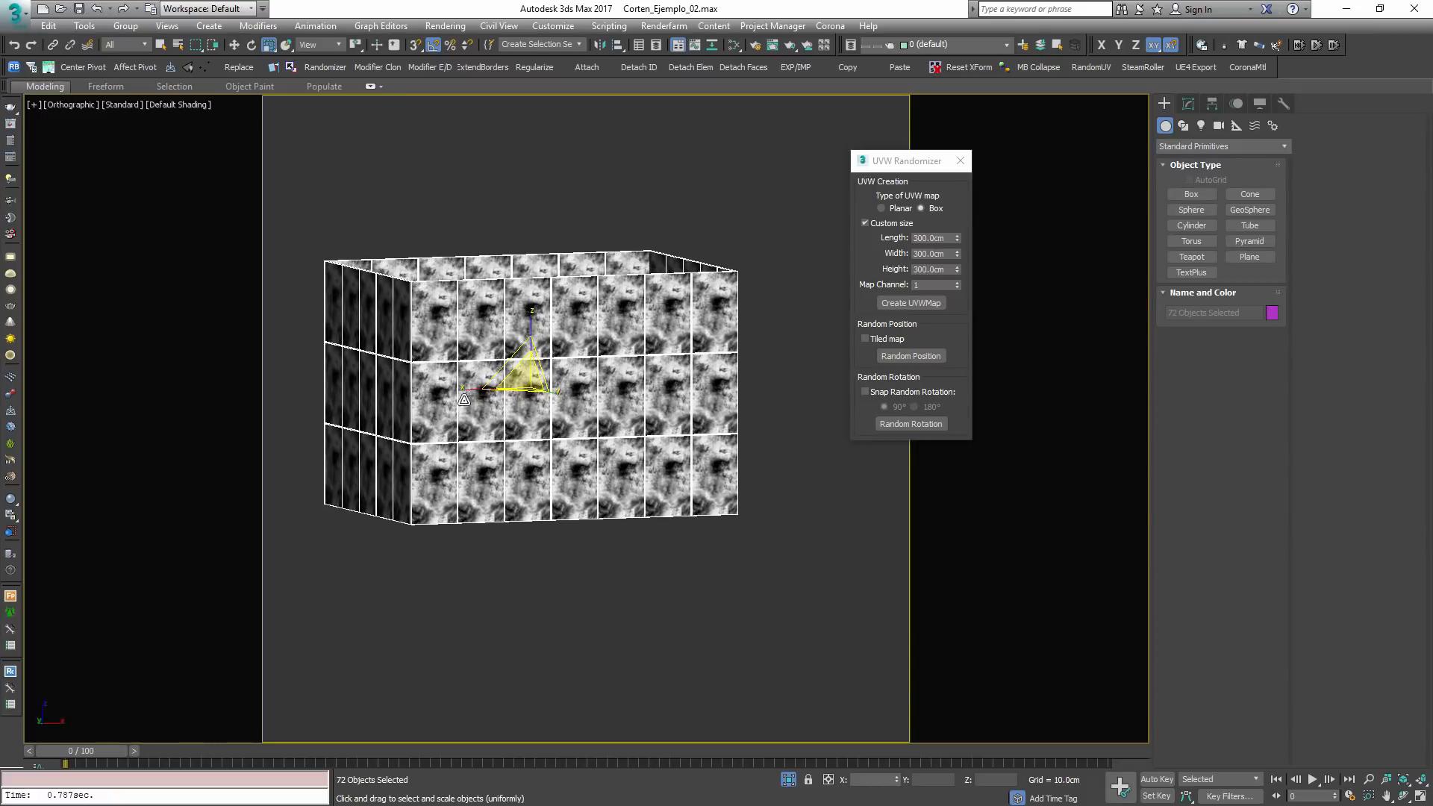
left_click(865, 339)
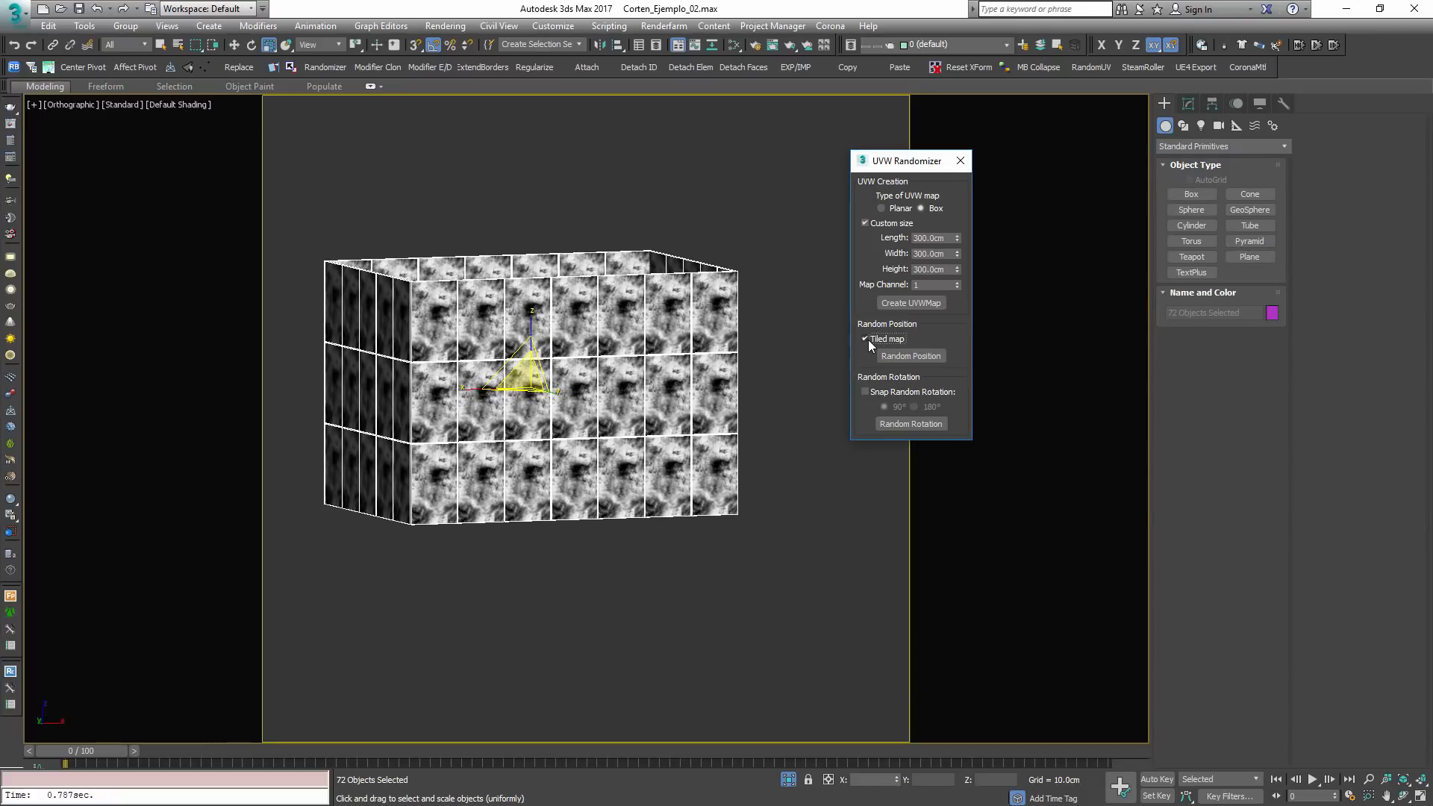
left_click(917, 358)
left_click(916, 358)
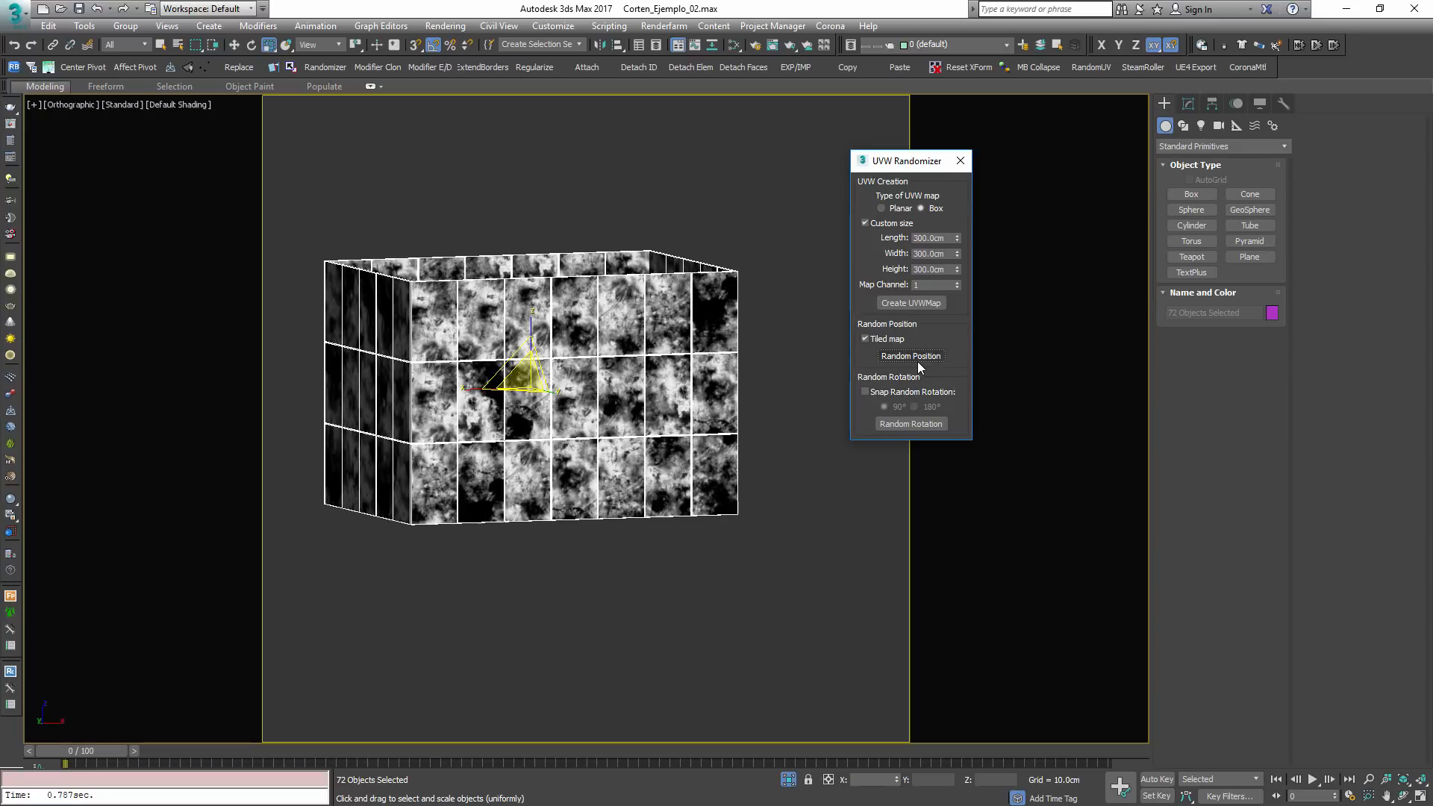
left_click(916, 359)
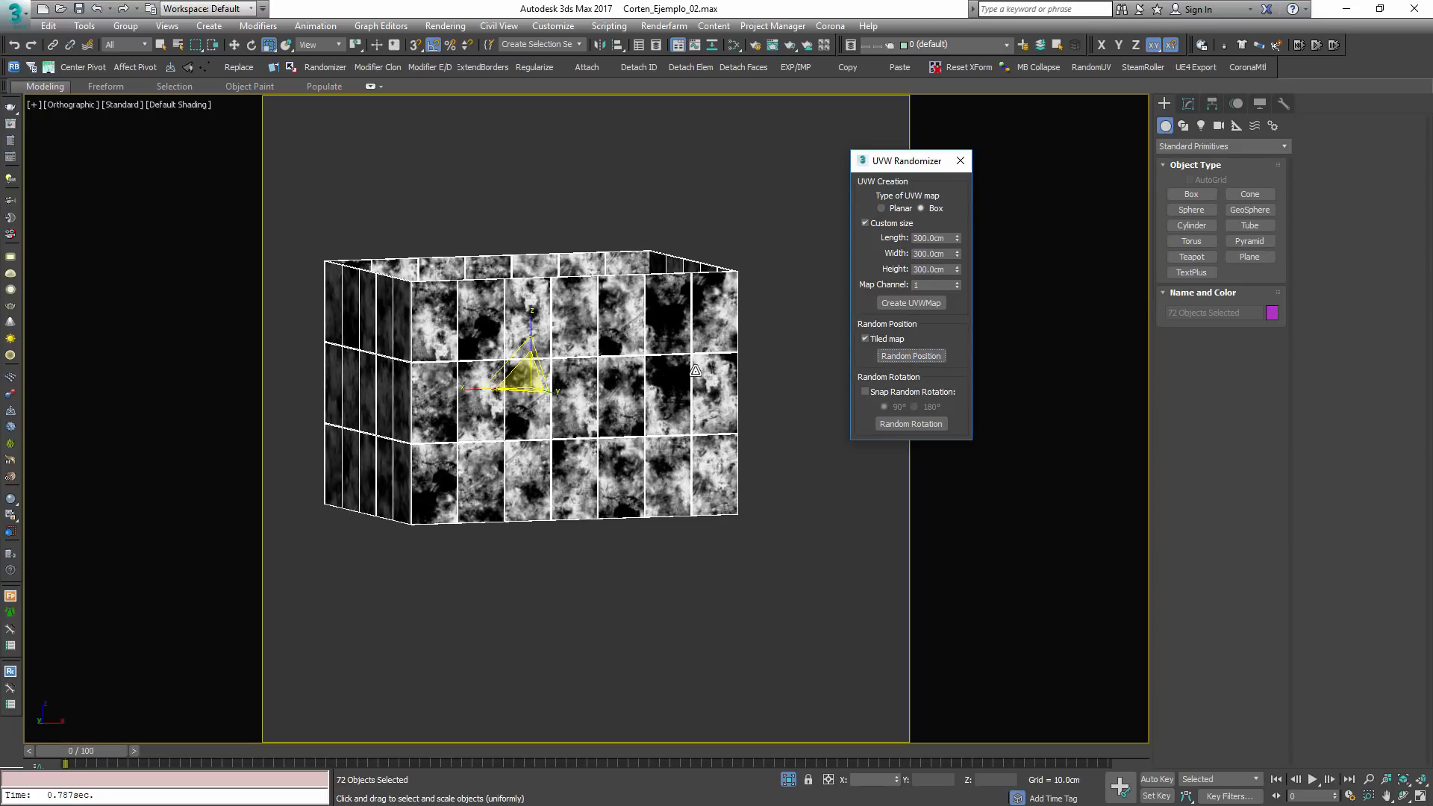
left_click(910, 355)
left_click(910, 355)
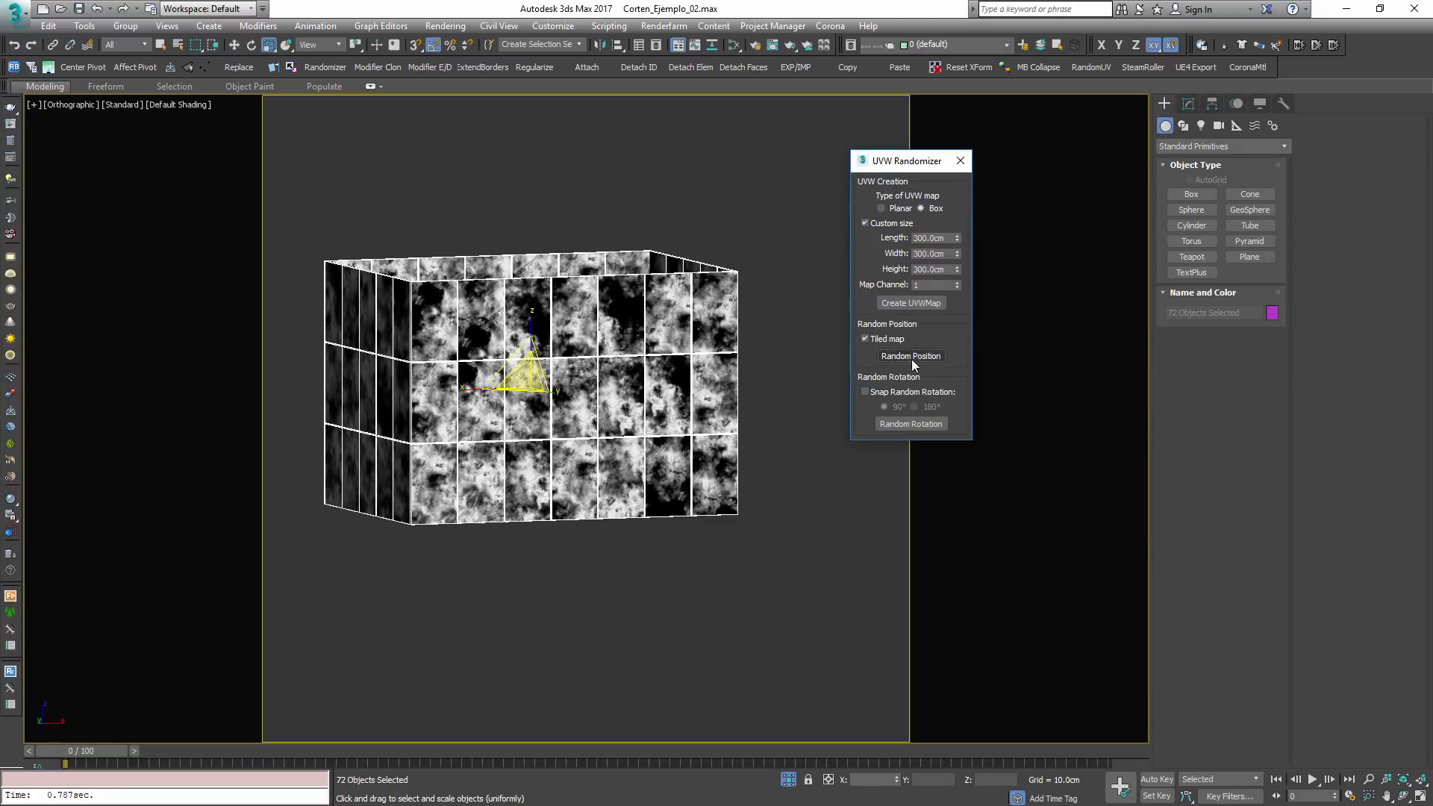
Enable Snap Random Rotation, deselect the panels, and view the Corten01_diffuse.png bitmap's full image from the Slate Material Editor
left_click(864, 391)
left_click(739, 188)
key("m")
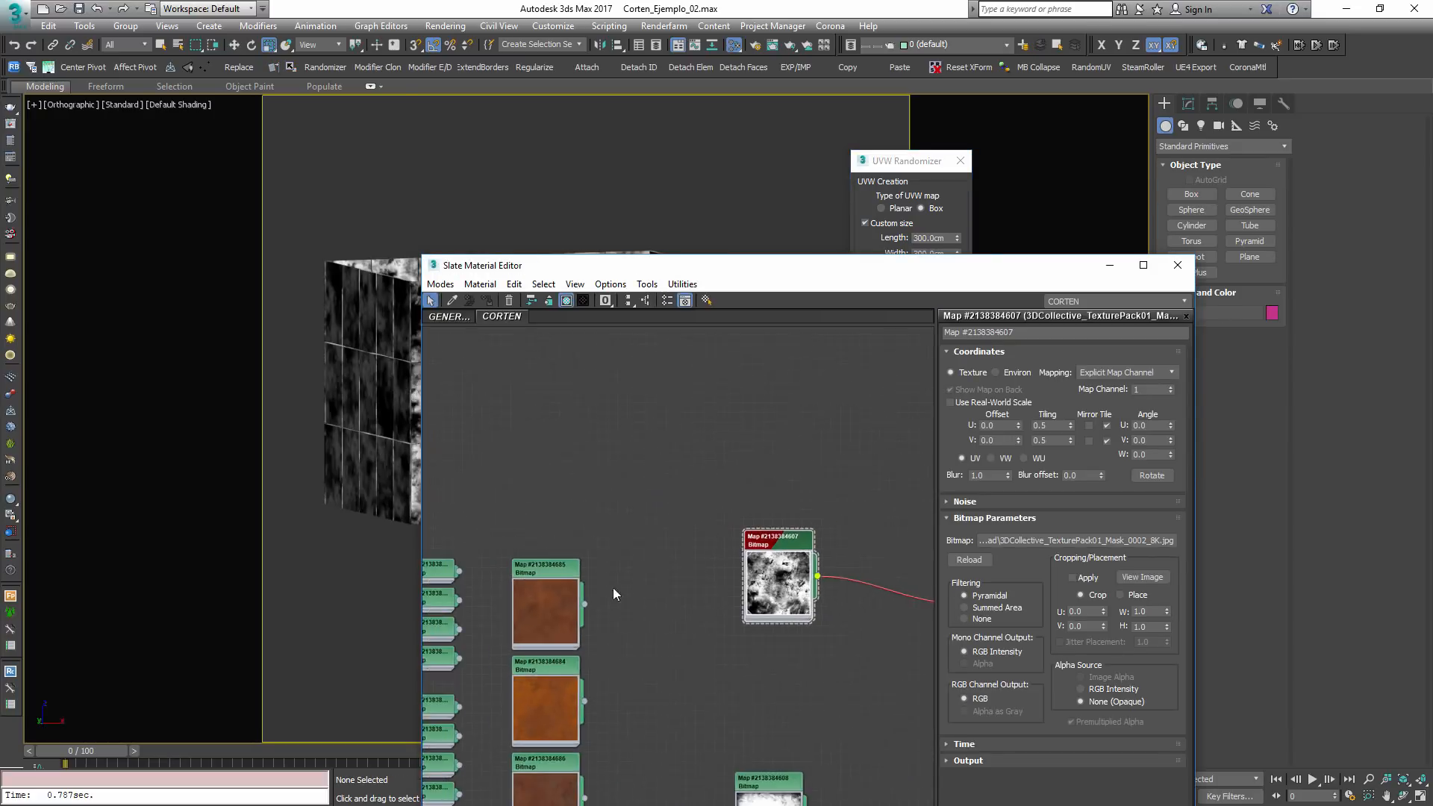
scroll(612, 594, "up", 2)
double_click(646, 422)
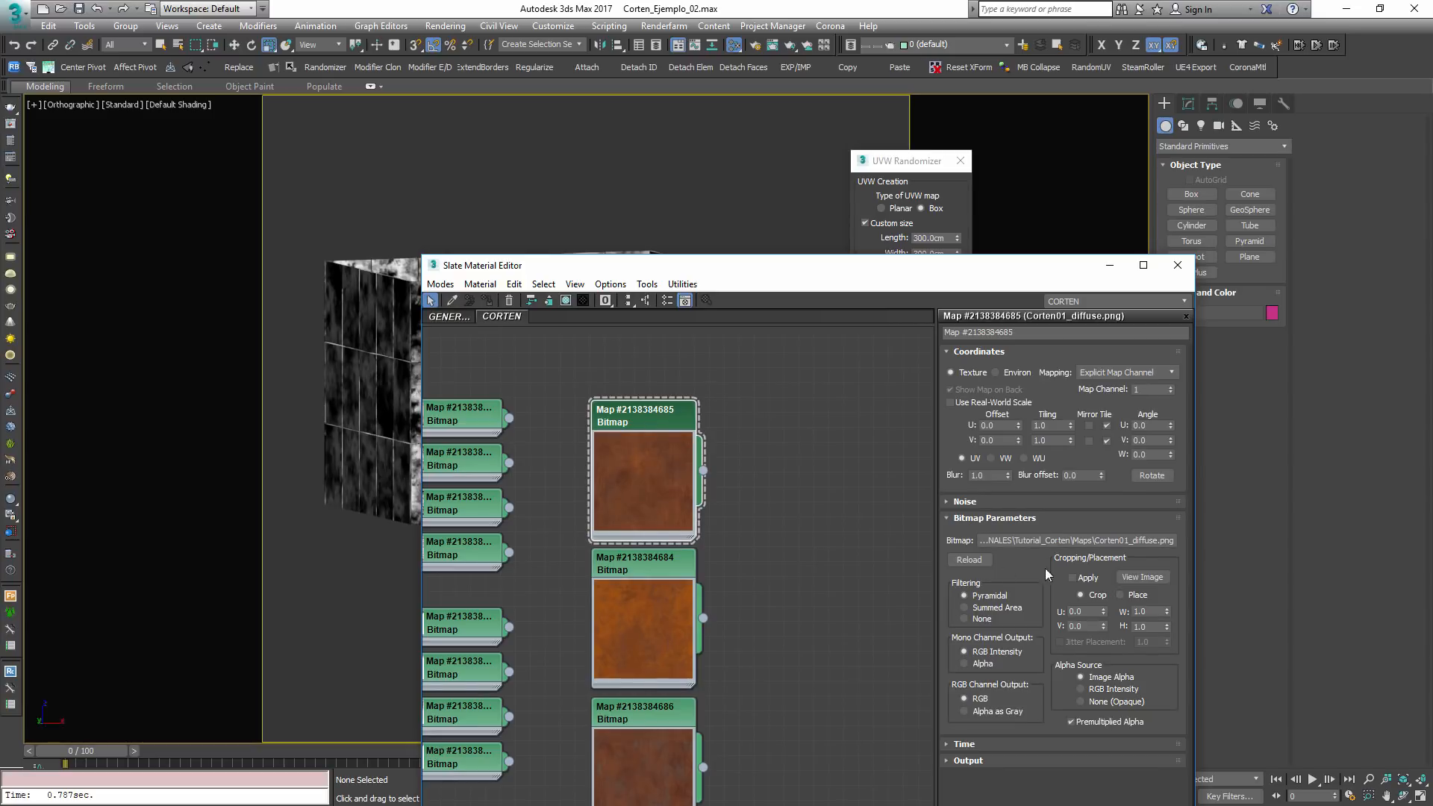
left_click(1142, 577)
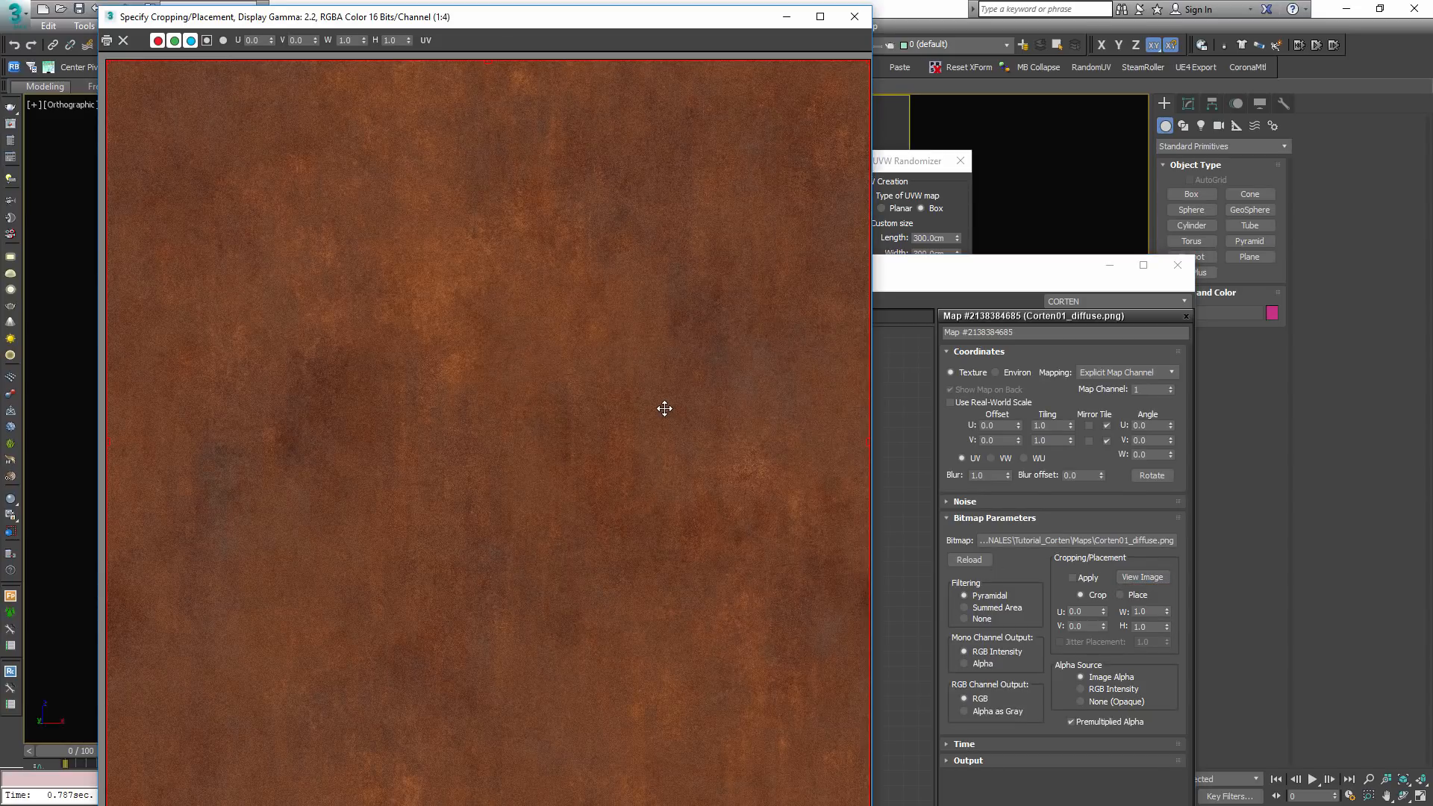
Set the Corten01_diffuse.png bitmap's W angle to 90 and close its image preview
left_click(1142, 455)
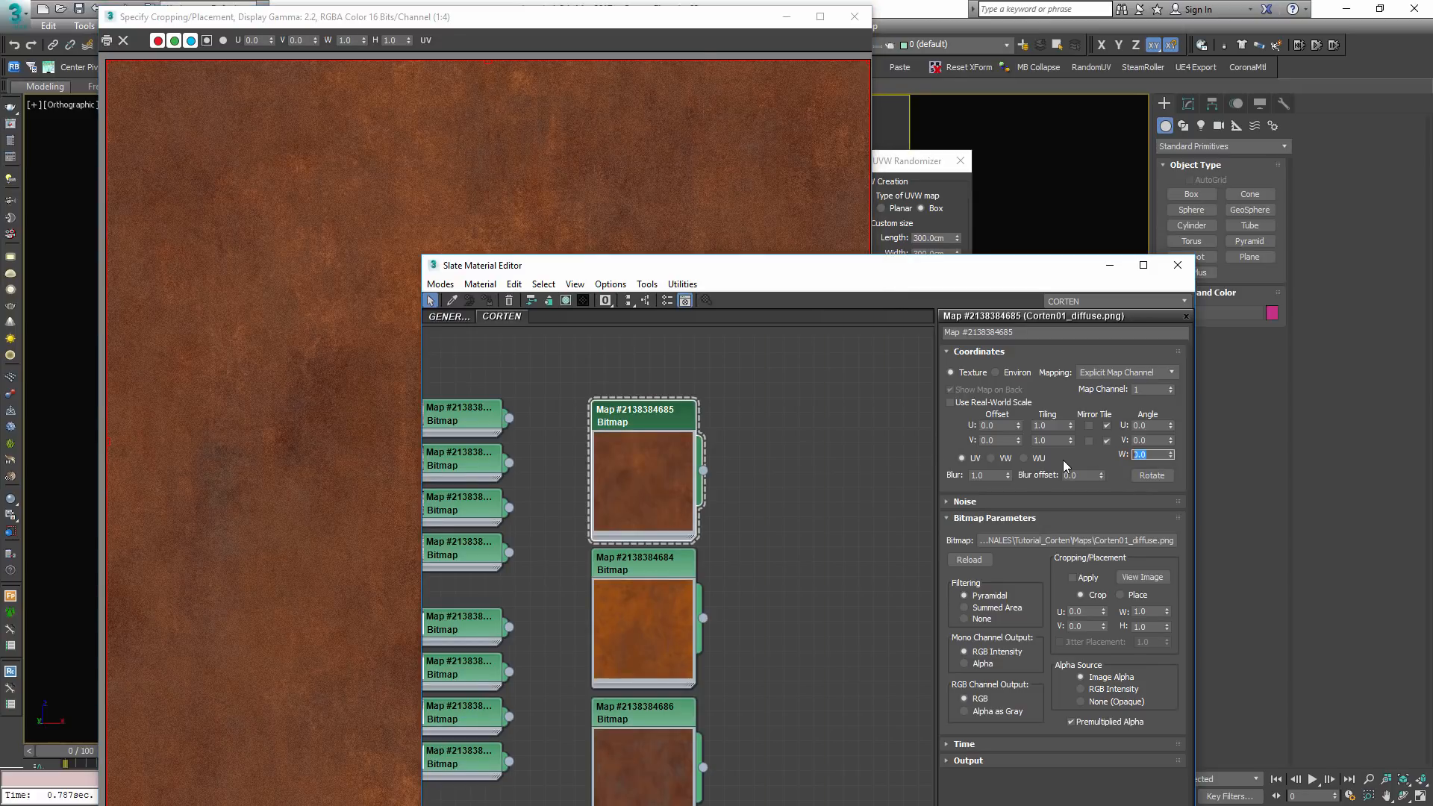
type("90")
key("Return")
left_click(855, 16)
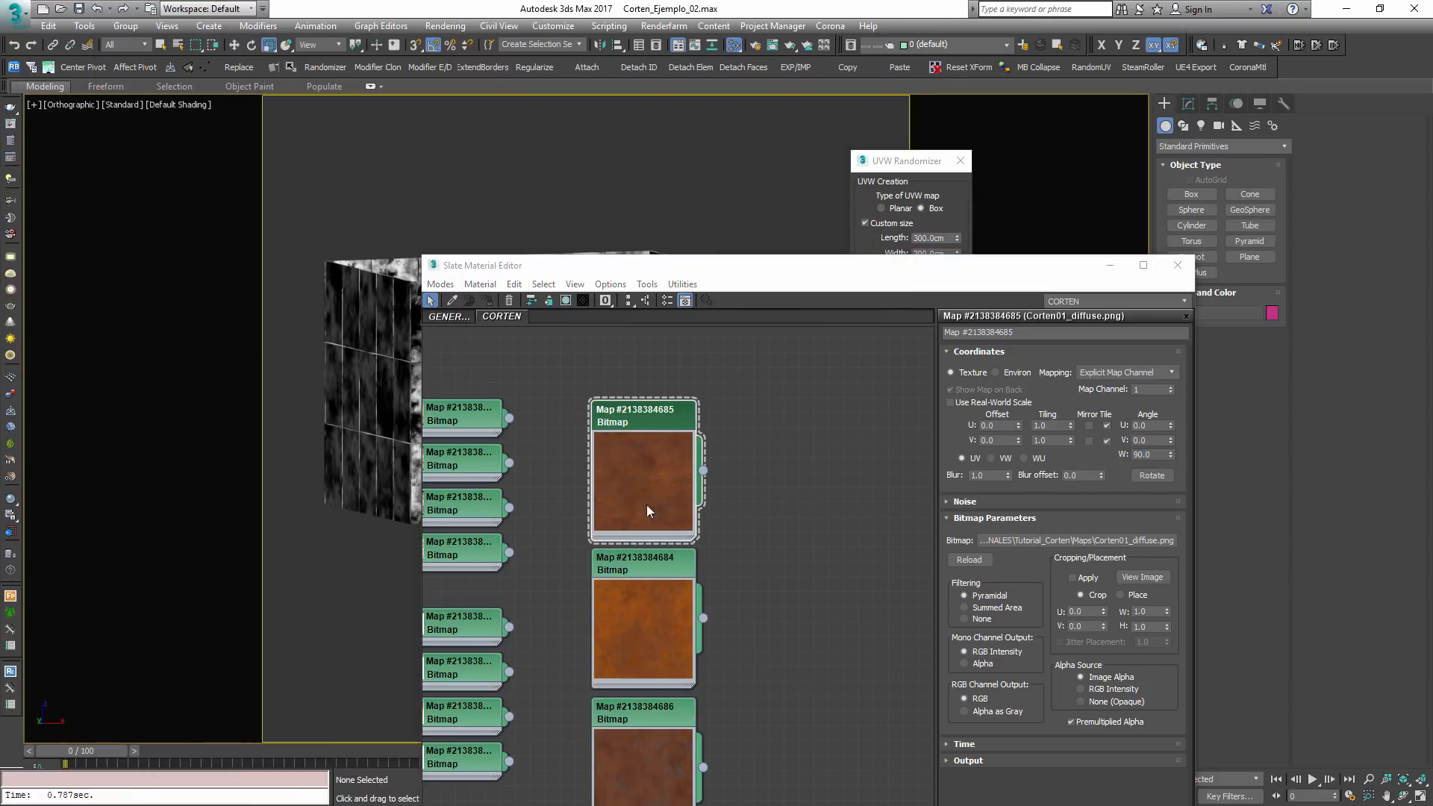
Reset the bitmap's W angle to 0 and close the Slate Material Editor, moving the UVW Randomizer clear of it
left_click(1146, 454)
type("0")
key("Return")
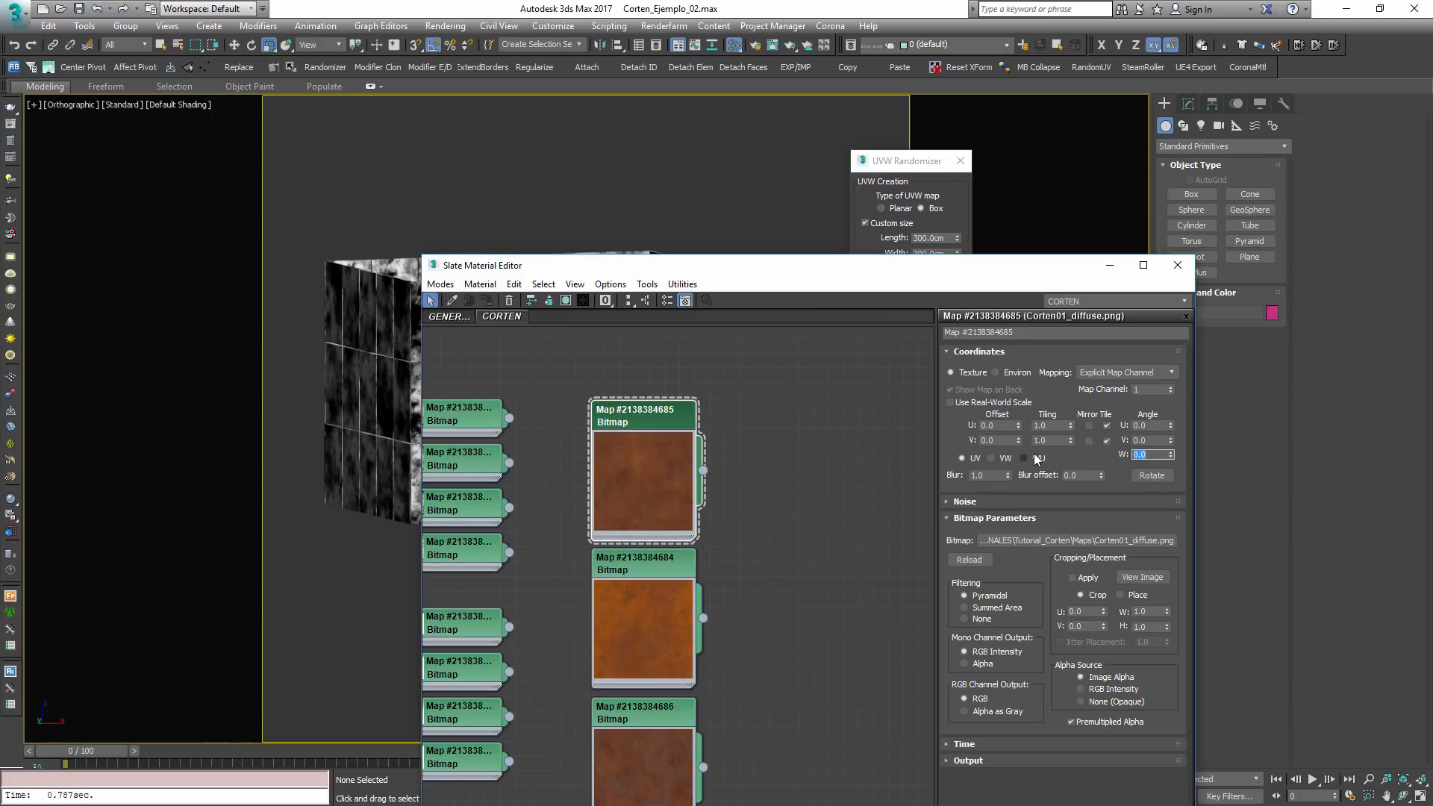
left_click_drag(888, 160, 870, 124)
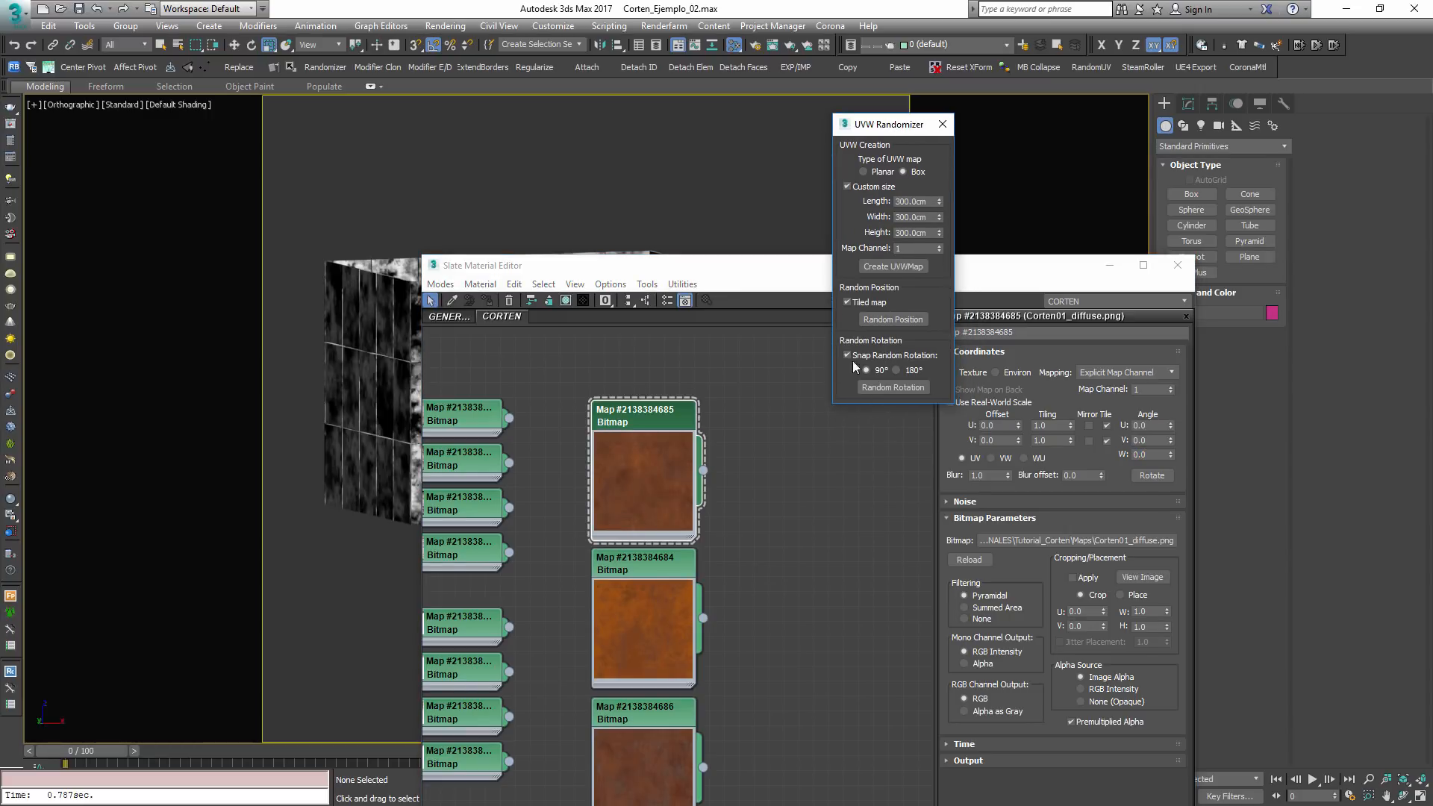
left_click(1178, 265)
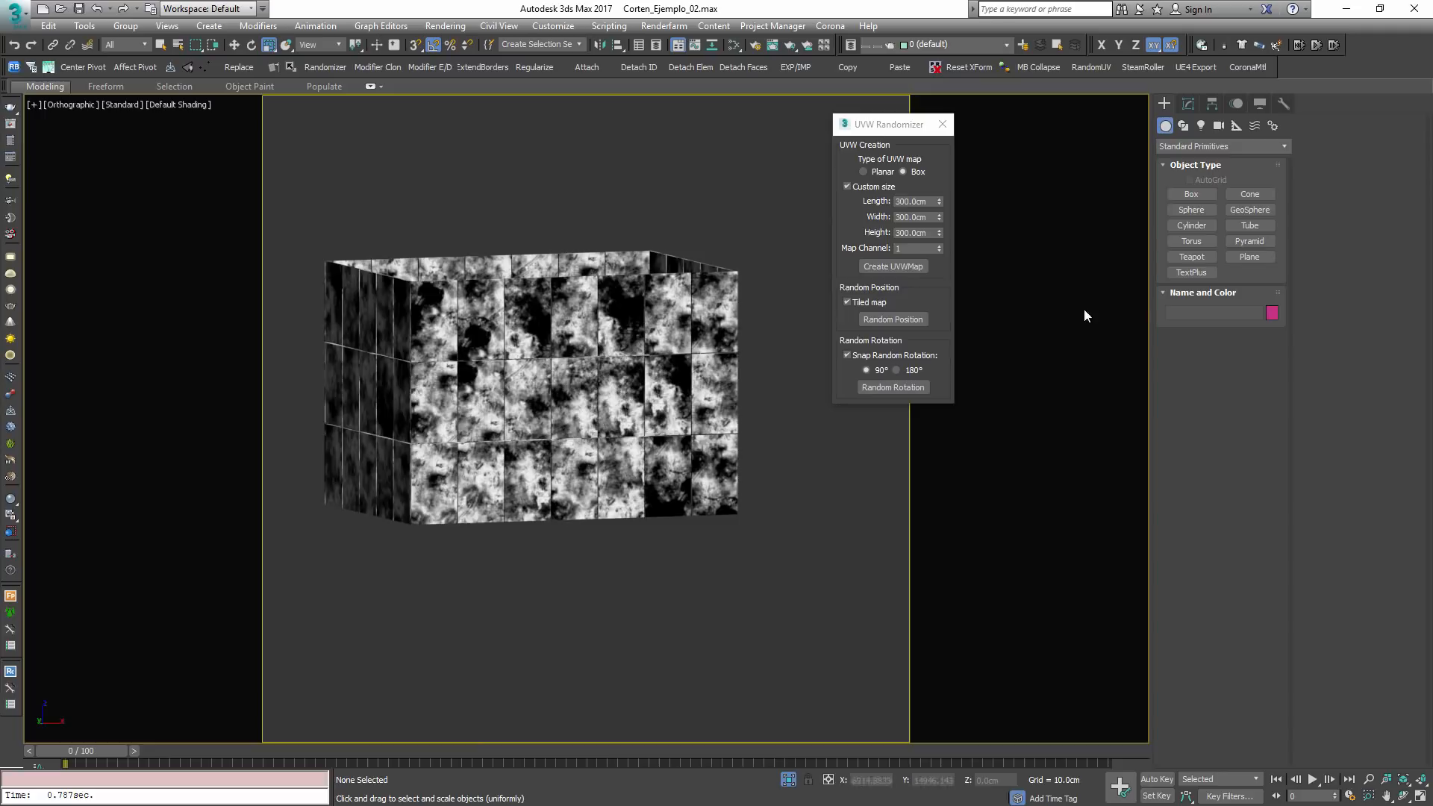
Turn off Snap Random Rotation in the UVW Randomizer and select a single panel on the front facade
left_click(847, 355)
left_click(512, 414)
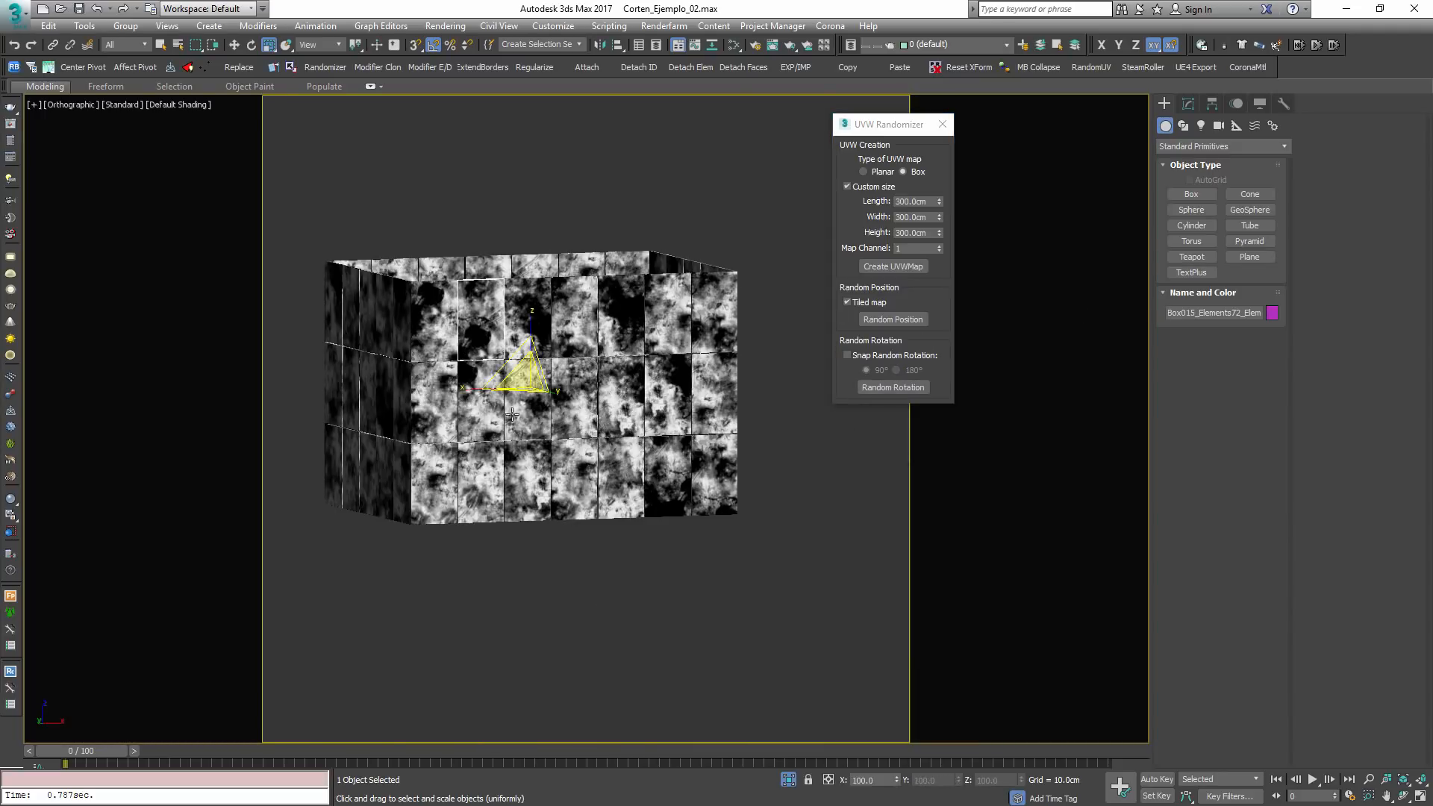
middle_click_drag(512, 414, 735, 331, "alt")
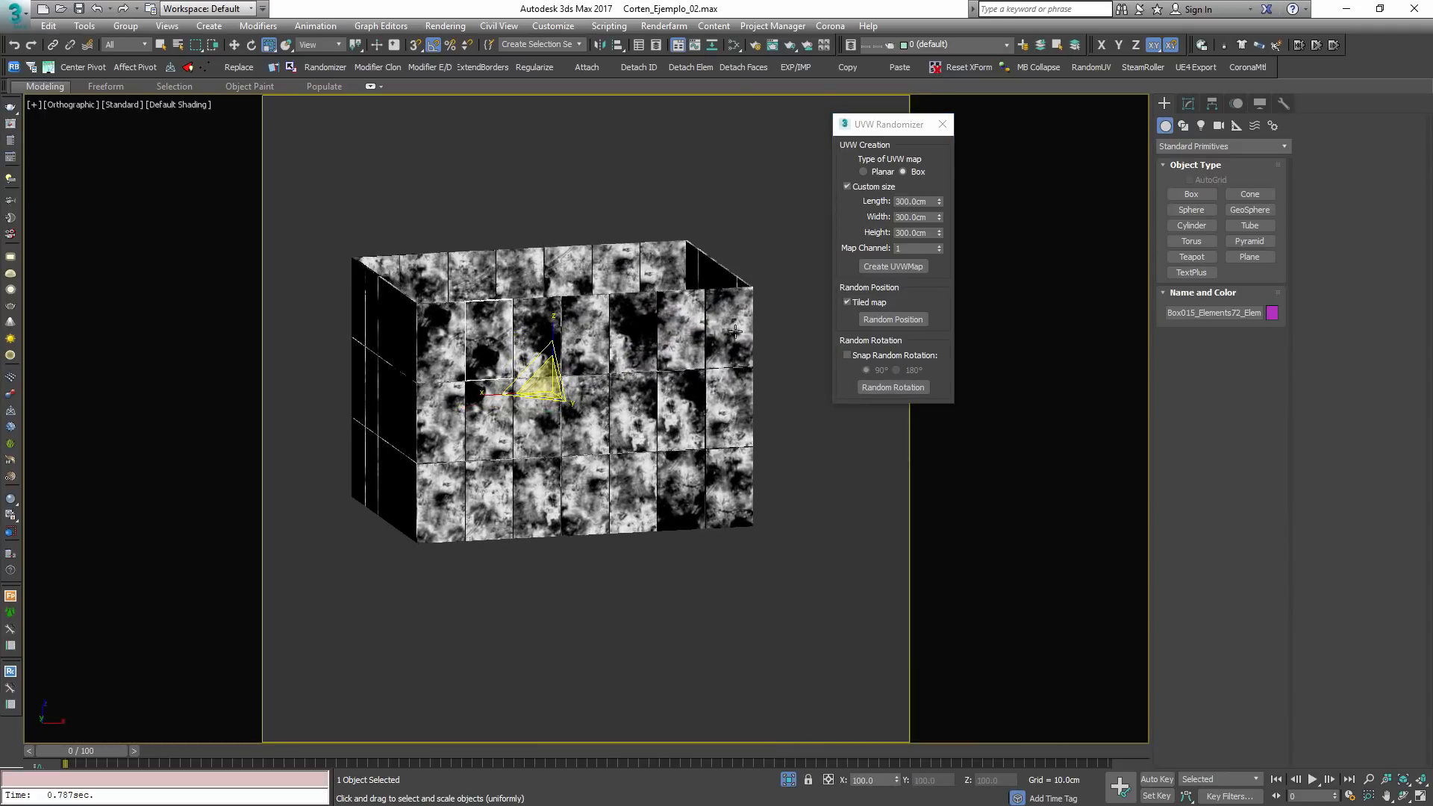
Create Box UVW mapping on map channel 2 for all the facade panels, with Custom size and Tiled map turned off
left_click(858, 249)
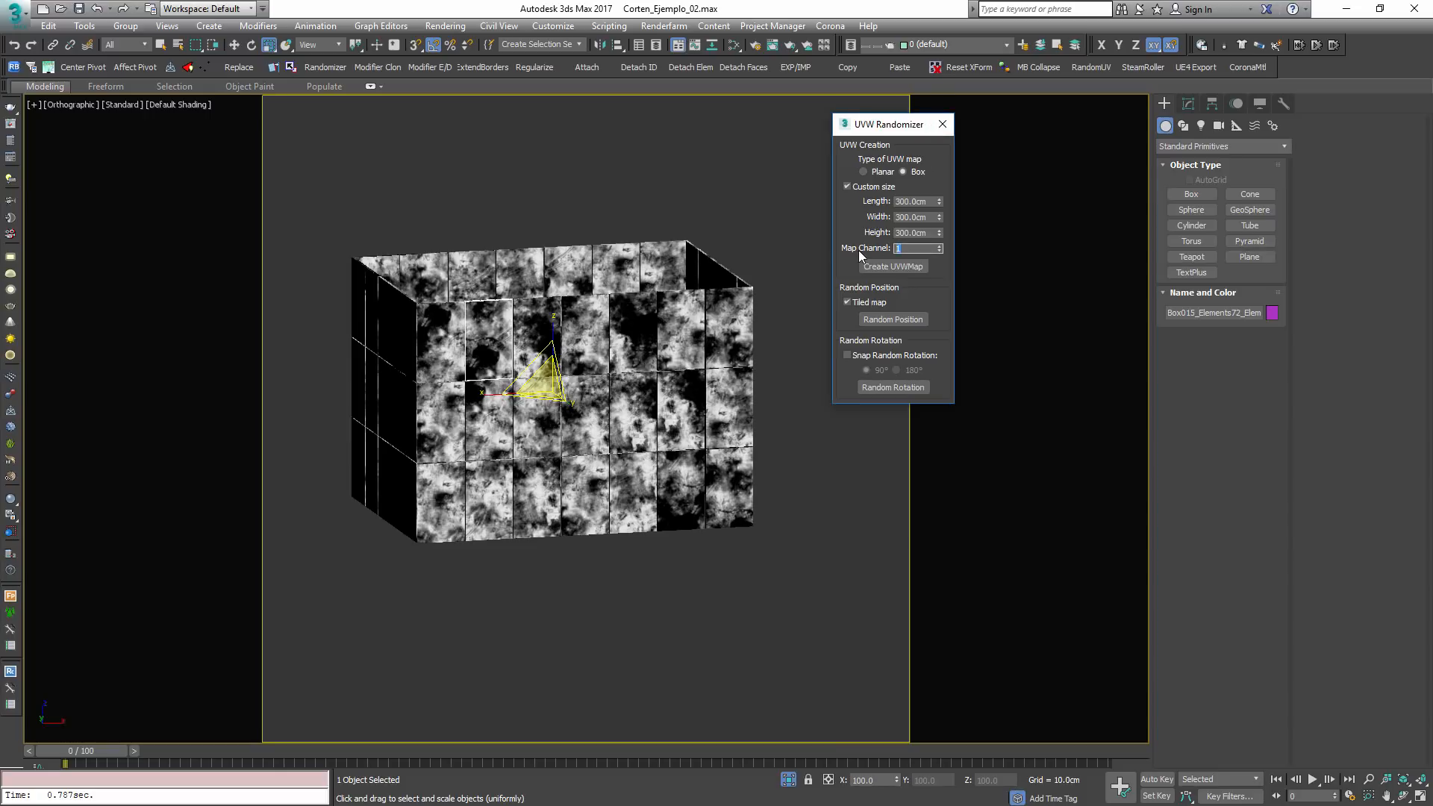
left_click_drag(276, 170, 851, 672)
left_click(938, 246)
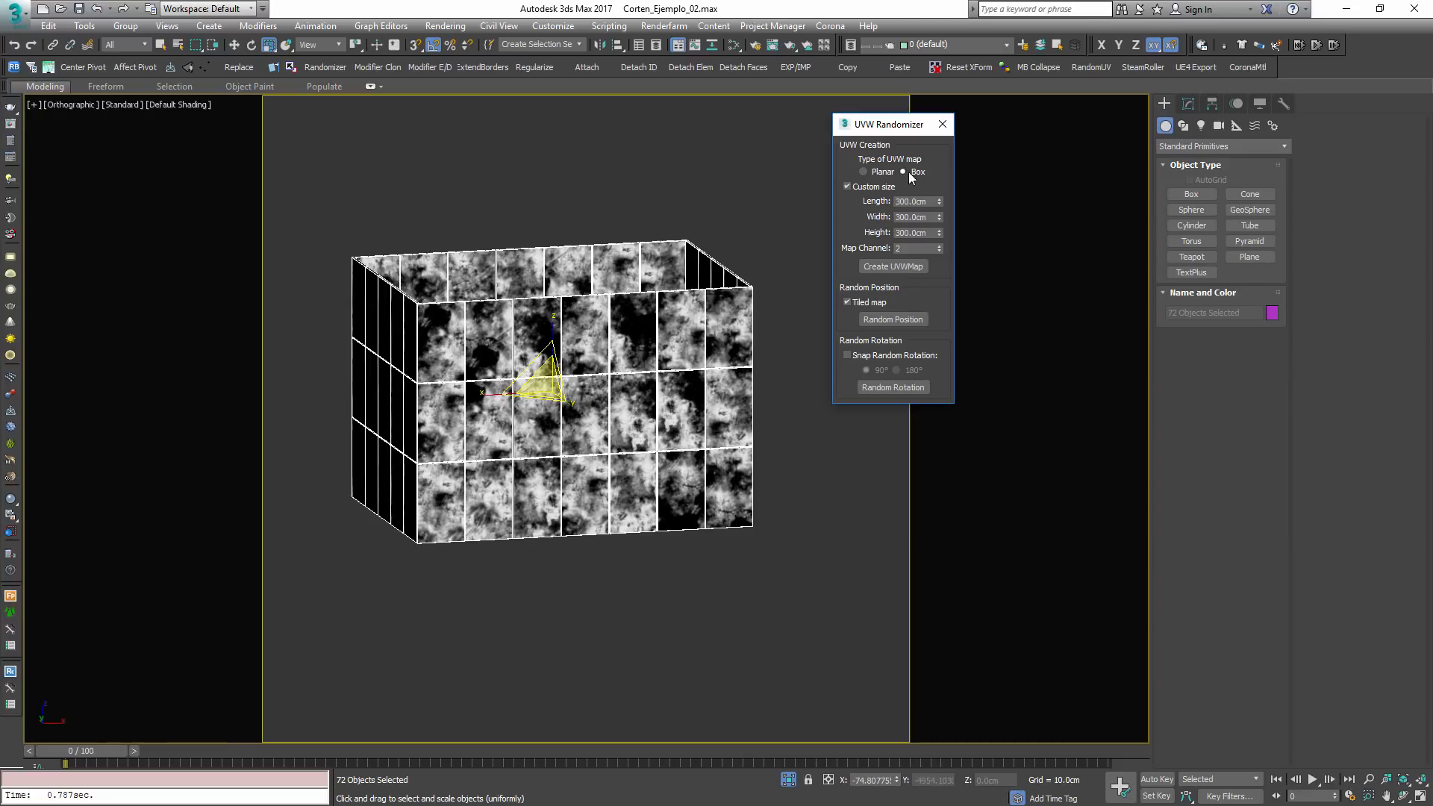
left_click(846, 187)
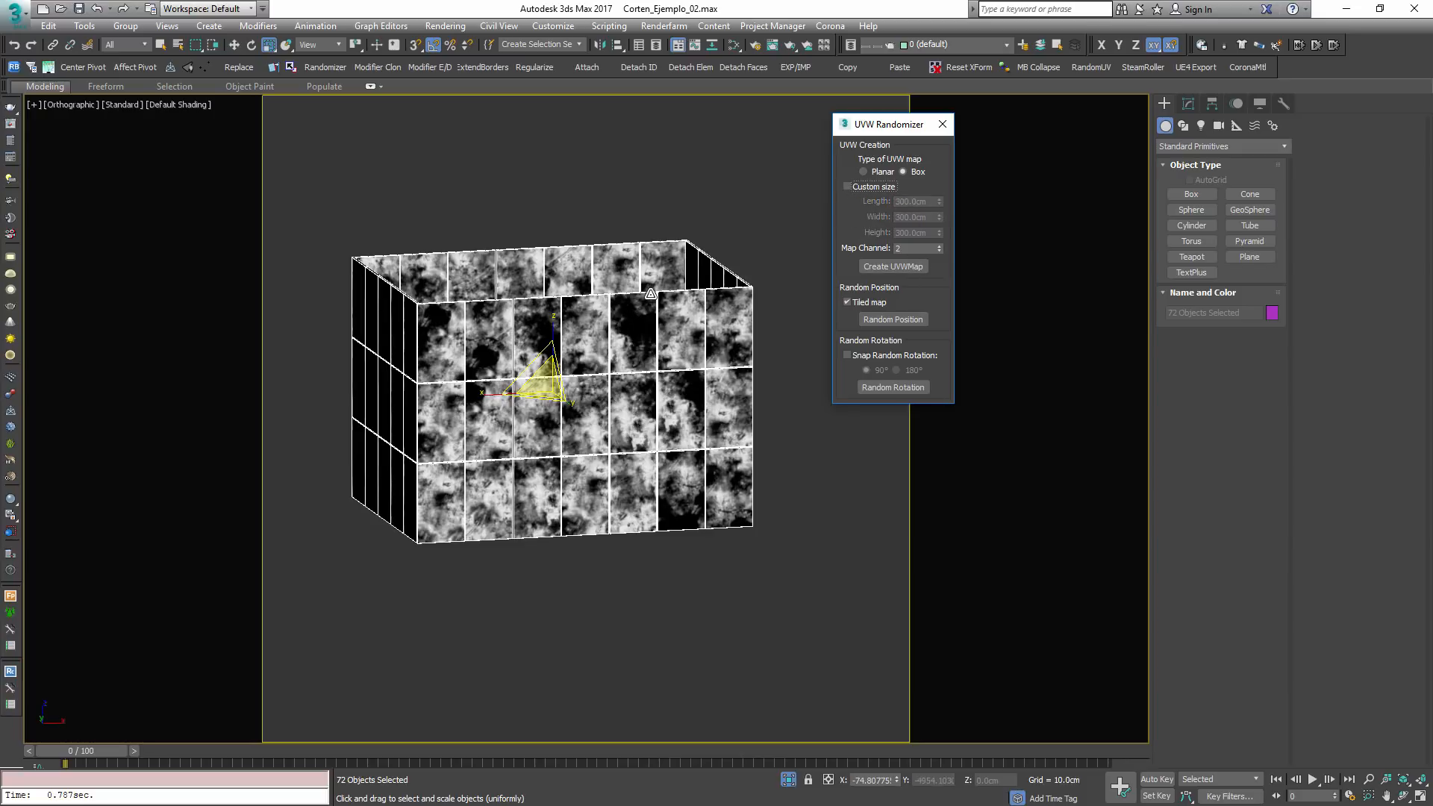
left_click(912, 313)
middle_click_drag(623, 329, 662, 330, "alt")
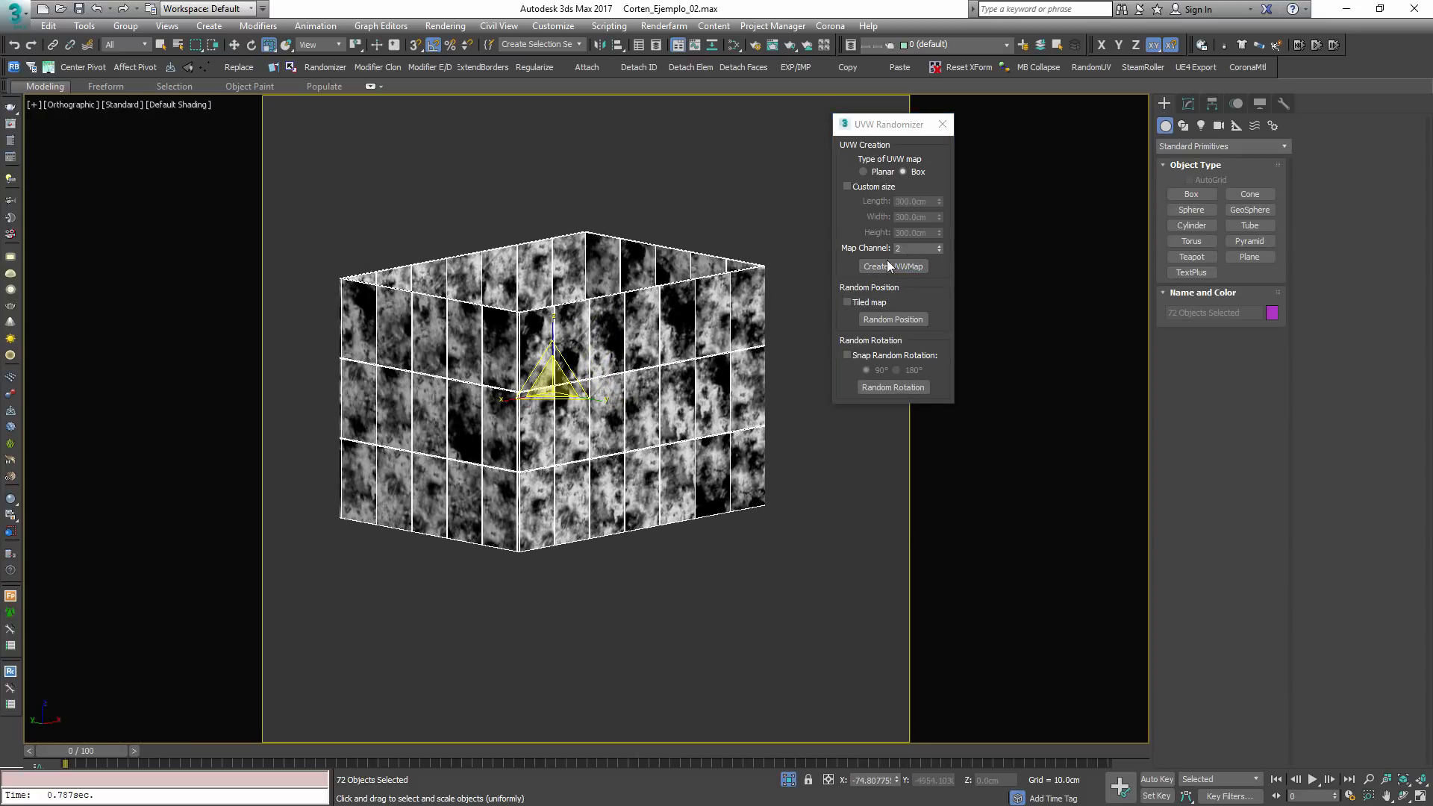
left_click(890, 266)
Set the 3DCollective_TexturePack01_Mask_0002_8K.jpg bitmap's Map Channel to 2 and move the Slate Material Editor clear of the panels
key("m")
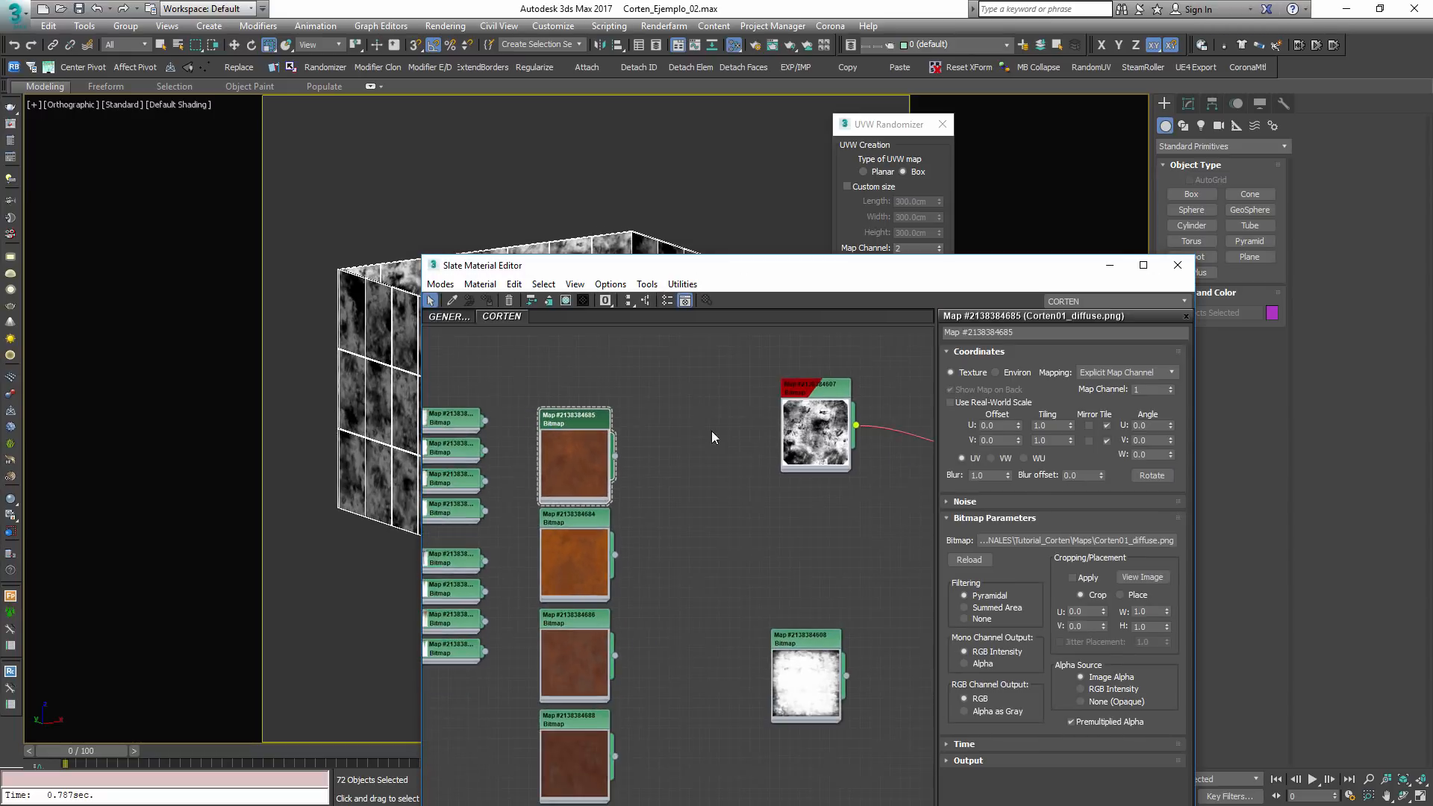
scroll(820, 388, "up", 1)
left_click(821, 384)
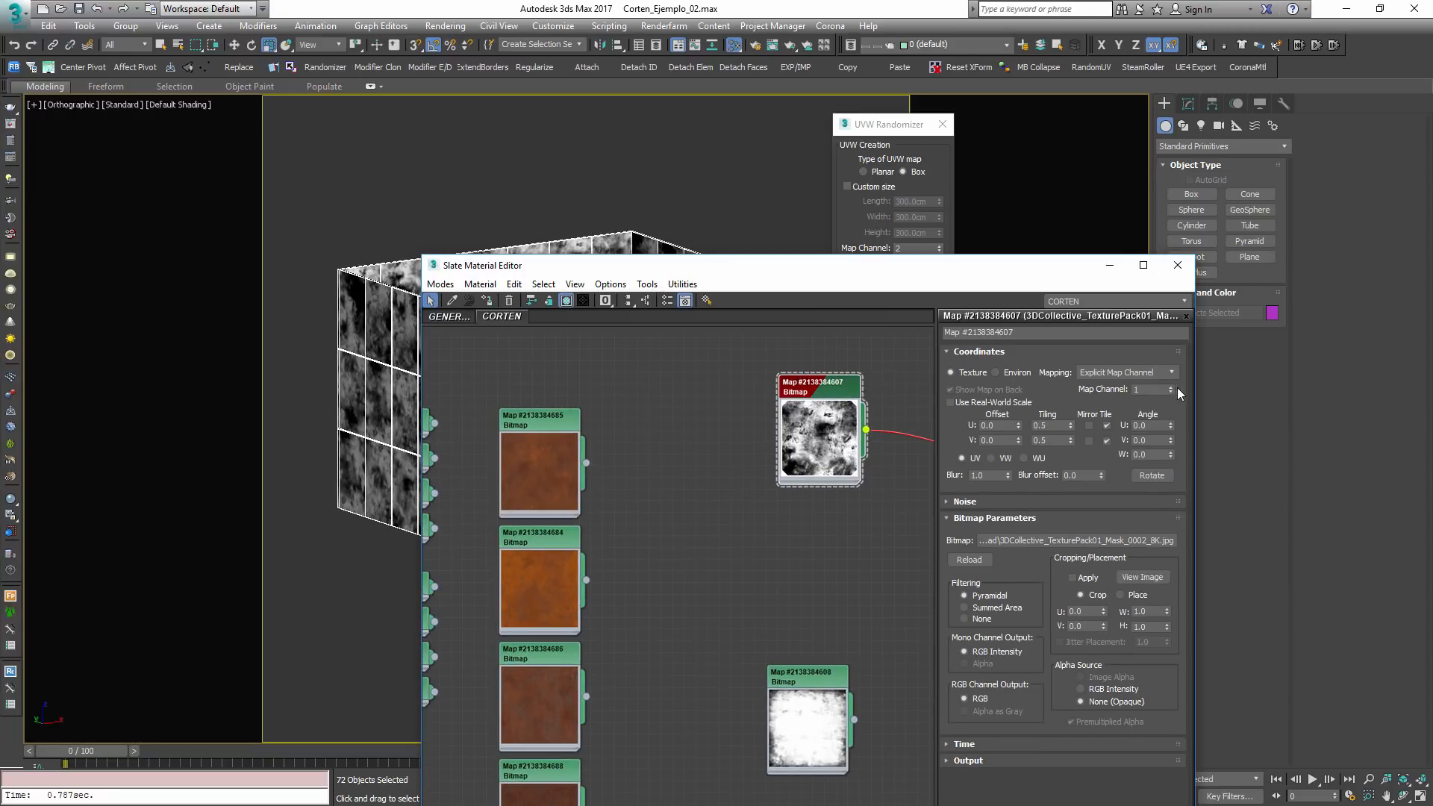
left_click(1170, 387)
left_click_drag(881, 278, 892, 609)
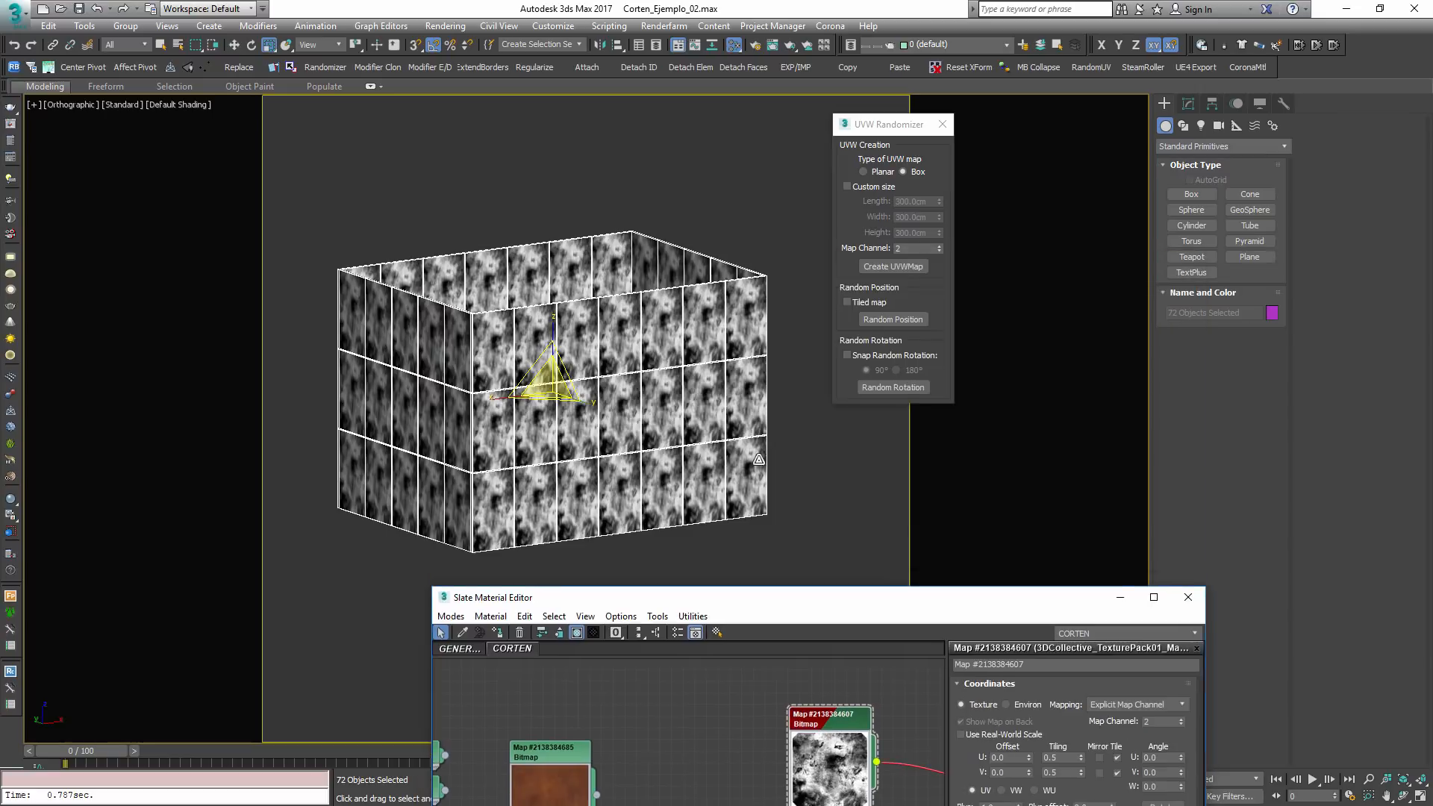
scroll(585, 356, "up", 5)
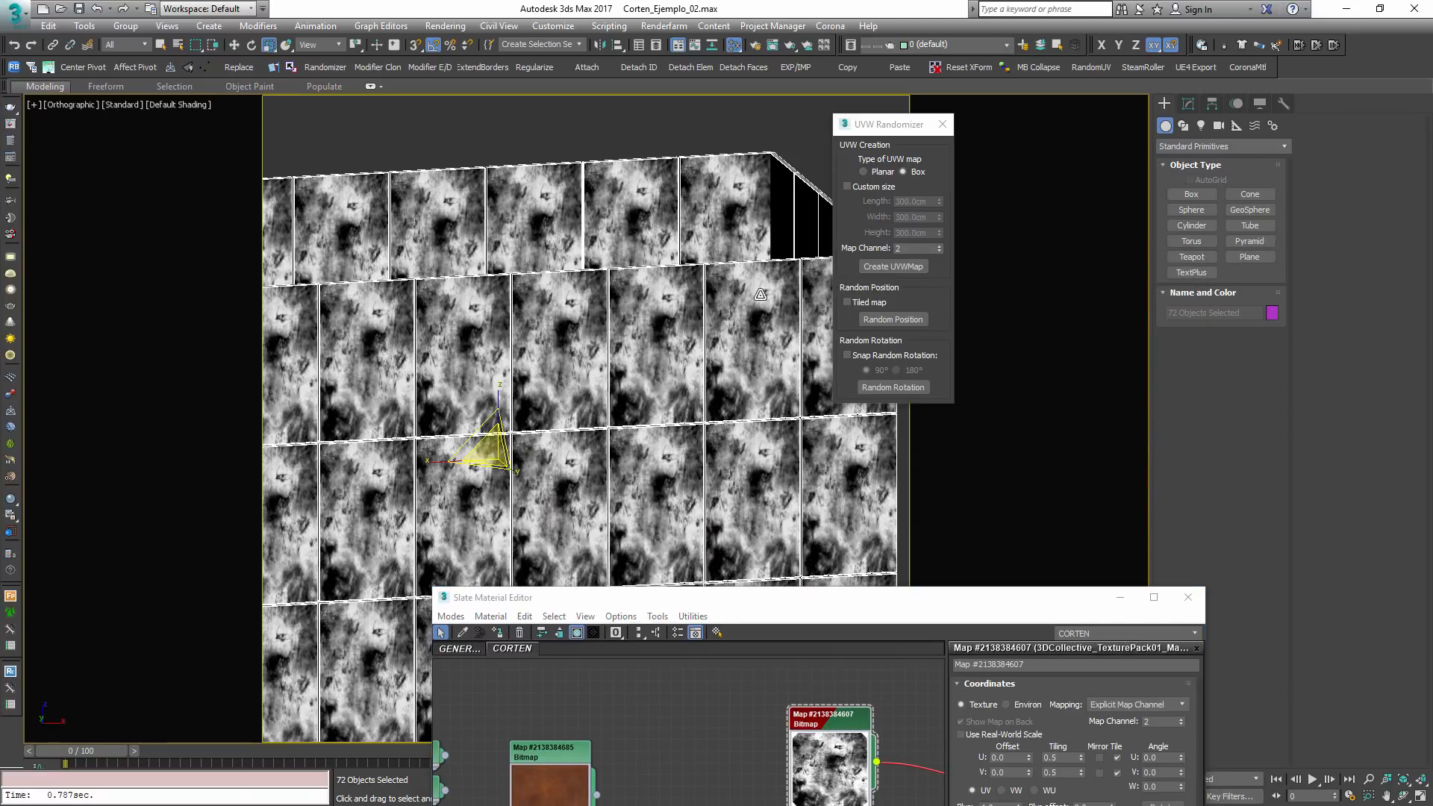
scroll(706, 401, "down", 3)
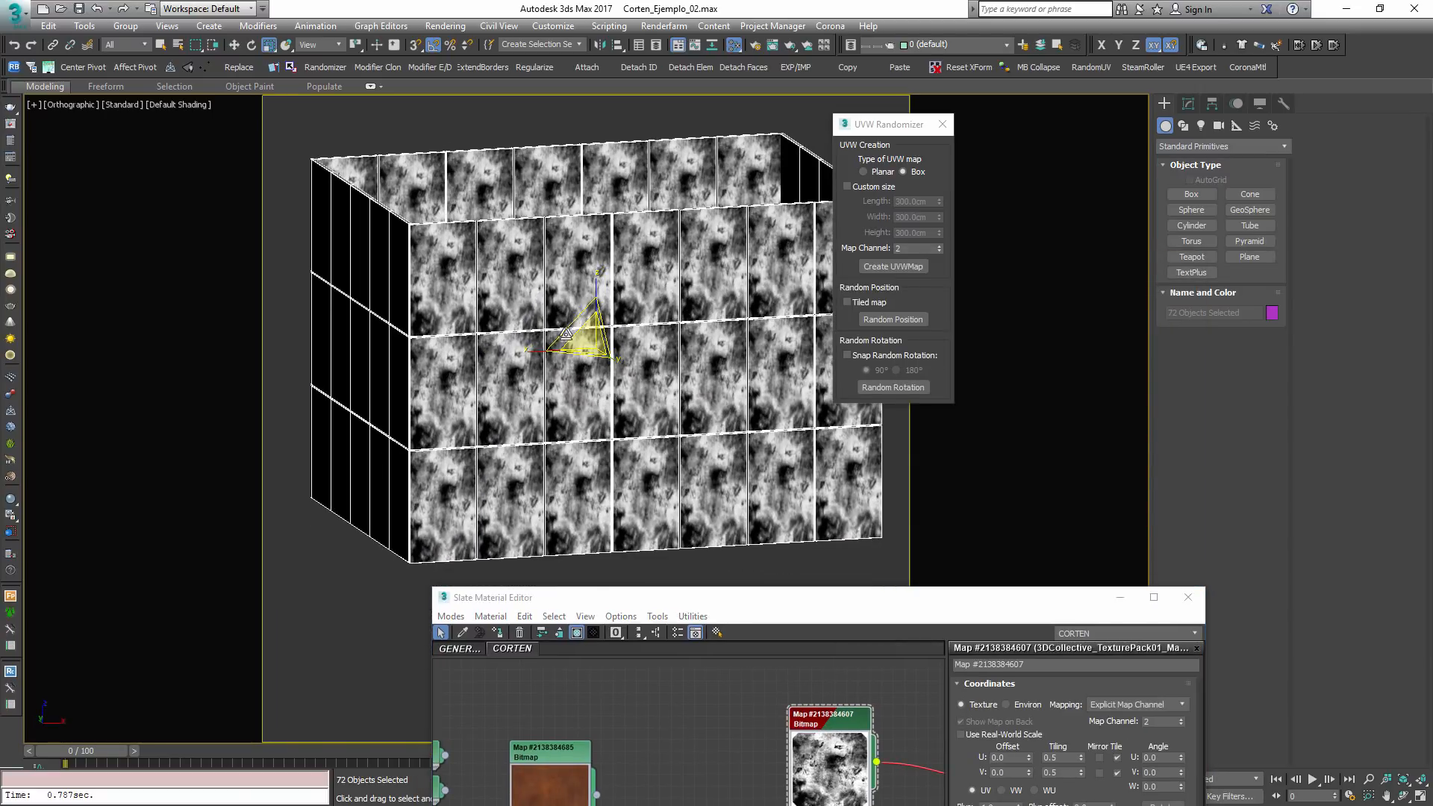
scroll(656, 522, "down", 3)
Copy the Suciedad03_.jpg bitmap node from the bitmap column to a spot beside the VRayMtl material
middle_click_drag(678, 774, 663, 656)
scroll(662, 655, "down", 2)
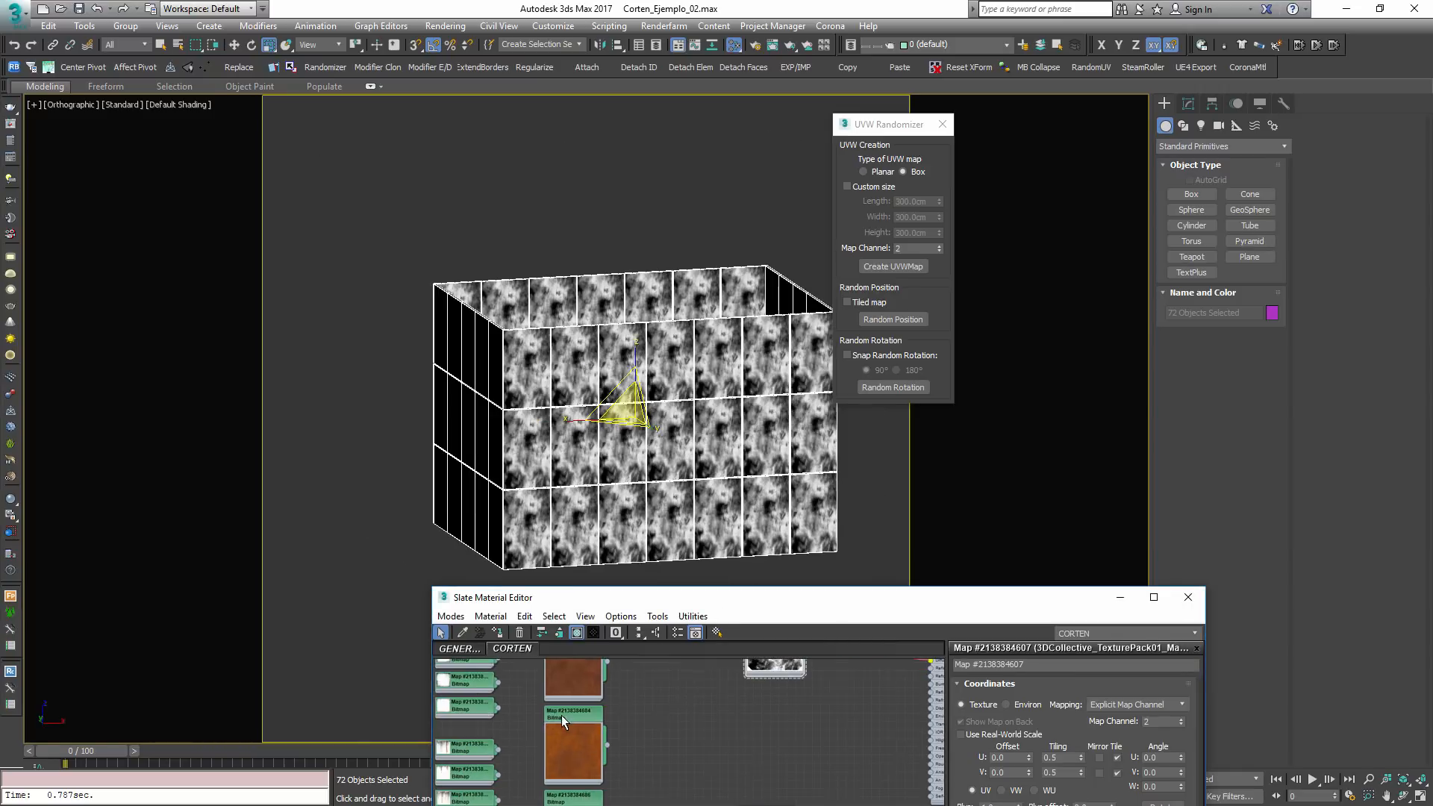
mouse_move(460, 743)
middle_mouse_down()
mouse_move(473, 789)
mouse_move(470, 755)
middle_mouse_up()
left_click_drag(479, 704, 791, 742, "shift")
middle_click_drag(791, 741, 594, 756)
scroll(595, 757, "up", 1)
Connect the copied Suciedad03_.jpg bitmap to the VRayMtl's Diffuse map and show it on the panels in the viewport
left_click_drag(627, 749, 772, 682)
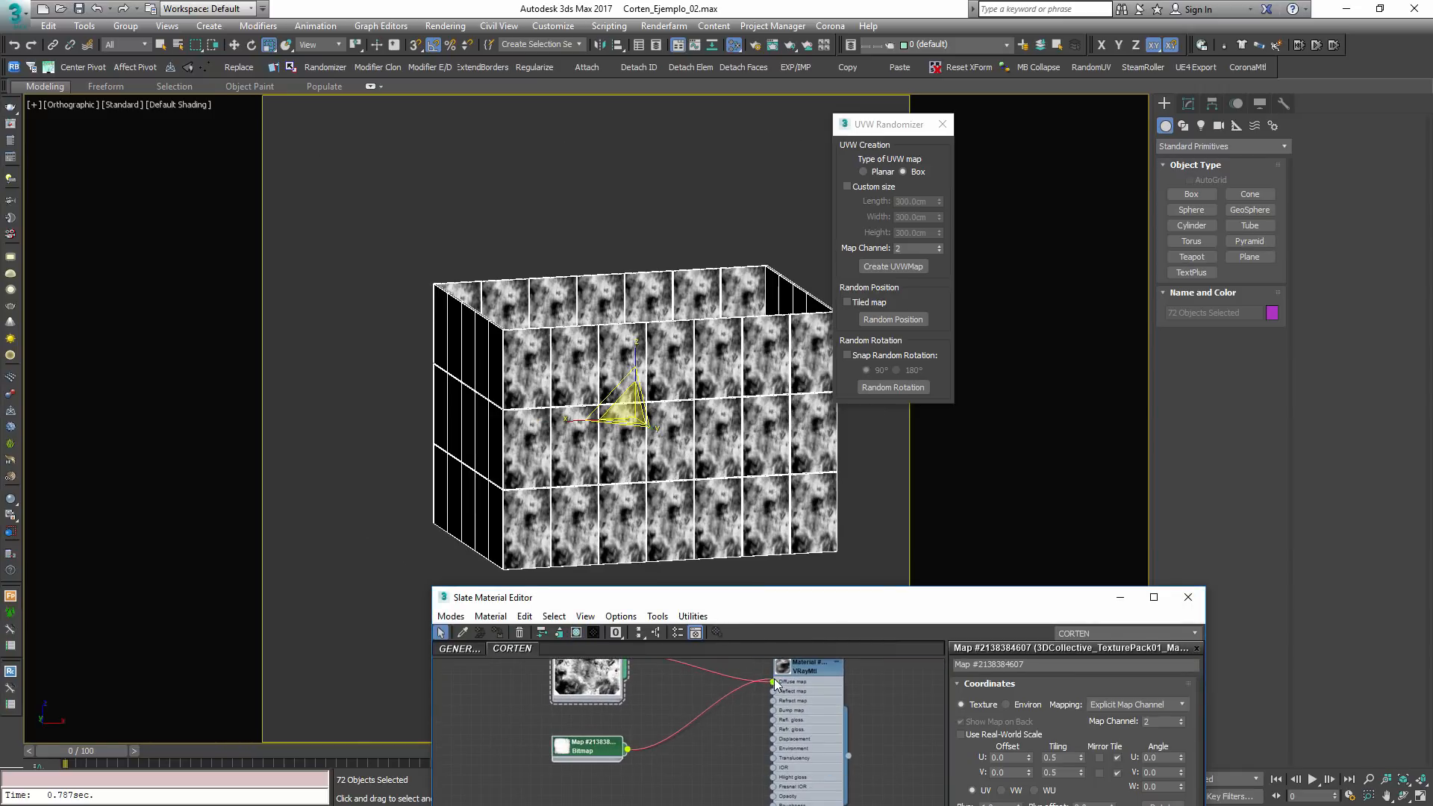
double_click(586, 748)
left_click(576, 632)
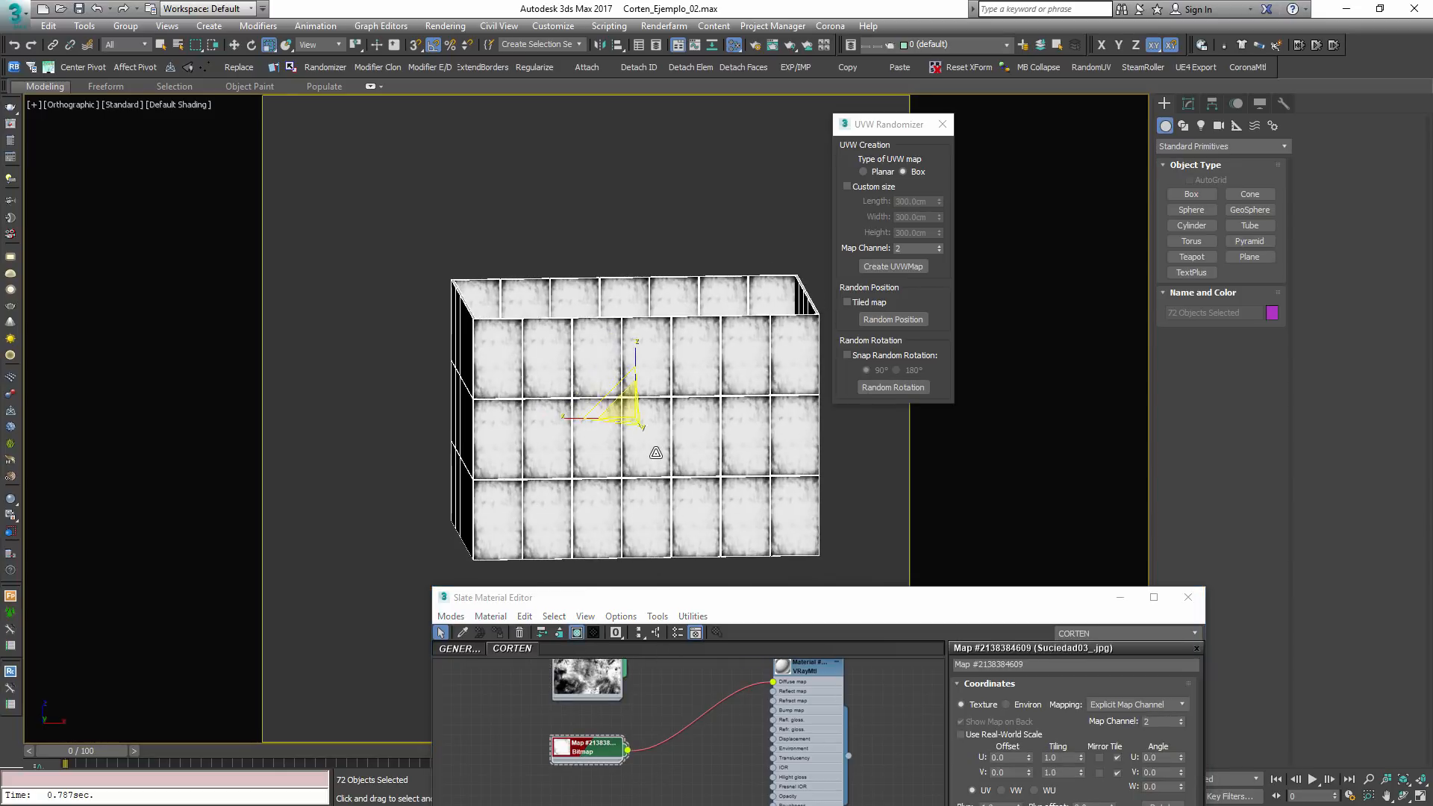
scroll(657, 448, "up", 4)
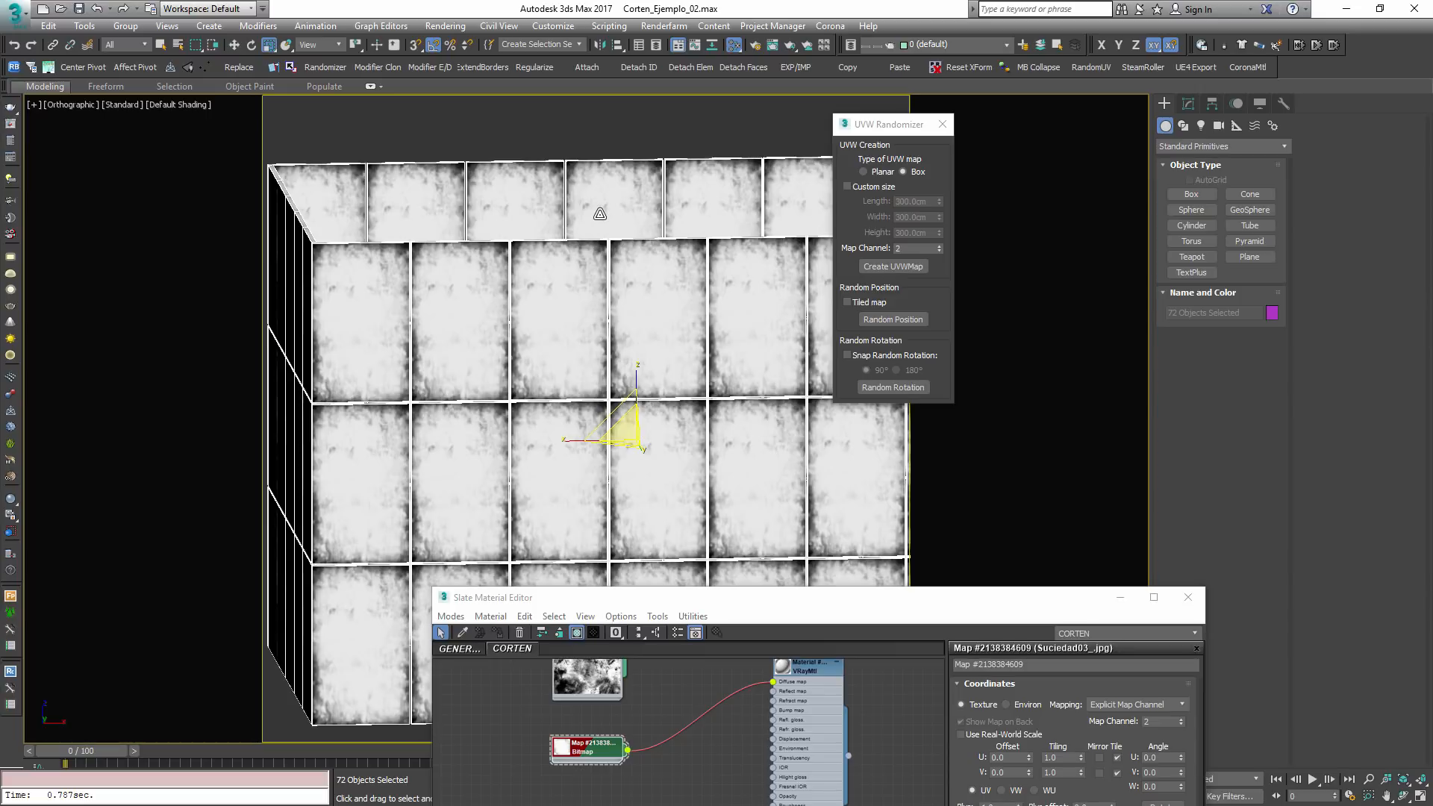
scroll(599, 214, "down", 4)
middle_click_drag(599, 214, 560, 337, "alt")
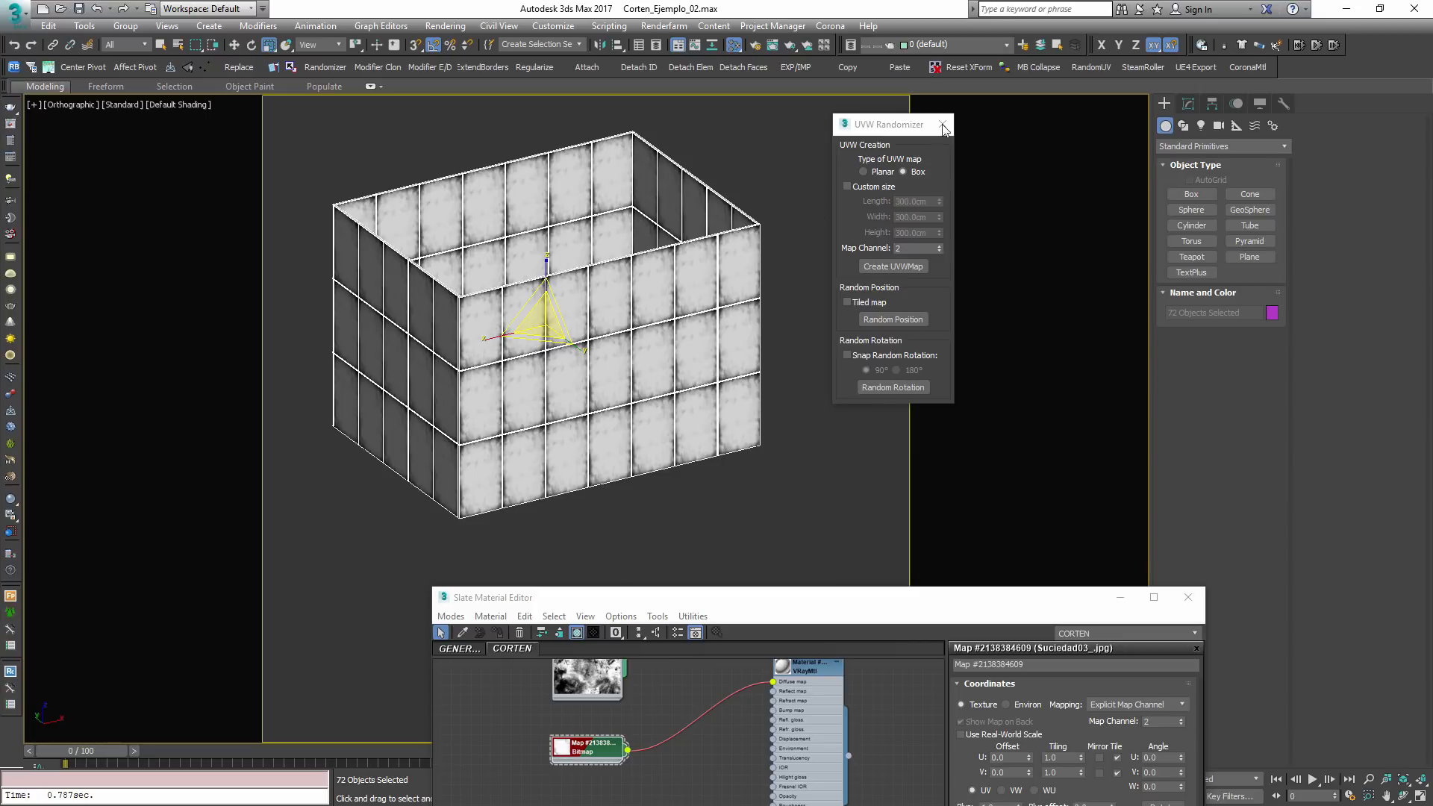
Close the UVW Randomizer and deselect all the panels
left_click(942, 124)
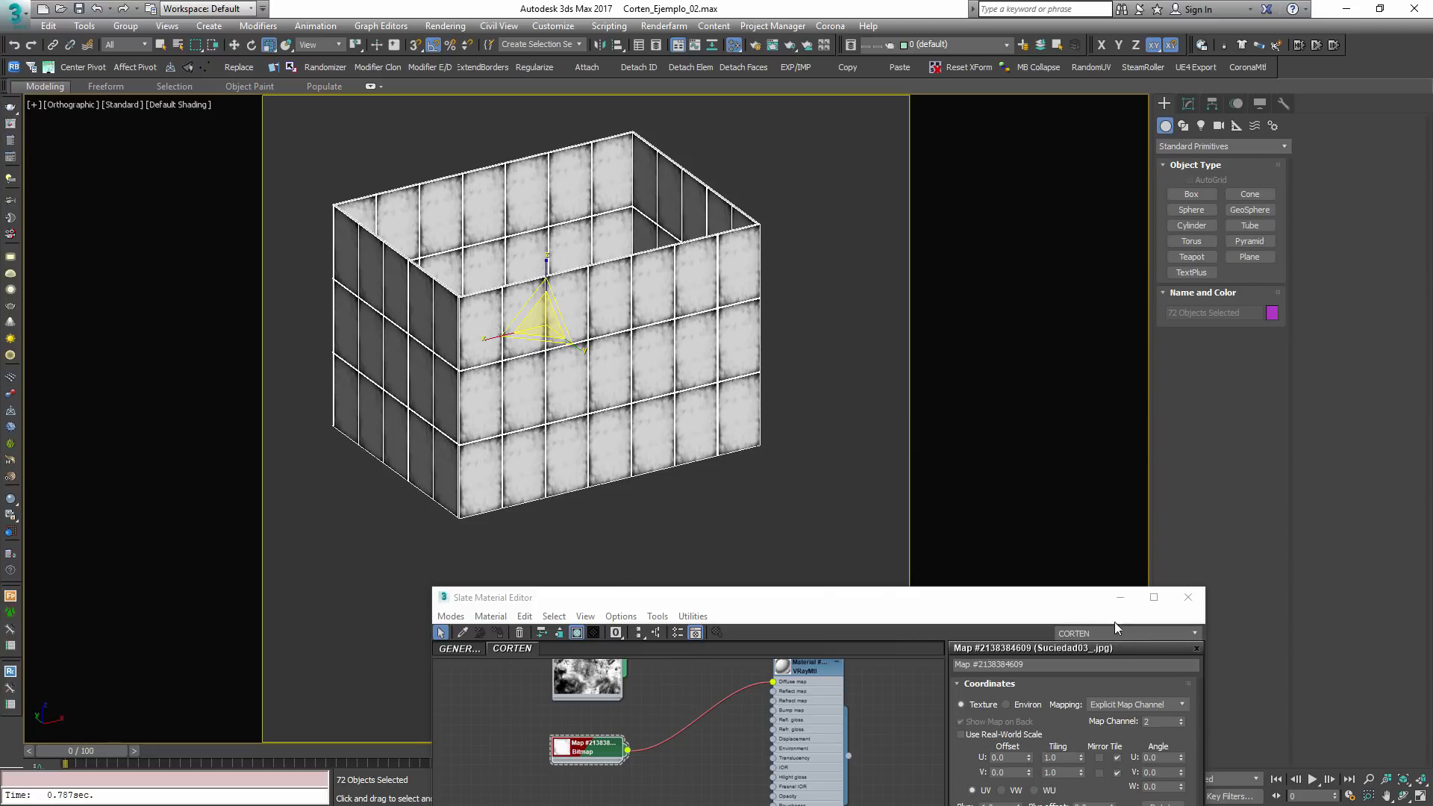
left_click(545, 322)
left_click(805, 461)
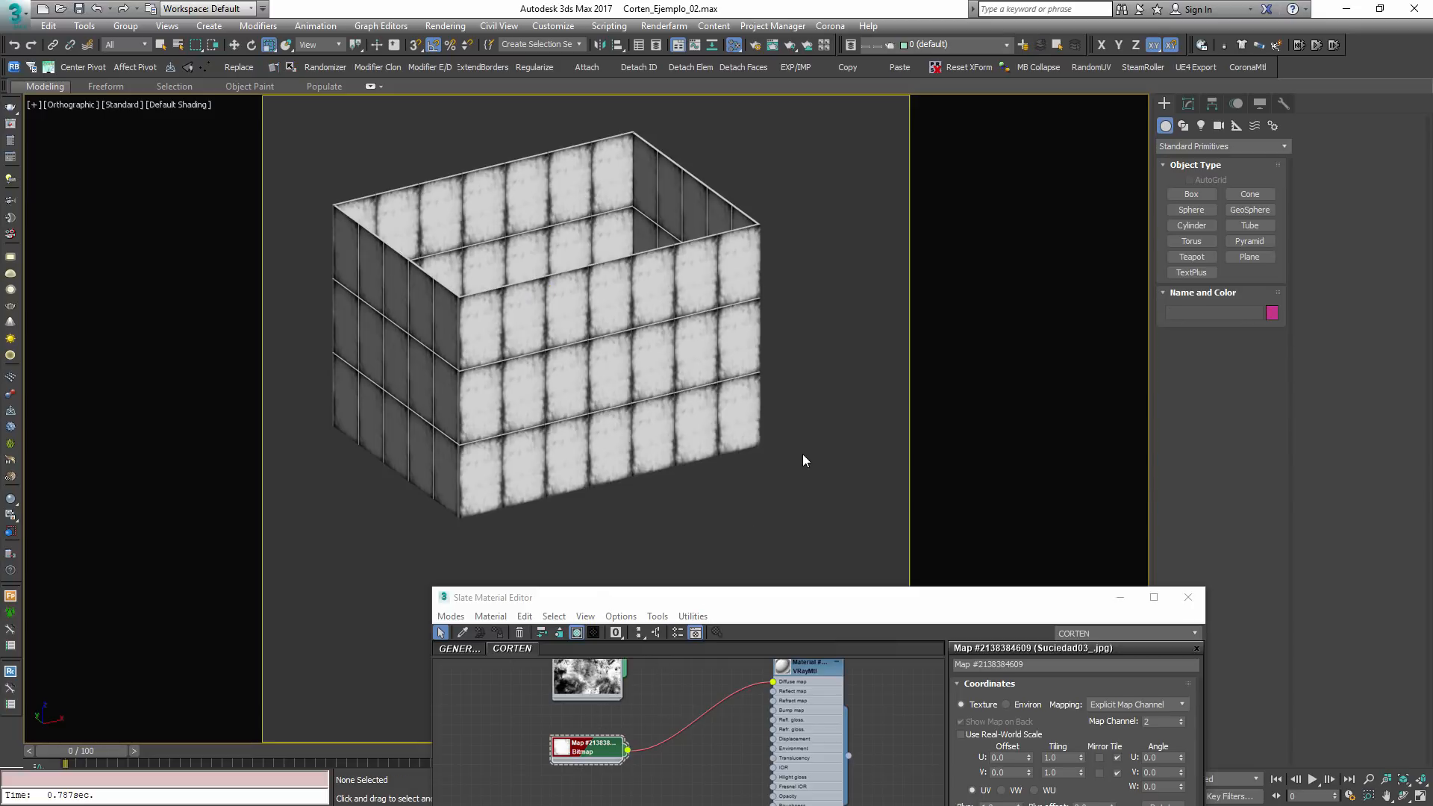
Select a top-row panel on the front facade and compare its two UVW Map modifiers and the texture fit on it
left_click(649, 347)
left_click(660, 281)
left_click(1188, 103)
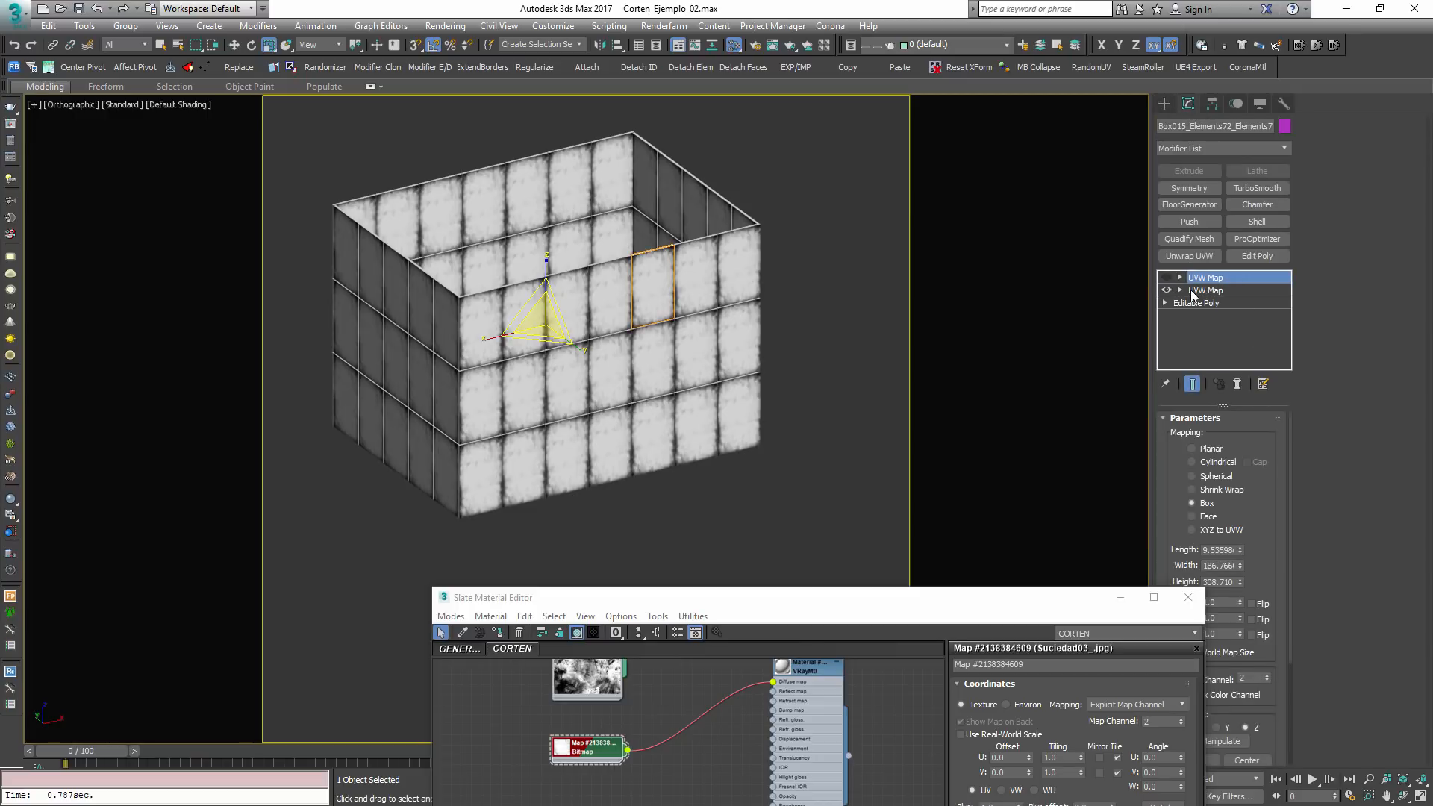
left_click(1192, 291)
middle_click_drag(609, 472, 480, 512, "alt")
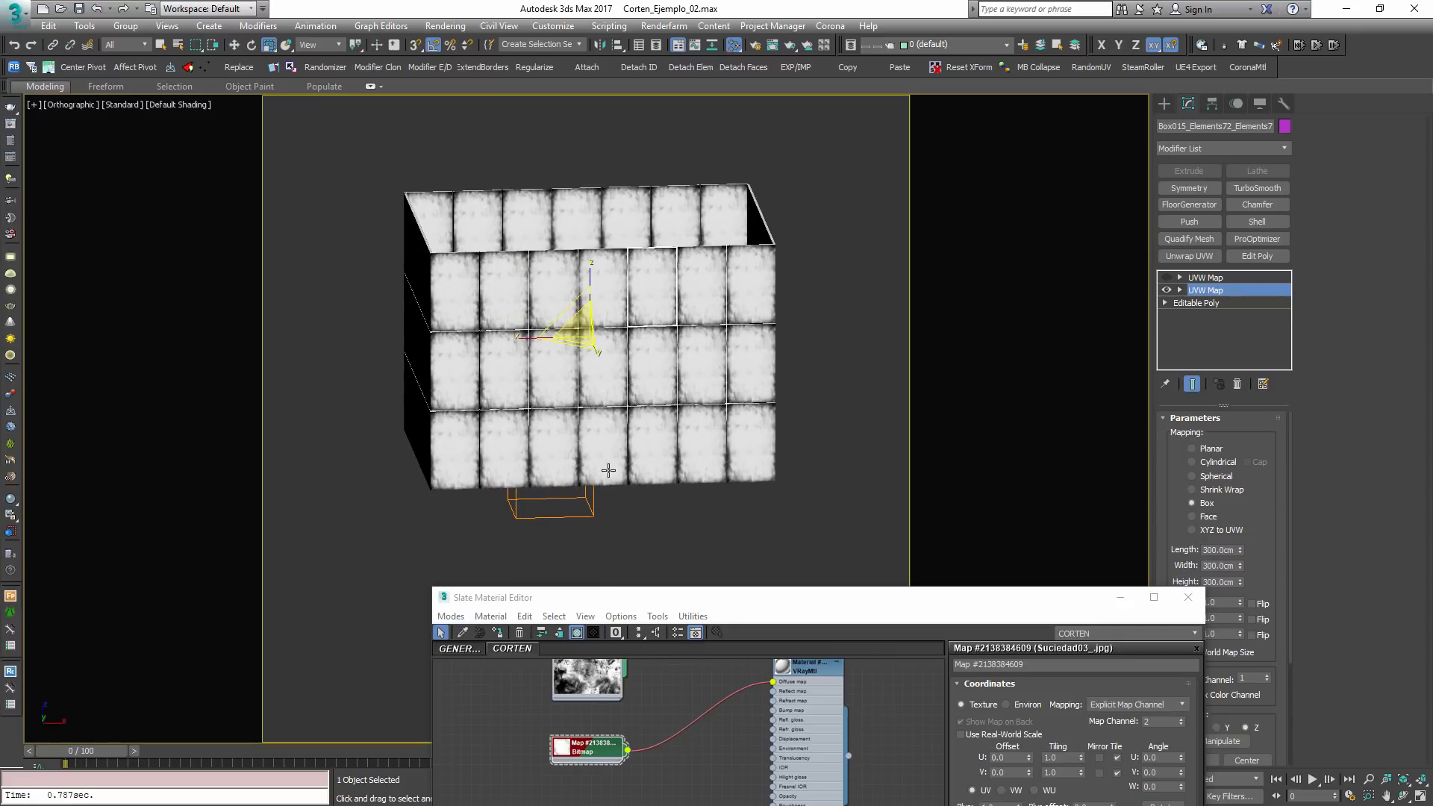
left_click(1172, 280)
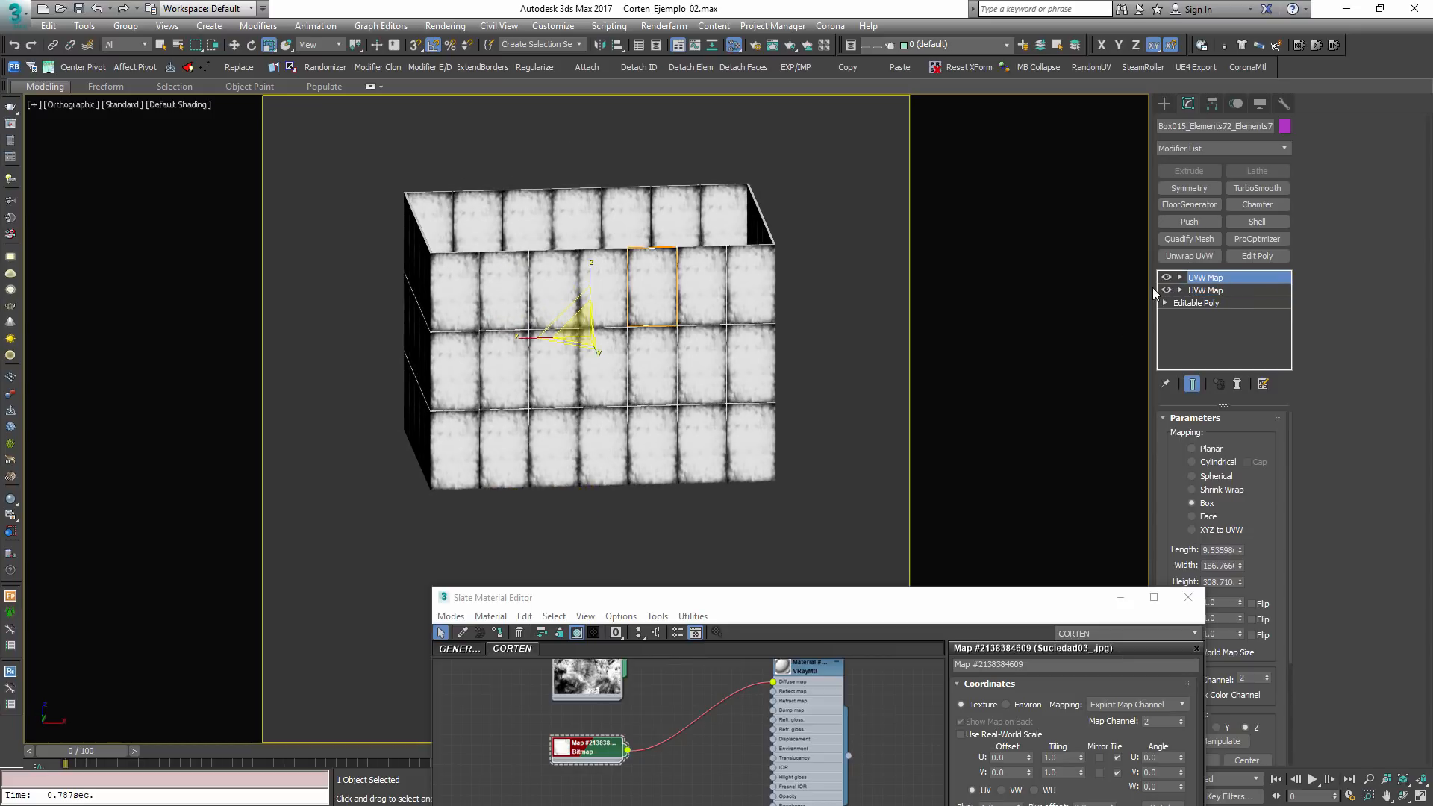
scroll(746, 356, "up", 8)
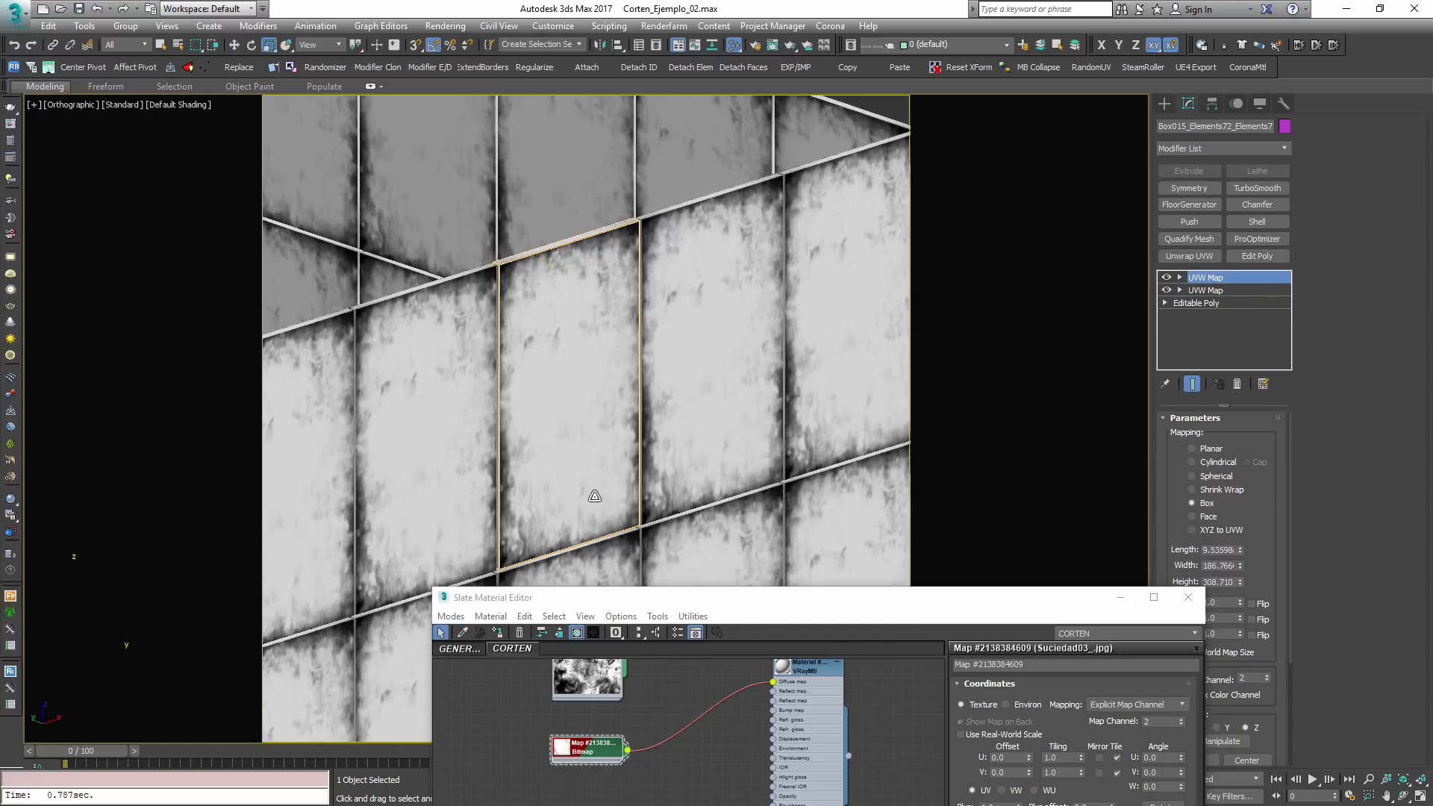
scroll(446, 544, "down", 5)
scroll(500, 454, "down", 3)
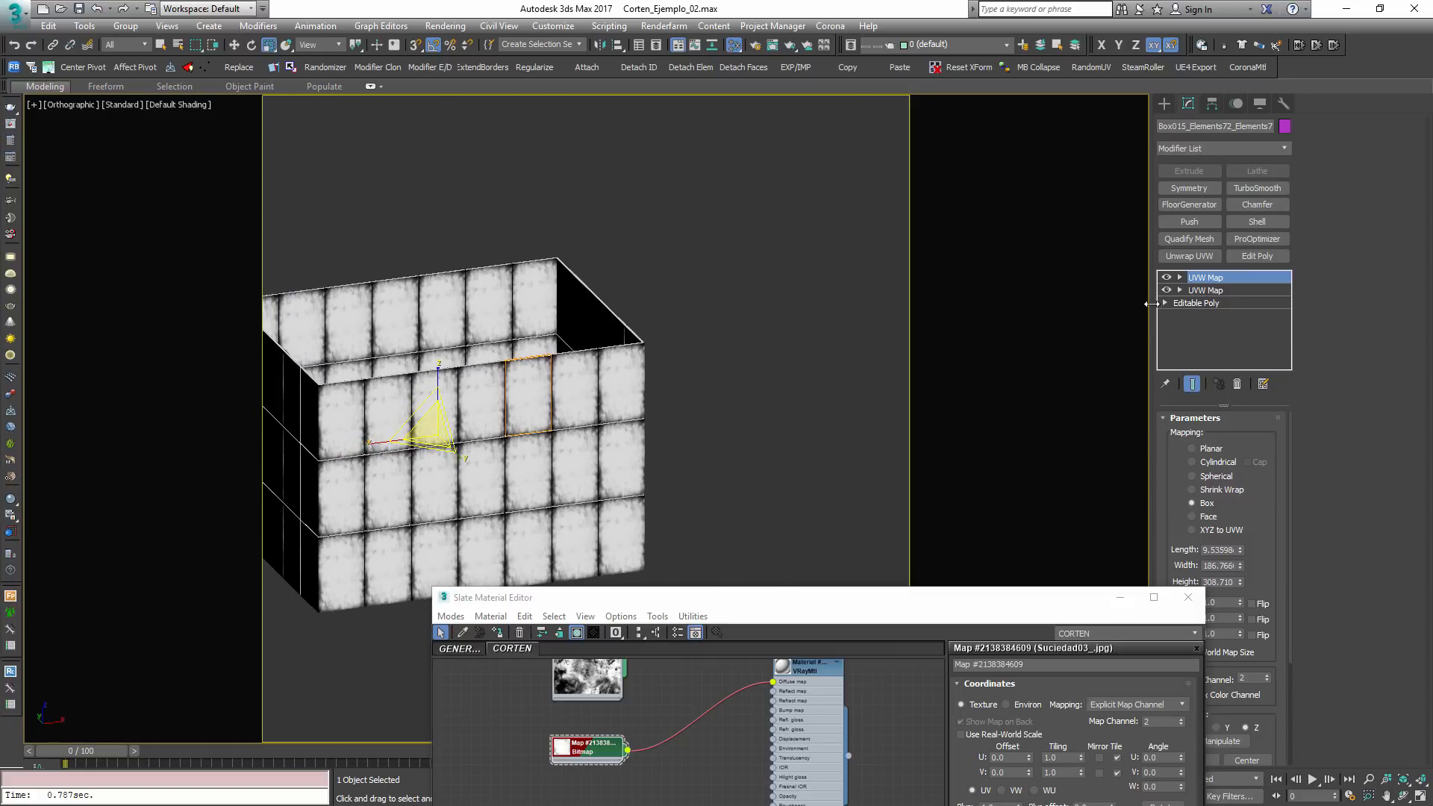
scroll(728, 360, "down", 3)
Attach all the panels into one Editable Poly with Quick Attach, close the dialog and clear the selection
key("ctrl+a")
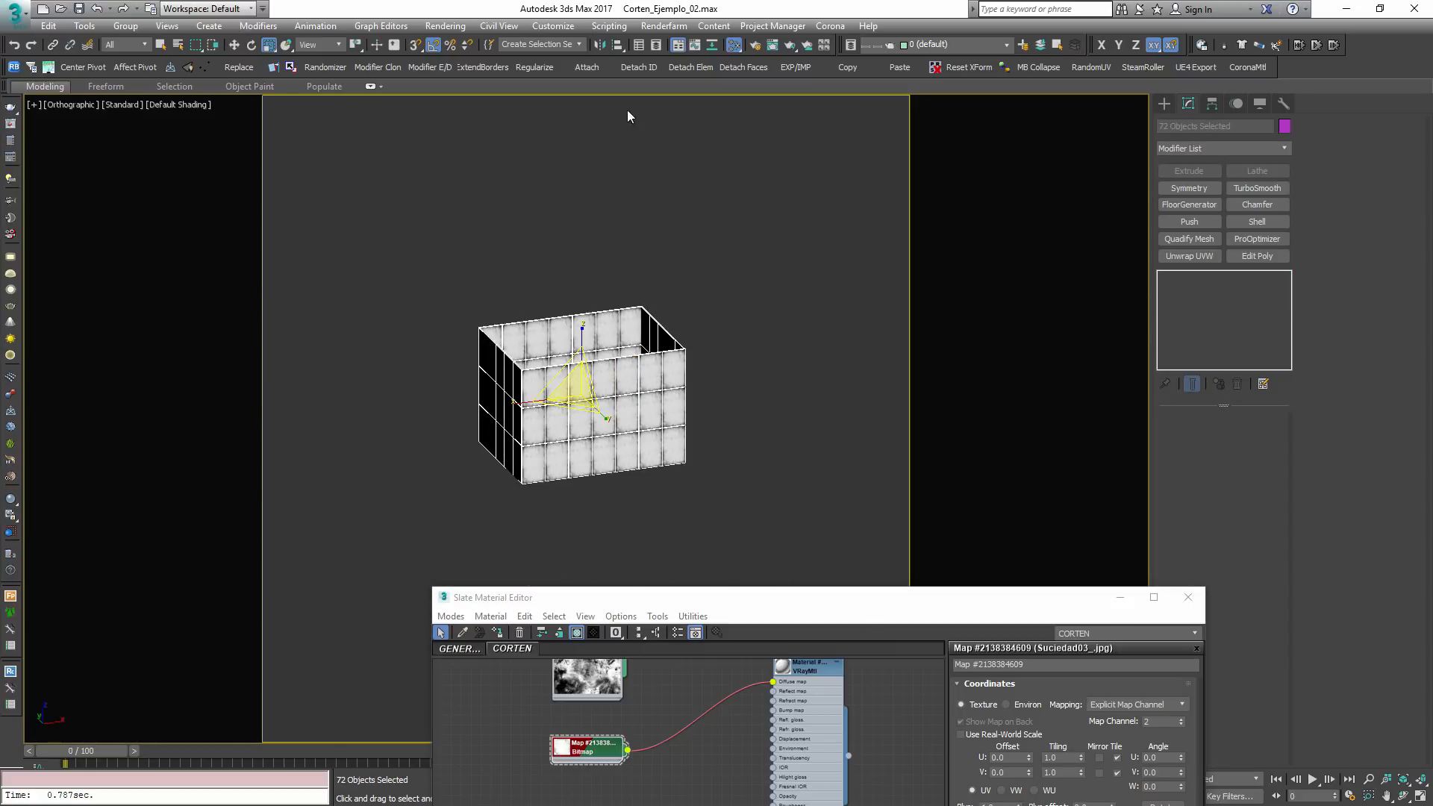
left_click(587, 67)
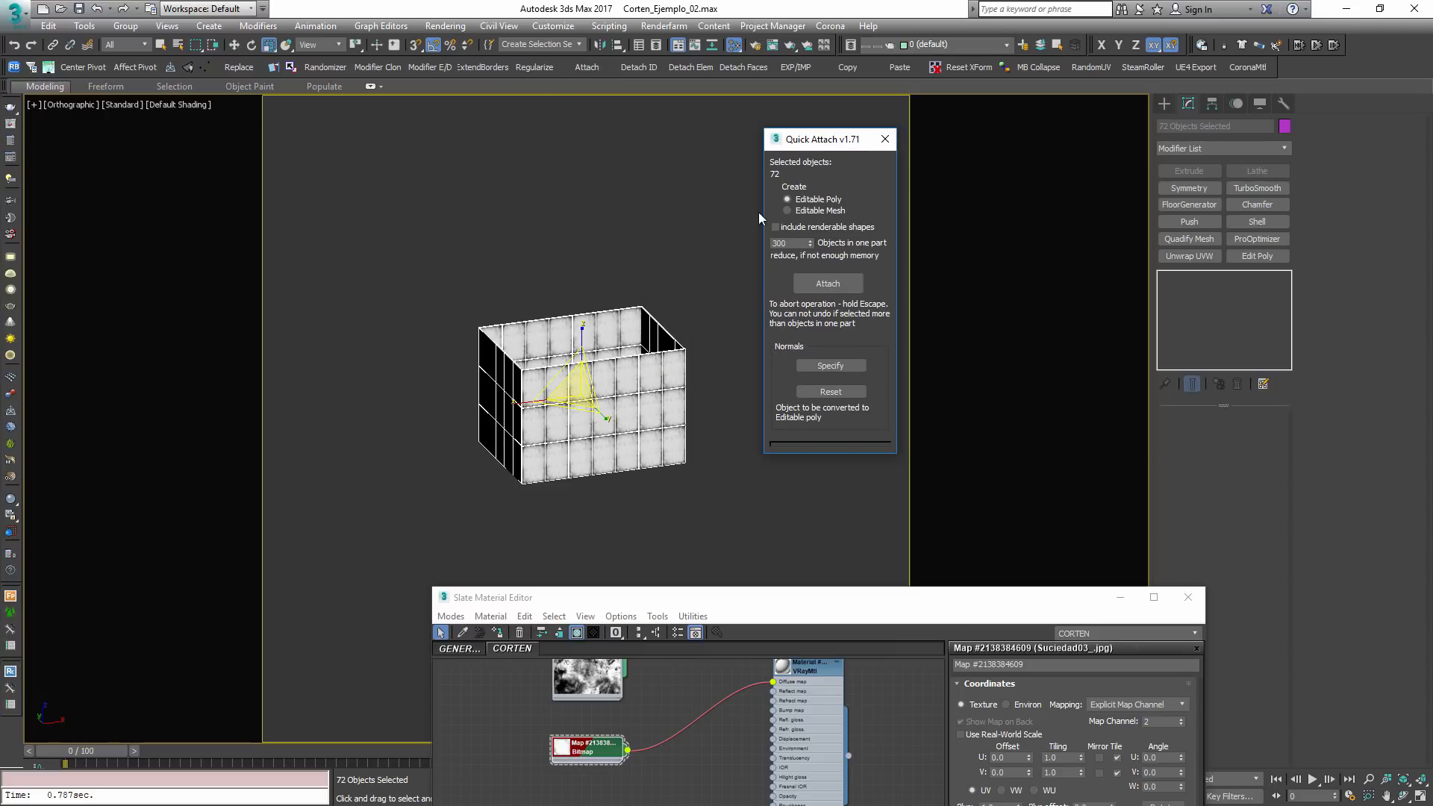
left_click(827, 283)
key("Return")
left_click(884, 139)
left_click(627, 108)
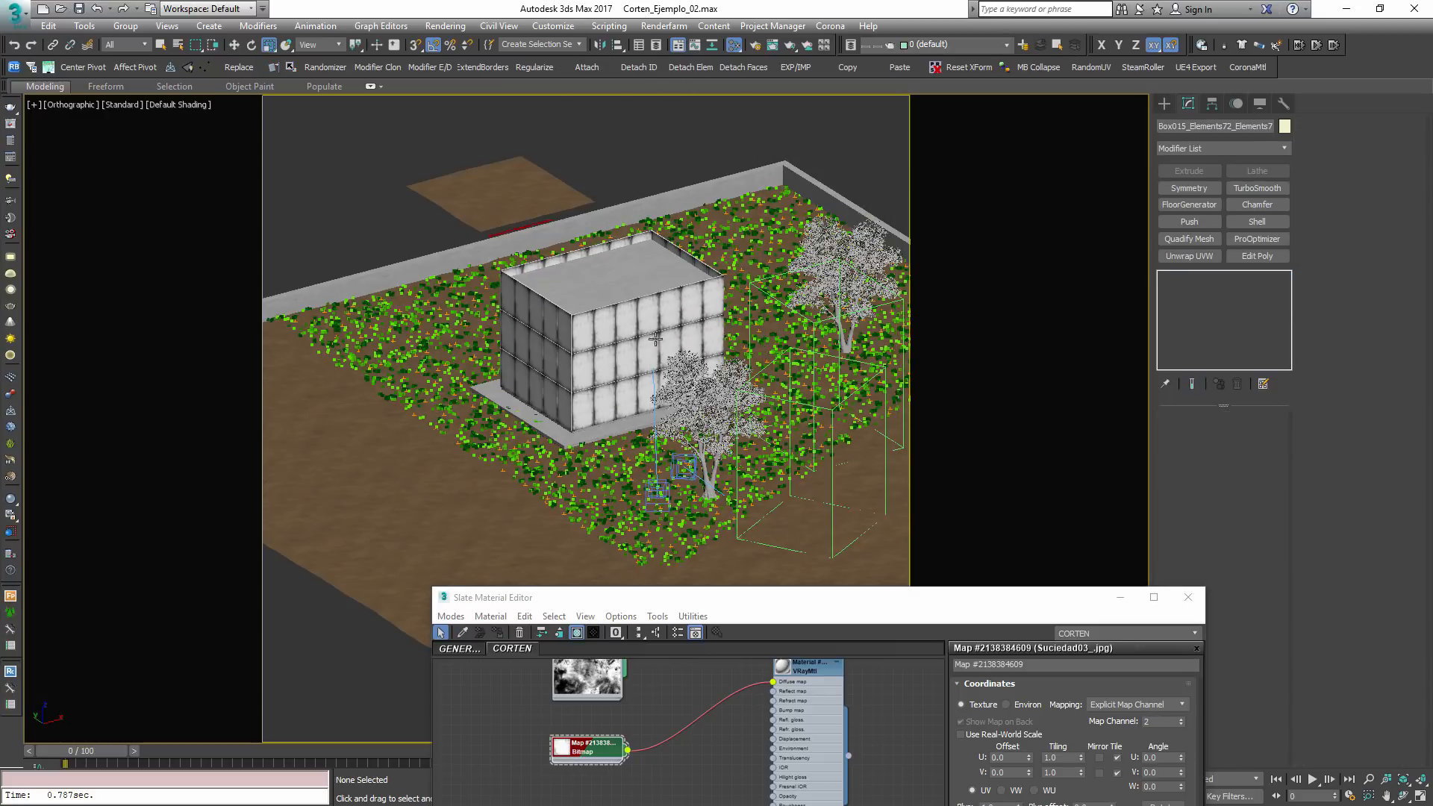
left_click(634, 273)
key("alt+q")
mouse_move(636, 378)
middle_mouse_down("alt")
mouse_move(515, 354)
mouse_move(654, 374)
middle_mouse_up("alt")
scroll(747, 390, "down", 4)
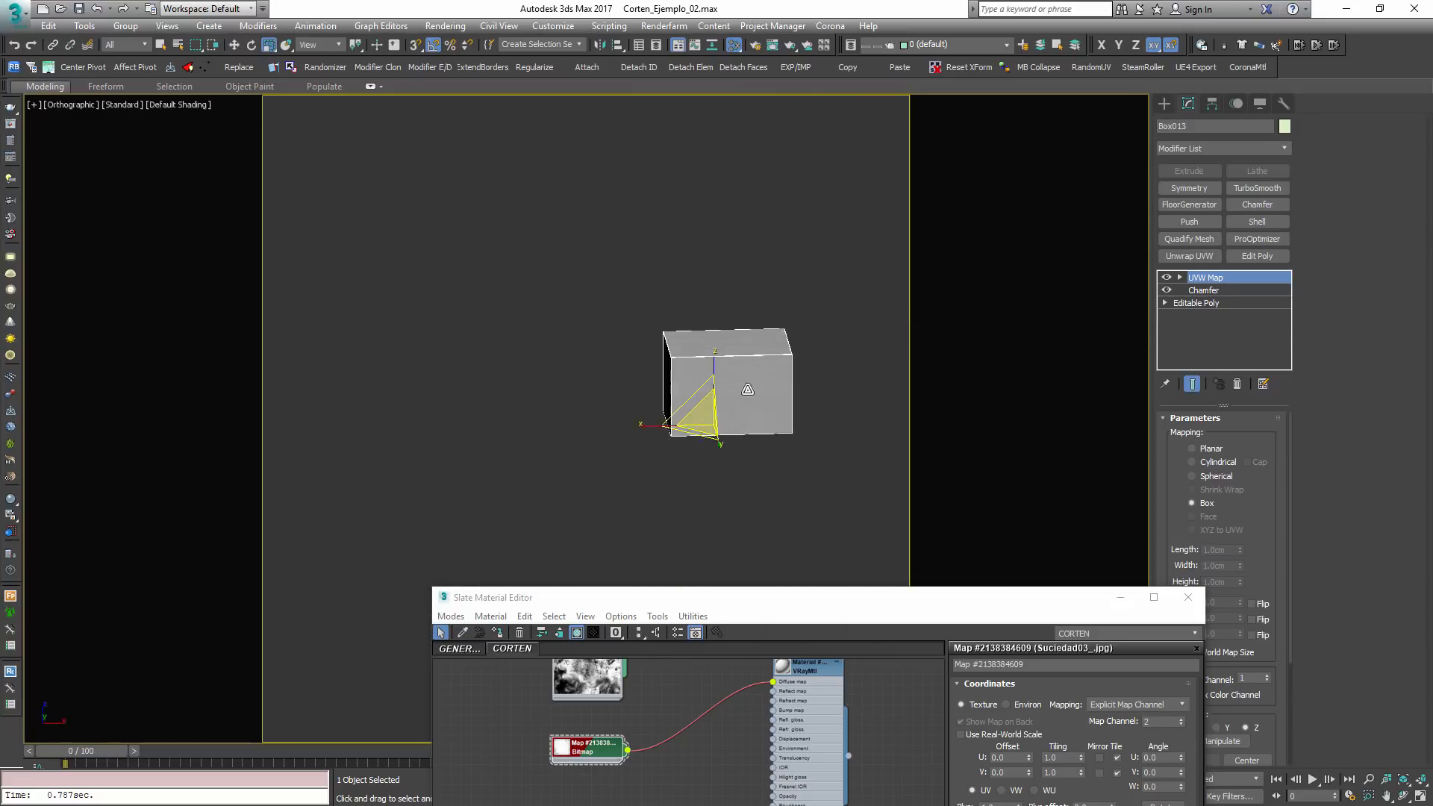
scroll(760, 395, "up", 1)
left_click(1188, 598)
left_click(788, 778)
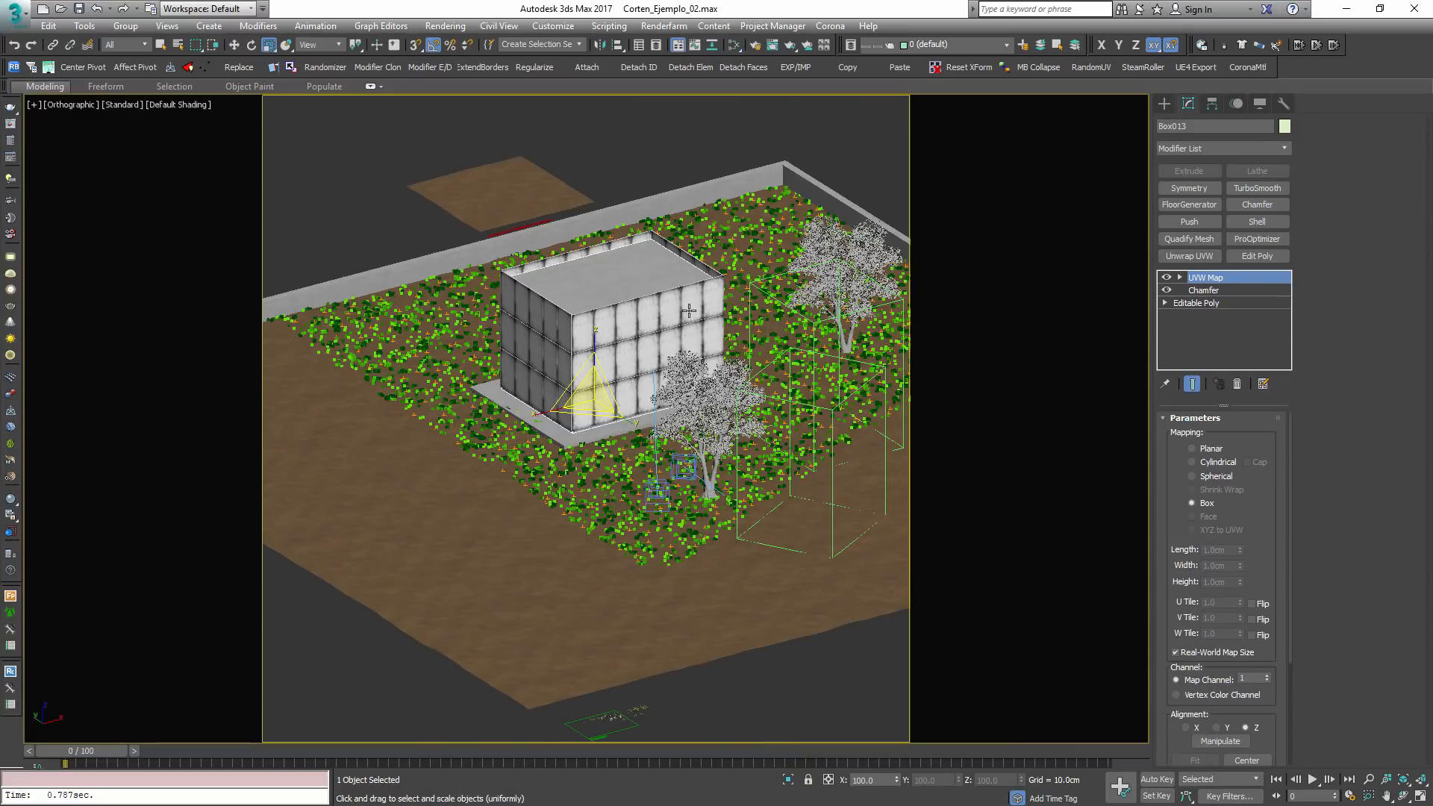
Isolate the attached facade panels, switch the viewport to Perspective and keep the panel object selected
left_click(702, 326)
key("alt+q")
middle_click_drag(671, 390, 670, 366, "alt")
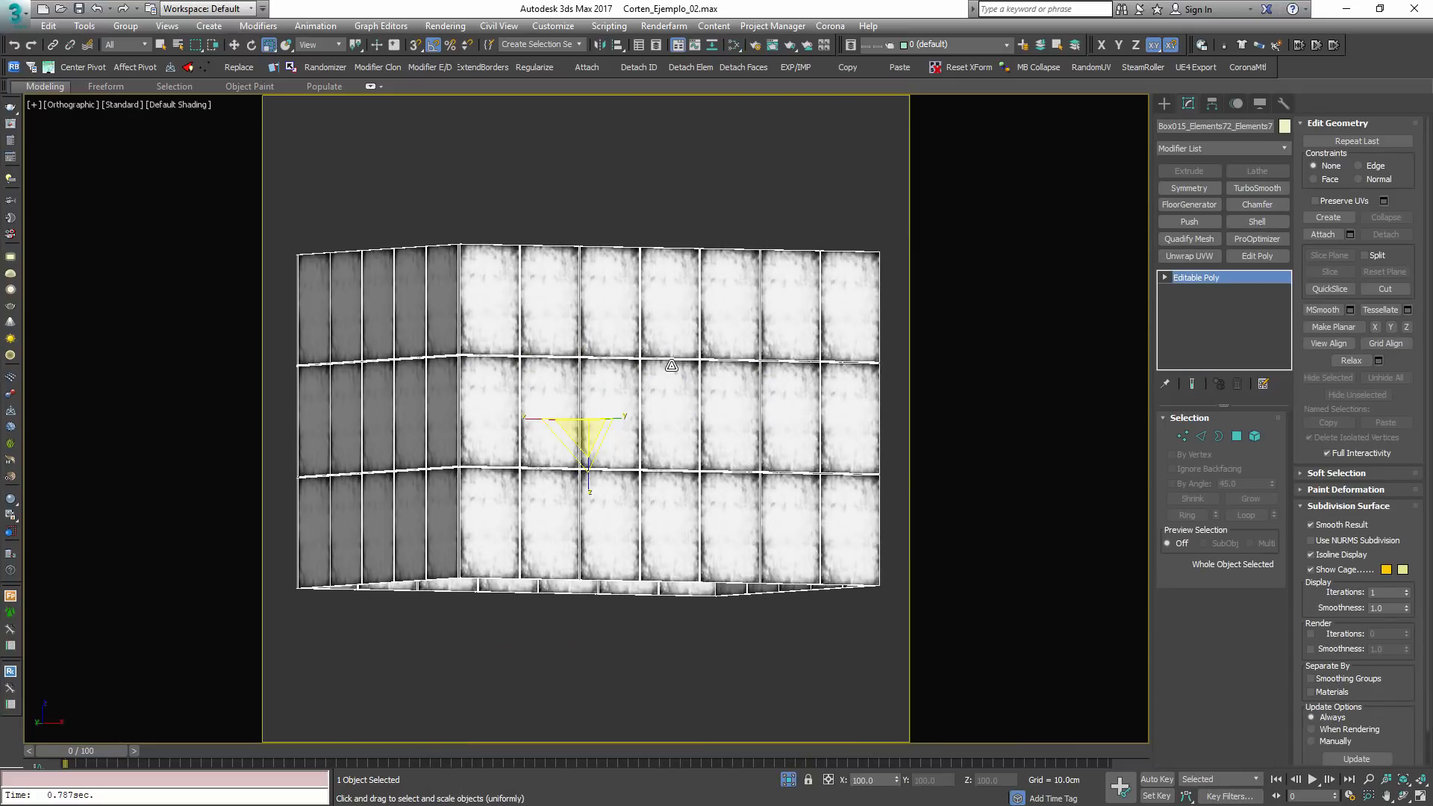
key("p")
left_click(754, 656)
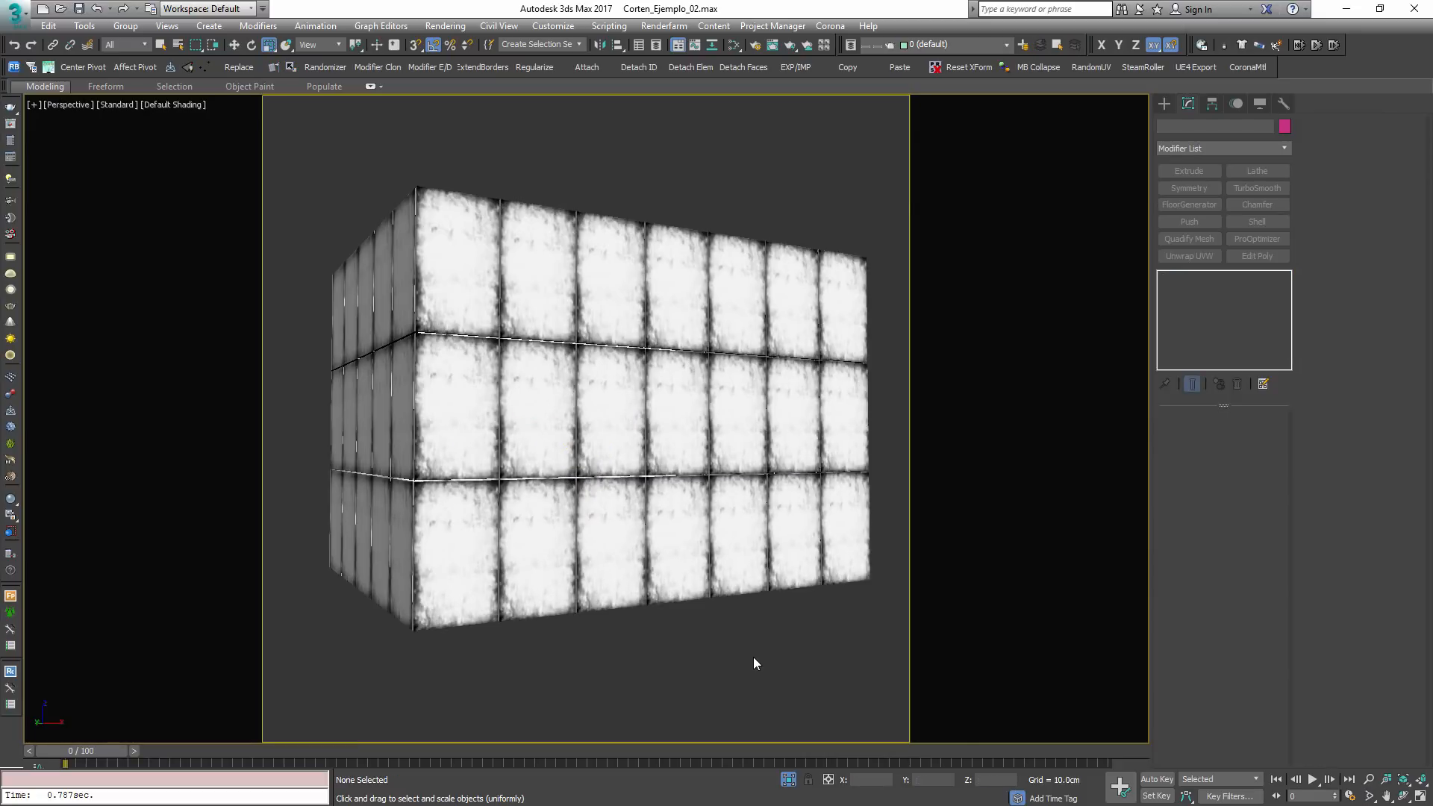
left_click(670, 498)
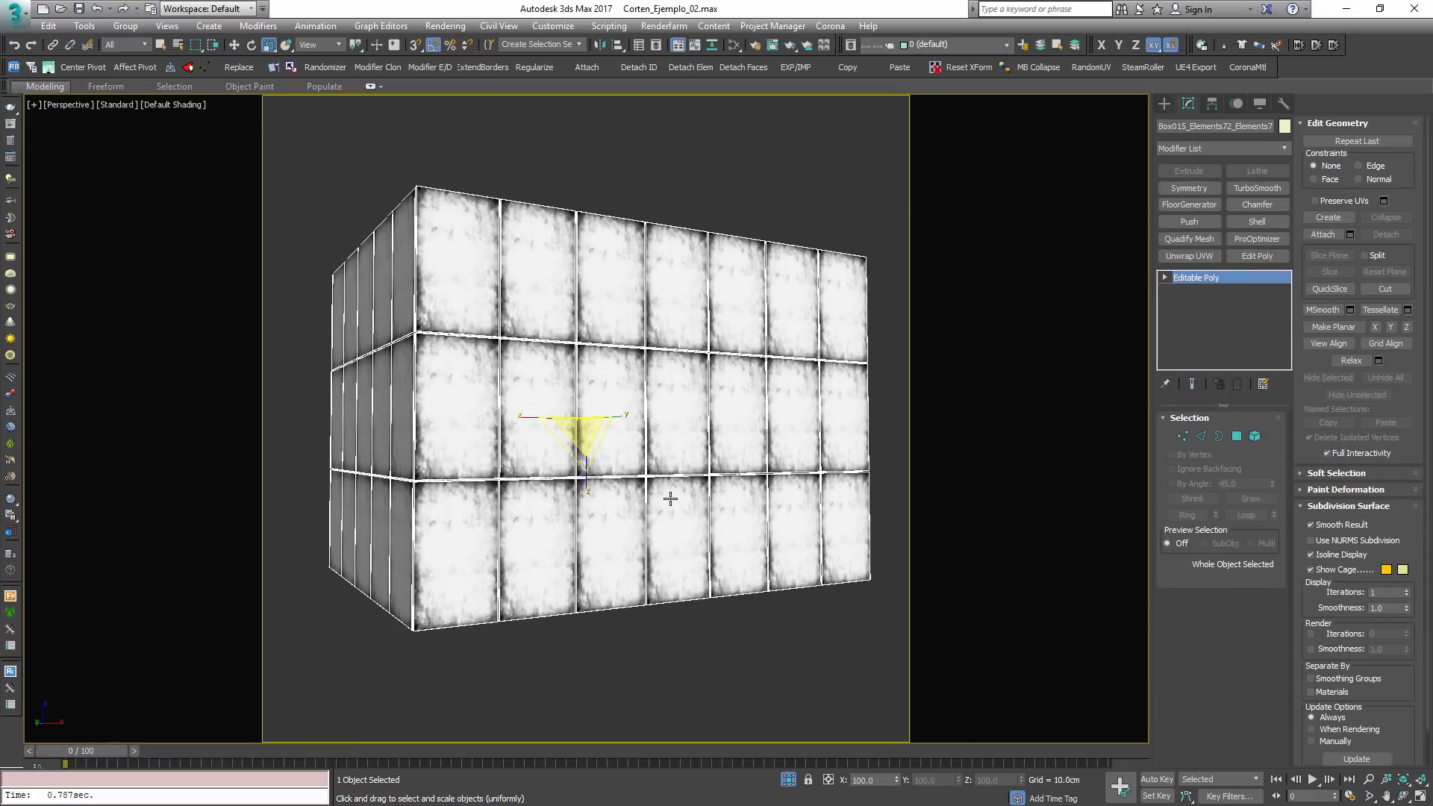
Delete the mask and dirt bitmap nodes beside the VRayMtl in the CORTEN view of the Slate Material Editor
key("m")
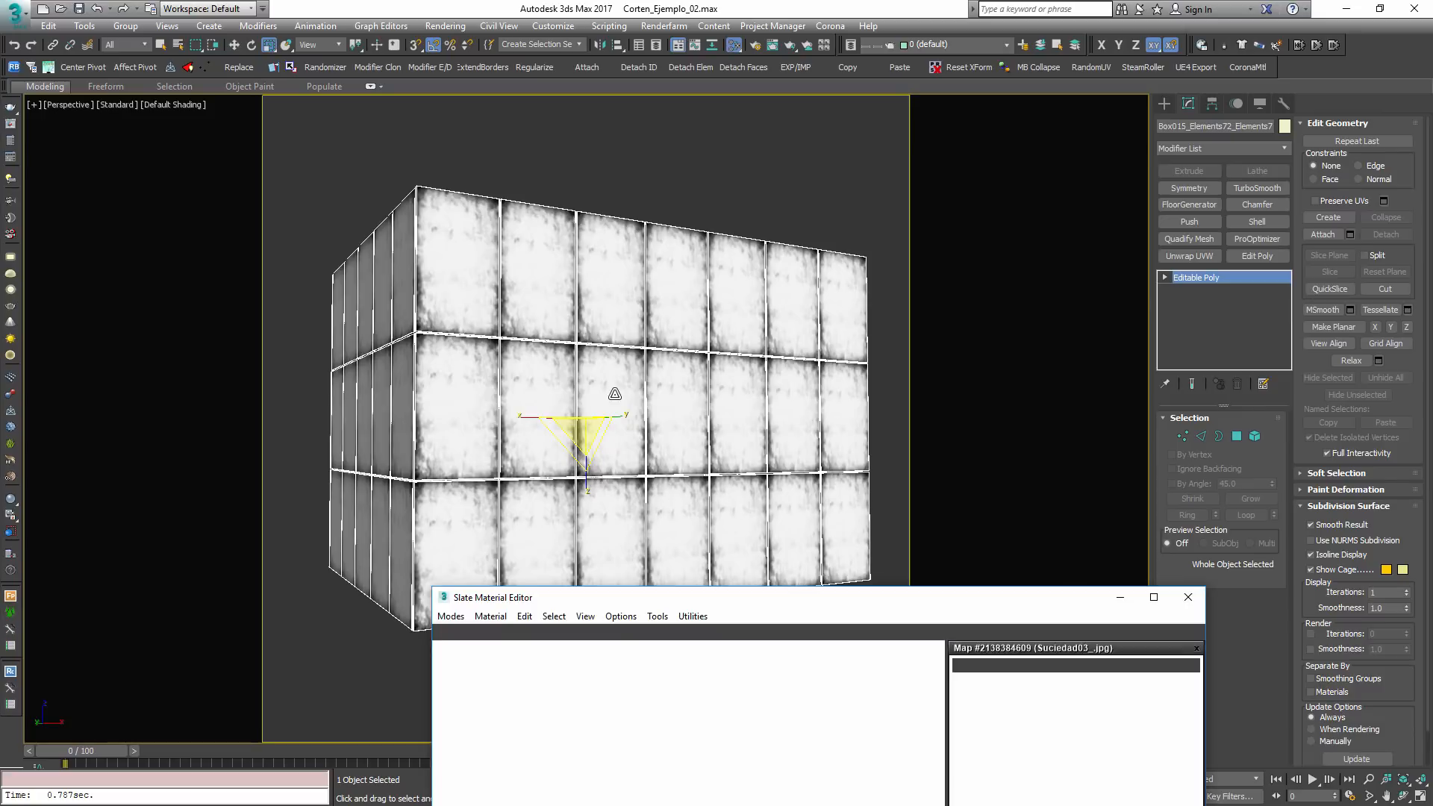
left_click_drag(729, 597, 657, 222)
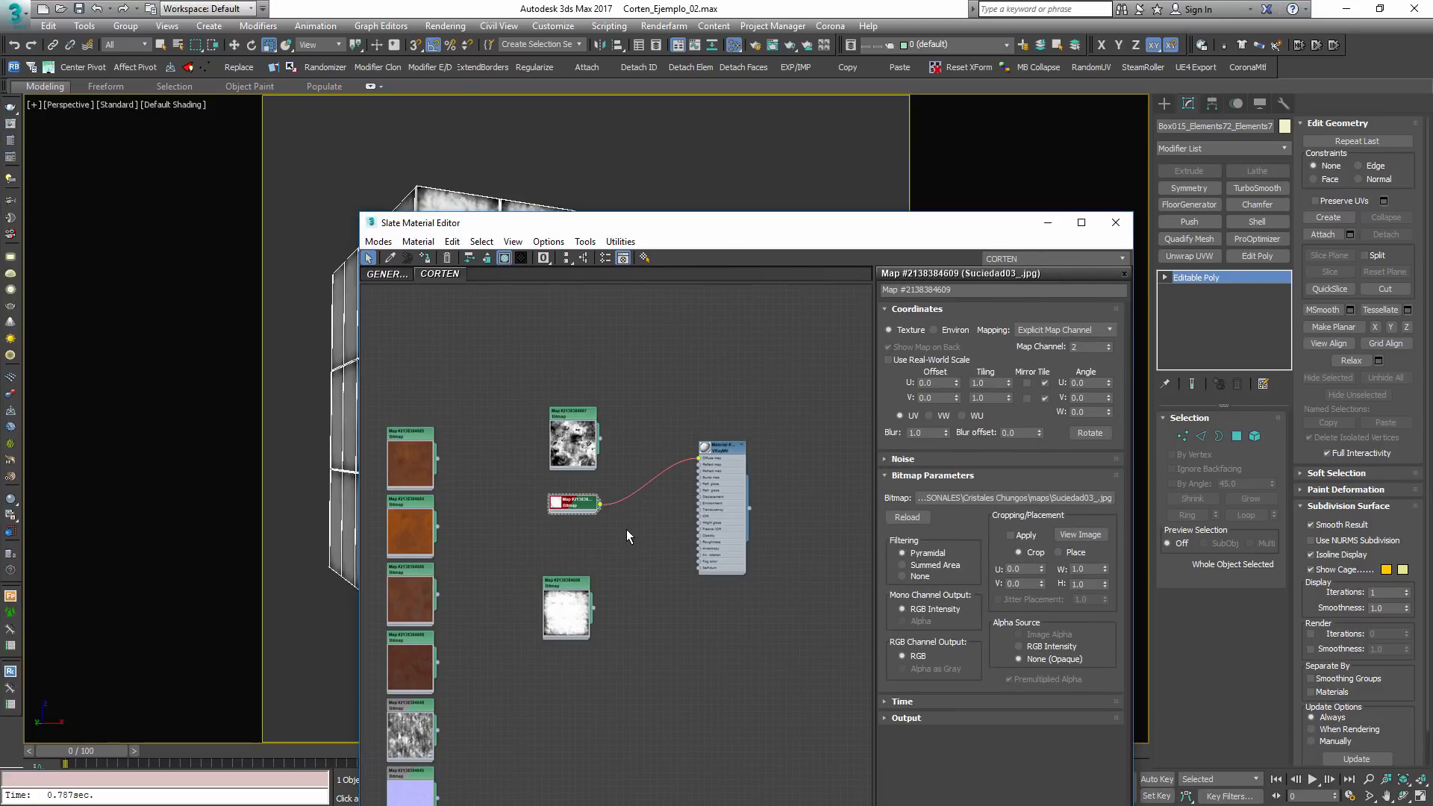
key("Delete")
key("Delete")
left_click_drag(580, 445, 810, 787)
left_click_drag(731, 514, 649, 526)
scroll(504, 456, "up", 2)
middle_click_drag(516, 454, 595, 431)
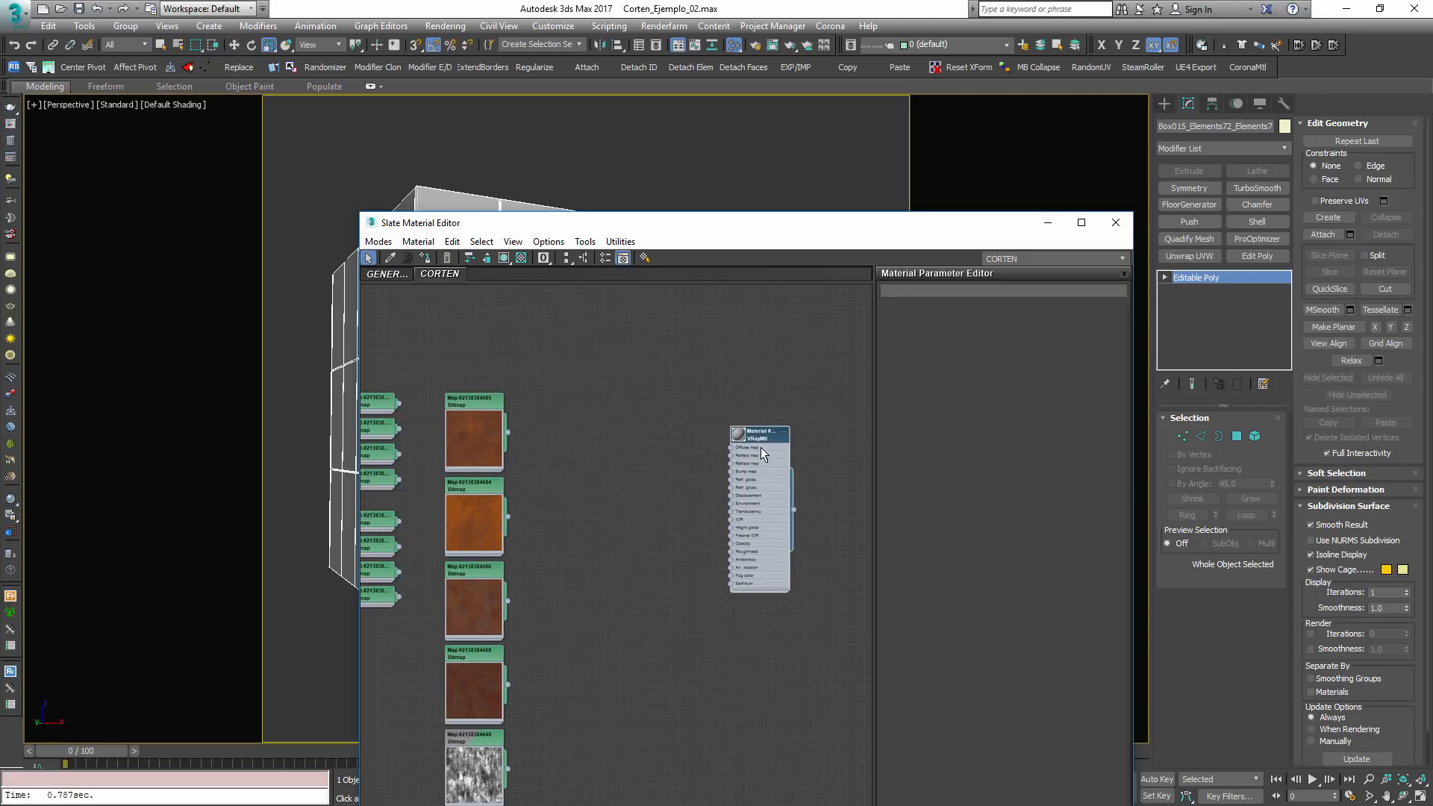
Add a MaterialByElement modifier to the attached panels, using Random Distribution with an ID Count of 4
left_click_drag(759, 446, 812, 446)
left_click_drag(759, 227, 657, 190)
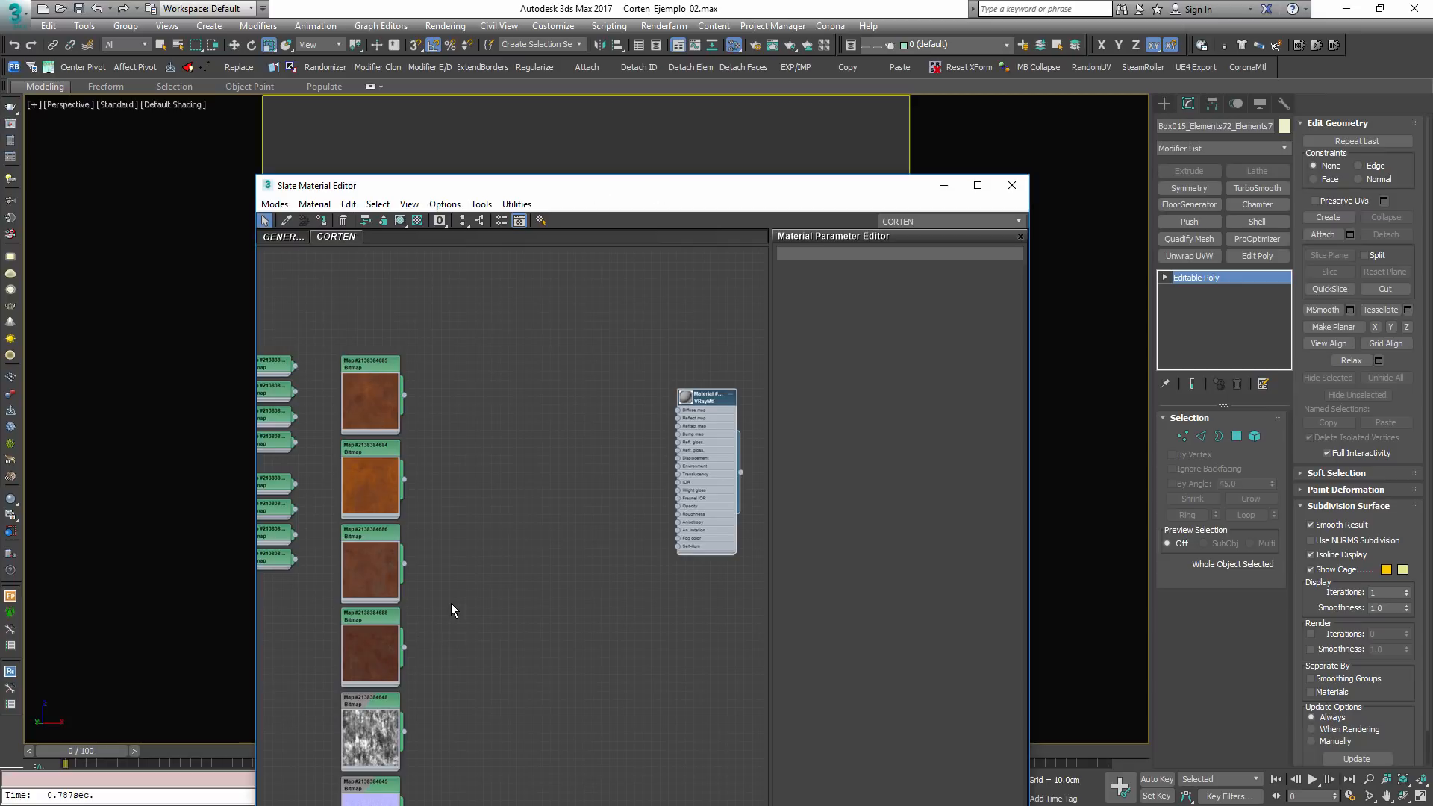
left_click_drag(852, 185, 835, 518)
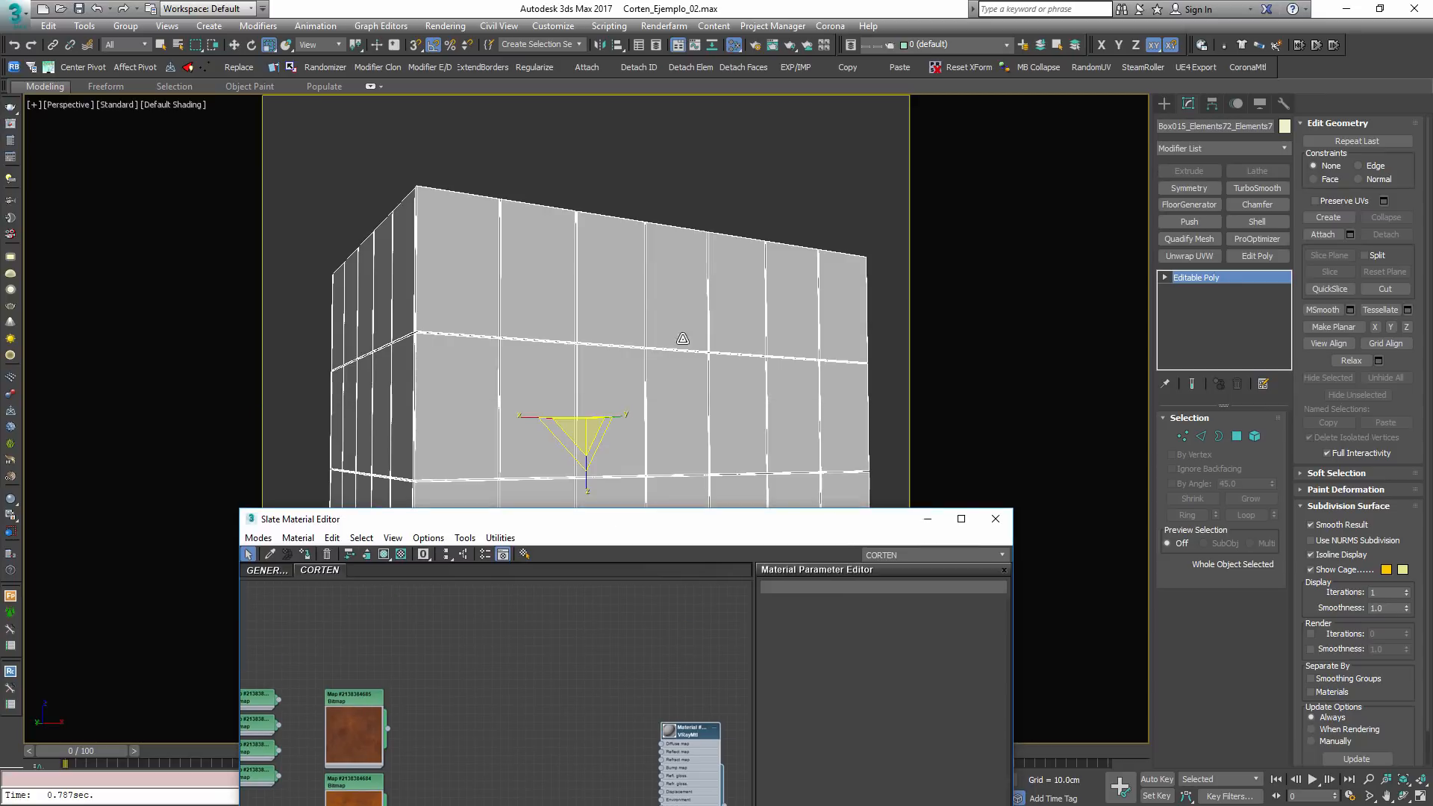
left_click(1231, 154)
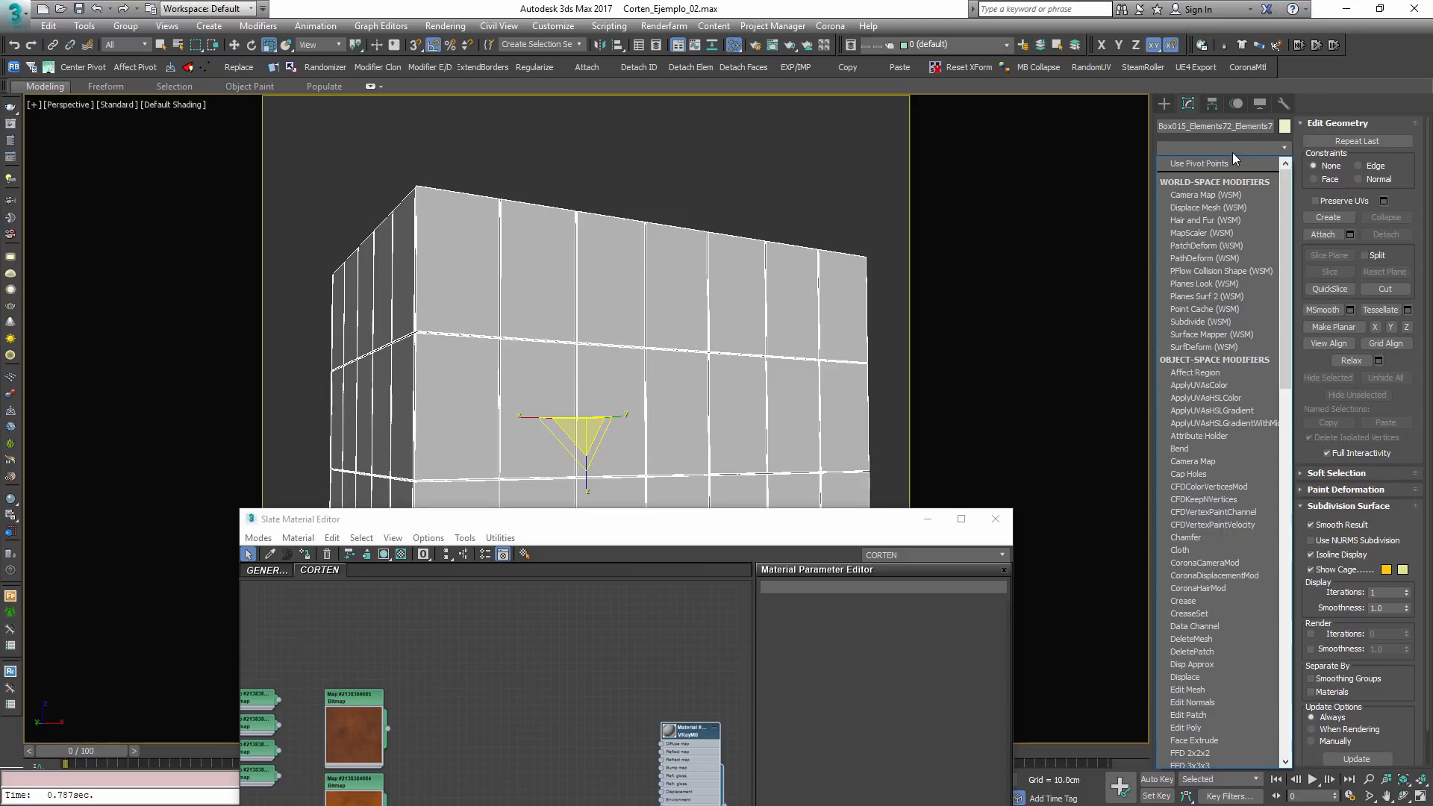
key("m")
left_click(1215, 176)
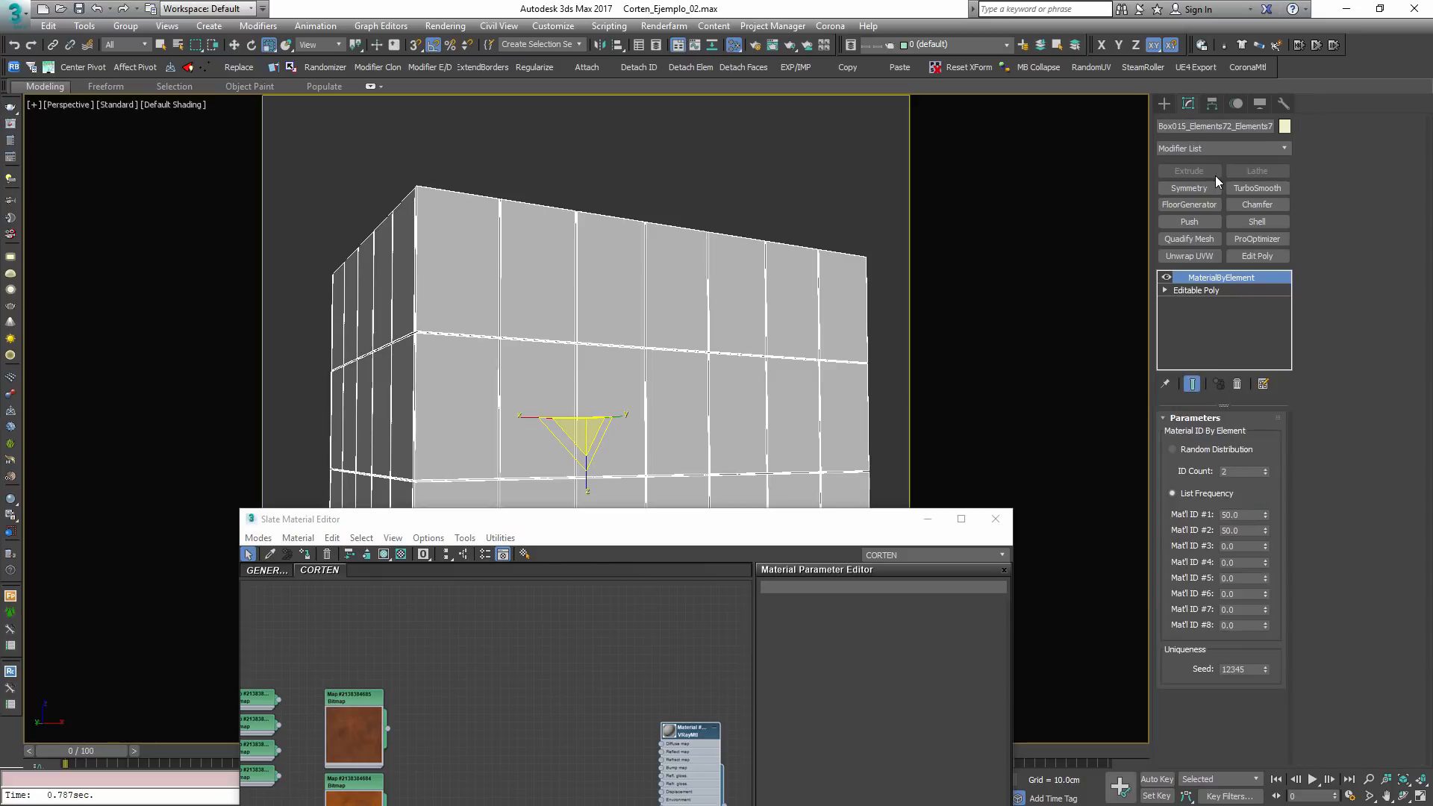
left_click(1261, 471)
Add a VRayMultiSubTex map to the CORTEN view and set its Num IDs to 4
left_click_drag(585, 520, 734, 147)
scroll(590, 399, "down", 2)
right_click(590, 398)
mouse_move(665, 424)
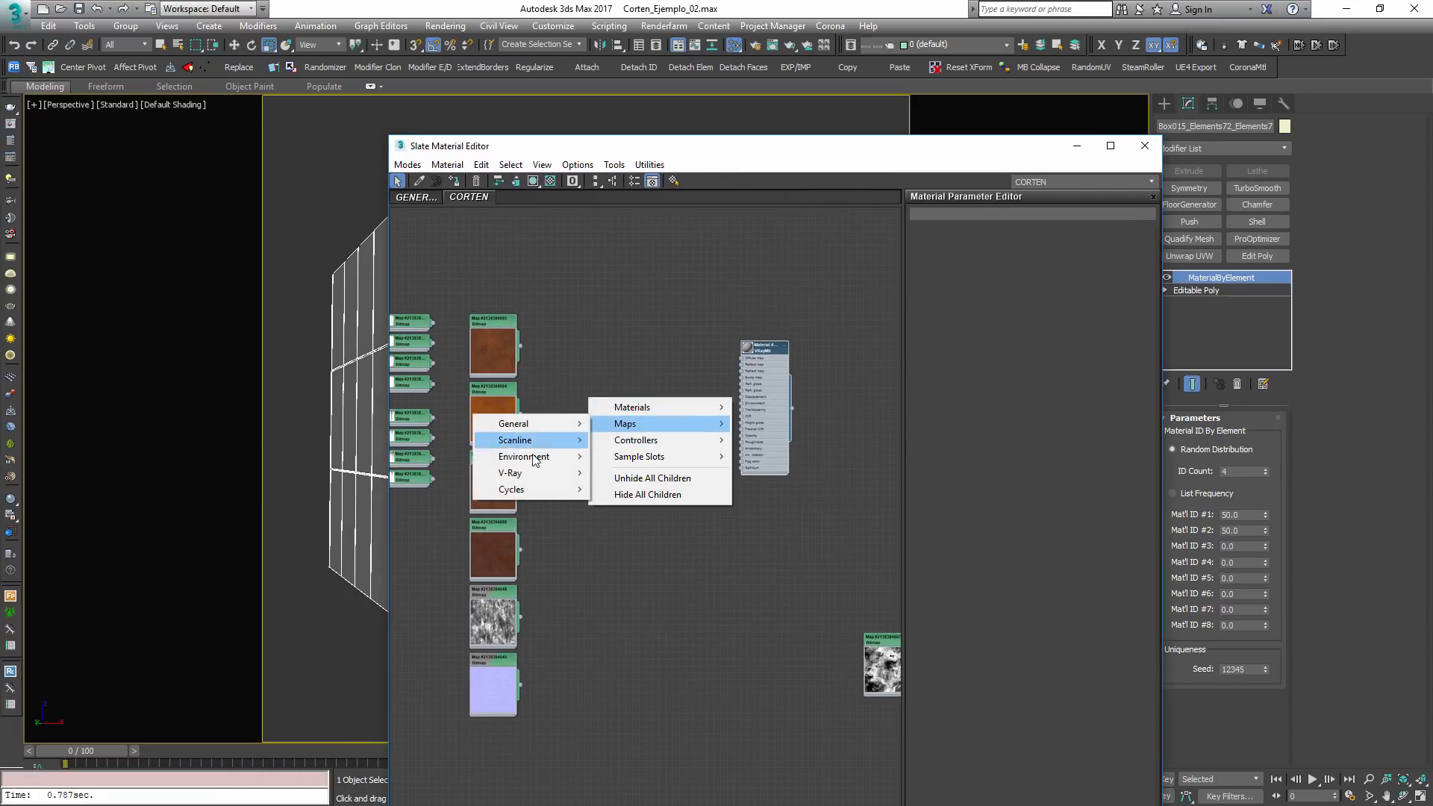
mouse_move(526, 476)
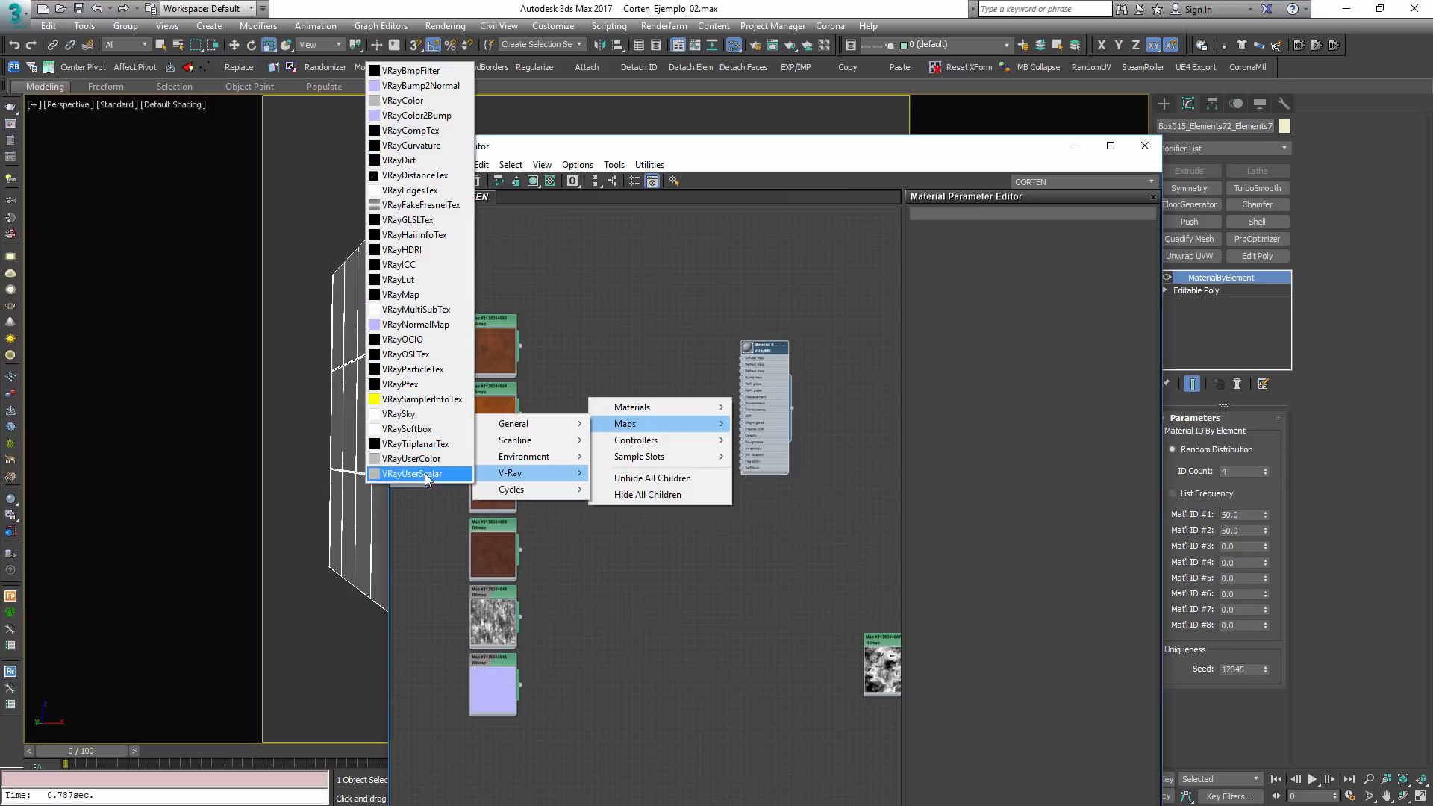
left_click(428, 317)
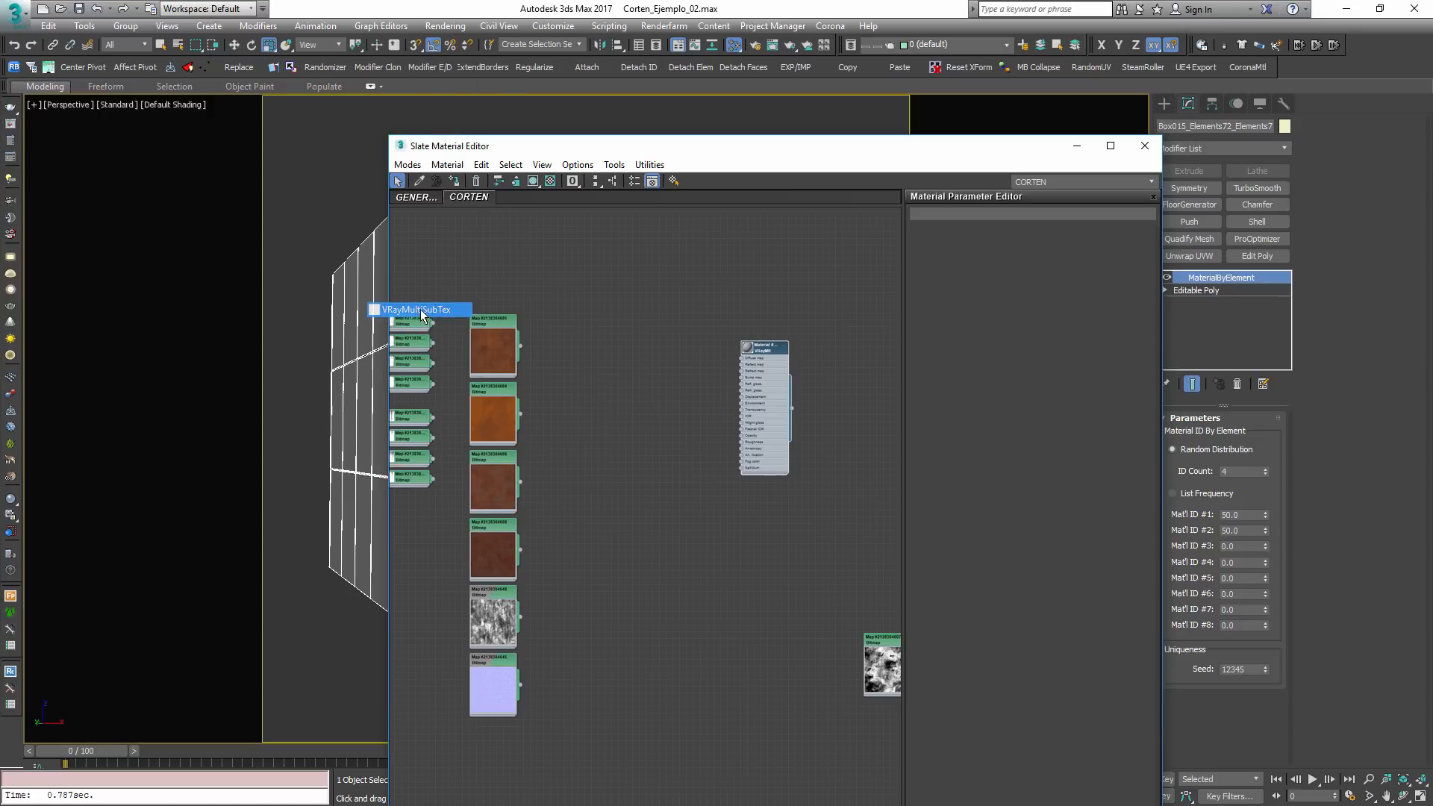
scroll(608, 373, "up", 2)
double_click(651, 322)
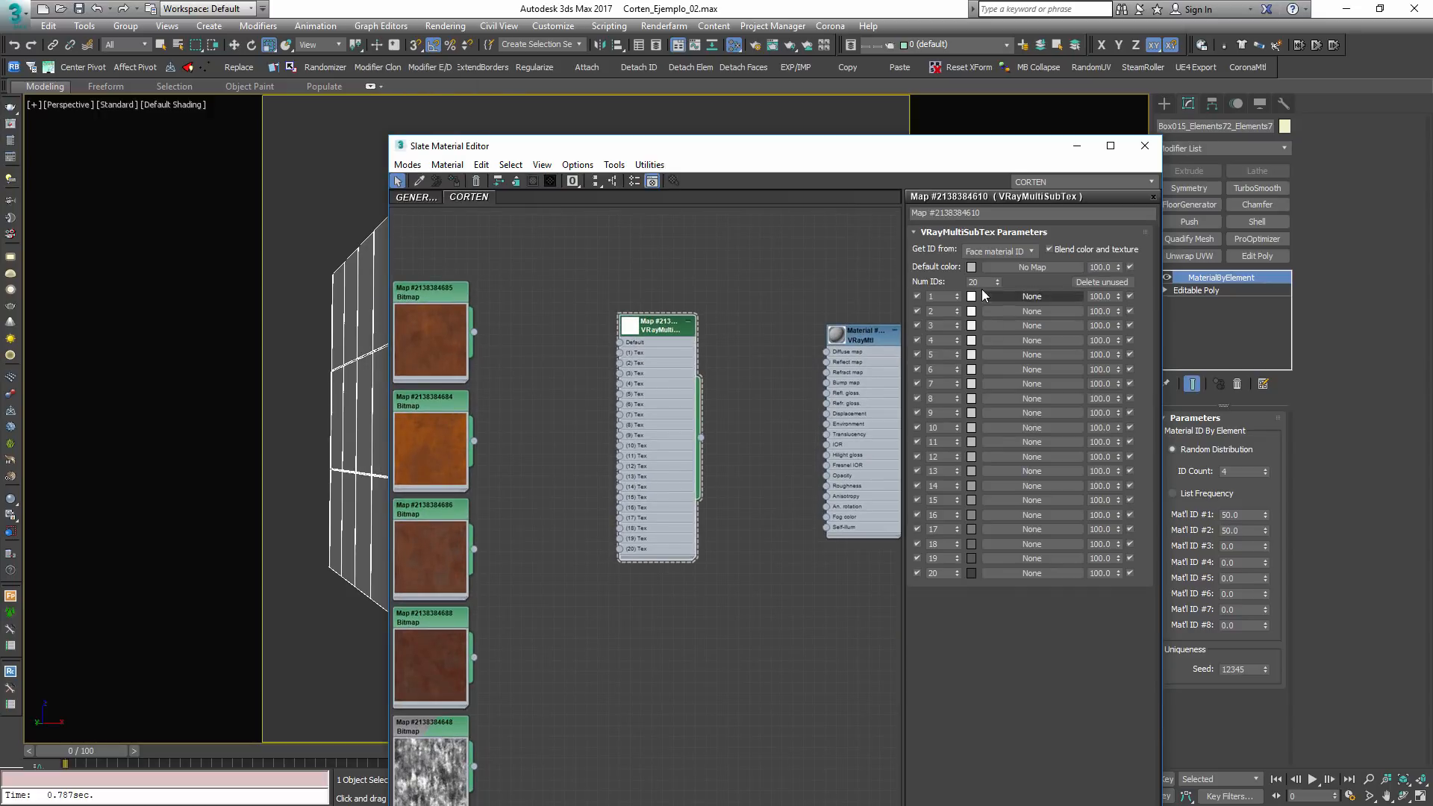
key("Return")
Wire the four Corten diffuse bitmaps into the VRayMultiSubTex Tex 1 to 4 inputs in order, with the first bitmap also feeding Default
scroll(481, 301, "up", 2)
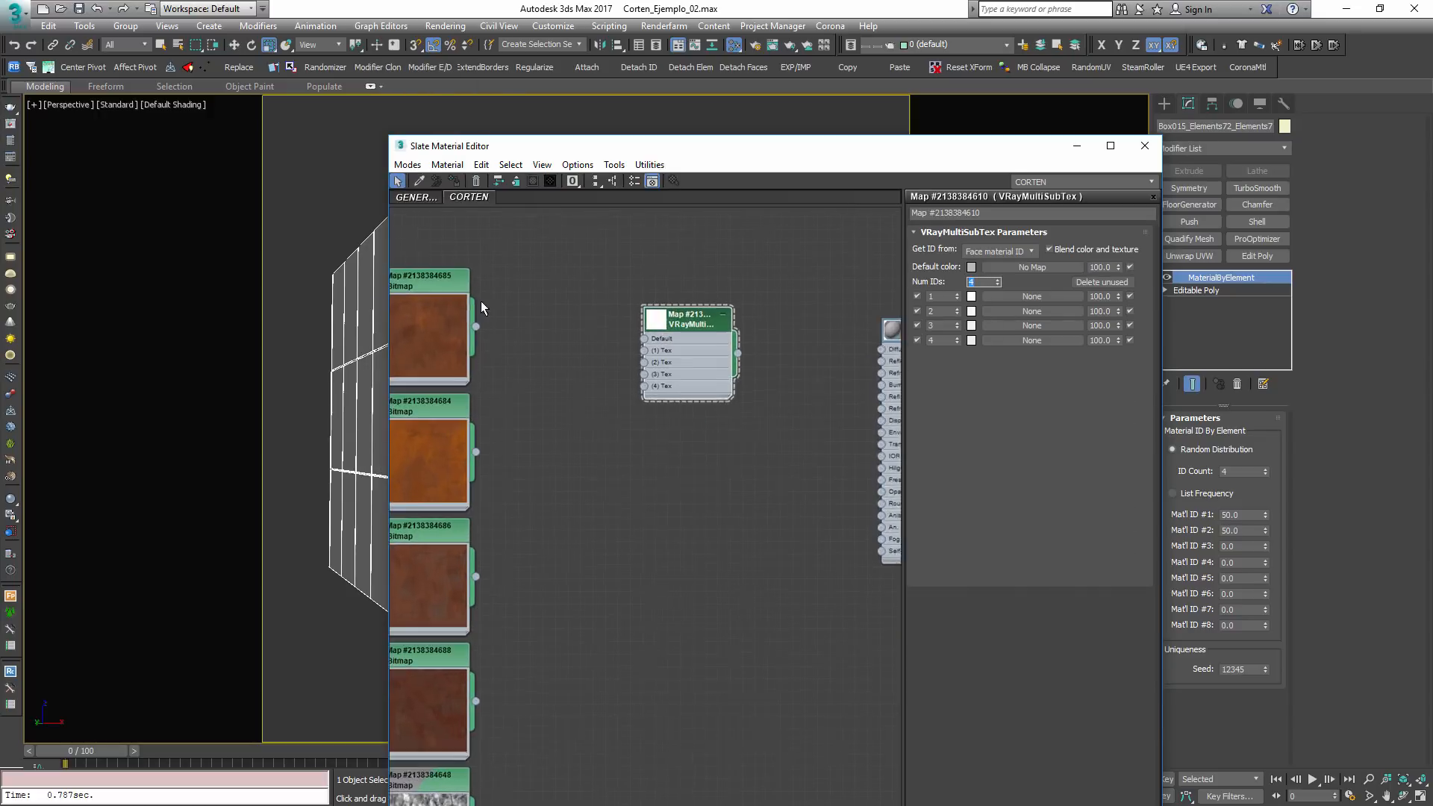
left_click_drag(476, 327, 655, 340)
left_click_drag(476, 461, 655, 353)
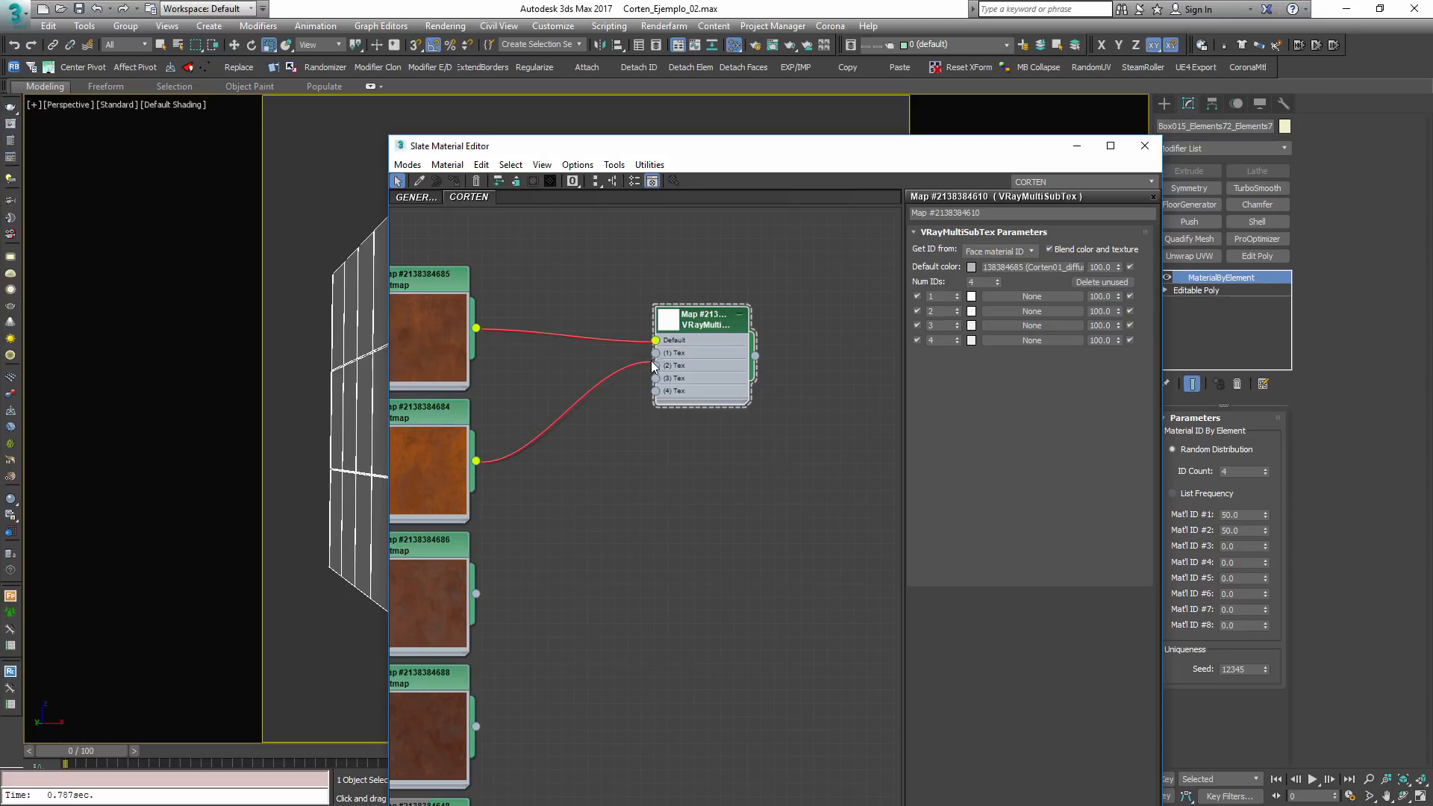
left_click_drag(476, 593, 655, 365)
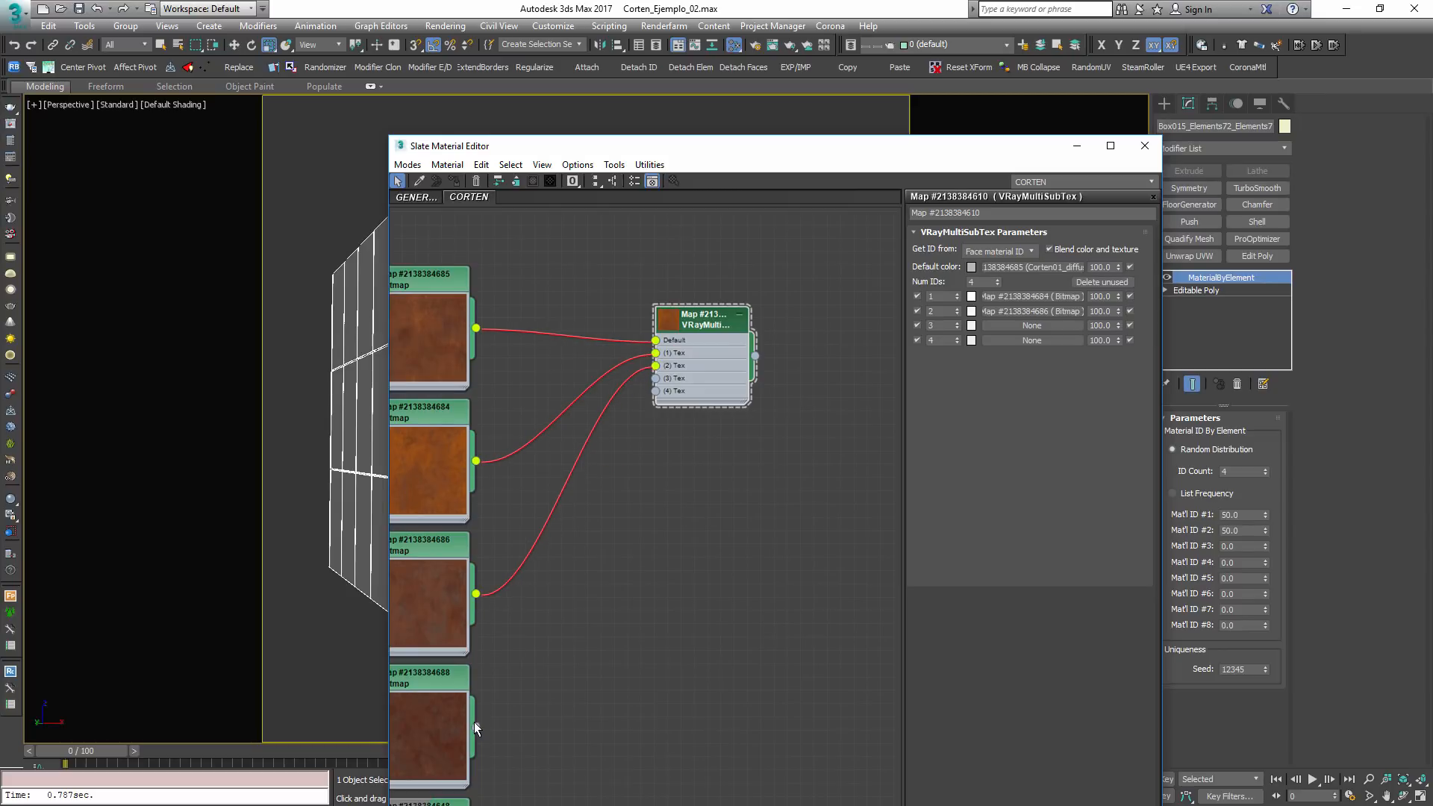
left_click_drag(476, 726, 656, 378)
scroll(476, 723, "up", 1)
left_click_drag(461, 763, 673, 366)
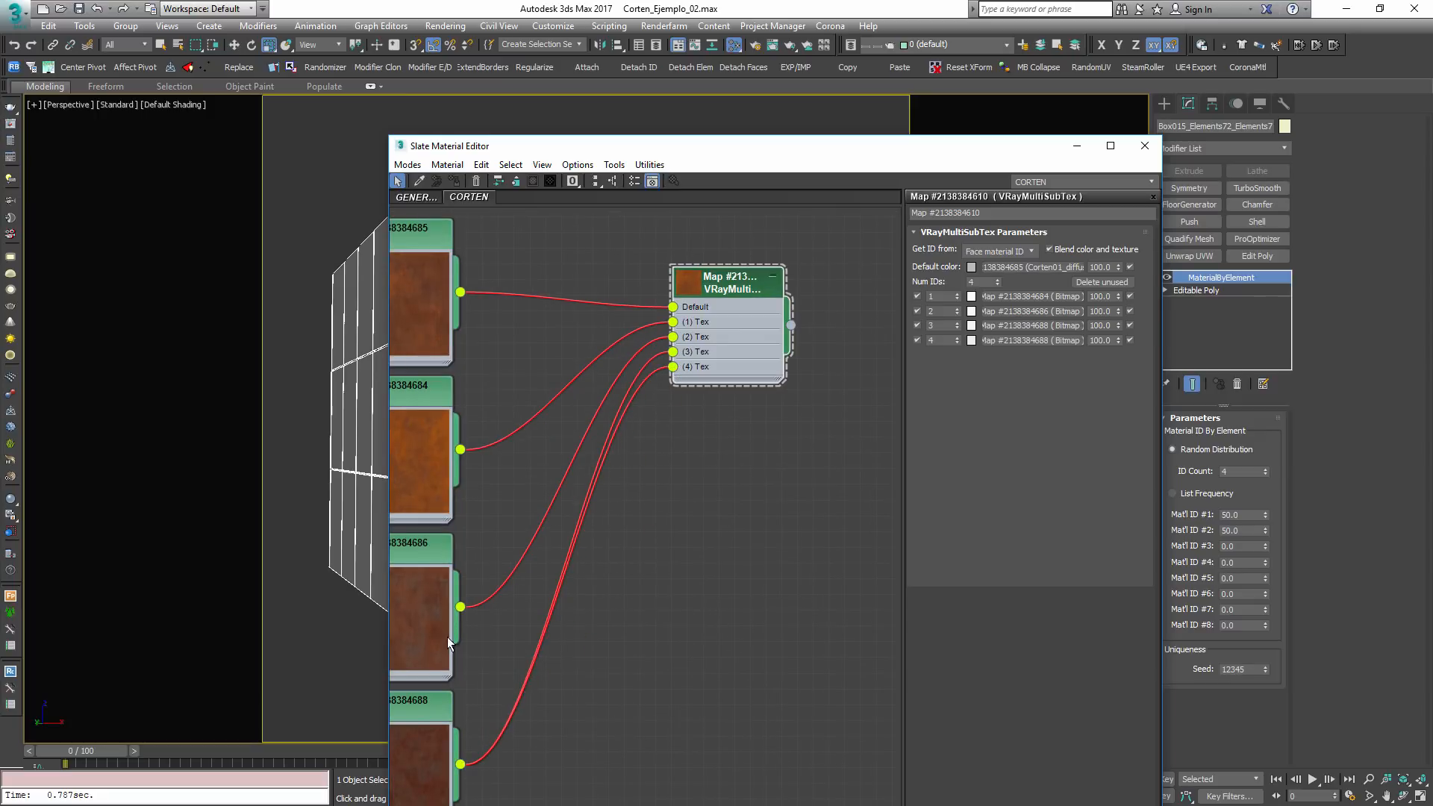
left_click_drag(496, 563, 674, 352)
left_click_drag(460, 449, 675, 337)
left_click_drag(460, 291, 673, 321)
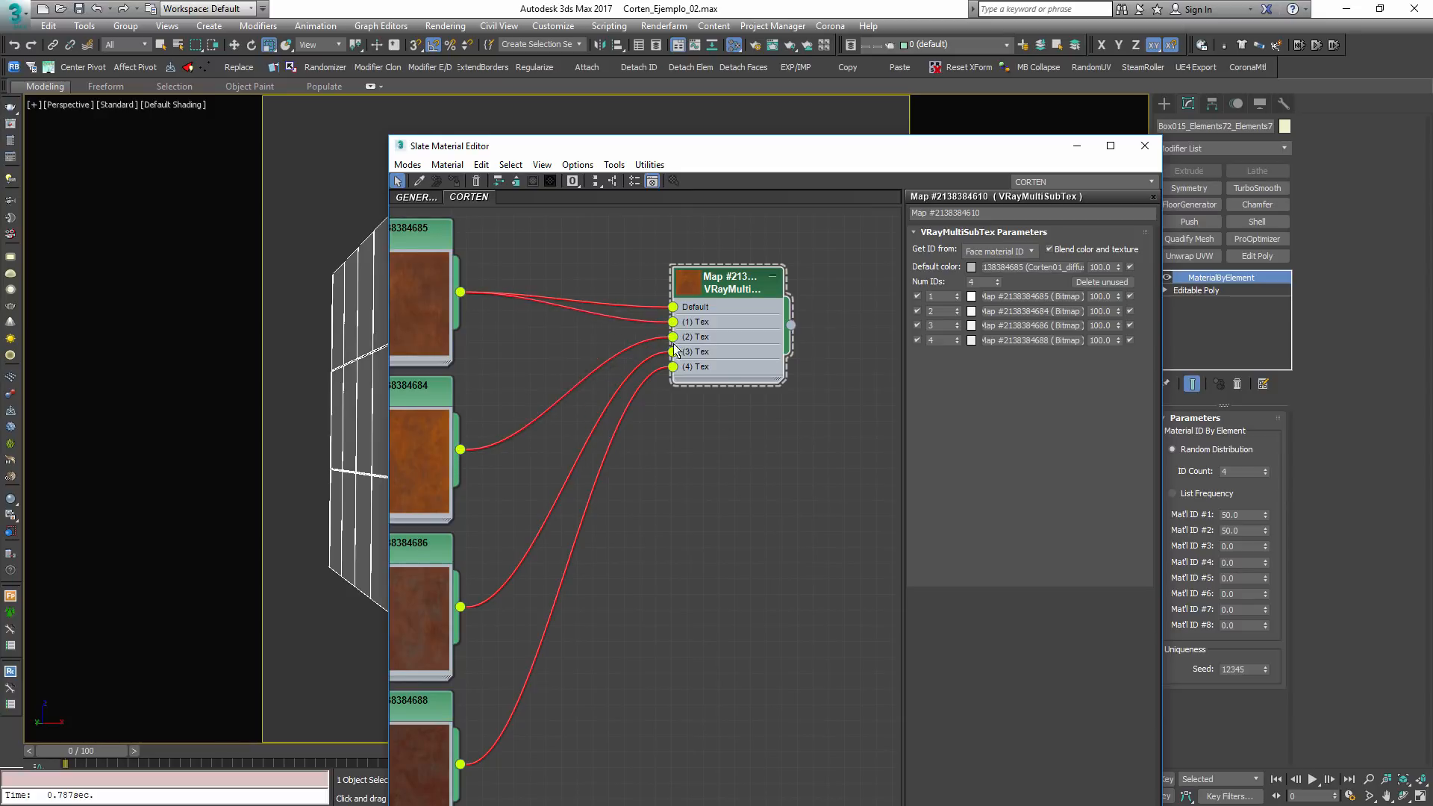
Connect the VRayMultiSubTex output to the Diffuse map input of the VRayMtl
scroll(803, 443, "down", 2)
scroll(803, 441, "down", 2)
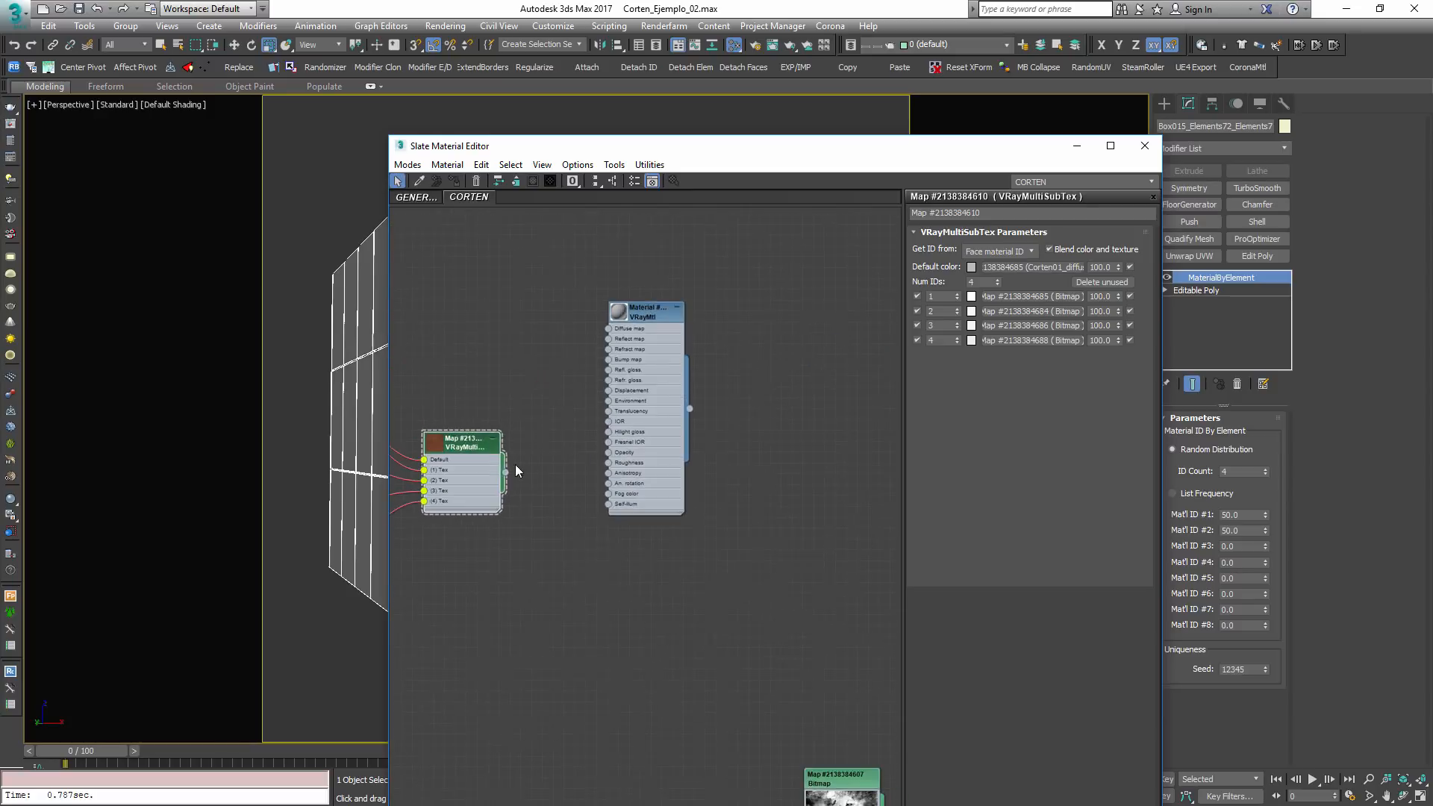
scroll(515, 465, "up", 1)
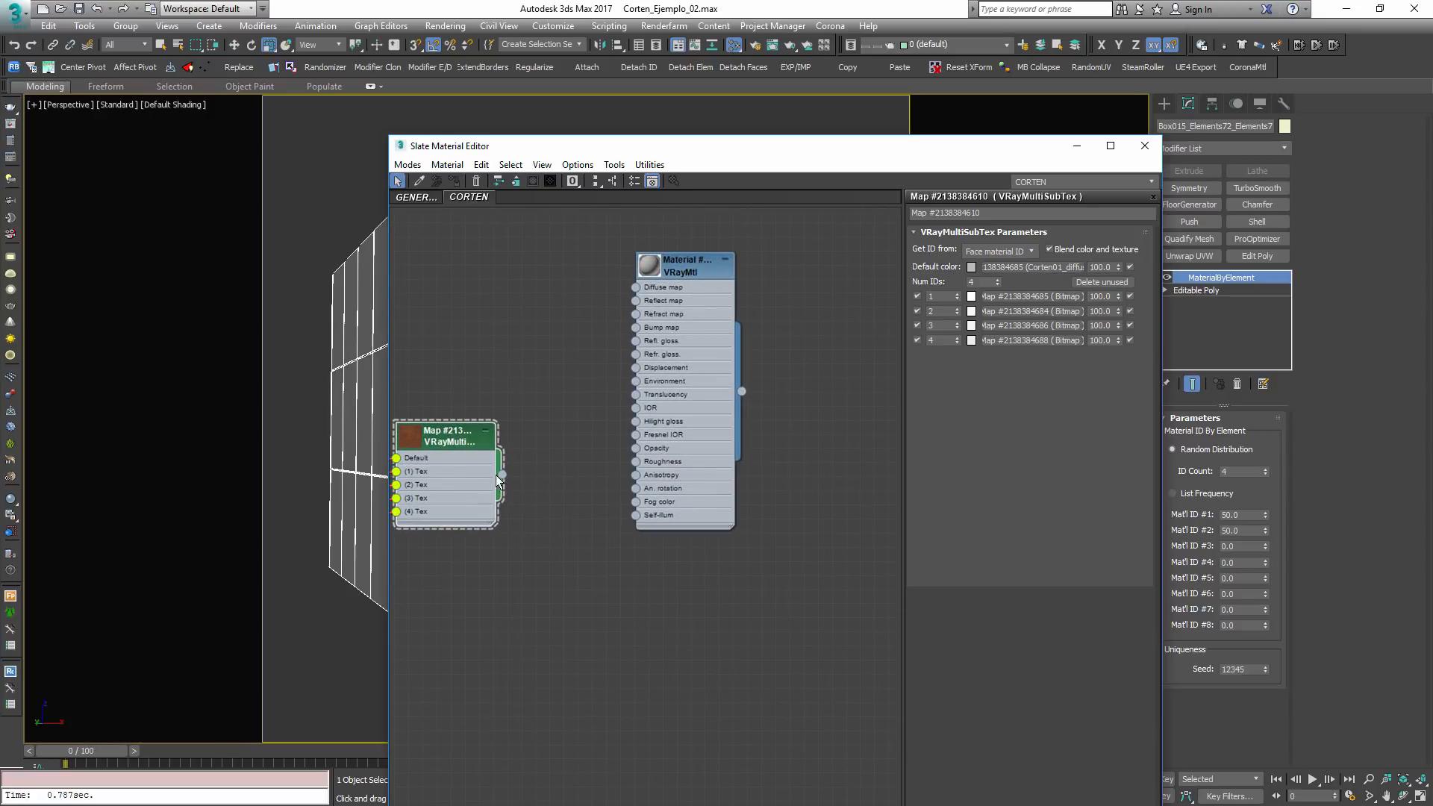
left_click_drag(502, 473, 636, 288)
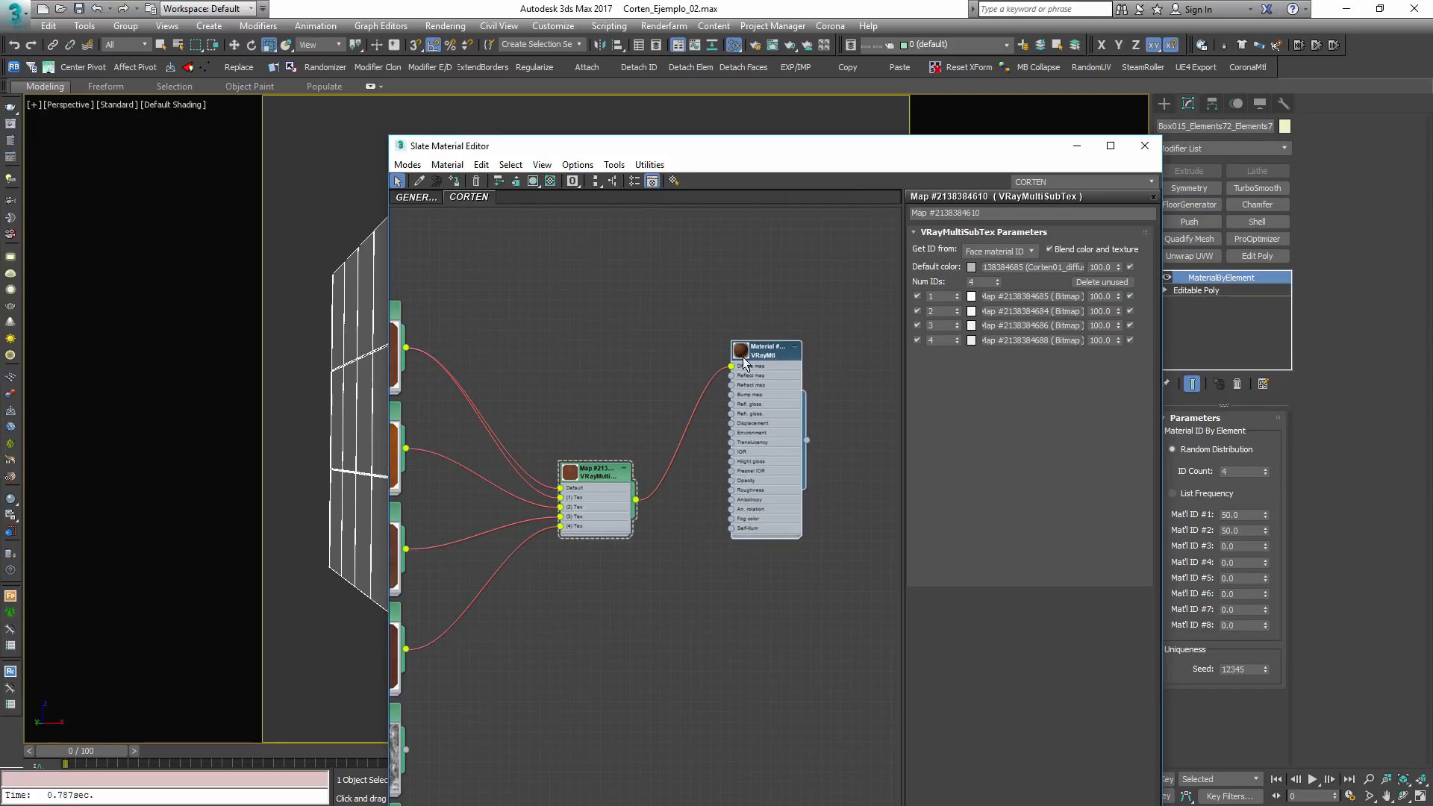
left_click(827, 499)
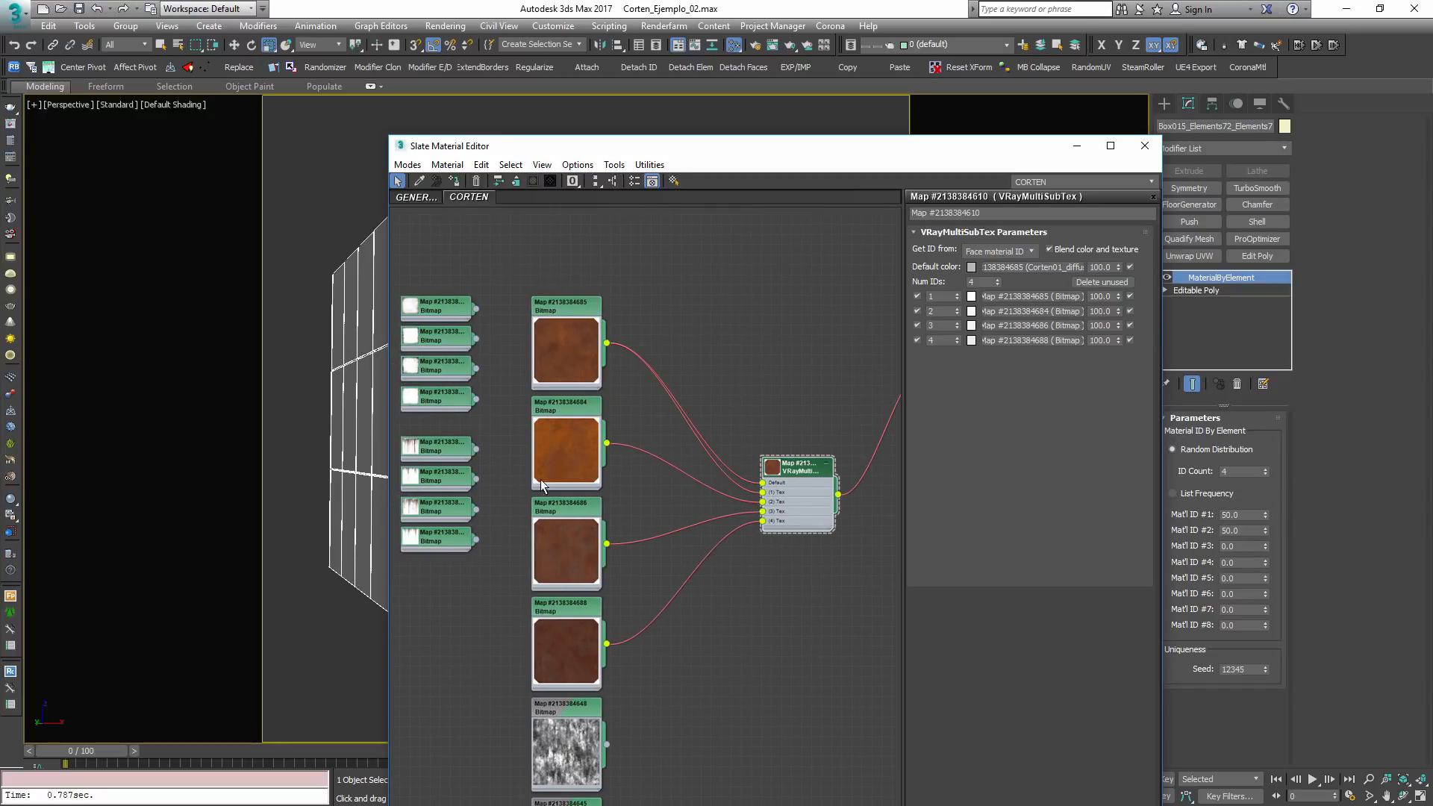
Display the first Corten diffuse bitmap on the panels in the viewport and move the Slate Material Editor aside
left_click(564, 307)
left_click(532, 181)
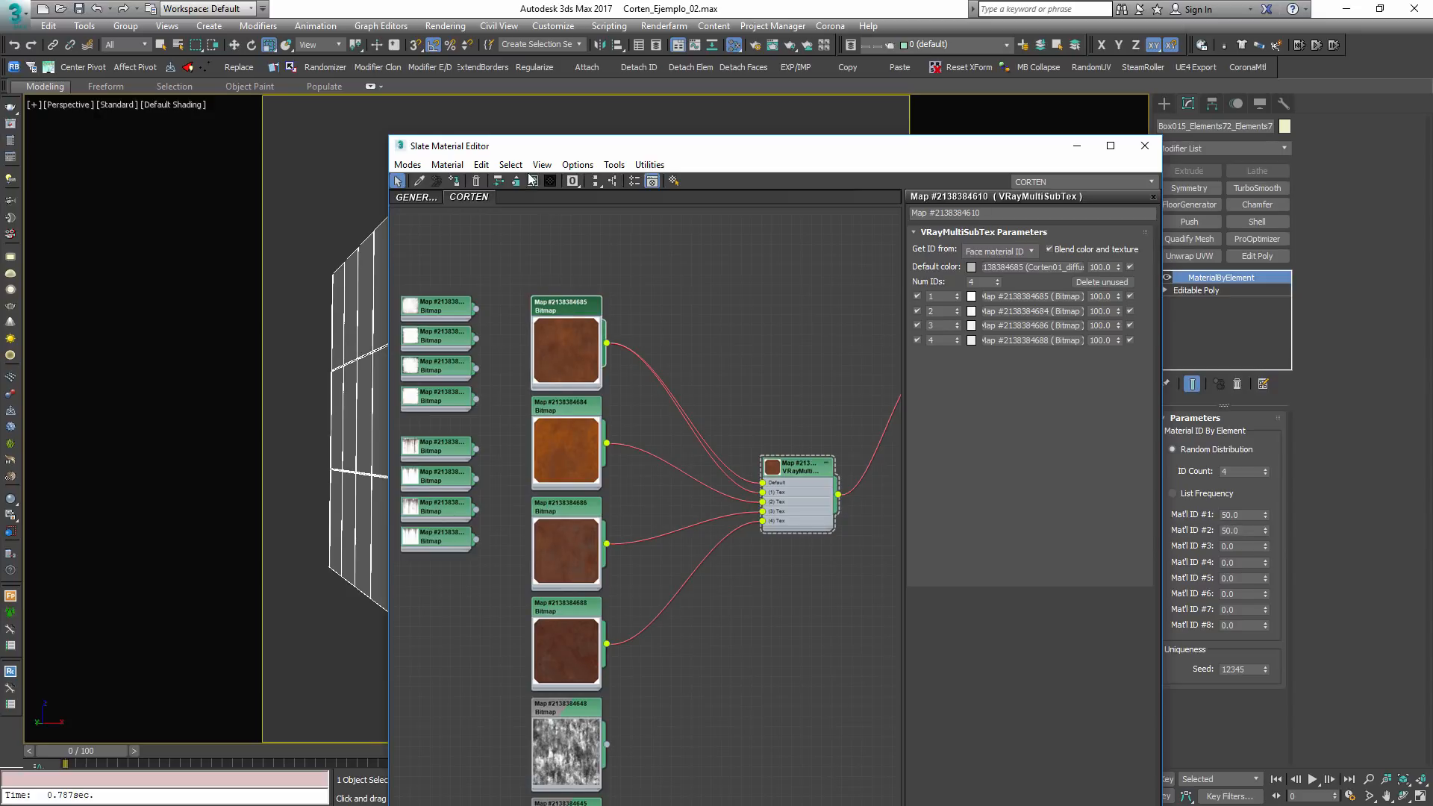
mouse_move(627, 153)
left_mouse_down()
mouse_move(847, 311)
mouse_move(871, 476)
mouse_move(573, 443)
left_mouse_up()
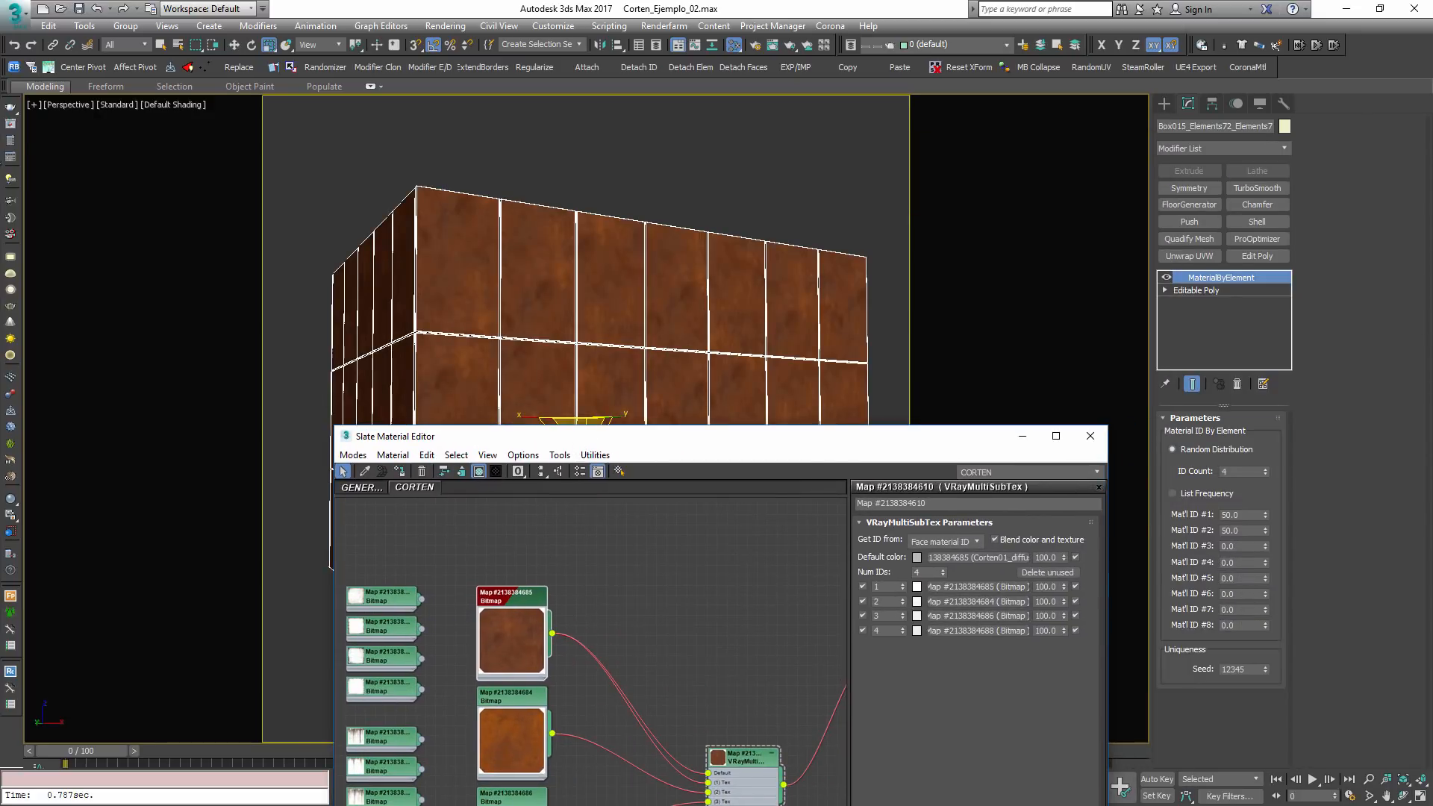
Render the facade in V-Ray, switch the viewport to the VRayCam001 camera and render again, placing the frame buffer beside the model
left_click(8, 125)
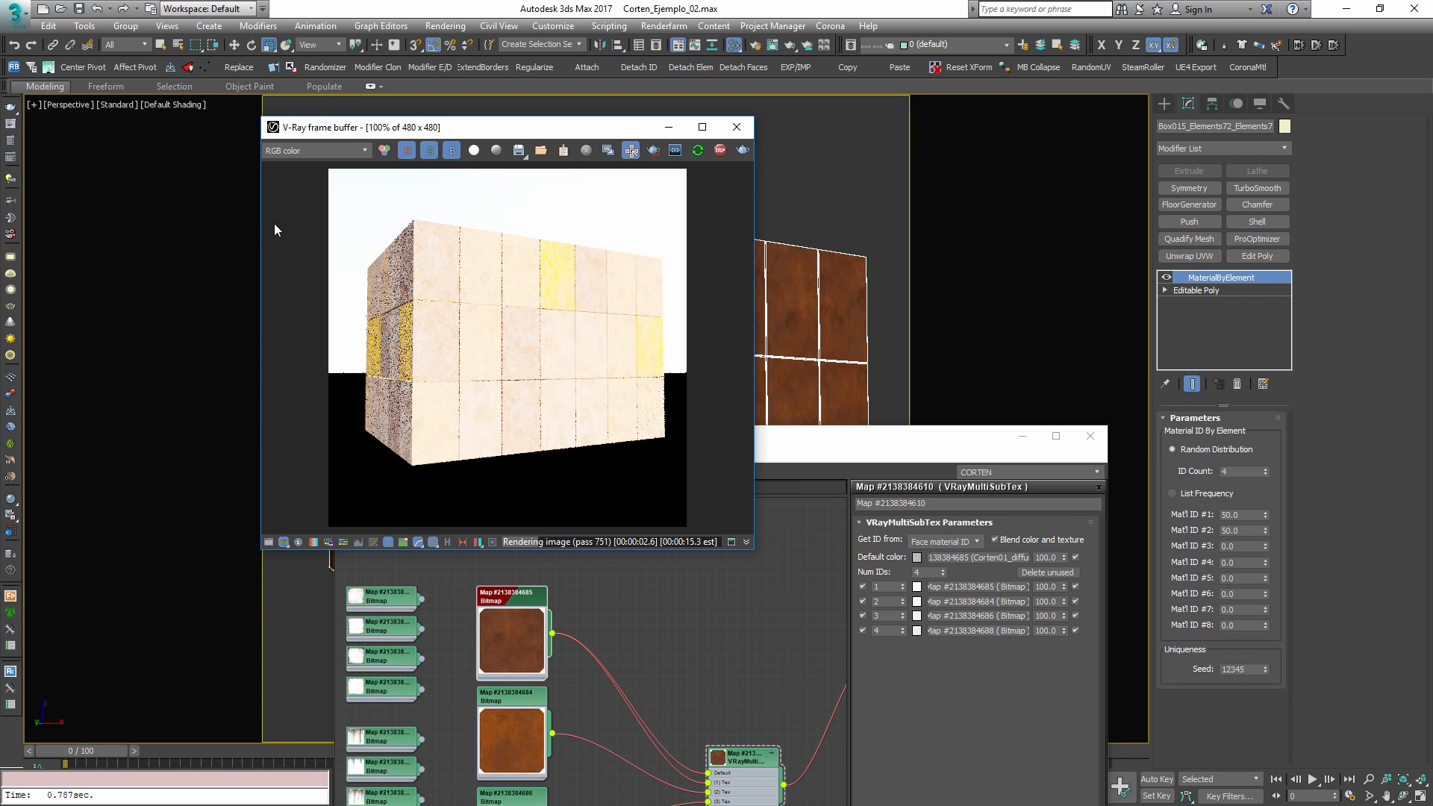
left_click(831, 189)
key("c")
double_click(694, 303)
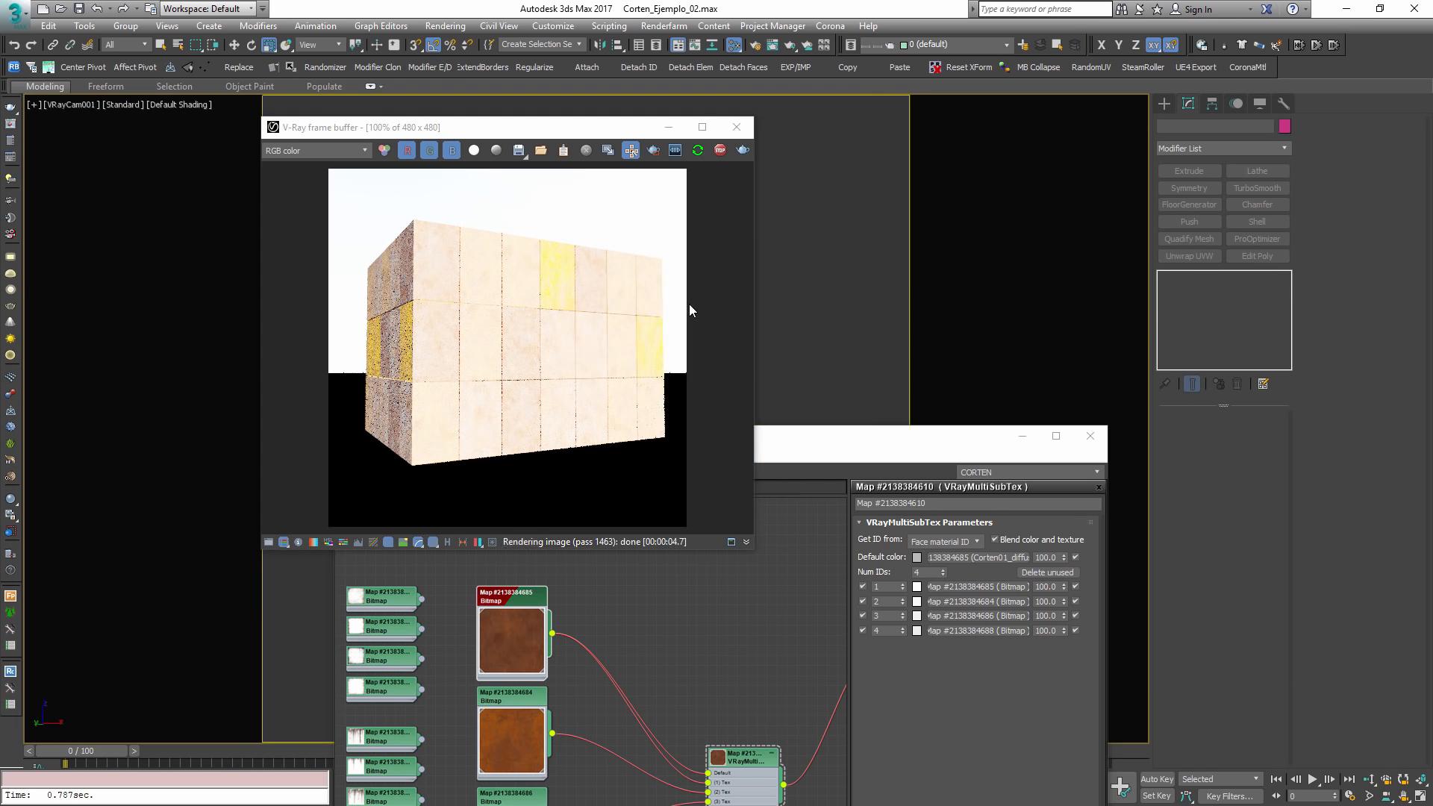
key("shift+q")
scroll(489, 285, "up", 1)
scroll(486, 289, "down", 1)
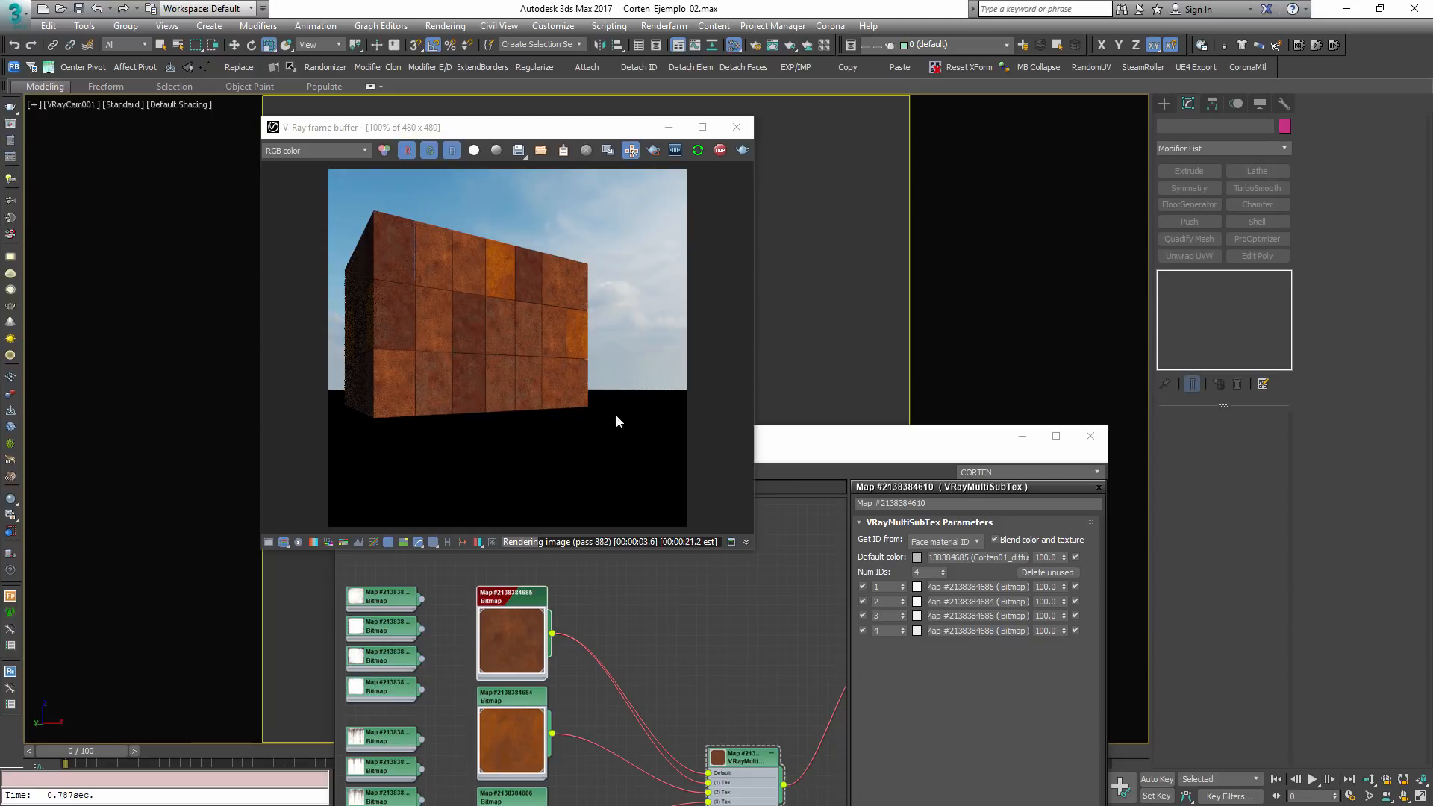
left_click_drag(526, 134, 848, 87)
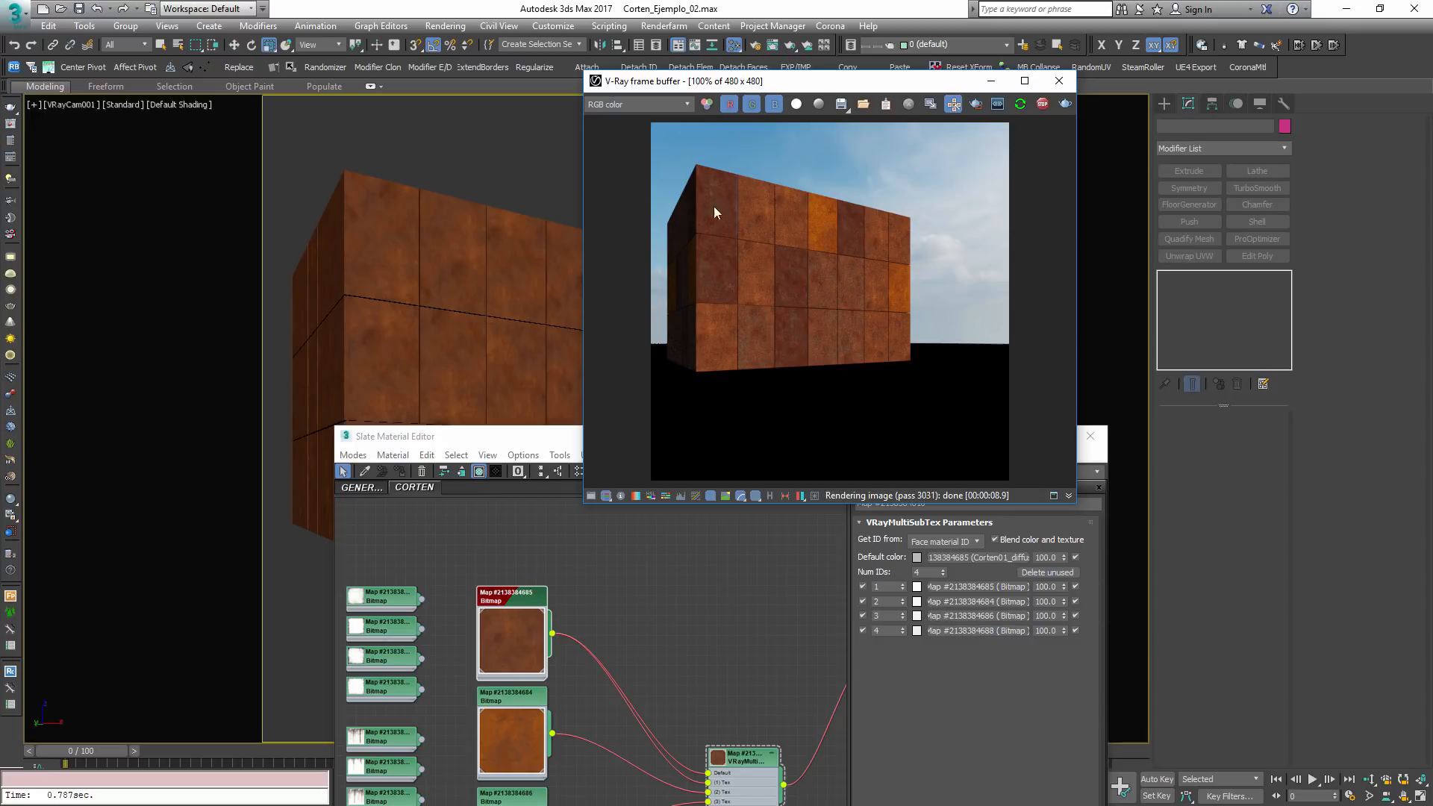
Close the Slate Material Editor, reselect the panels and raise the MaterialByElement Seed to 12353 to vary the Corten tone distribution
left_click_drag(565, 437, 317, 324)
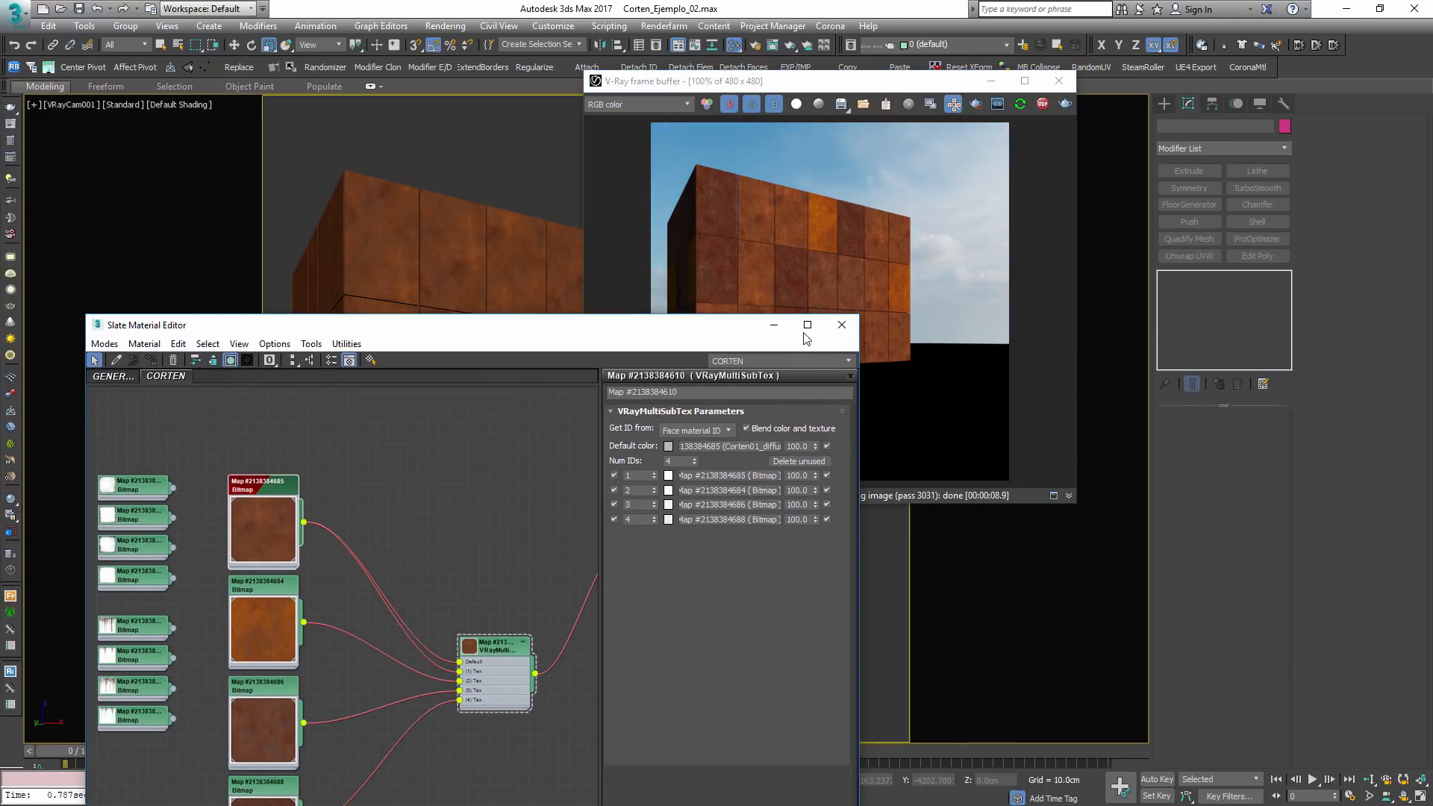
left_click(841, 323)
left_click(402, 247)
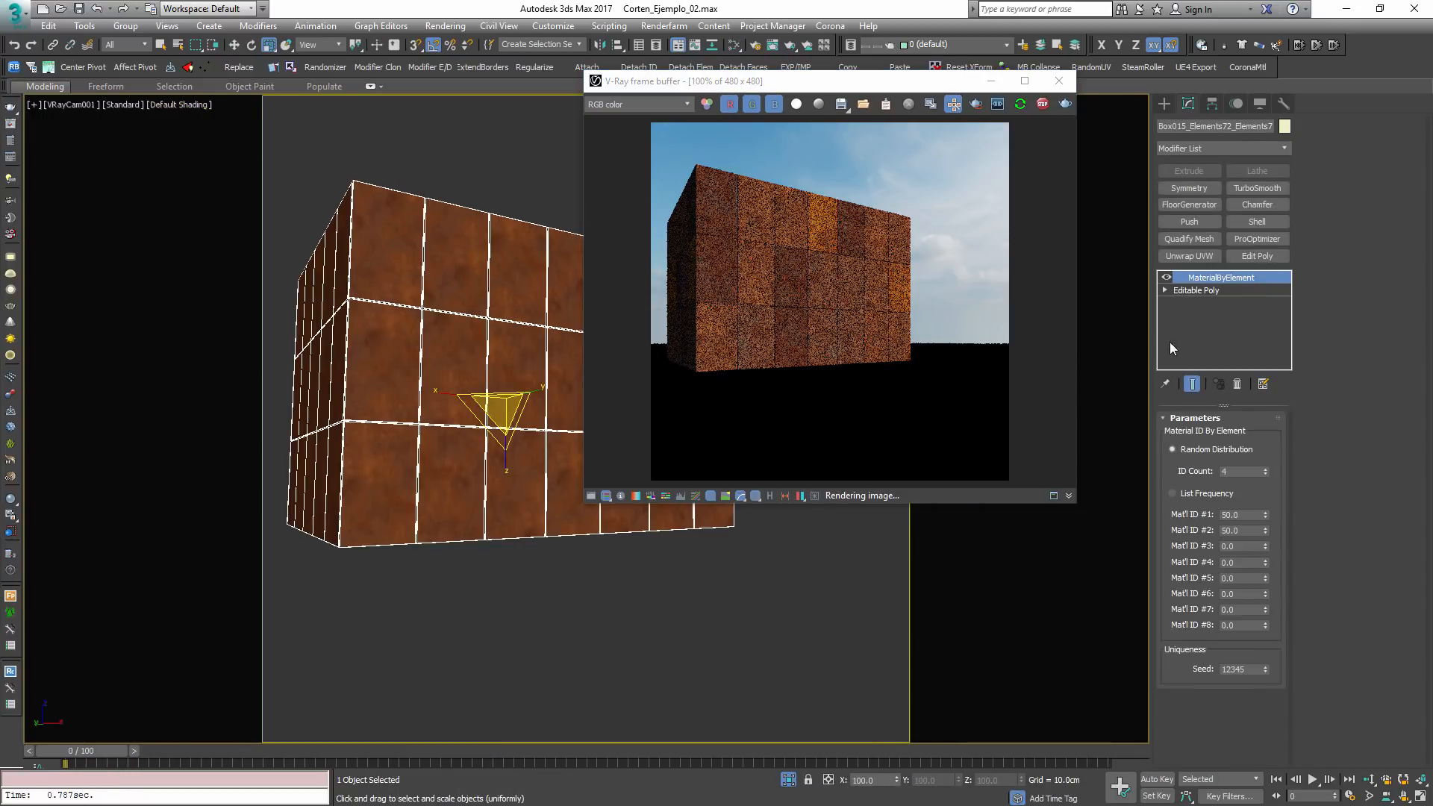
left_click(1265, 666)
left_click(1264, 665)
left_click(1265, 666)
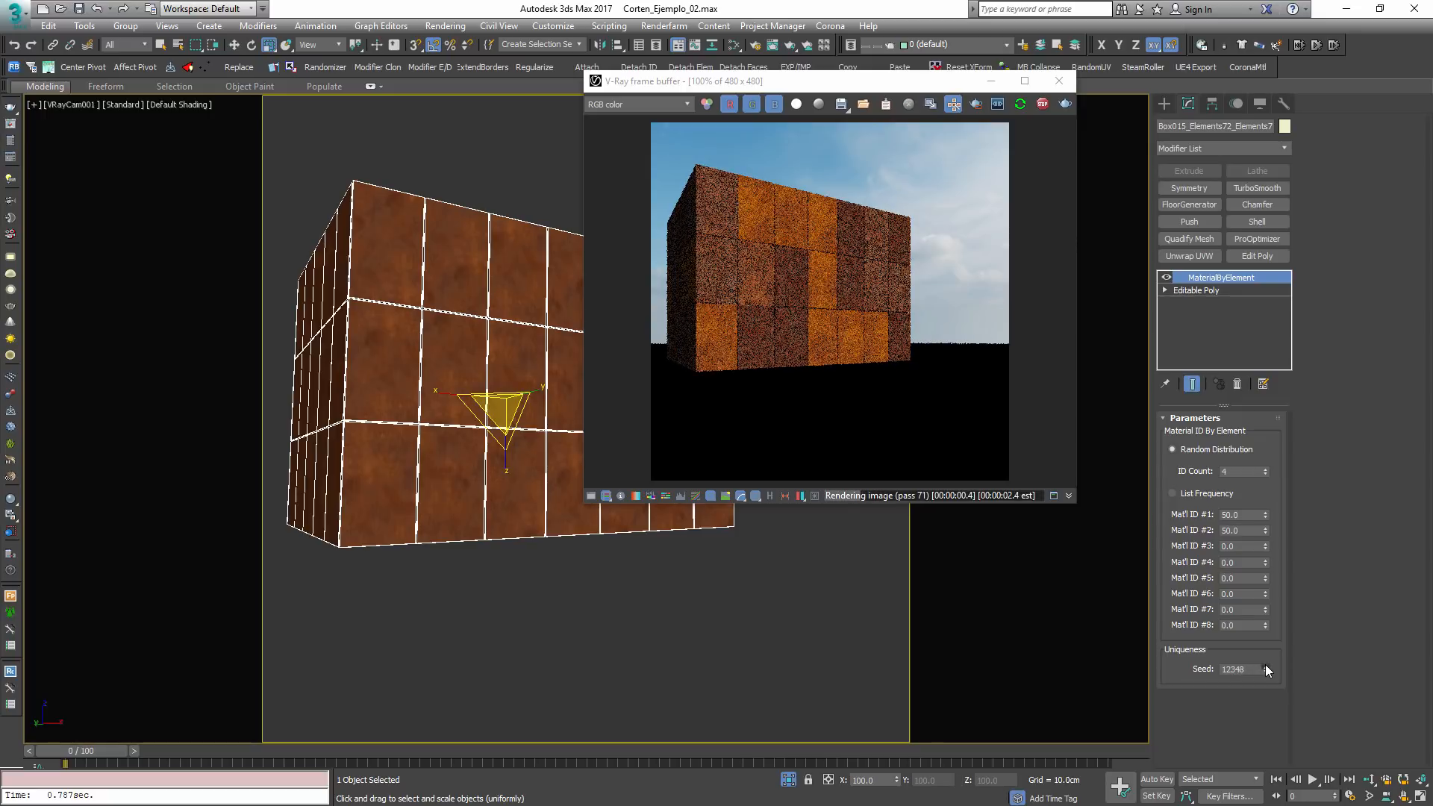
left_click(1265, 665)
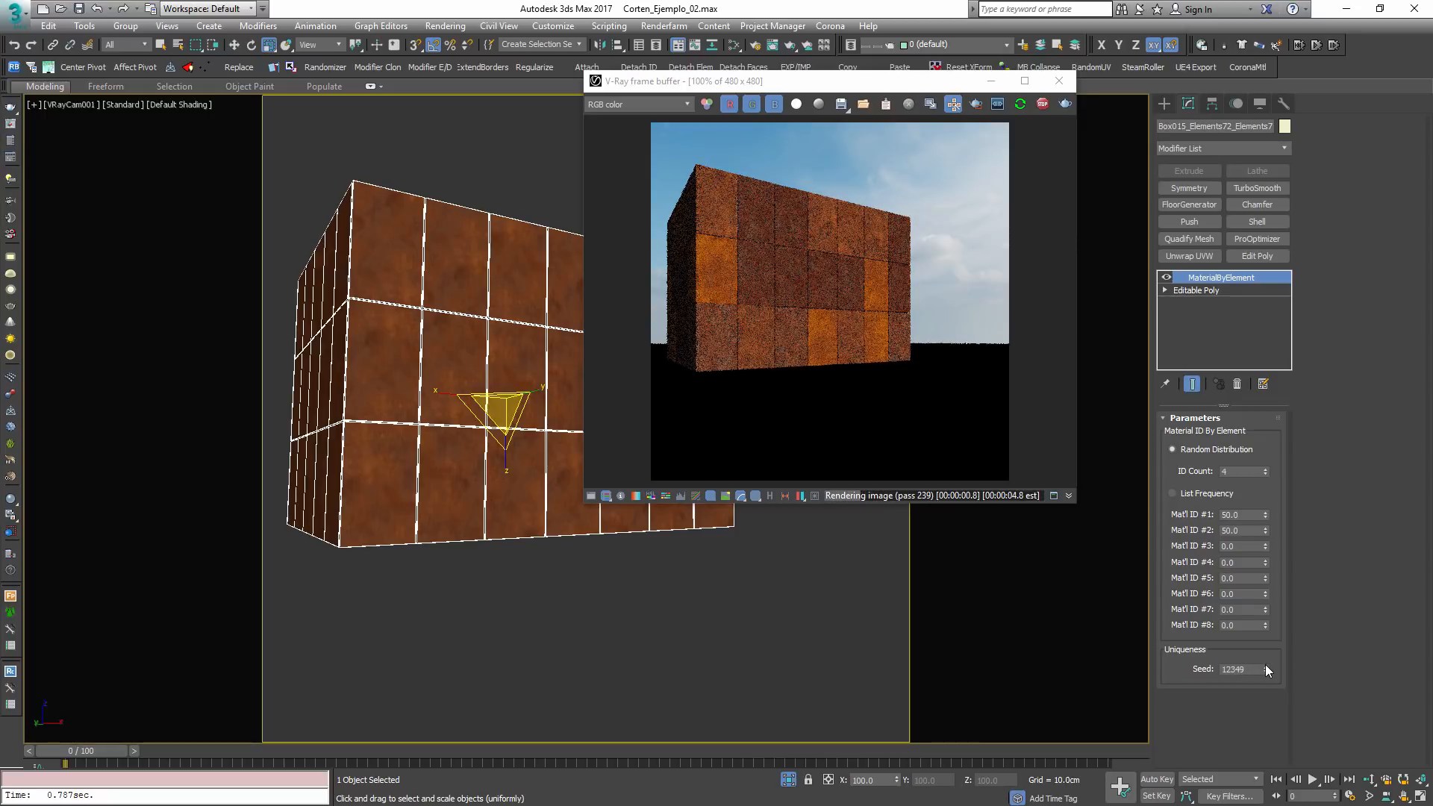
left_click(1264, 665)
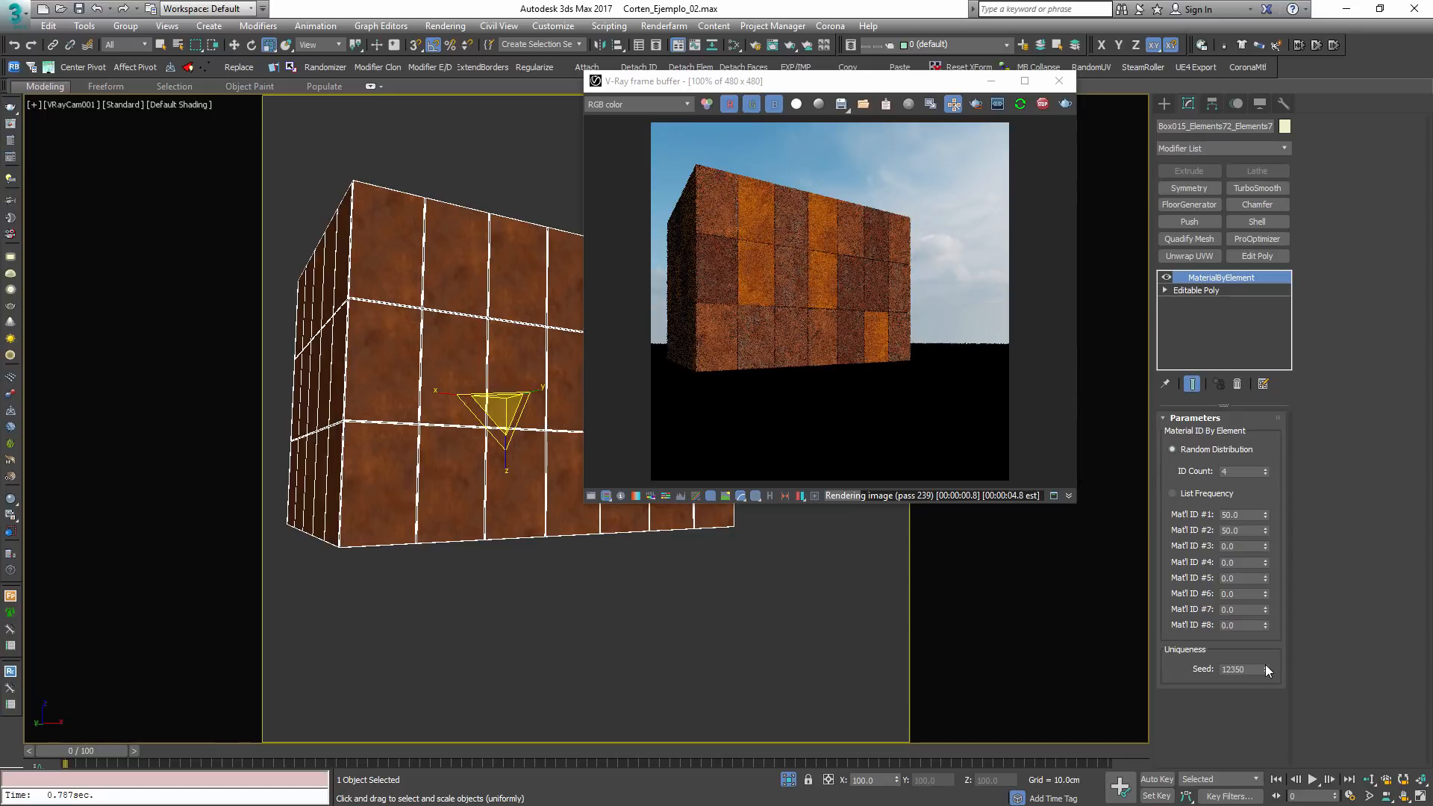
left_click(1264, 665)
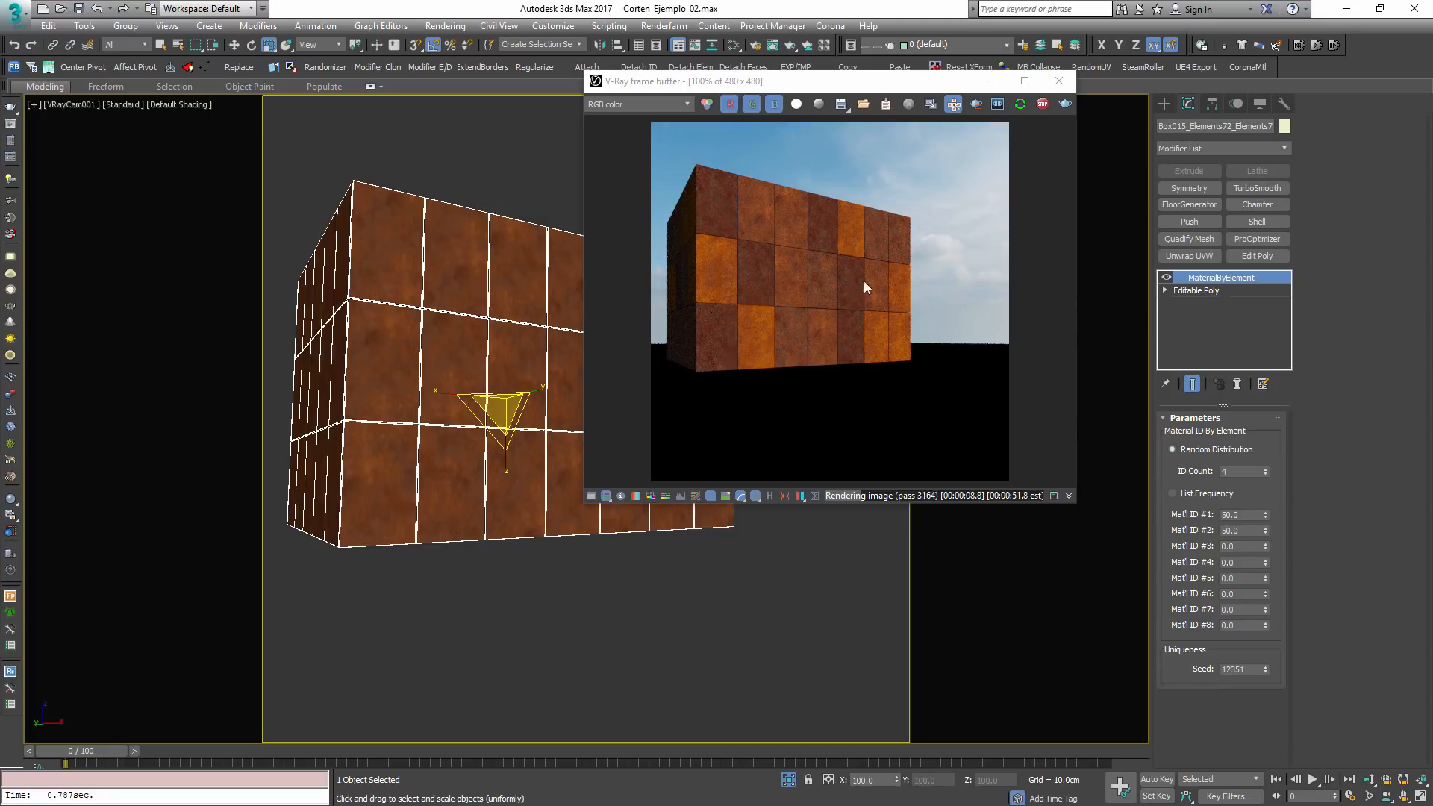
left_click(1264, 667)
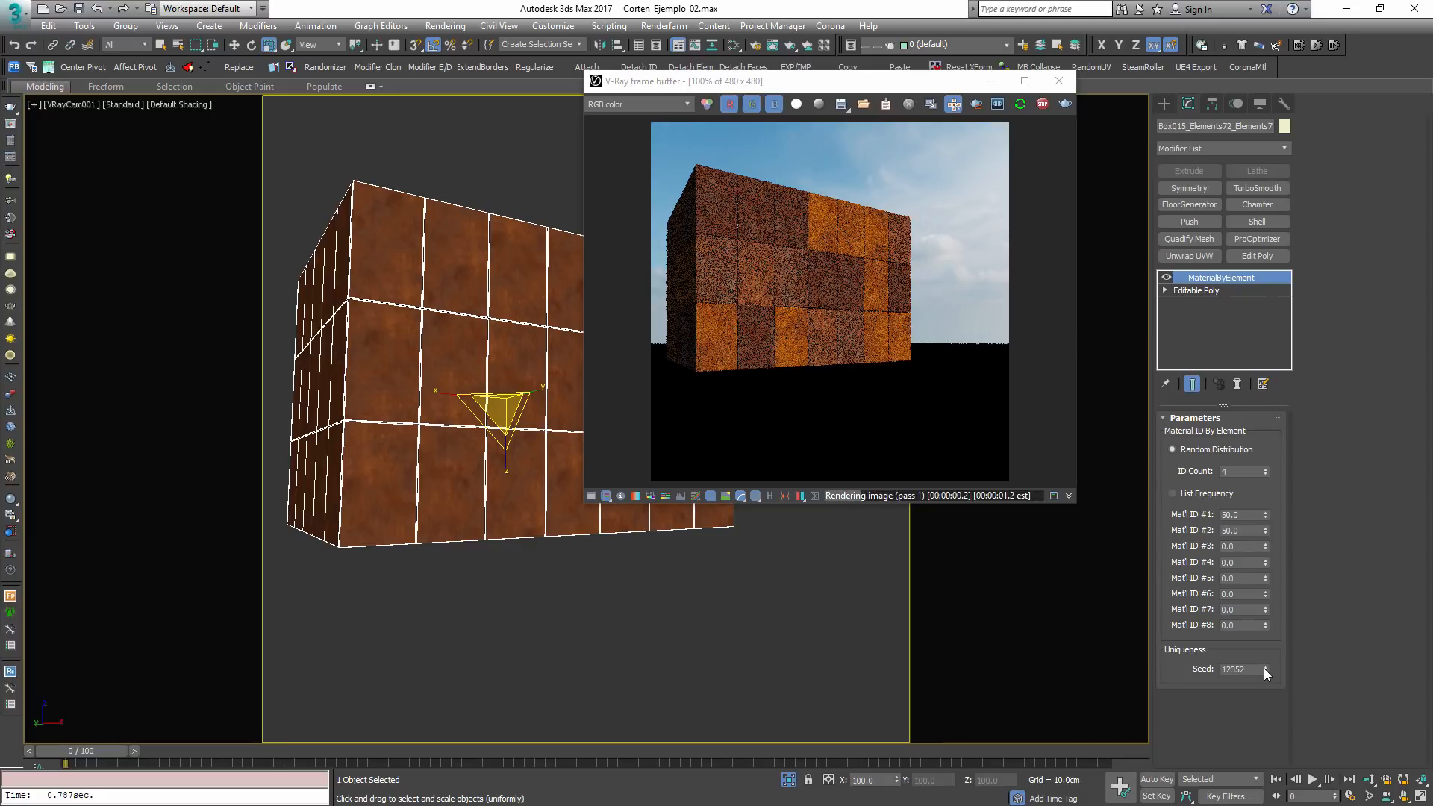
left_click(1264, 666)
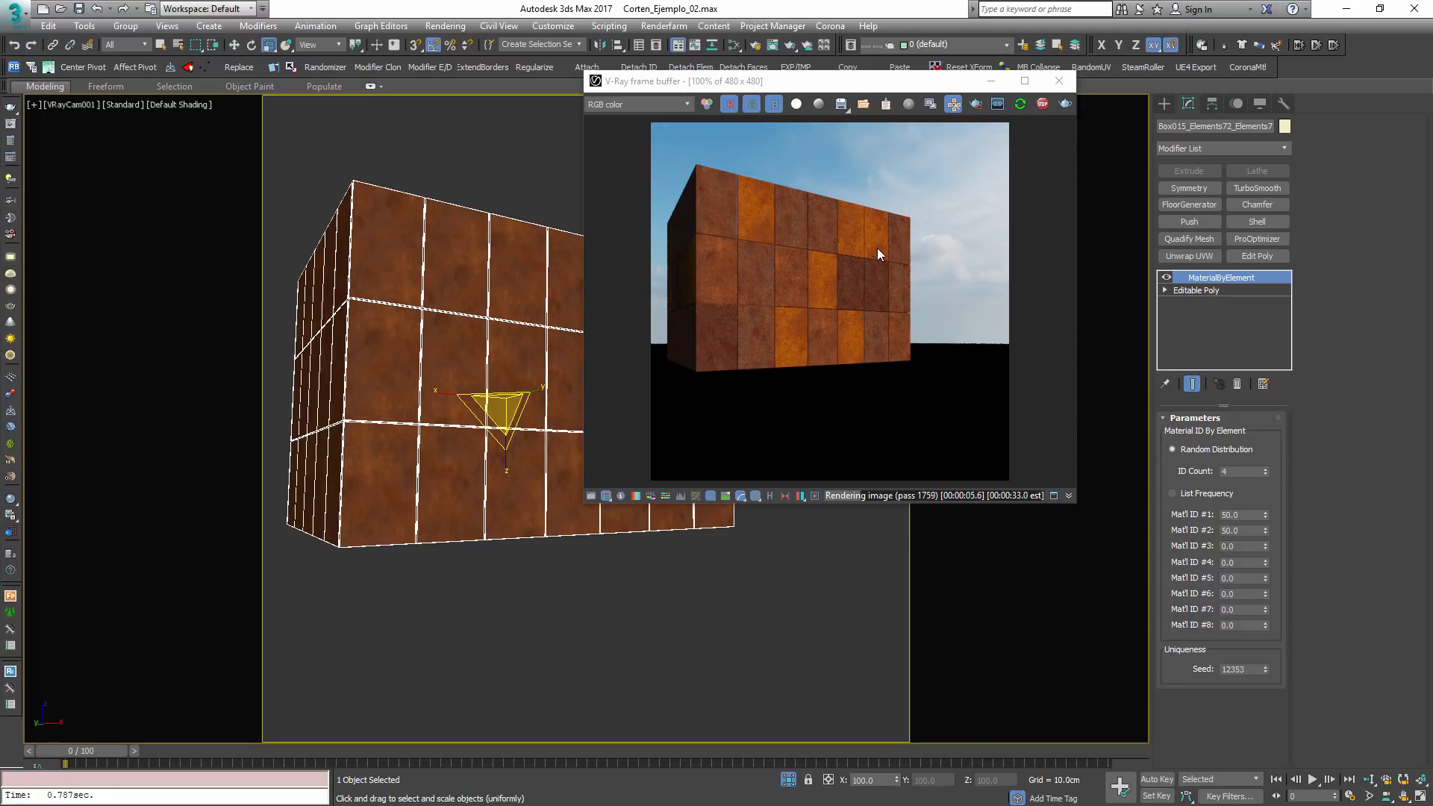
Reopen the Slate Material Editor and move the VRayMtl and VRayMultiSubTex nodes farther from the diffuse bitmaps to make room
key("m")
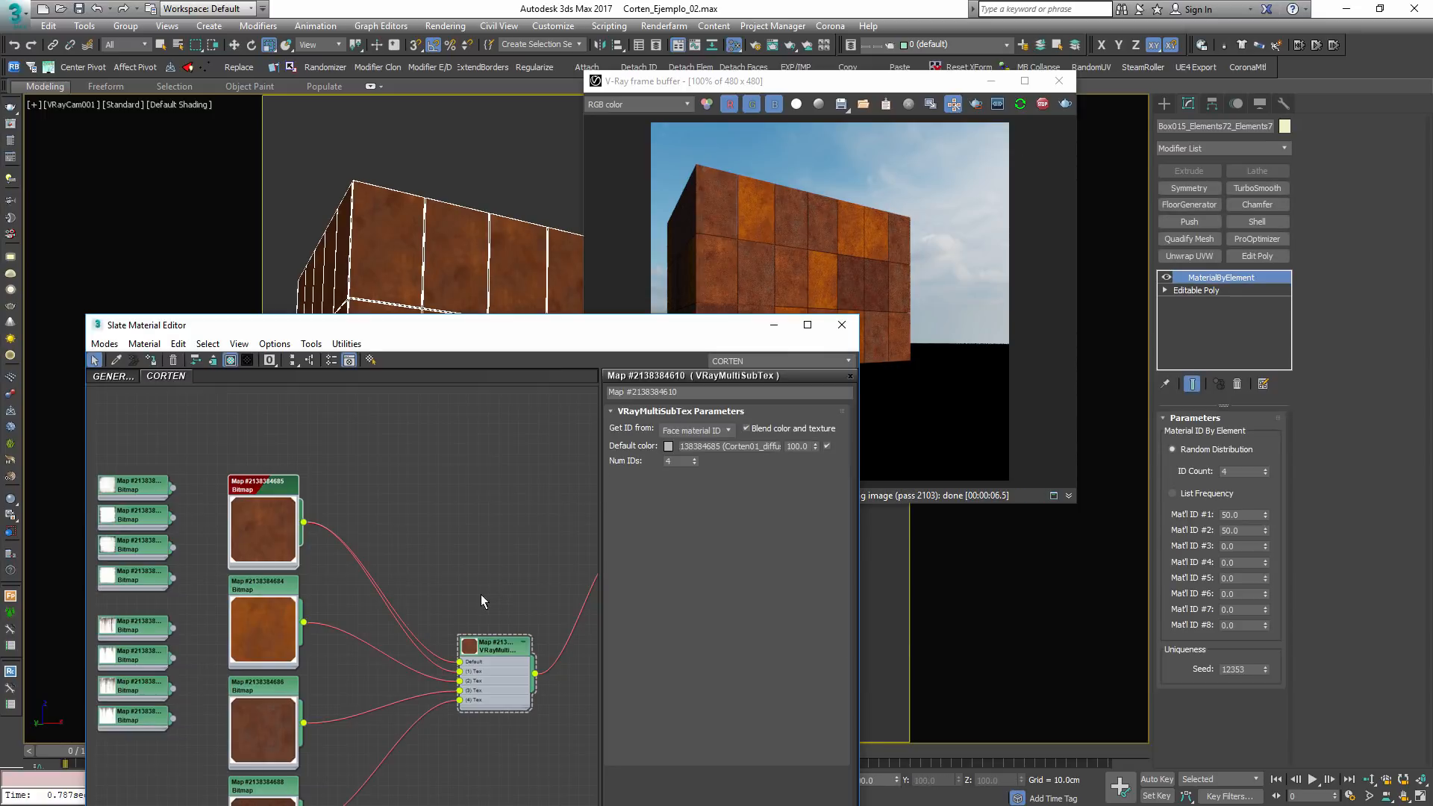
scroll(321, 482, "down", 2)
left_click_drag(423, 539, 465, 473)
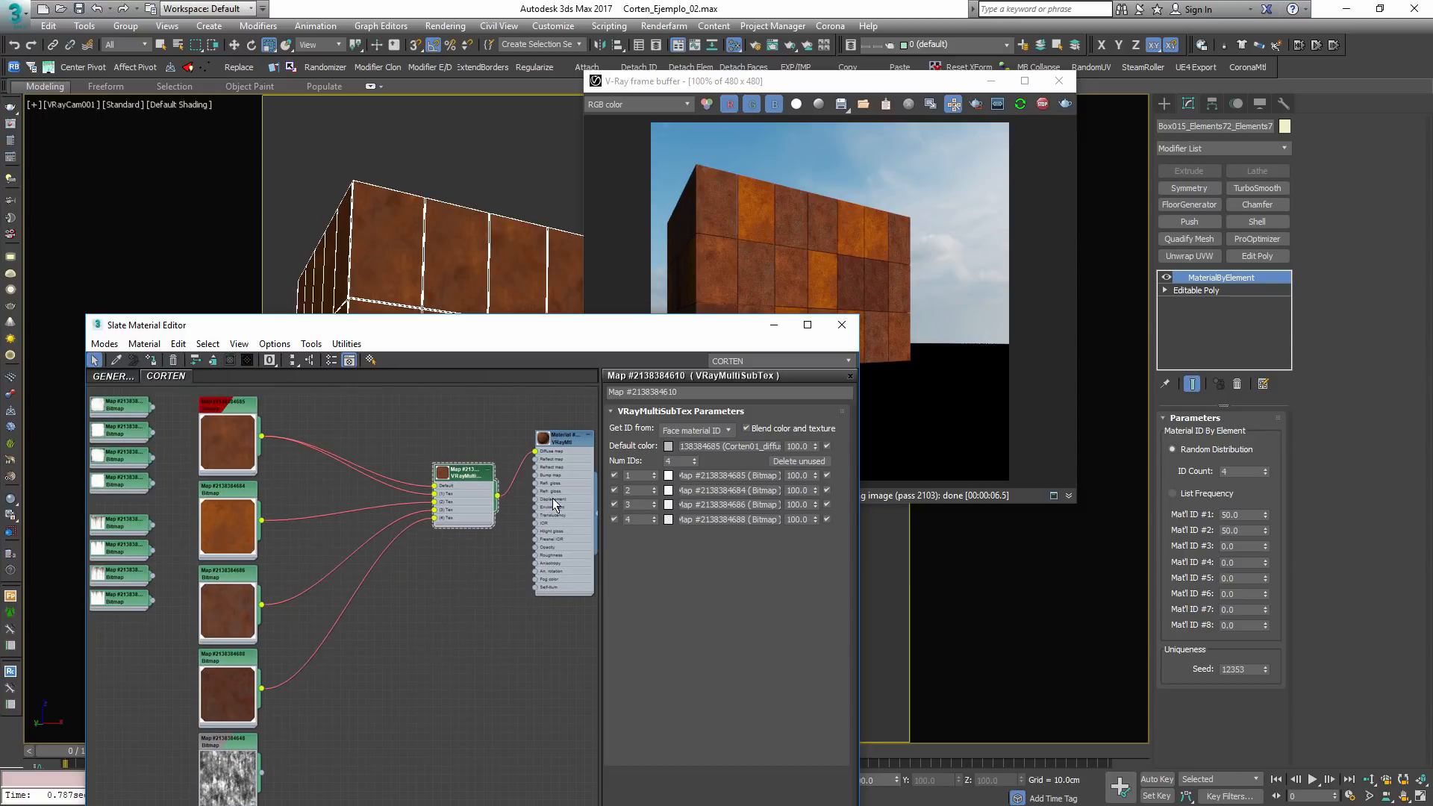
middle_click_drag(552, 498, 418, 433)
scroll(418, 432, "down", 1)
left_click_drag(420, 394, 550, 460)
middle_click_drag(357, 433, 444, 464)
scroll(445, 464, "up", 1)
left_click_drag(445, 468, 579, 501)
Add a Color Correction map between the orange oxido02.jpg bitmap and the VRayMultiSubTex (2) Tex input and open its parameters
right_click(322, 446)
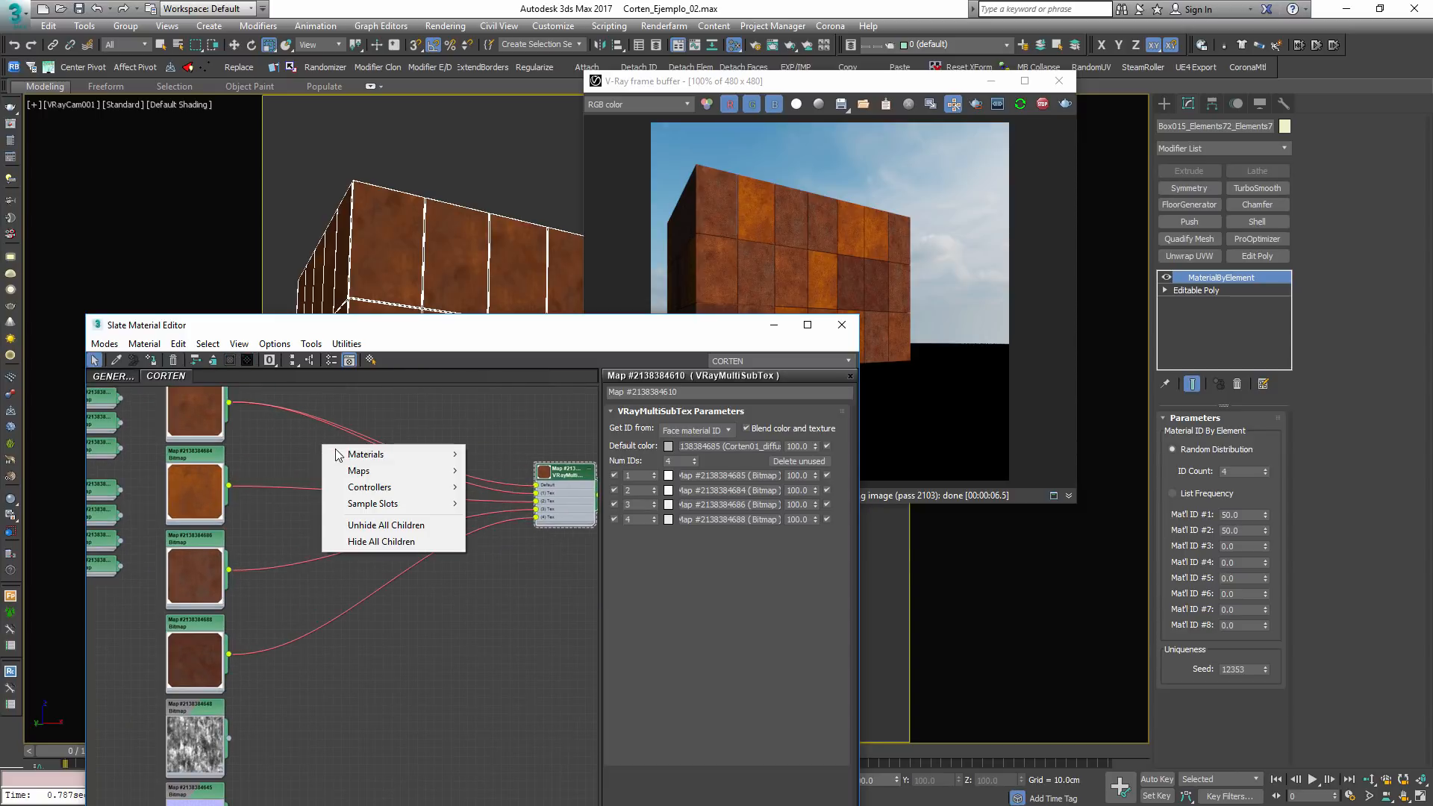
mouse_move(365, 471)
mouse_move(275, 471)
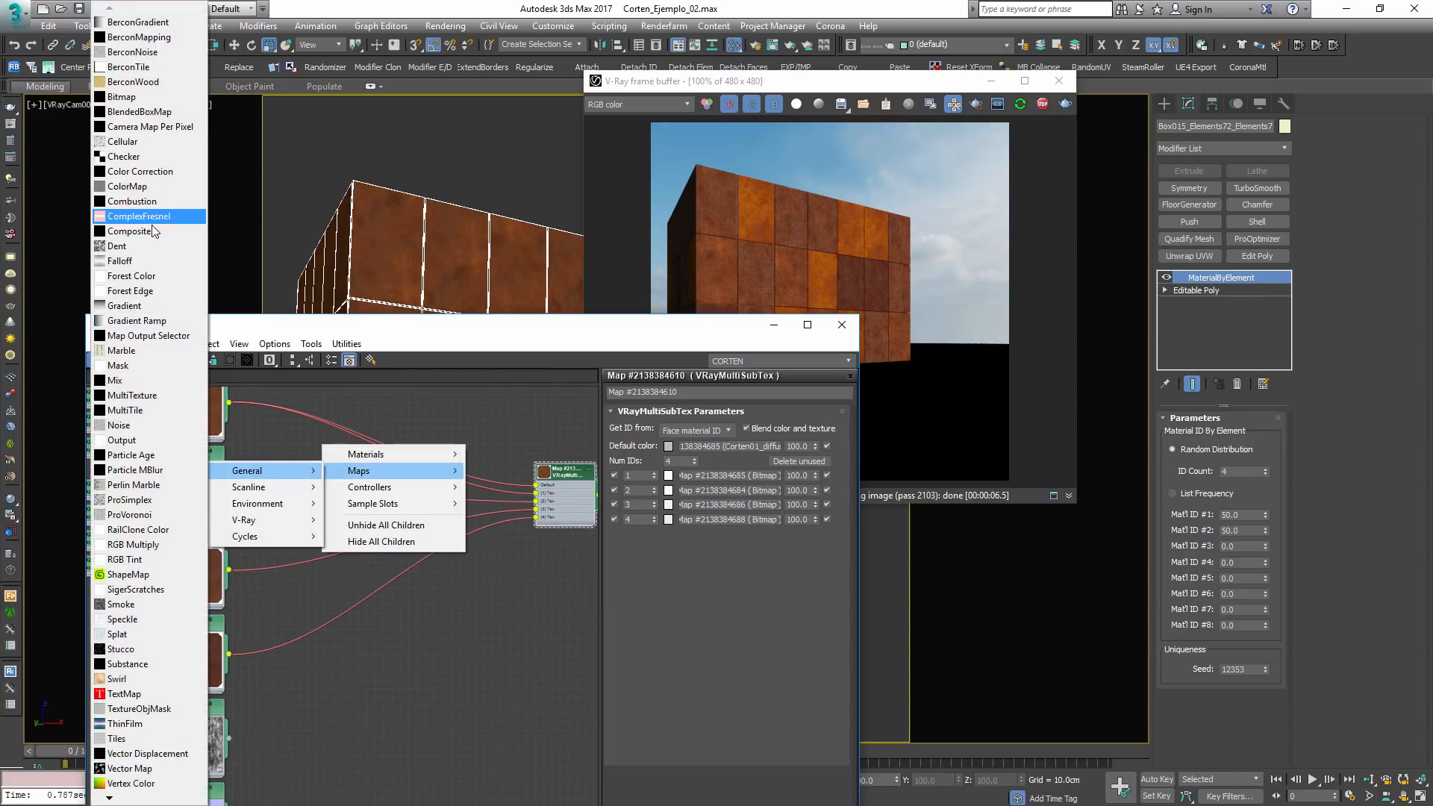
left_click(149, 171)
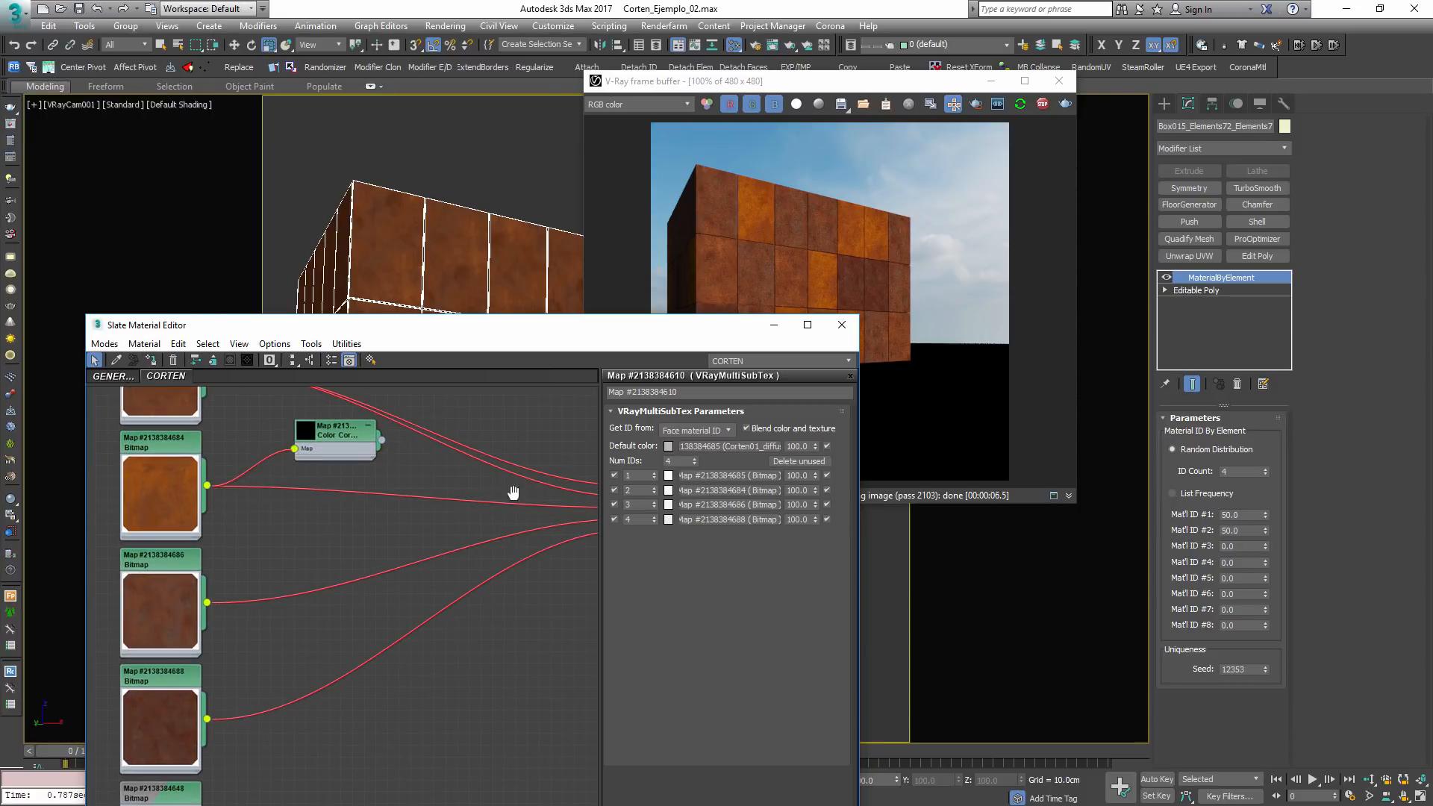
middle_click_drag(513, 493, 324, 493)
left_click_drag(192, 440, 445, 508)
left_click_drag(172, 449, 185, 520)
double_click(169, 502)
Lower the orange bitmap's Color Correction saturation to about -10.3 and check the panel tones in the render
left_click_drag(827, 605, 775, 602)
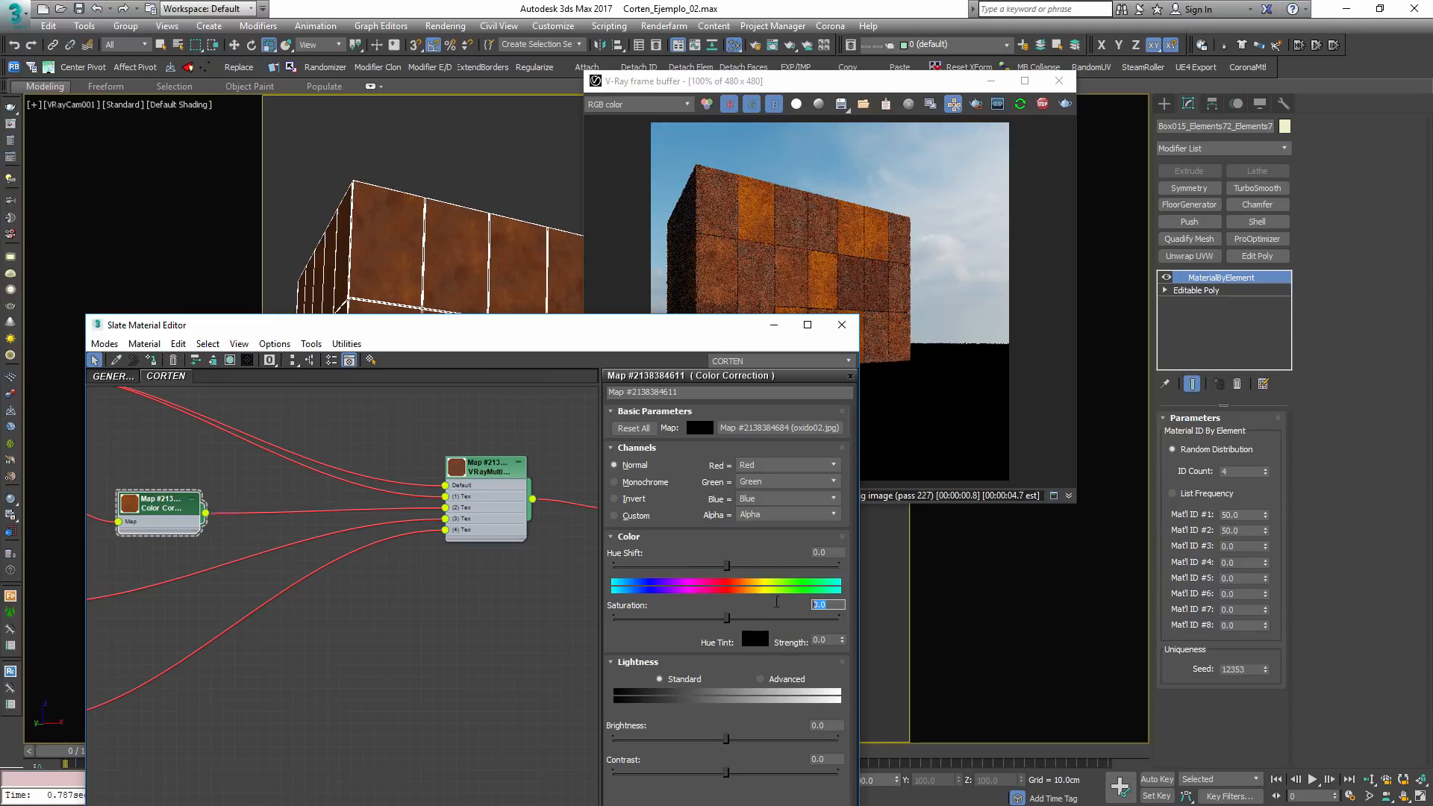
type("-5")
key("Return")
left_click_drag(722, 617, 714, 618)
left_click_drag(738, 315, 467, 227)
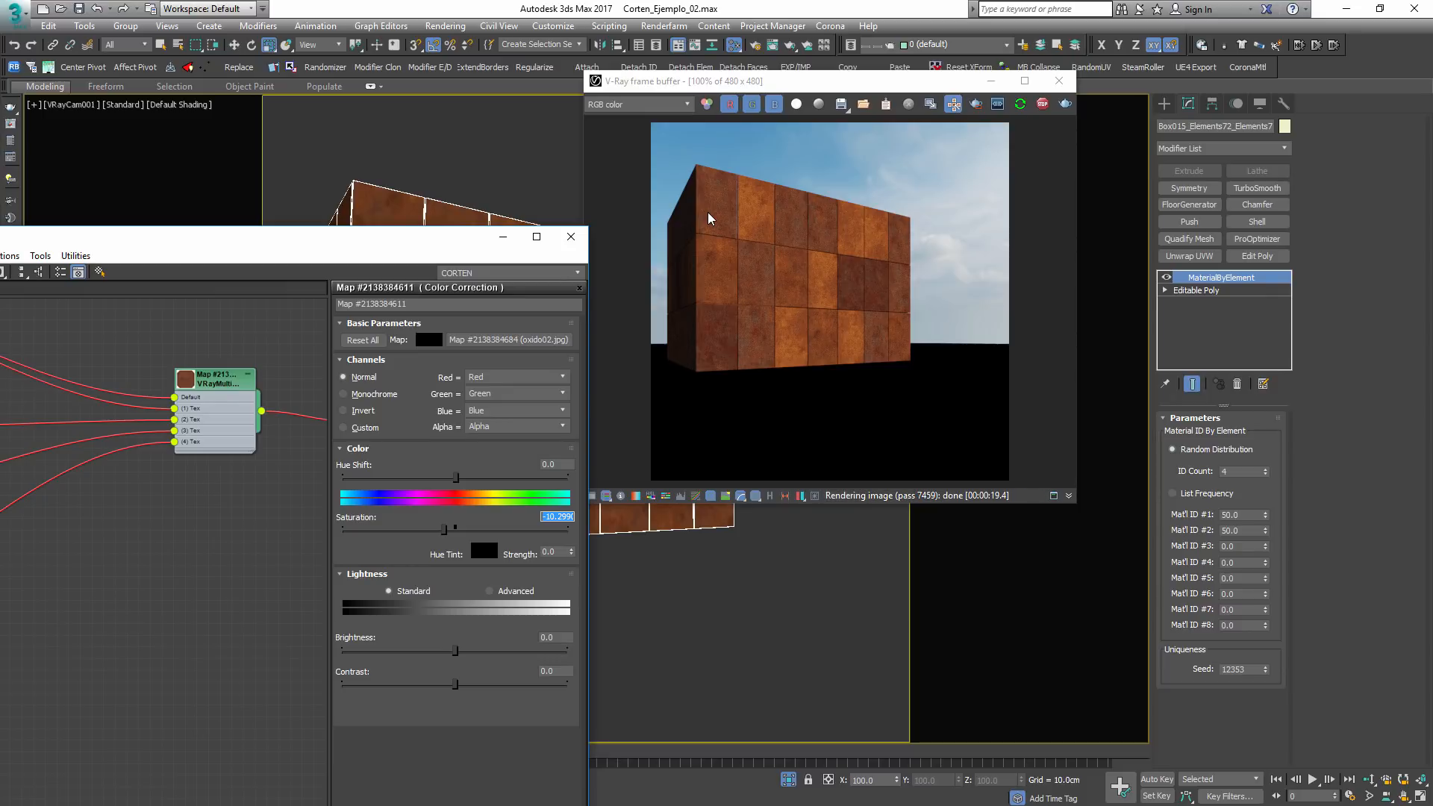
left_click_drag(405, 244, 683, 124)
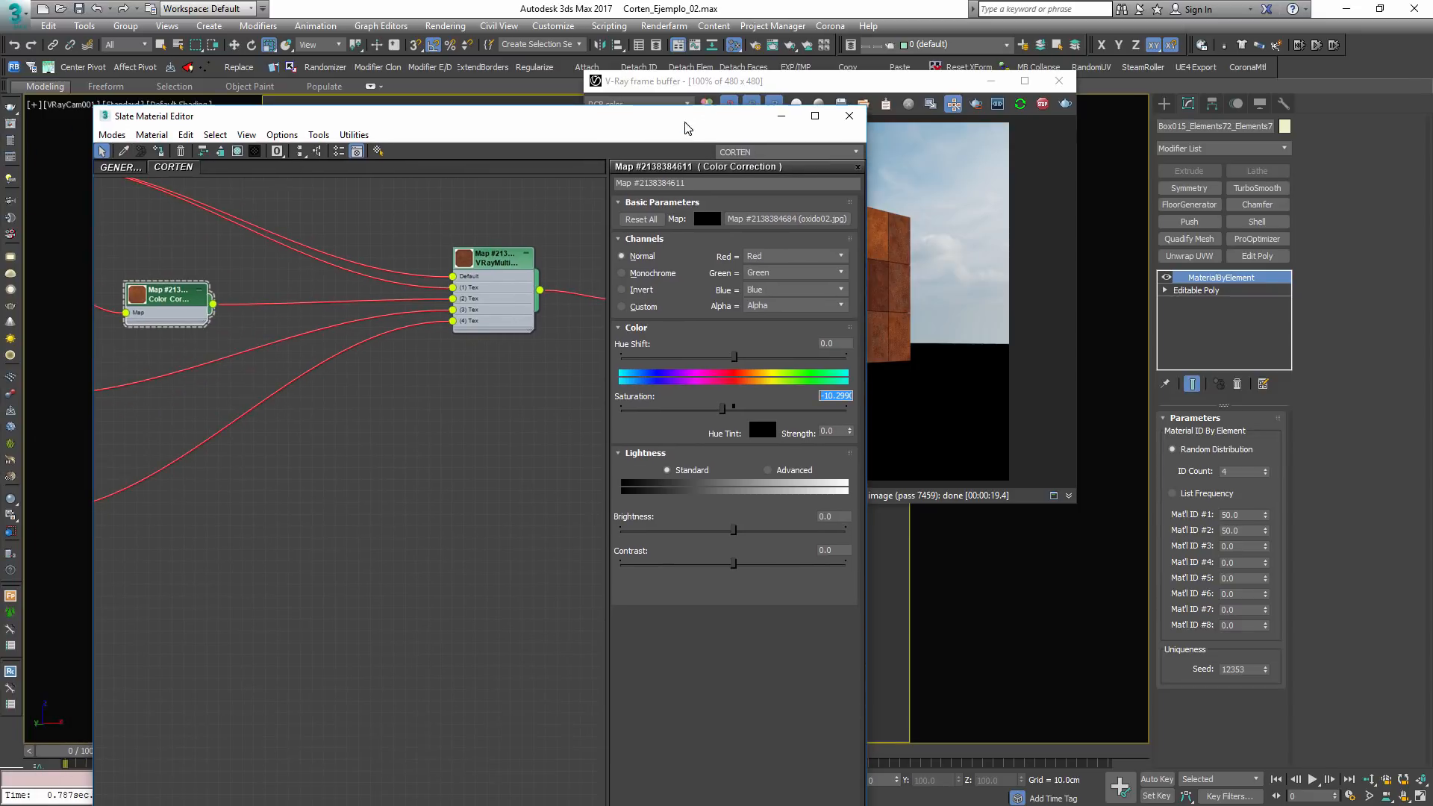
Move the VRayMtl farther out and group the streaked and blotchy mask bitmaps below the diffuse VRayMultiSubTex
scroll(417, 416, "down", 4)
scroll(526, 355, "up", 1)
middle_click_drag(468, 326, 382, 274)
scroll(382, 275, "down", 1)
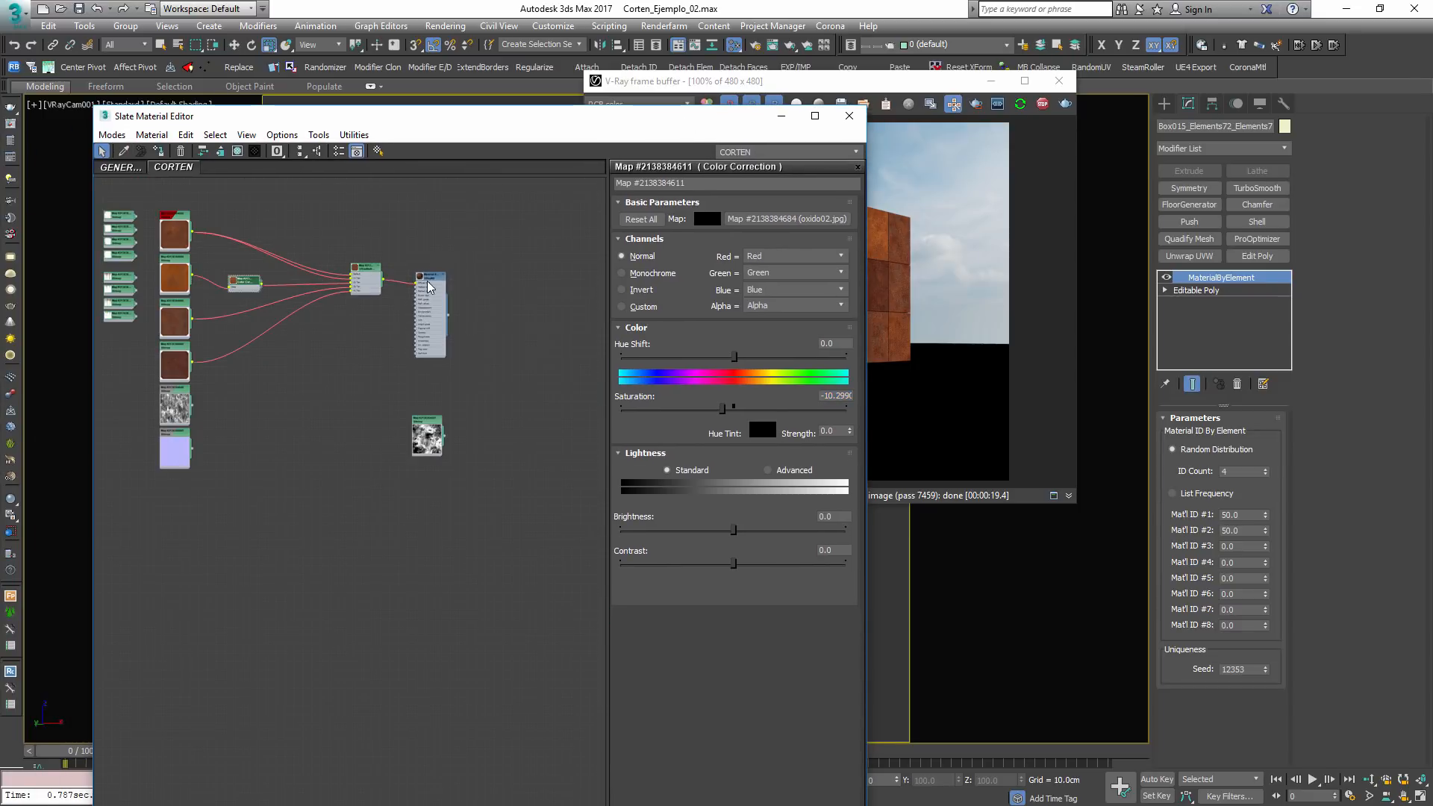
left_click_drag(427, 281, 627, 317)
left_click_drag(432, 431, 433, 479)
middle_click_drag(215, 425, 376, 441)
left_click_drag(331, 423, 481, 445)
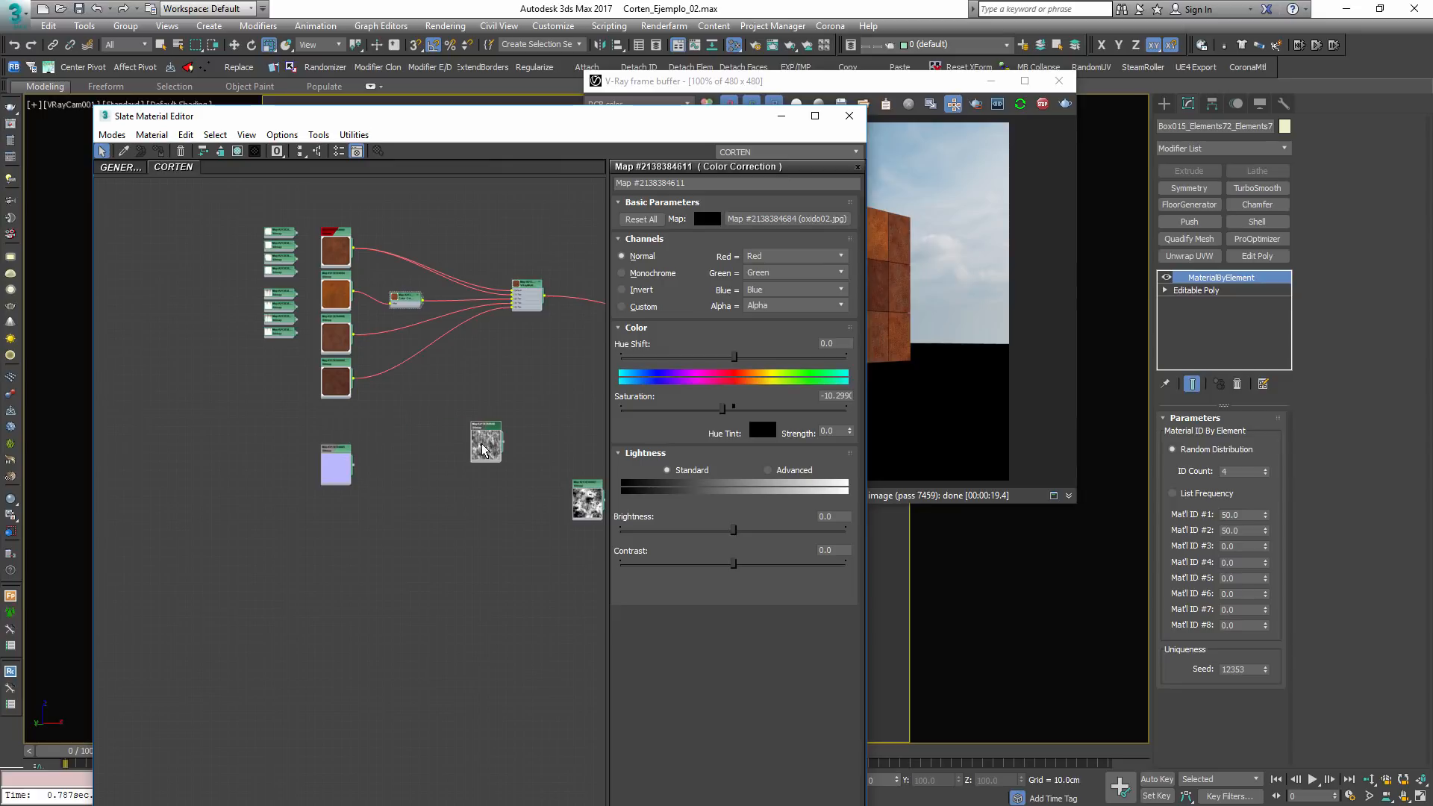
scroll(487, 443, "up", 5)
middle_click_drag(487, 443, 499, 393)
left_click_drag(492, 370, 450, 363)
scroll(442, 399, "down", 1)
middle_click_drag(442, 399, 334, 396)
left_click_drag(540, 470, 343, 440)
Switch to the Mascaras Suciedad folder and bring masks 0056_4K, 0045_8K_Normalized and 0005_8K into the material graph as bitmaps
key("alt+Tab")
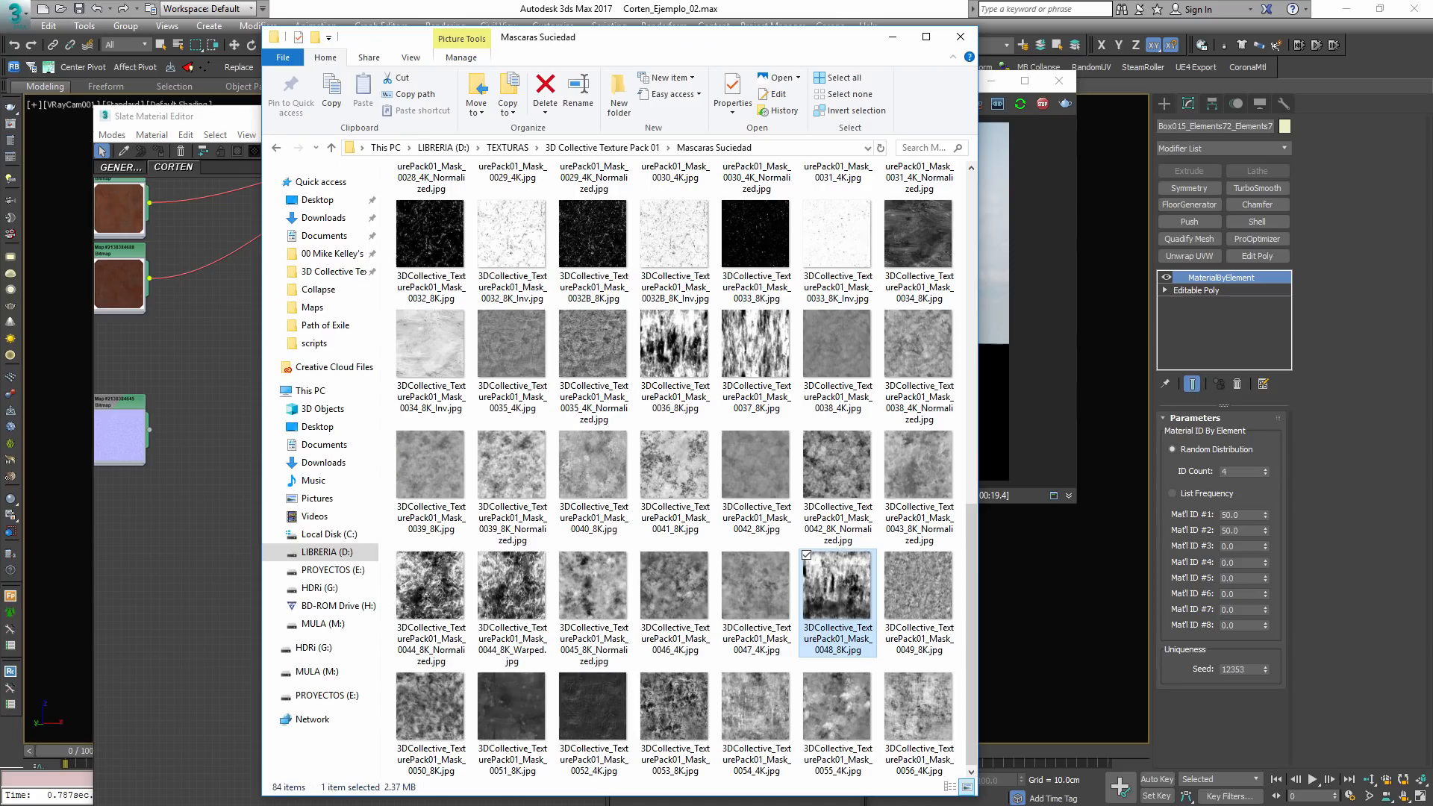
scroll(725, 596, "up", 8)
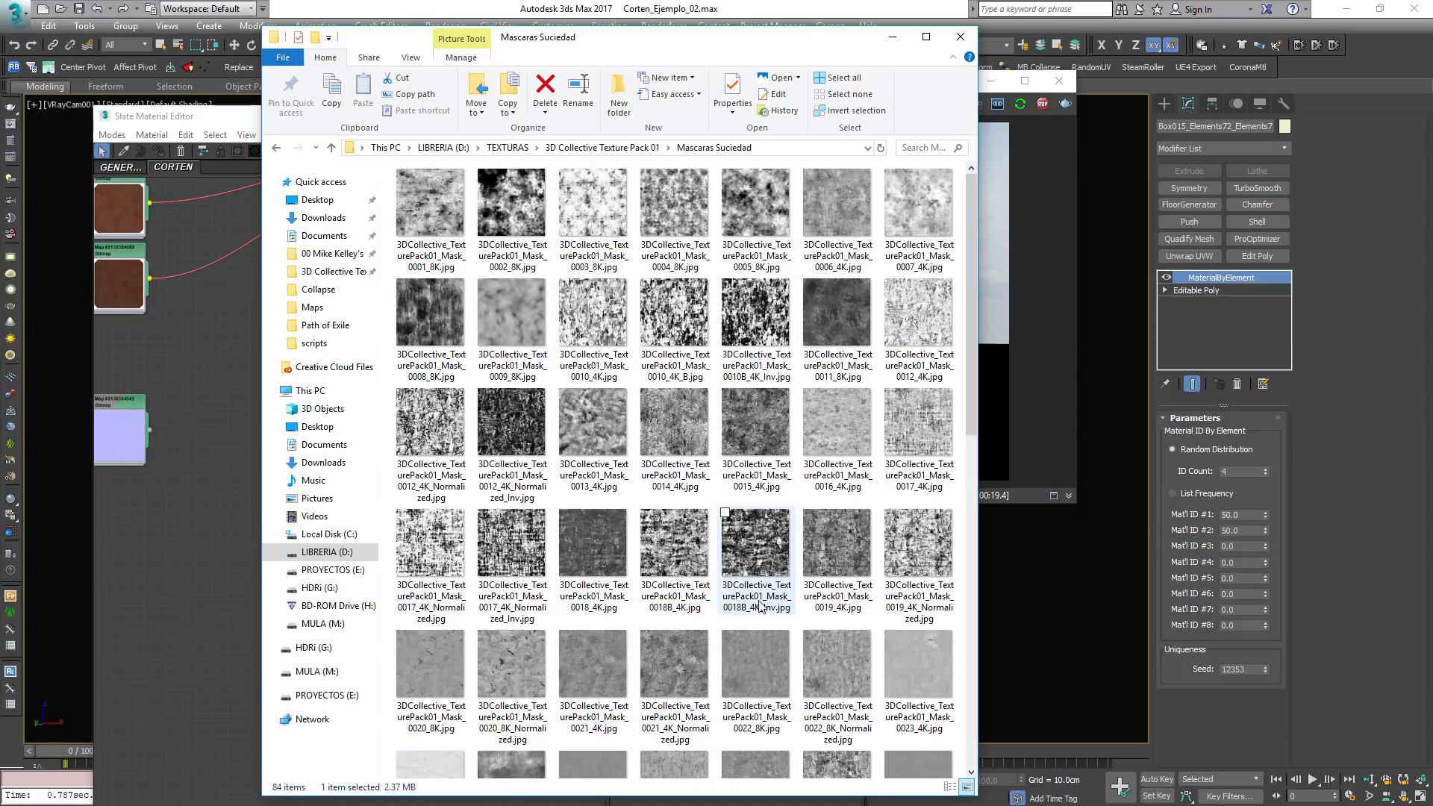
scroll(851, 522, "down", 8)
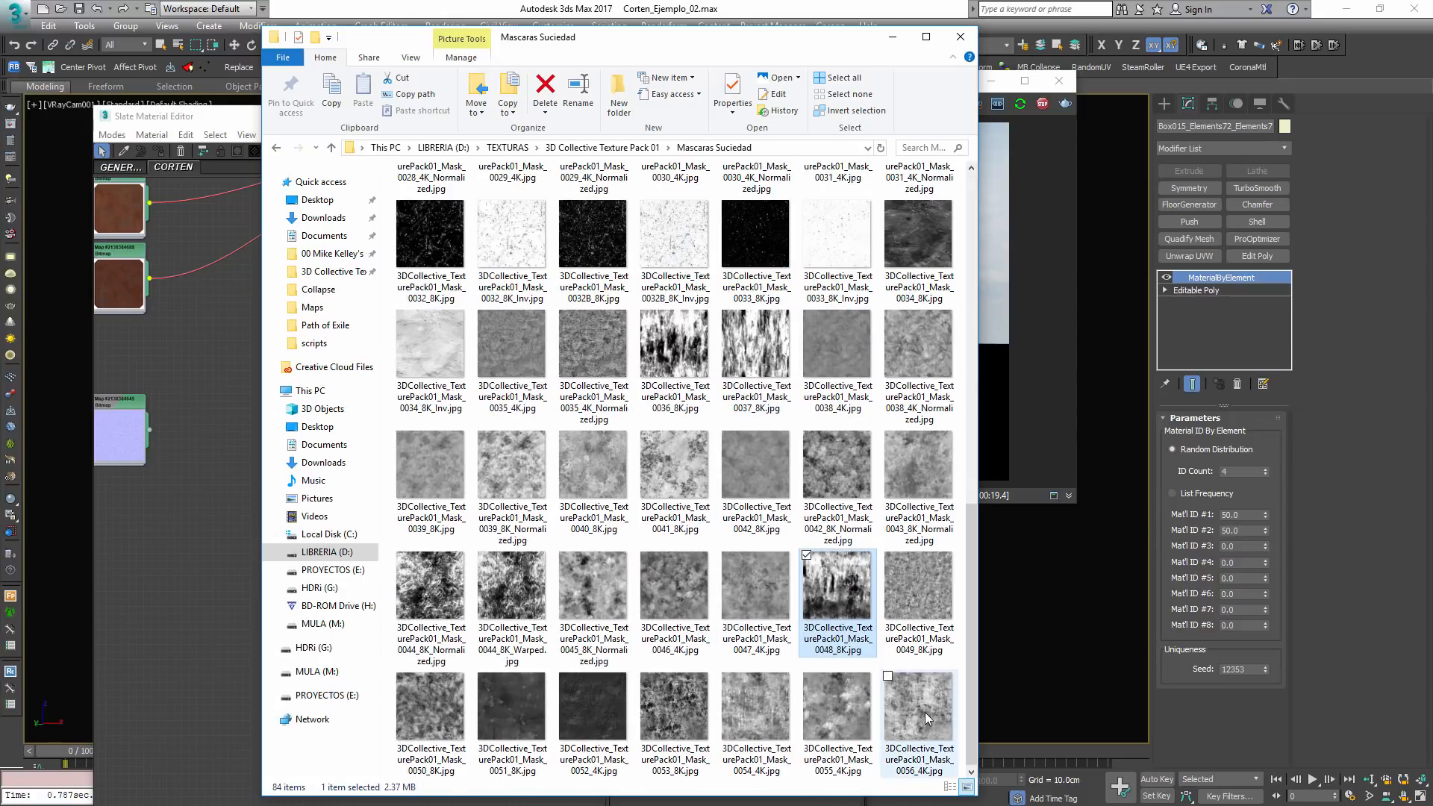
left_click_drag(925, 718, 208, 464)
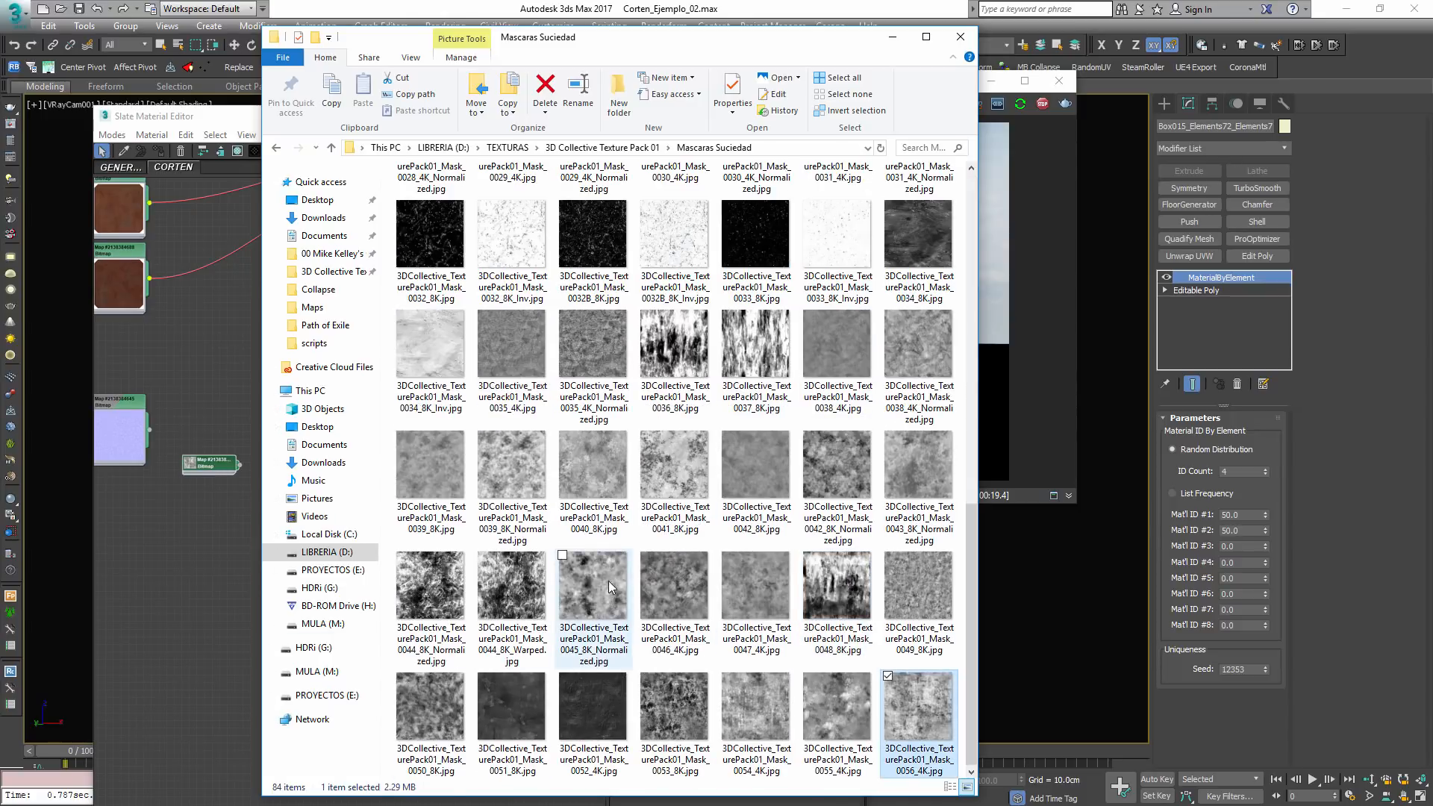
left_click_drag(607, 581, 173, 578)
scroll(714, 553, "up", 10)
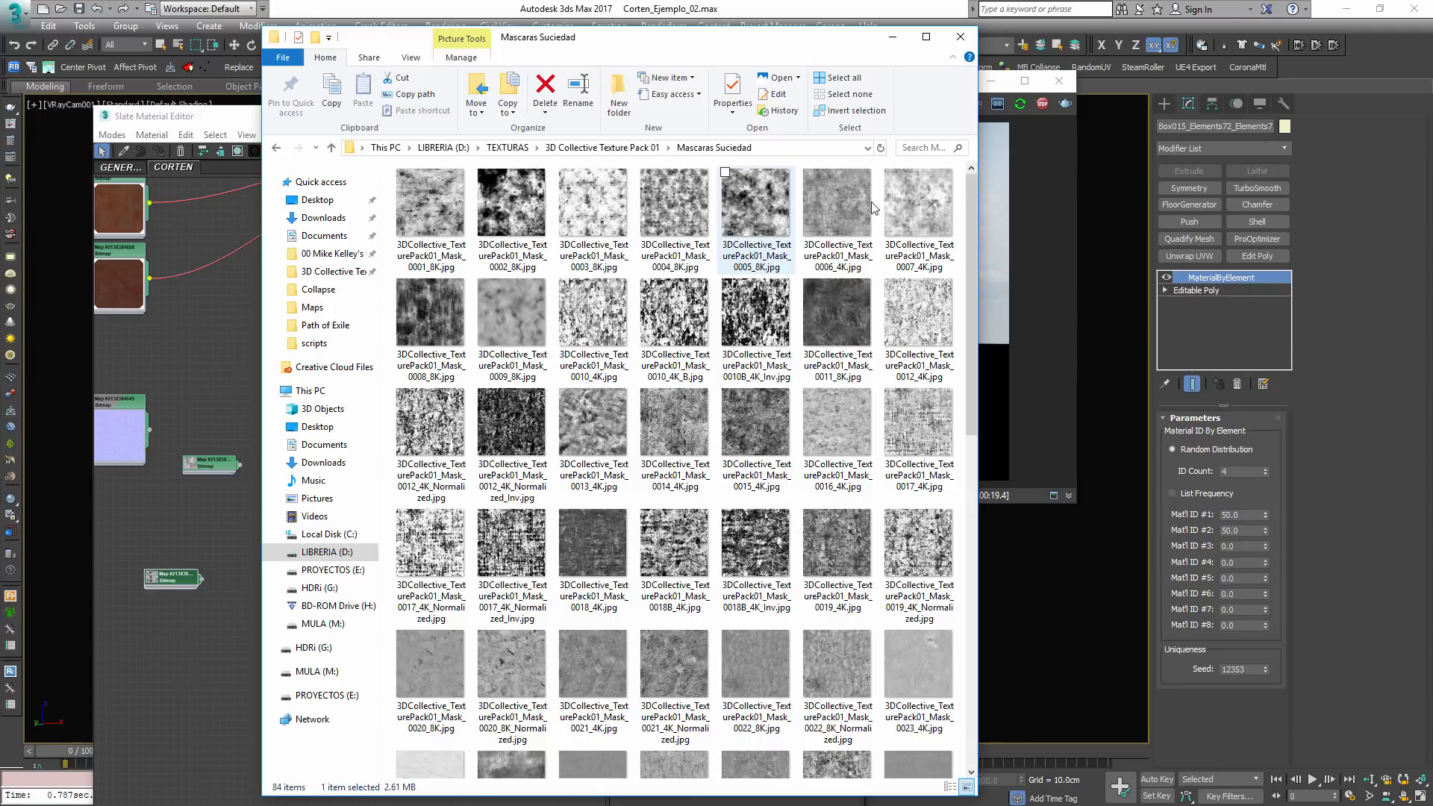
left_click_drag(755, 205, 423, 537)
Enlarge the previews of the three new mask bitmaps and stack all five masks in one column
left_click(203, 495)
scroll(205, 516, "up", 2)
double_click(185, 515)
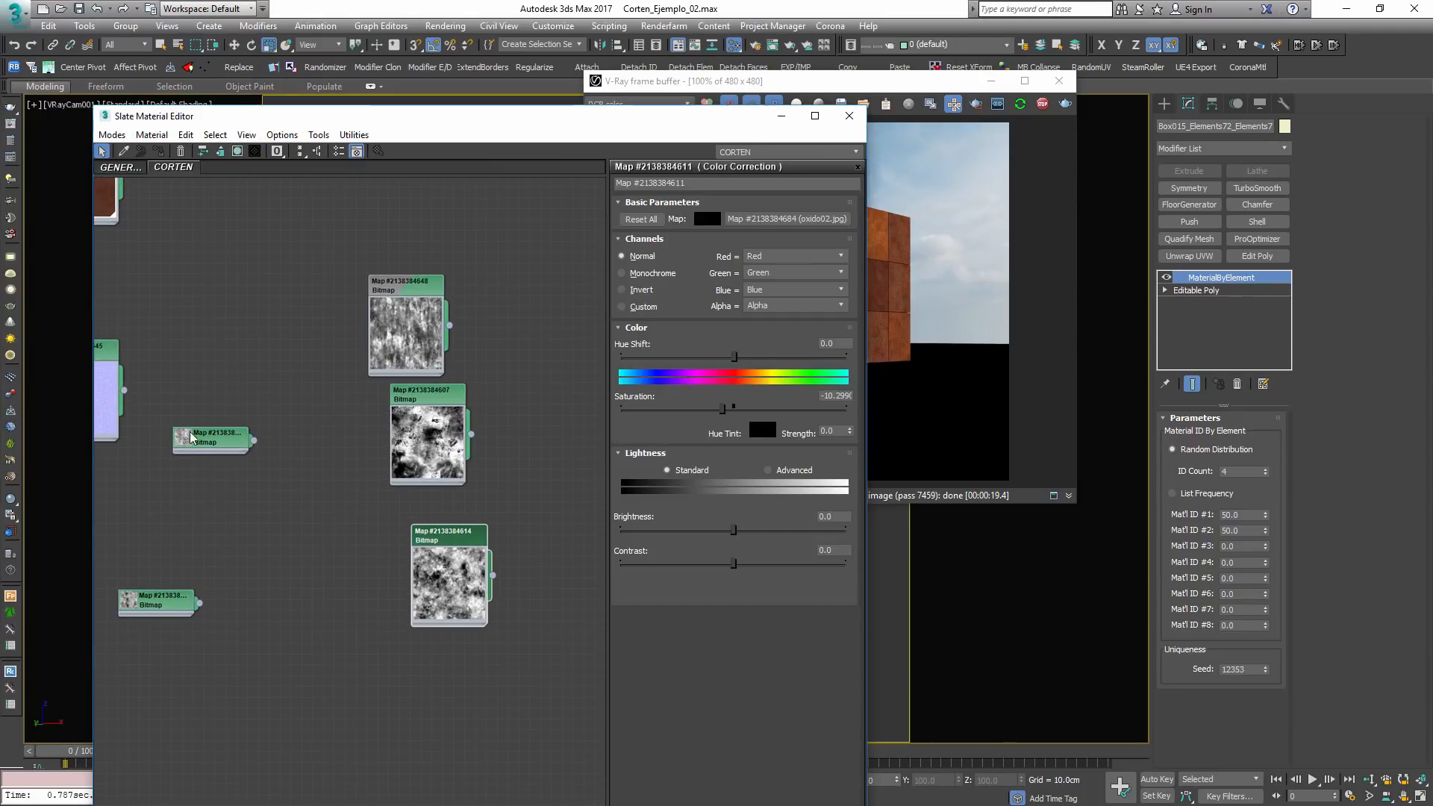
double_click(191, 438)
left_click_drag(191, 438, 429, 654)
double_click(125, 601)
left_click_drag(121, 597, 415, 759)
middle_click_drag(375, 482, 247, 402)
scroll(250, 403, "down", 2)
left_click_drag(290, 337, 299, 354)
left_click_drag(288, 258, 313, 277)
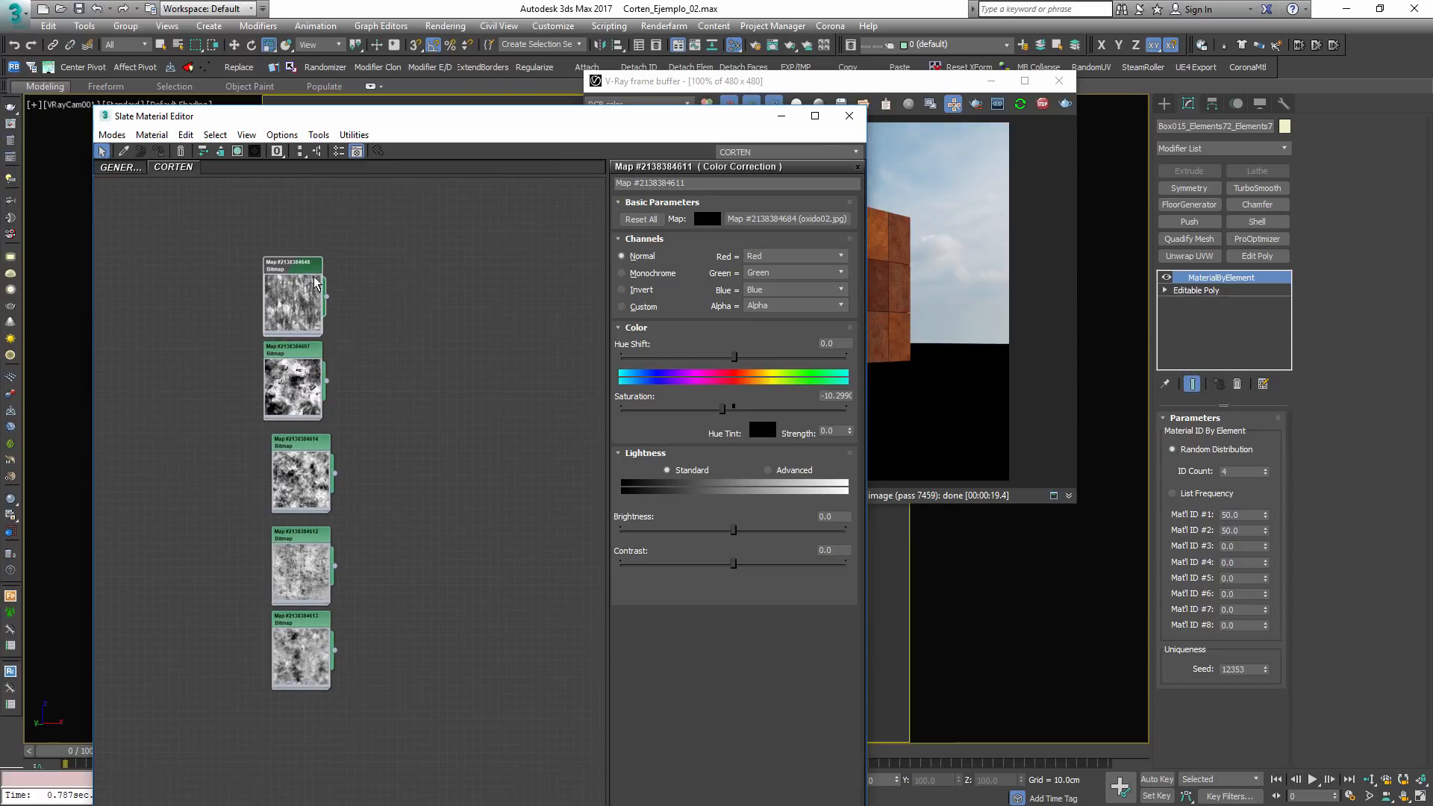
Duplicate the diffuse VRayMultiSubTex node below the original and remove the texture links feeding the copy
scroll(322, 288, "down", 3)
middle_click_drag(339, 308, 363, 403)
left_click_drag(387, 327, 446, 608, "shift")
scroll(410, 652, "up", 3)
mouse_move(404, 655)
left_mouse_down()
mouse_move(427, 528)
mouse_move(511, 451)
left_mouse_up()
key("Delete")
Connect the copied VRayMultiSubTex to the VRayMtl diffuse, place it beside the masks and move the frame buffer clear of the editor
middle_click_drag(492, 403, 203, 393)
mouse_move(246, 470)
left_mouse_down()
mouse_move(528, 272)
mouse_move(540, 249)
left_mouse_up()
middle_click_drag(160, 507, 412, 388)
scroll(409, 390, "up", 1)
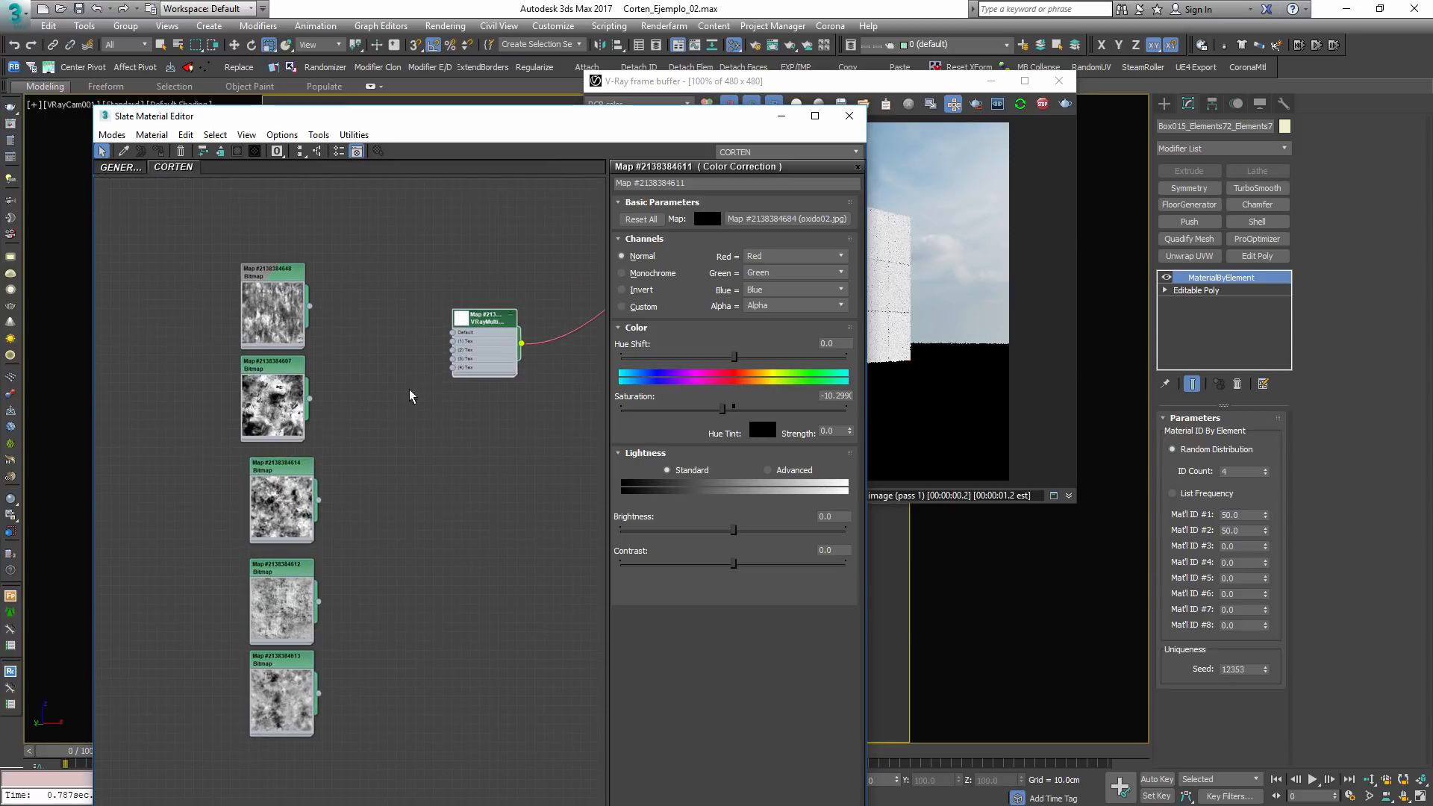
left_click_drag(481, 315, 437, 391)
left_click_drag(858, 82, 1208, 17)
scroll(414, 399, "up", 1)
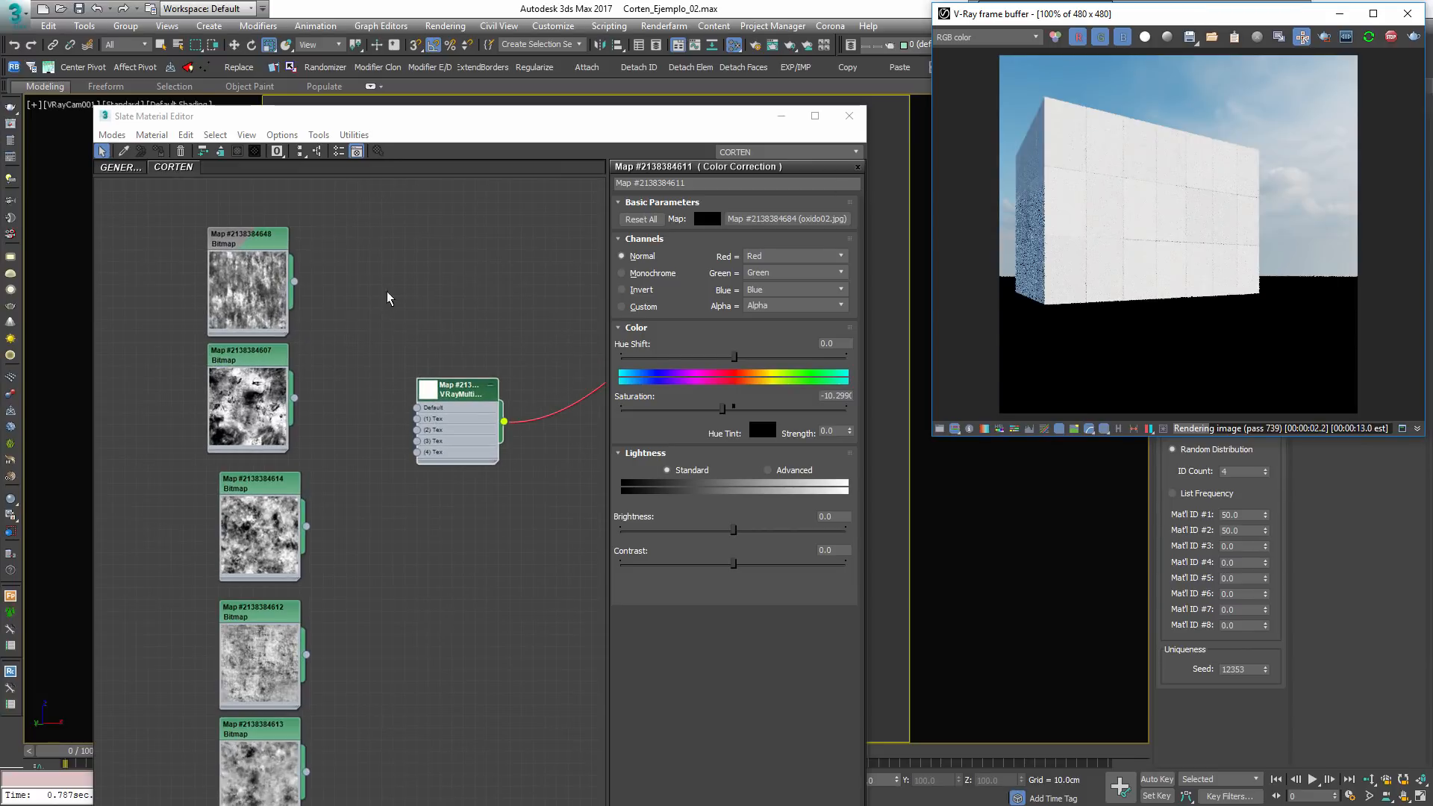
Connect the streaked mask to Default and (1) Tex and the next three masks to (2)–(4) Tex, then inspect the render
left_click_drag(295, 281, 390, 412)
left_click_drag(295, 282, 424, 420)
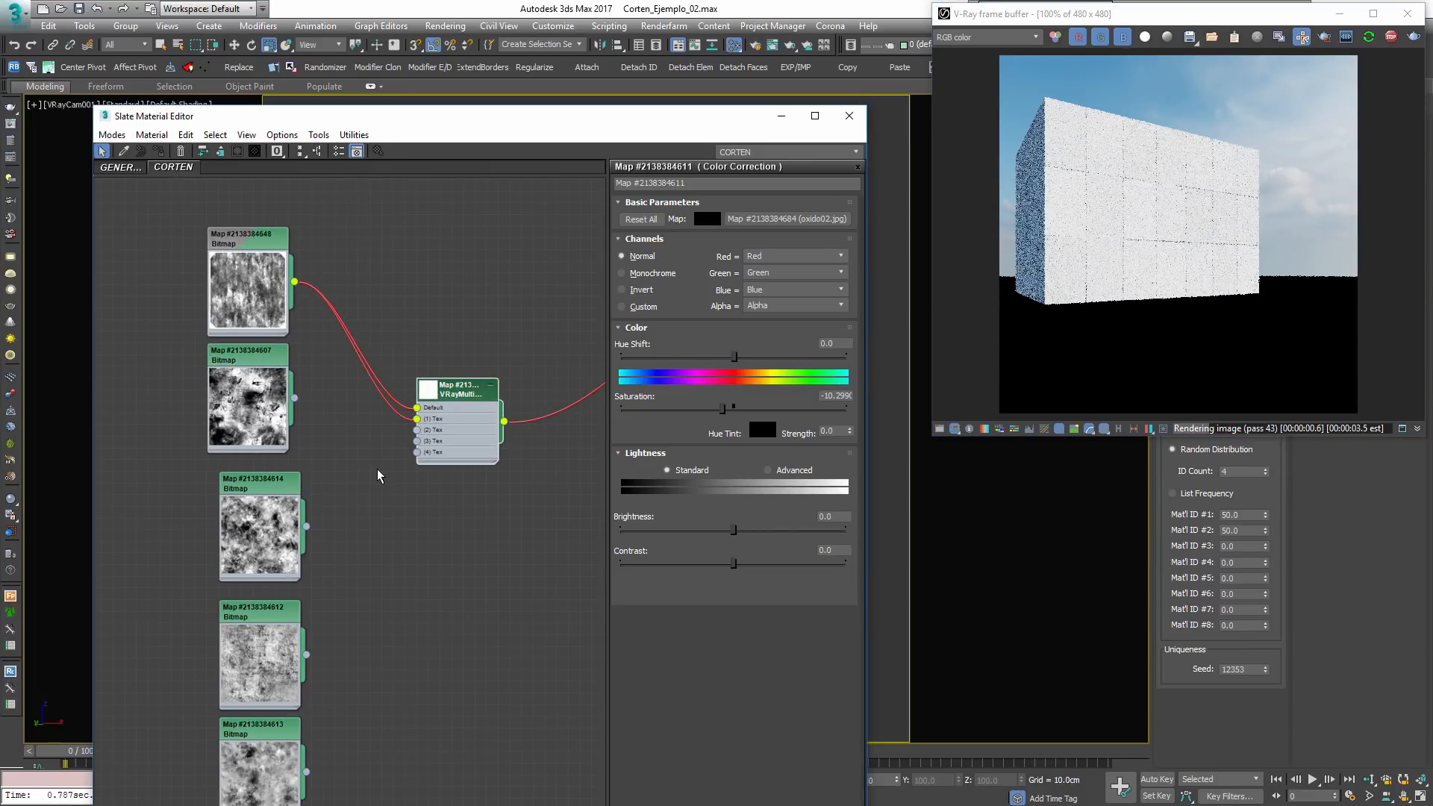
scroll(377, 471, "up", 2)
left_click_drag(266, 375, 431, 417)
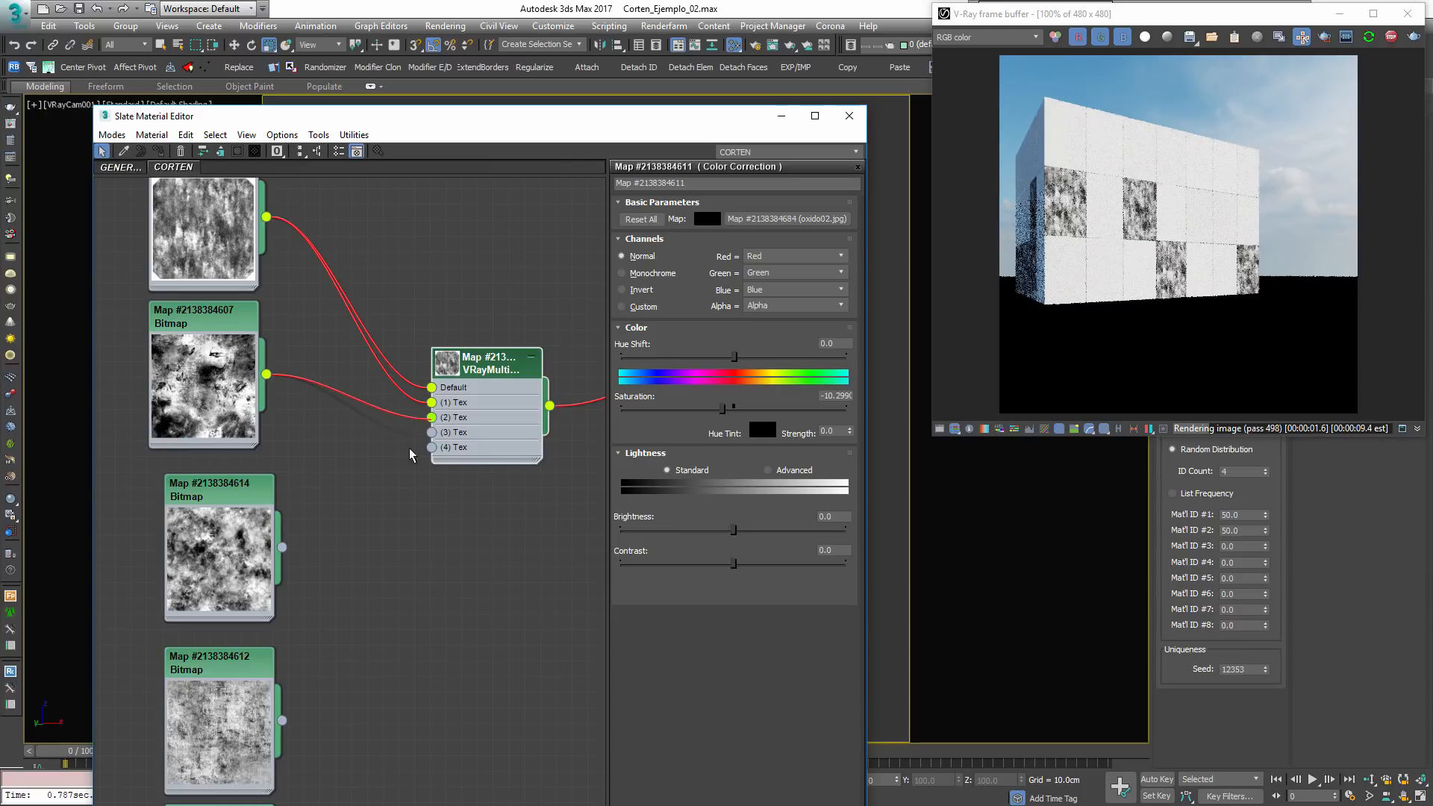
left_click_drag(282, 547, 431, 432)
left_click_drag(282, 720, 431, 446)
scroll(515, 634, "down", 2)
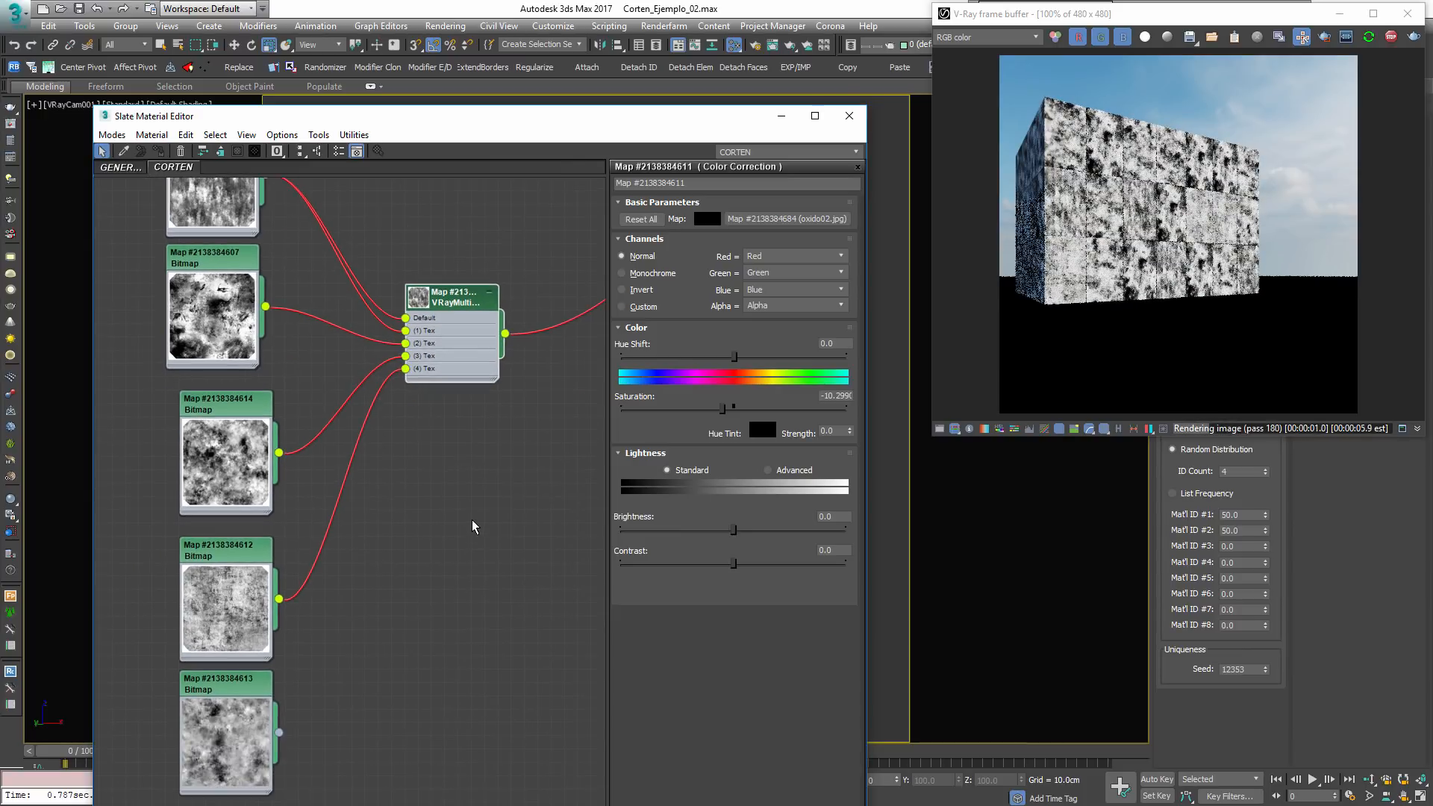
scroll(1140, 188, "up", 1)
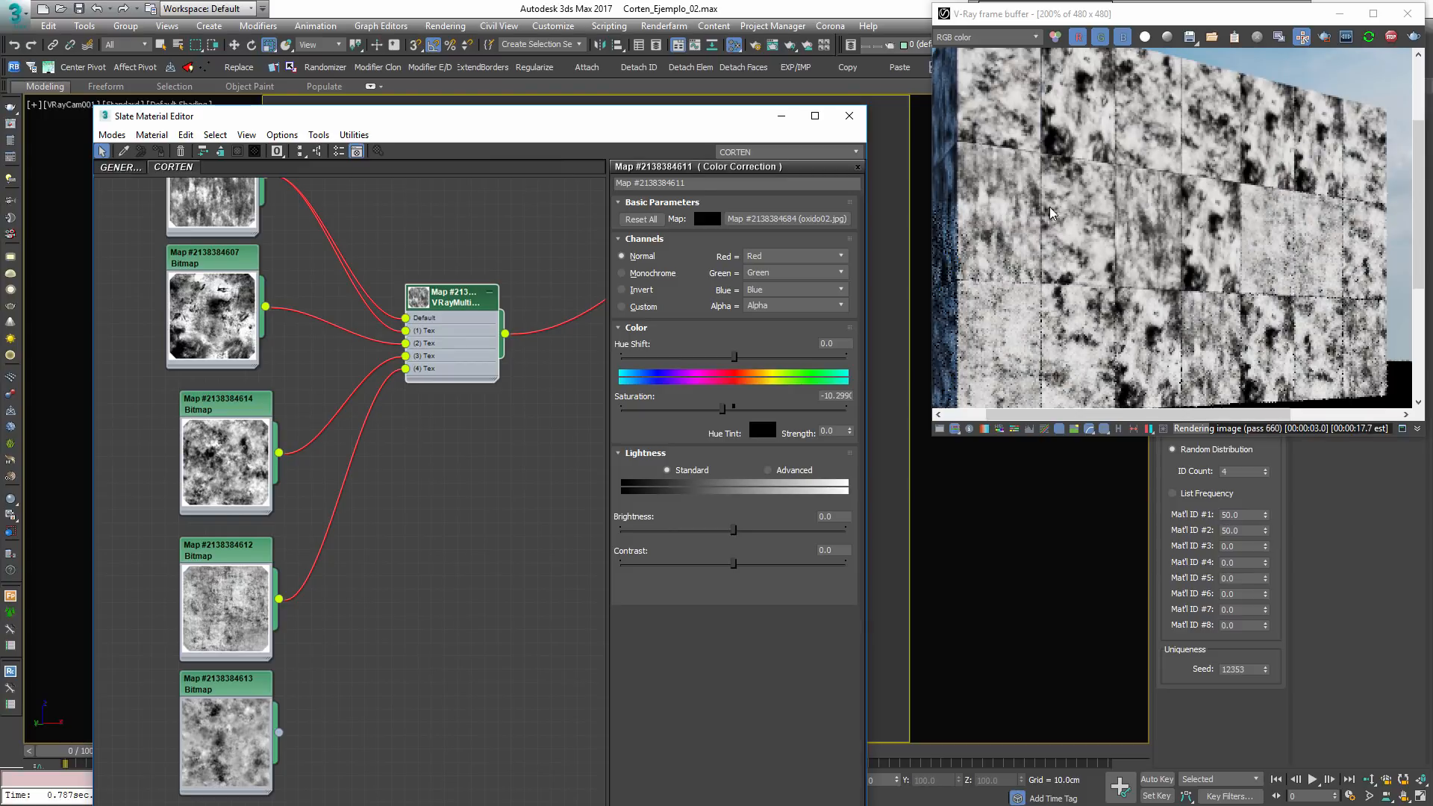
scroll(1024, 337, "down", 1)
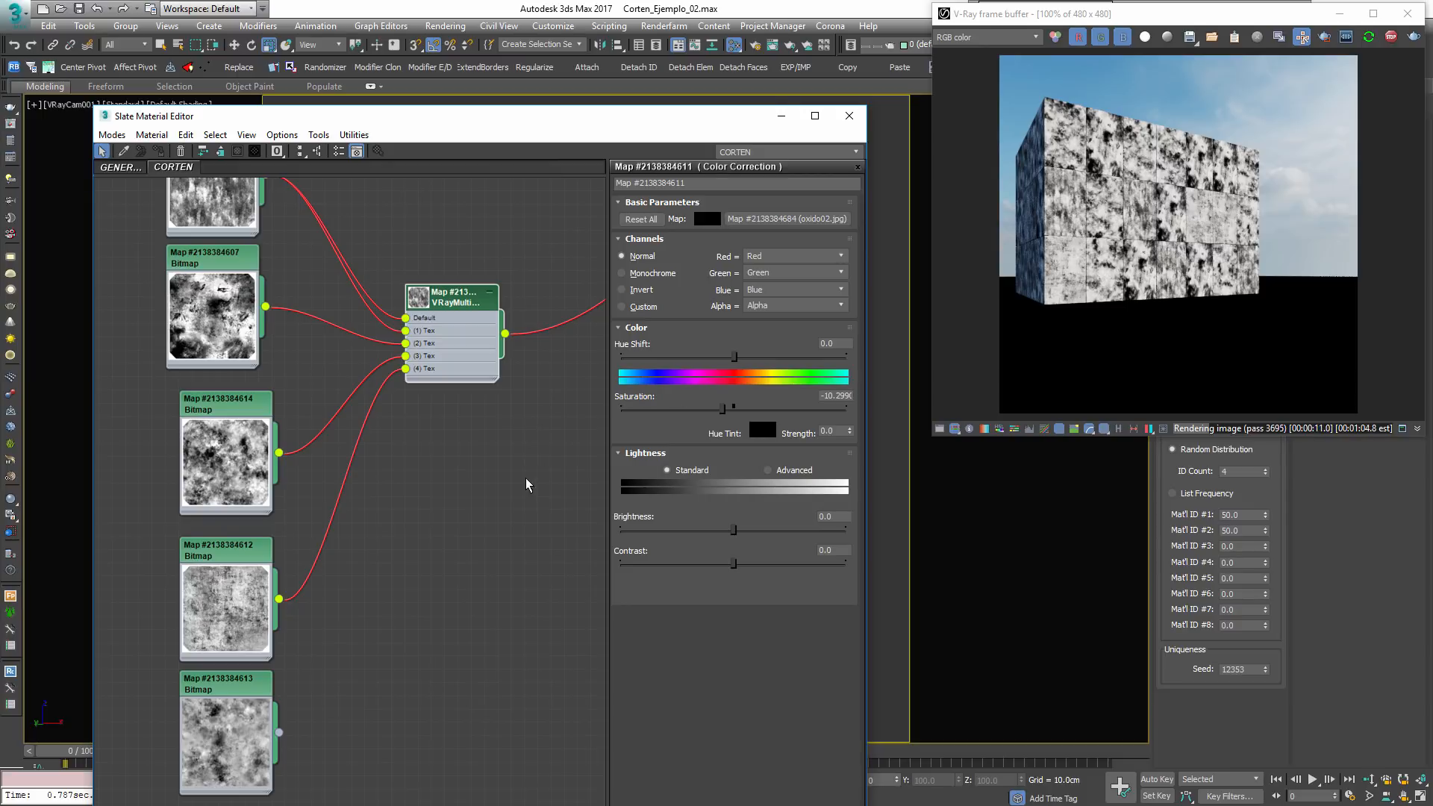
Shift the mask VRayMultiSubTex closer to its bitmaps and add a Composite map beside the diffuse VRayMultiSubTex
scroll(311, 560, "down", 5)
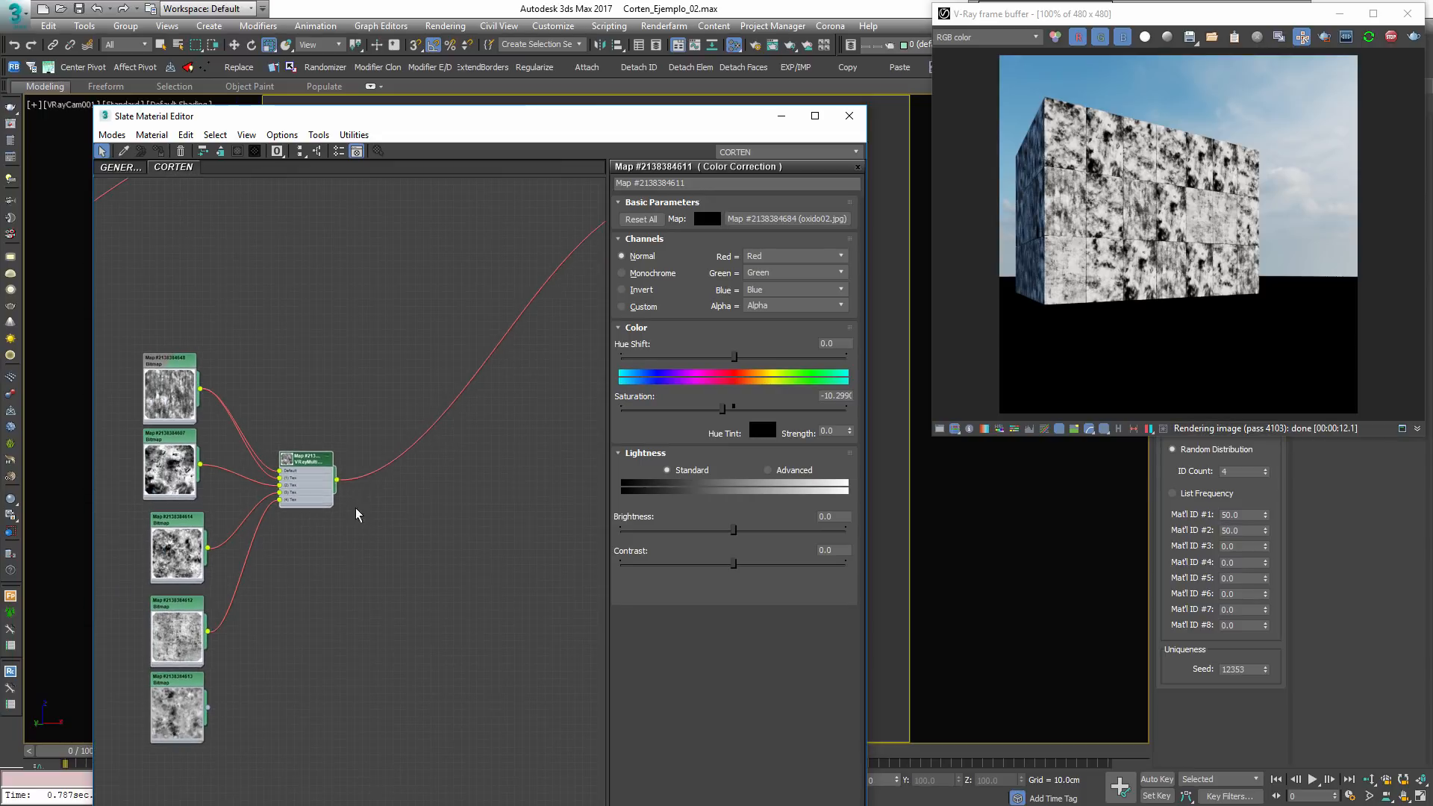
scroll(352, 412, "down", 4)
middle_click_drag(378, 379, 388, 441)
scroll(326, 516, "up", 2)
left_click_drag(364, 513, 240, 503)
right_click(443, 276)
mouse_move(456, 300)
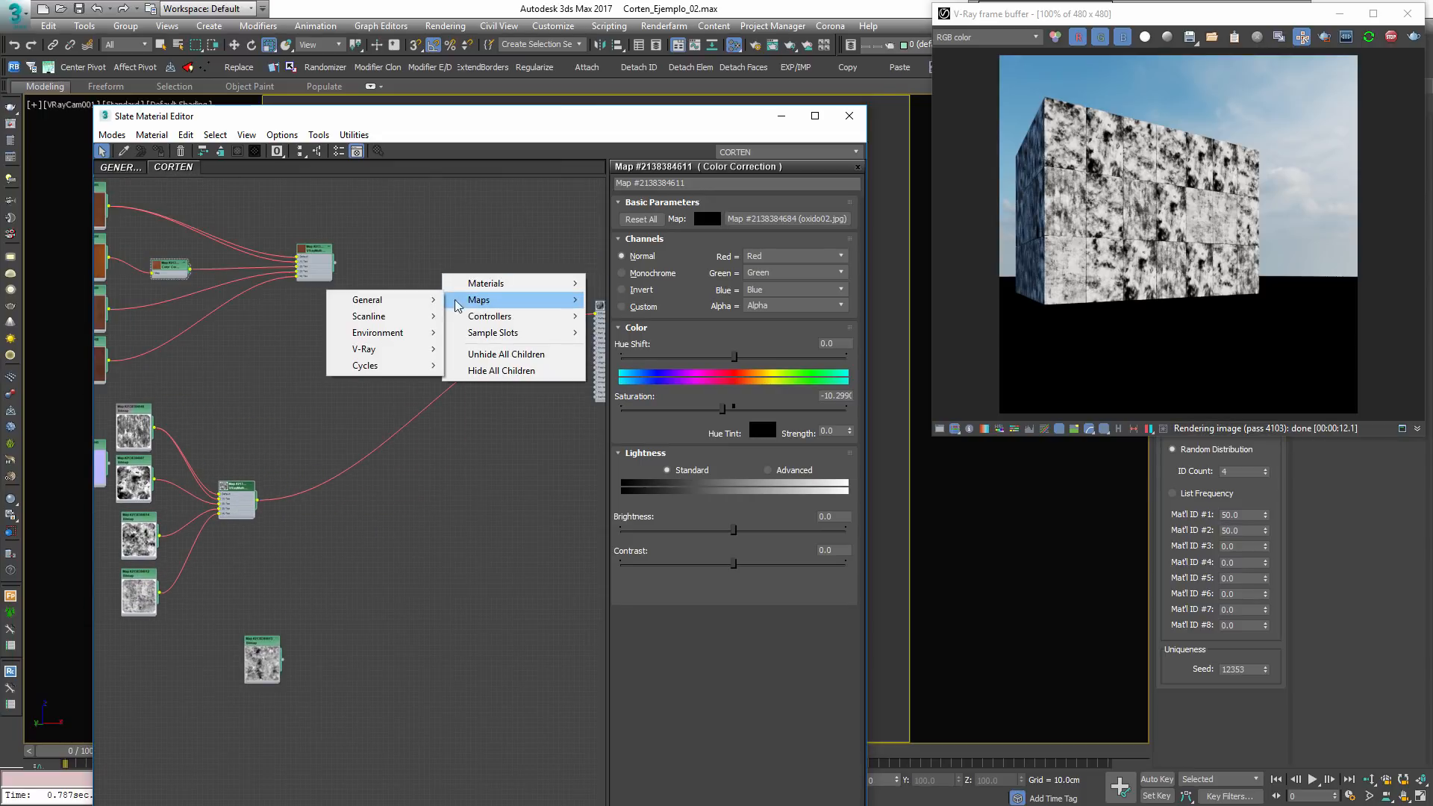
mouse_move(416, 311)
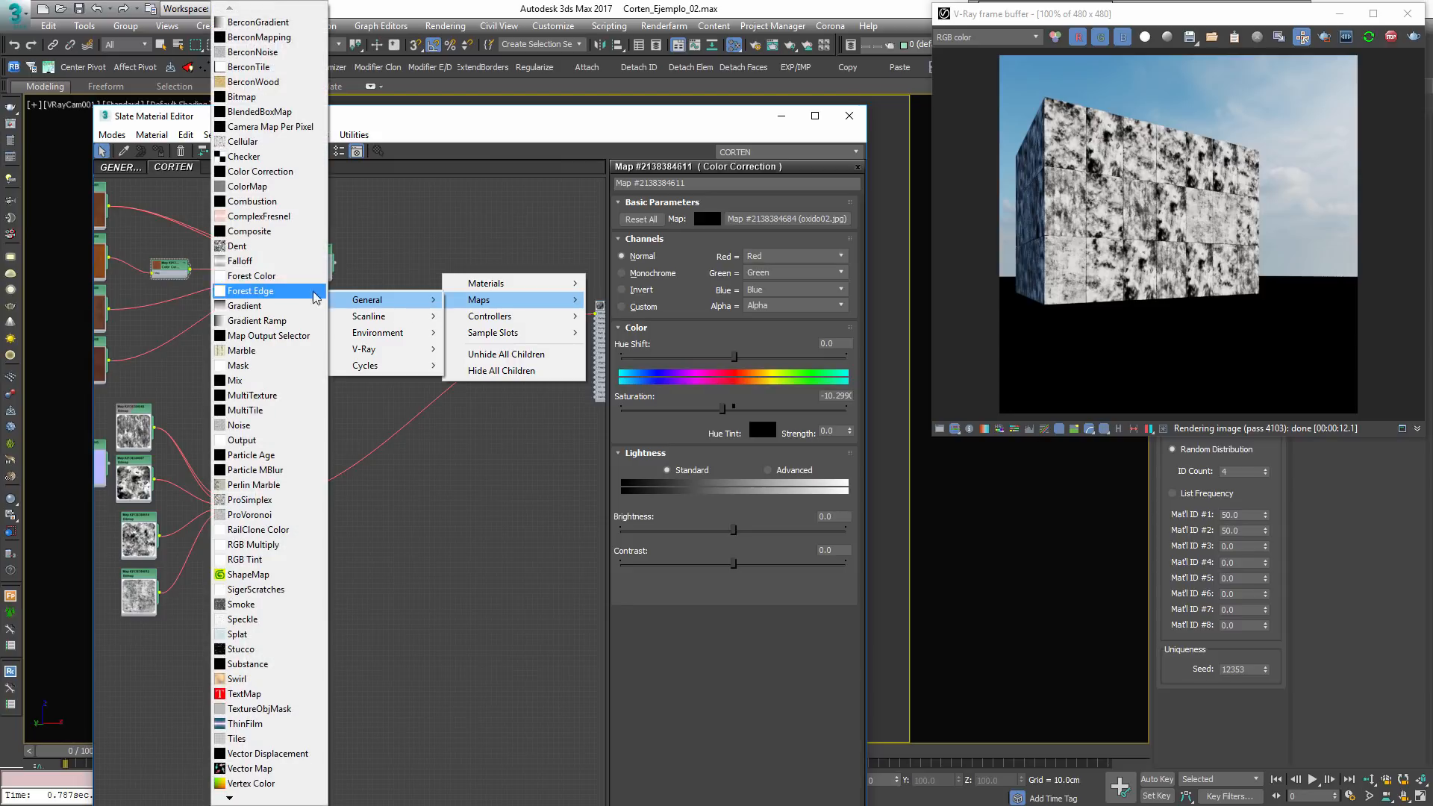
left_click(248, 230)
left_click_drag(467, 250, 448, 295)
Connect the diffuse VRayMultiSubTex to the Composite's Layer 1, enlarge the Composite preview and open its parameters
scroll(256, 226, "up", 1)
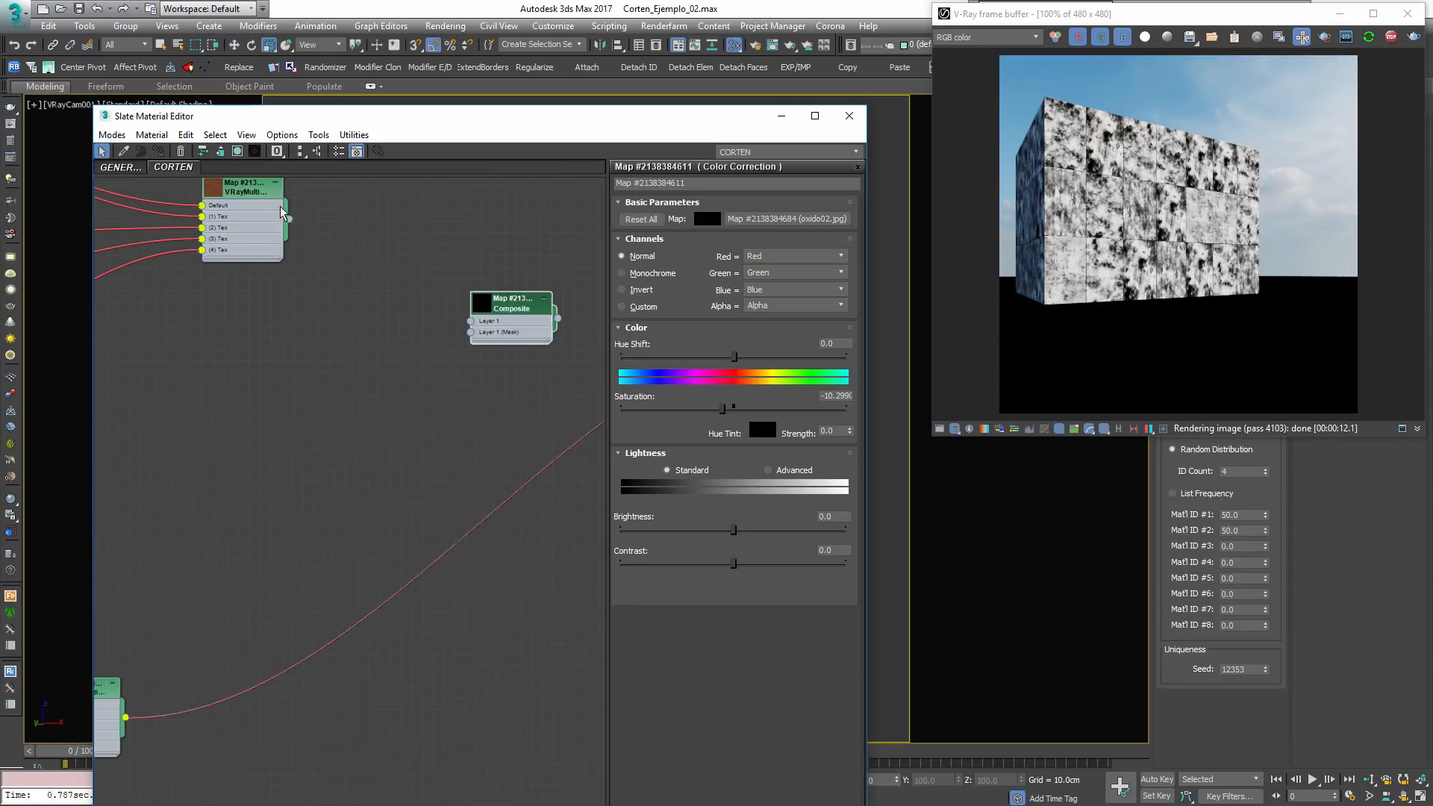
left_click_drag(289, 219, 500, 198)
double_click(480, 304)
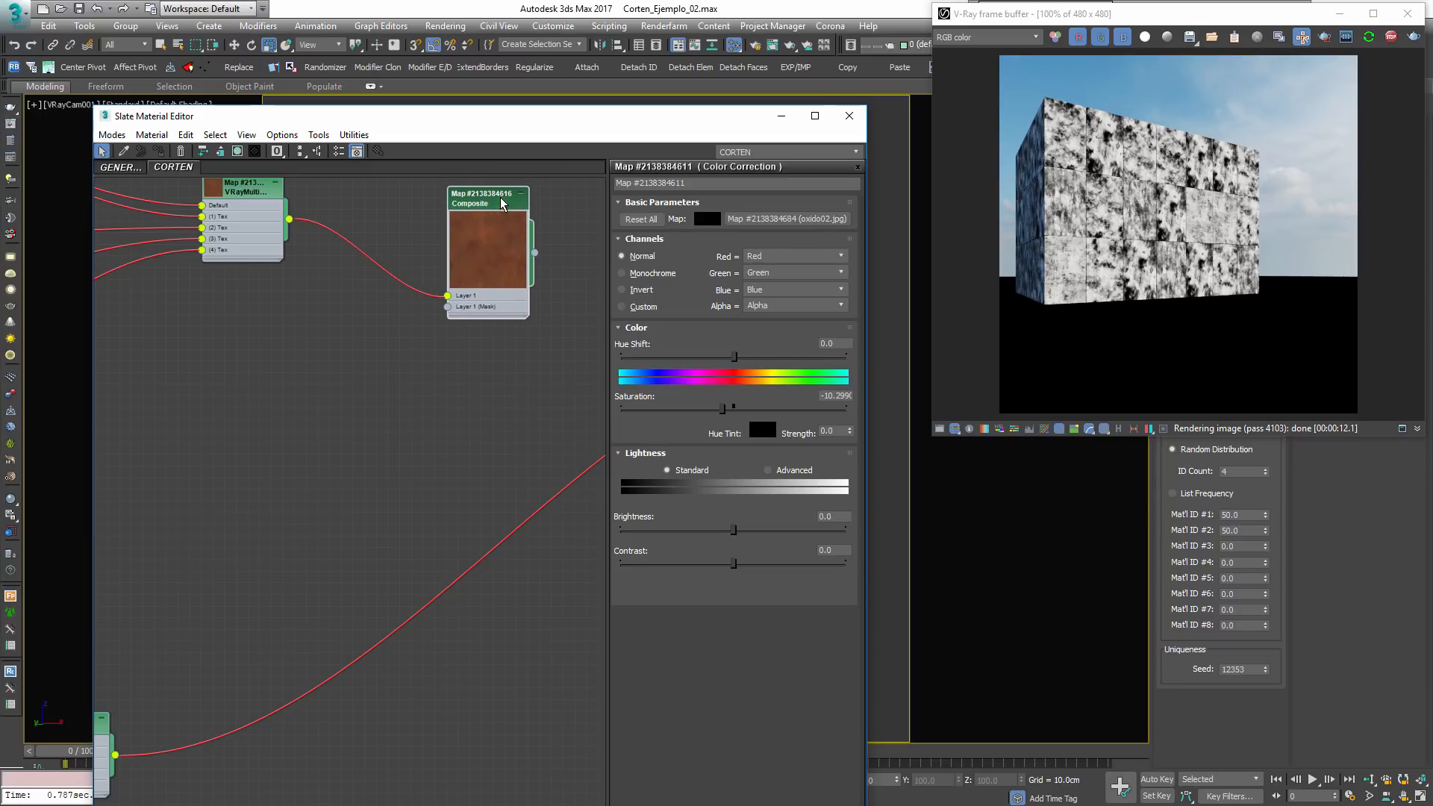
double_click(501, 198)
middle_click_drag(388, 318, 416, 414)
scroll(417, 415, "down", 3)
Add a second Color Correction map below the diffuse VRayMultiSubTex and feed it with the Corten03_diffuse bitmap
right_click(359, 442)
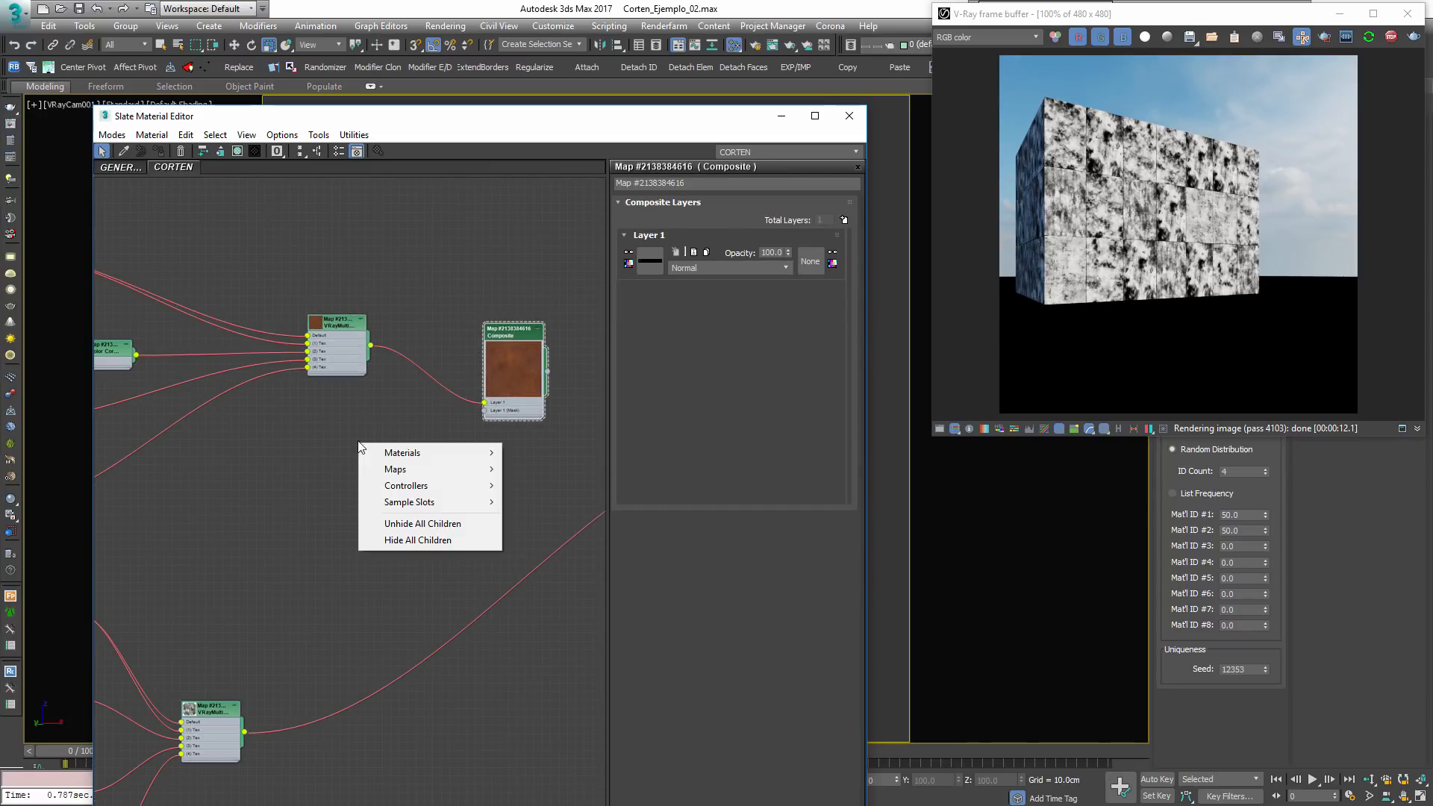
mouse_move(407, 468)
mouse_move(287, 469)
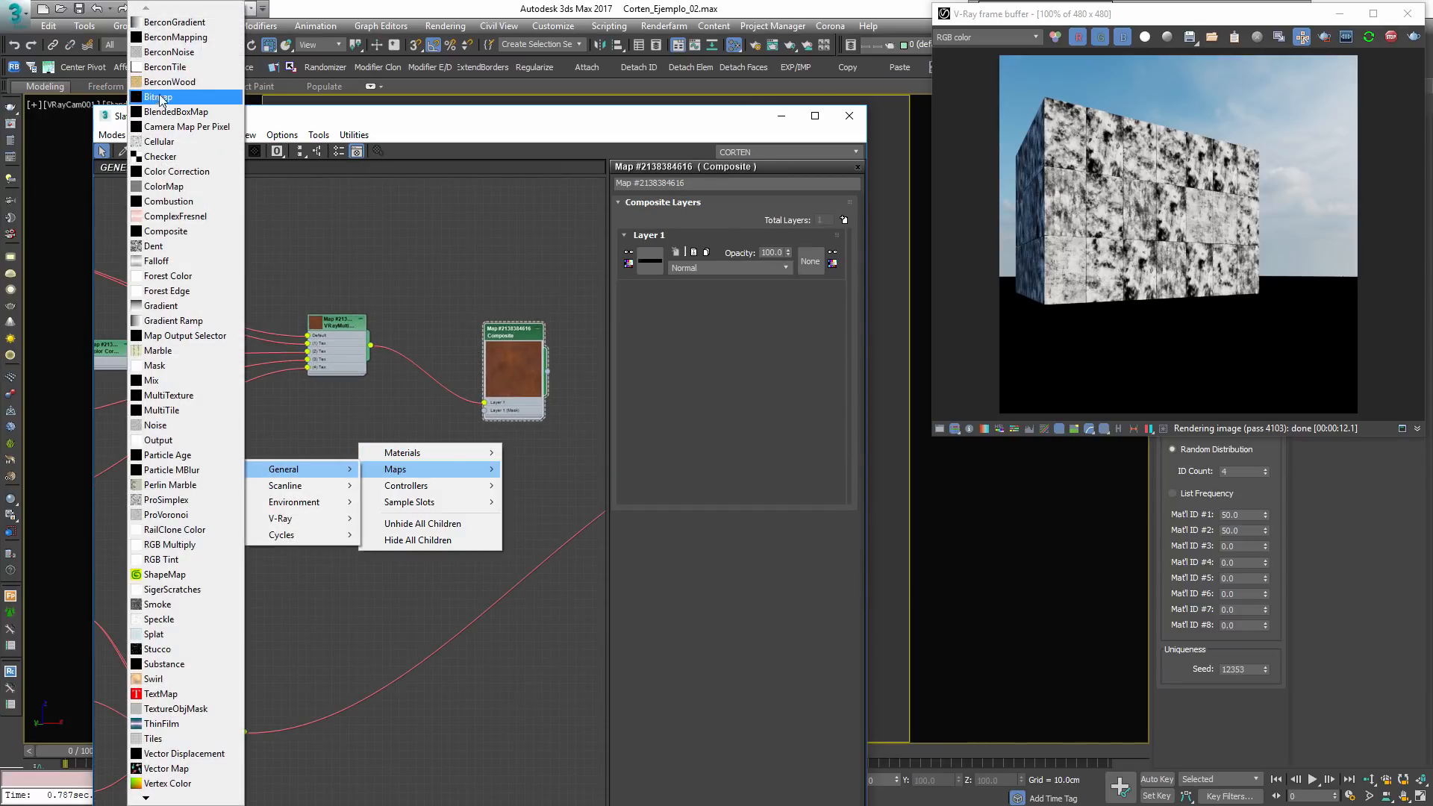
left_click(177, 170)
scroll(351, 445, "up", 2)
middle_click_drag(351, 445, 523, 513)
scroll(319, 526, "down", 2)
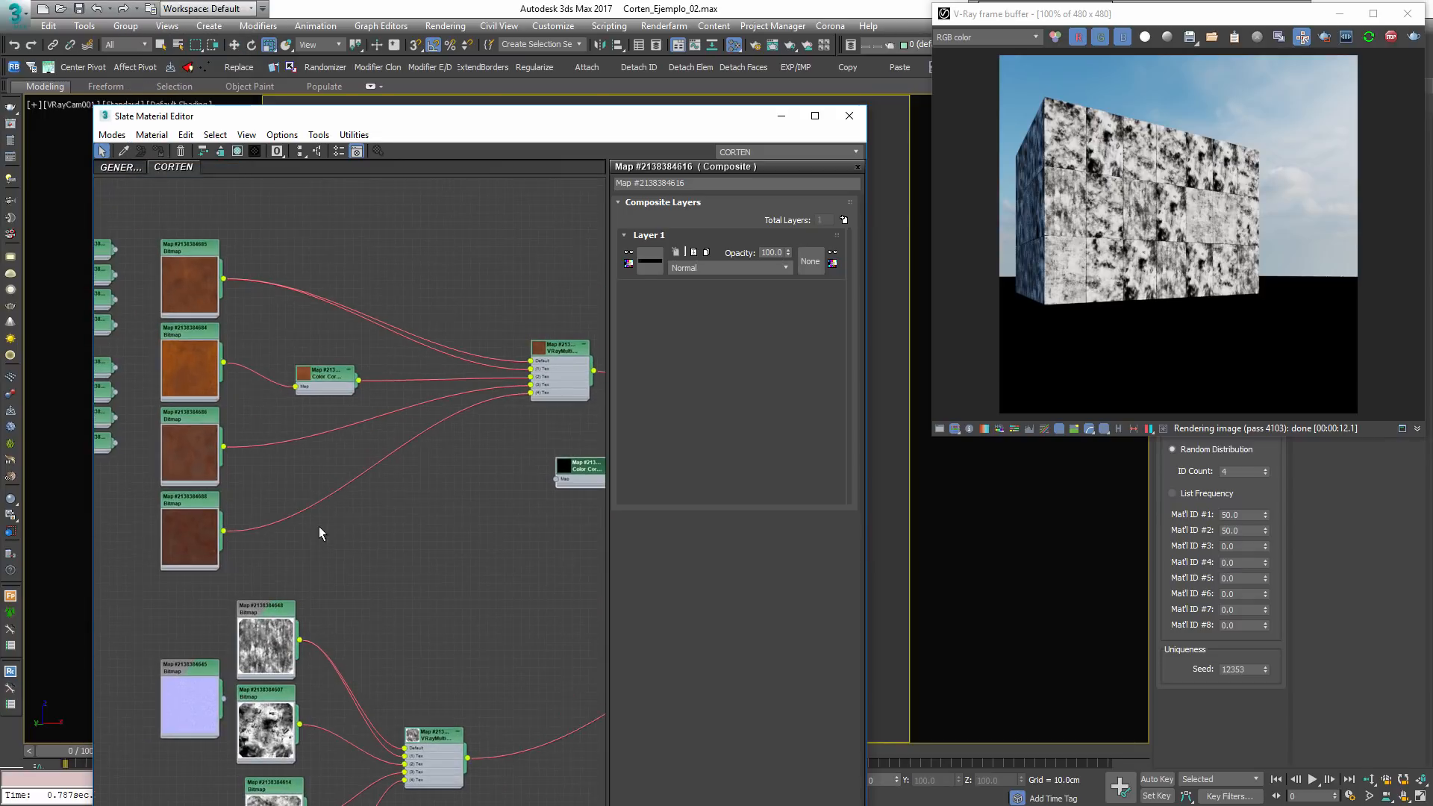
middle_click_drag(288, 502, 195, 363)
scroll(182, 412, "up", 1)
left_click_drag(195, 362, 558, 391)
scroll(570, 375, "up", 1)
middle_click_drag(570, 375, 267, 362)
scroll(338, 395, "up", 1)
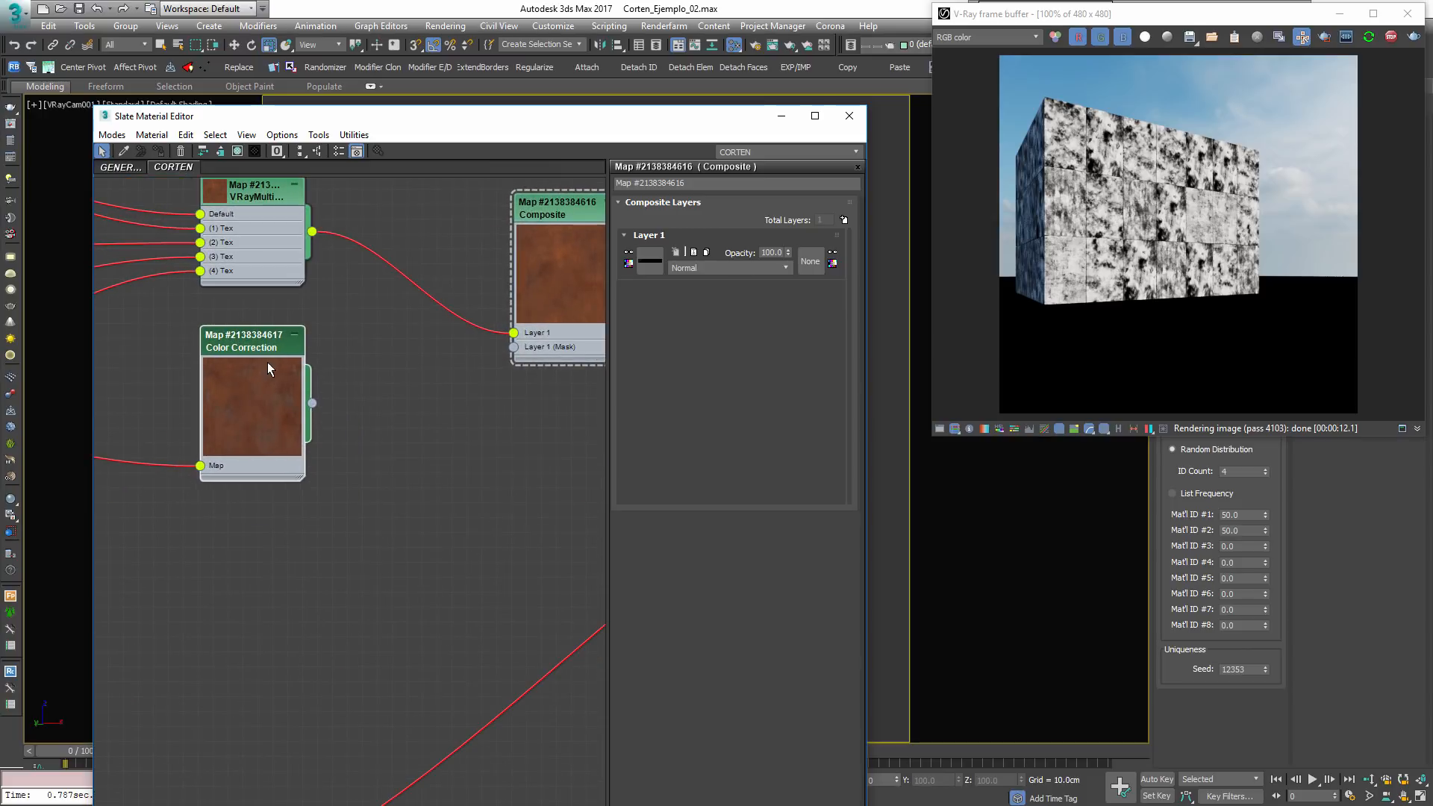
Set the Corten03 Color Correction's saturation to about -48.17, its Advanced RGB gamma to 1.3, and fine-tune the hue shift
double_click(267, 338)
left_click_drag(709, 411, 676, 407)
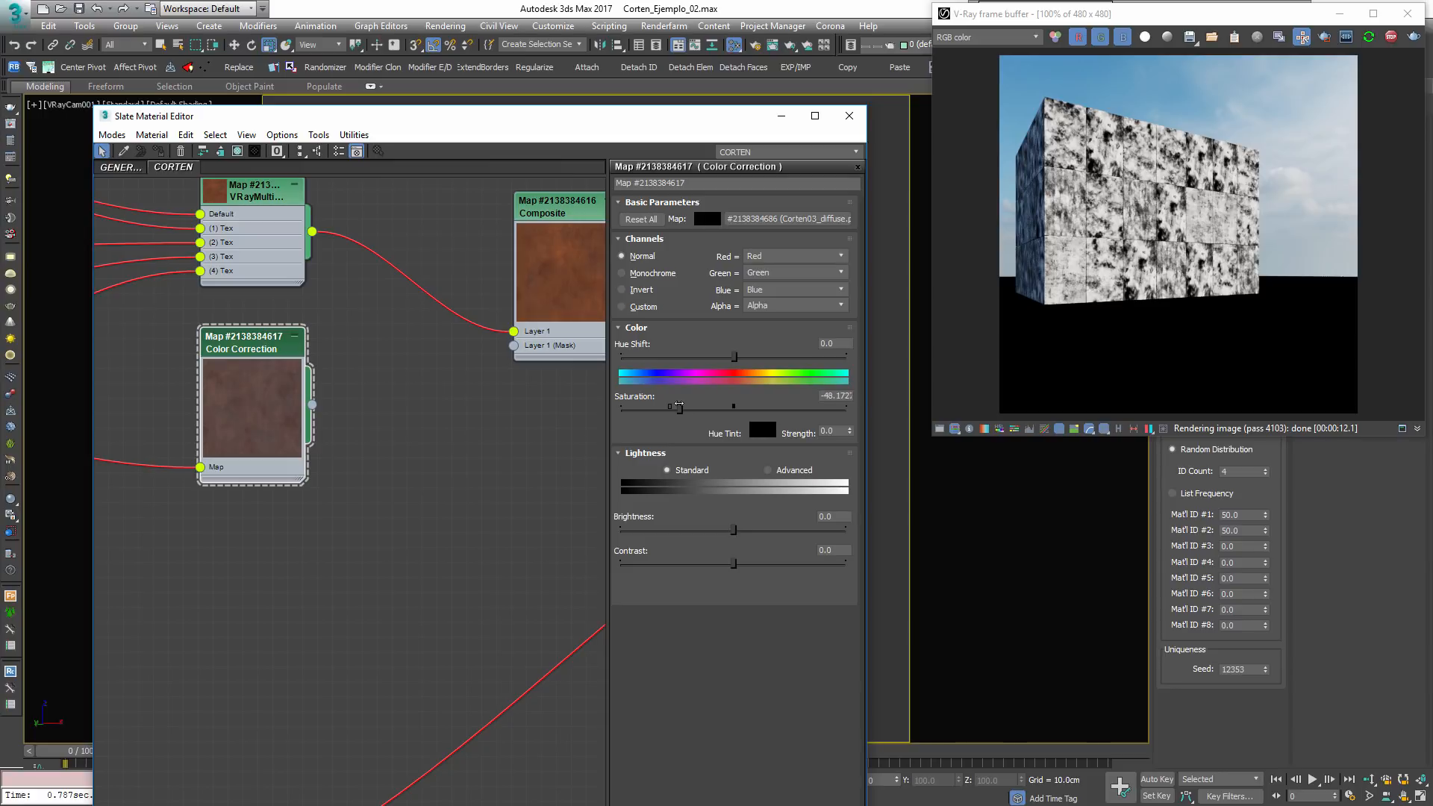
left_click(775, 473)
left_click_drag(731, 529, 640, 525)
type("1.3")
key("Return")
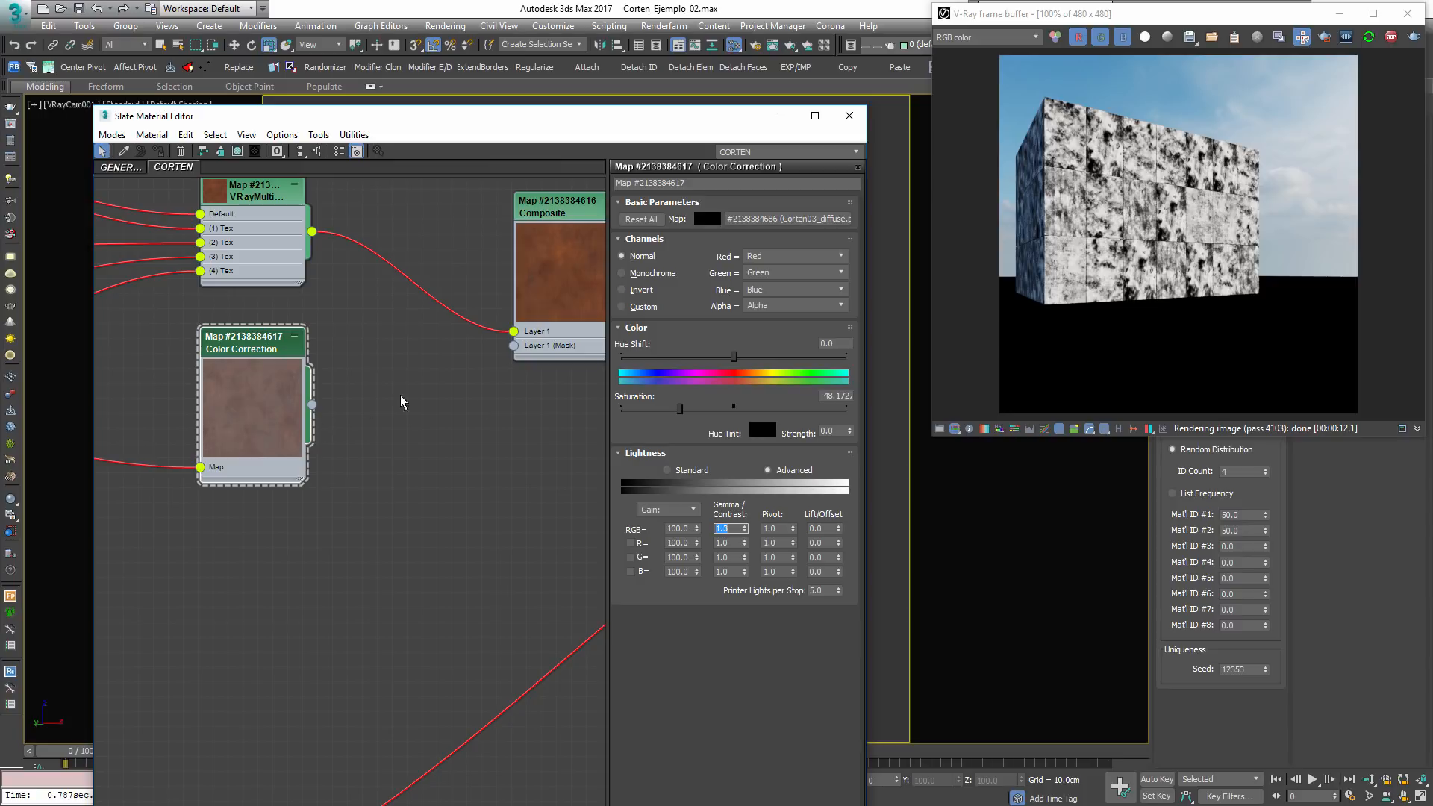
left_click_drag(729, 359, 736, 357)
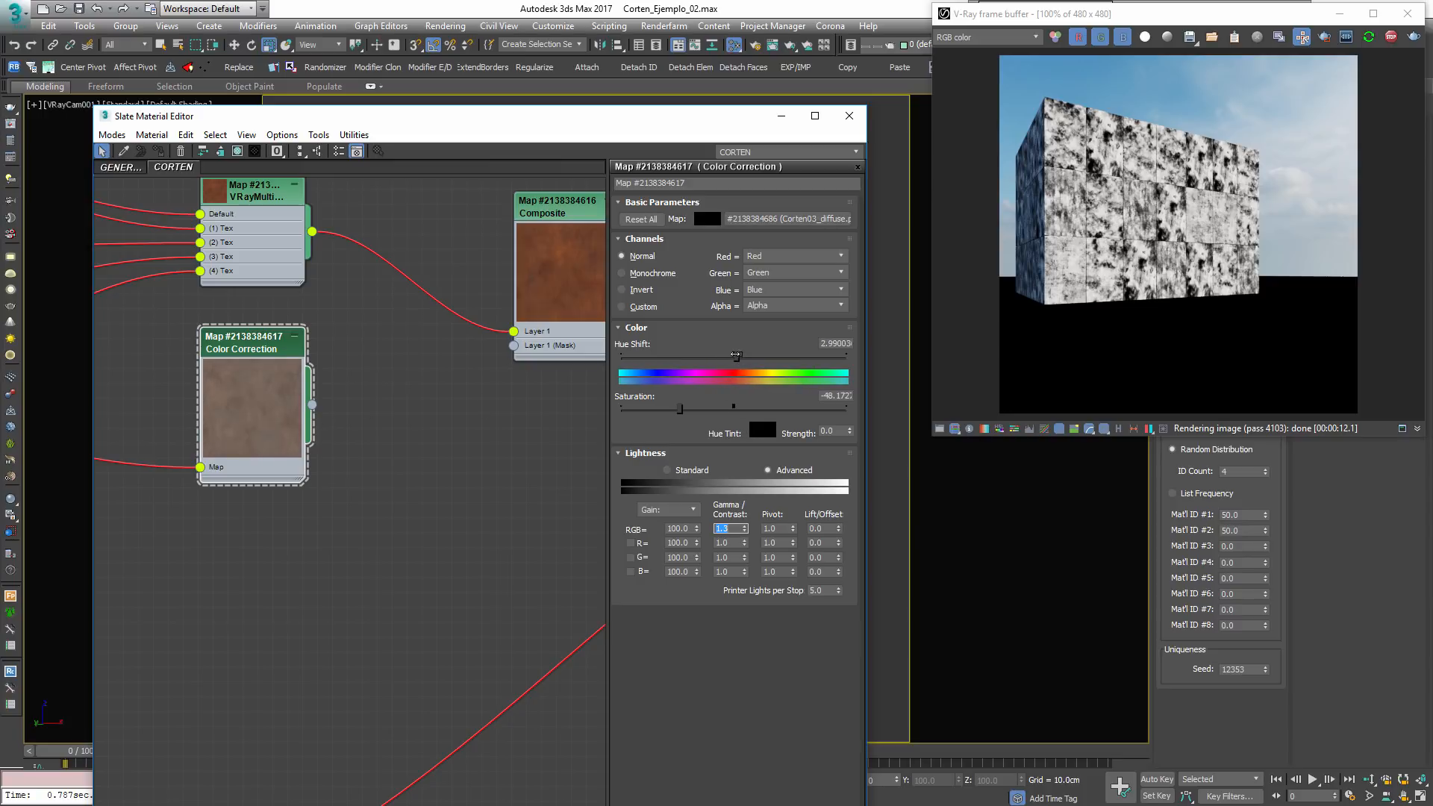
double_click(822, 343)
type("0036")
key("Return")
Add a second layer to the Composite map and connect the Corten03 Color Correction to Layer 2
scroll(423, 312, "down", 2)
double_click(477, 278)
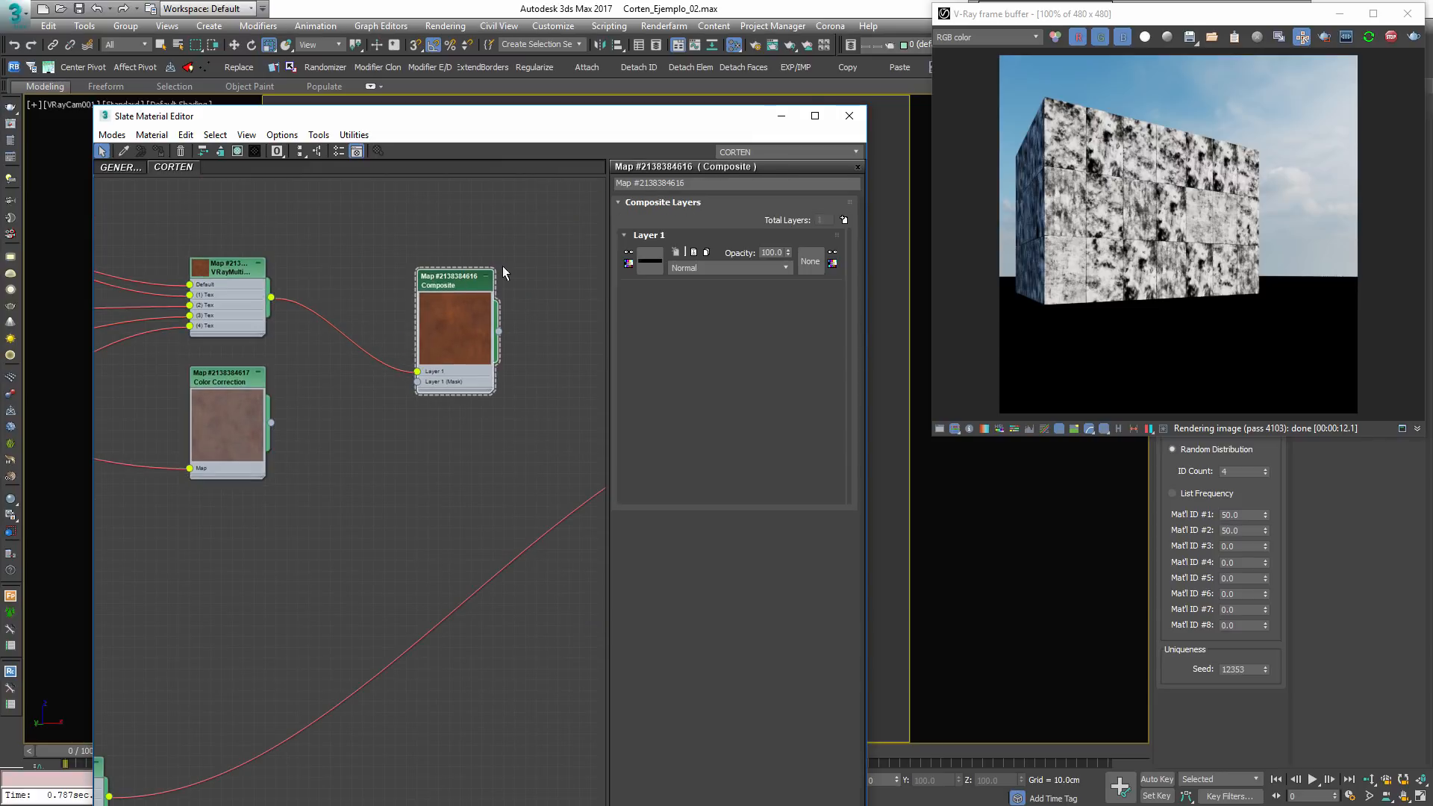
left_click(843, 219)
scroll(361, 416, "up", 2)
left_click_drag(241, 423, 428, 383)
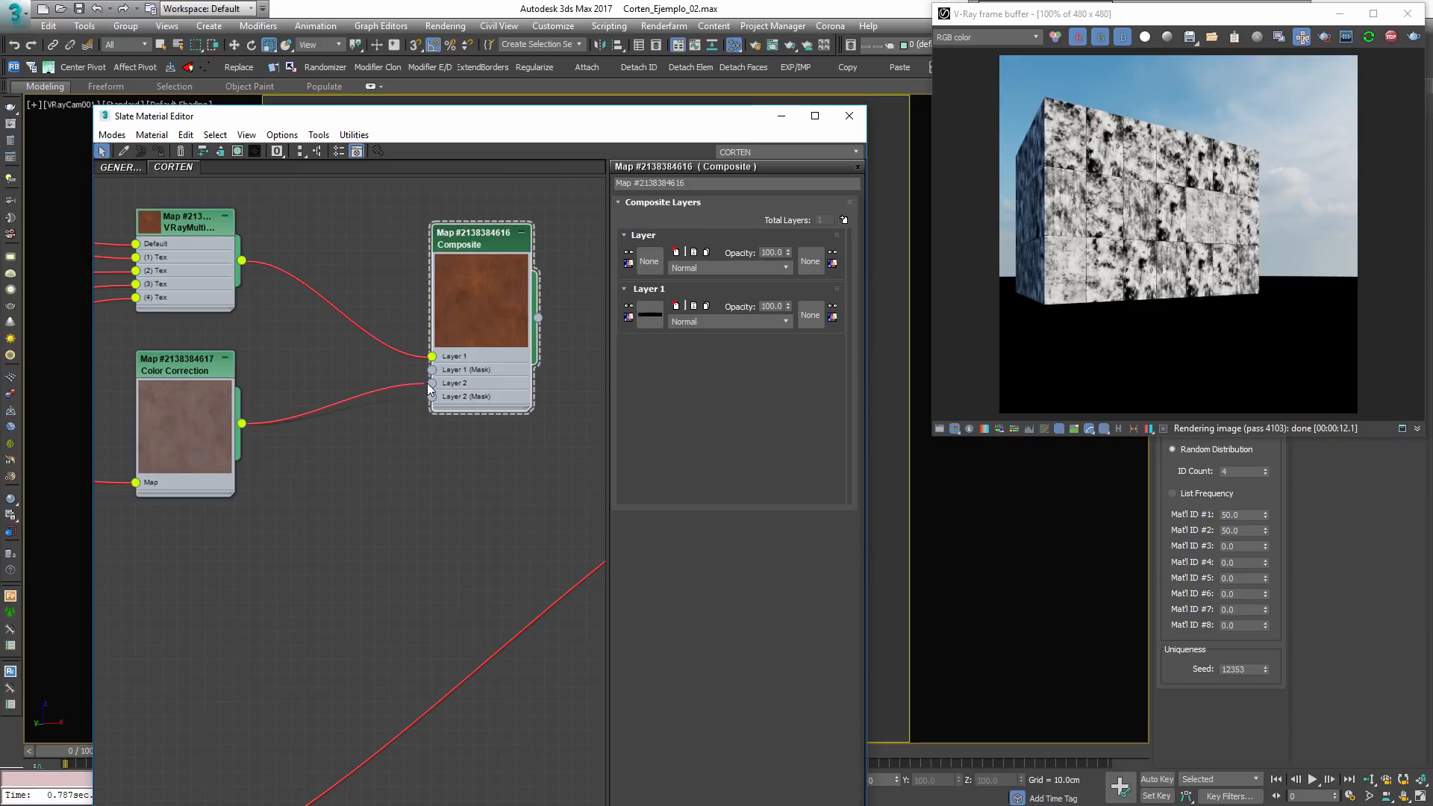
Connect the Composite map's output to the Diffuse map slot of the VRayMtl
scroll(312, 575, "down", 3)
scroll(314, 574, "down", 1)
middle_click_drag(441, 403, 176, 349)
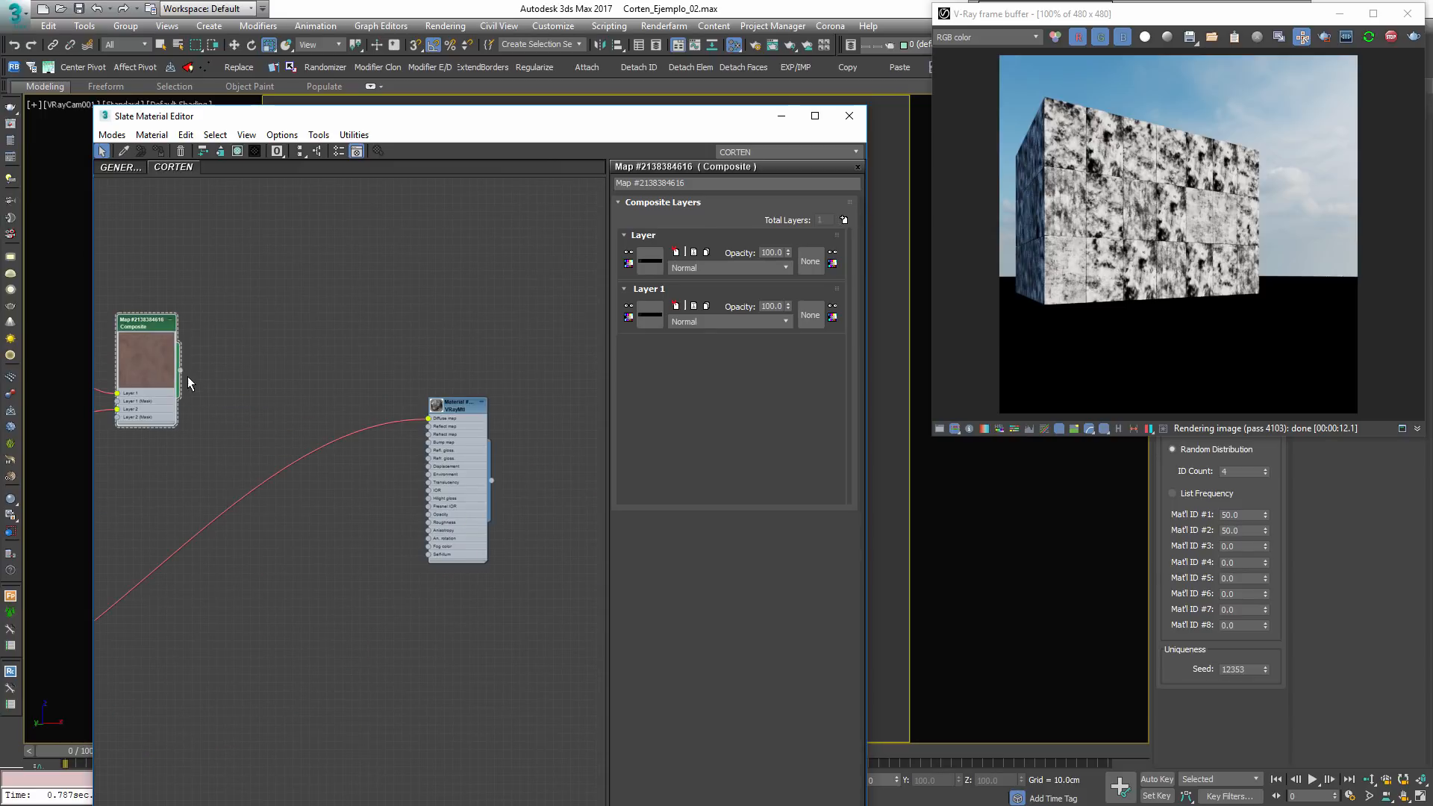
left_click_drag(181, 371, 428, 418)
Connect the mask VRayMultiSubTex to the Composite's Layer 2 mask and inspect the blended panels up close in the render
middle_click_drag(288, 511, 538, 470)
middle_click_drag(123, 652, 250, 641)
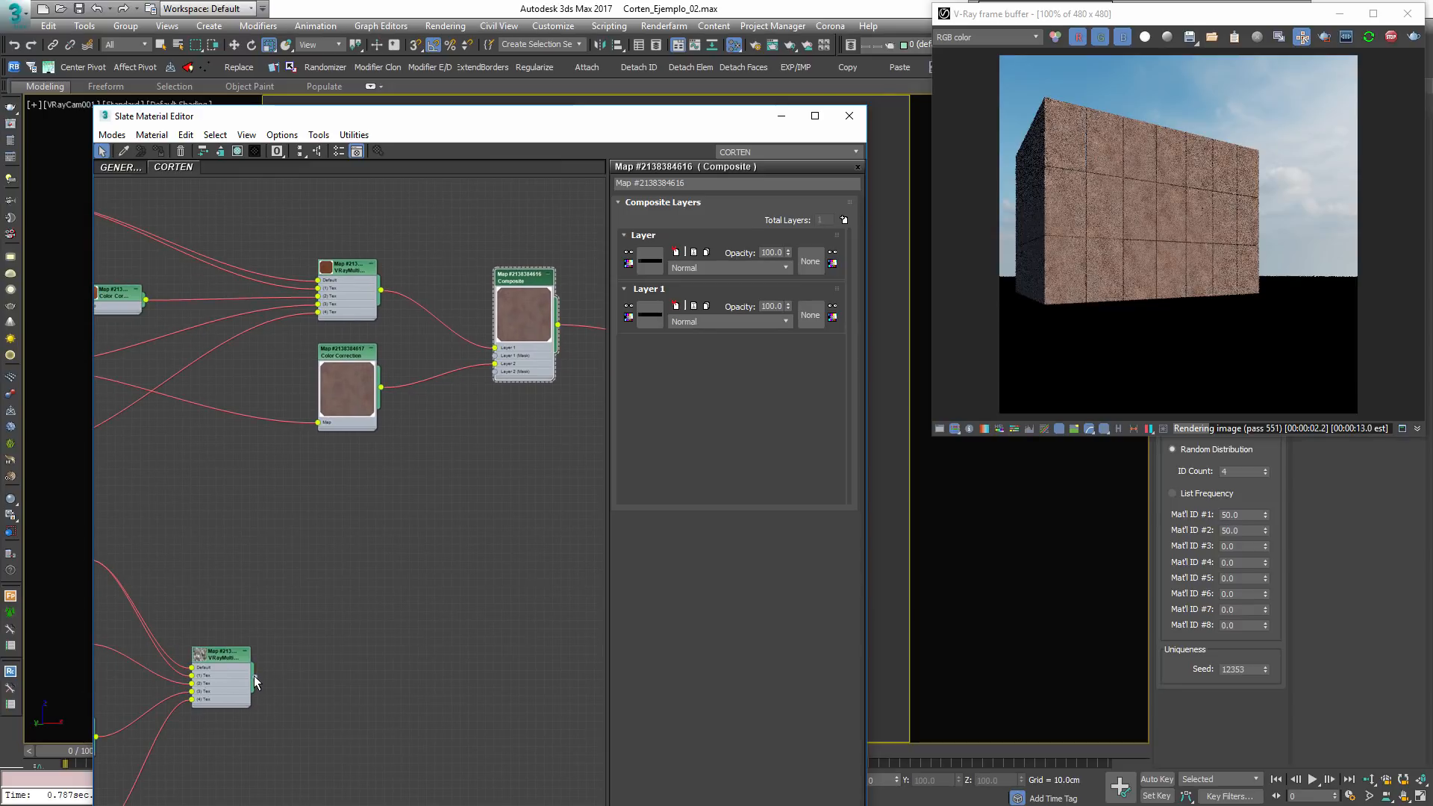
left_click_drag(255, 676, 495, 371)
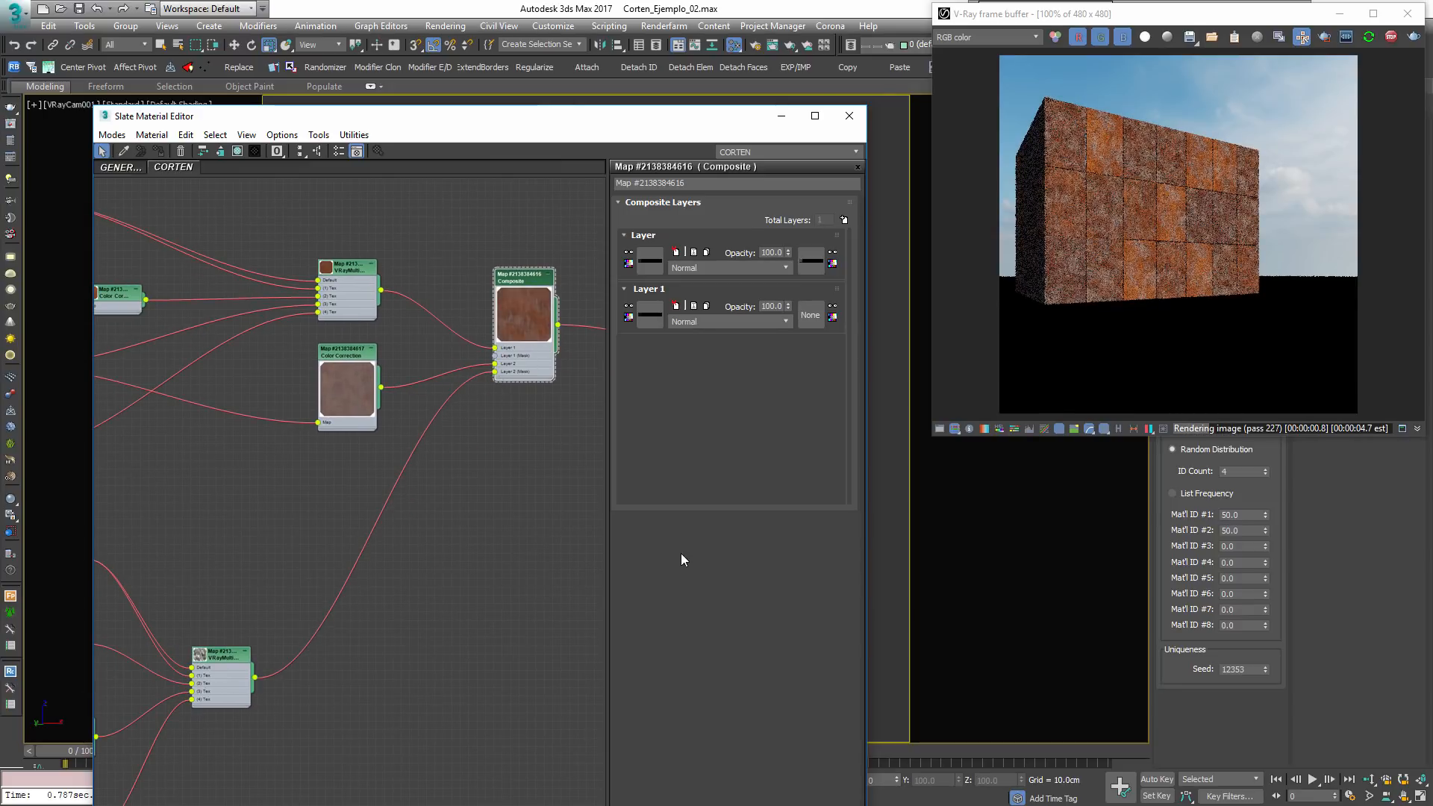
scroll(1032, 217, "up", 2)
scroll(1084, 245, "down", 1)
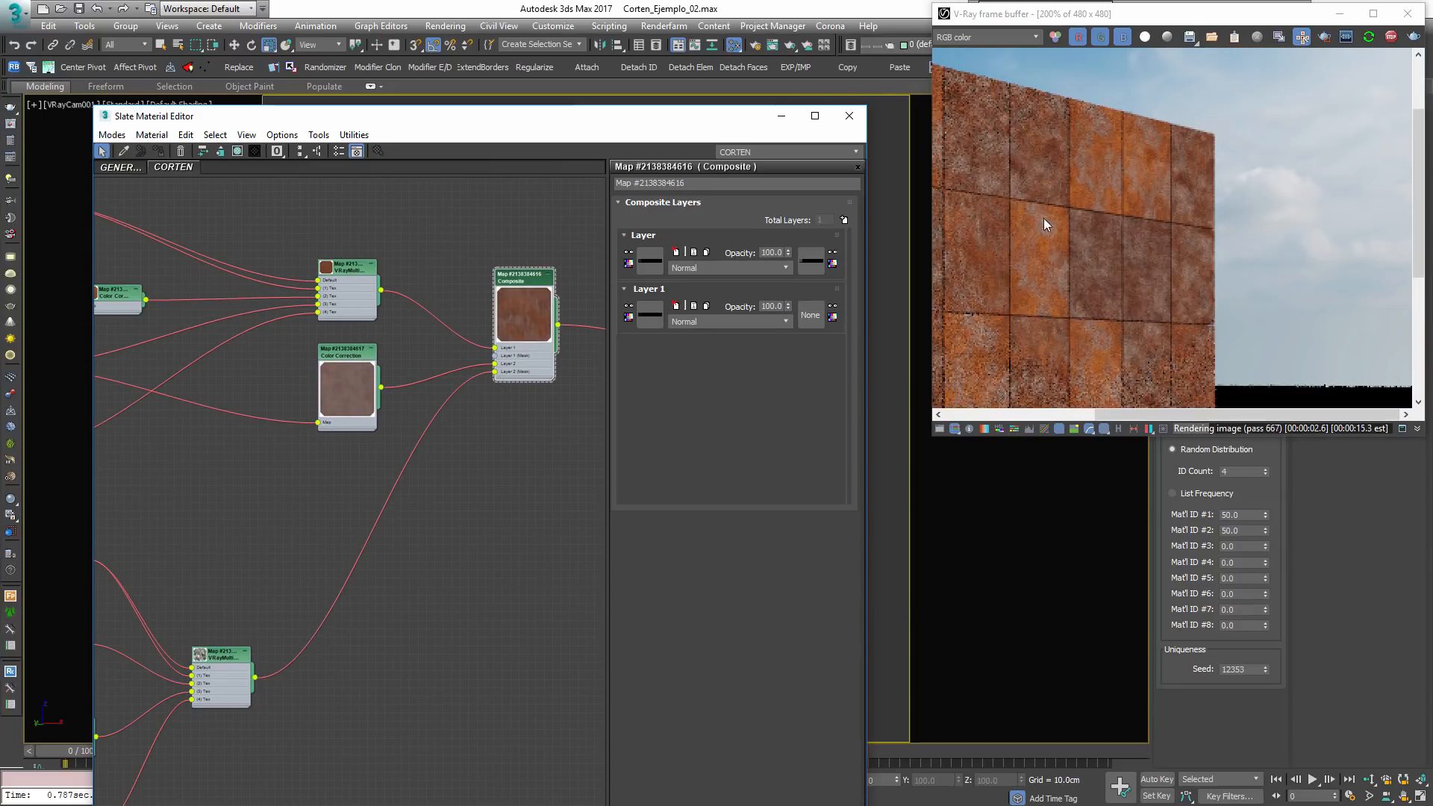
middle_click_drag(1043, 218, 1130, 164)
scroll(1049, 136, "down", 1)
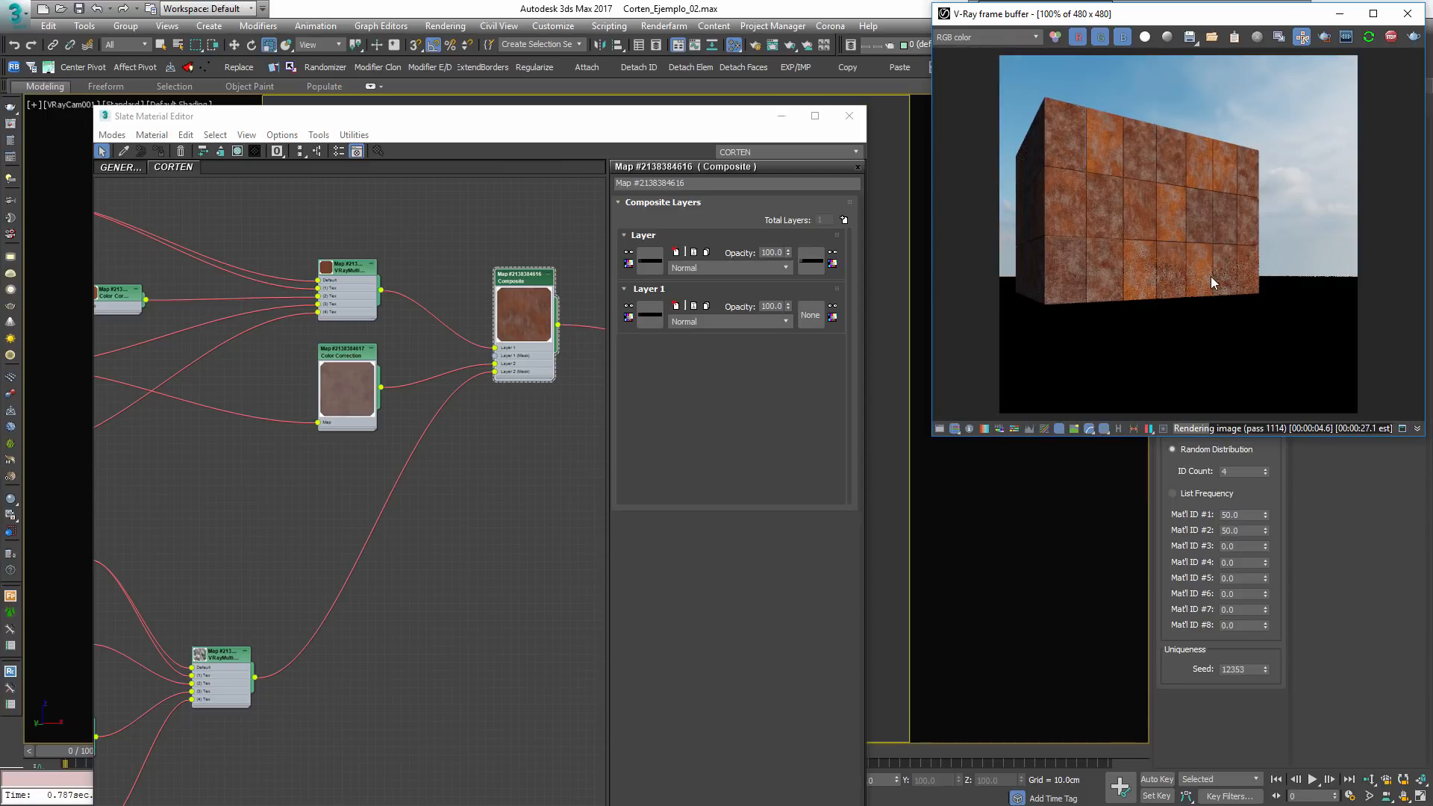
Add an Output map and insert it between the mask VRayMultiSubTex and the Composite's Layer 2 mask
right_click(436, 531)
mouse_move(468, 559)
mouse_move(356, 558)
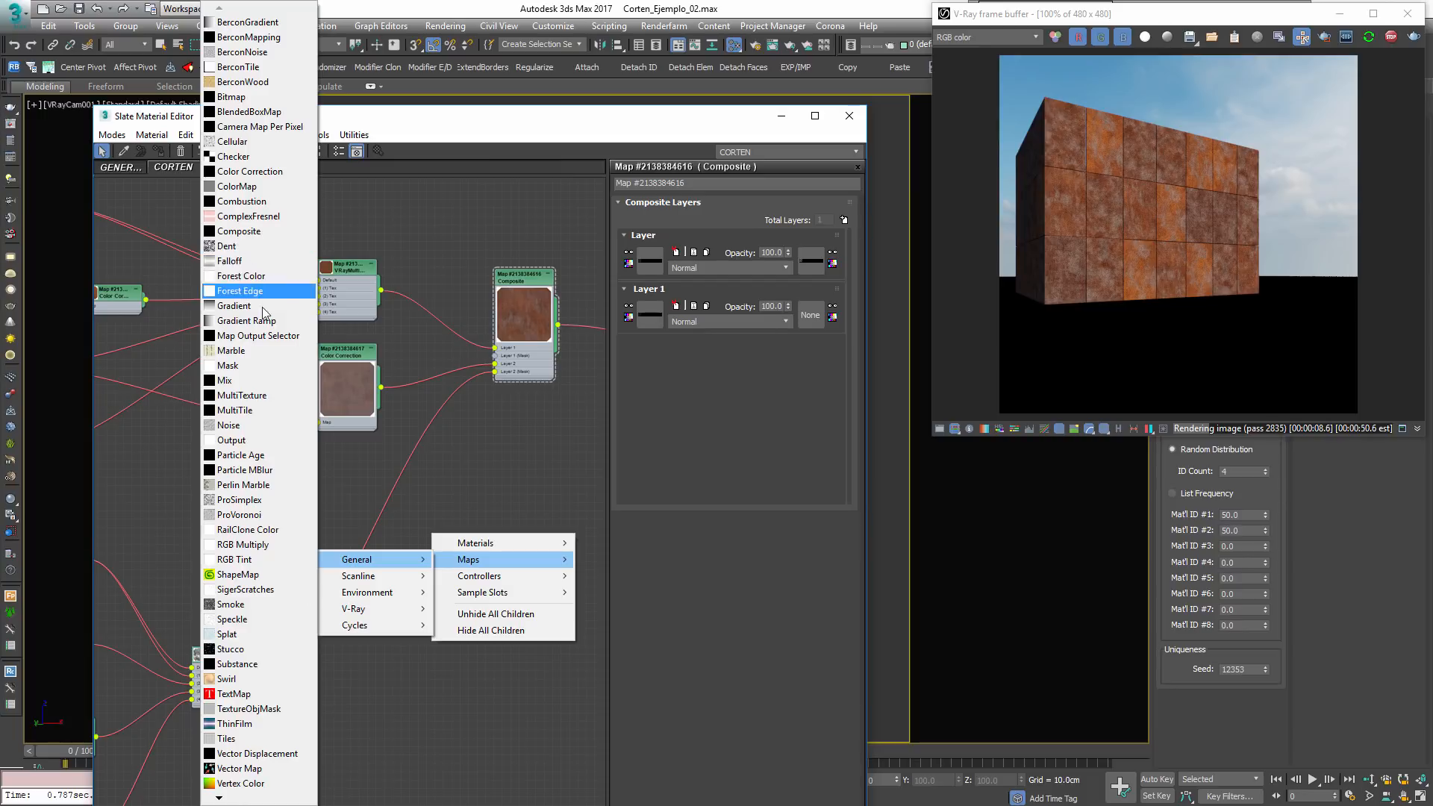
left_click(231, 439)
scroll(241, 690, "up", 1)
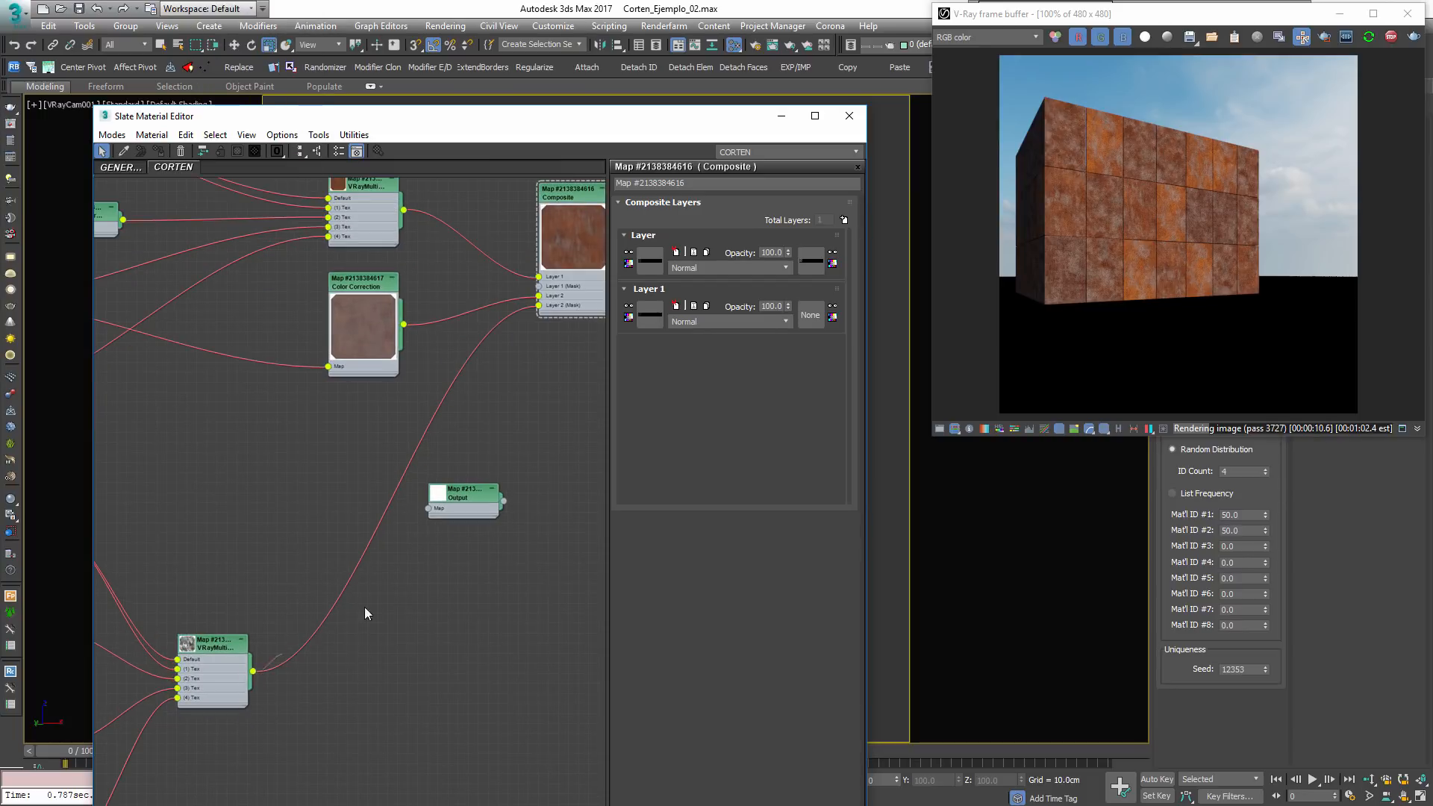
left_click_drag(364, 607, 539, 306)
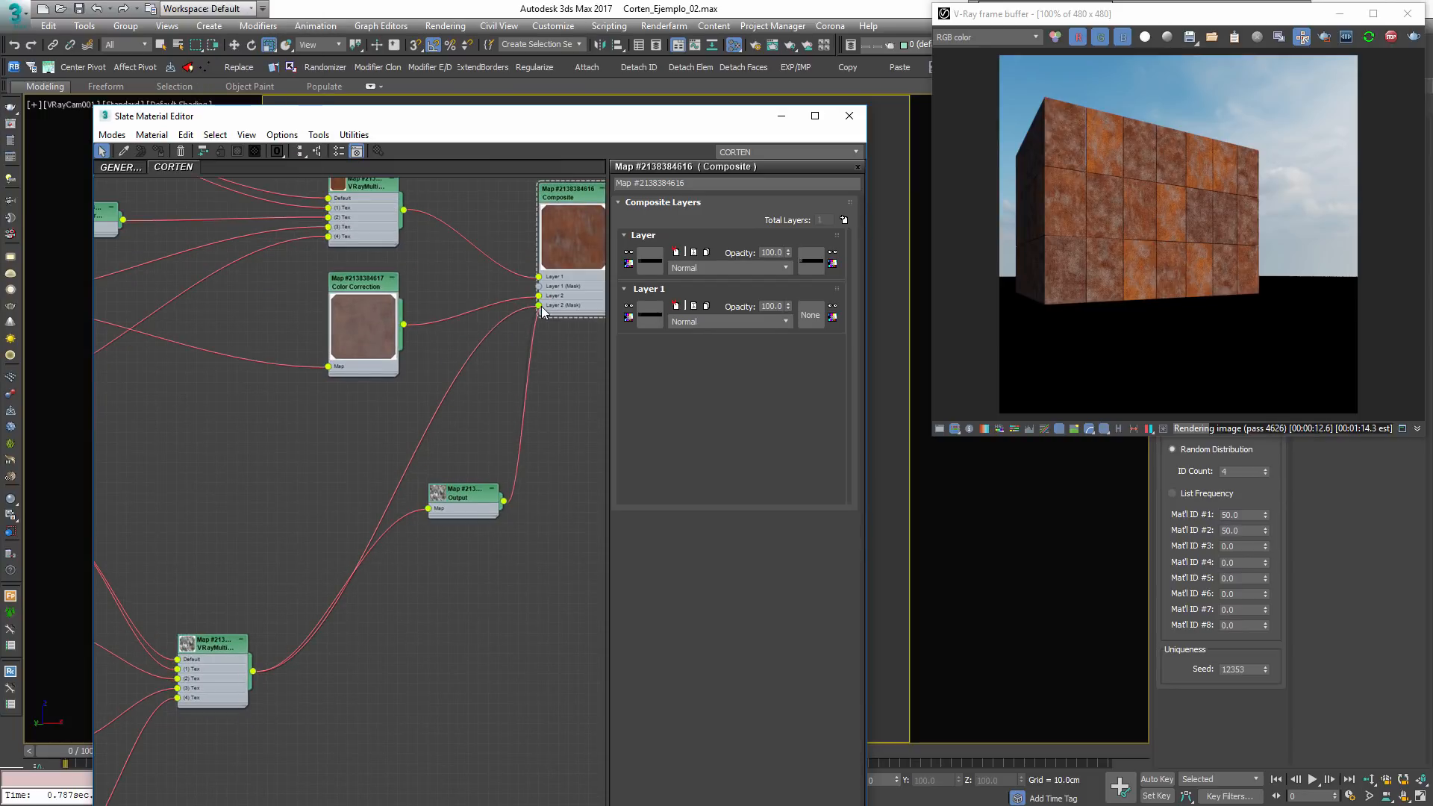
Enlarge the Output map's preview, shift the node toward the mask VRayMultiSubTex and enable its color map
double_click(440, 494)
left_click_drag(471, 495, 433, 459)
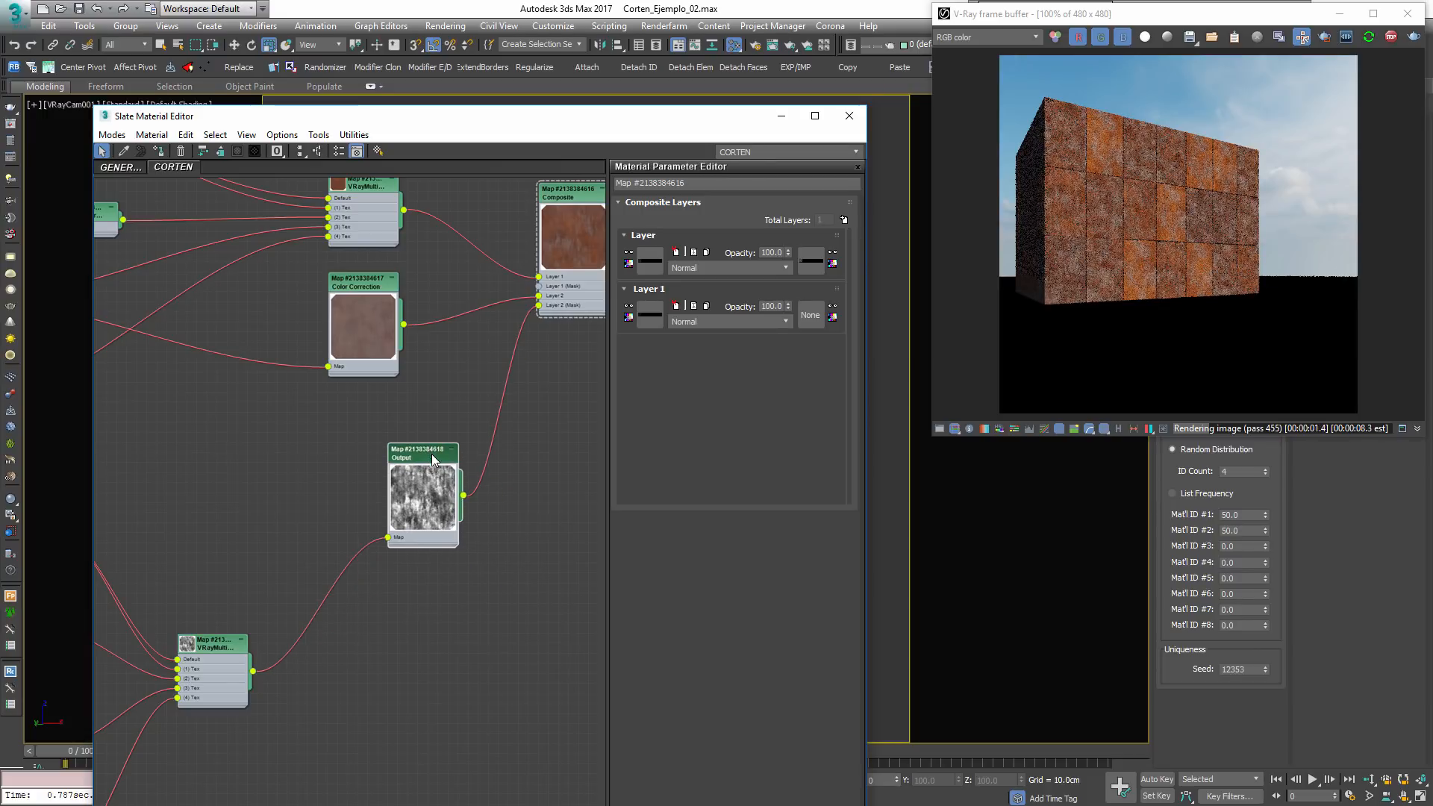
double_click(434, 459)
left_click(620, 345)
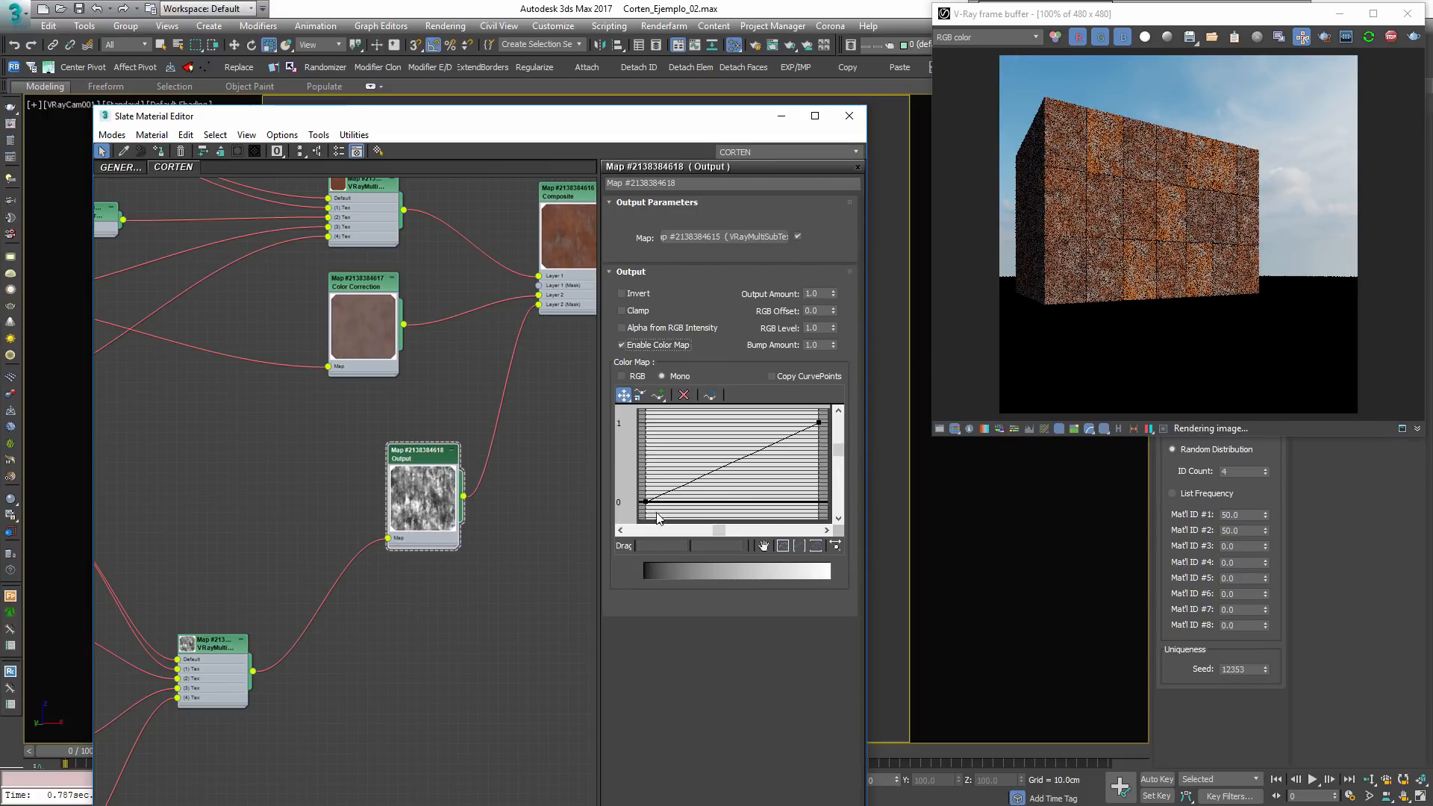
Try raising the start point of the Output color curve to about 0.667, and reset it to 0
left_click_drag(645, 502, 632, 446)
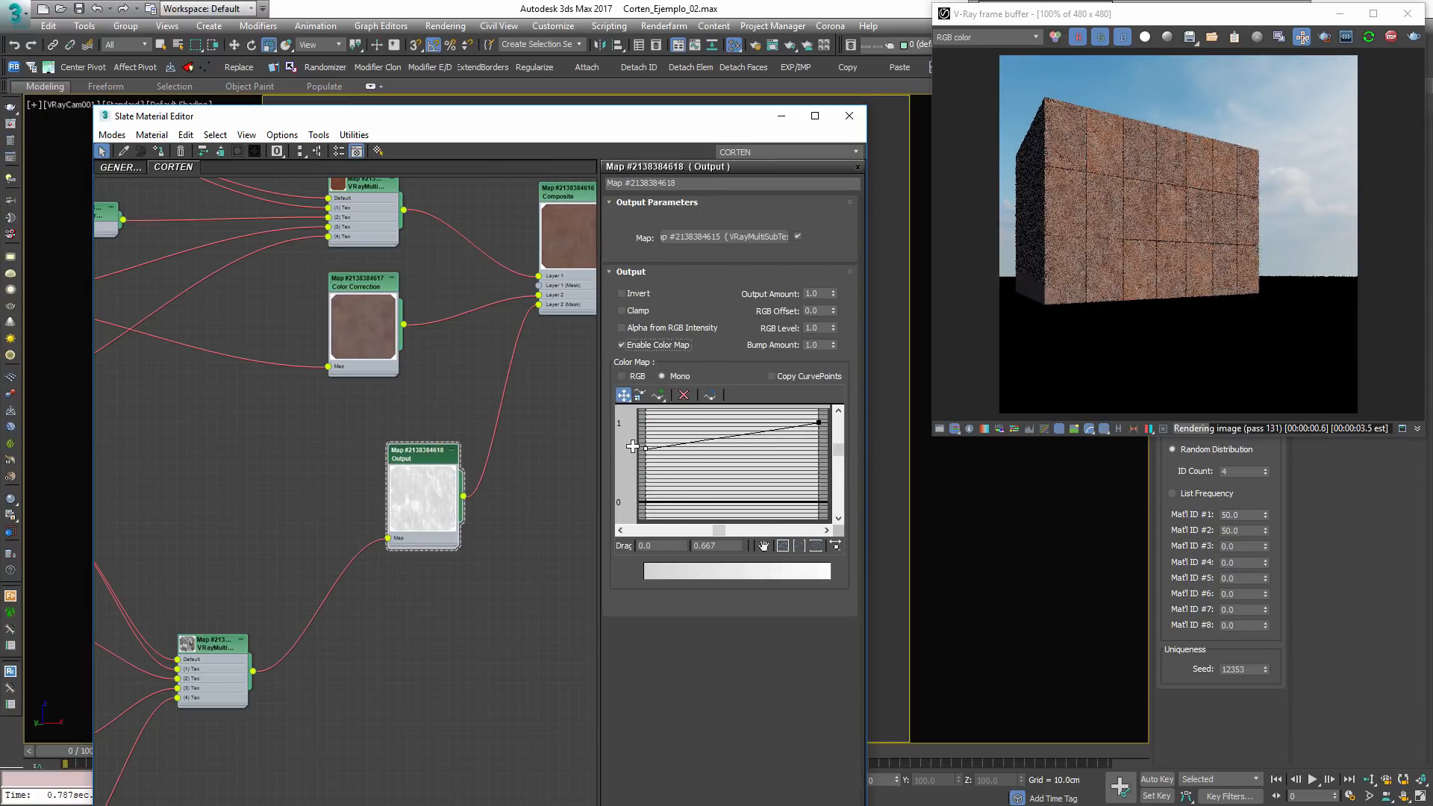
double_click(714, 546)
type("0")
key("Return")
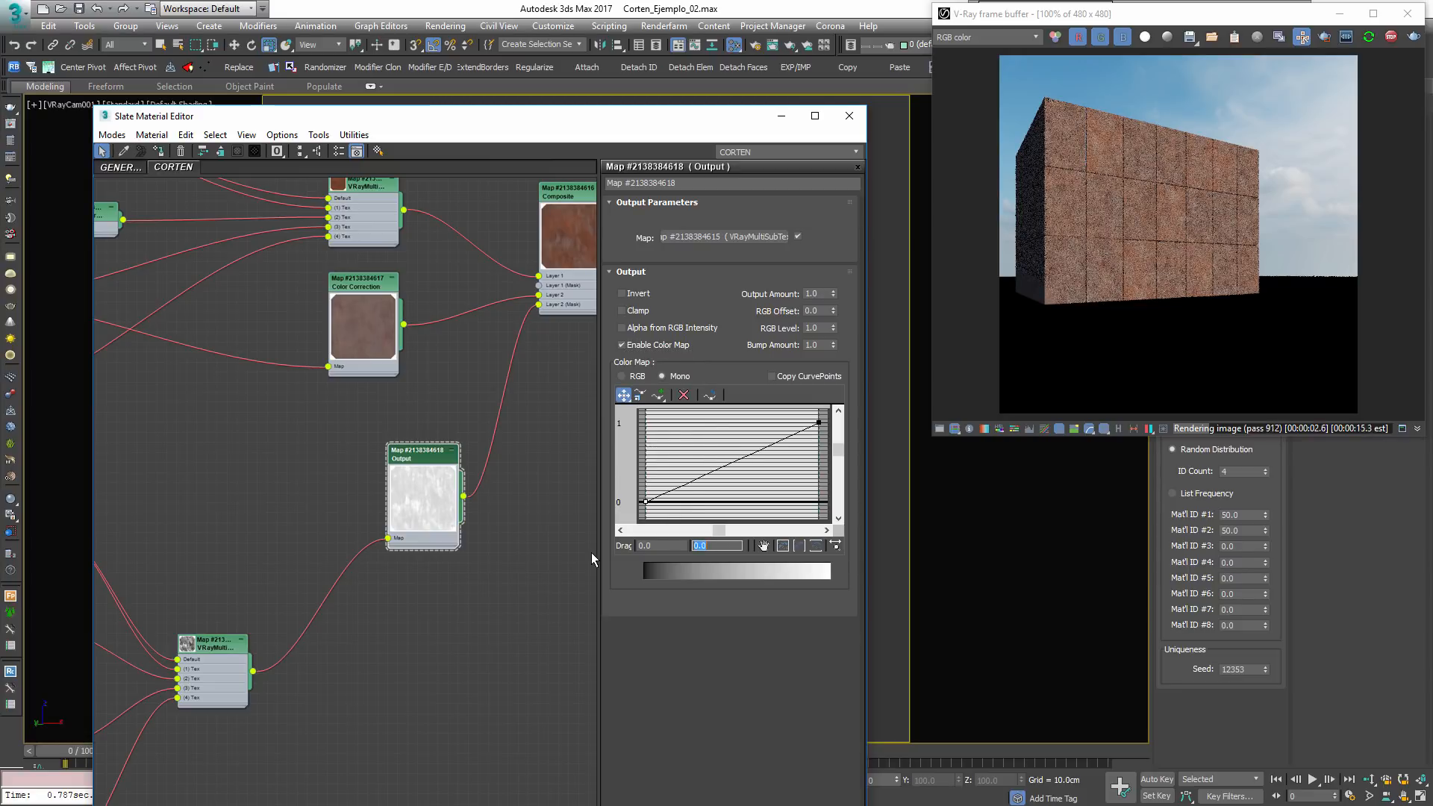
Lower the end point of the Output color curve to about 0.483 and inspect the softened mask on the rendered panels
left_click_drag(818, 423, 819, 466)
scroll(1140, 163, "up", 2)
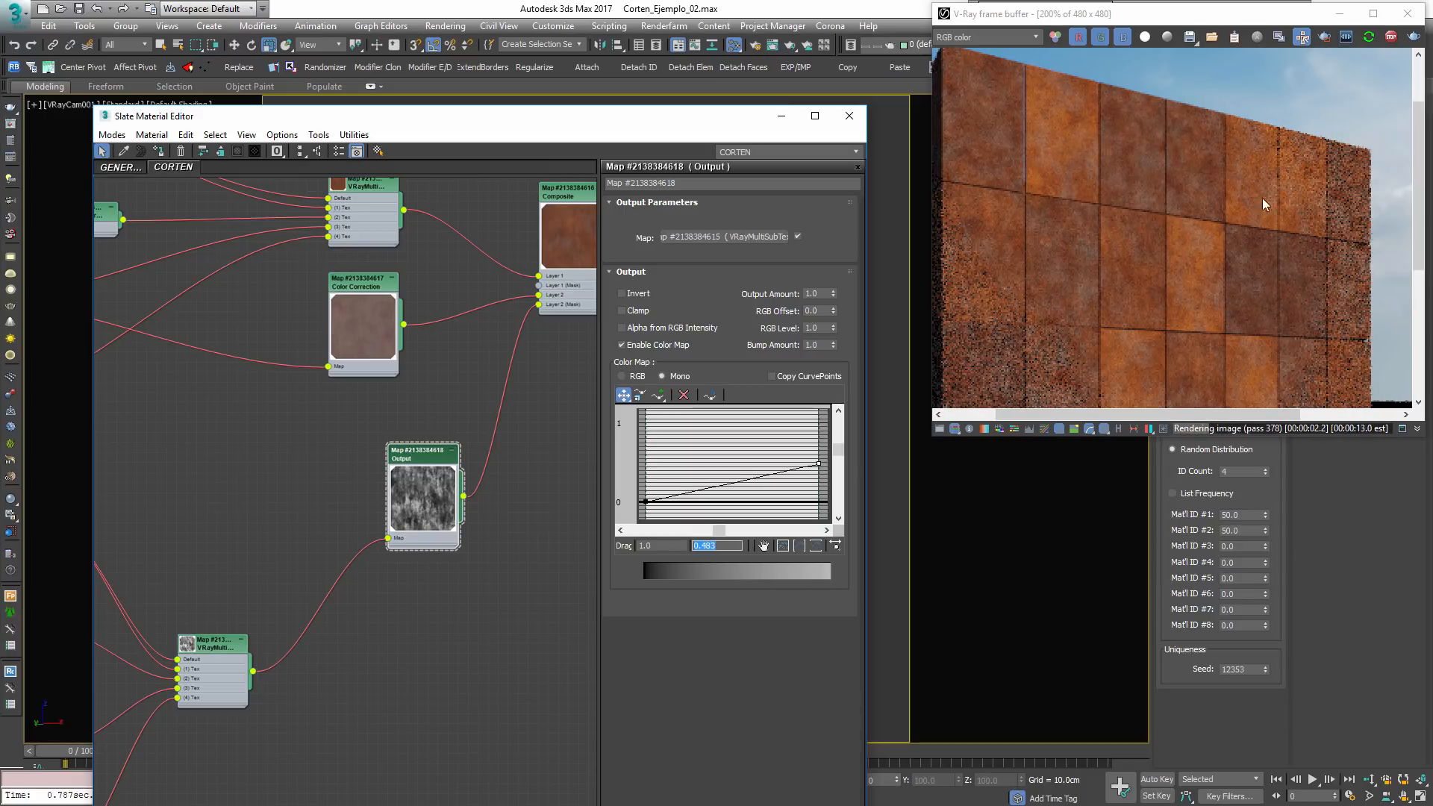
middle_click_drag(1177, 285, 1153, 261)
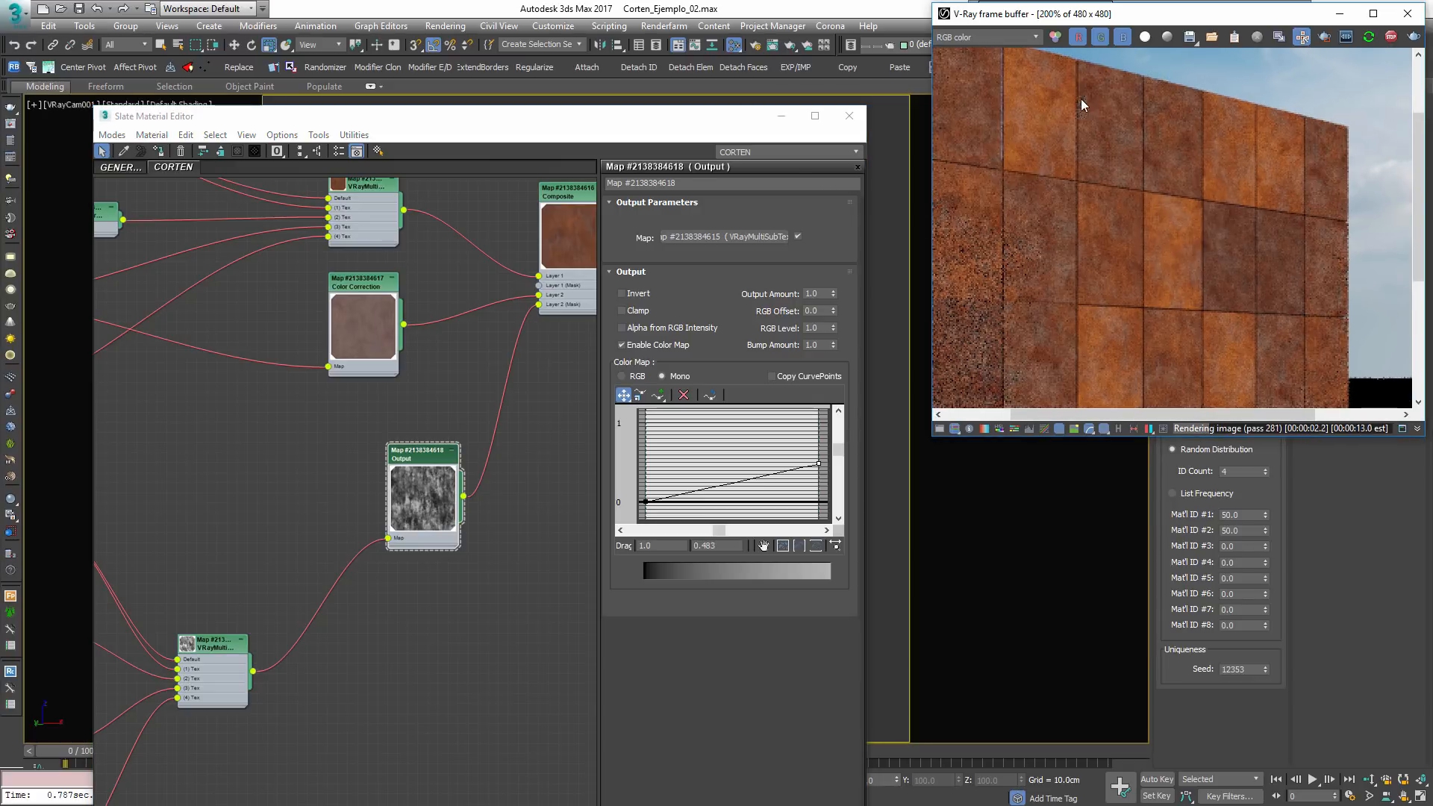
middle_click_drag(1180, 318, 1095, 294)
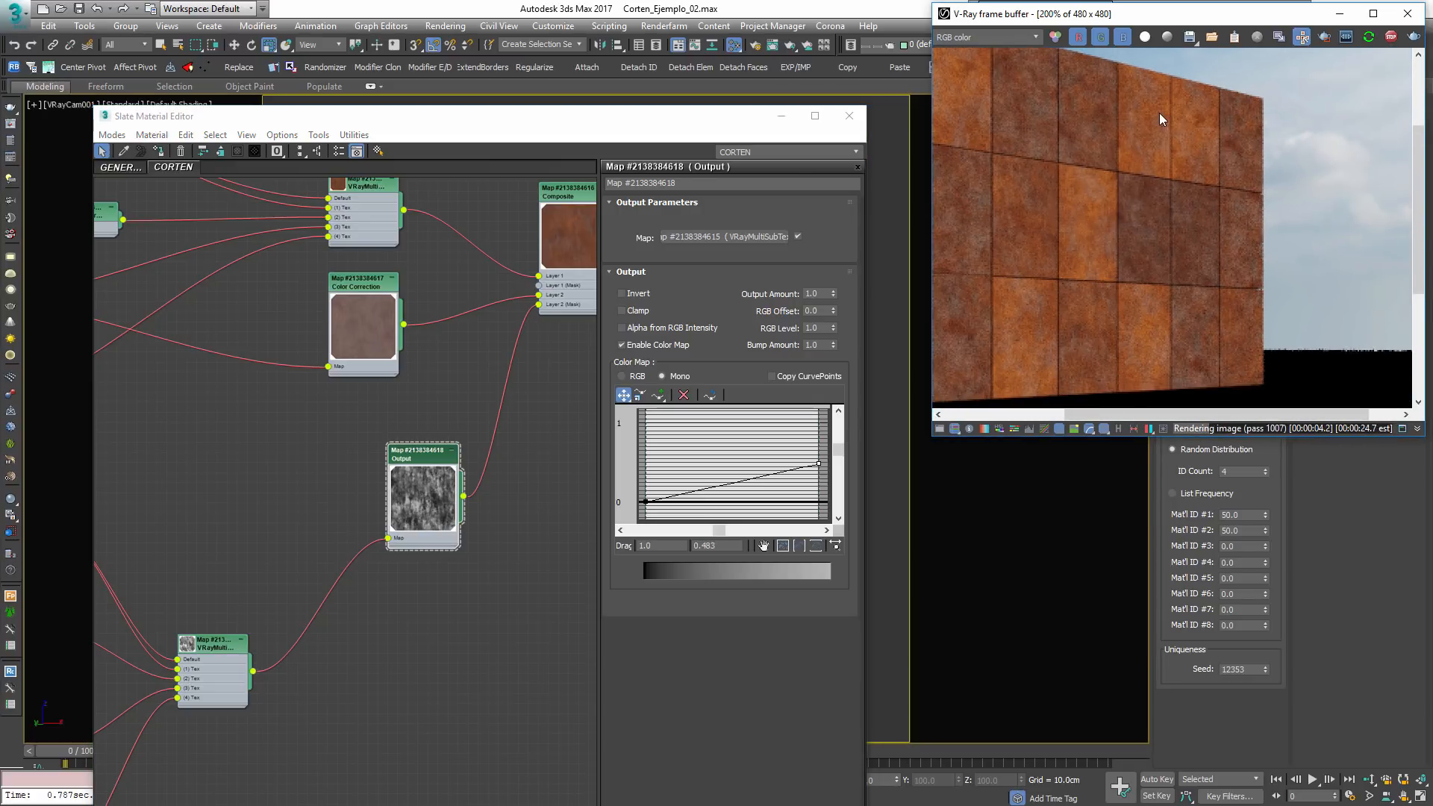
scroll(1130, 261, "down", 2)
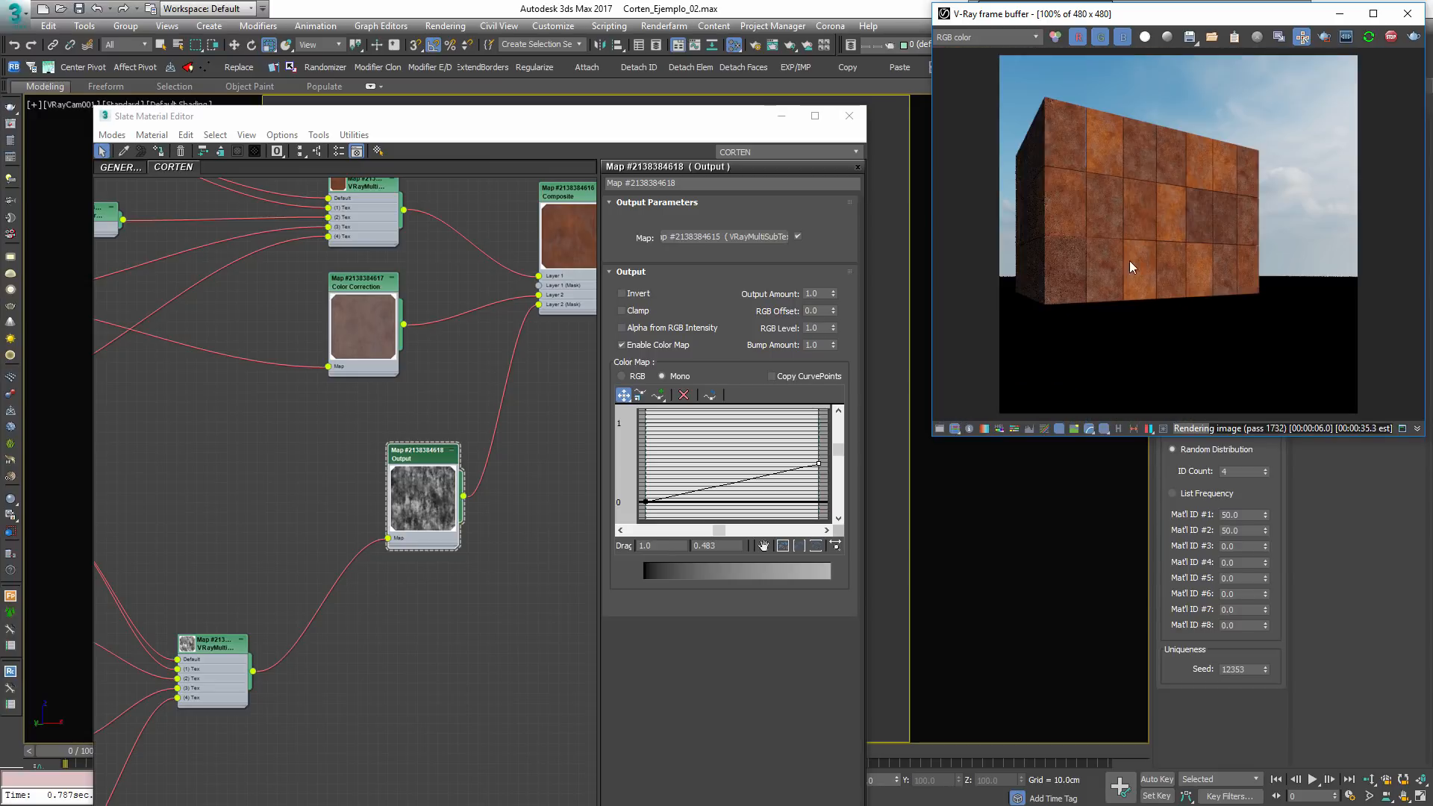
Raise the random material ID seed one unit at a time to 12357 to try different panel distributions
left_click(1264, 666)
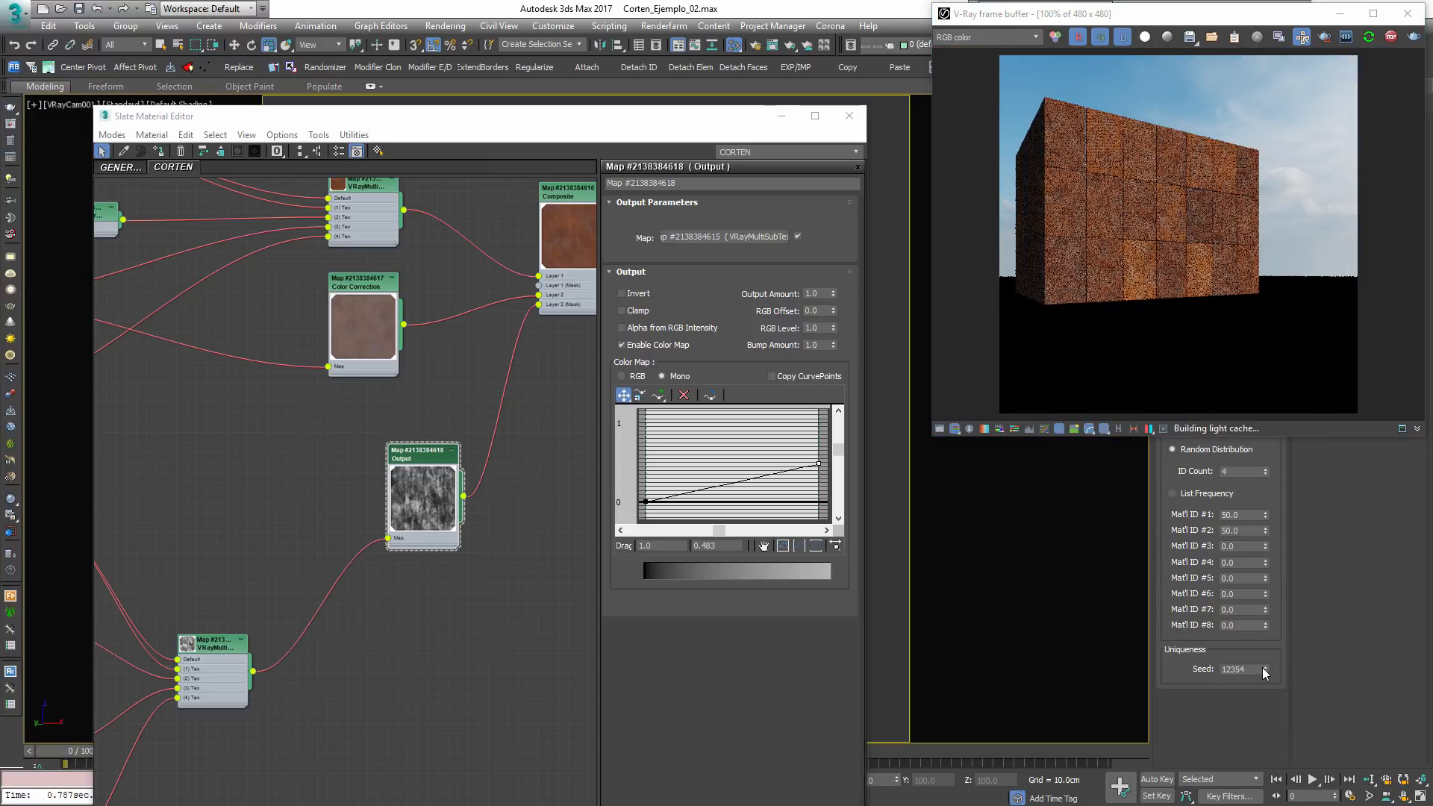
left_click(1265, 666)
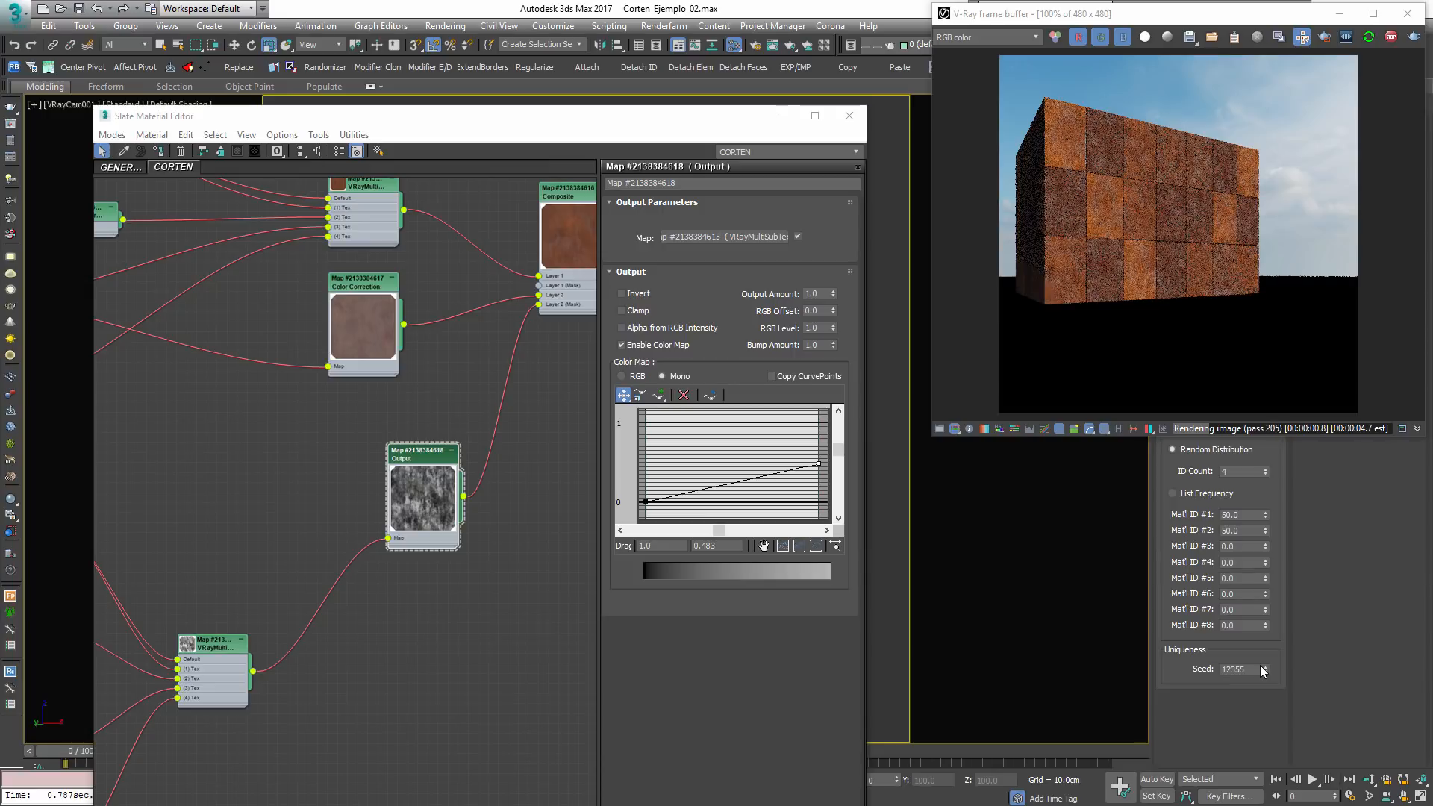
left_click(1264, 666)
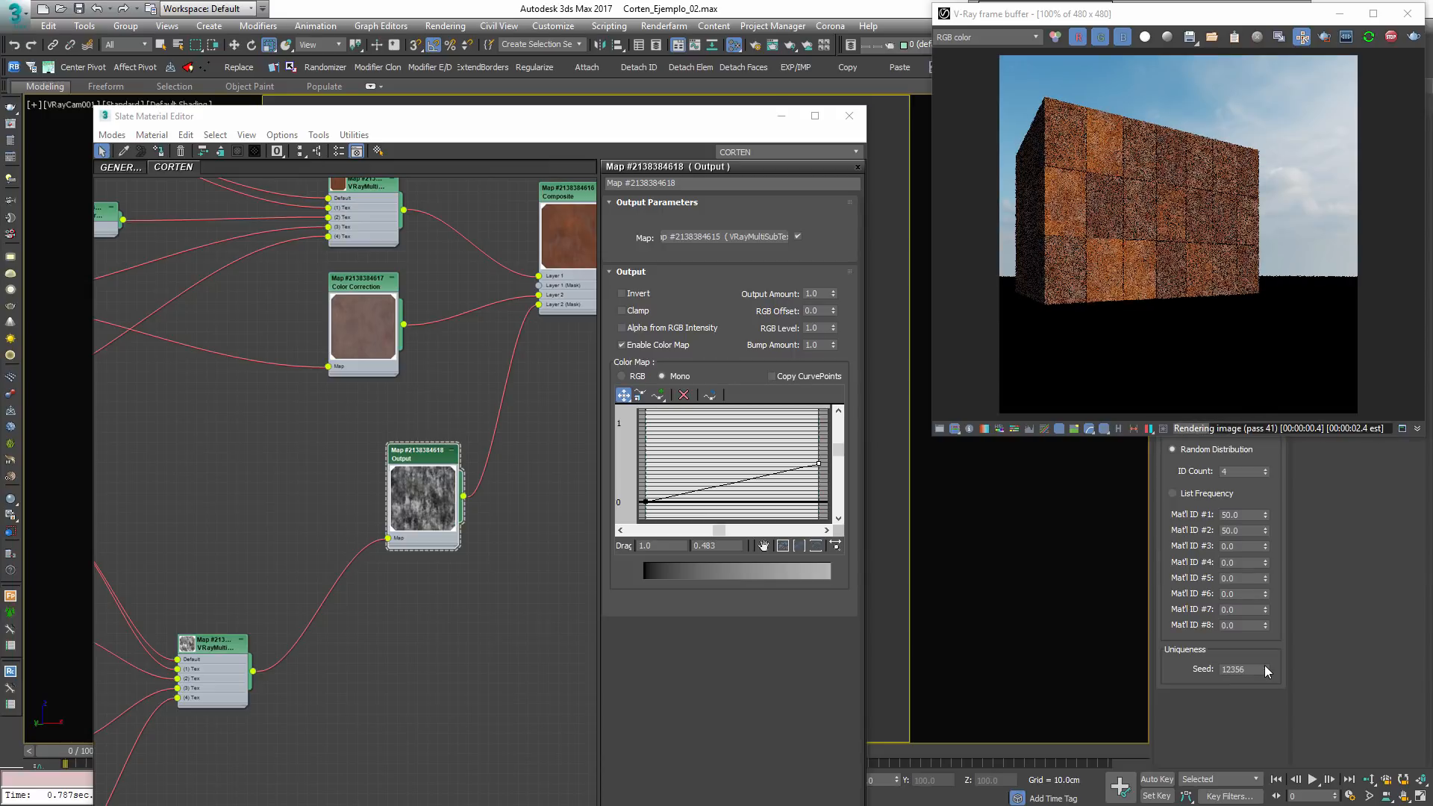
left_click(1264, 665)
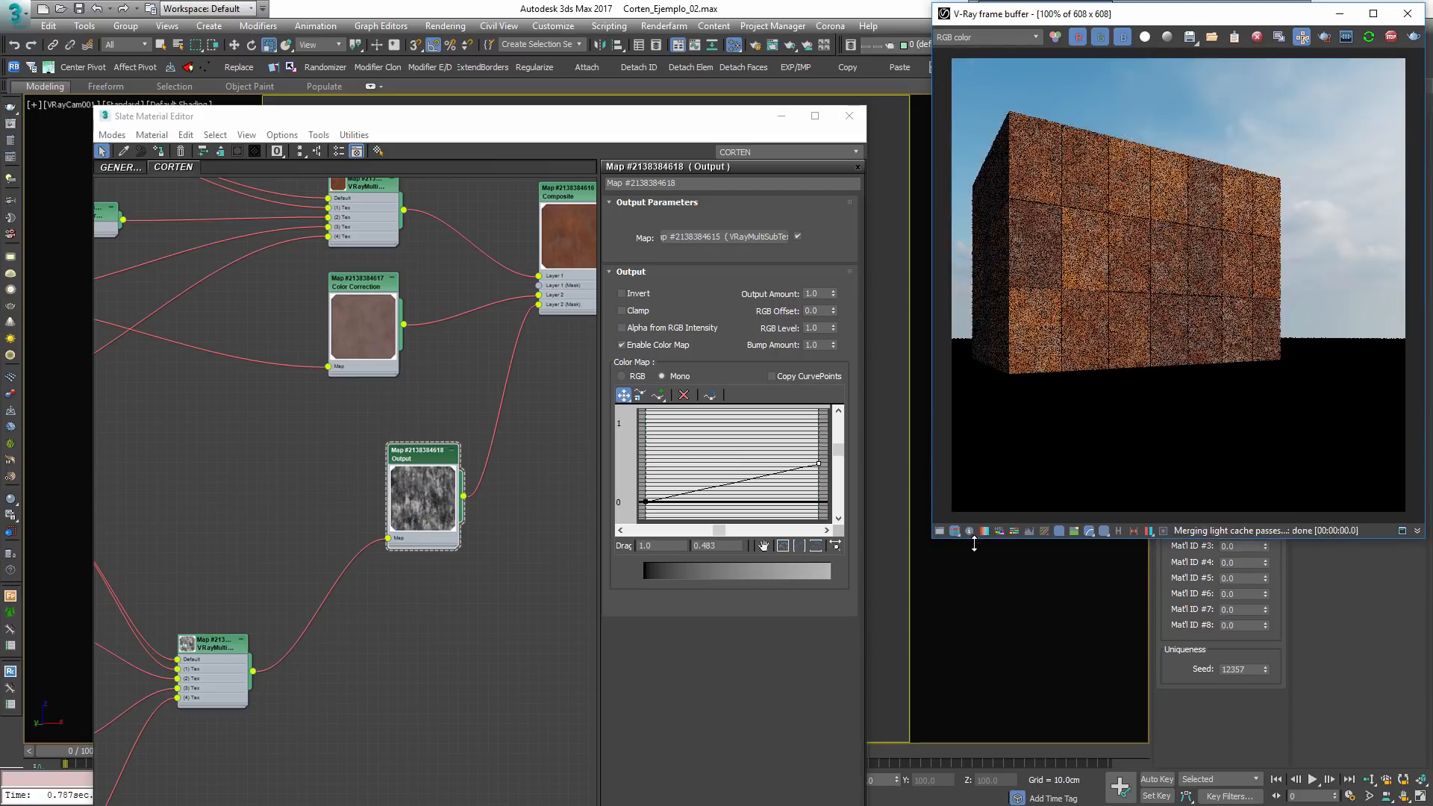
Enlarge the V-Ray frame buffer to about 719 x 719 and move the Slate Material Editor away from it
left_click_drag(974, 544, 974, 561)
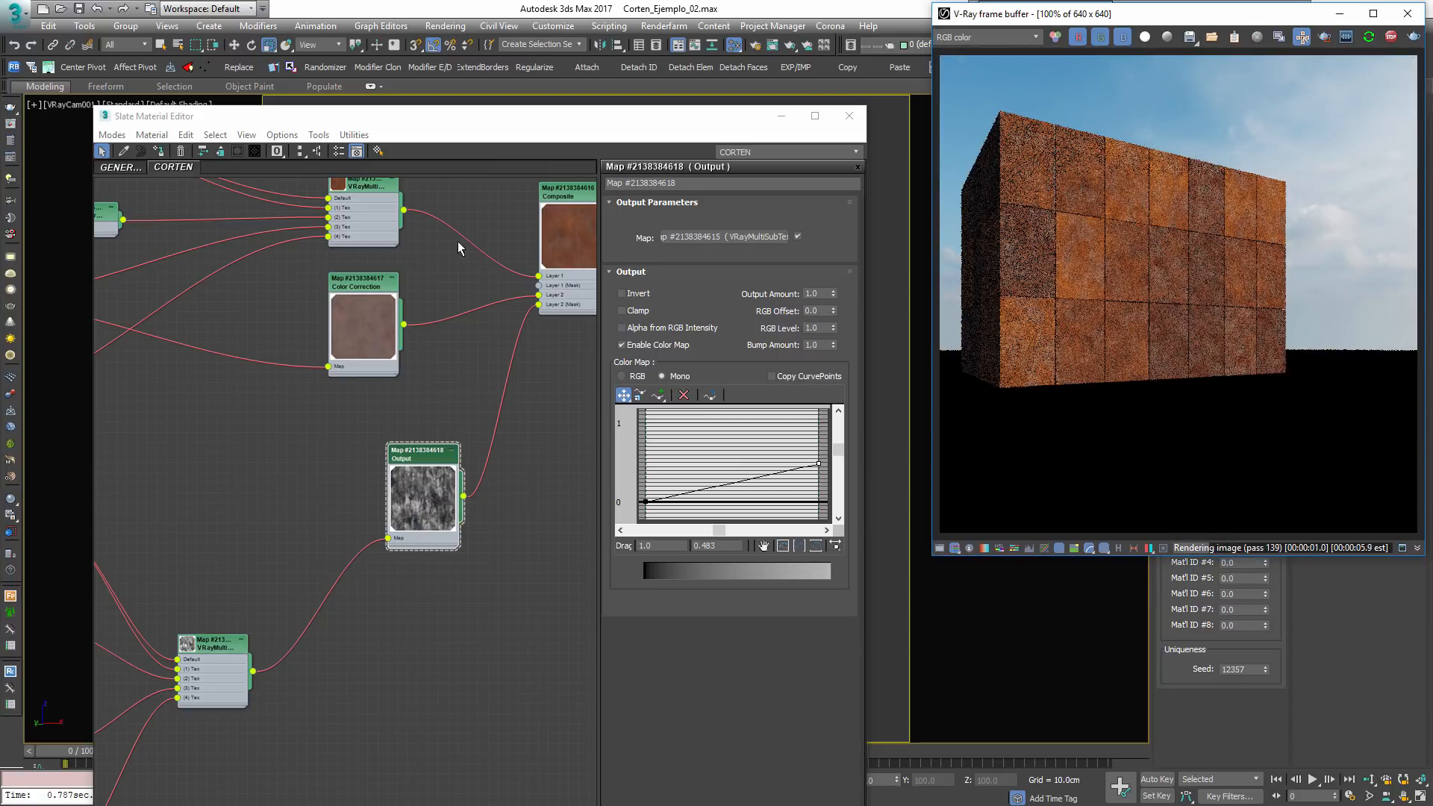
left_click_drag(536, 121, 442, 19)
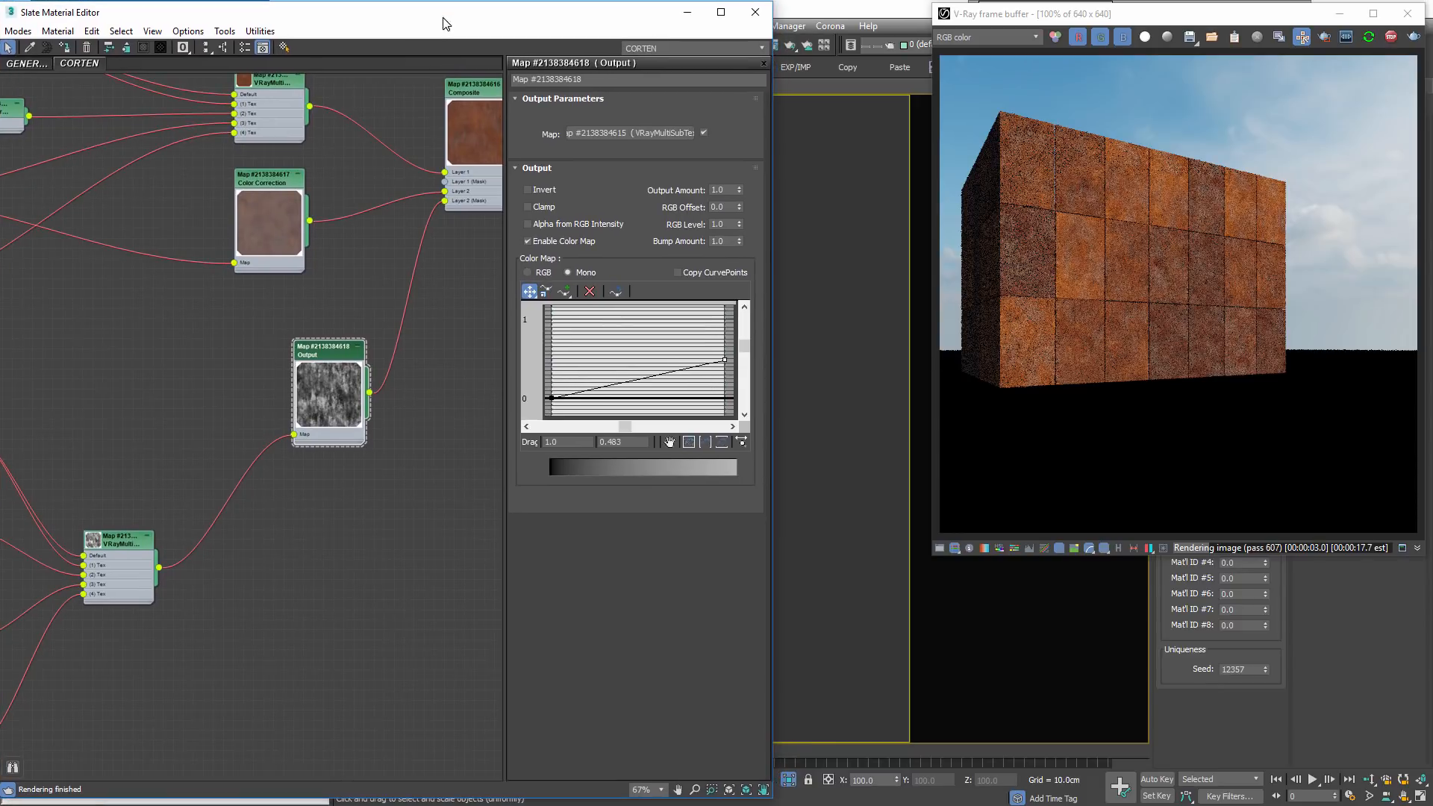
scroll(1084, 200, "up", 1)
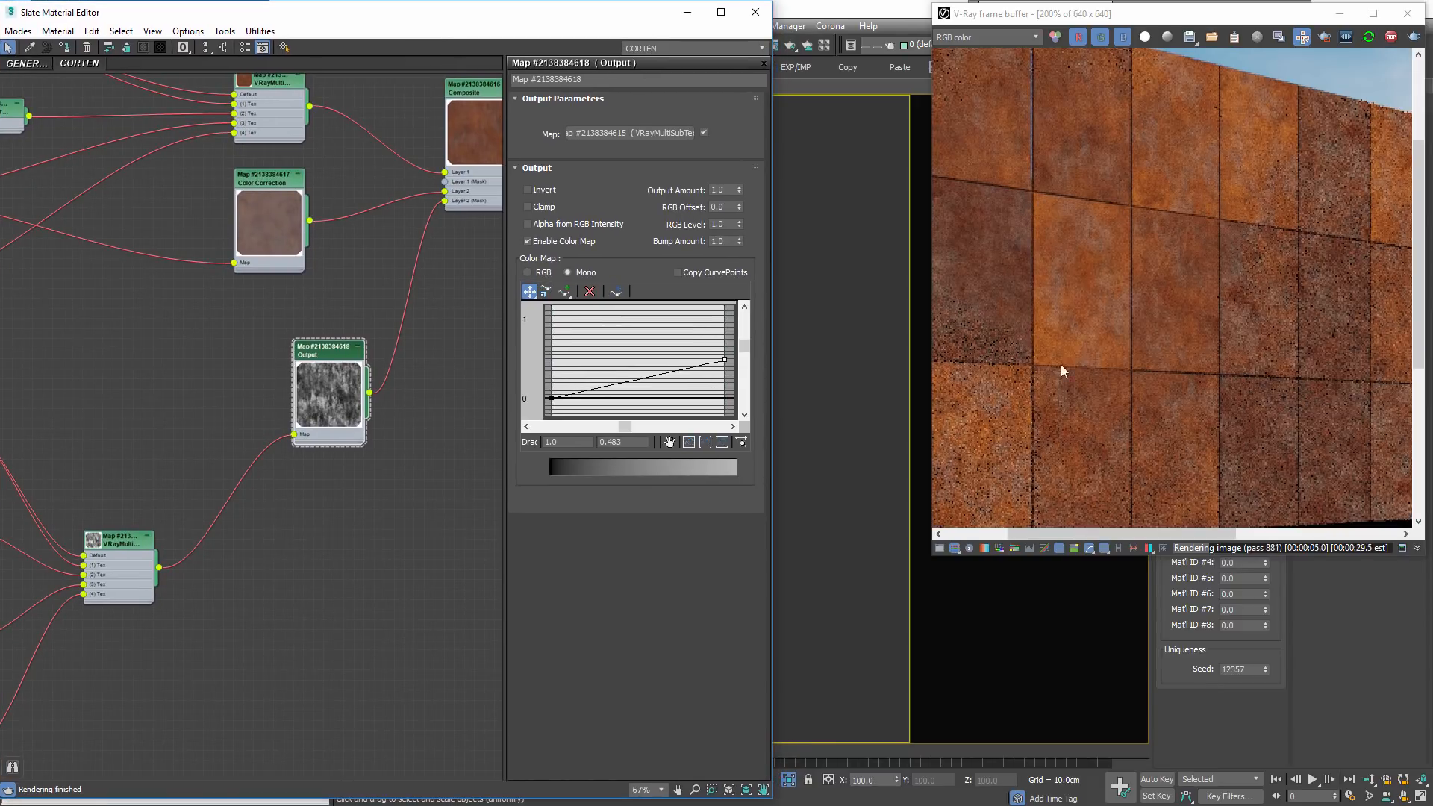
scroll(1143, 346, "down", 1)
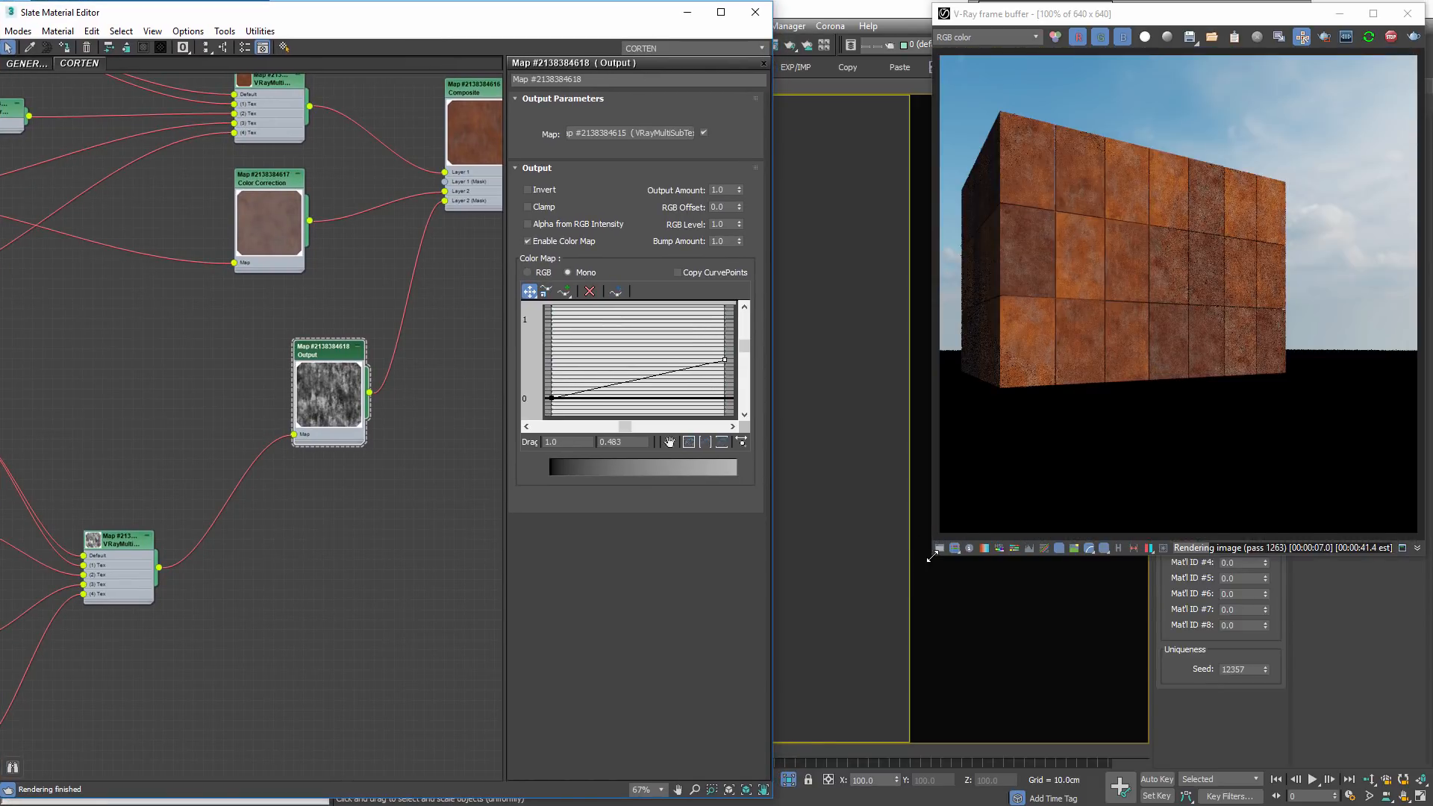
left_click_drag(932, 556, 864, 614)
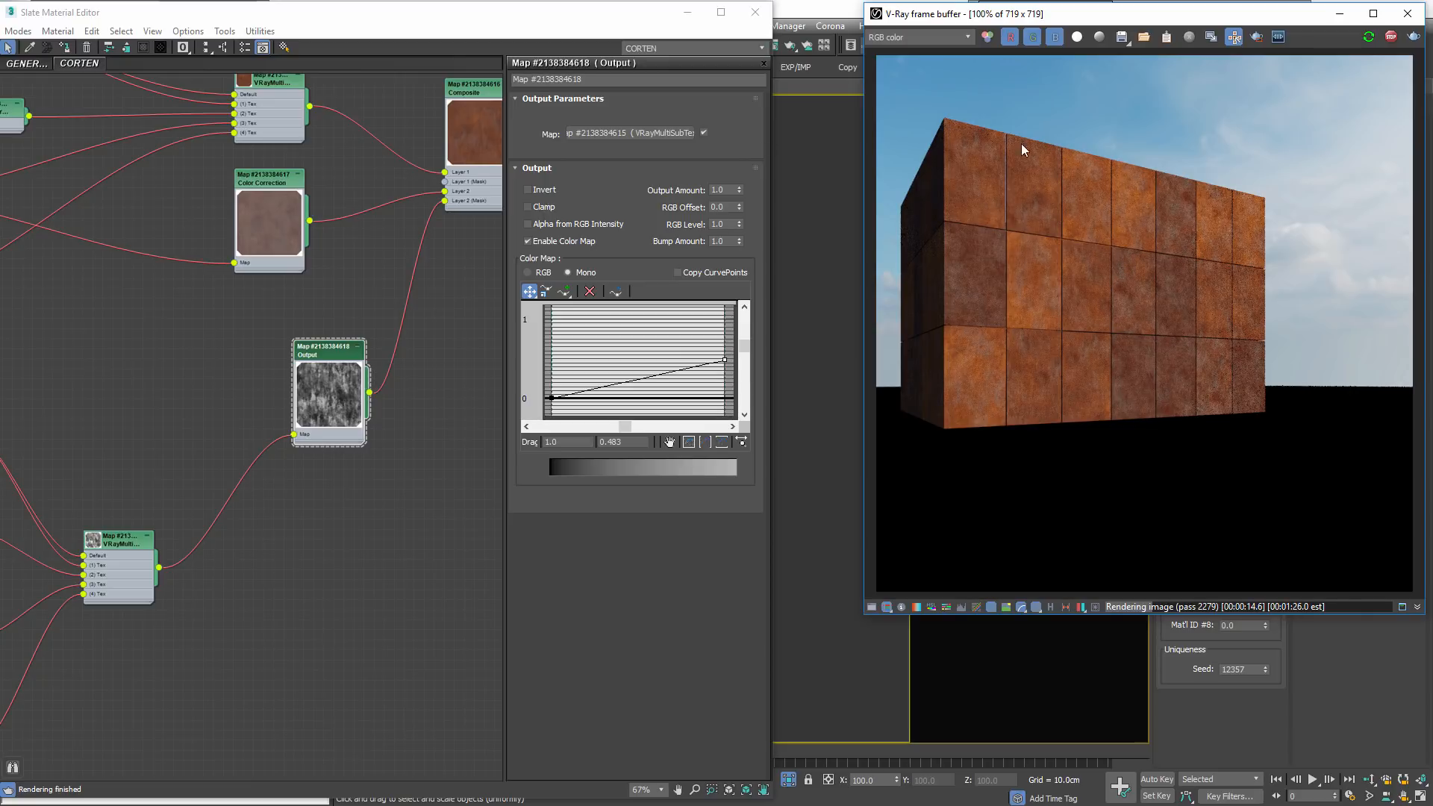
Move the Output map closer to the mask VRayMultiSubTex
scroll(323, 263, "down", 3)
left_click_drag(326, 318, 265, 408)
scroll(69, 384, "down", 3)
View the source images of the Suciedad01 and Suciedad02 dirt bitmaps
middle_click_drag(68, 384, 234, 384)
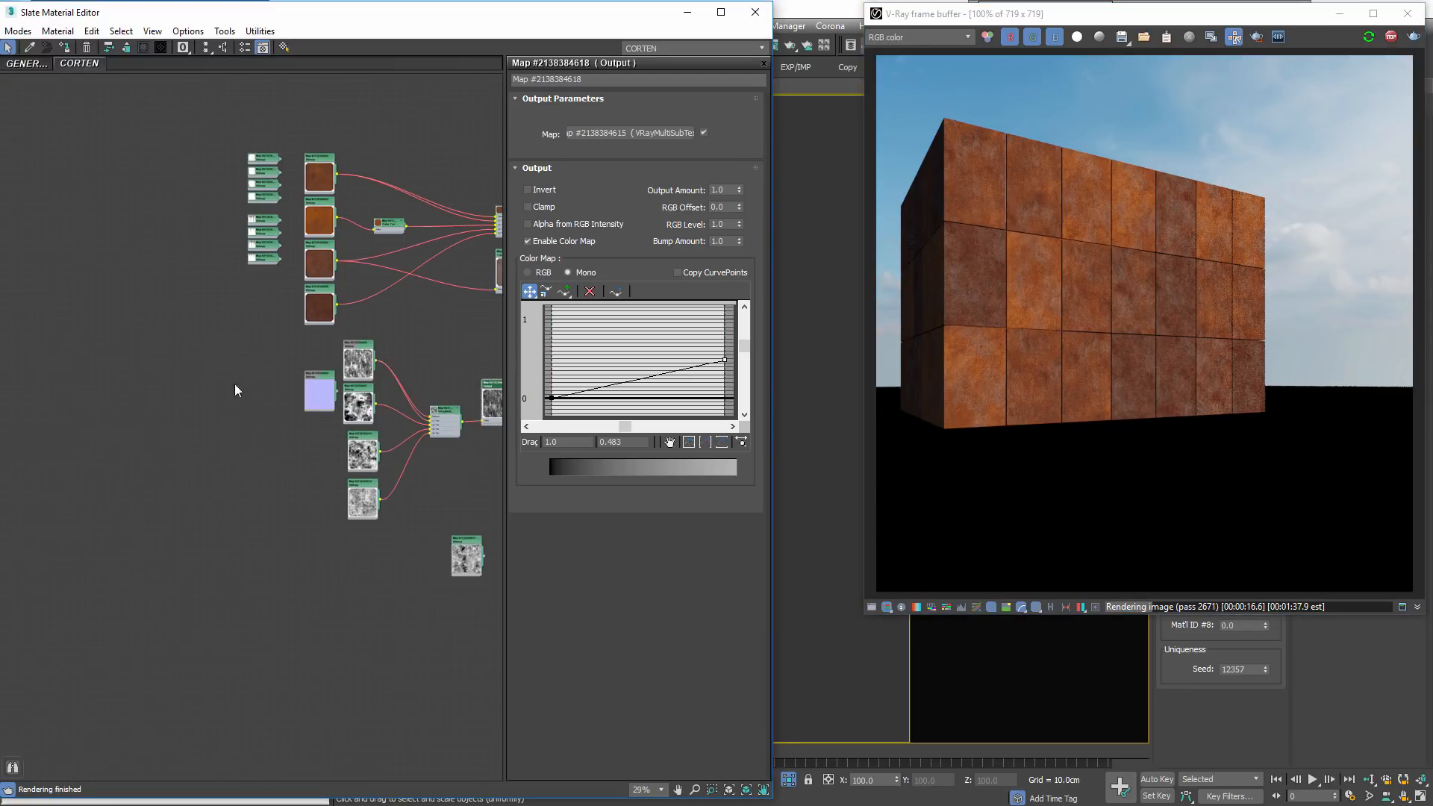
scroll(234, 384, "up", 10)
left_click(226, 253)
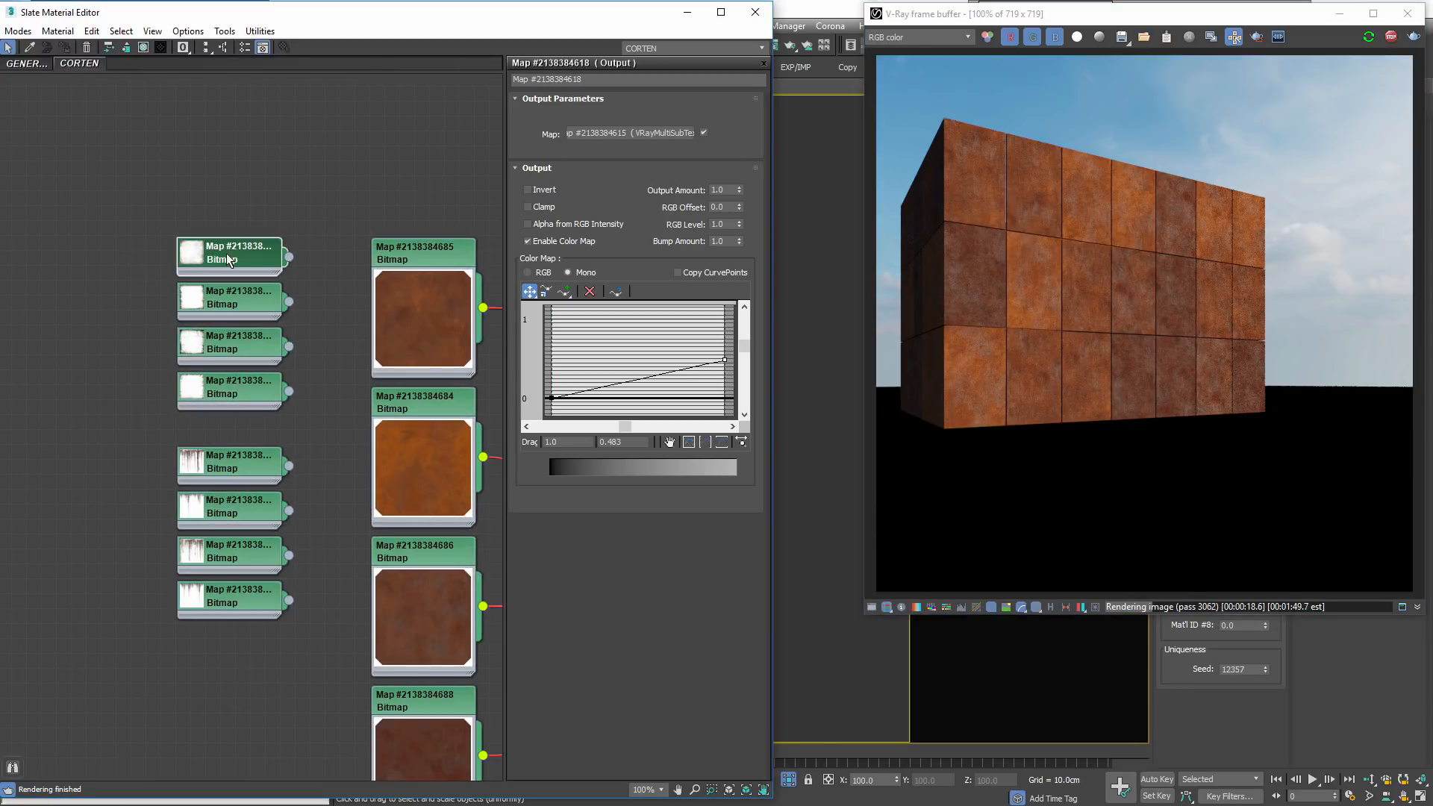
double_click(226, 253)
left_click(720, 324)
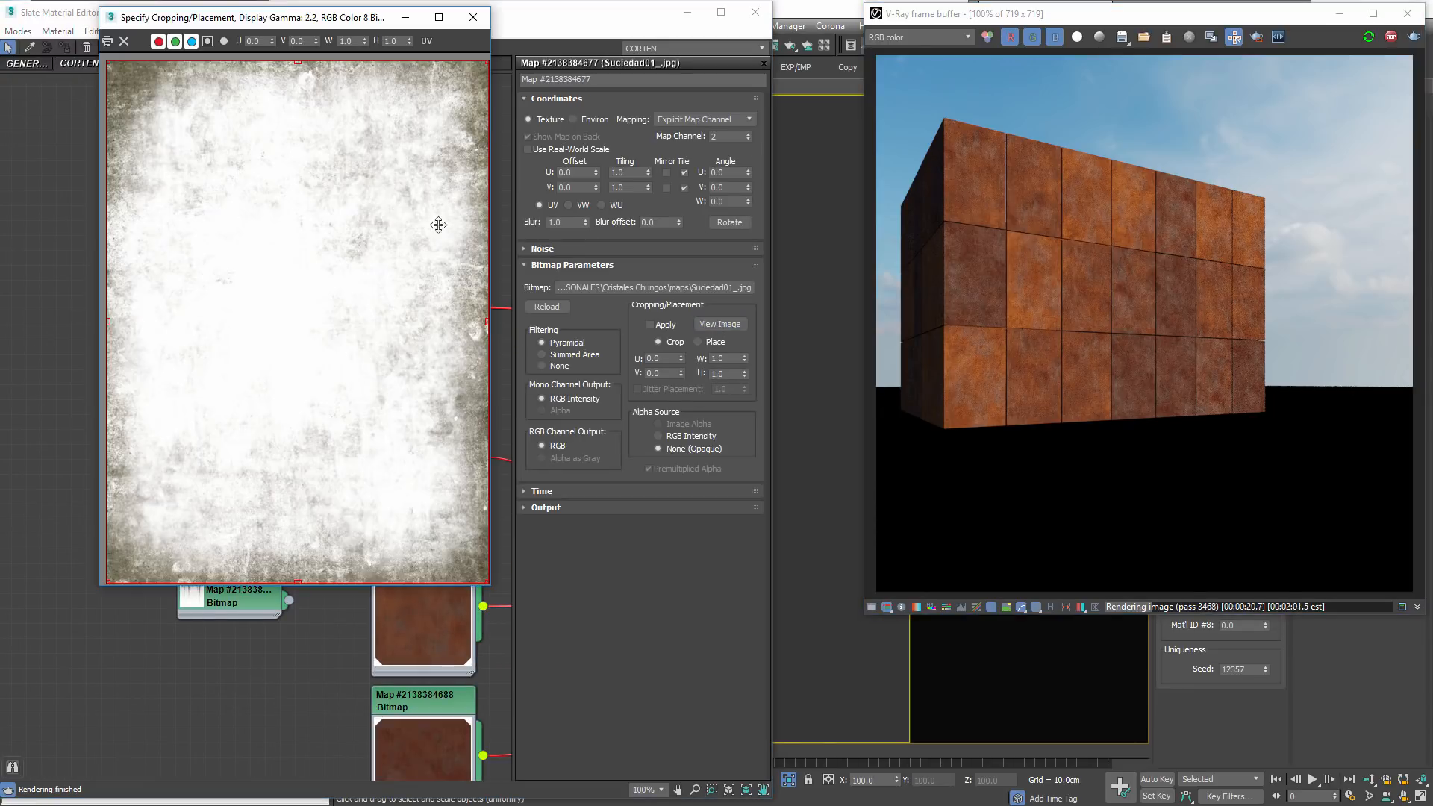
left_click(473, 17)
left_click(225, 306)
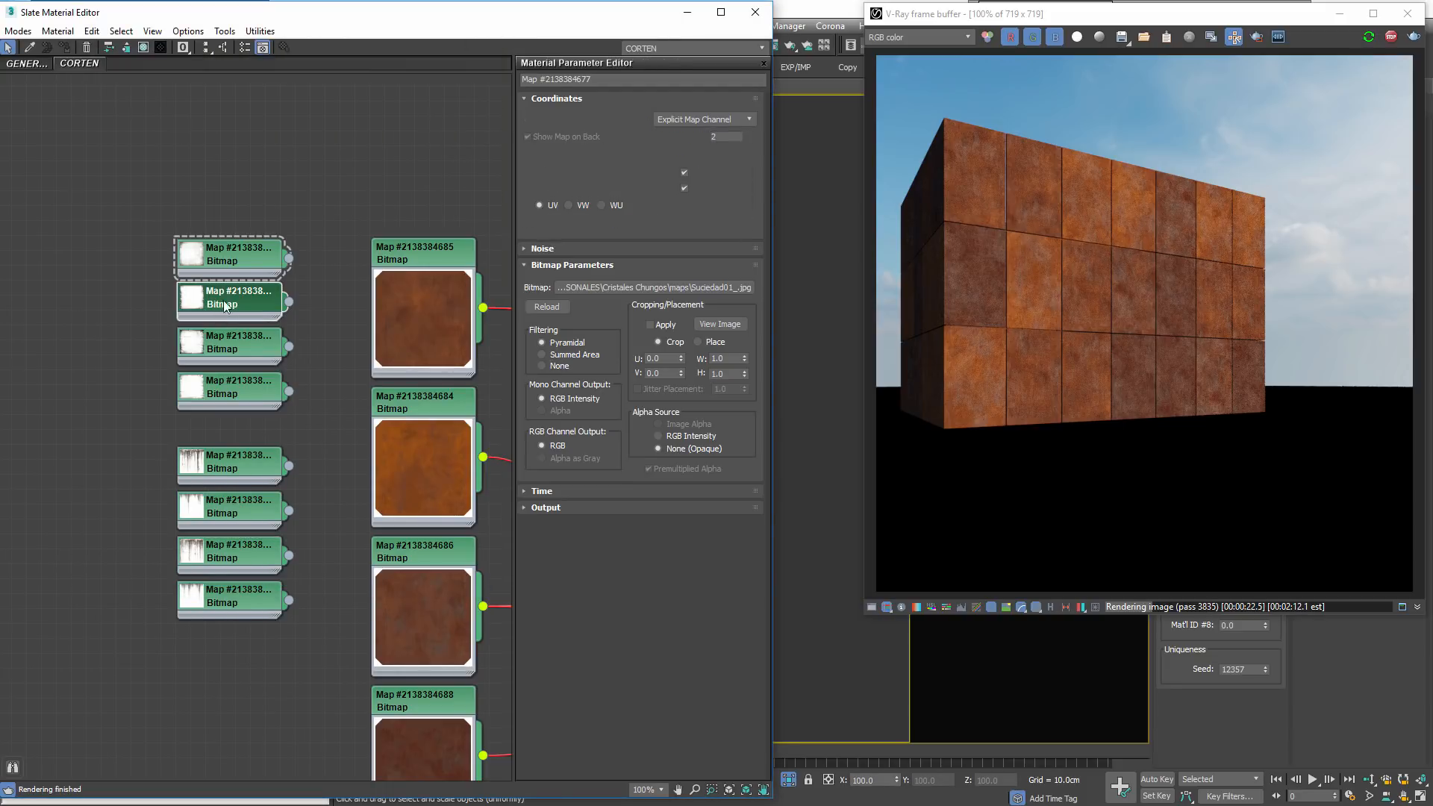
left_click(719, 324)
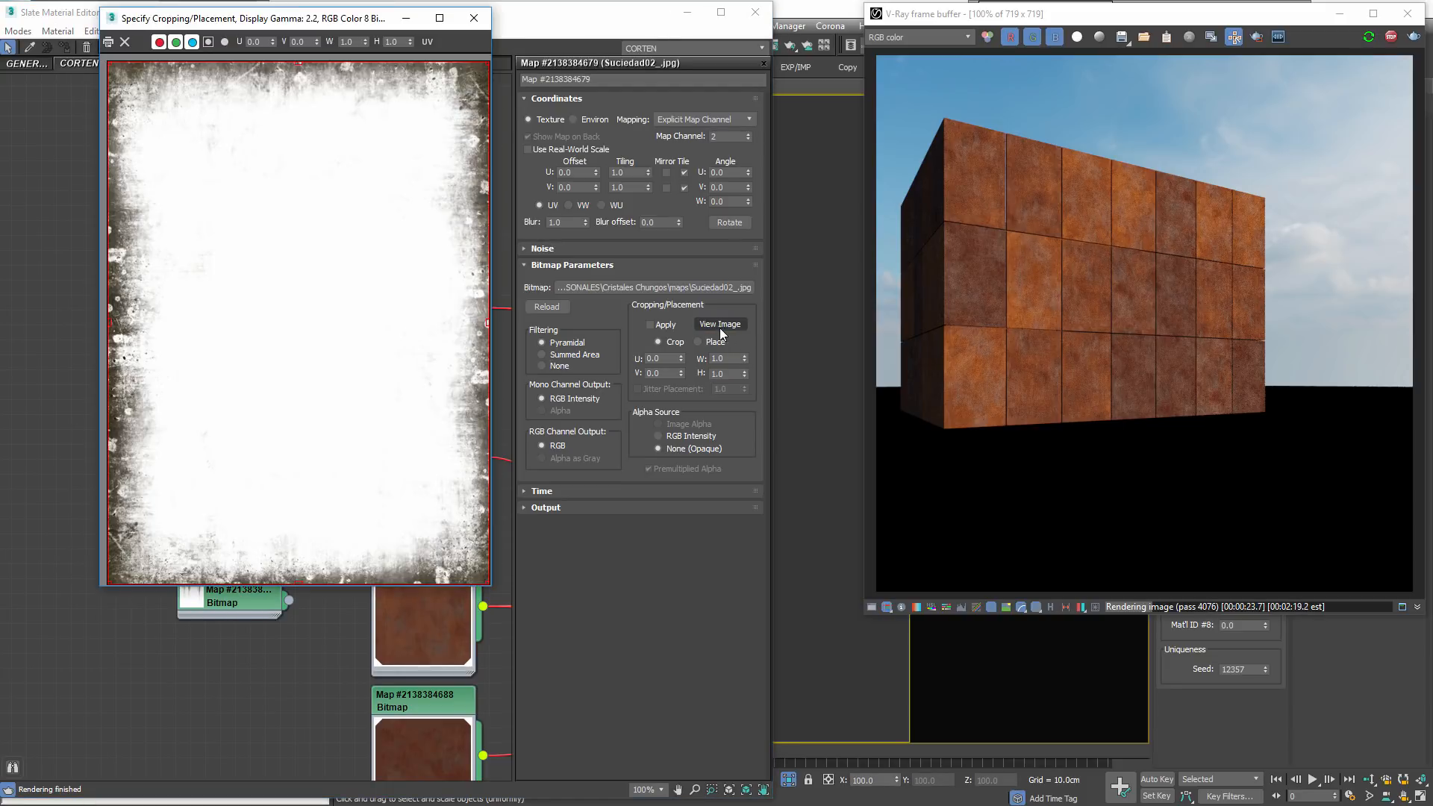
left_click(473, 18)
Move the four edge-dirt Suciedad bitmaps down to the area below the mask Output map
left_click_drag(120, 167, 302, 387)
scroll(336, 323, "down", 5)
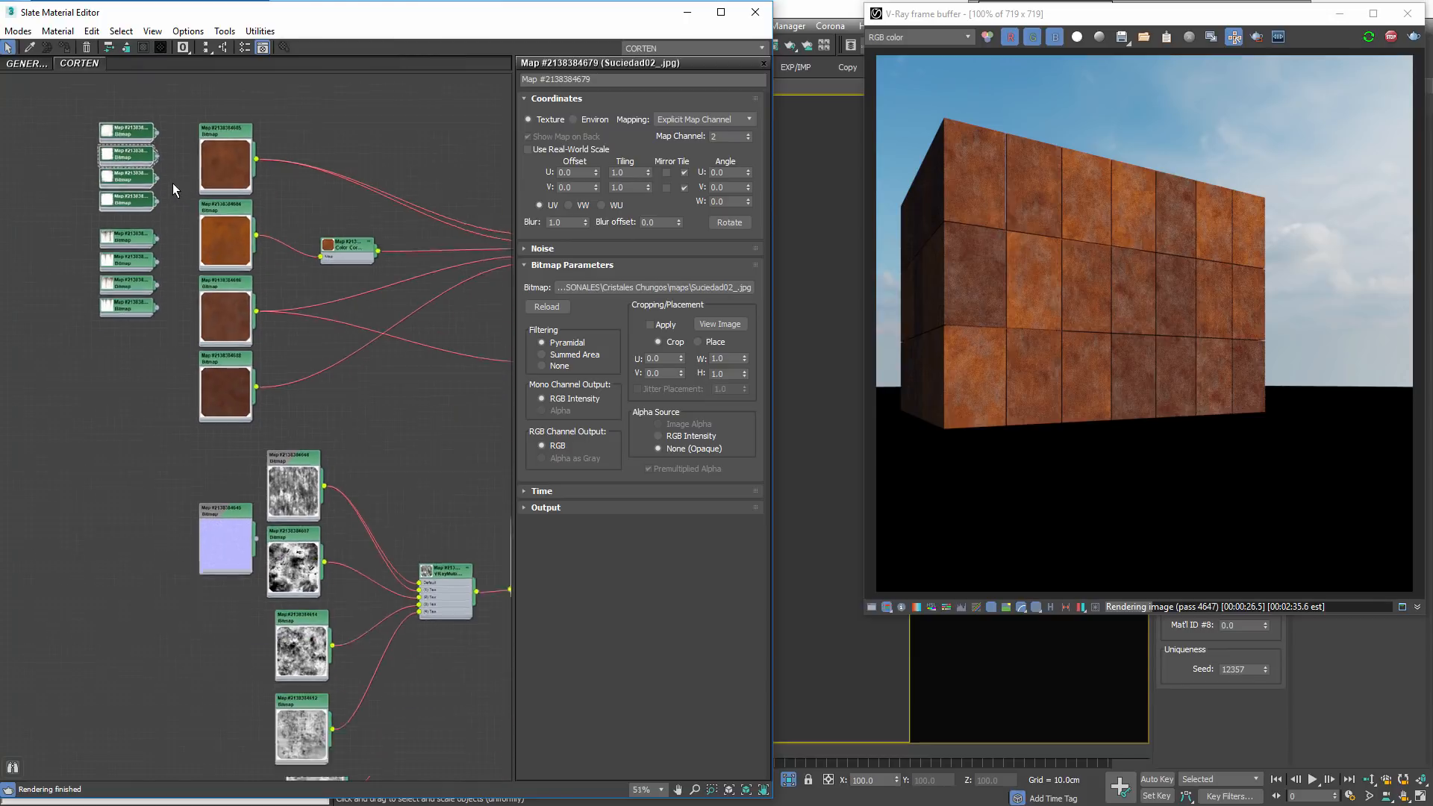
scroll(172, 183, "down", 1)
left_click_drag(144, 165, 458, 625)
middle_click_drag(456, 632, 324, 418)
scroll(302, 457, "up", 1)
Delete the unconnected grunge bitmap overlapping the four Suciedad bitmaps and shift the four into the freed space
left_click(294, 461)
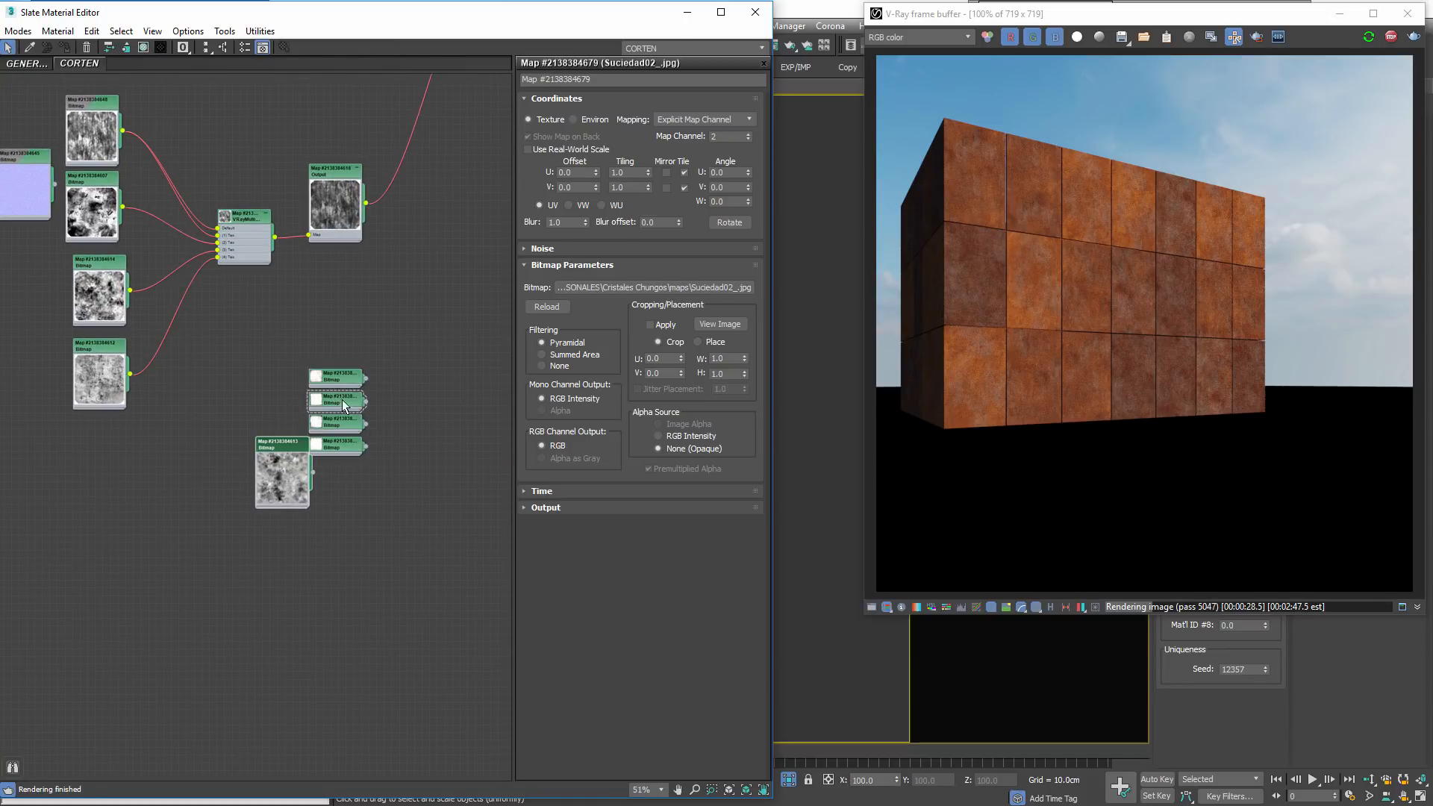
key("Delete")
left_click_drag(258, 333, 376, 443)
left_click_drag(344, 392, 261, 499)
Copy the mask VRayMultiSubTex beside the four Suciedad bitmaps, remove the copy's input connections and position it closer to them
left_click_drag(242, 217, 426, 481, "shift")
scroll(335, 511, "up", 2)
left_click_drag(333, 335, 374, 531)
key("Delete")
left_click_drag(501, 424, 426, 389)
scroll(277, 452, "up", 1)
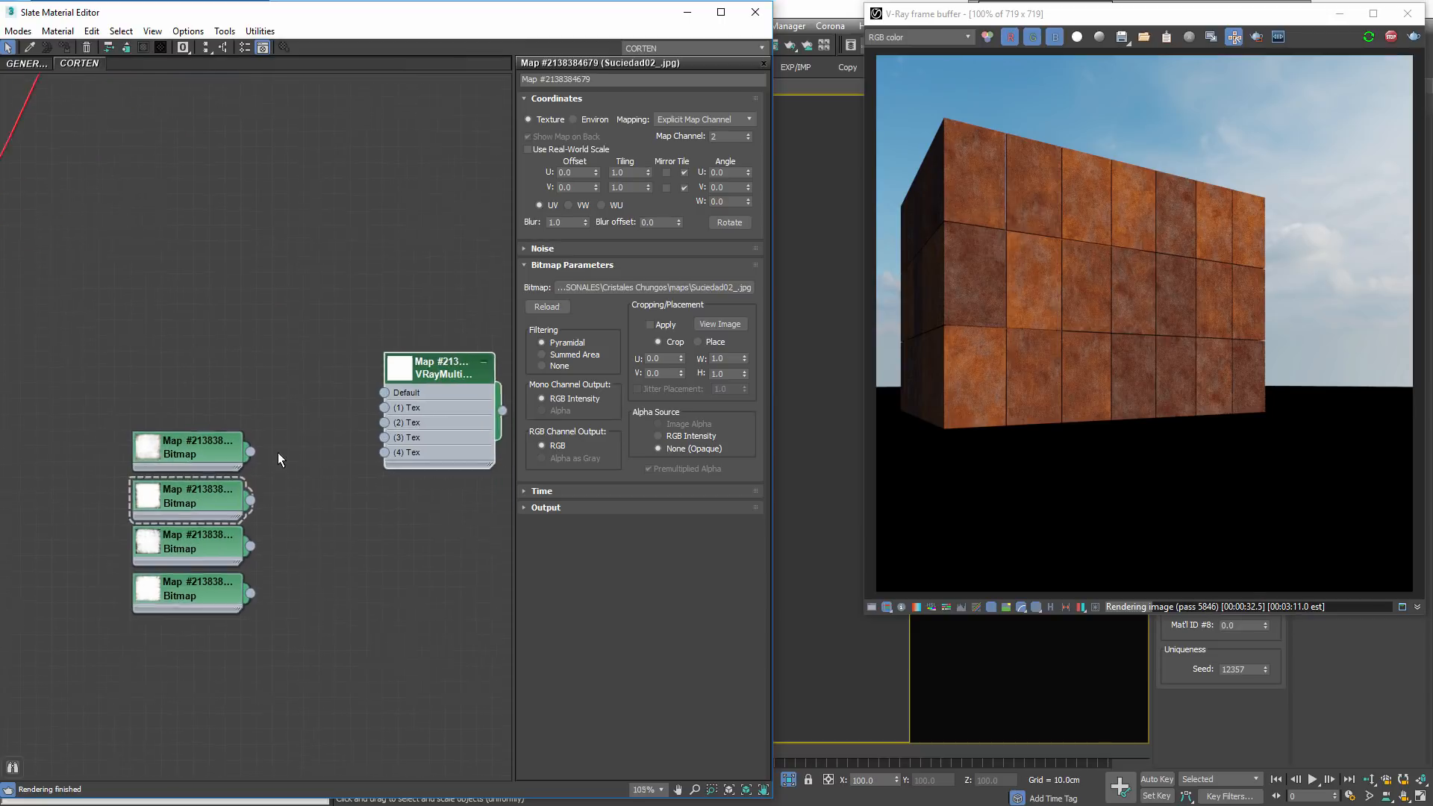
Connect the four Suciedad bitmaps to Tex 1 to 4 of the copied VRayMultiSubTex, the first also to Default, and move the map closer
scroll(279, 459, "up", 1)
left_click_drag(249, 450, 390, 388)
left_click_drag(250, 451, 389, 404)
left_click_drag(250, 502, 390, 419)
left_click_drag(249, 550, 390, 435)
left_click_drag(249, 599, 389, 451)
left_click_drag(449, 366, 400, 466)
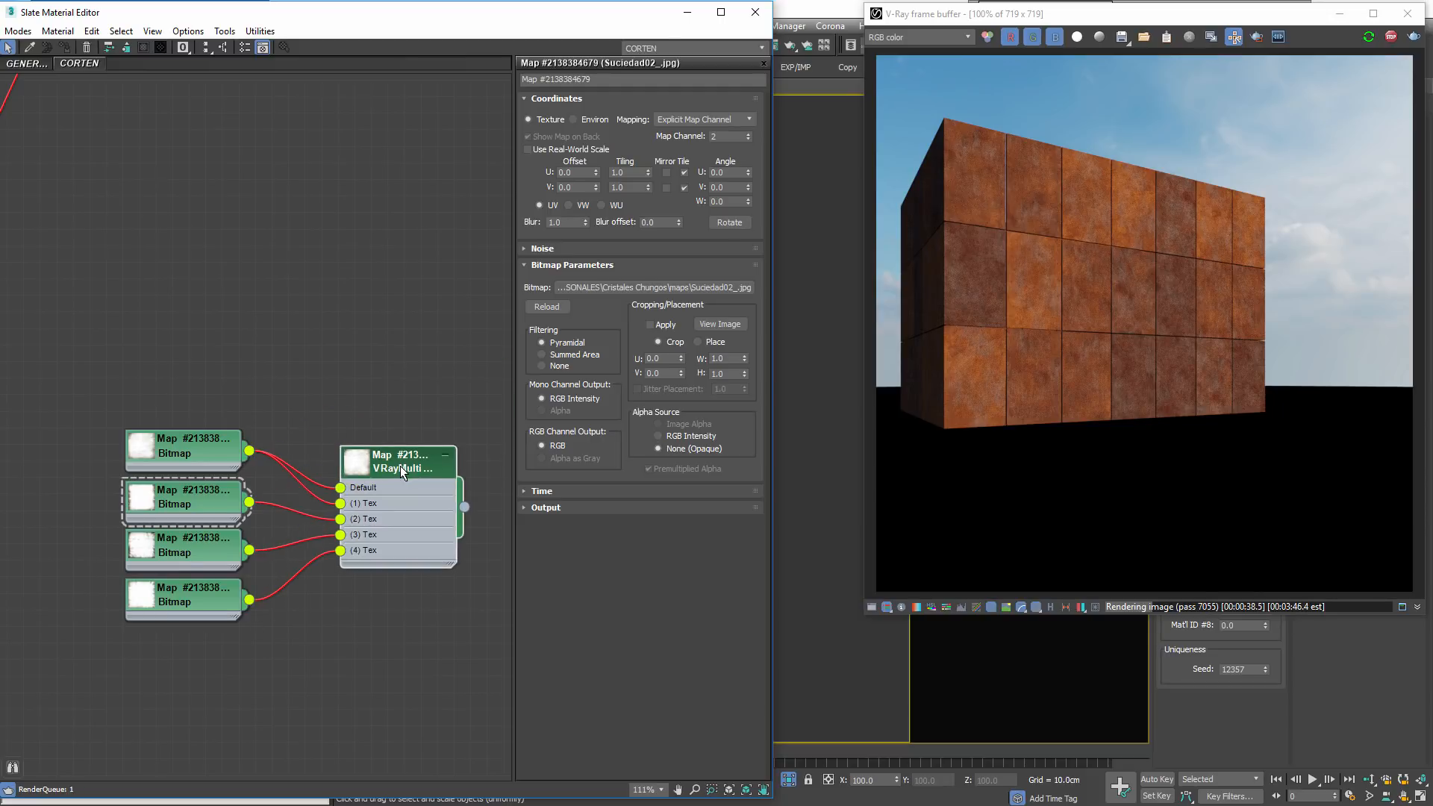
Check the edge-dirt VRayMultiSubTex's ID entries against the ID Count of the MaterialByElement modifier
double_click(400, 465)
scroll(394, 446, "down", 3)
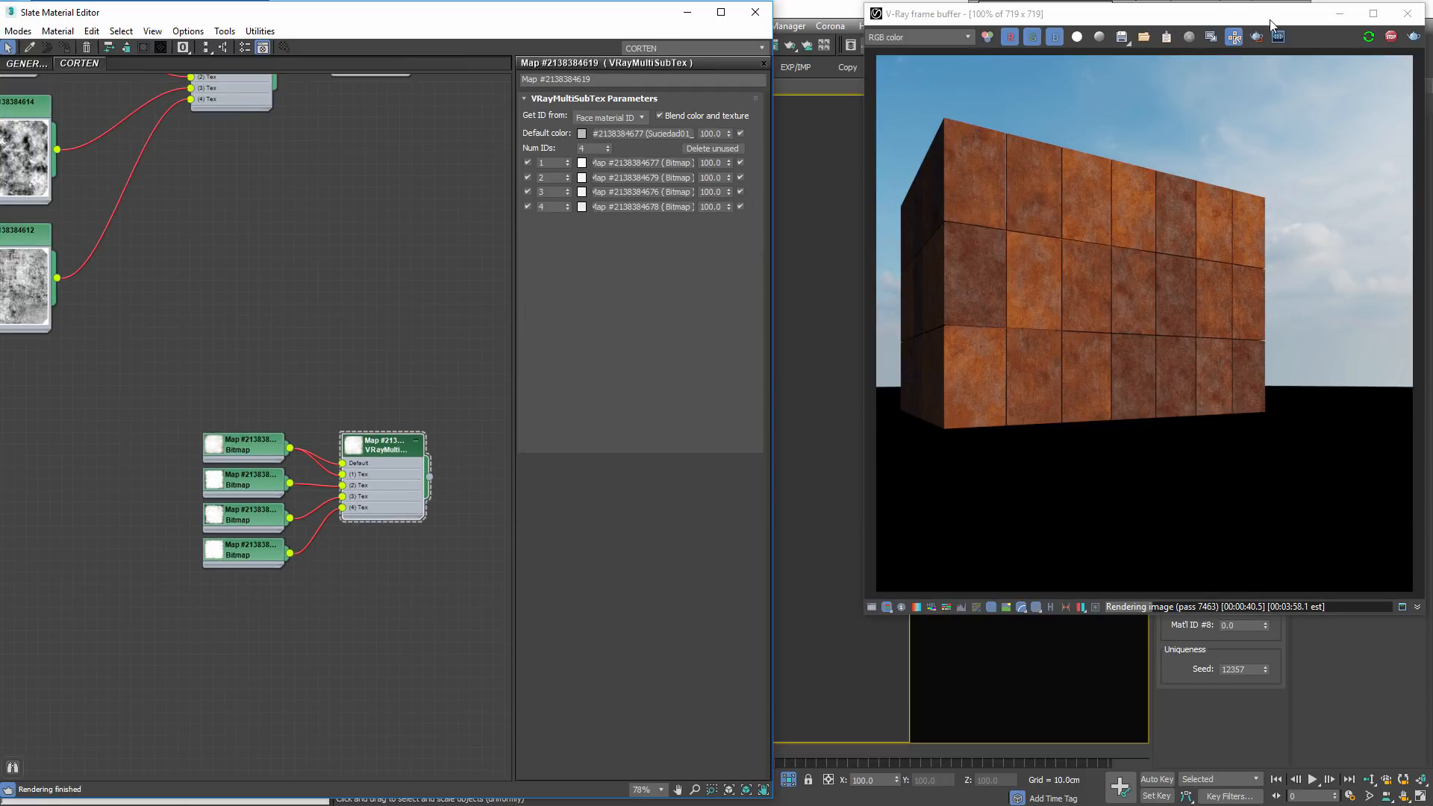
left_click_drag(1269, 19, 785, 135)
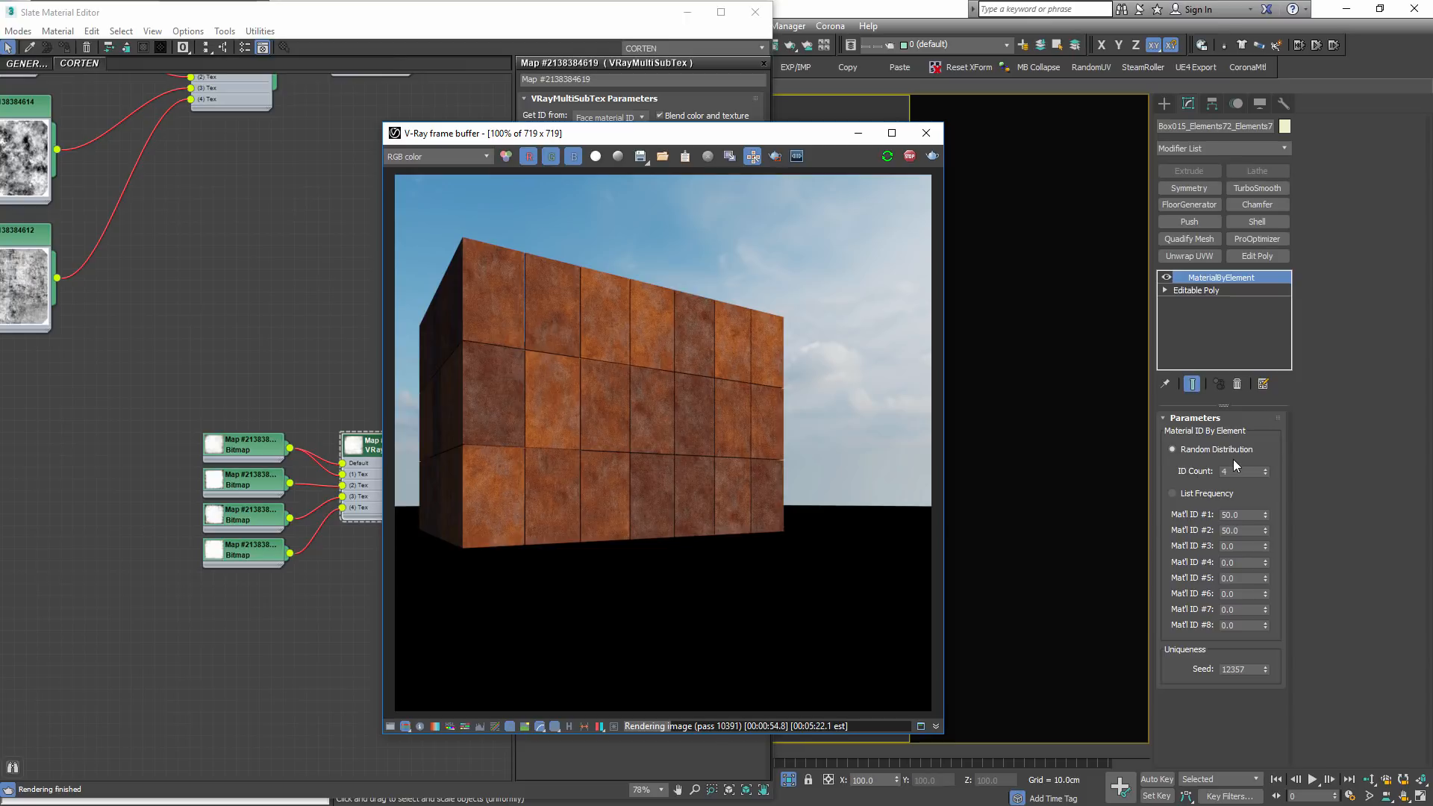
left_click(1195, 472)
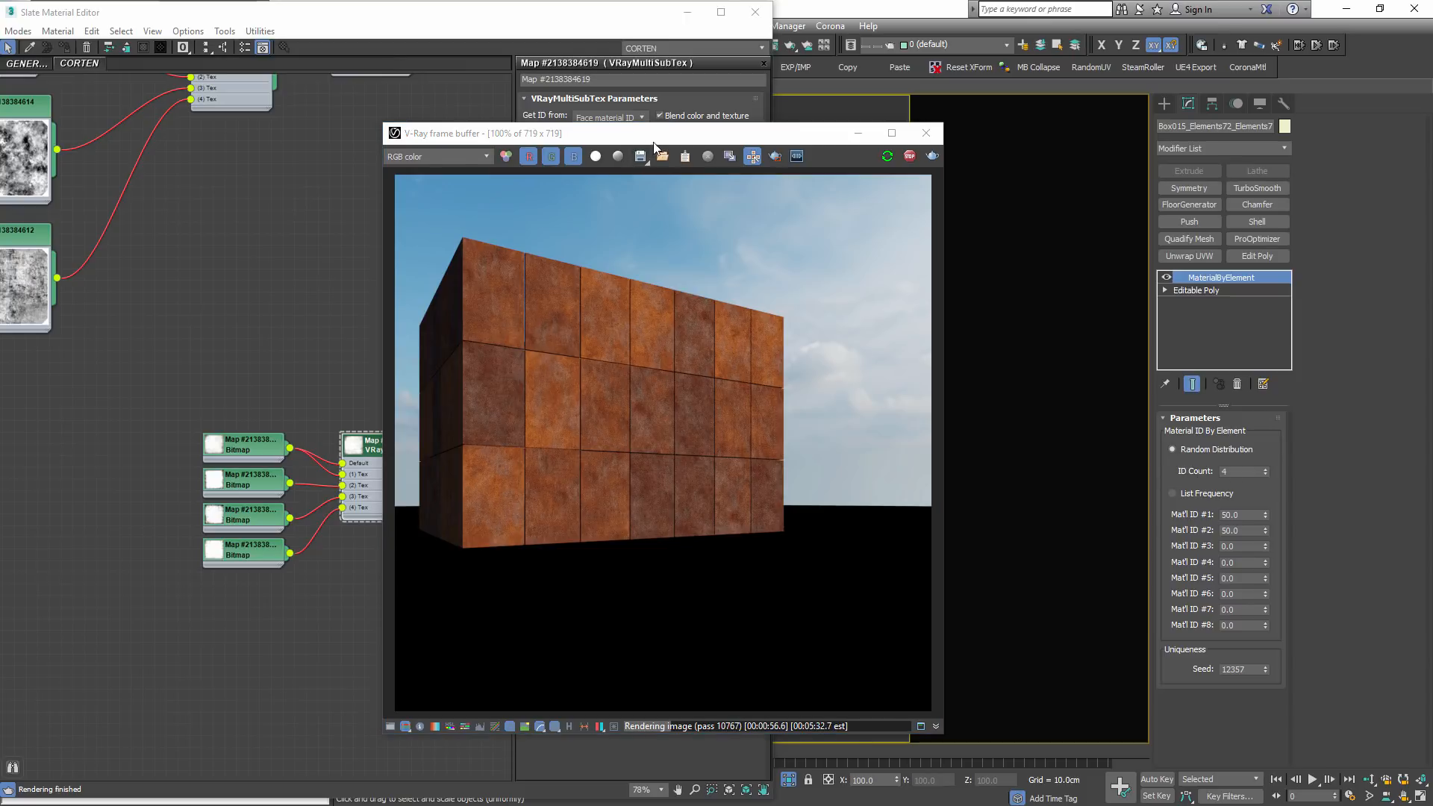
left_click_drag(669, 133, 1142, 16)
left_click(402, 352)
Add a third layer to the Composite map
scroll(401, 352, "down", 5)
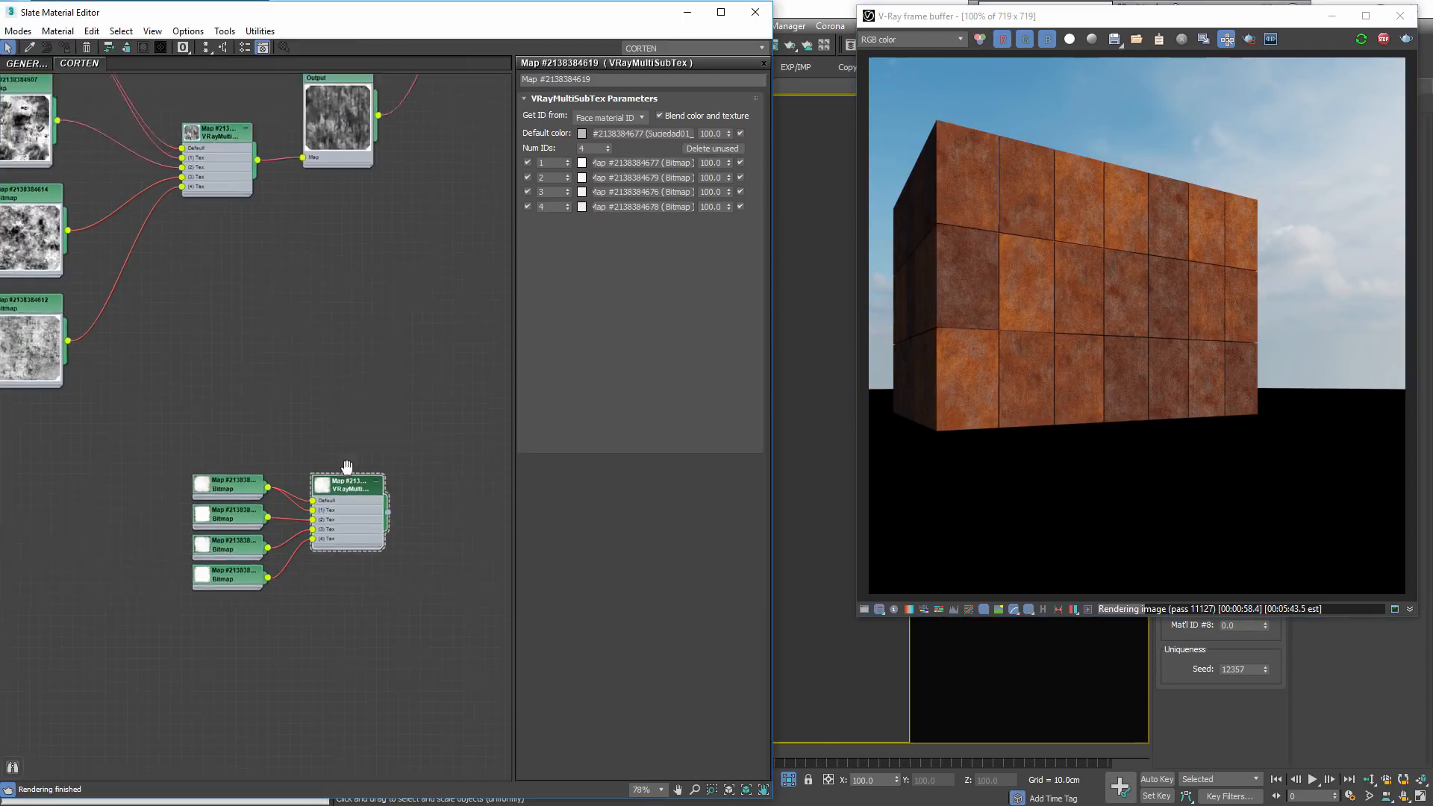
scroll(448, 201, "up", 5)
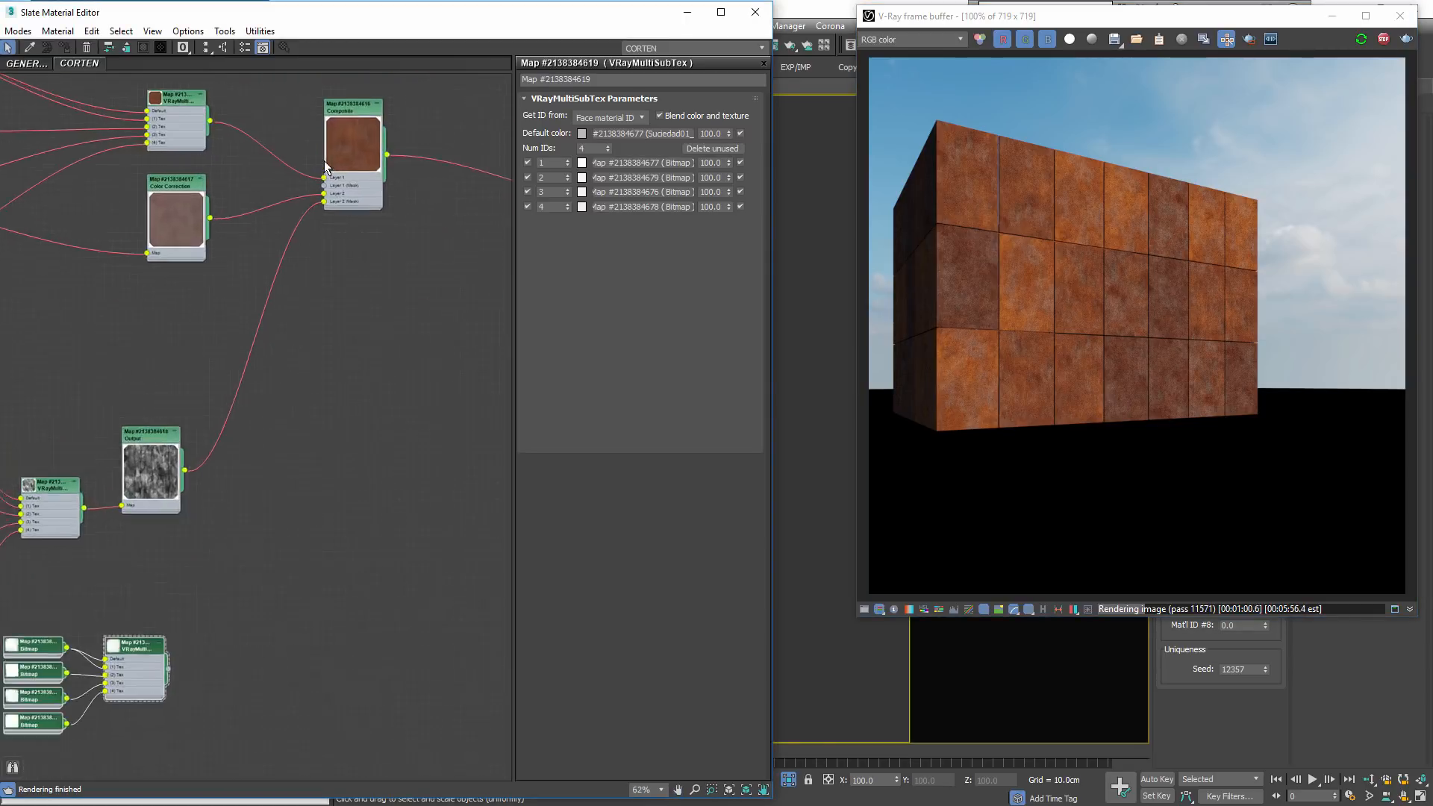
middle_click_drag(393, 104, 359, 225)
double_click(364, 215)
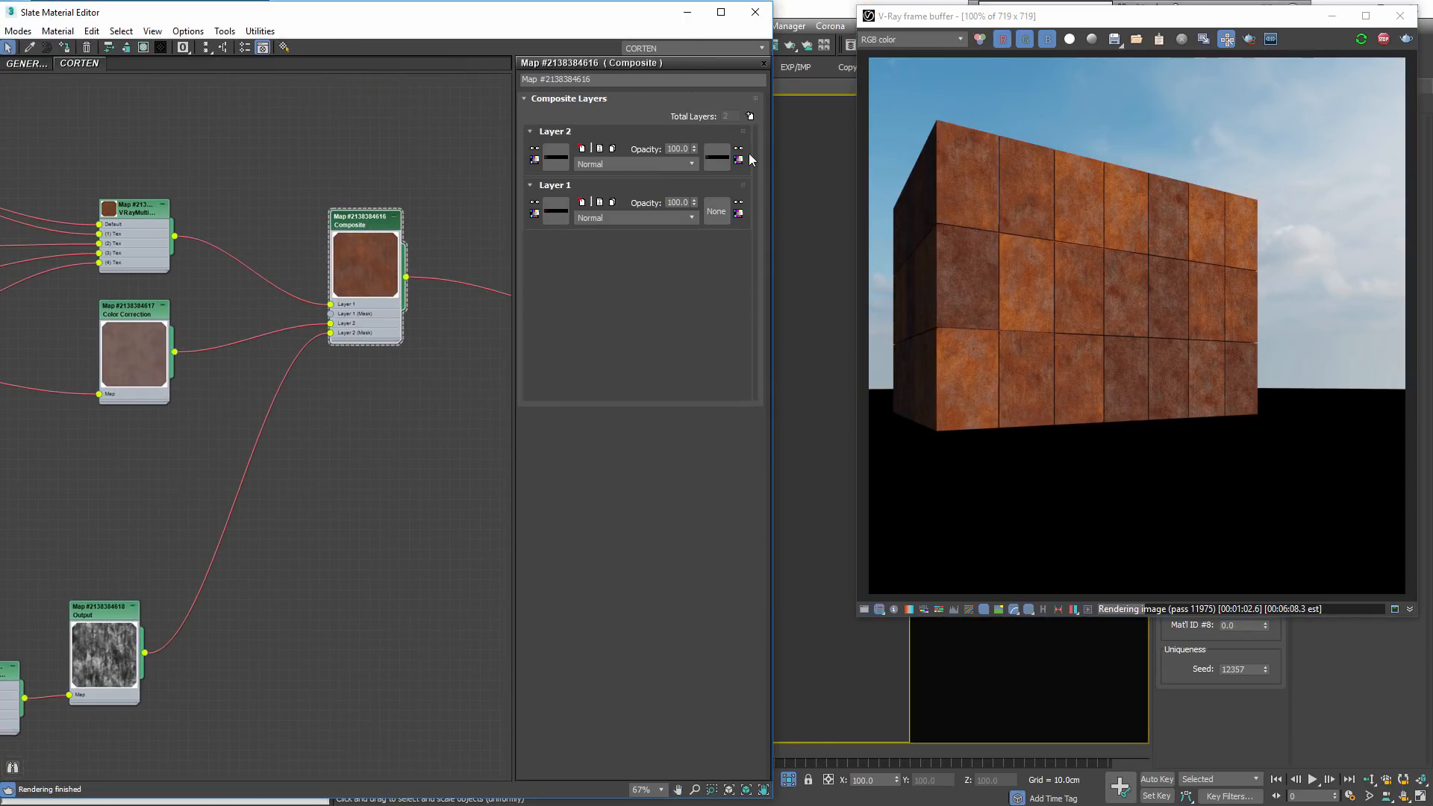
left_click(749, 116)
scroll(334, 425, "down", 3)
scroll(291, 619, "up", 1)
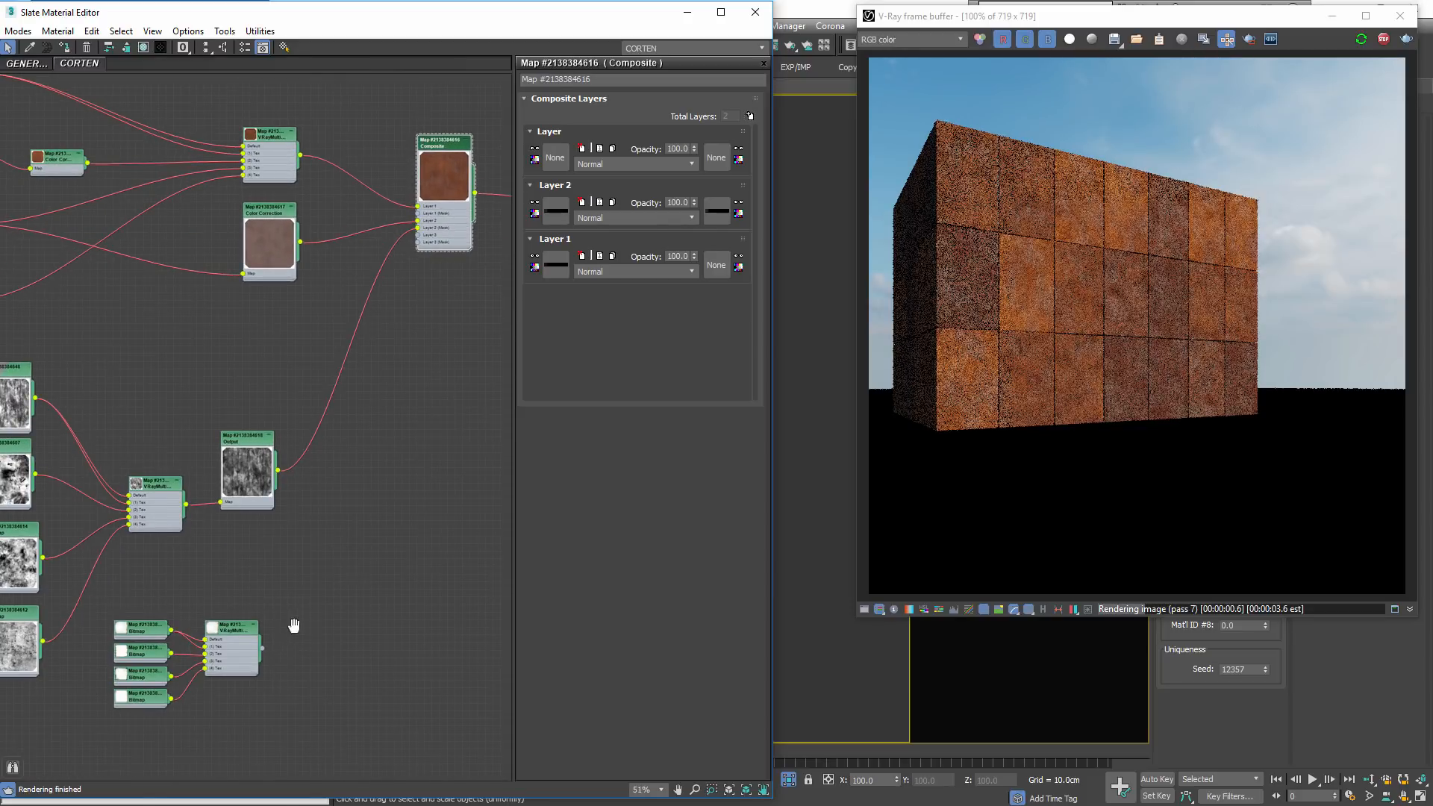
Enlarge the preview of the edge-dirt VRayMultiSubTex node
middle_click_drag(257, 679, 298, 701)
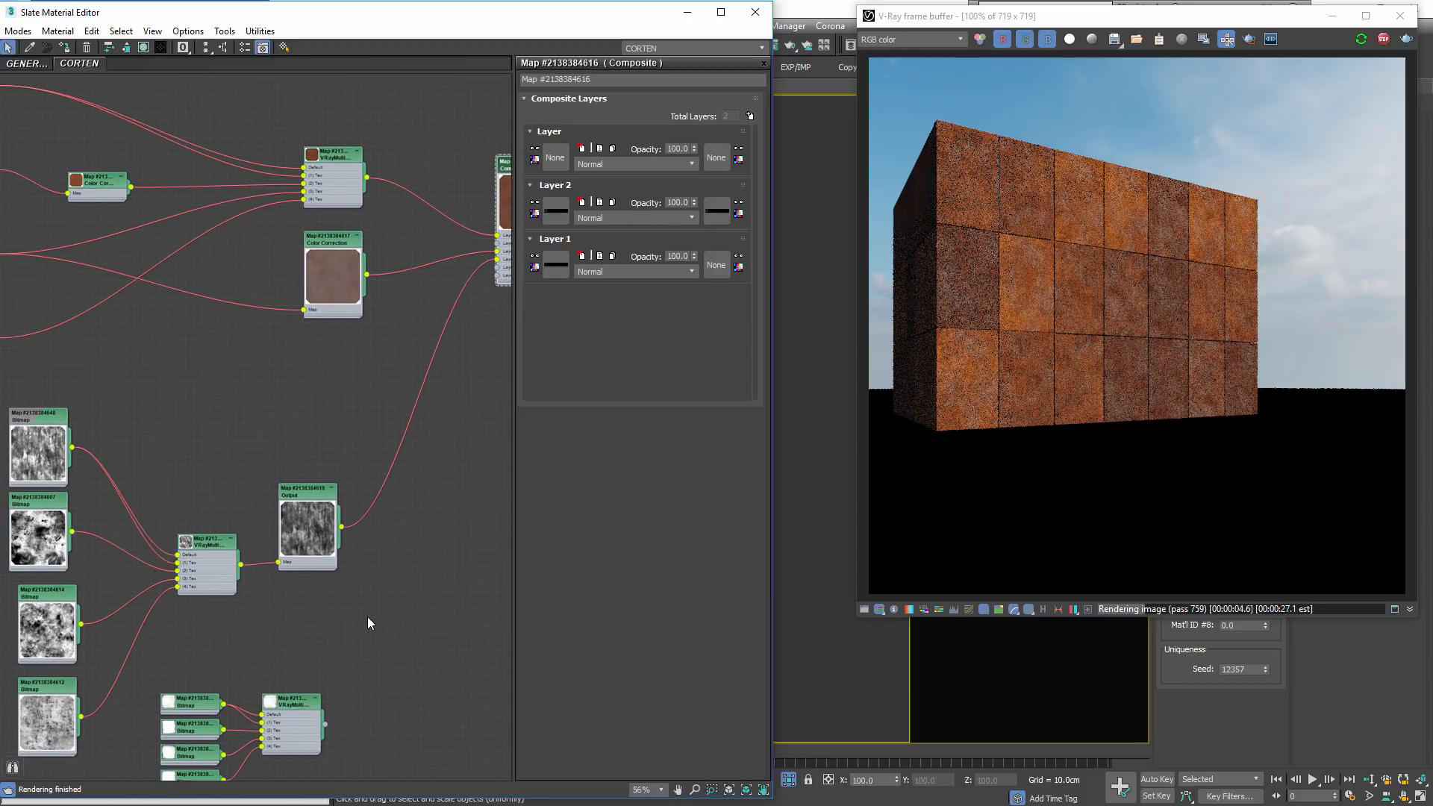
scroll(367, 616, "down", 2)
scroll(313, 678, "up", 6)
middle_click_drag(313, 679, 276, 538)
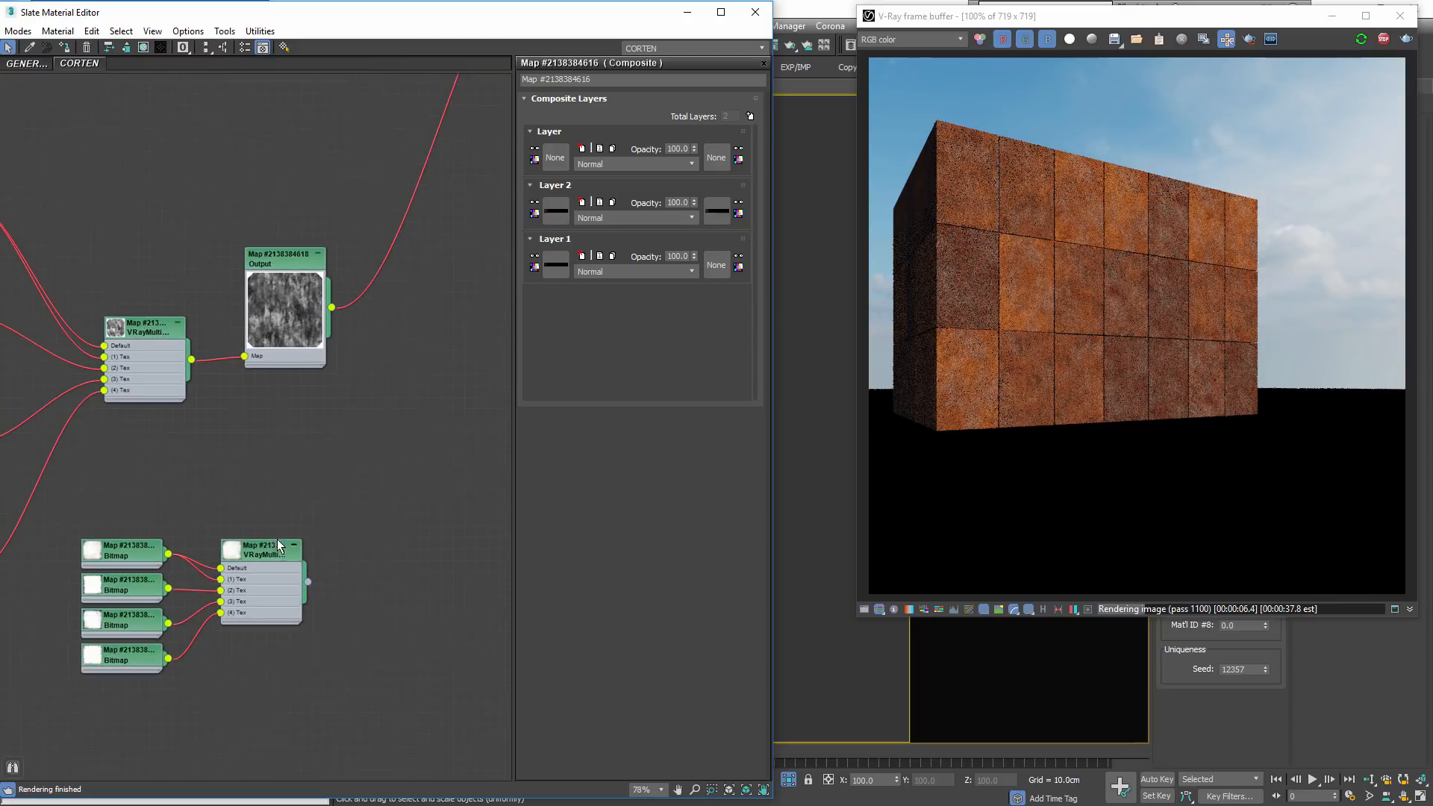
double_click(226, 551)
scroll(269, 567, "up", 2)
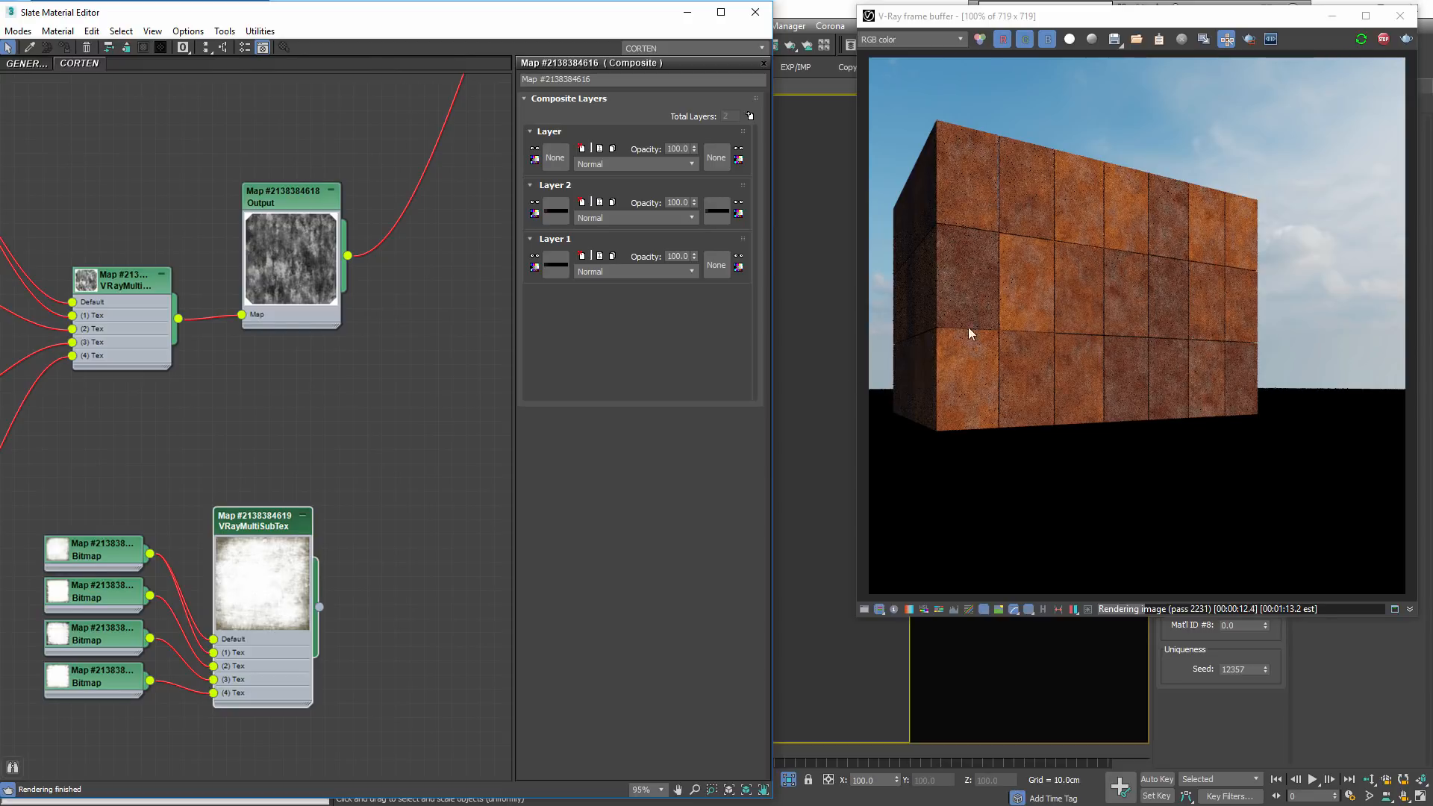
Add an Output map fed by the edge-dirt VRayMultiSubTex and enable its Invert and Clamp options
middle_click_drag(418, 545, 350, 504)
right_click(355, 492)
mouse_move(396, 516)
mouse_move(284, 517)
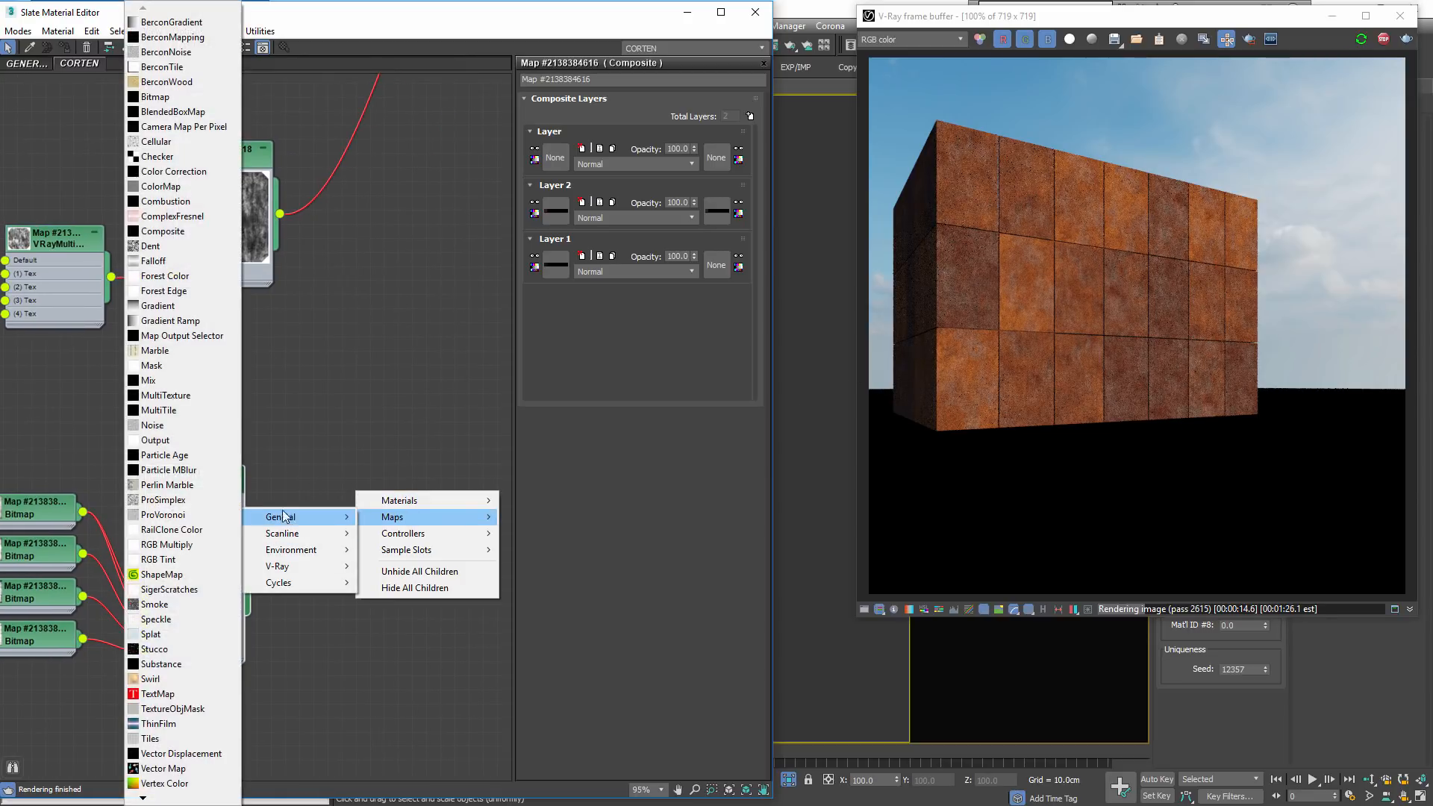
left_click(156, 440)
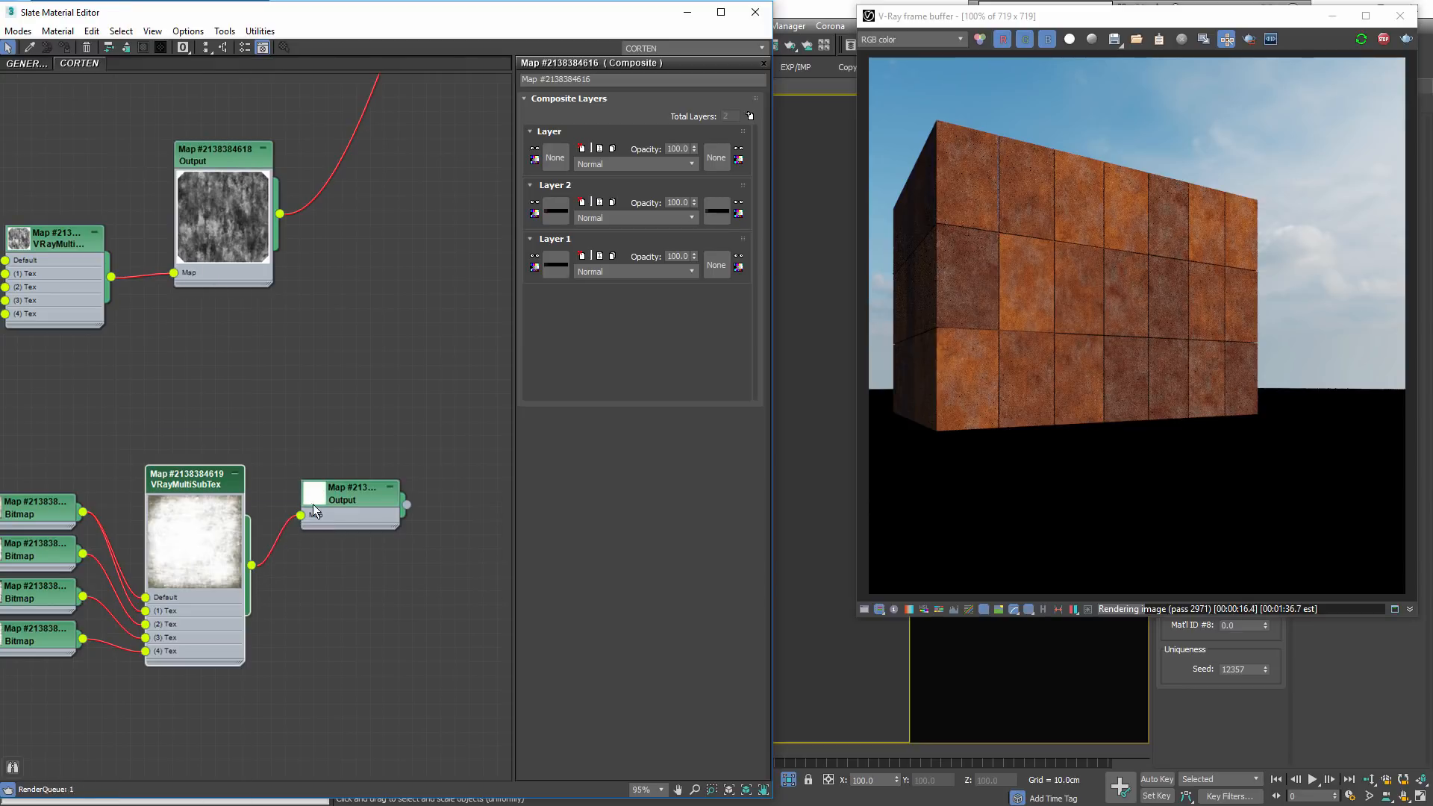
double_click(360, 494)
left_click(527, 190)
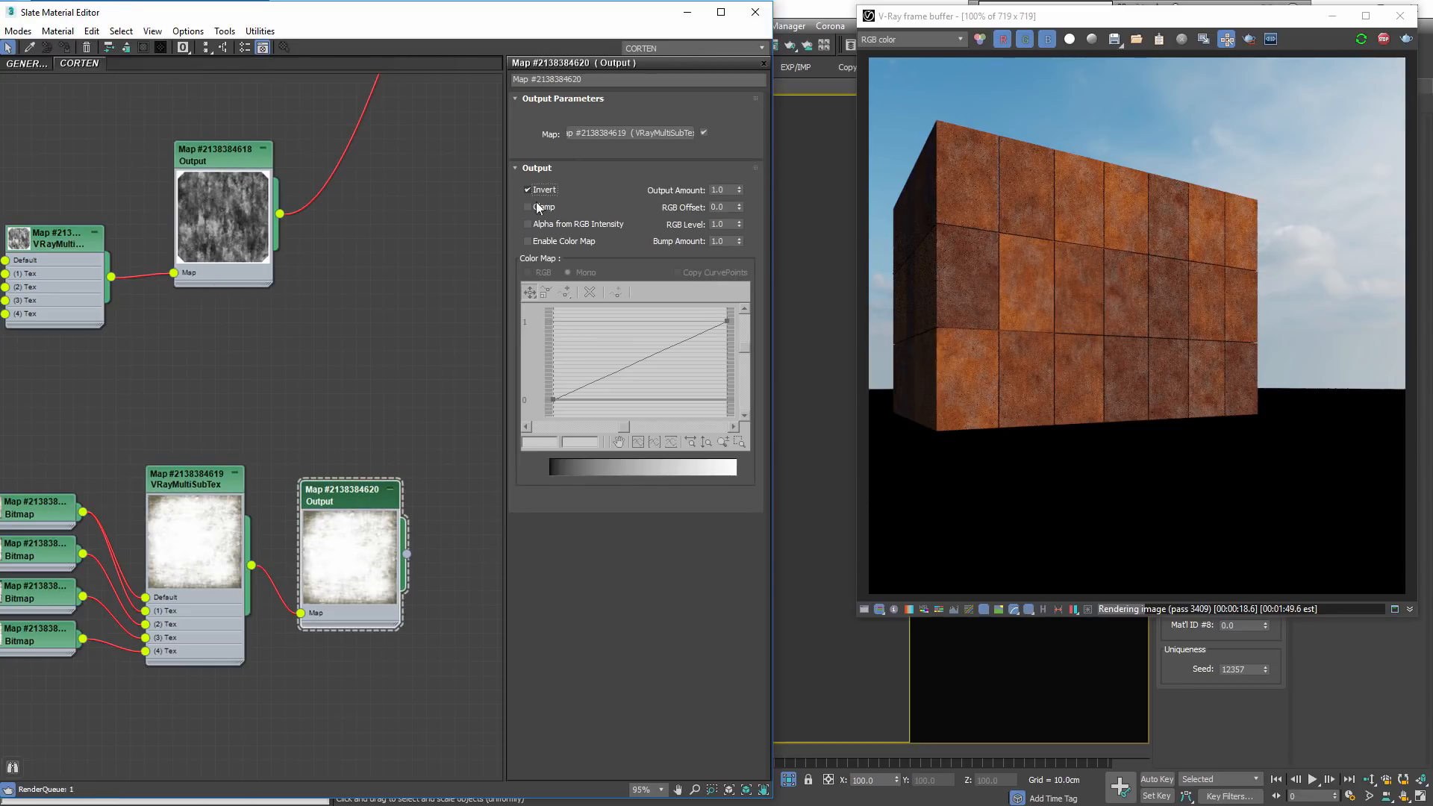
Move the inverted edge-dirt Output map beside the grunge Output map and connect it to the Composite's Layer 3 mask
left_click_drag(343, 534, 400, 265)
scroll(315, 403, "down", 2)
middle_click_drag(315, 402, 261, 746)
scroll(261, 746, "down", 2)
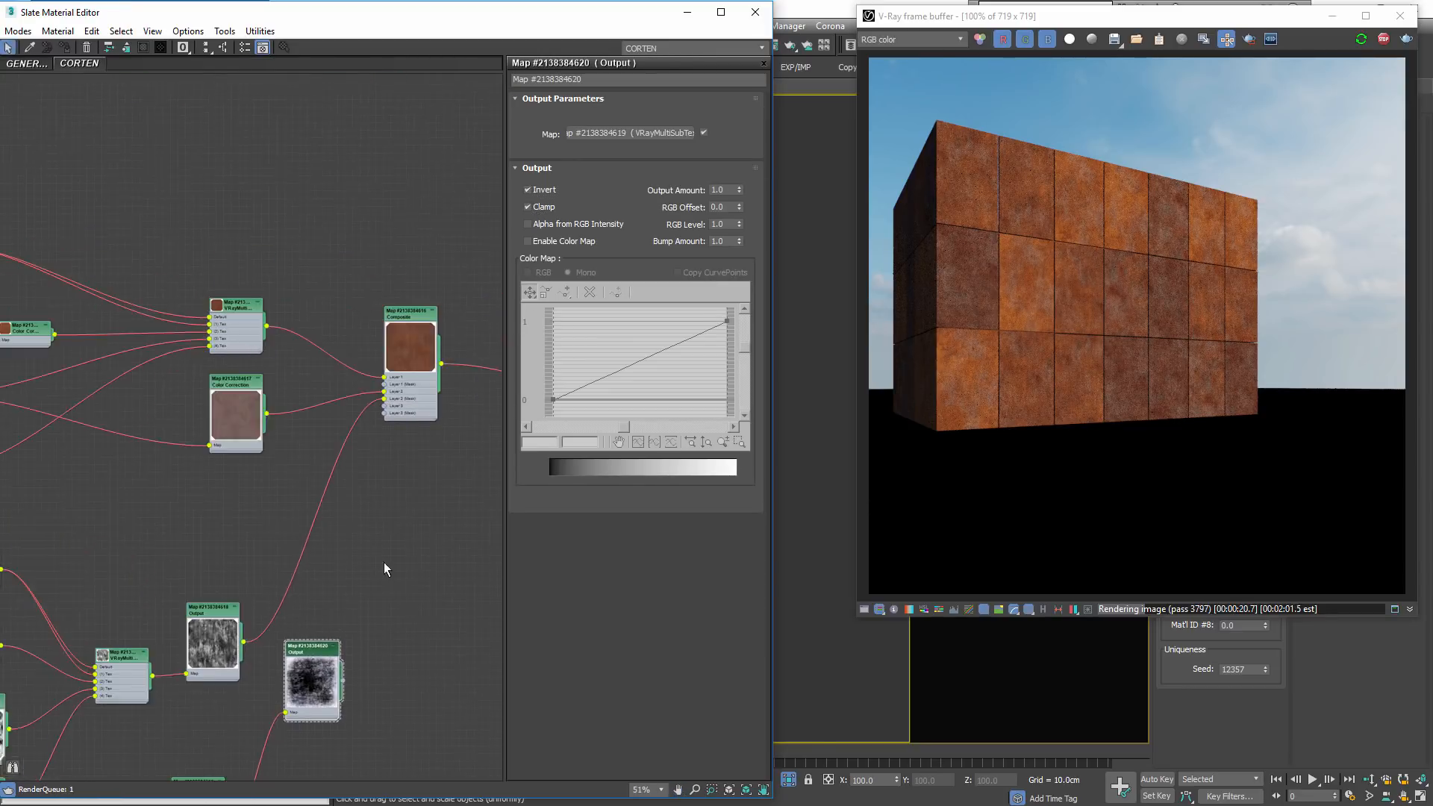
scroll(336, 676, "up", 1)
left_click_drag(344, 685, 396, 351)
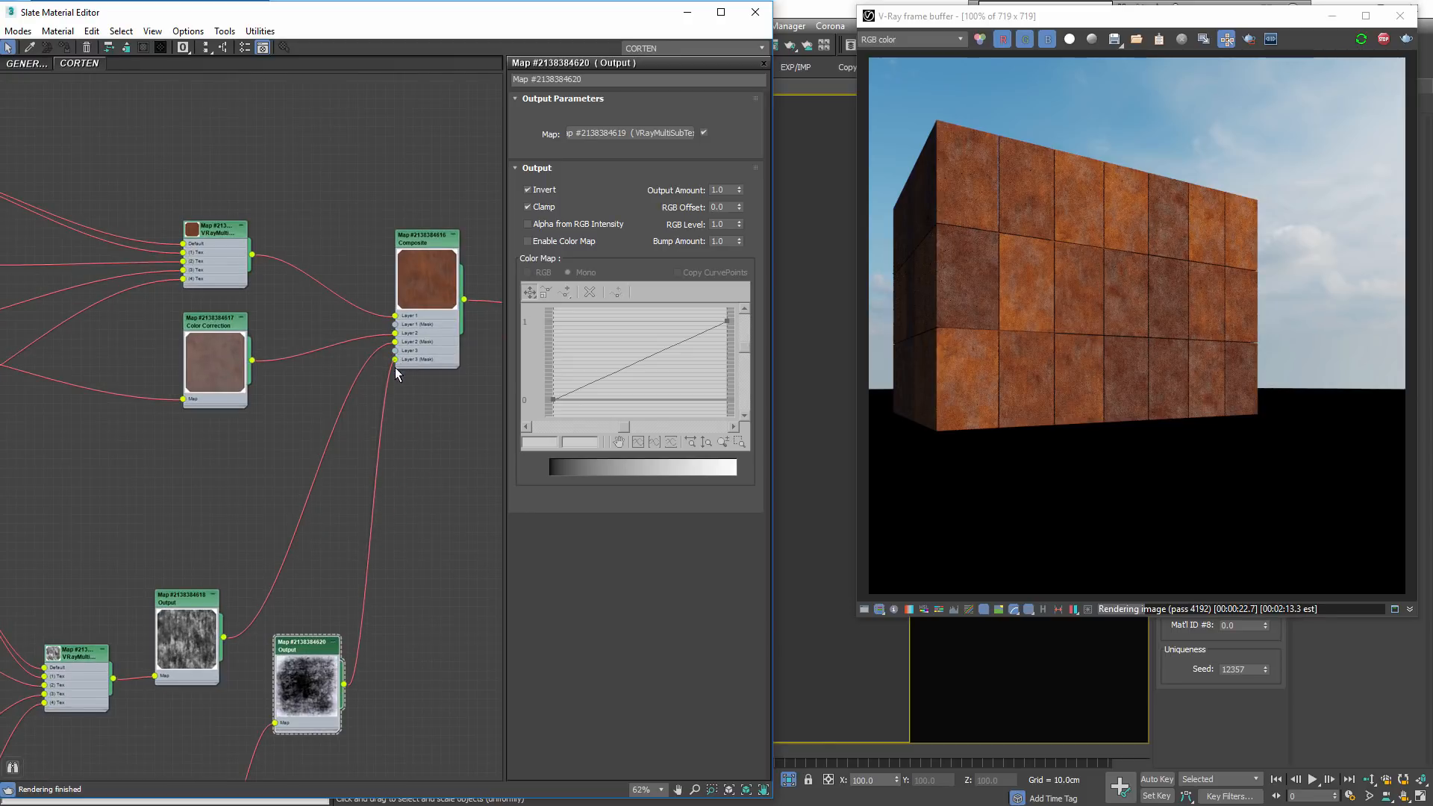
Copy the Color Correction of the orange rust bitmap below the other Color Correction and connect the copy to the Composite's Layer 3
scroll(118, 467, "down", 2)
middle_click_drag(118, 468, 374, 499)
middle_click_drag(271, 377, 131, 308)
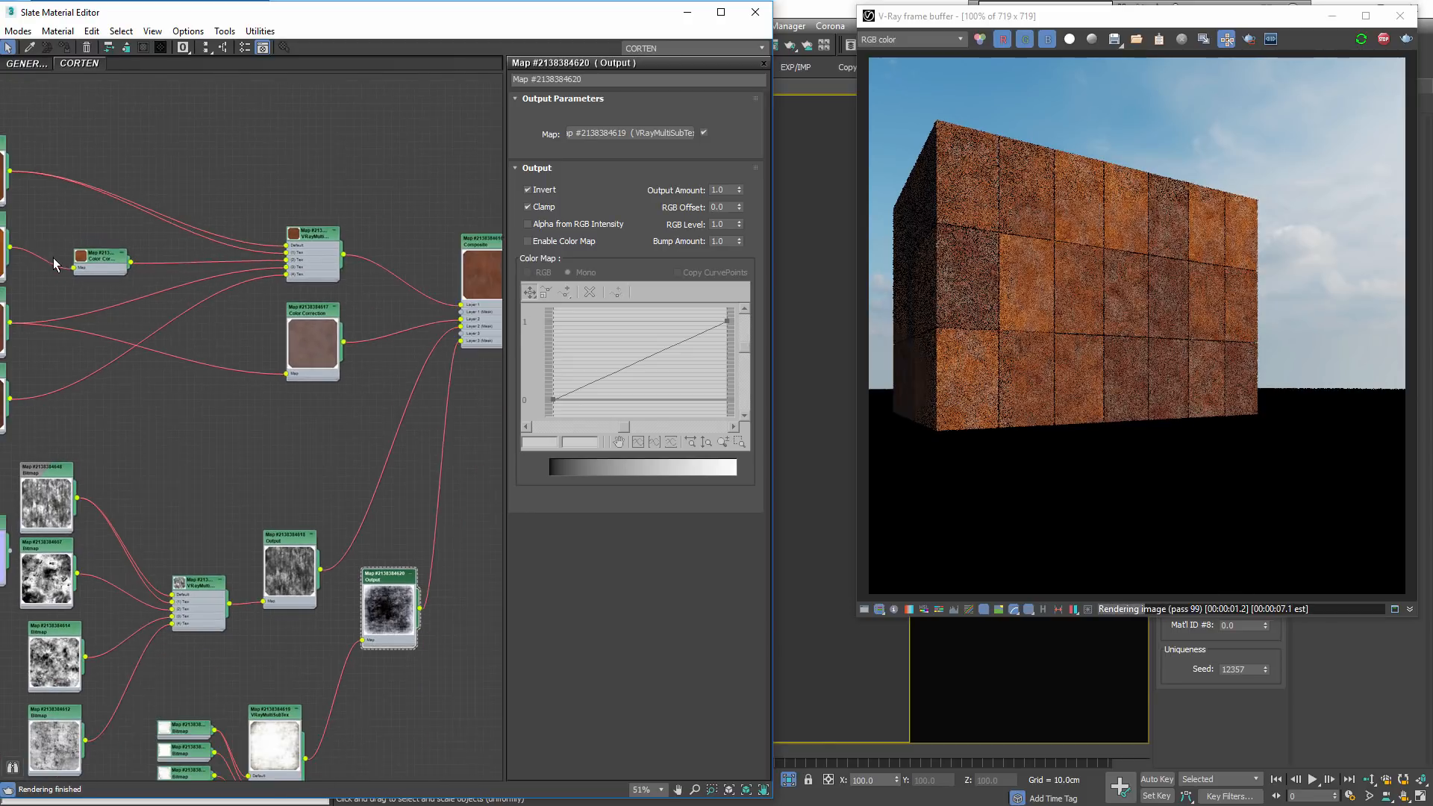
mouse_move(21, 261)
middle_mouse_down()
mouse_move(88, 247)
mouse_move(131, 273)
mouse_move(84, 274)
middle_mouse_up()
scroll(85, 274, "down", 1)
left_click_drag(97, 248, 297, 391, "shift")
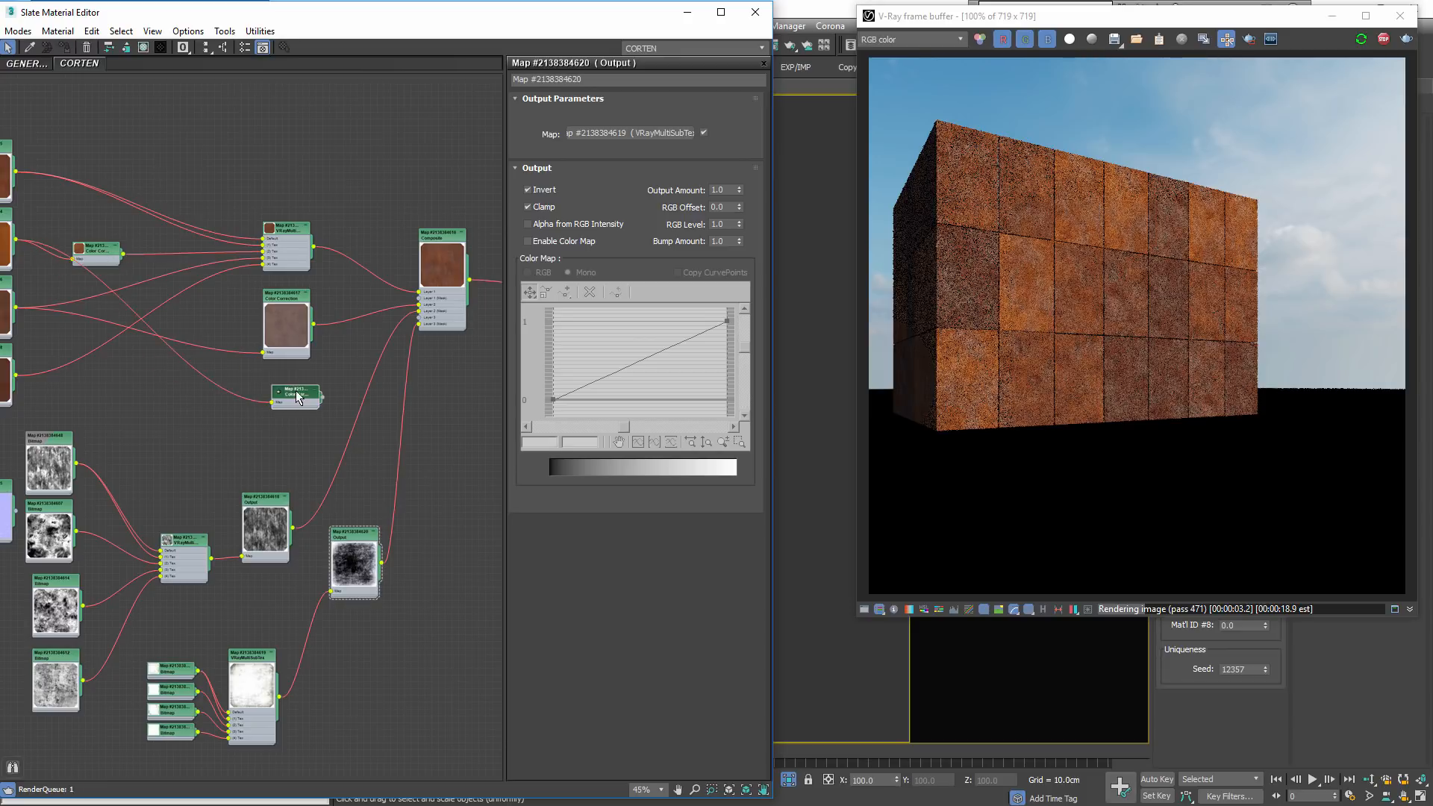
scroll(313, 397, "up", 5)
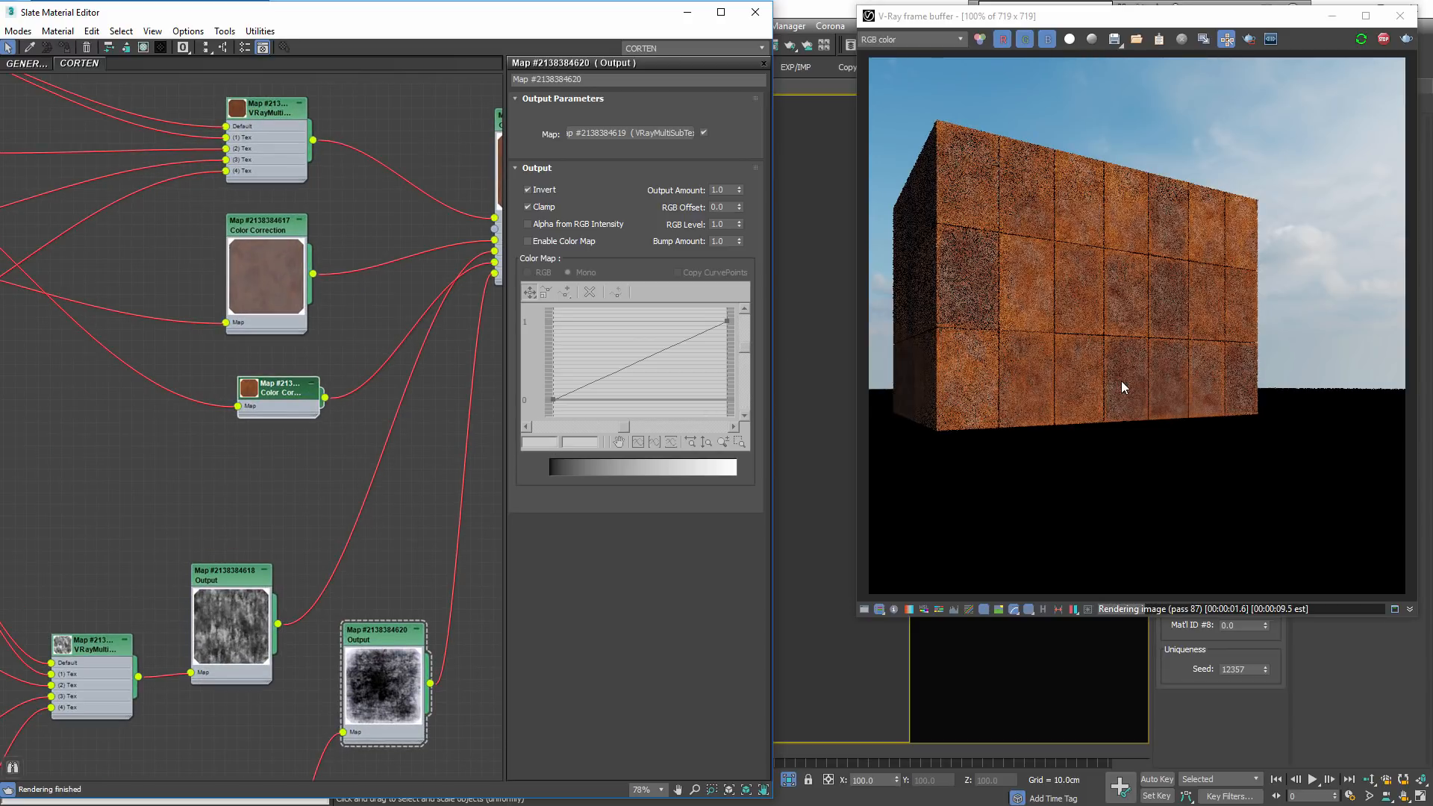
Examine the edge dirt on the facade panels close up in the render, from the lower panels to the building corner
scroll(1121, 380, "up", 1)
middle_click_drag(1279, 339, 1055, 342)
scroll(1022, 332, "up", 1)
scroll(1012, 271, "down", 1)
middle_click_drag(1012, 271, 1103, 275)
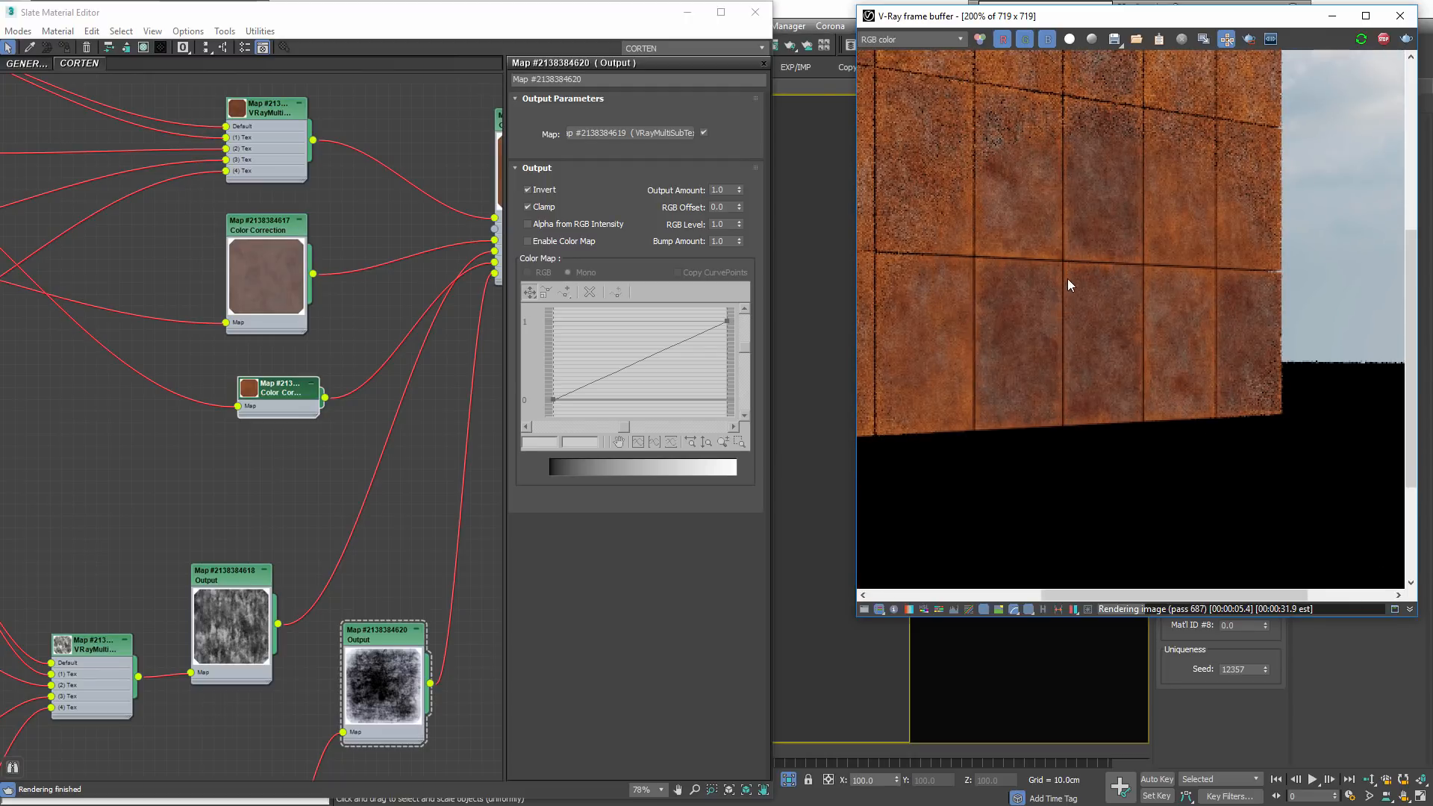
middle_click_drag(1106, 257, 1119, 396)
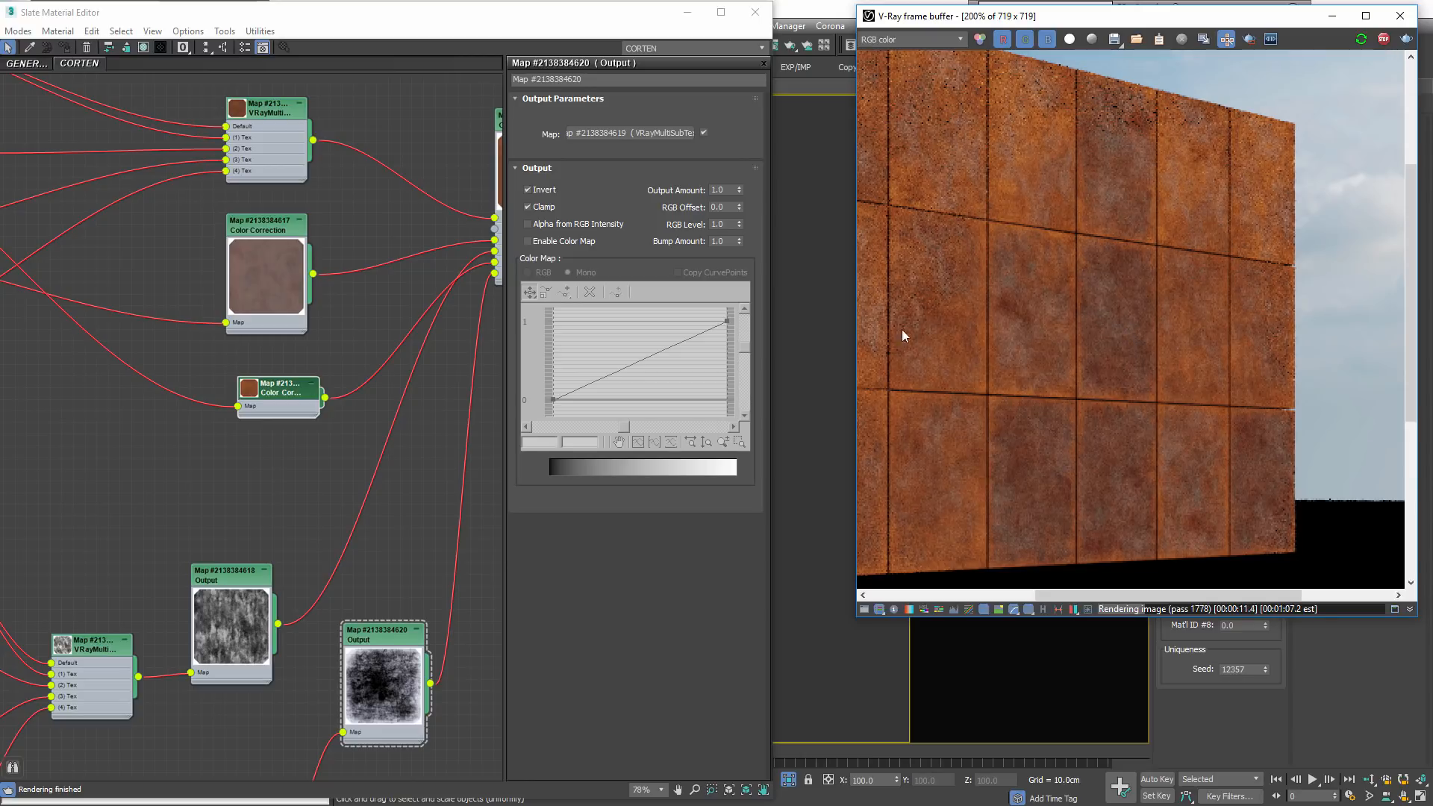
middle_click_drag(908, 329, 1250, 405)
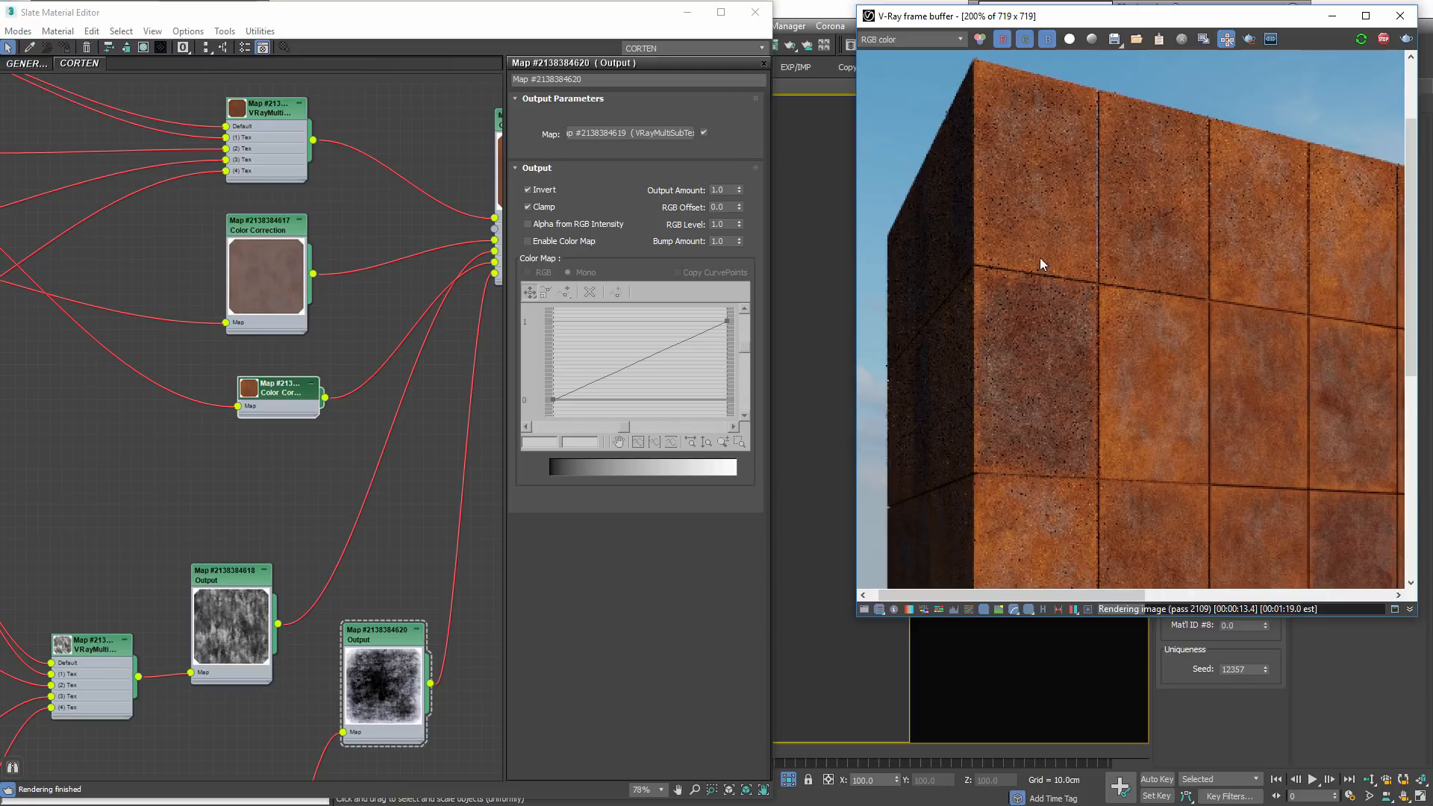
scroll(1017, 247, "down", 2)
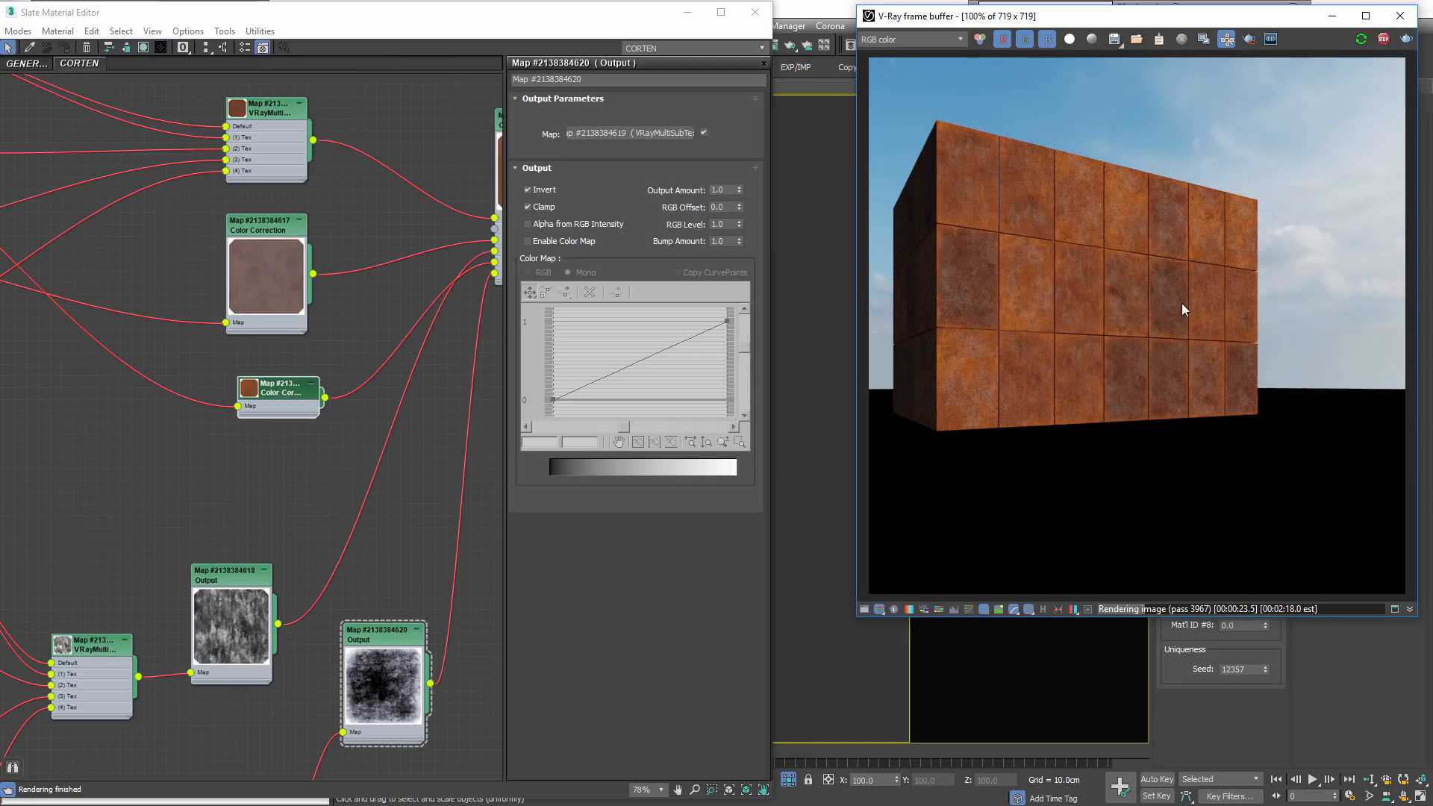
Set the opacity of the Composite's Layer 3 to 50
scroll(373, 330, "down", 2)
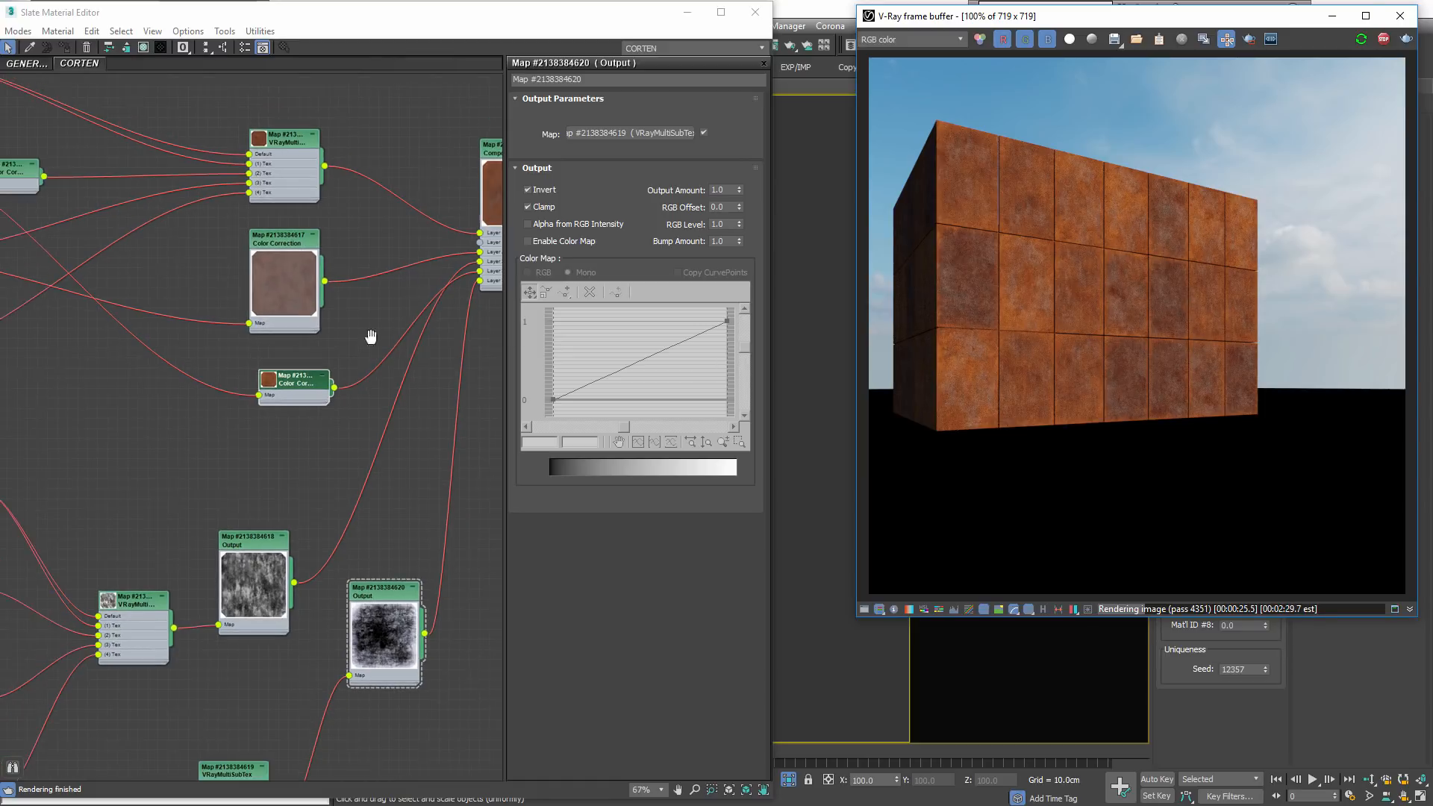
middle_click_drag(368, 335, 306, 365)
scroll(328, 388, "down", 2)
scroll(355, 412, "up", 1)
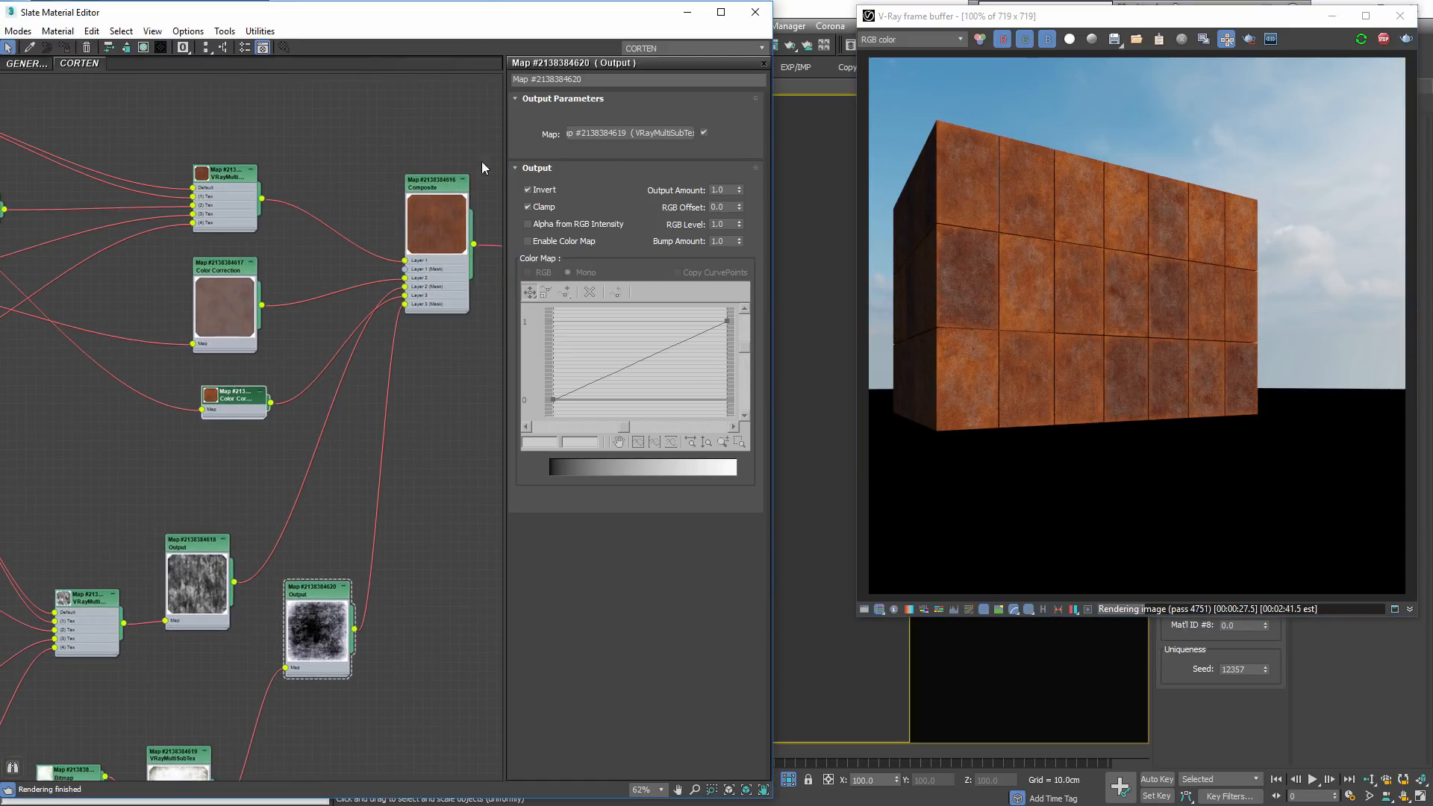
double_click(432, 184)
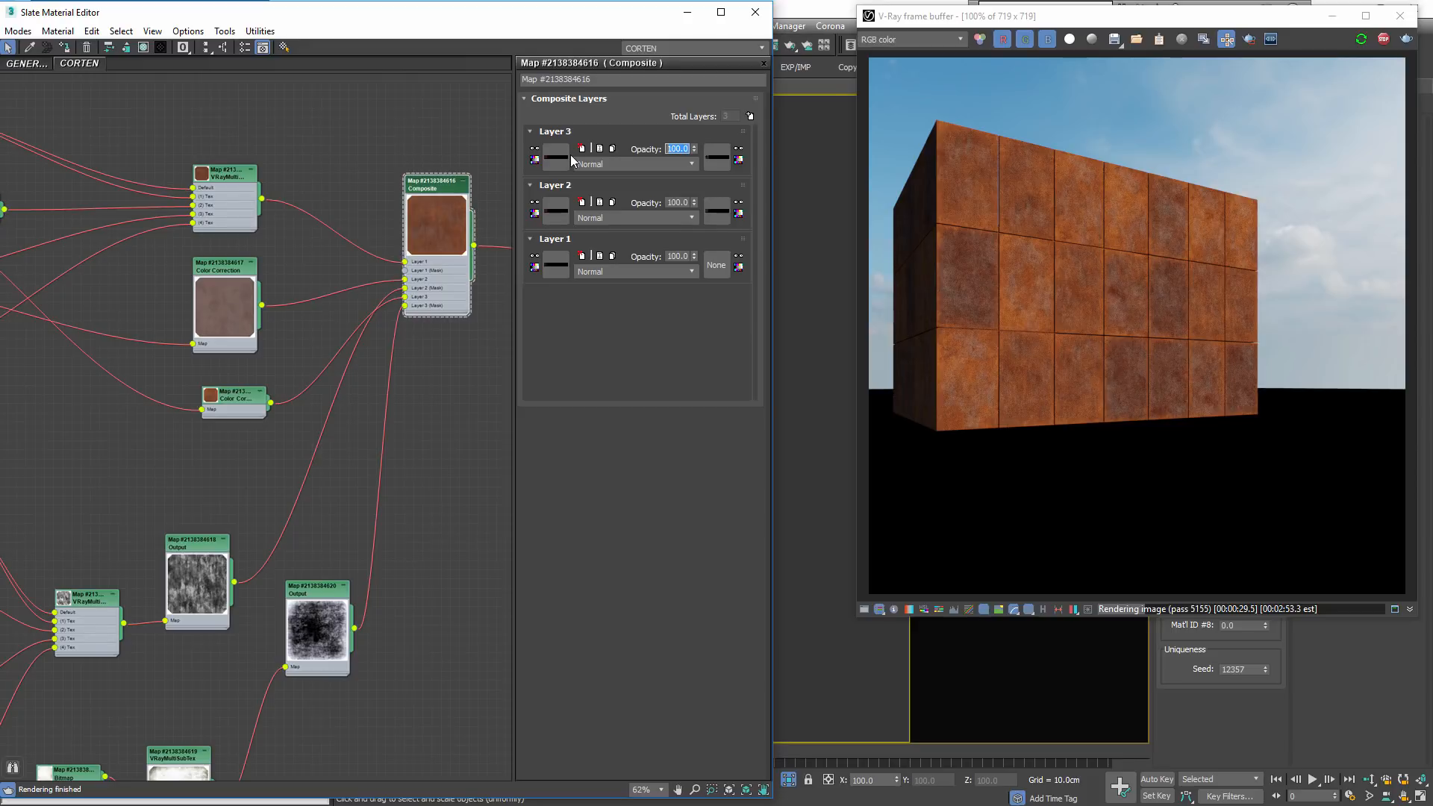
type("50")
key("Return")
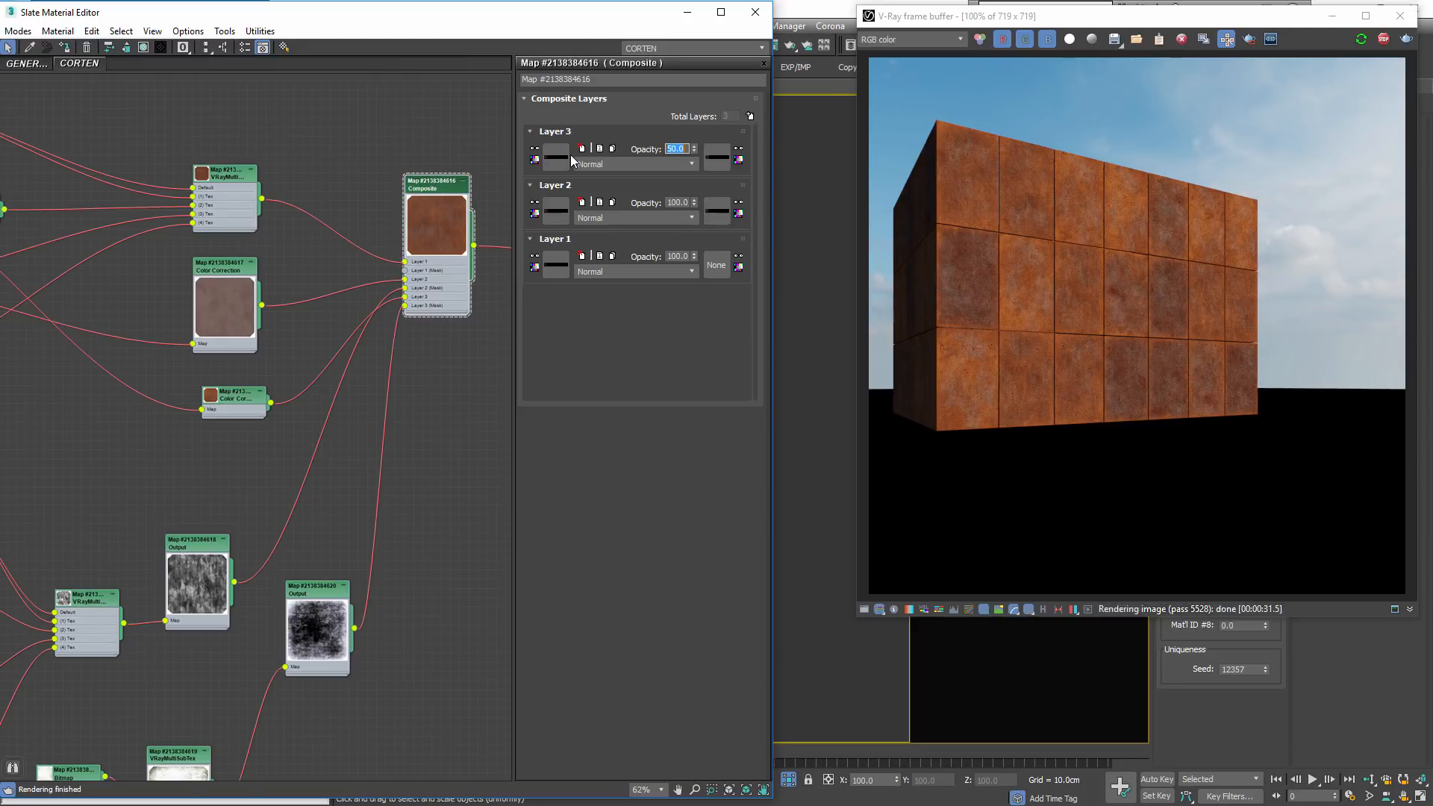
Inspect the render up close and set the Composite's Layer 3 opacity to 70
scroll(1171, 352, "up", 1)
middle_click_drag(1090, 320, 1115, 364)
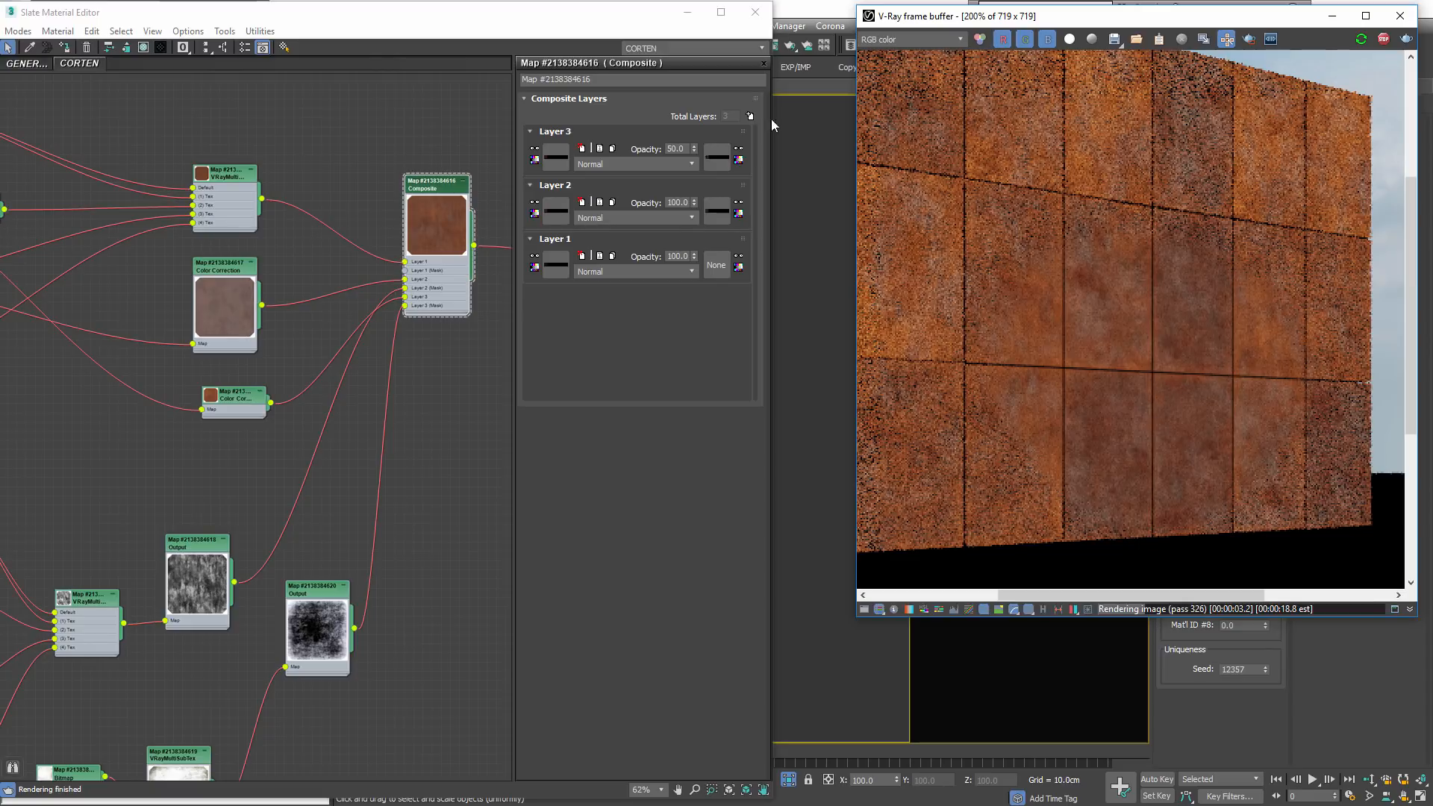
double_click(676, 149)
type("70")
key("Return")
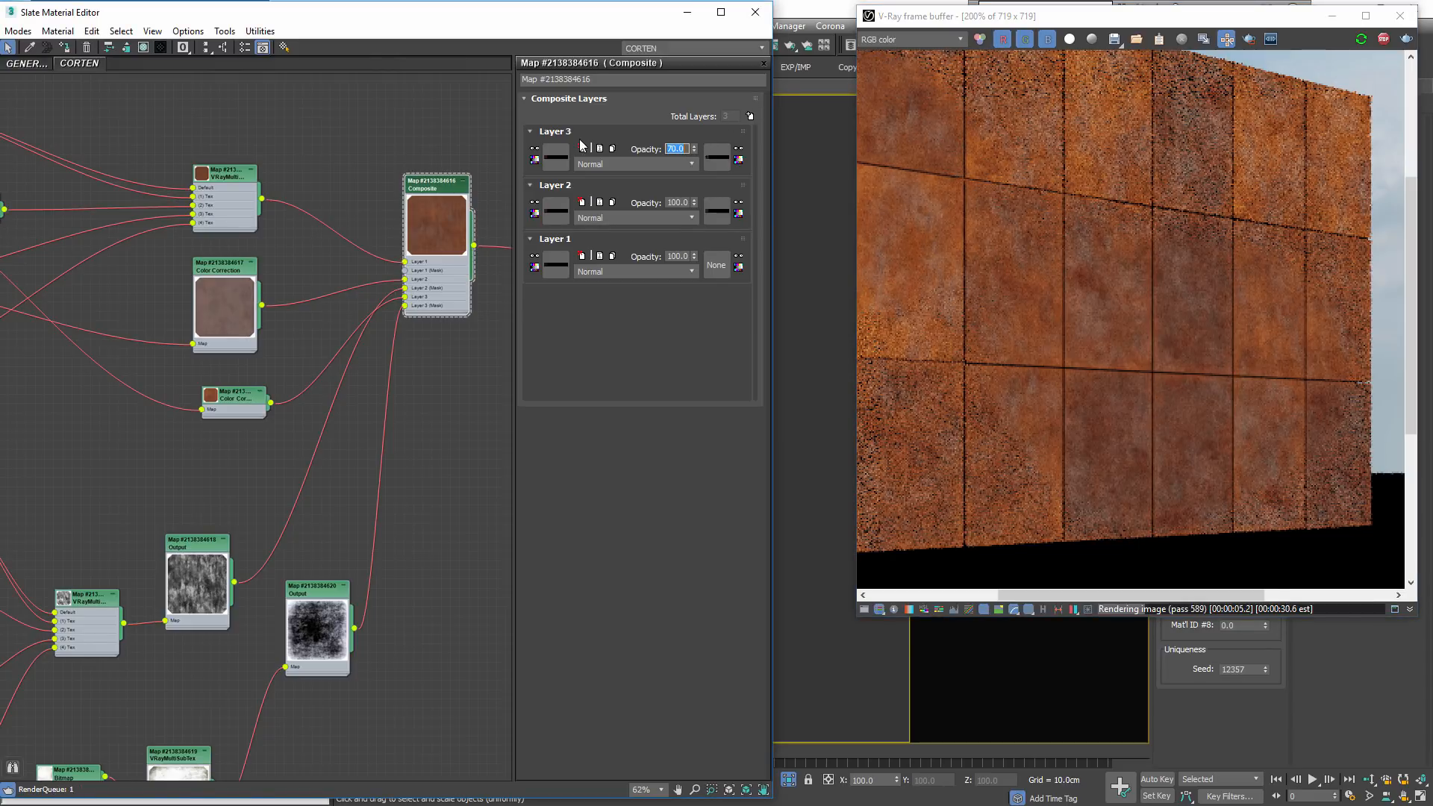
scroll(1085, 346, "down", 1)
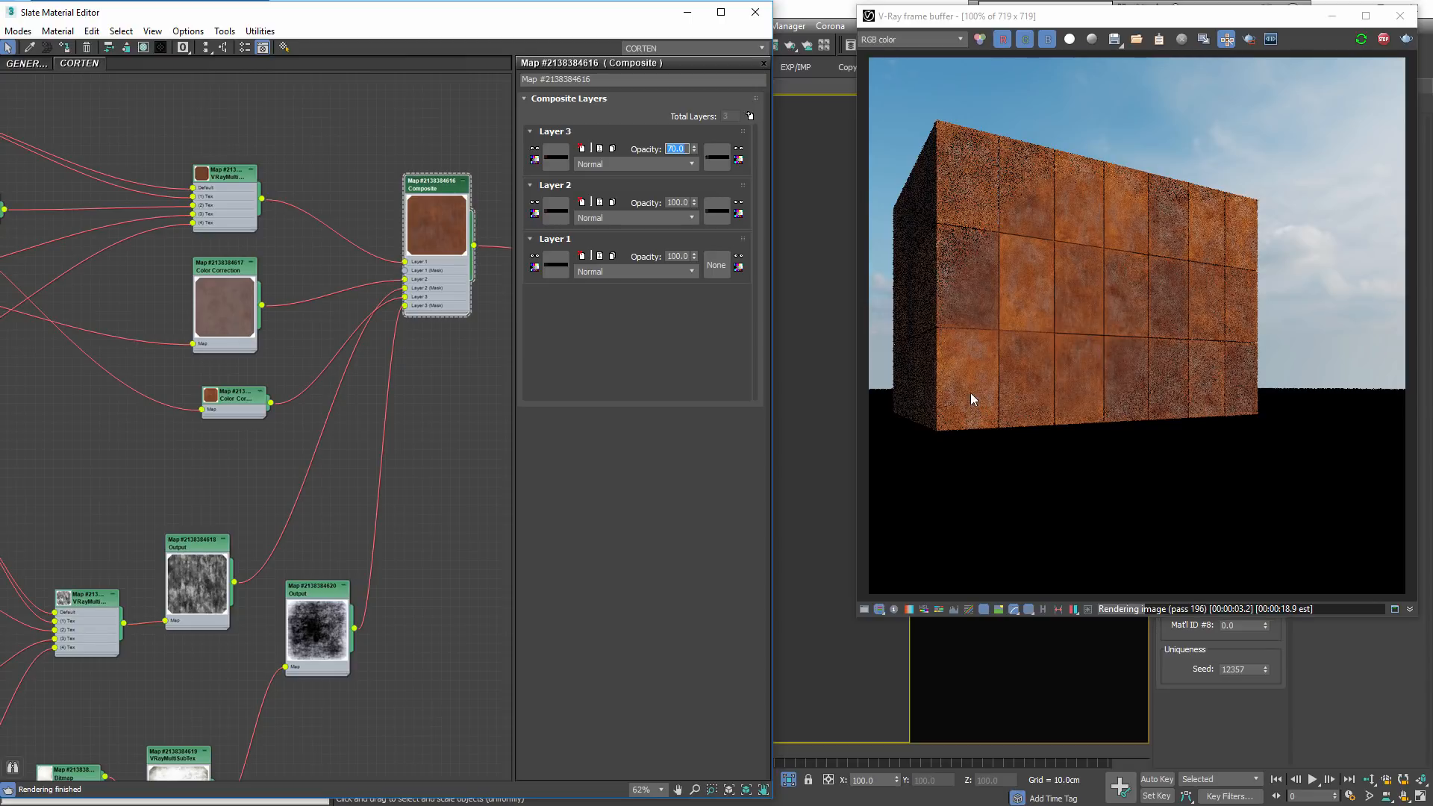
Move the four unconnected leak bitmaps to the free area below the Suciedad bitmaps
scroll(321, 416, "down", 5)
middle_click_drag(286, 456, 351, 452)
scroll(352, 452, "up", 3)
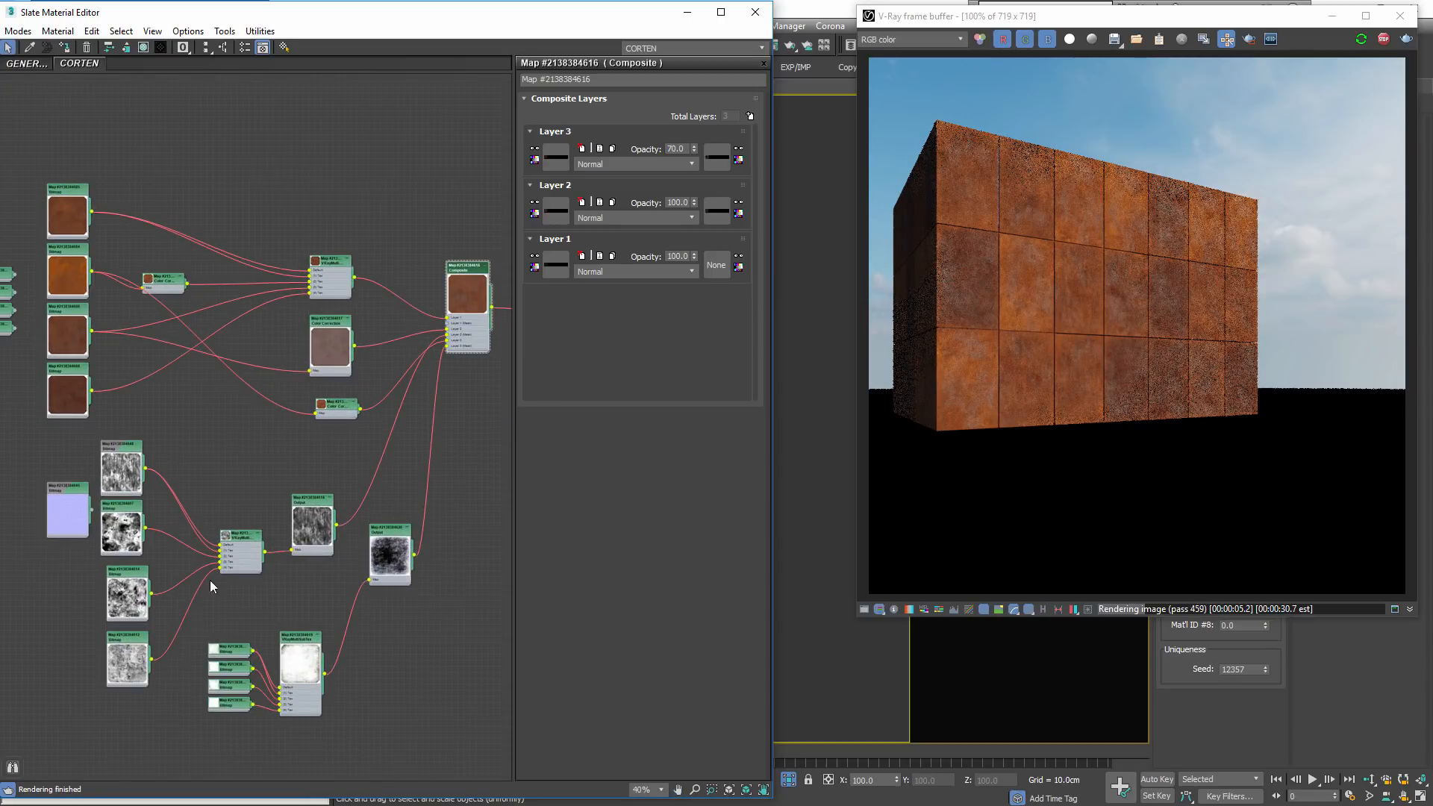
middle_click_drag(238, 682, 369, 596)
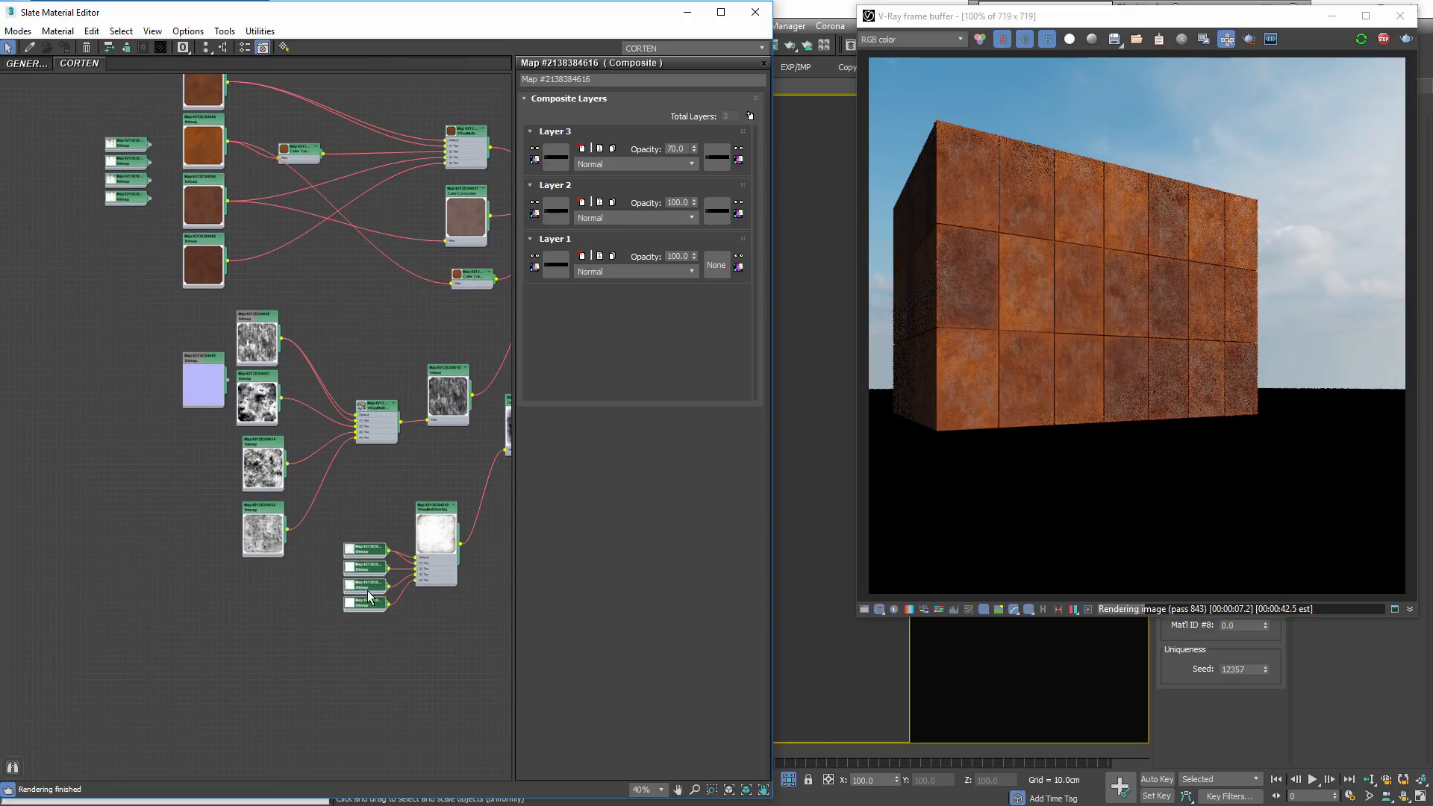
left_click_drag(102, 188, 344, 702)
View the source image of the leak02 bitmap
scroll(225, 450, "up", 5)
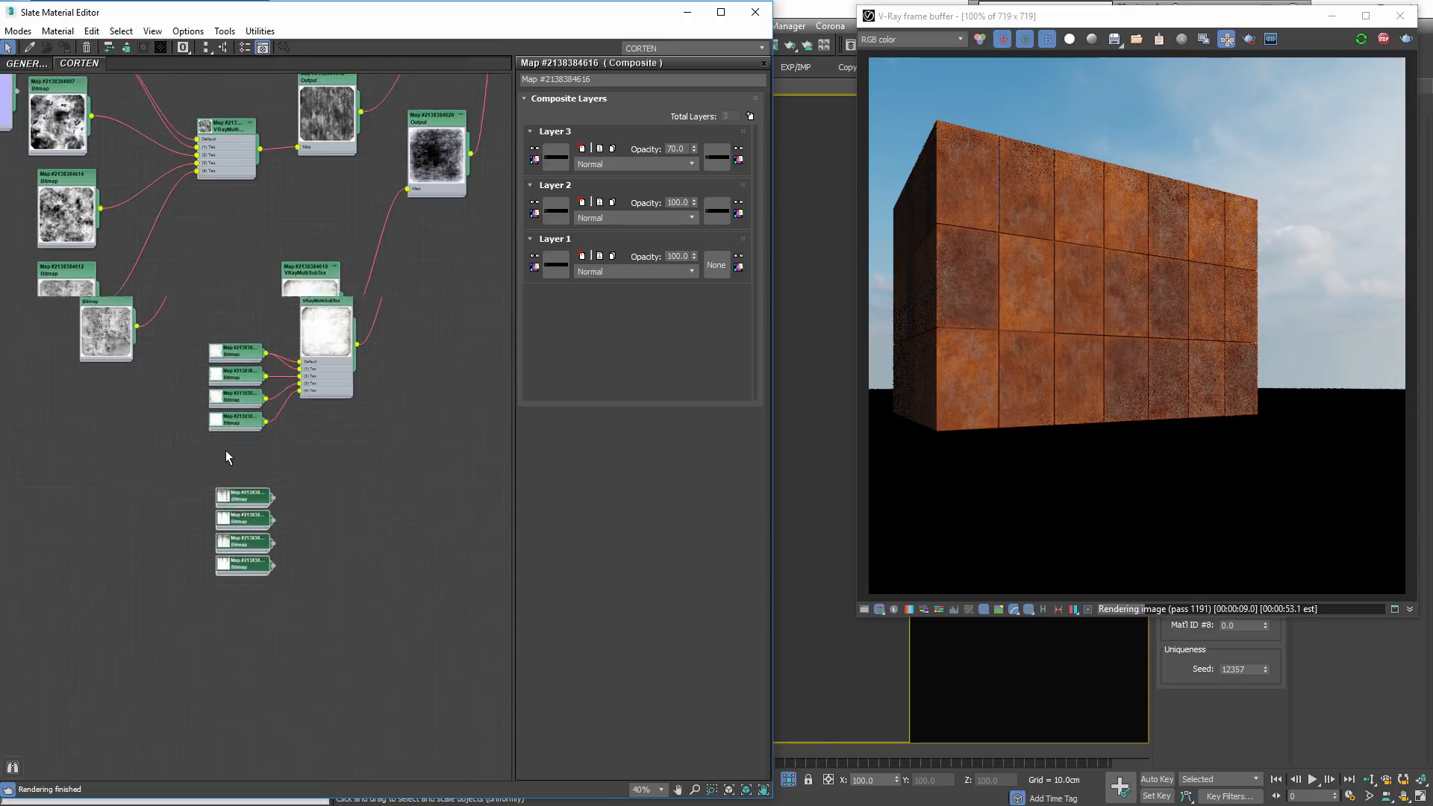
double_click(183, 487)
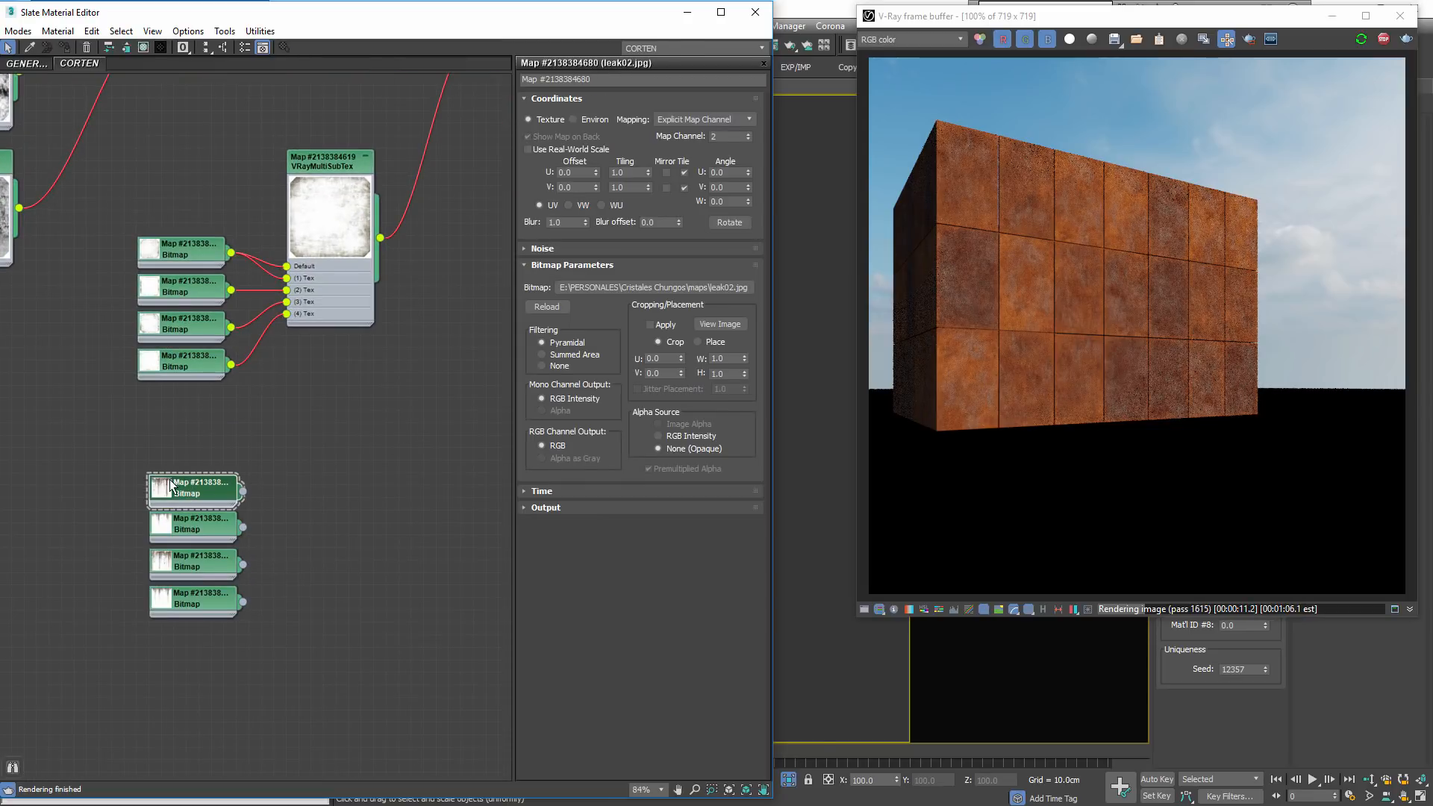
left_click(719, 324)
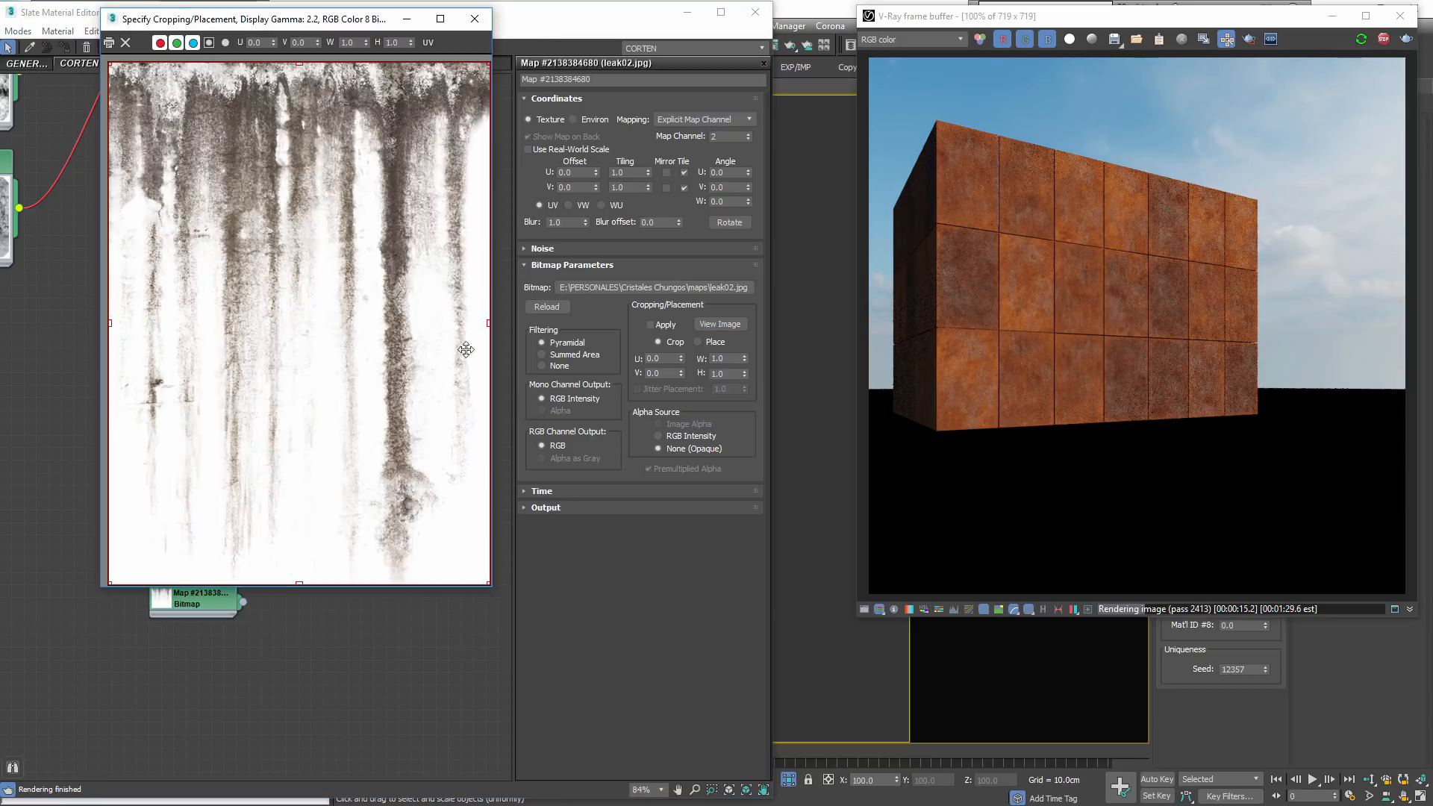
Close the leak image view, duplicate the edge-dirt VRayMultiSubTex beside the leak bitmaps, and remove the copy's input connections
left_click(474, 19)
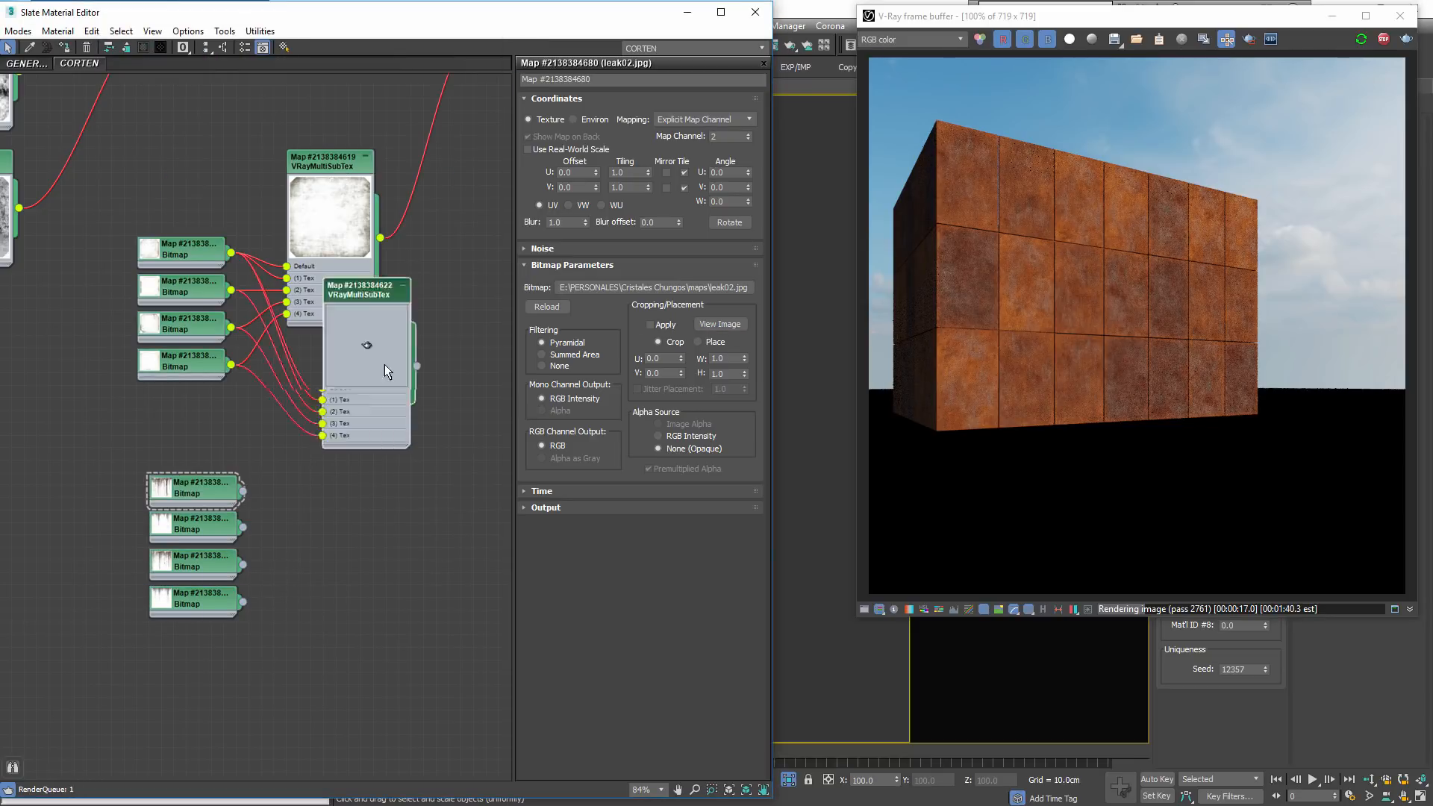
left_click_drag(385, 365, 335, 487, "shift")
scroll(271, 537, "up", 3)
left_click_drag(279, 383, 192, 376)
key("Delete")
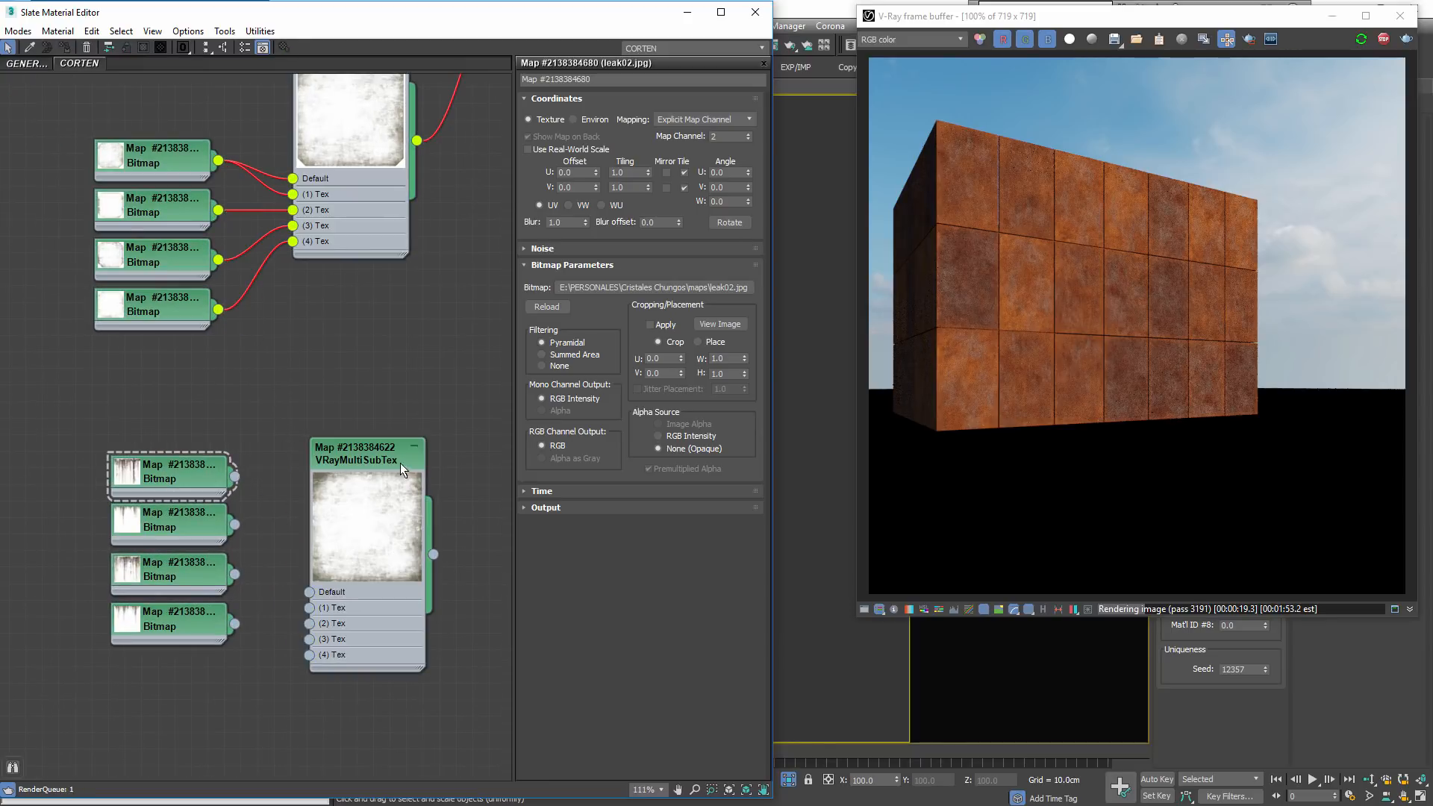
Connect the first leak bitmap to the duplicated VRayMultiSubTex's Default and (1) Tex, and the other three to (2), (3) and (4) Tex
scroll(401, 468, "up", 2)
left_click_drag(308, 556, 382, 508)
left_click_drag(240, 527, 383, 527)
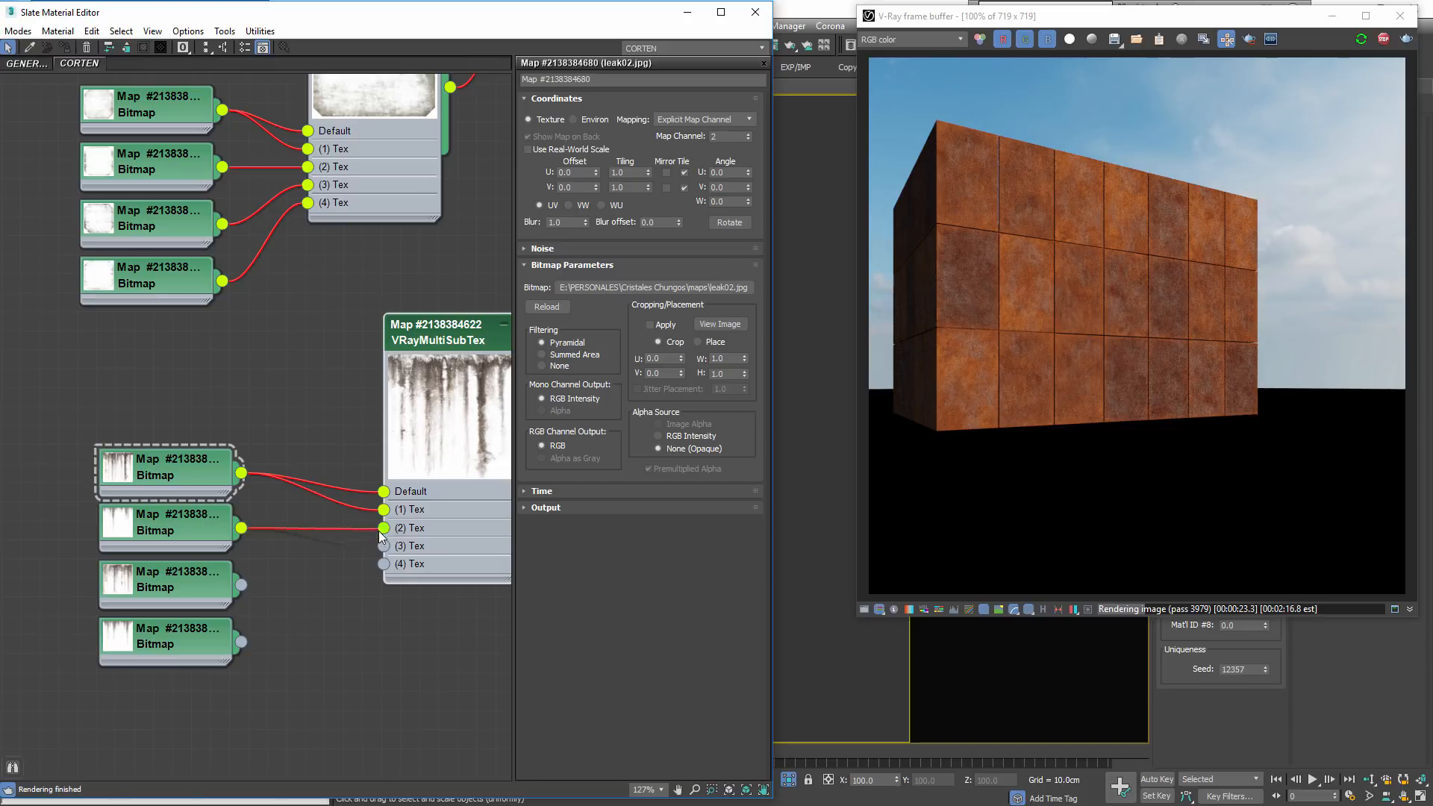
left_click_drag(241, 584, 382, 545)
left_click_drag(241, 642, 383, 563)
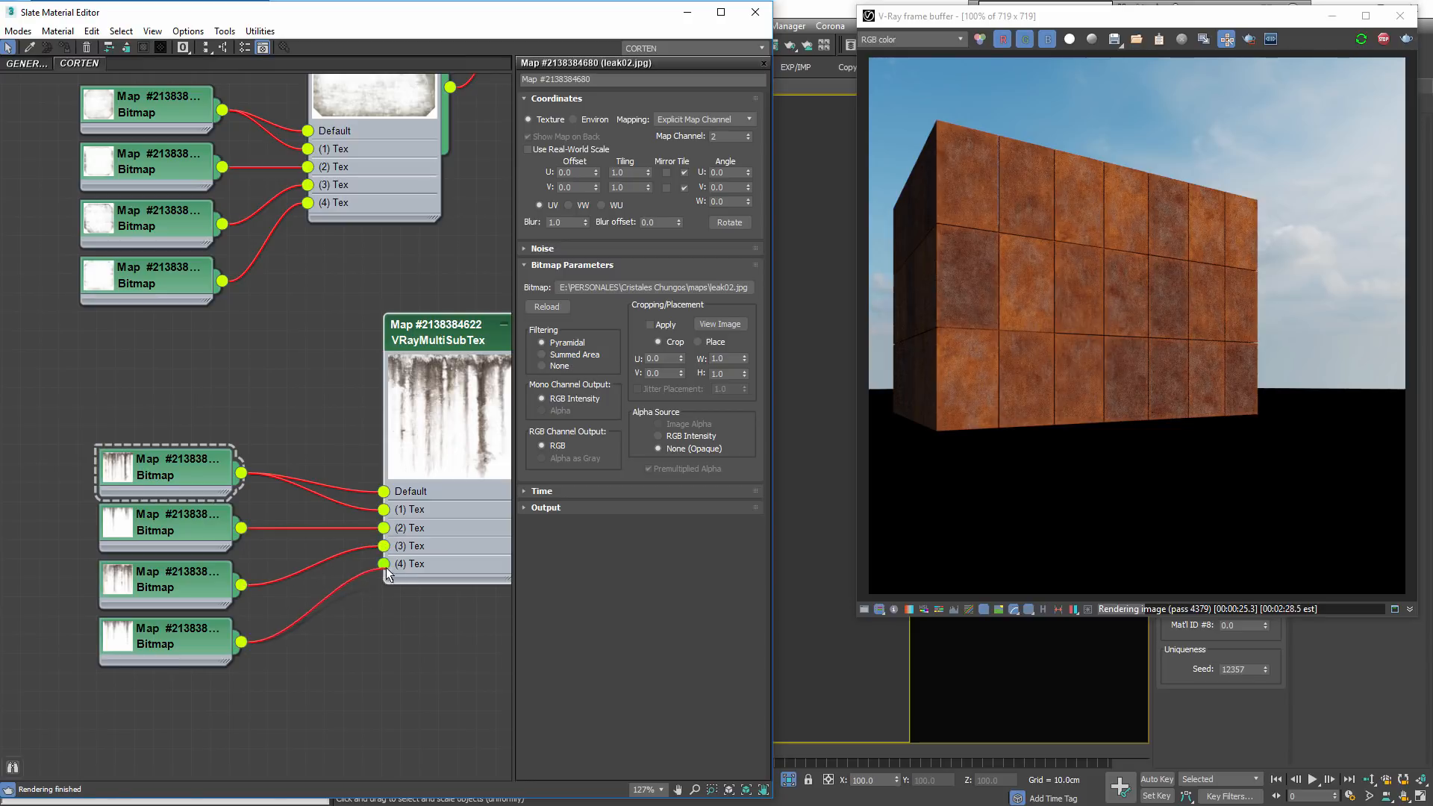
Duplicate the edge-dirt Output map beside the leak VRayMultiSubTex and feed the leak map into the copy
scroll(386, 573, "down", 10)
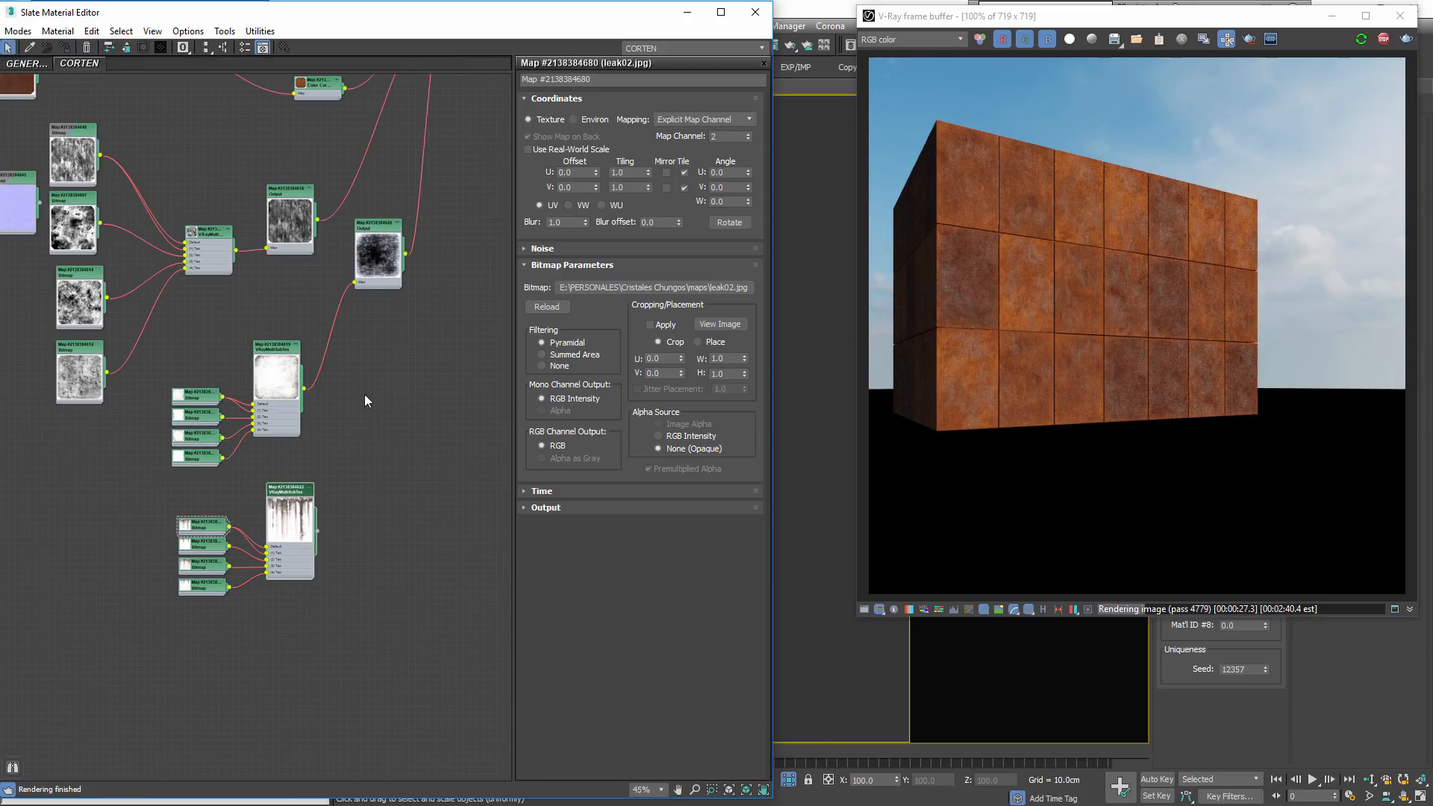
middle_click_drag(364, 400, 325, 440)
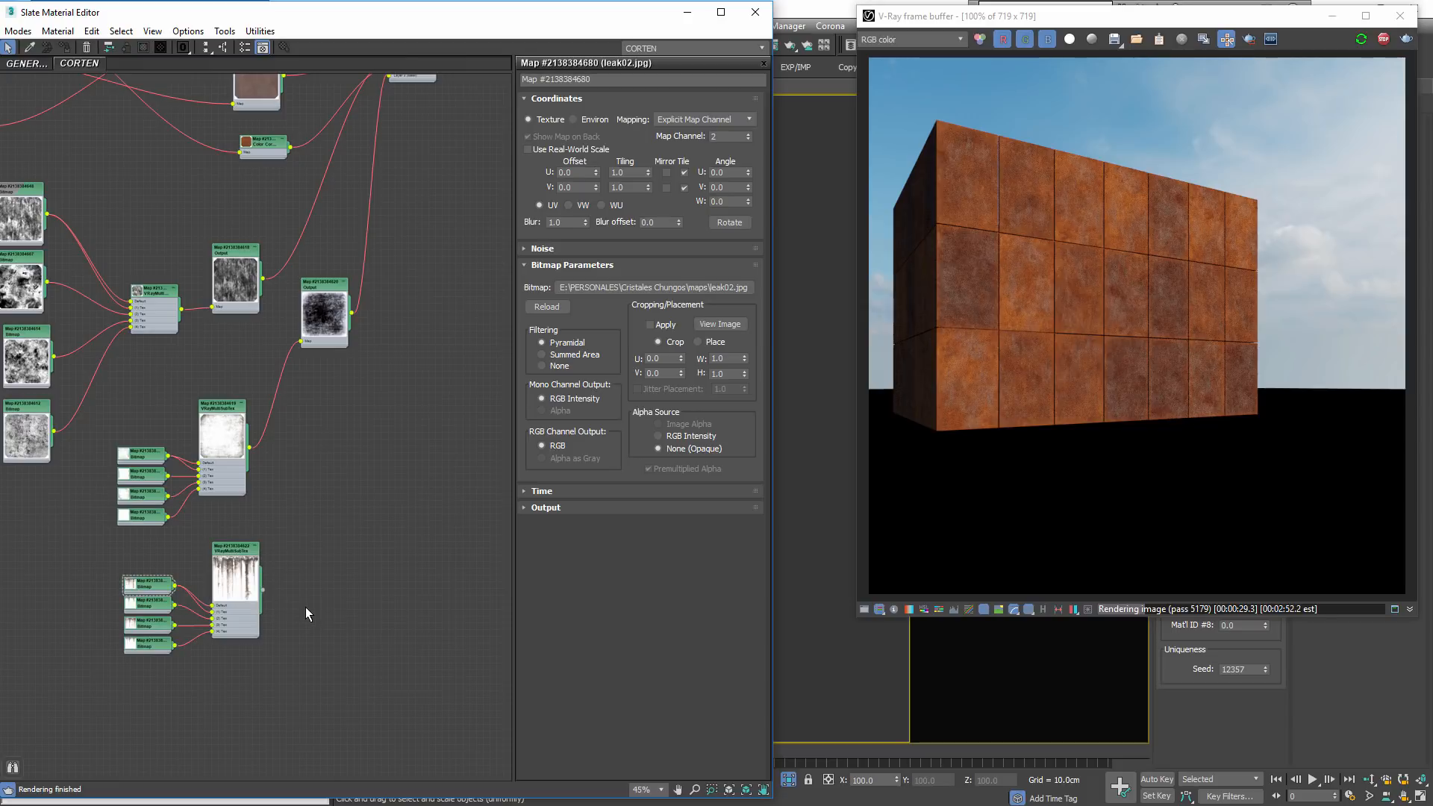
scroll(306, 606, "up", 4)
left_click_drag(329, 156, 347, 489, "shift")
scroll(250, 590, "up", 3)
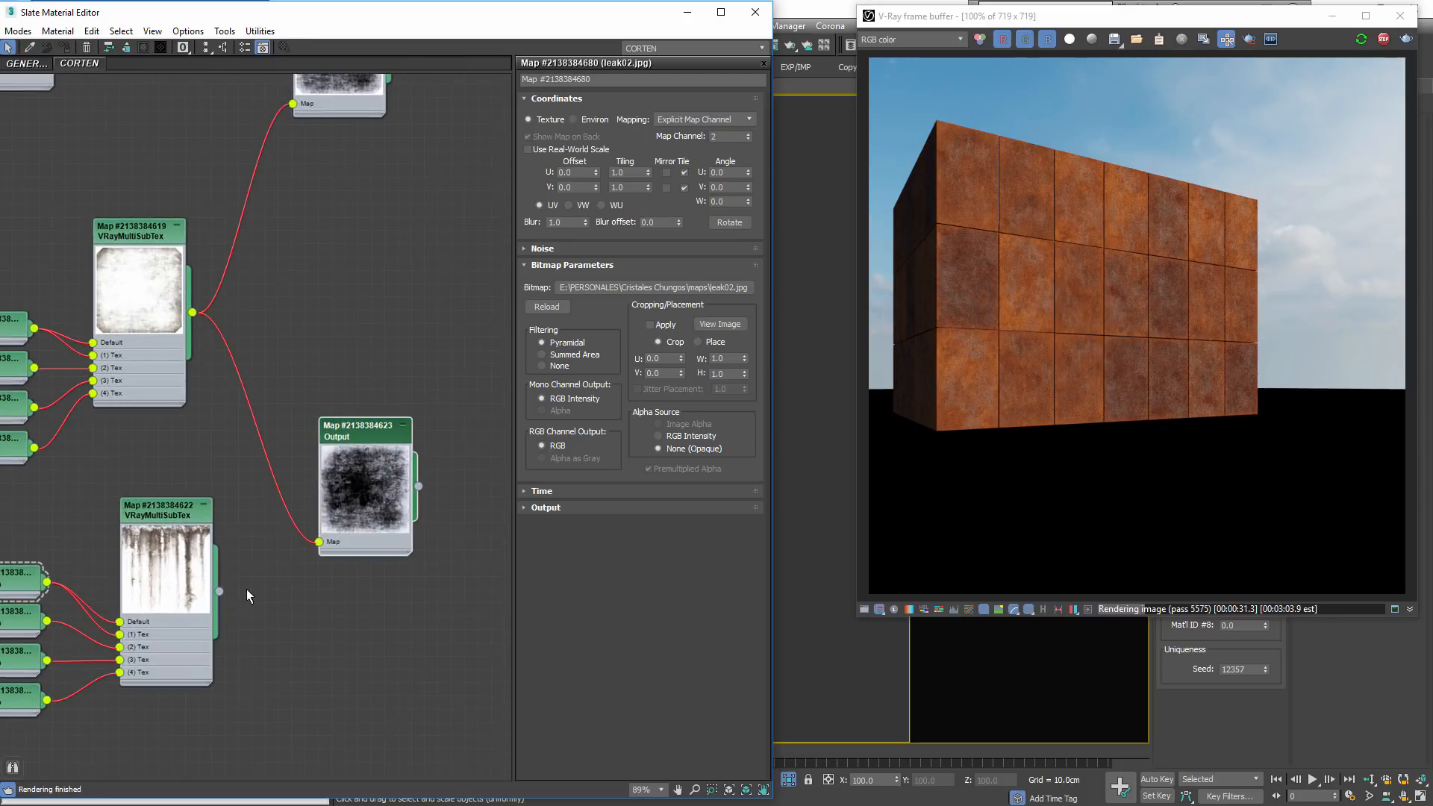
left_click_drag(284, 572, 319, 541)
scroll(342, 233, "down", 6)
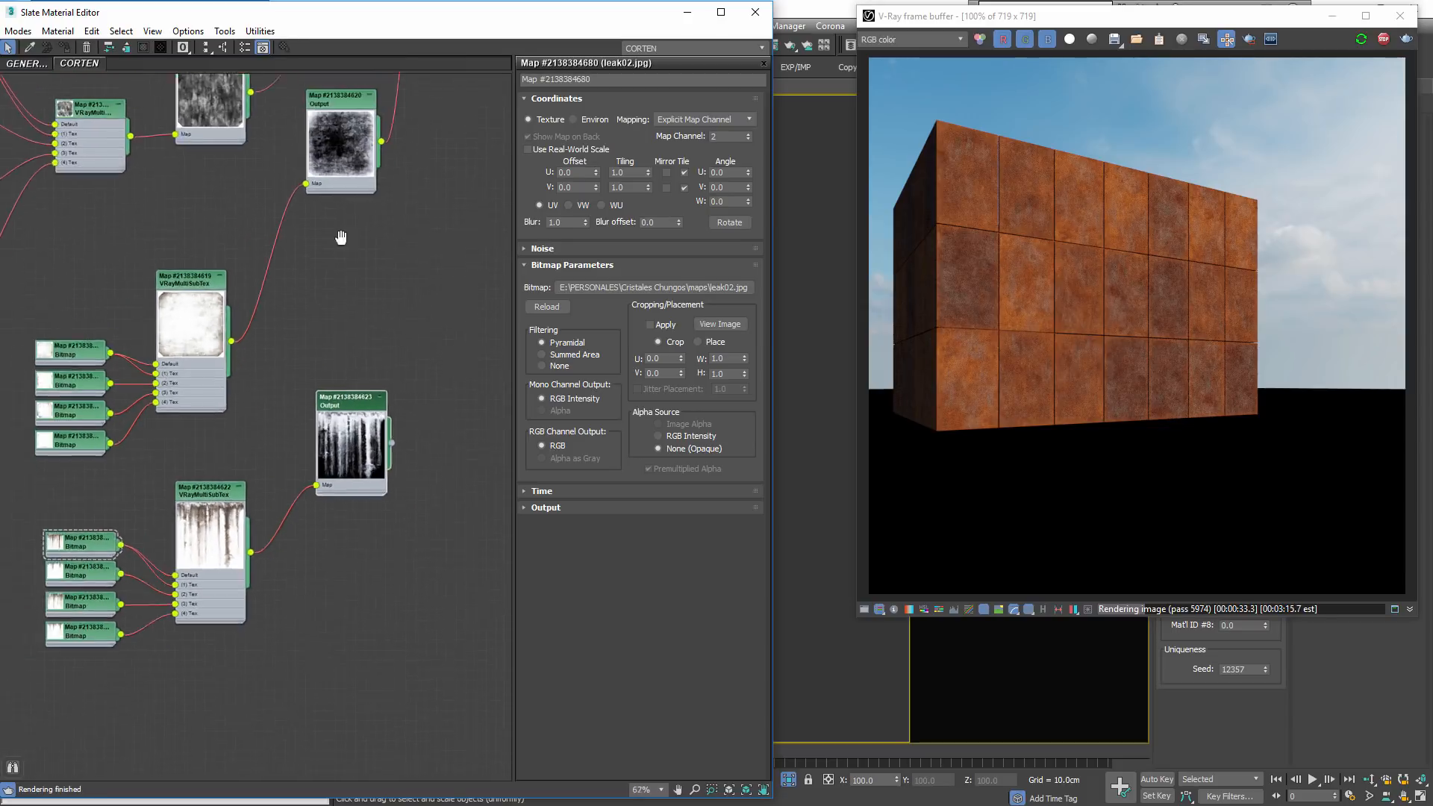
Collapse the edge-dirt Output node next to its VRayMultiSubTex and move the leak Output node toward the Composite
left_click_drag(359, 137, 443, 250)
scroll(297, 448, "up", 2)
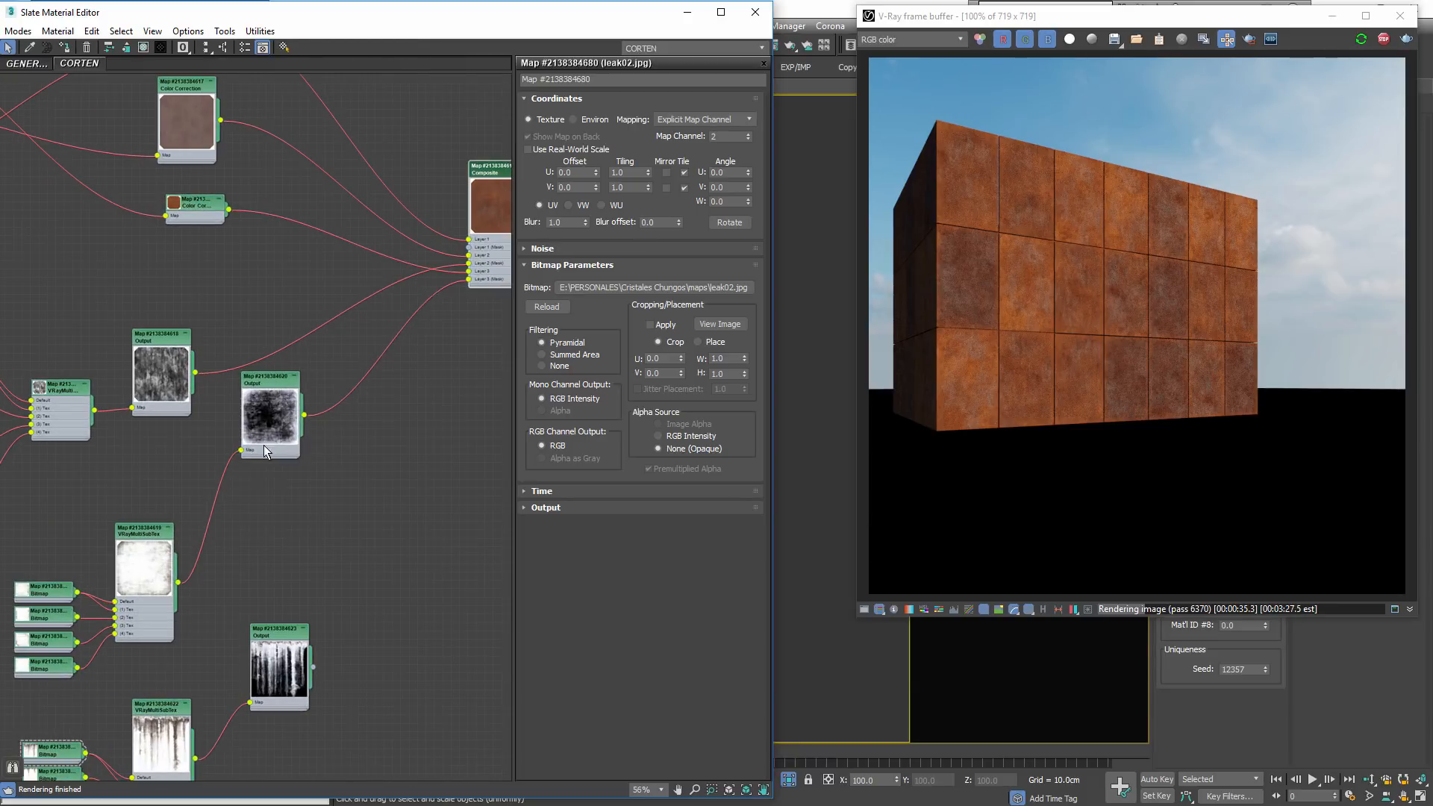
left_click_drag(273, 379, 231, 530)
left_click_drag(270, 646, 319, 671)
double_click(241, 552)
left_click_drag(240, 552, 232, 593)
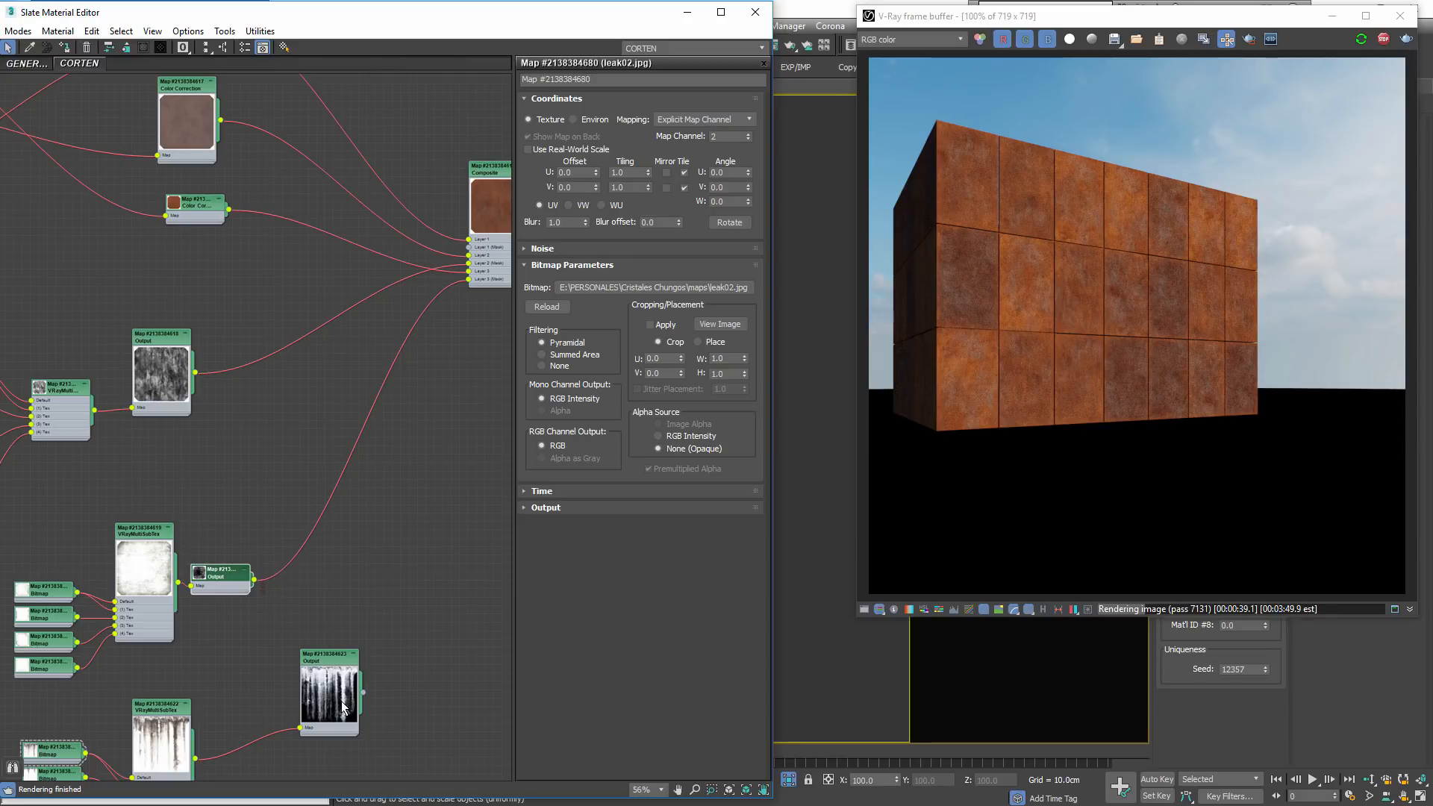
left_click_drag(343, 707, 385, 665)
Add a fourth layer to the Composite map and connect the leak Output to the Layer 4 mask
middle_click_drag(326, 549, 155, 540)
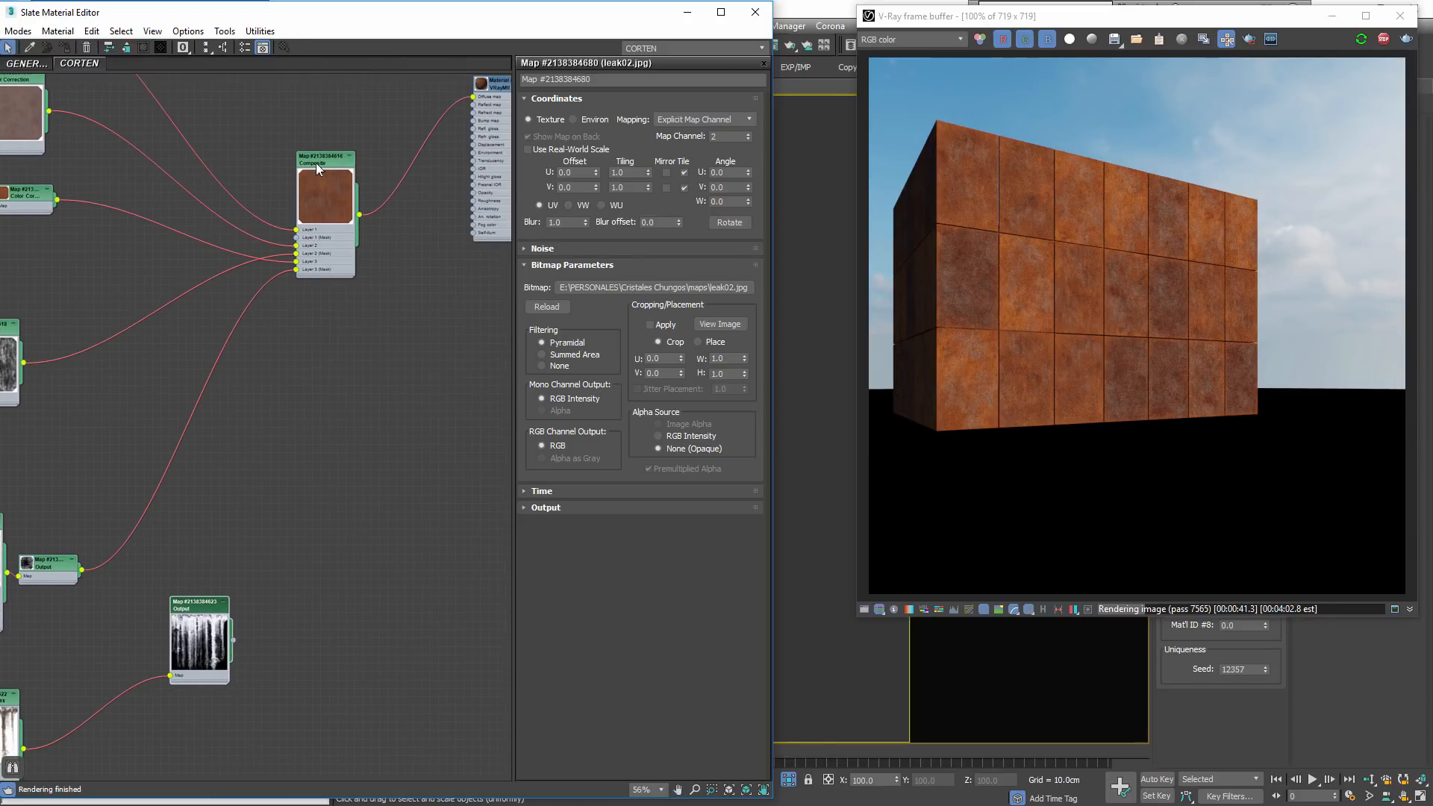
left_click_drag(315, 163, 333, 158)
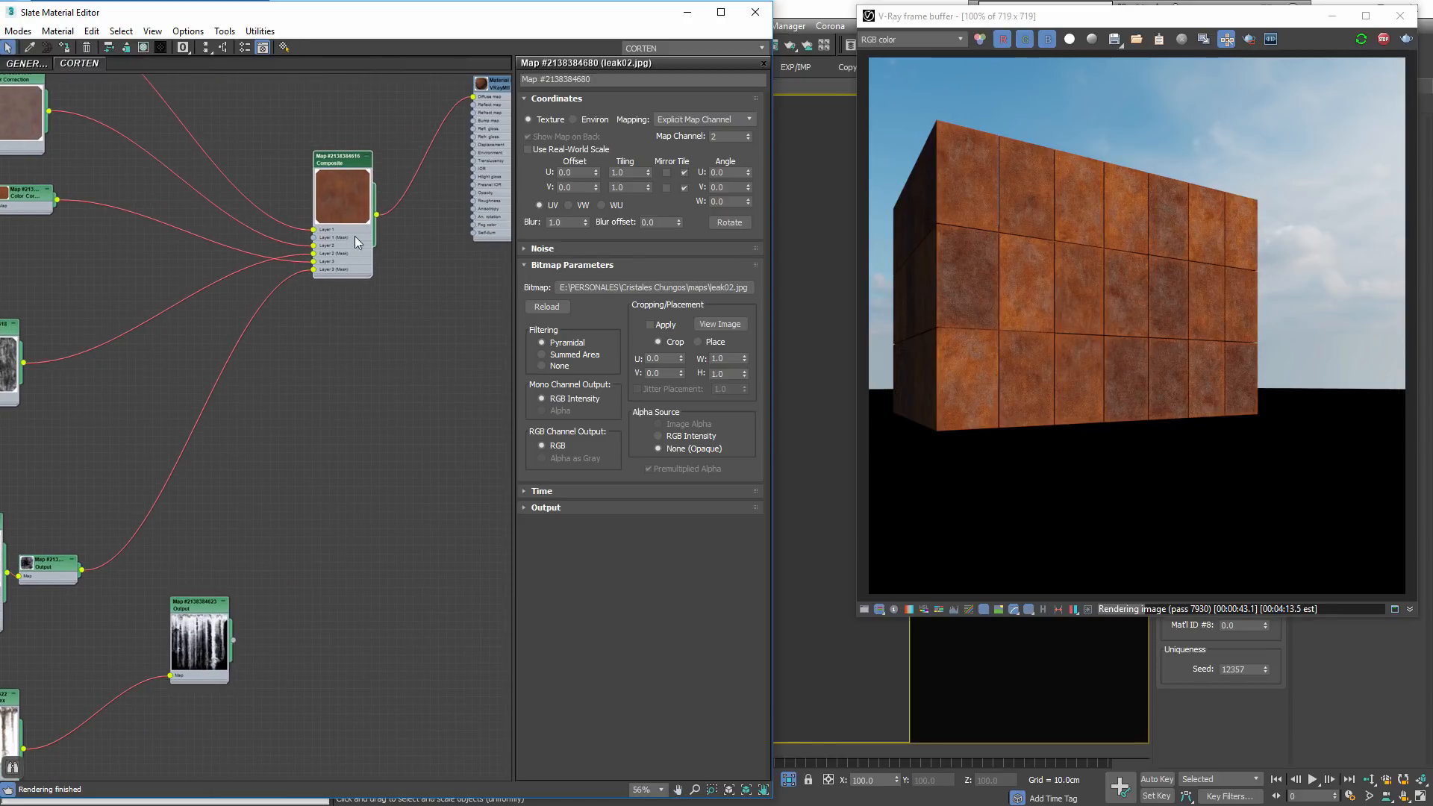
double_click(341, 164)
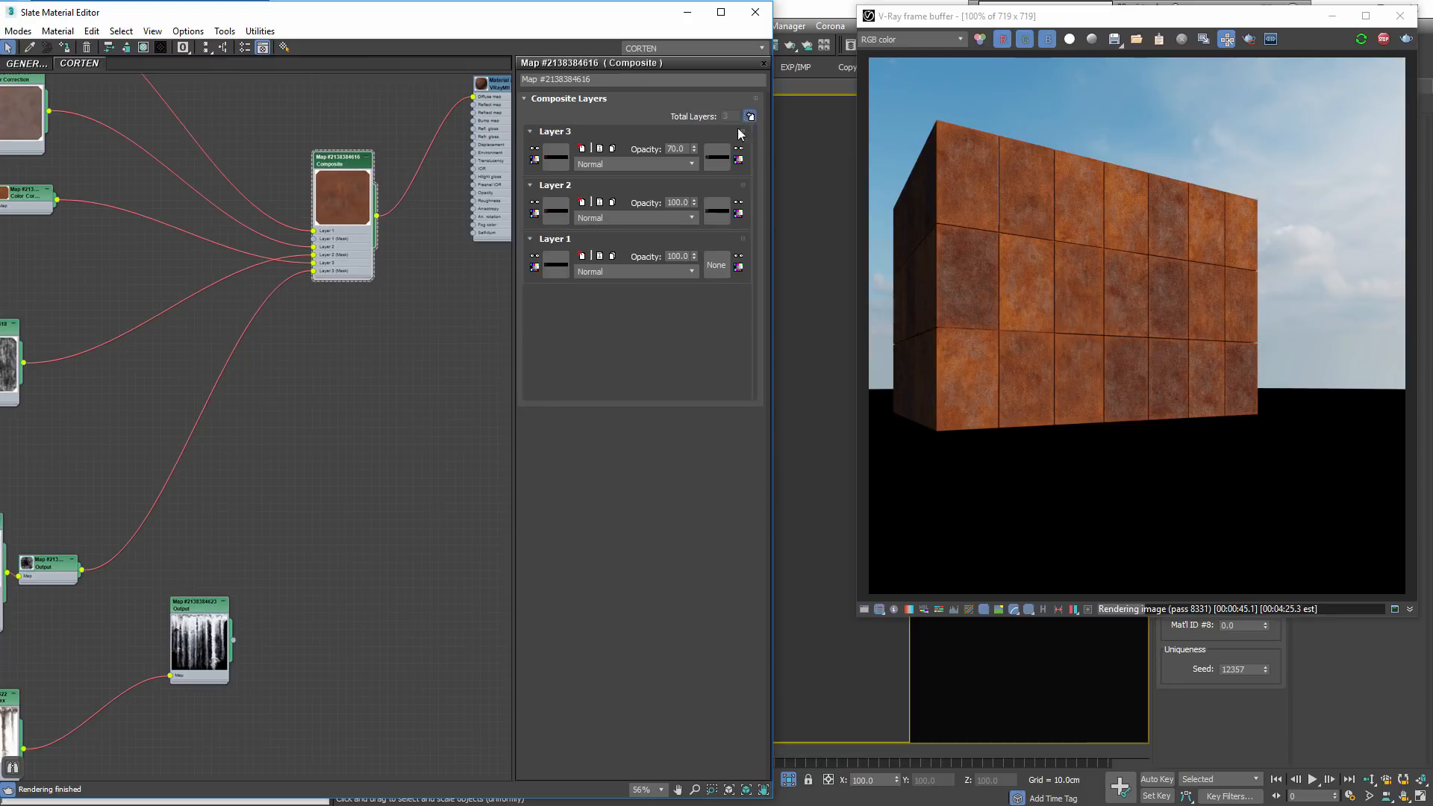
left_click(749, 115)
scroll(263, 558, "up", 3)
left_click_drag(220, 672, 333, 183)
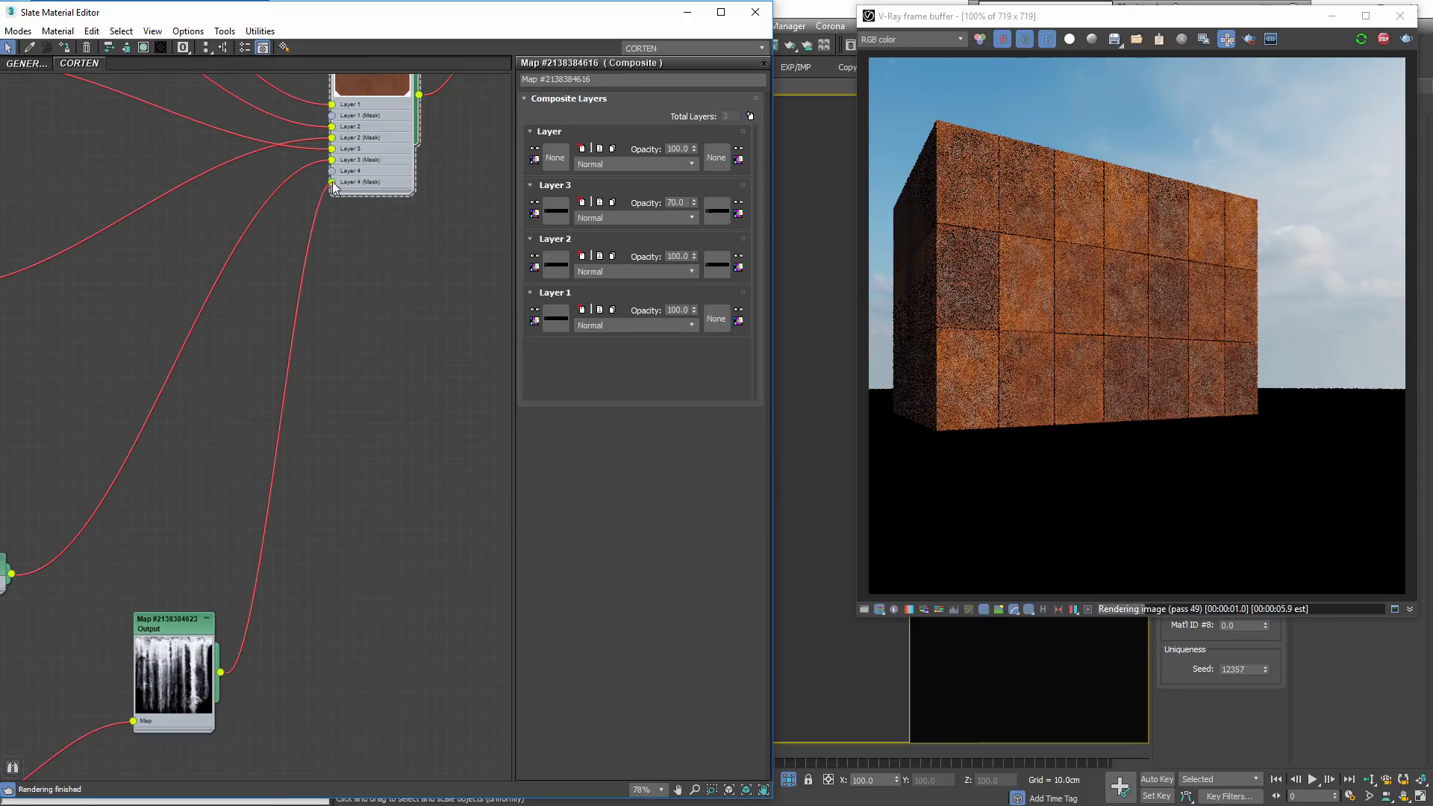
Connect the collapsed orange Color Correction map to the Composite's Layer 4 and inspect the leaks in the render up close
middle_click_drag(300, 401, 460, 576)
scroll(461, 576, "down", 3)
middle_click_drag(291, 397, 139, 298)
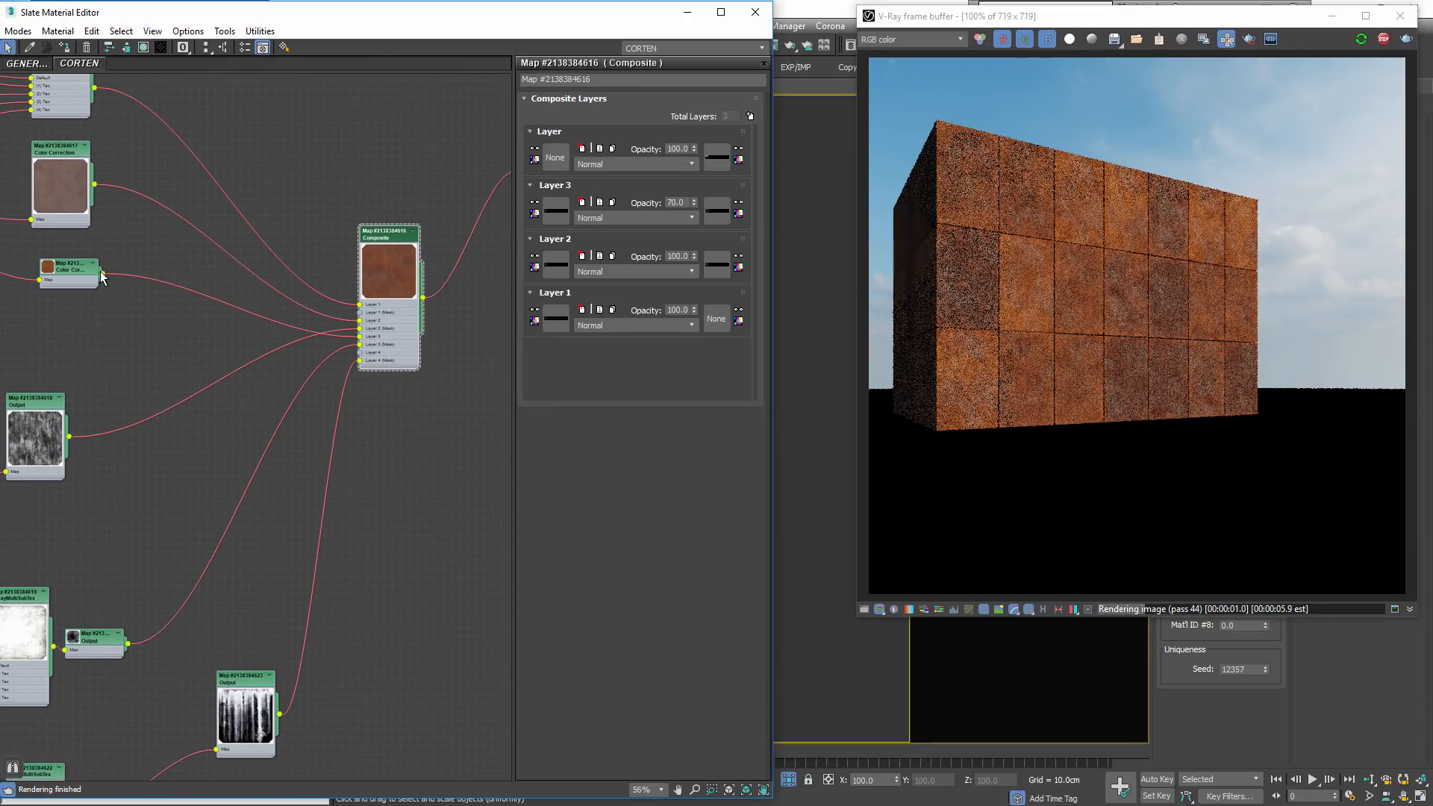
left_click_drag(102, 275, 359, 352)
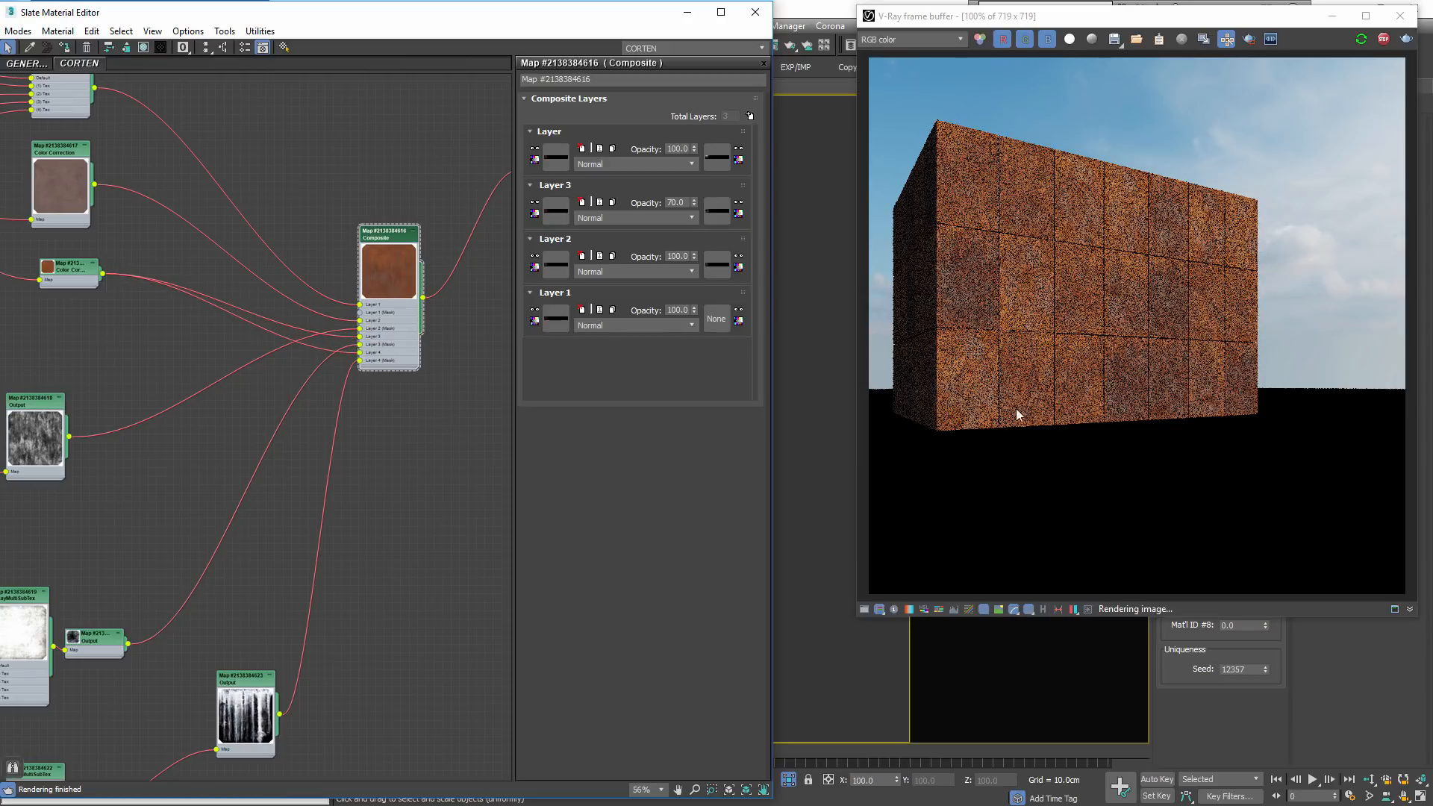
scroll(1207, 345, "up", 1)
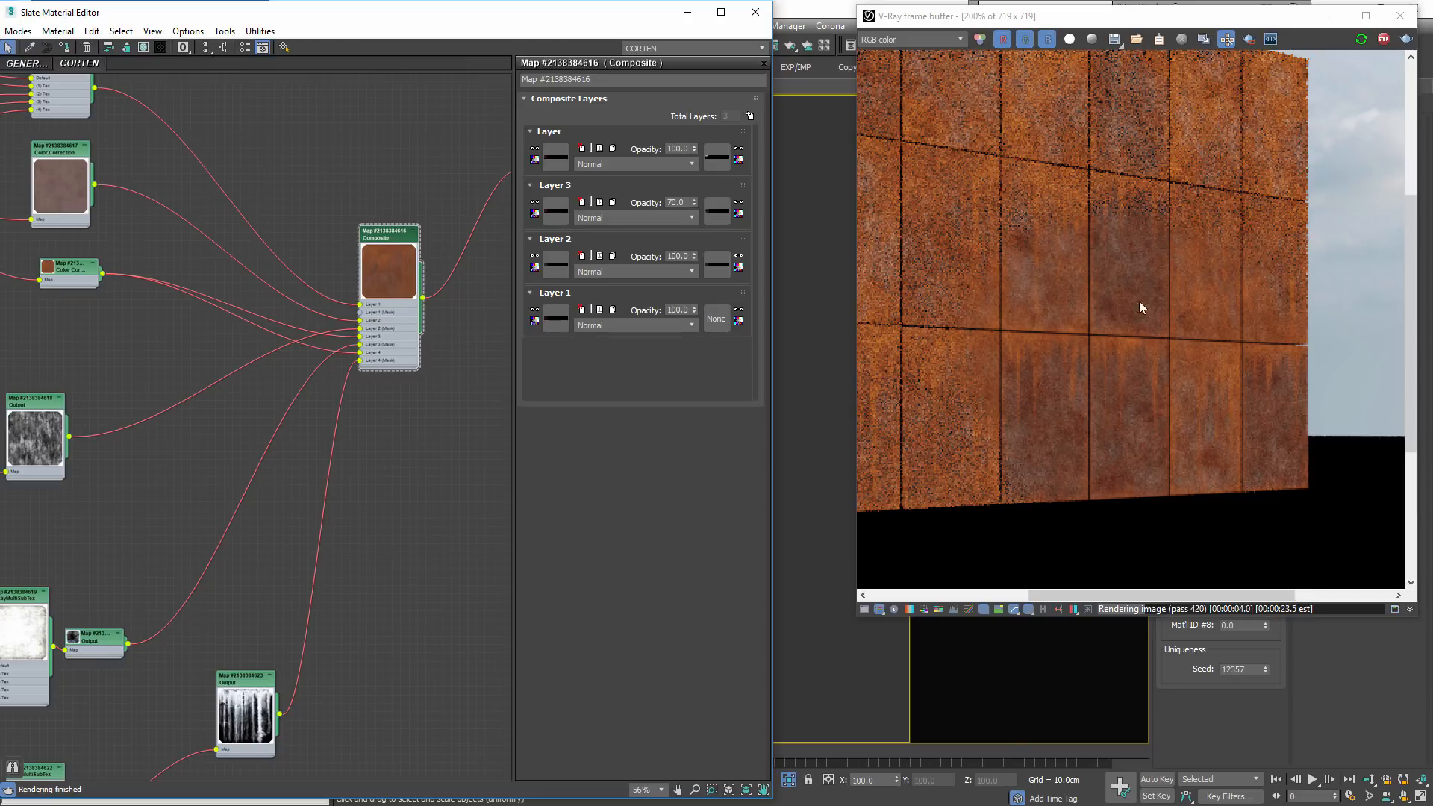
middle_click_drag(1138, 302, 1146, 324)
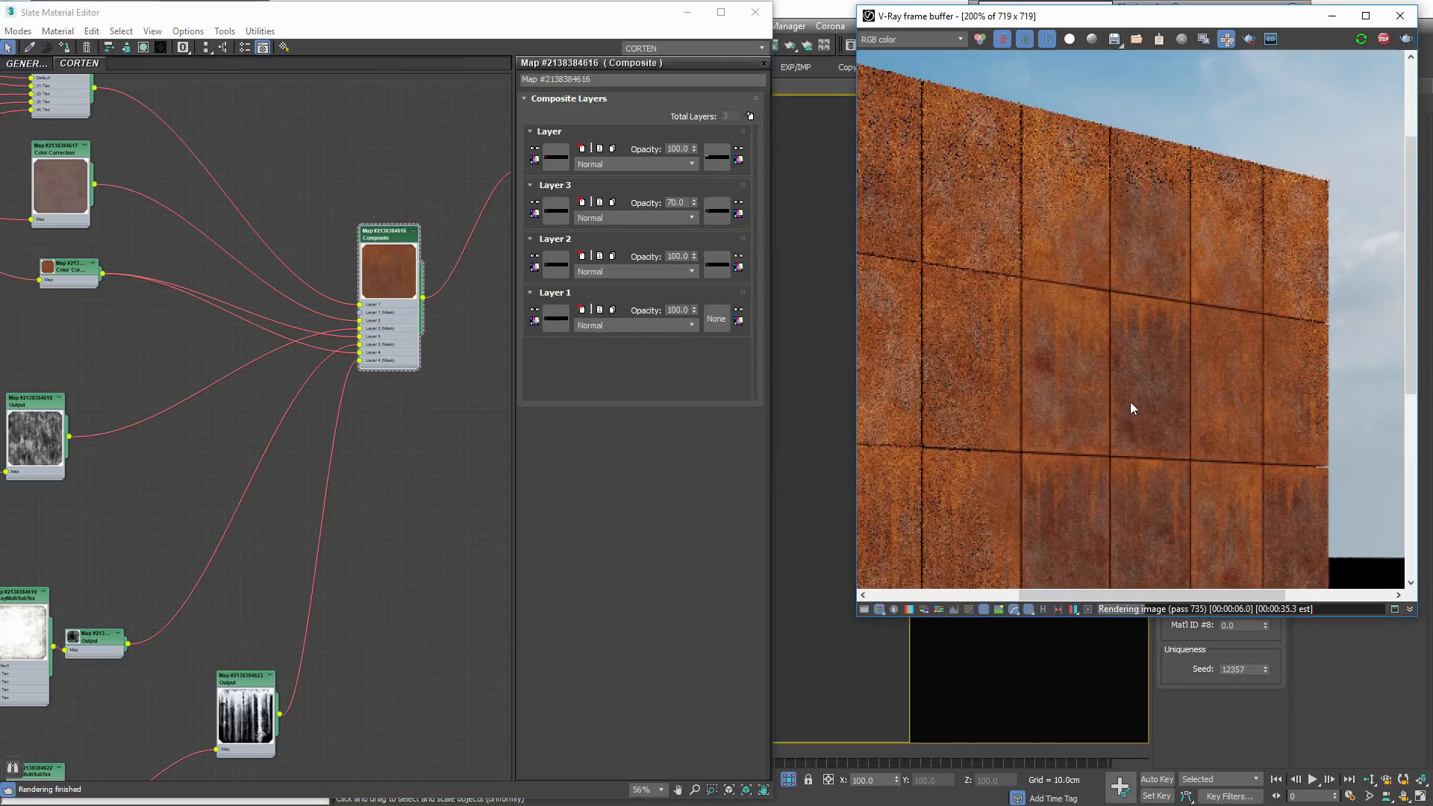
Swap the third and fourth leak bitmaps, both in node order and in the VRayMultiSubTex's (3) Tex and (4) Tex inputs
middle_click_drag(328, 371, 478, 127)
middle_click_drag(126, 610, 222, 438)
scroll(213, 436, "up", 9)
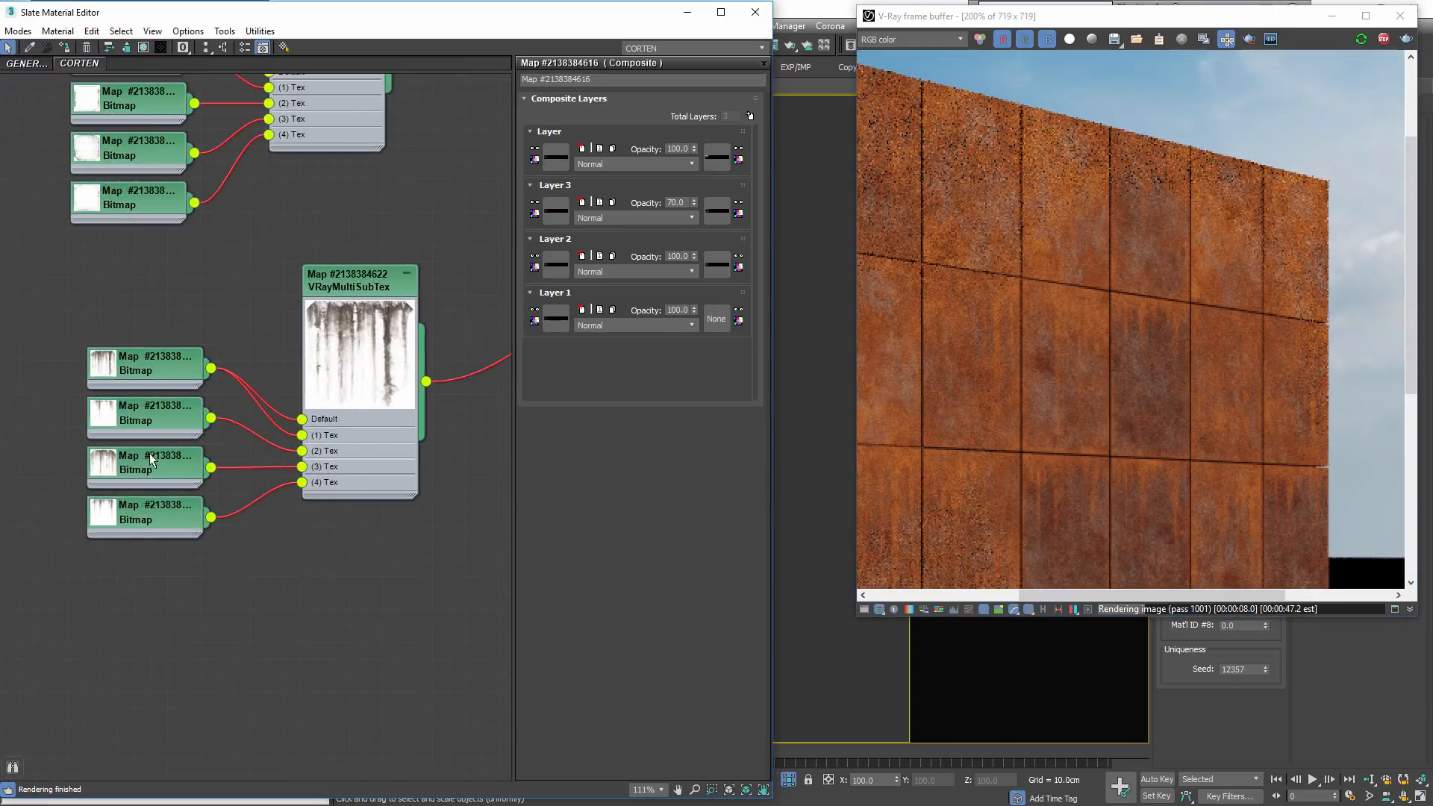
left_click(159, 538)
left_click_drag(159, 539, 159, 600)
left_click_drag(346, 487, 342, 480)
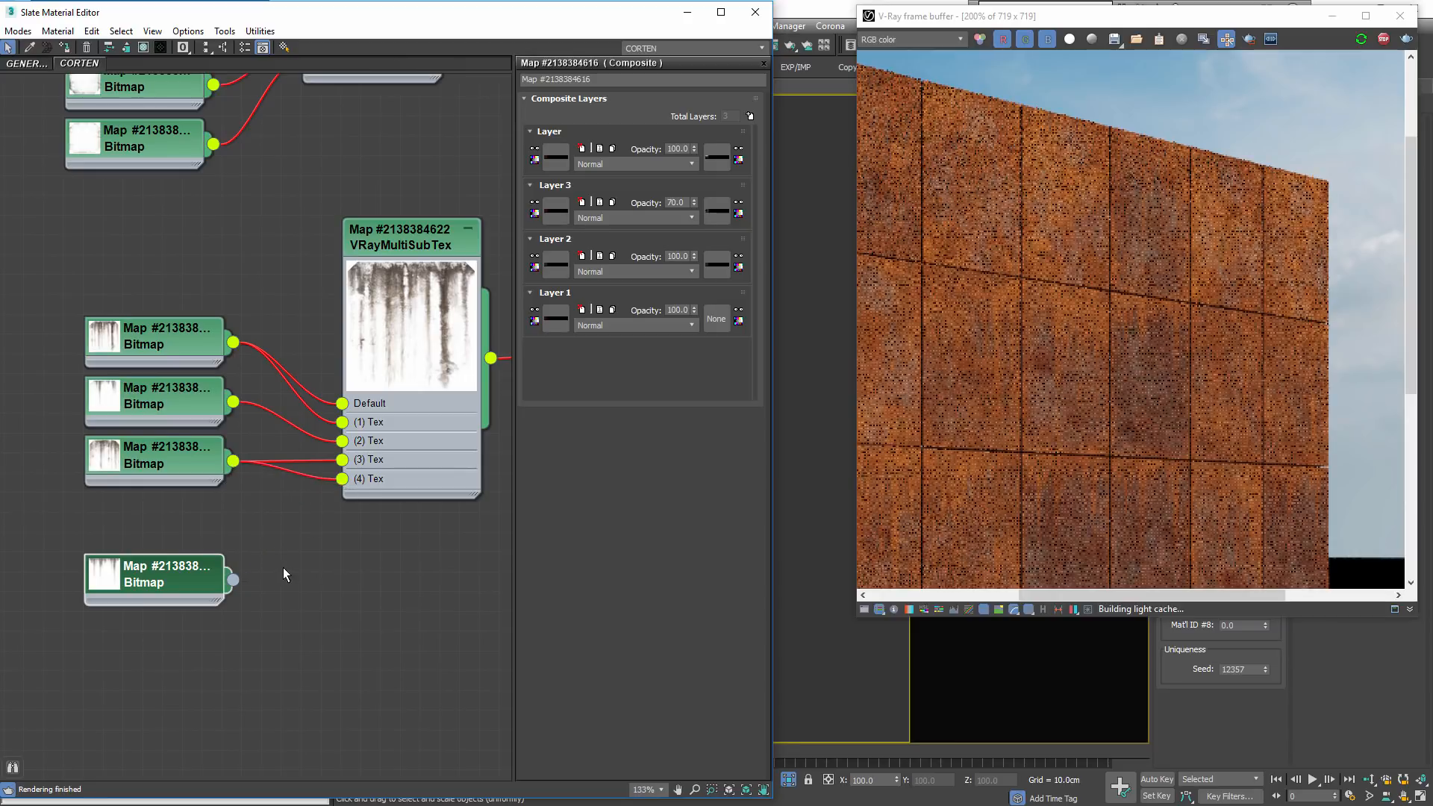
left_click_drag(190, 587, 162, 554)
left_click_drag(114, 479, 342, 461)
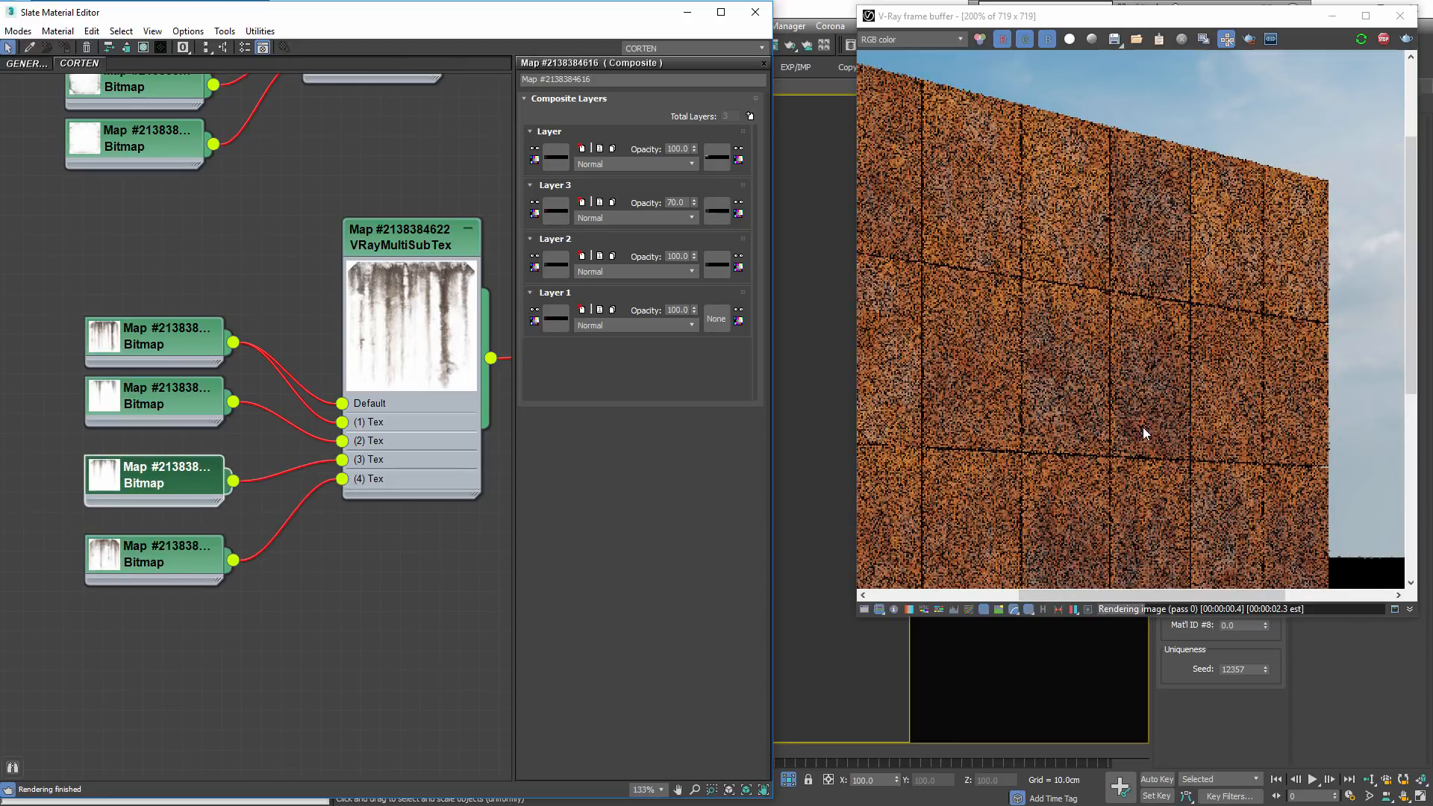
Set the opacity of the Composite map's topmost layer to 60
scroll(1143, 427, "down", 1)
scroll(1176, 269, "up", 1)
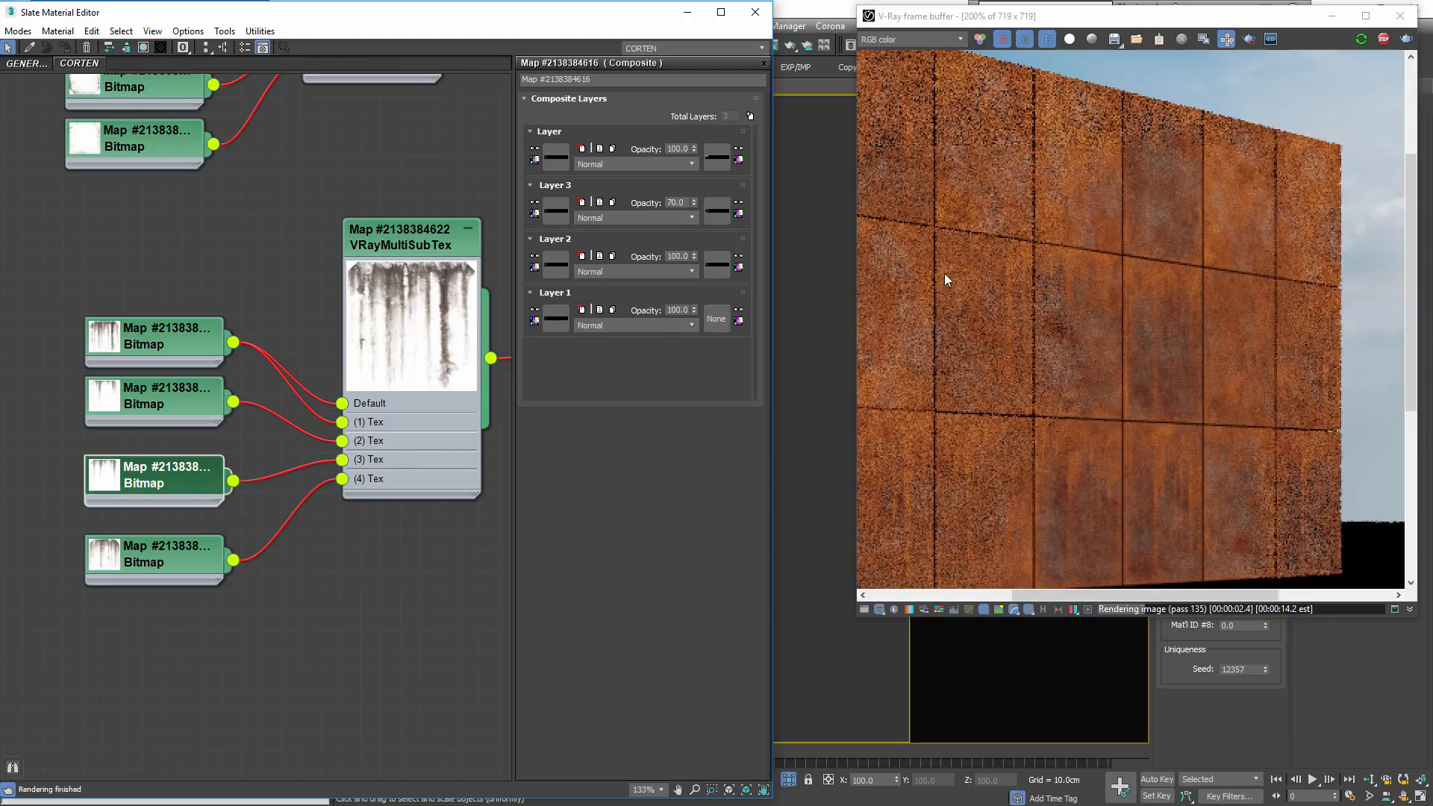
scroll(979, 297, "down", 1)
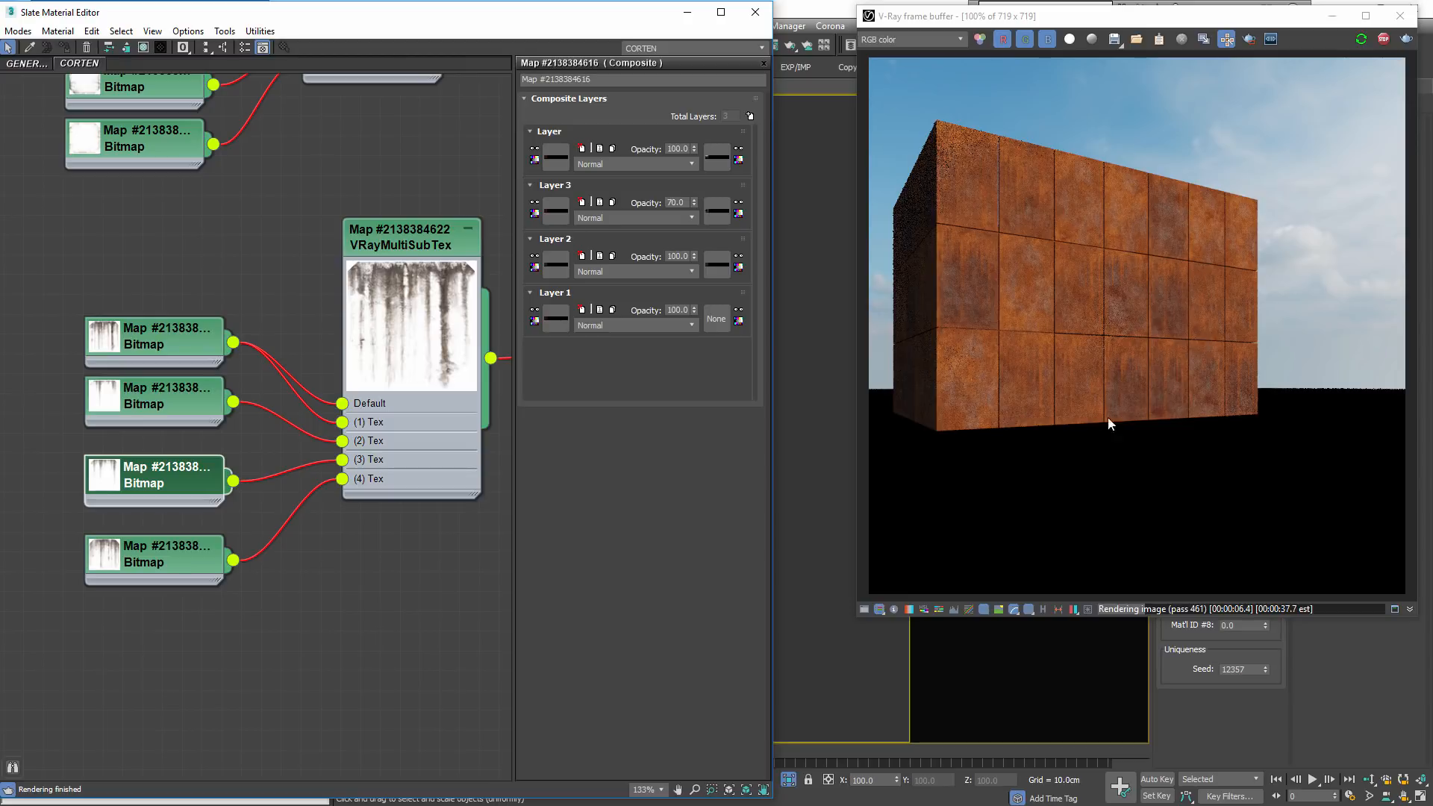
middle_click_drag(484, 81, 249, 548)
scroll(250, 548, "down", 3)
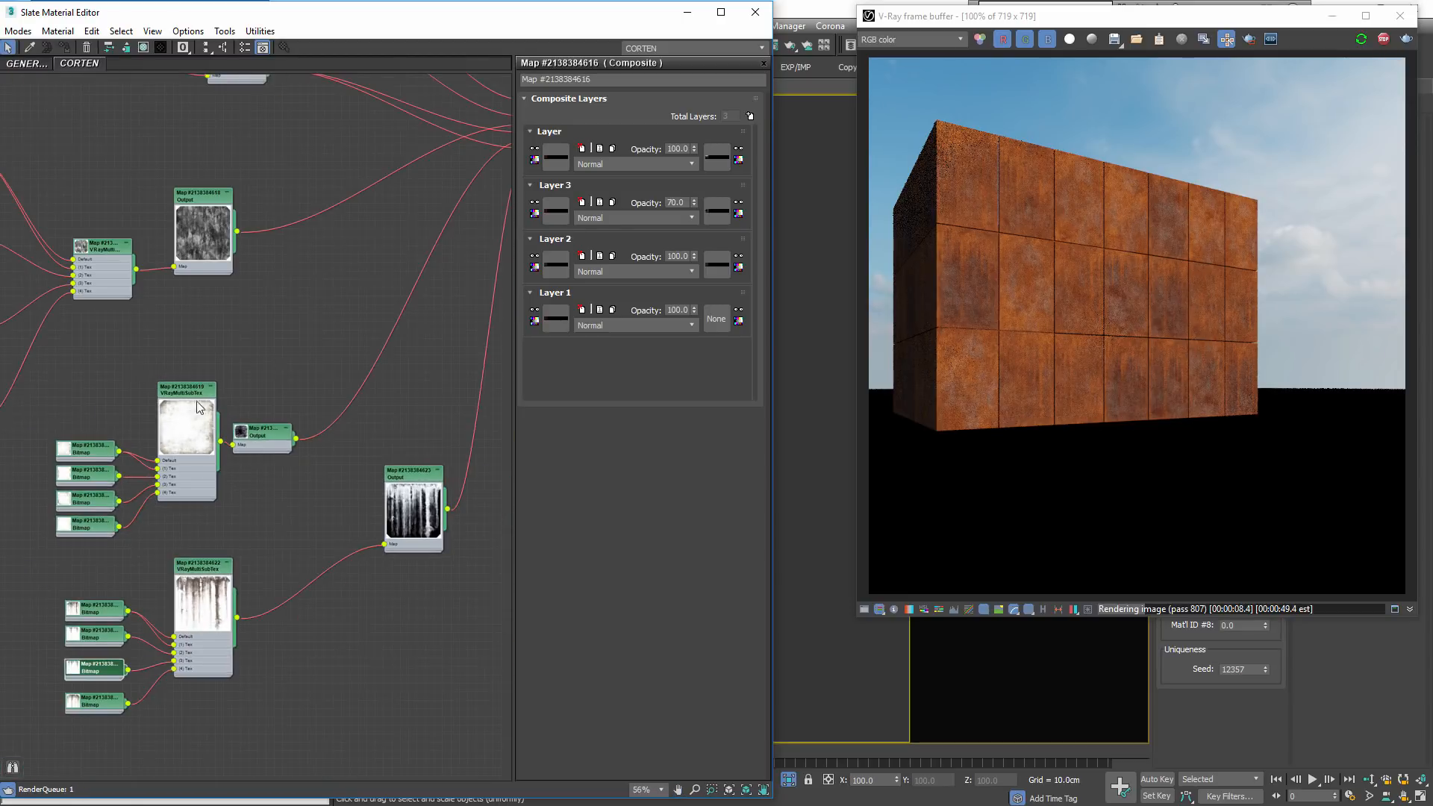
middle_click_drag(187, 108, 332, 532)
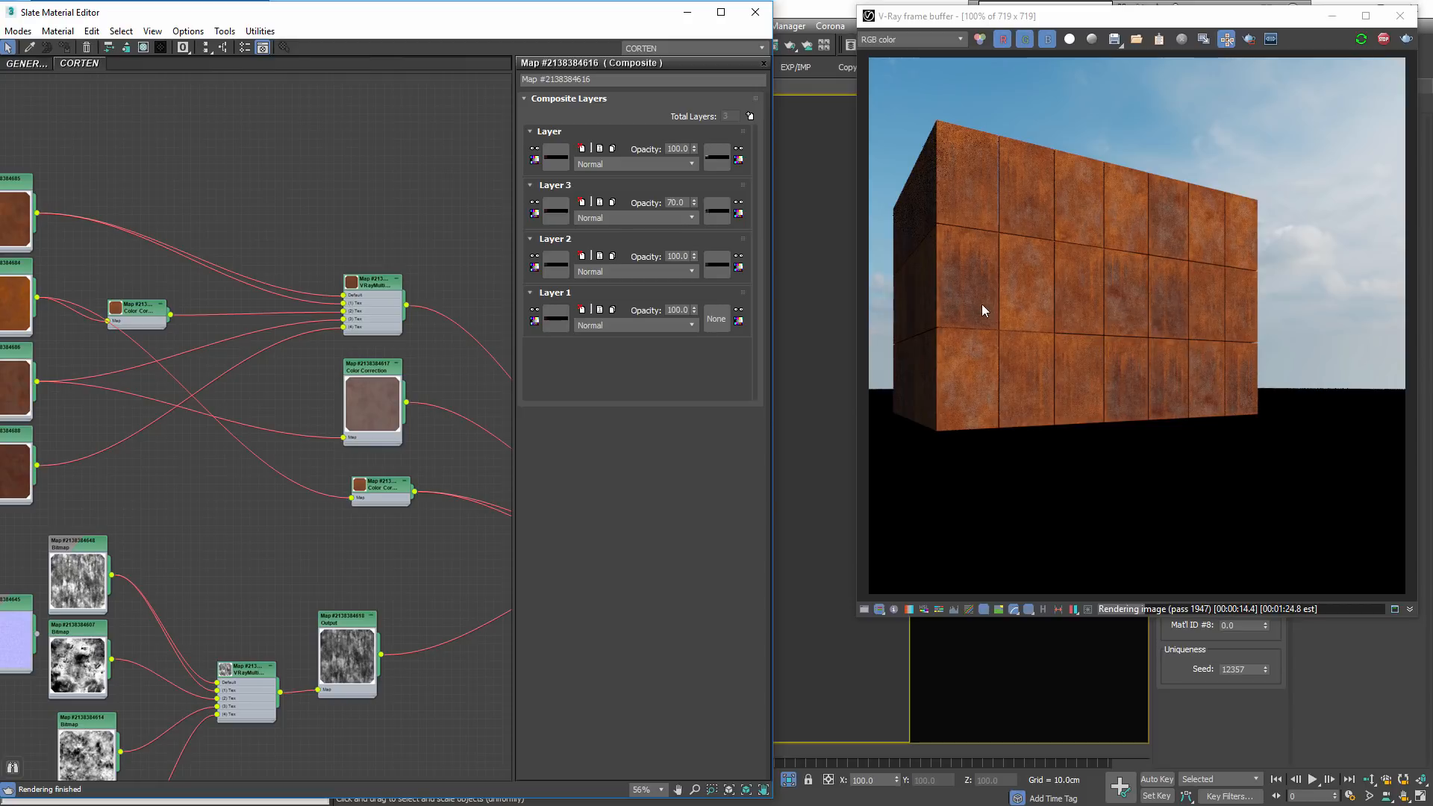
middle_click_drag(214, 410, 231, 306)
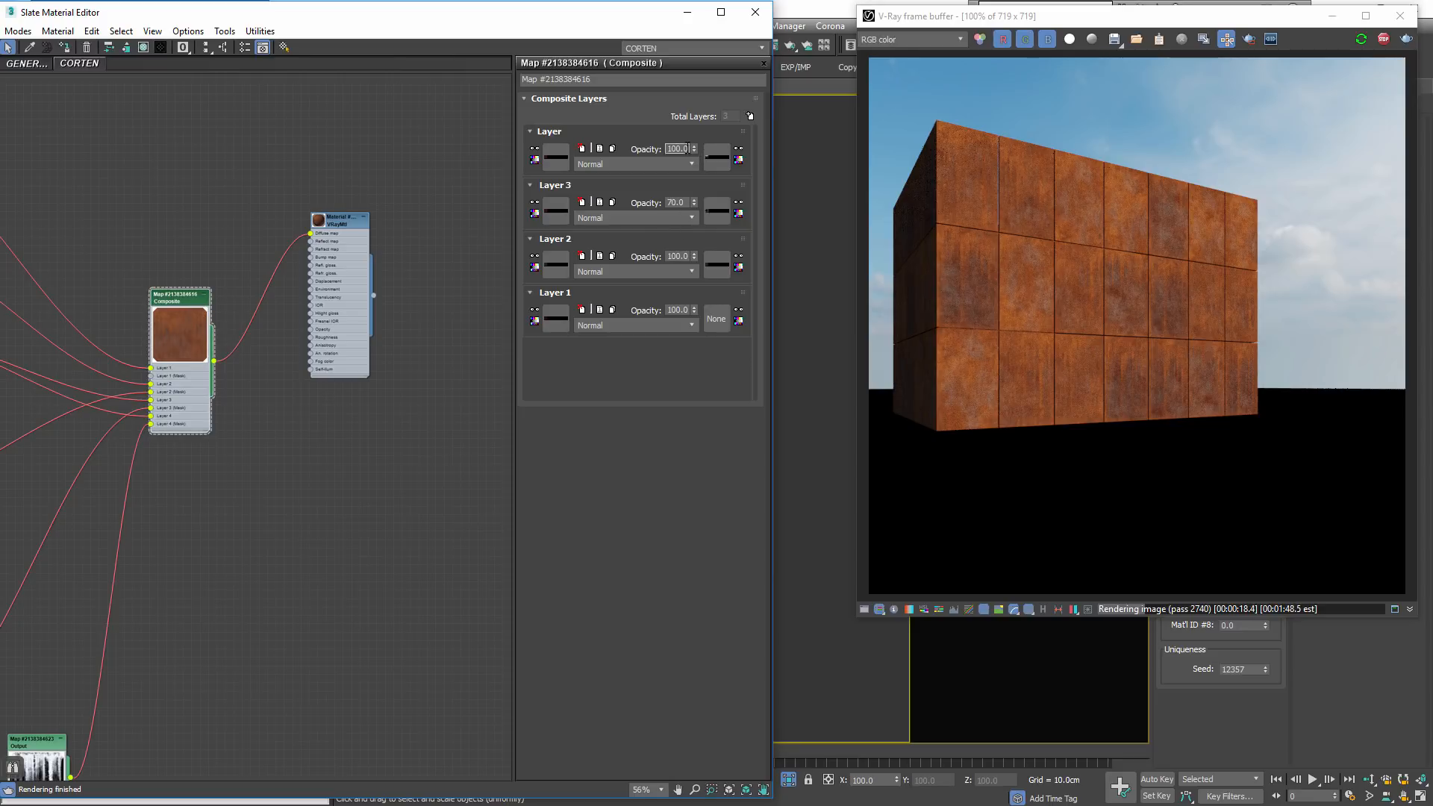
double_click(687, 148)
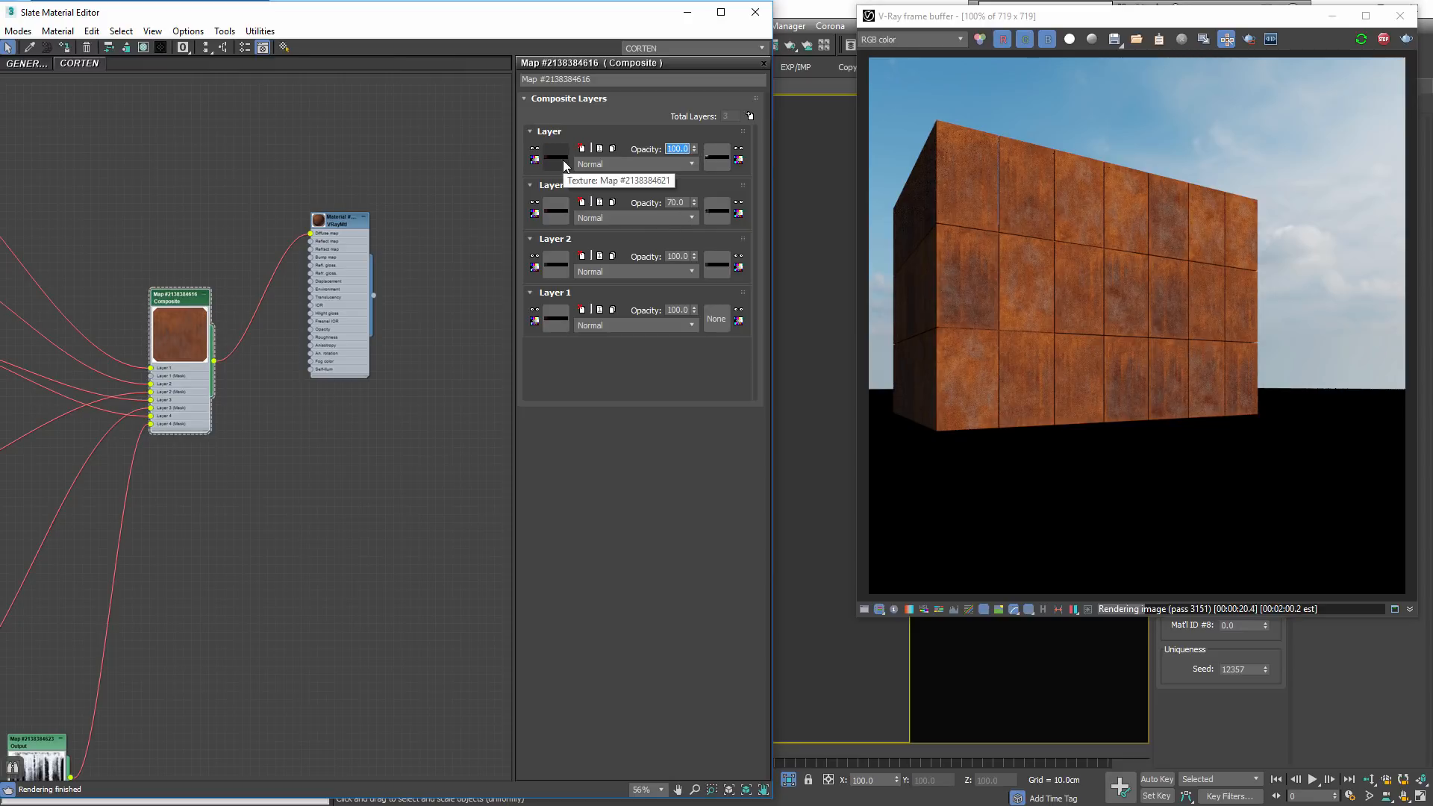
type("60")
key("Return")
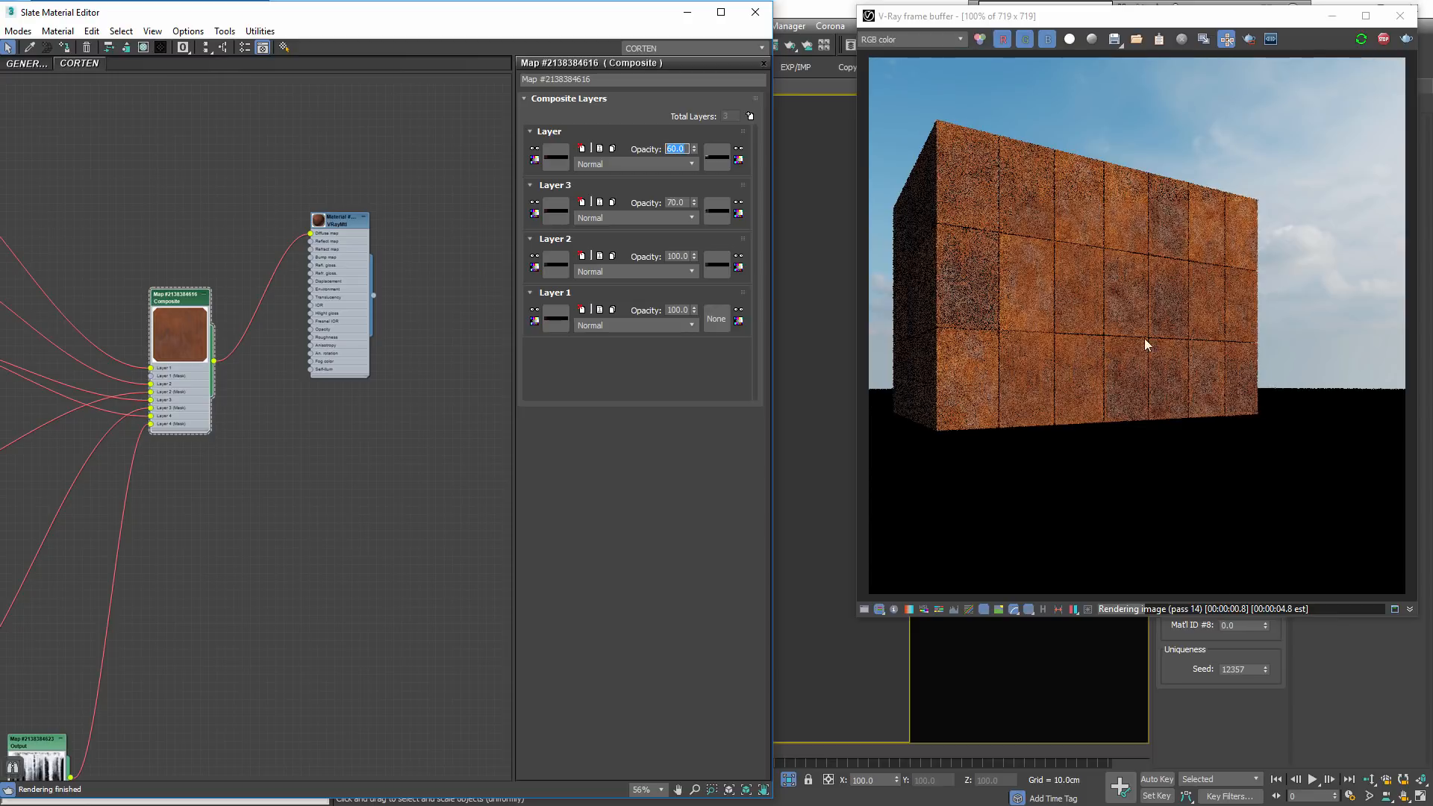
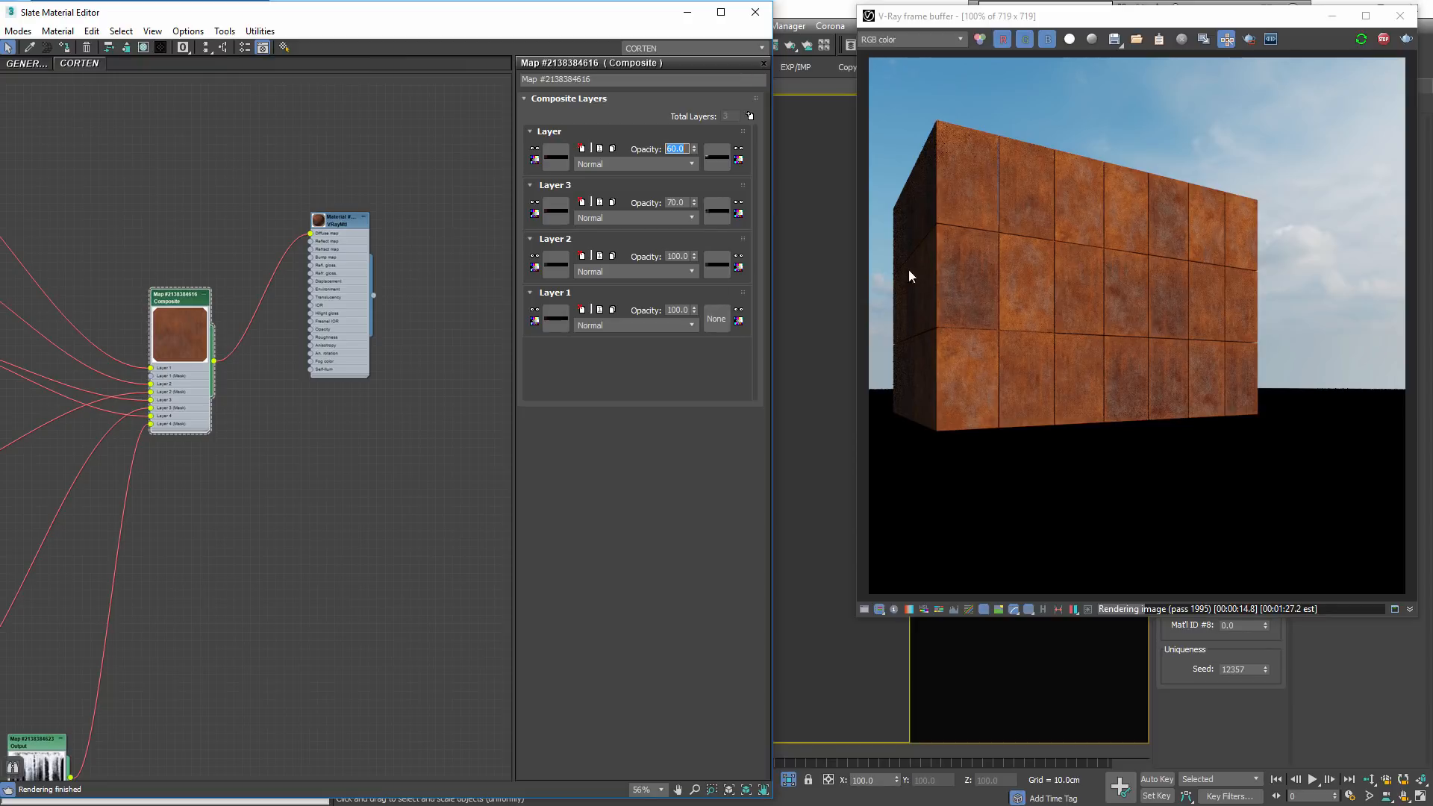
Wire the topmost rust bitmap straight into the material's diffuse map for comparison, and reconnect the Composite map to the diffuse map
middle_click_drag(164, 312, 392, 367)
scroll(485, 415, "down", 2)
scroll(415, 389, "down", 3)
scroll(499, 394, "up", 1)
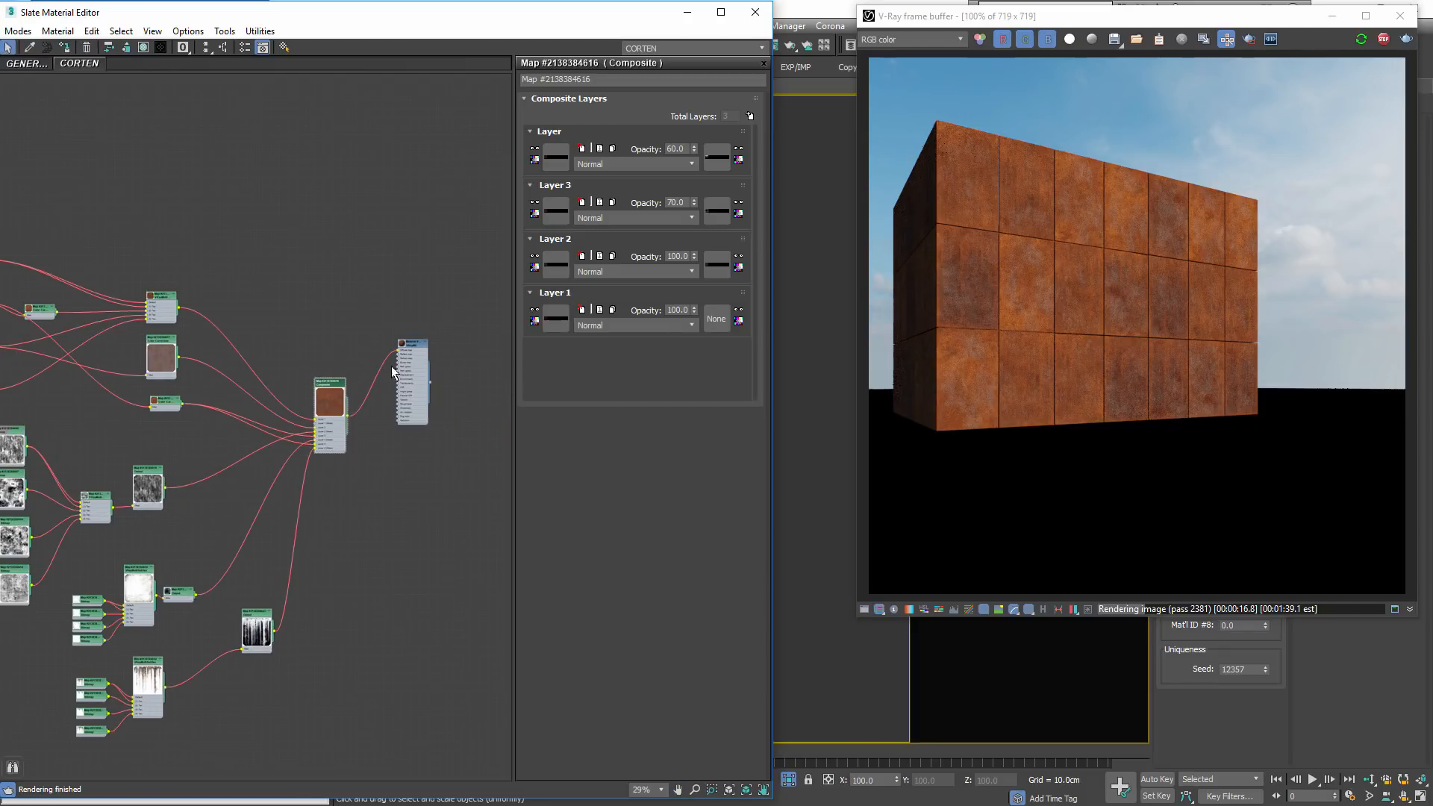
left_click_drag(405, 364, 400, 307)
middle_click_drag(353, 311, 401, 348)
left_click_drag(37, 296, 448, 331)
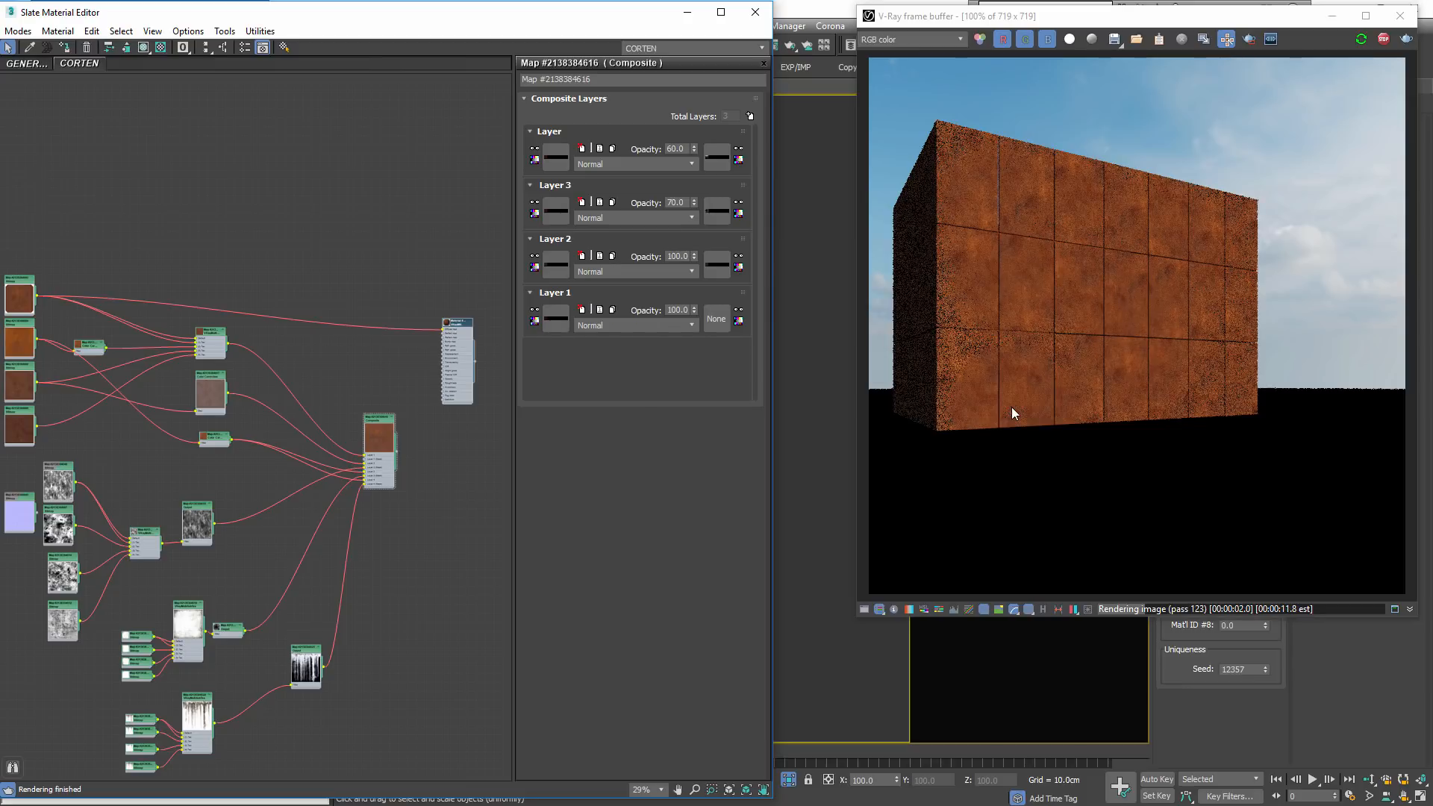
scroll(391, 447, "up", 2)
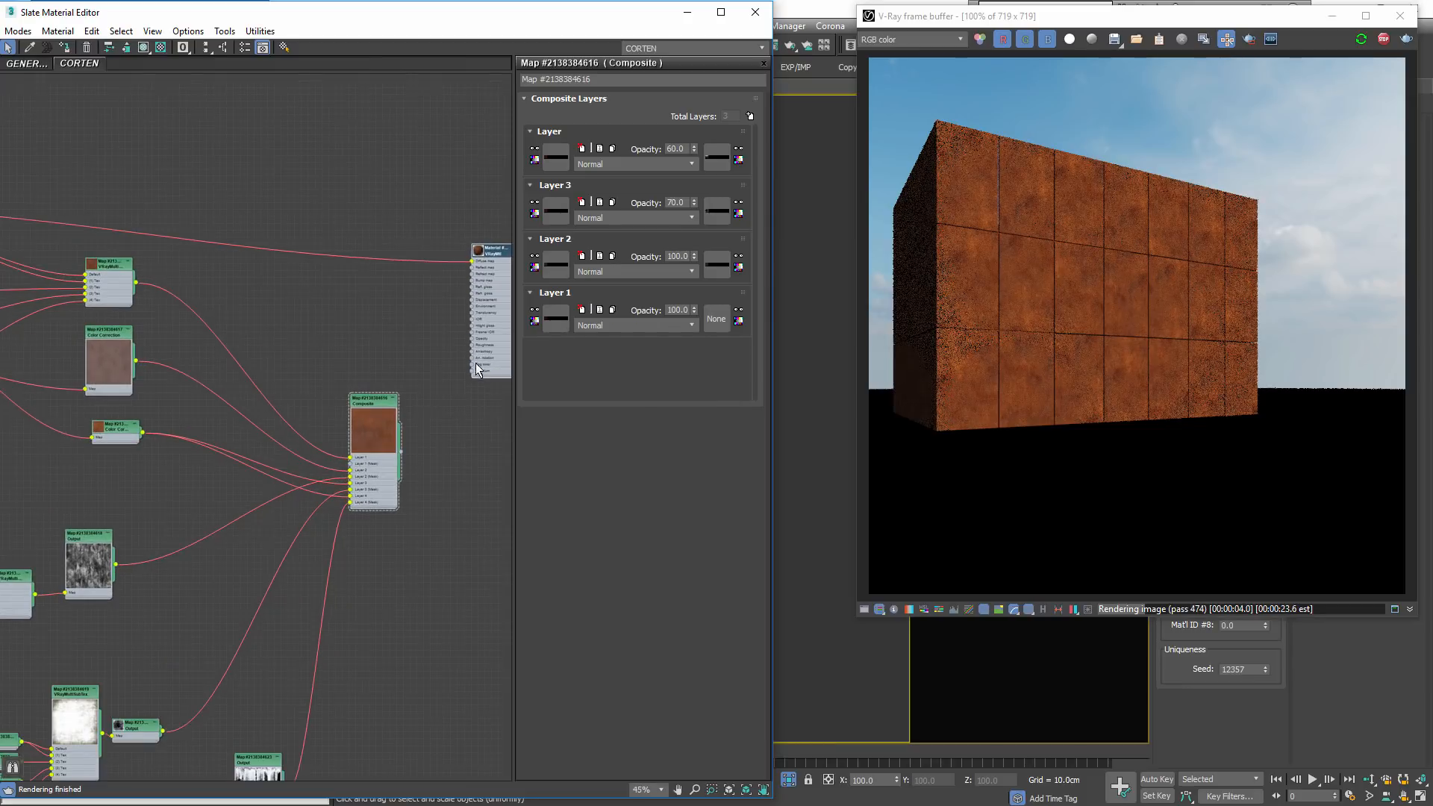
middle_click_drag(433, 476, 303, 478)
left_click_drag(269, 453, 441, 345)
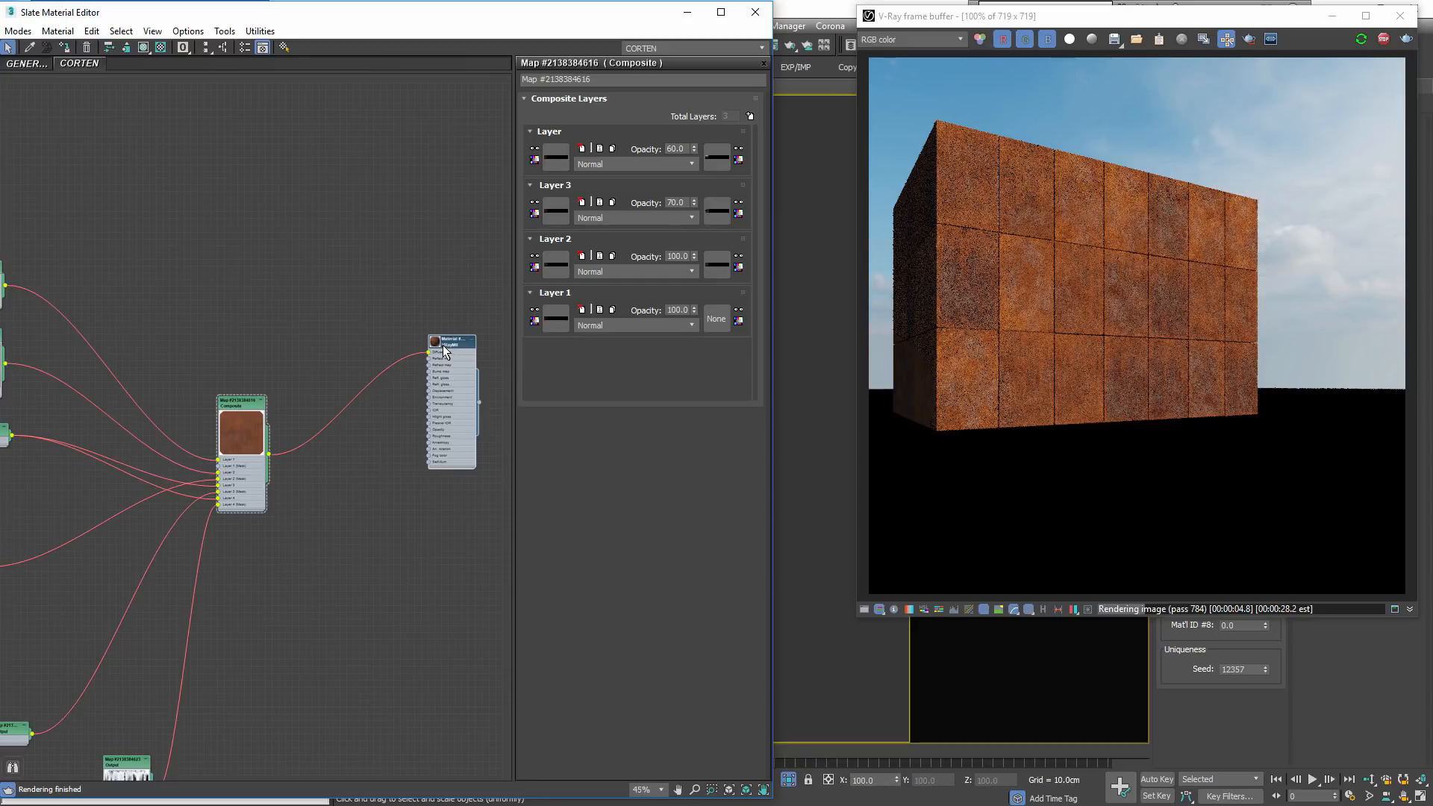
Set the Uniqueness seed of the panels' random material ID modifier to 12355
scroll(442, 345, "down", 8)
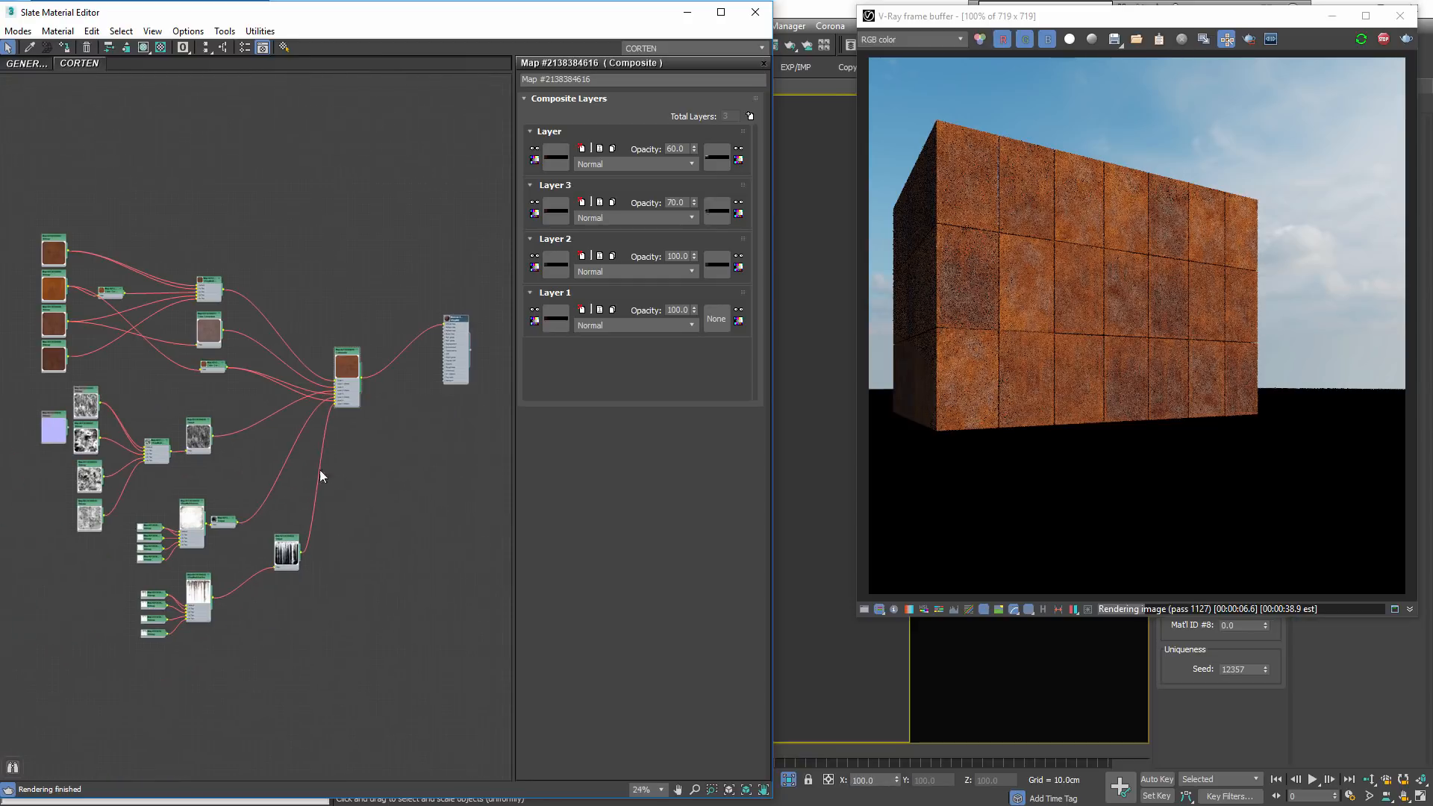
scroll(973, 241, "up", 2)
scroll(969, 276, "down", 2)
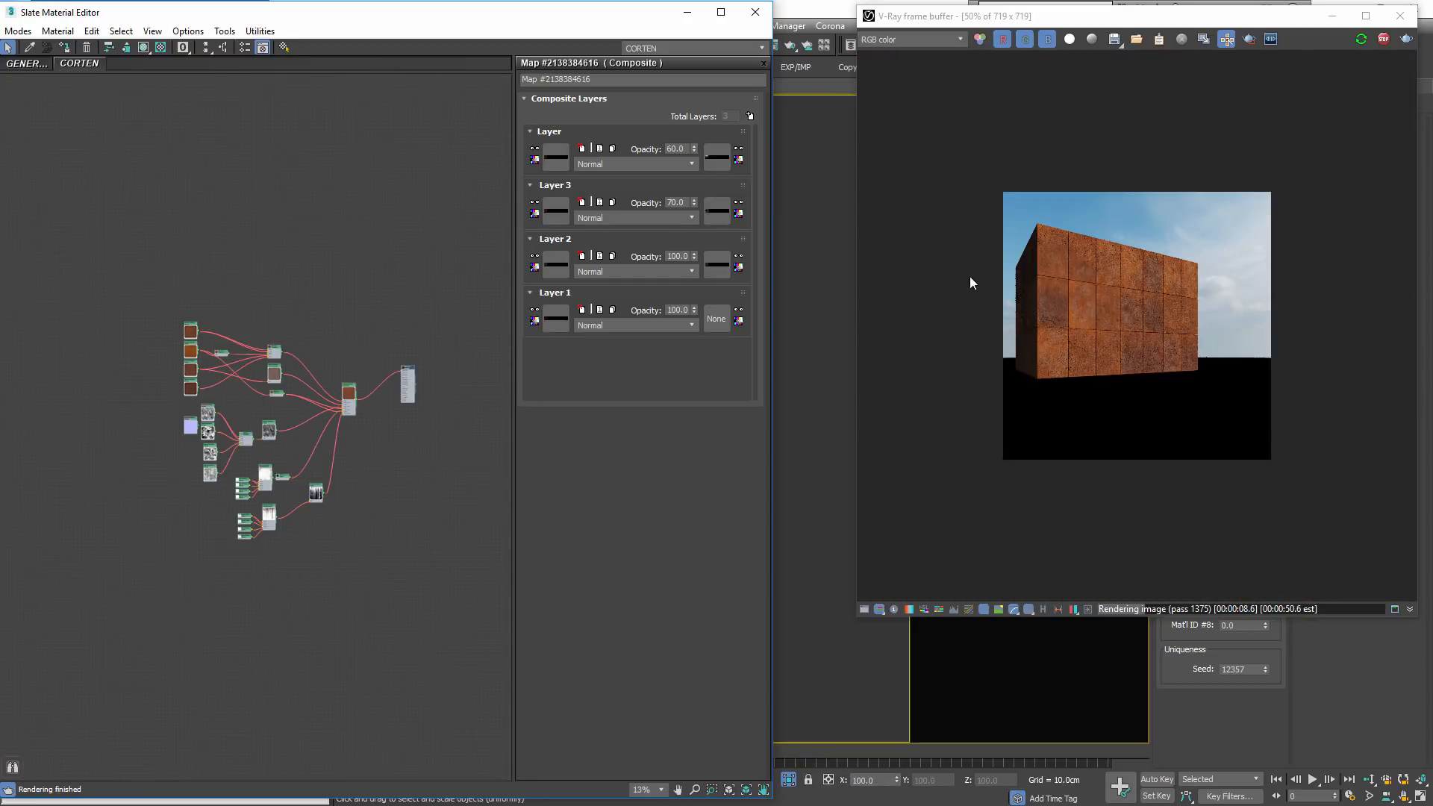
scroll(1068, 349, "up", 1)
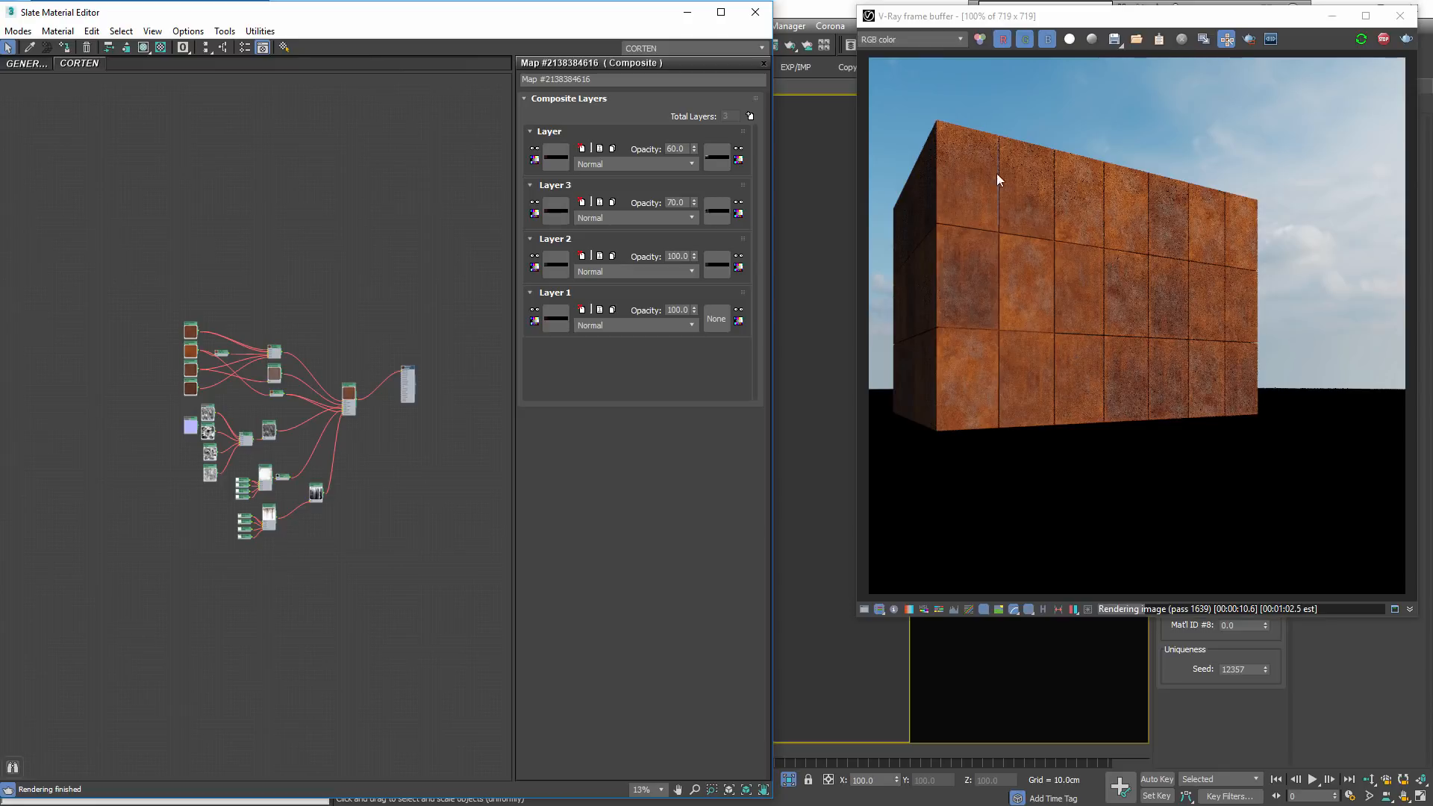
scroll(1090, 200, "up", 1)
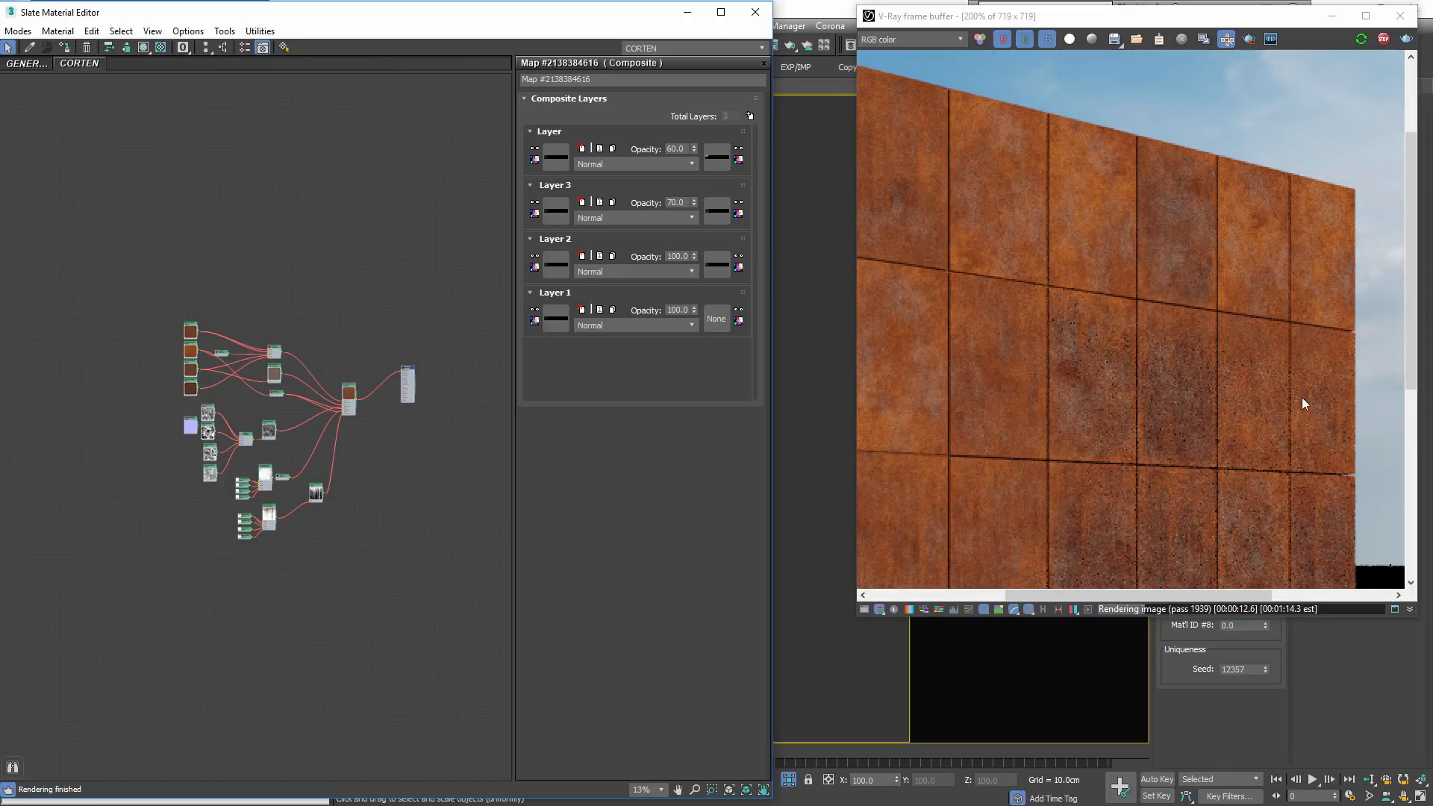
scroll(1199, 446, "down", 1)
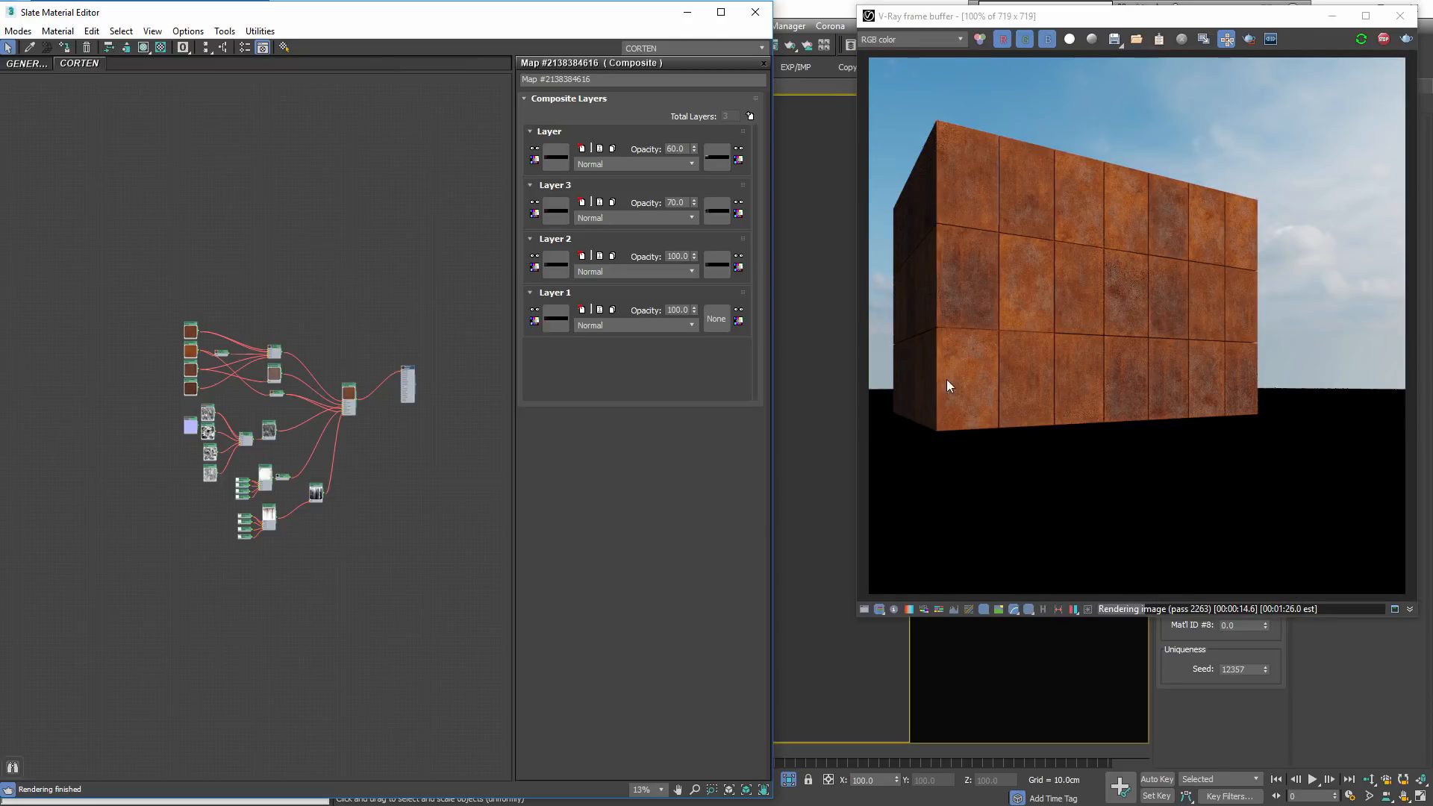
left_click(1266, 670)
left_click(1265, 671)
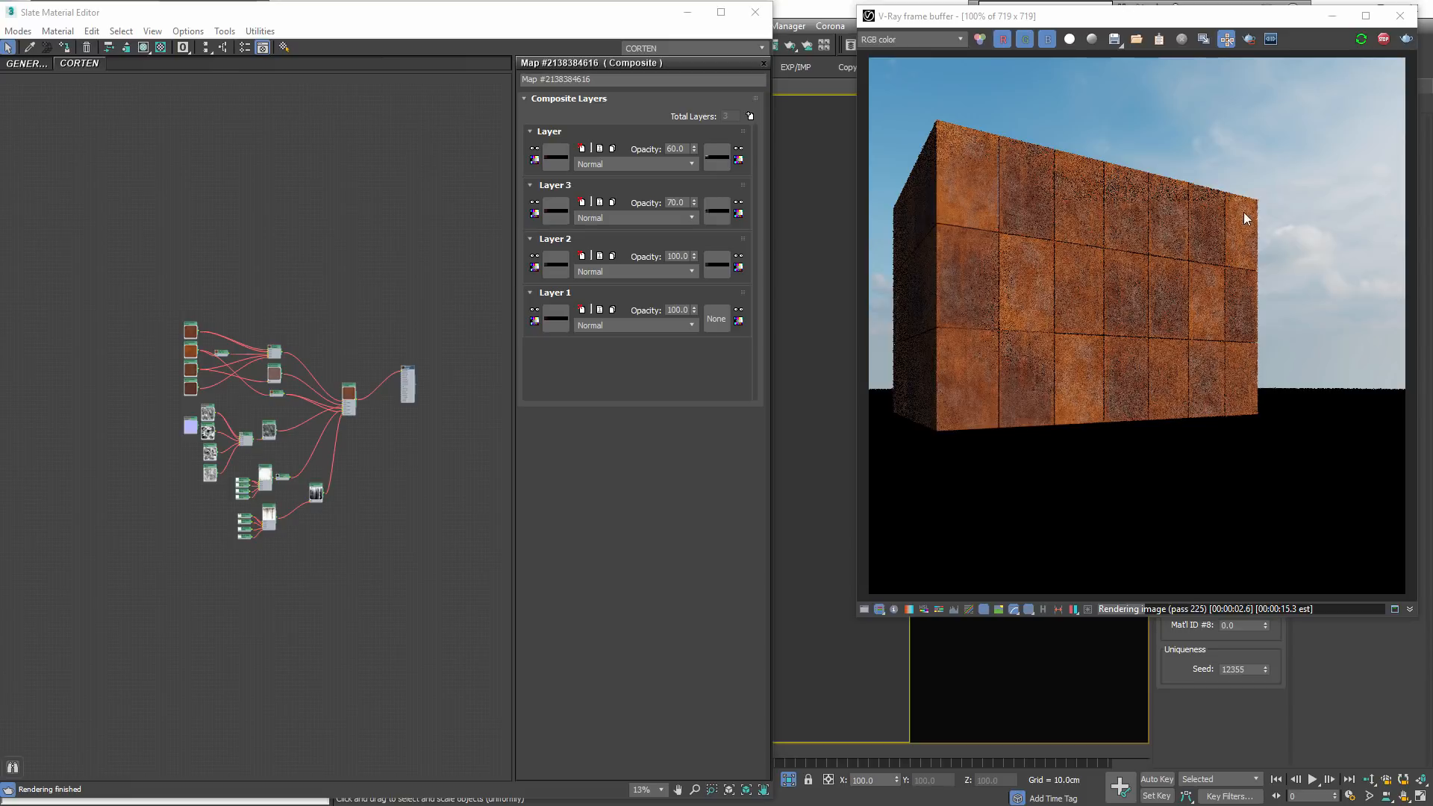
Lower the saturation of the Color Correction map fed by oxido02.jpg to about -16.3
scroll(224, 343, "up", 10)
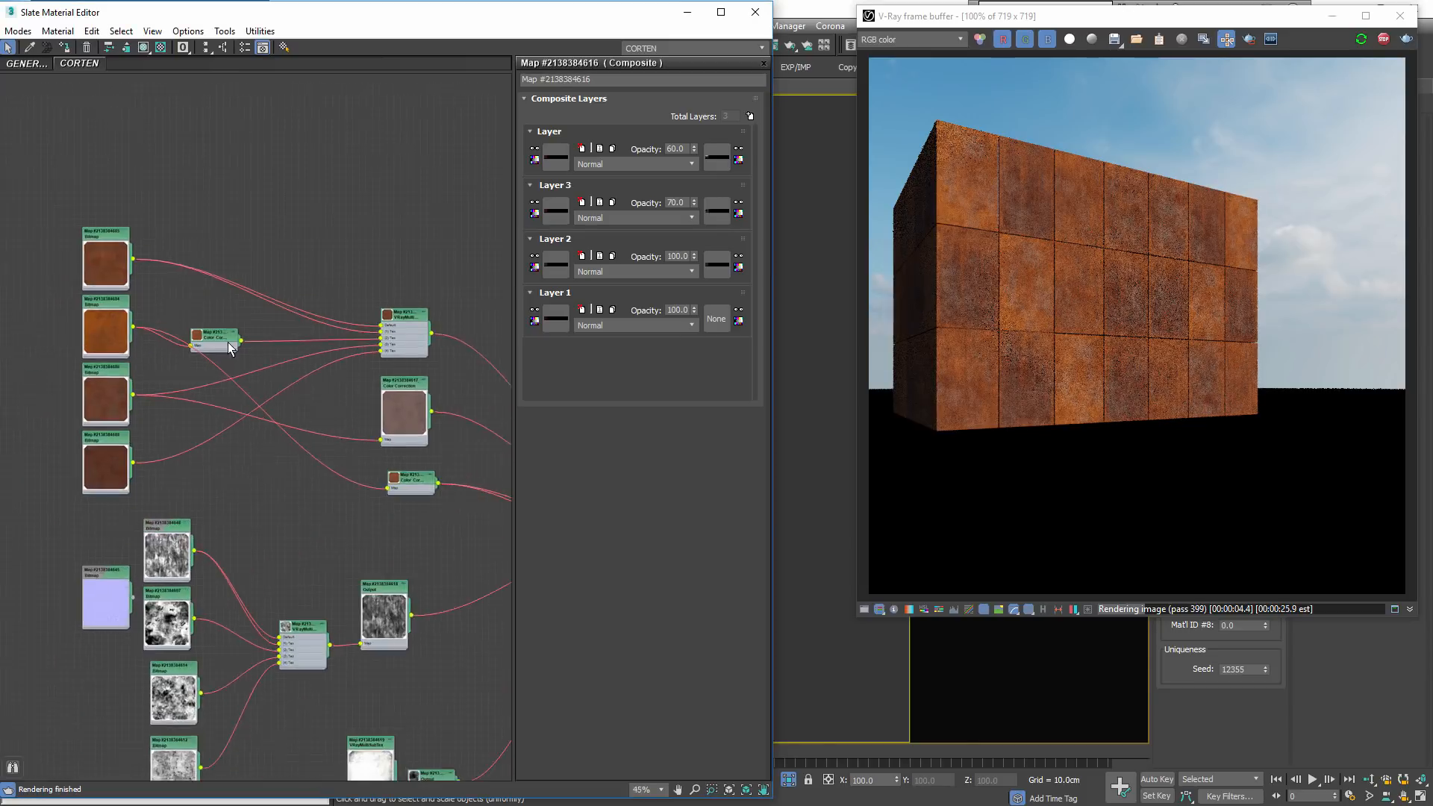
left_click(230, 325)
double_click(231, 325)
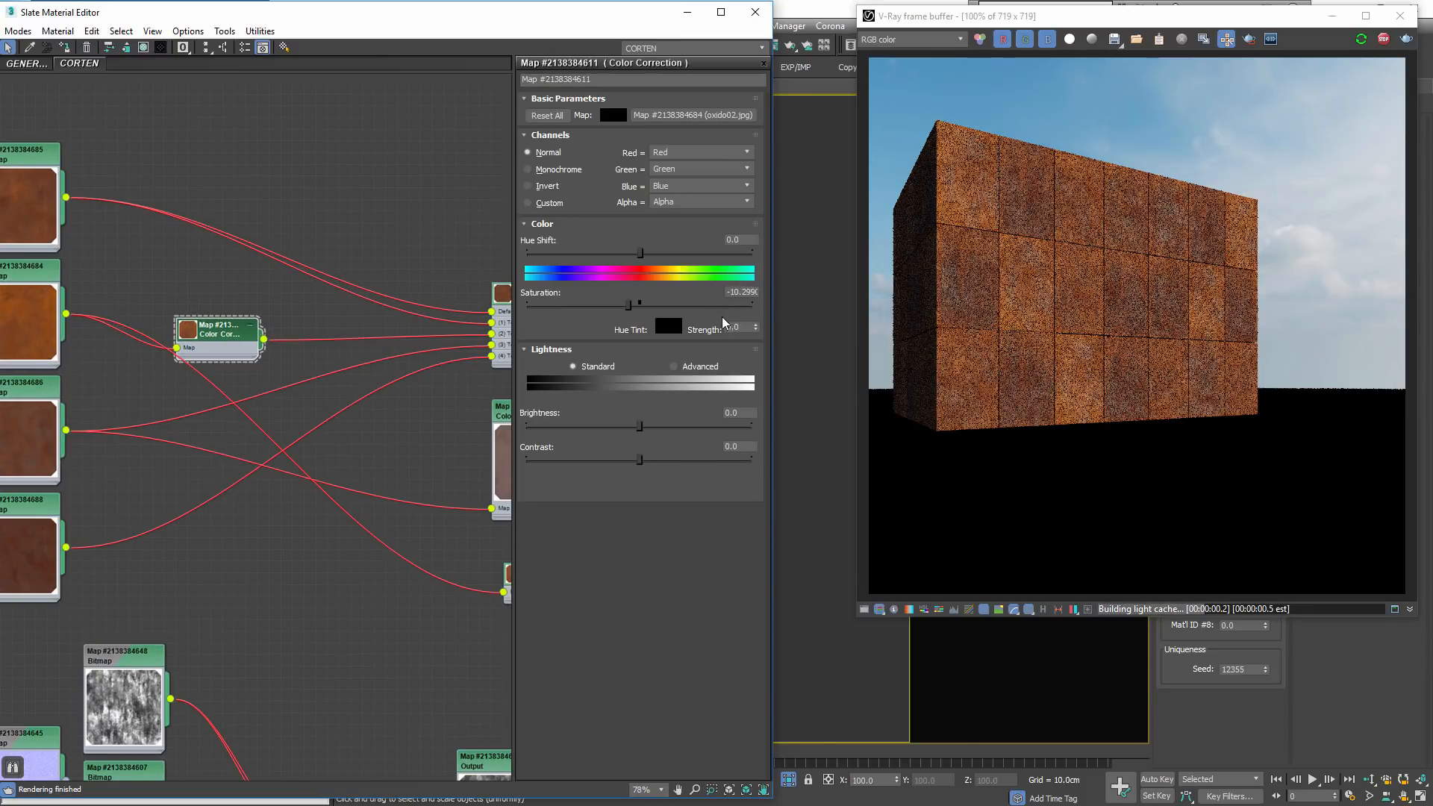
left_click_drag(640, 306, 623, 306)
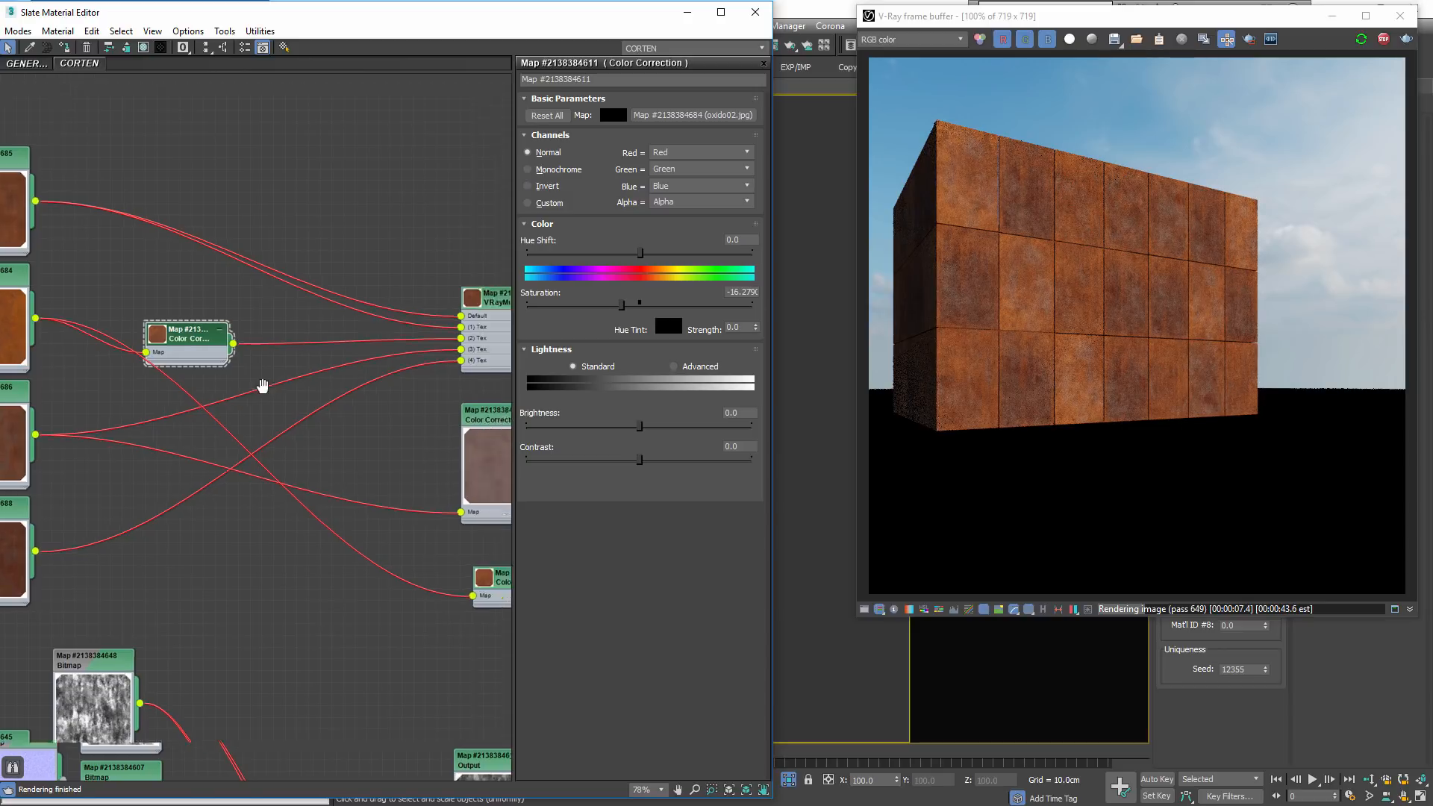
Move the material node farther away from the Composite map to free up space in the graph
scroll(262, 384, "down", 5)
scroll(294, 329, "up", 3)
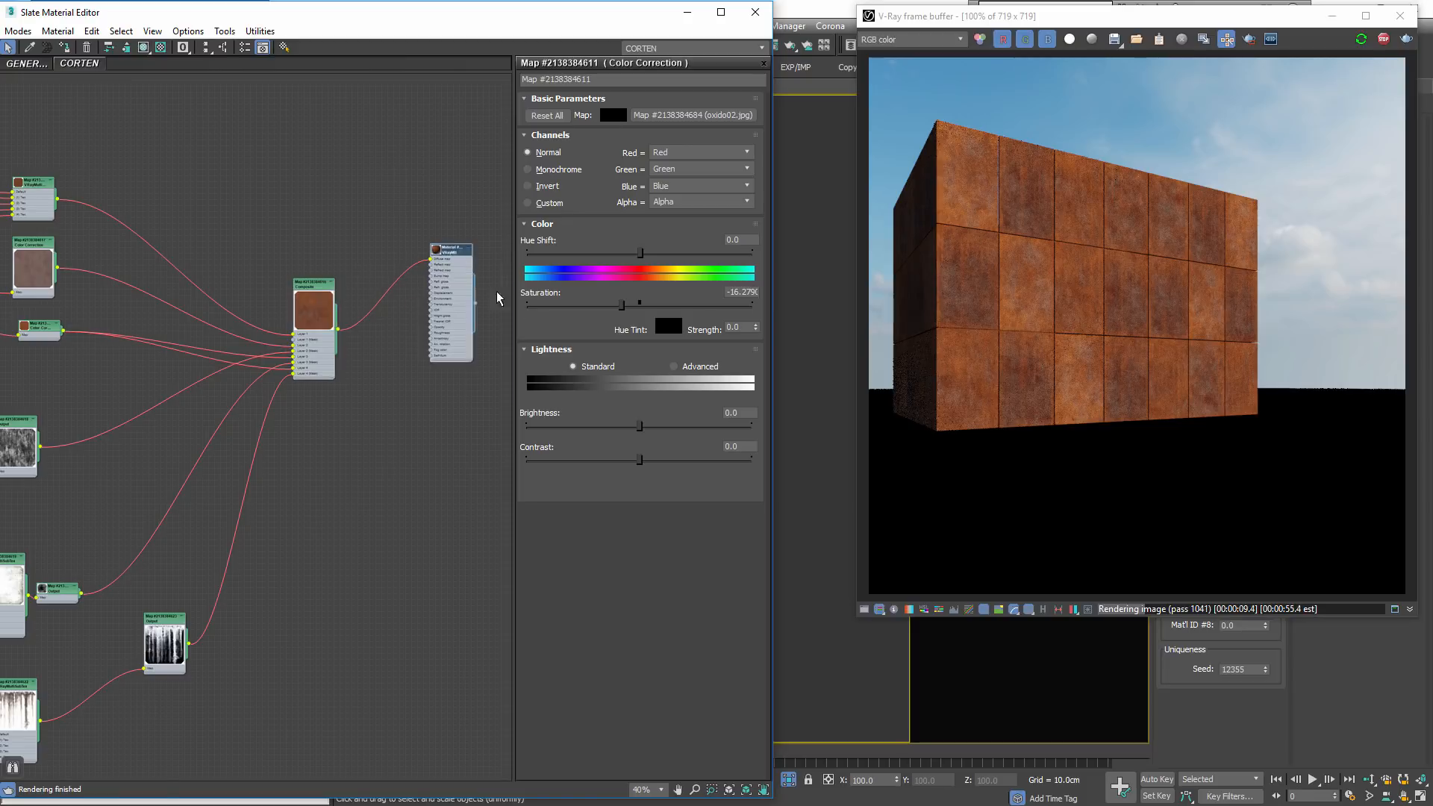
left_click_drag(452, 248, 739, 436)
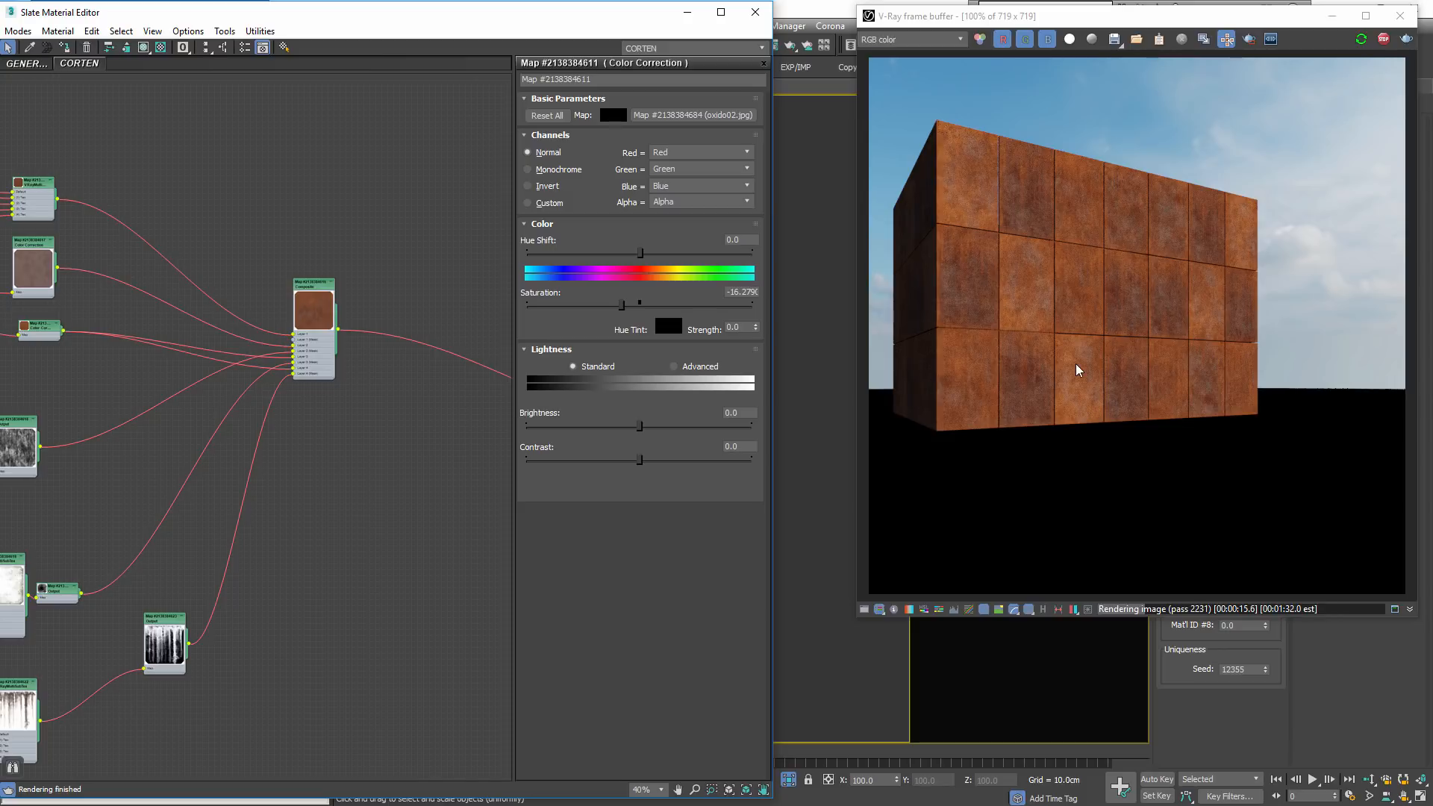
Add a new empty layer to the Composite map and place it between Layer 2 and Layer 3
scroll(336, 308, "up", 2)
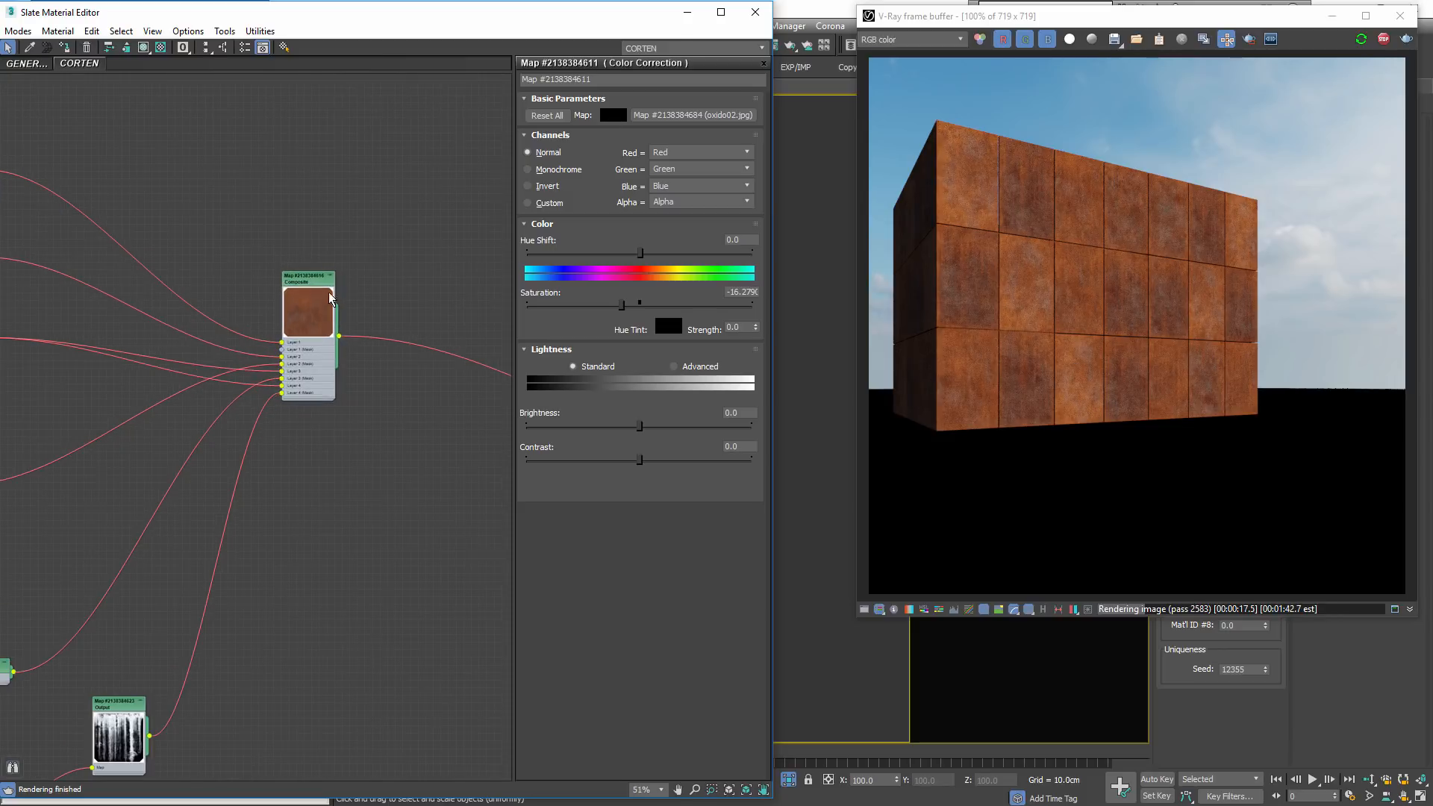
double_click(314, 306)
left_click(750, 116)
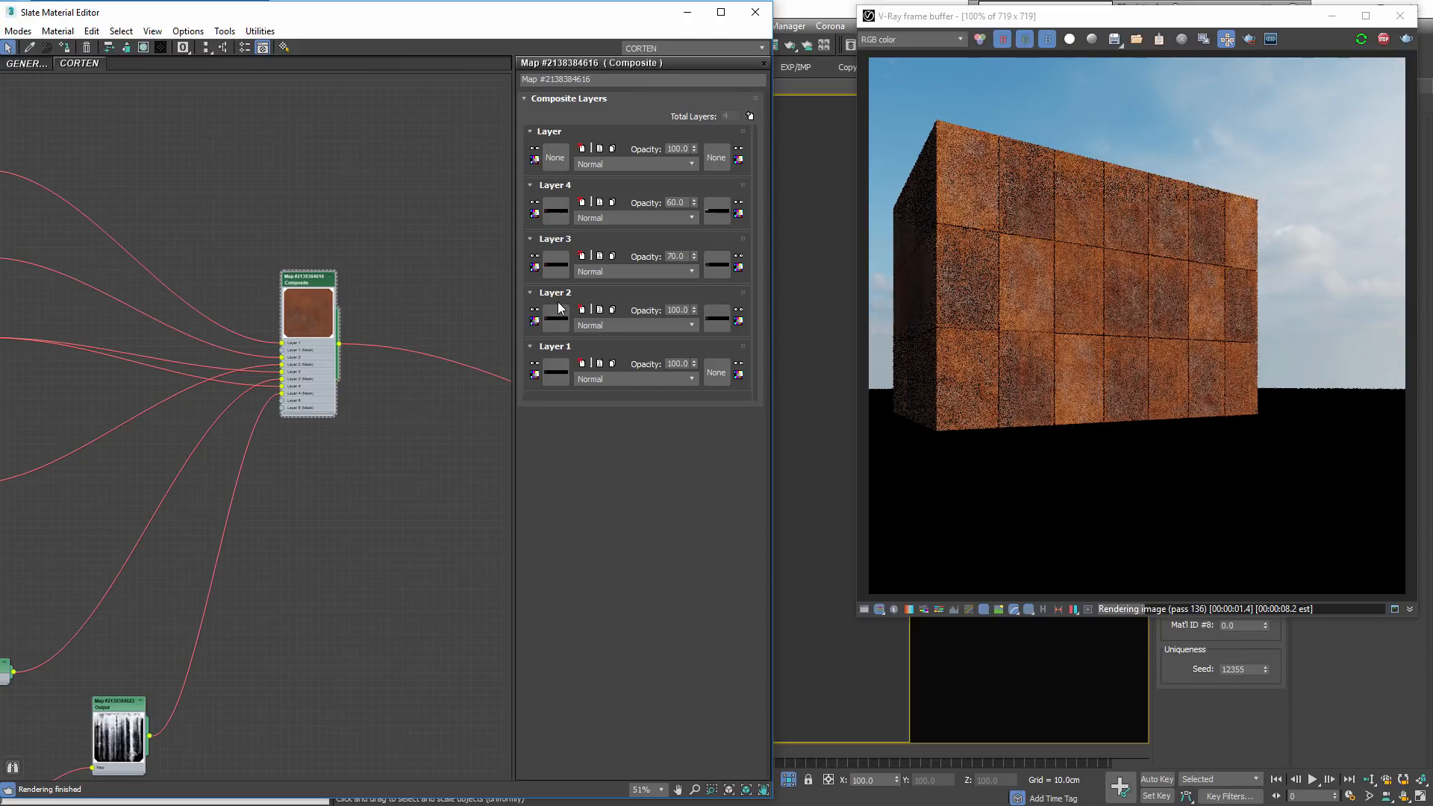
scroll(156, 354, "down", 1)
middle_click_drag(112, 333, 170, 367)
scroll(451, 323, "up", 2)
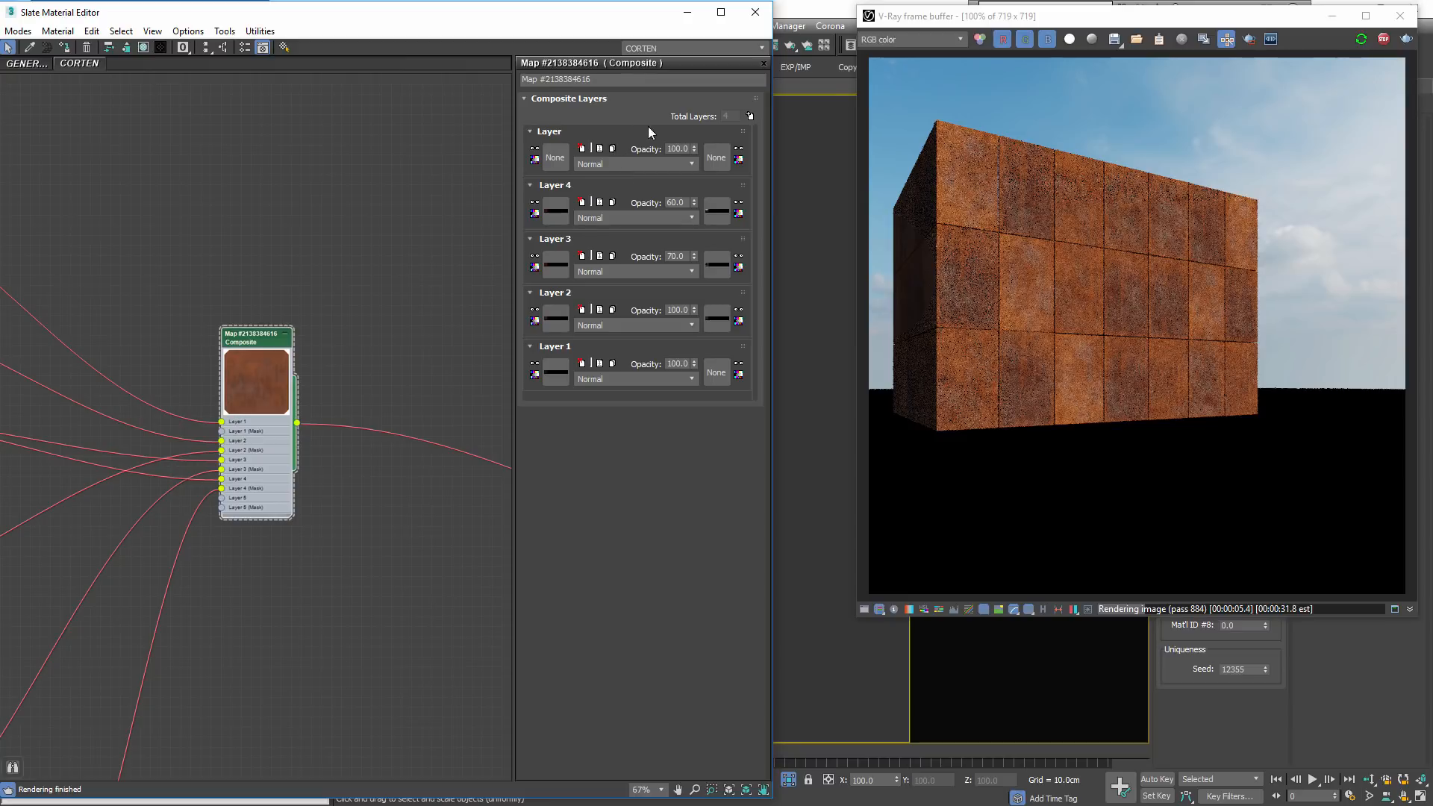
left_click_drag(743, 133, 621, 311)
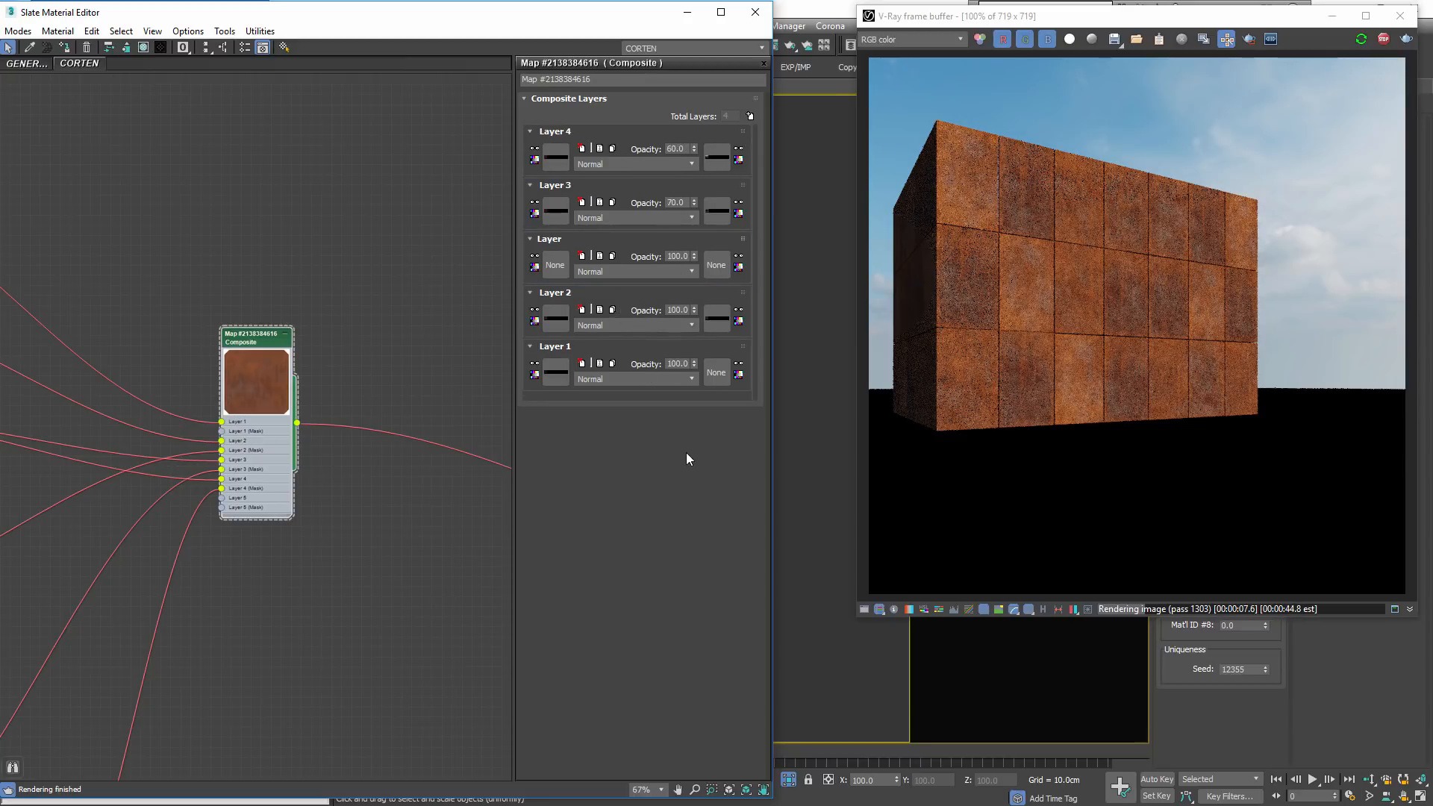
Move the lower mask node groups out of the way below the dirt masks and delete the unconnected blue normal bitmap
scroll(144, 533, "down", 3)
middle_click_drag(148, 553, 396, 467)
scroll(226, 559, "down", 1)
middle_click_drag(227, 558, 341, 460)
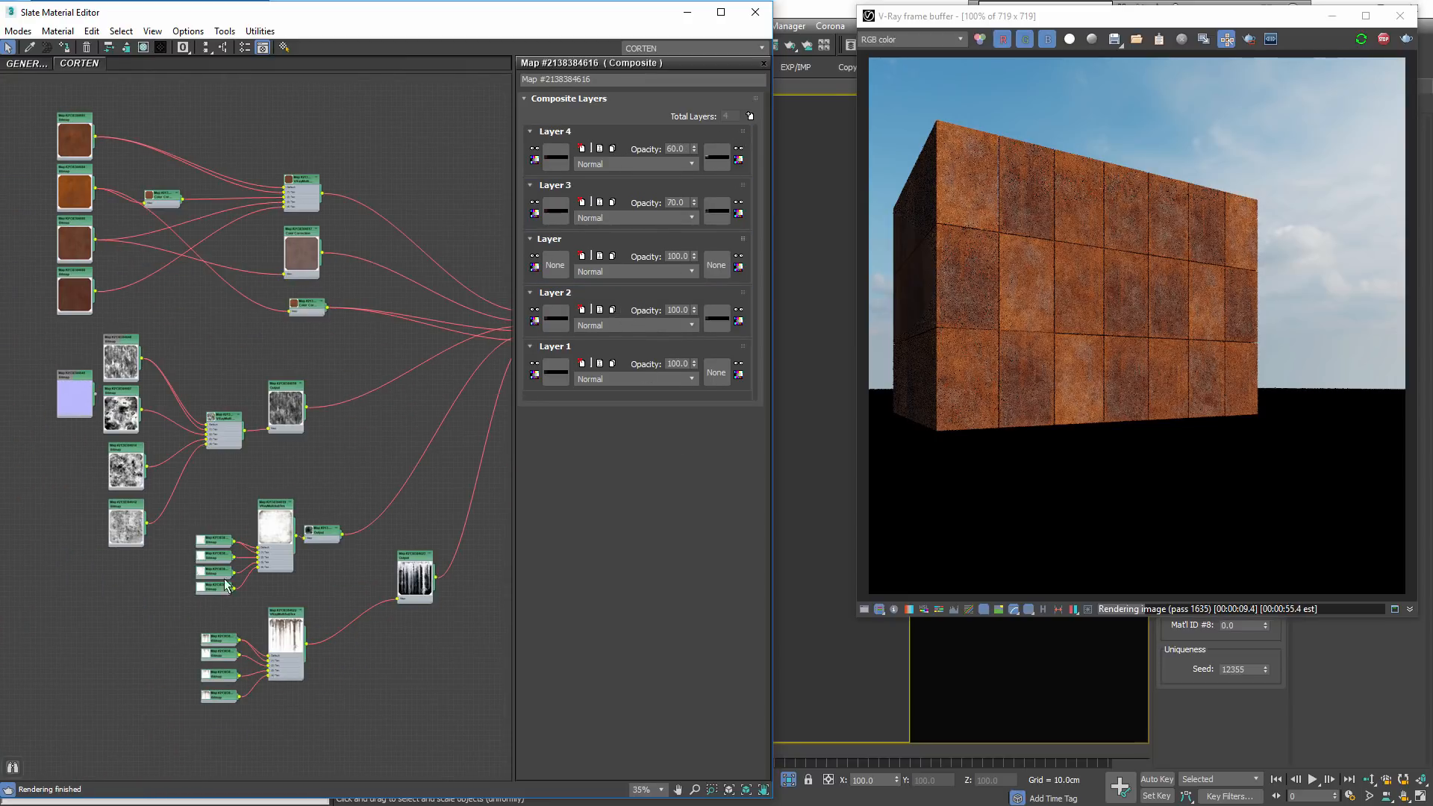
scroll(219, 526, "up", 2)
scroll(243, 540, "down", 2)
left_click_drag(459, 699, 362, 705)
scroll(285, 549, "up", 2)
key("Delete")
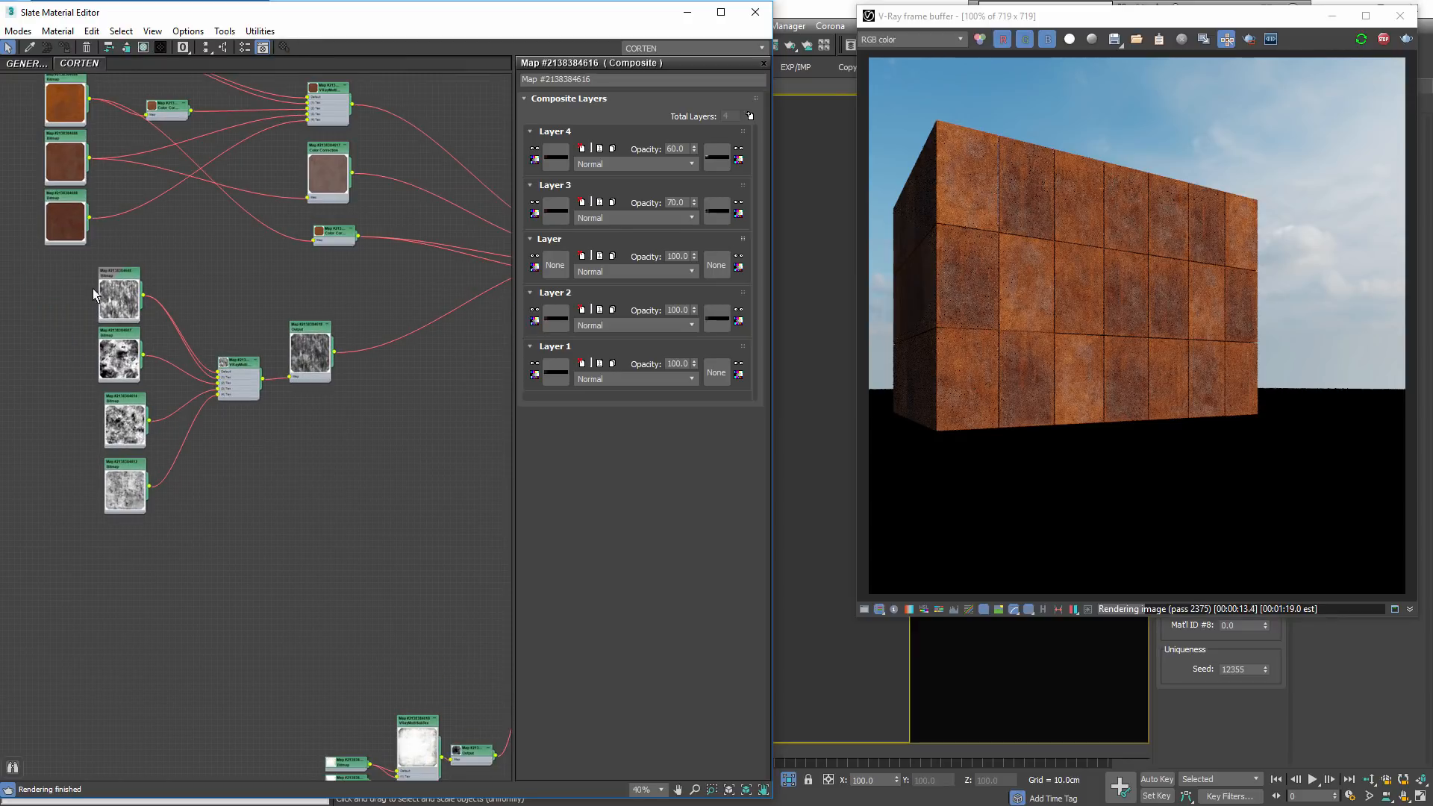
Duplicate the four dirt mask bitmaps together with their VRayMultiSubTex node and place the copy below the original group
left_click_drag(99, 262, 253, 595)
left_click_drag(239, 354, 240, 541)
left_click_drag(240, 562, 82, 262)
mouse_move(242, 365)
left_mouse_down("shift")
mouse_move(266, 580)
mouse_move(388, 528)
left_mouse_up("shift")
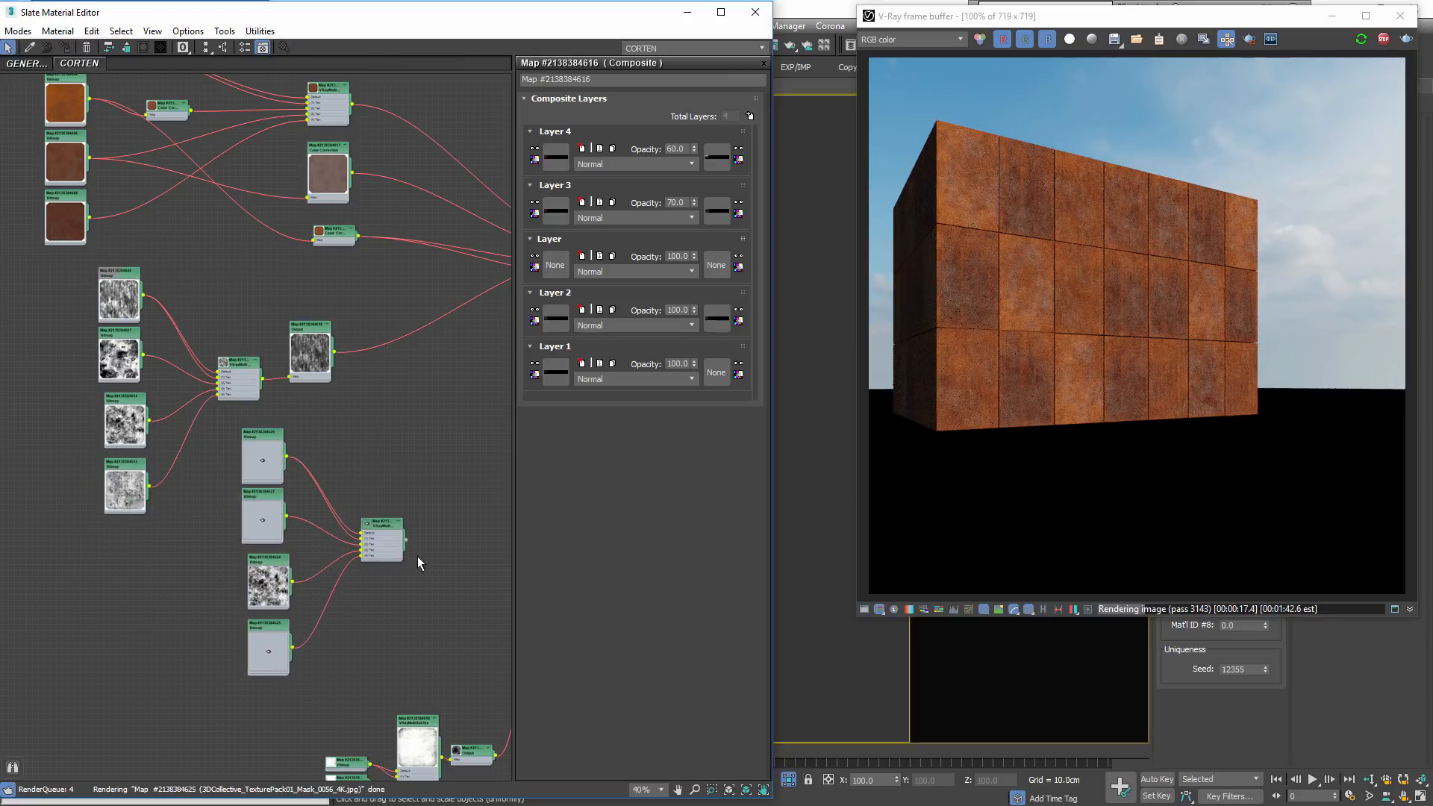
Delete the four copied mask bitmaps from the duplicated VRayMultiSubTex group
scroll(270, 476, "up", 2)
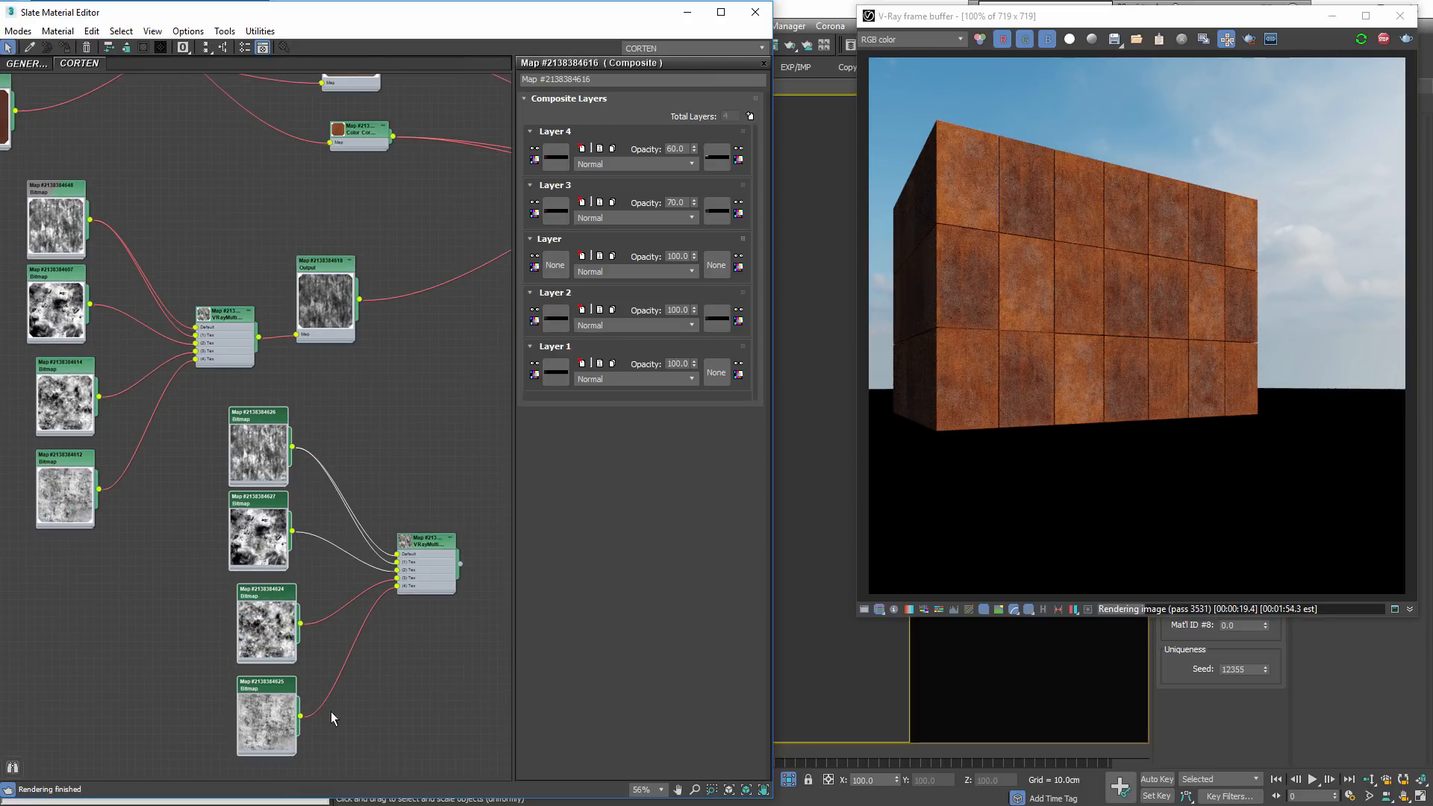
middle_click_drag(330, 710, 309, 660)
left_click(317, 670)
scroll(316, 672, "up", 2)
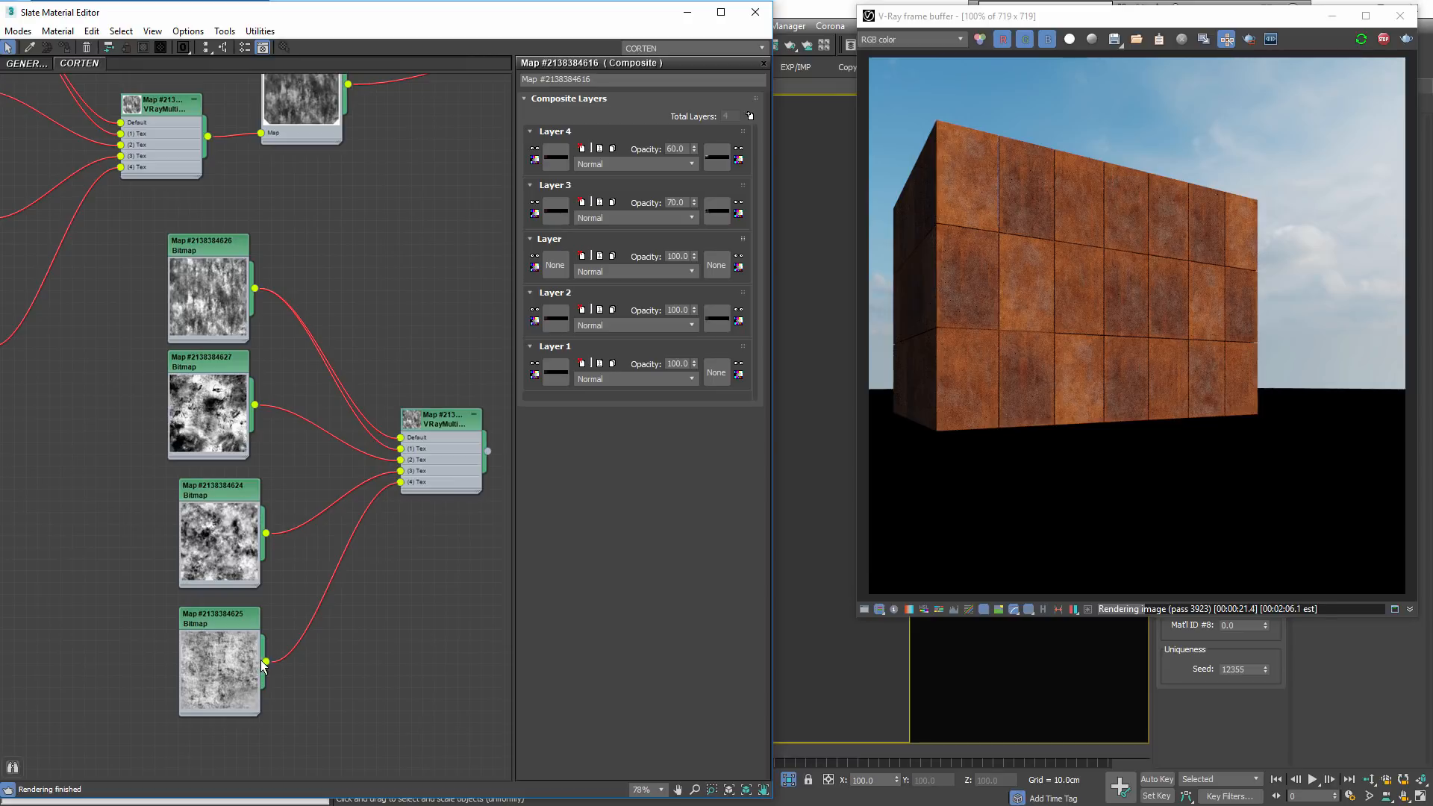
scroll(257, 545, "down", 2)
mouse_move(153, 318)
left_mouse_down()
mouse_move(190, 384)
mouse_move(269, 666)
left_mouse_up()
key("Delete")
Bring masks 0002_8K, 0018B_4K_Inv, 0048_8K and 0044_8K_Warped from the Mascaras Suciedad folder in File Explorer into the material graph as bitmaps
key("alt+Tab")
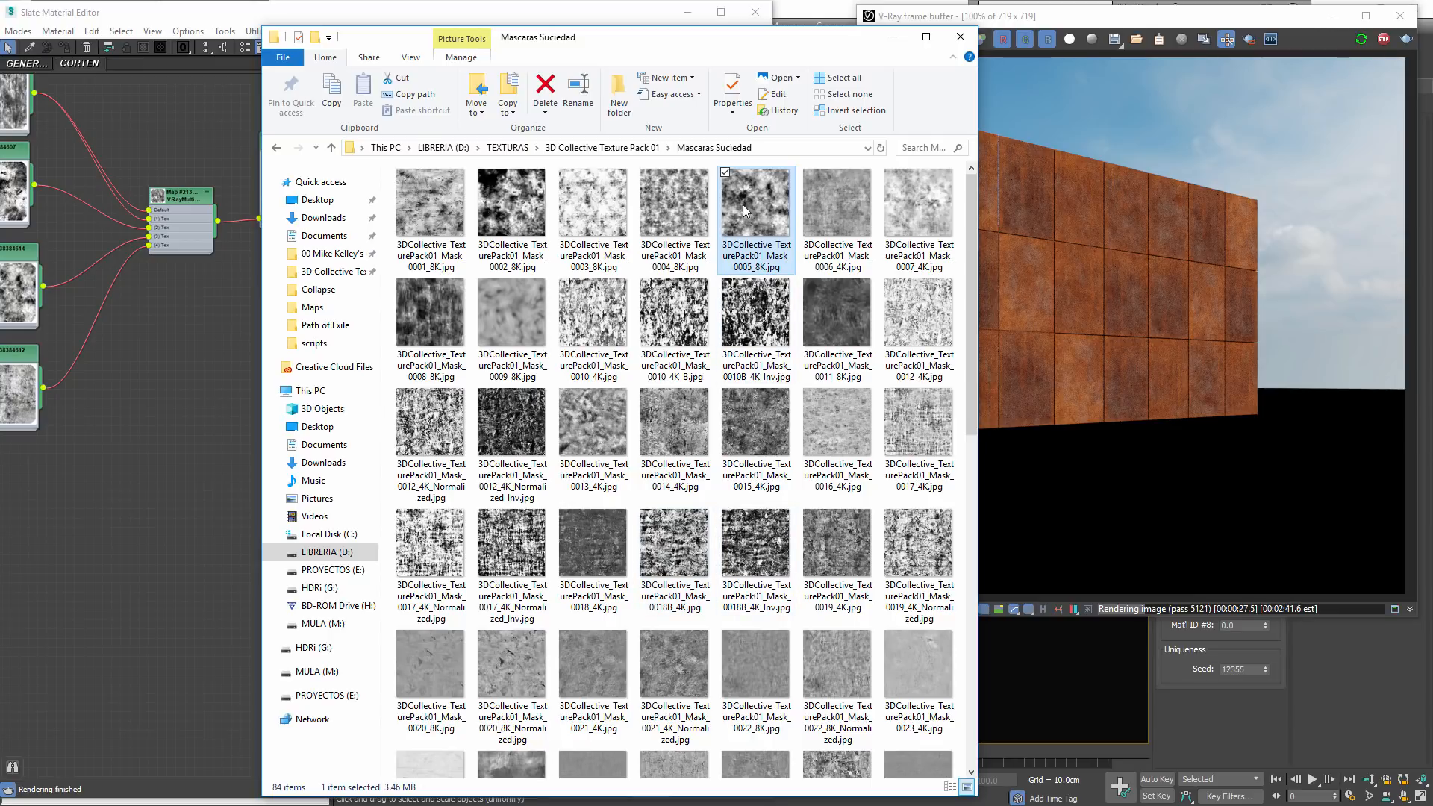
left_click_drag(548, 194, 195, 437)
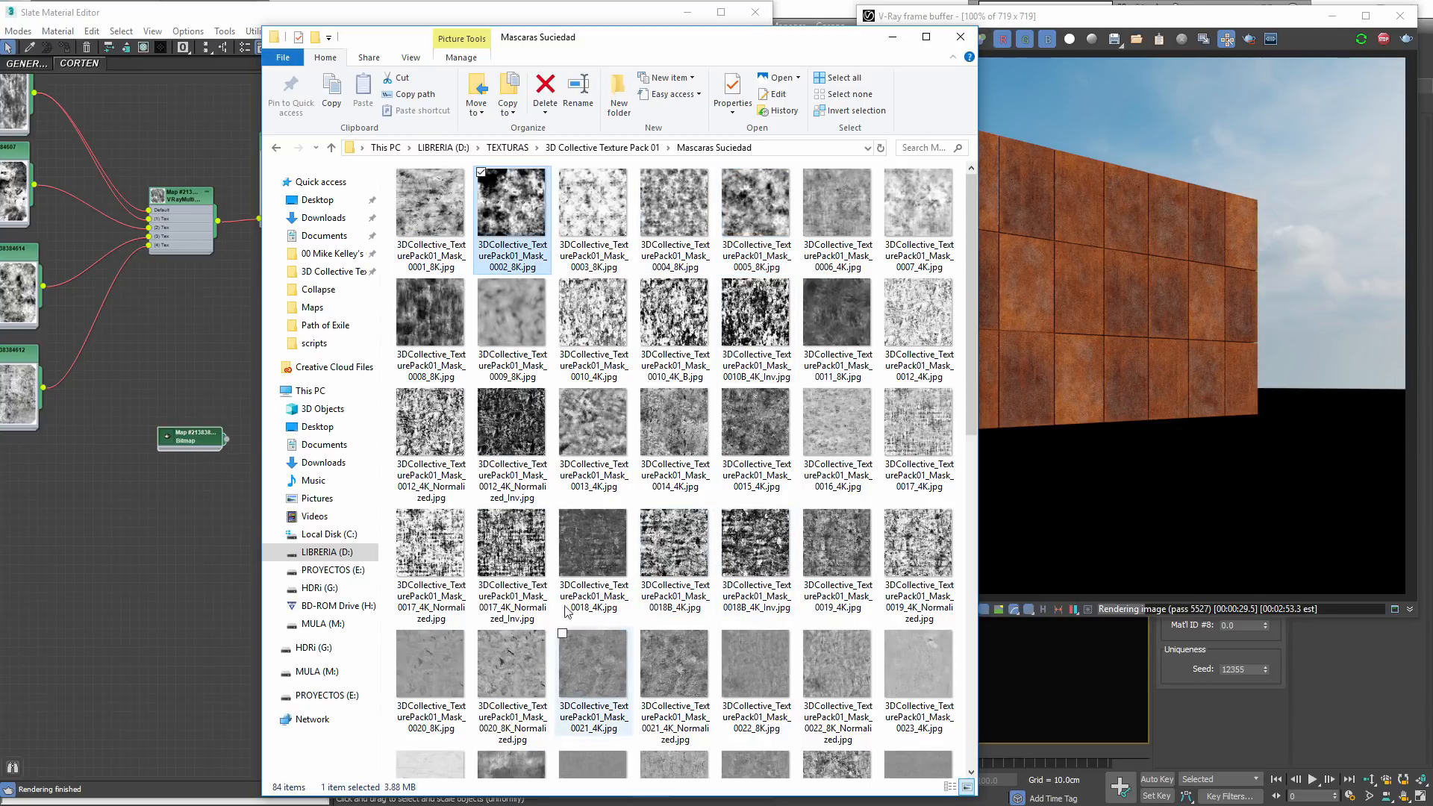
left_click(754, 544)
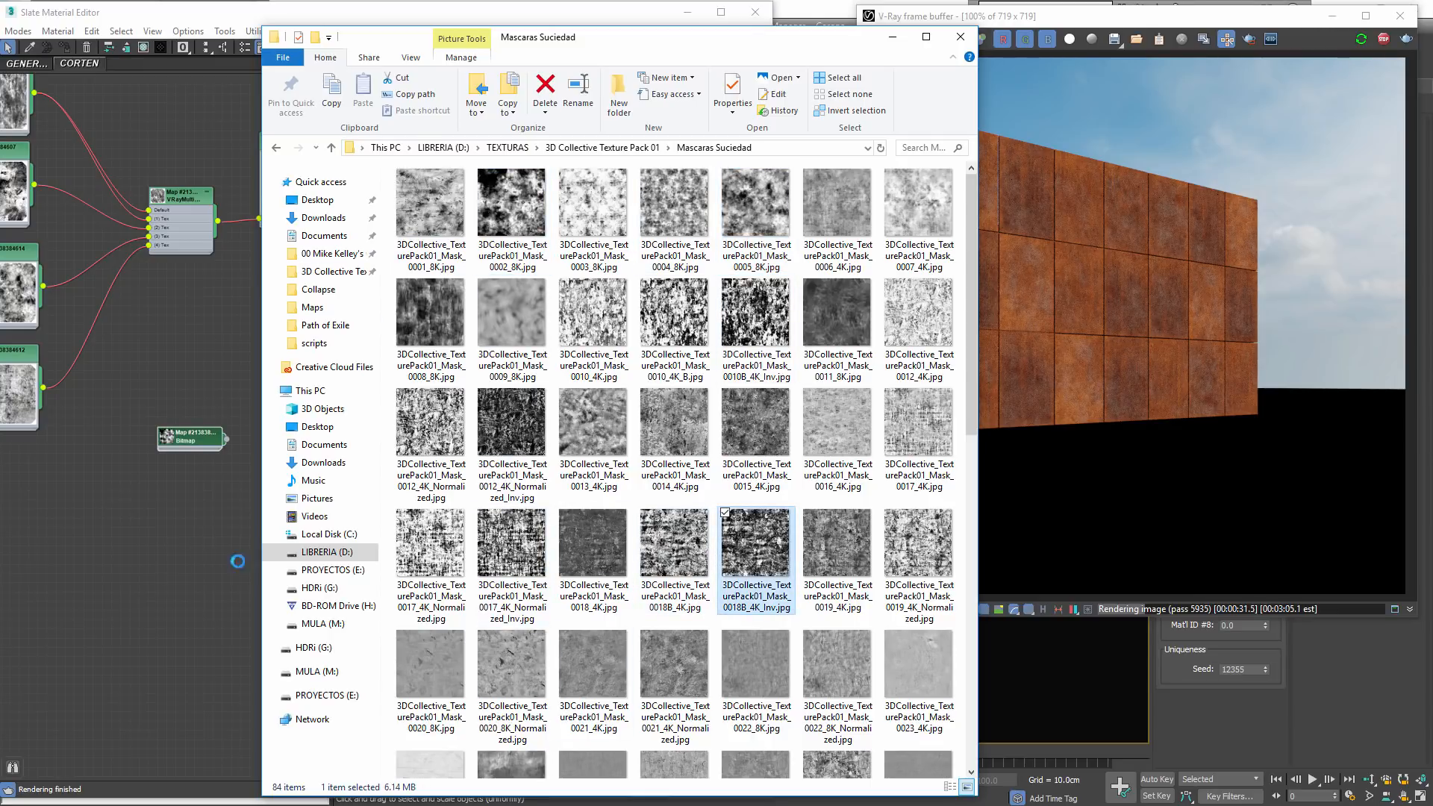
scroll(857, 595, "down", 10)
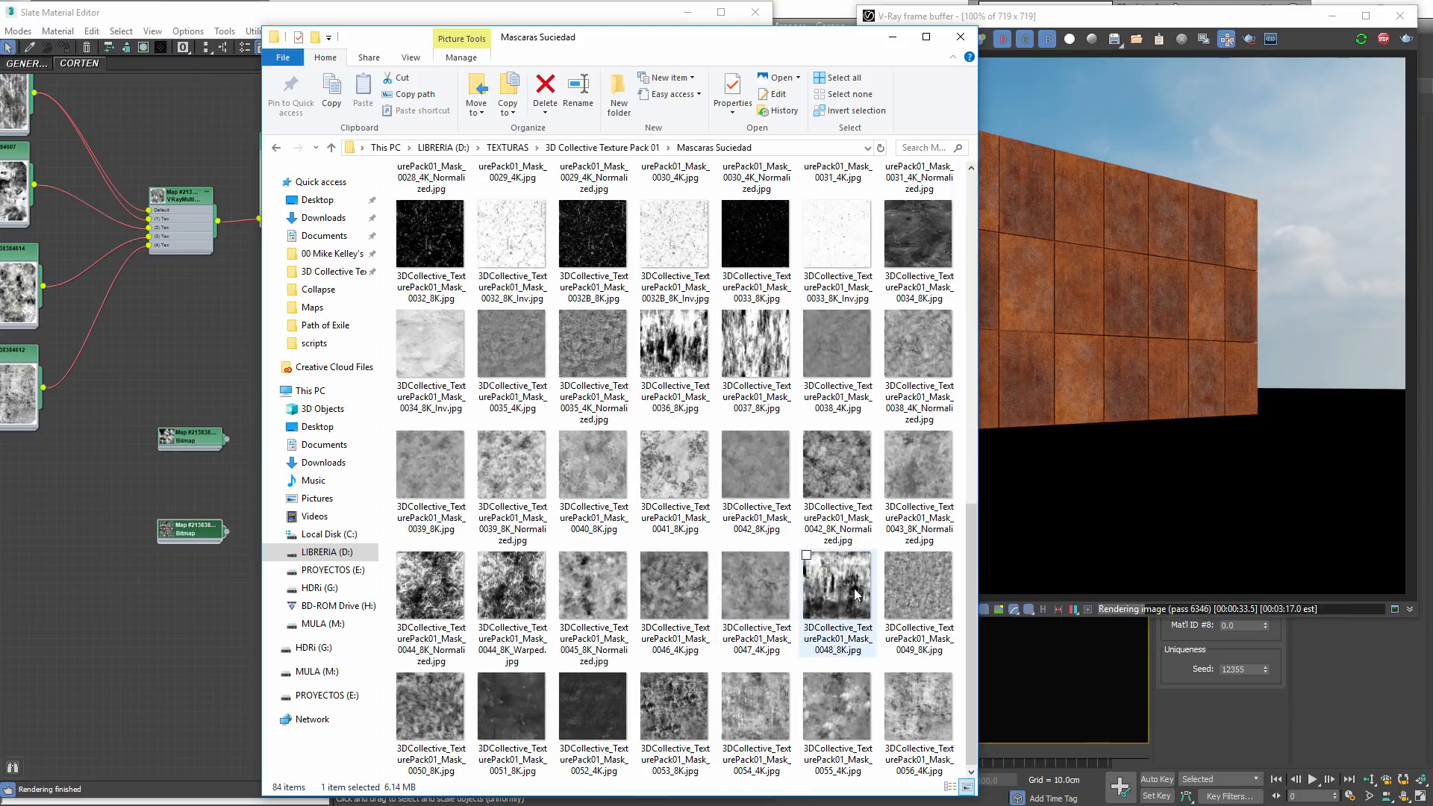
left_click_drag(522, 590, 158, 695)
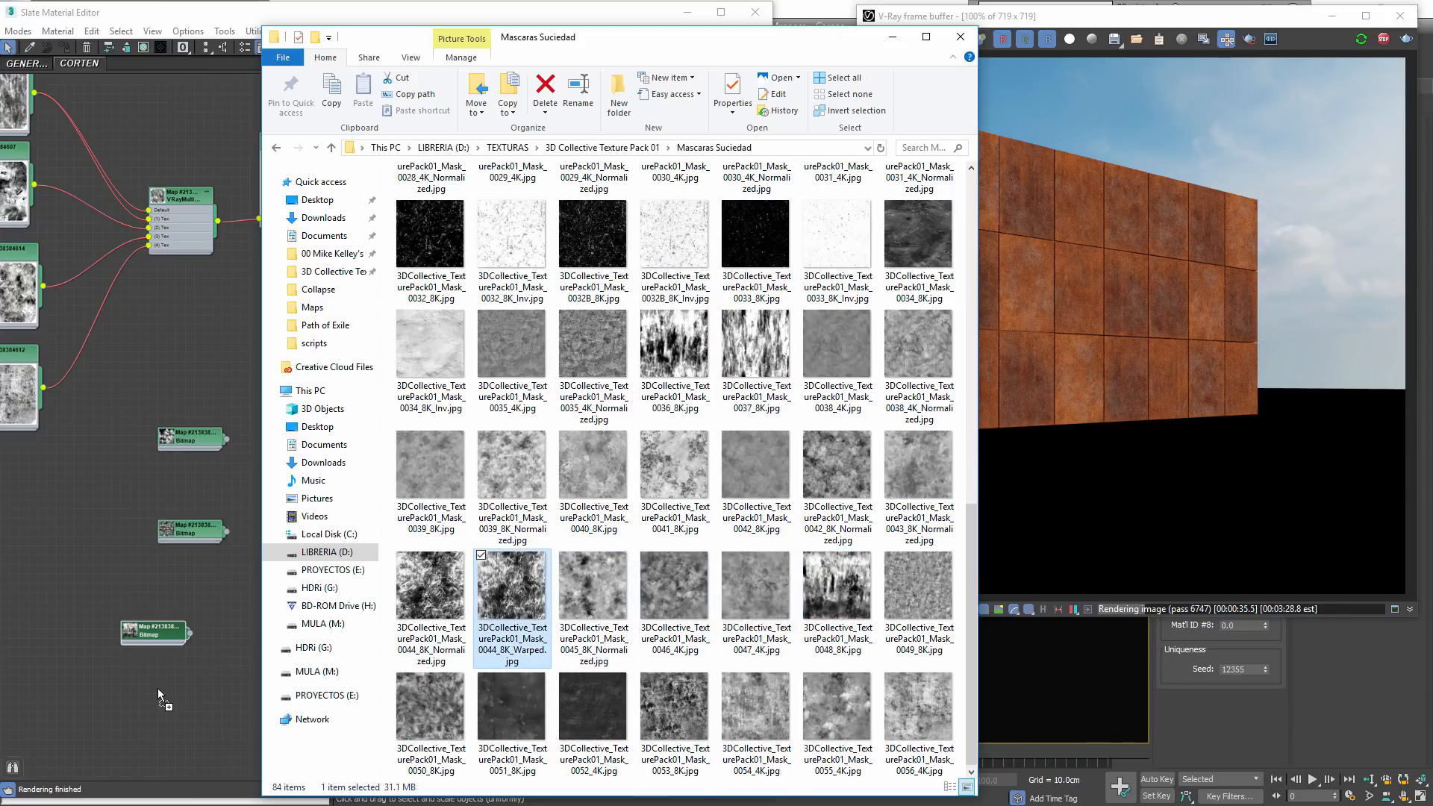
Wire the four new mask bitmaps into the empty VRayMultiSubTex, the first to Default and Tex 1, the others to Tex 2, 3 and 4
left_click(186, 567)
scroll(230, 477, "up", 4)
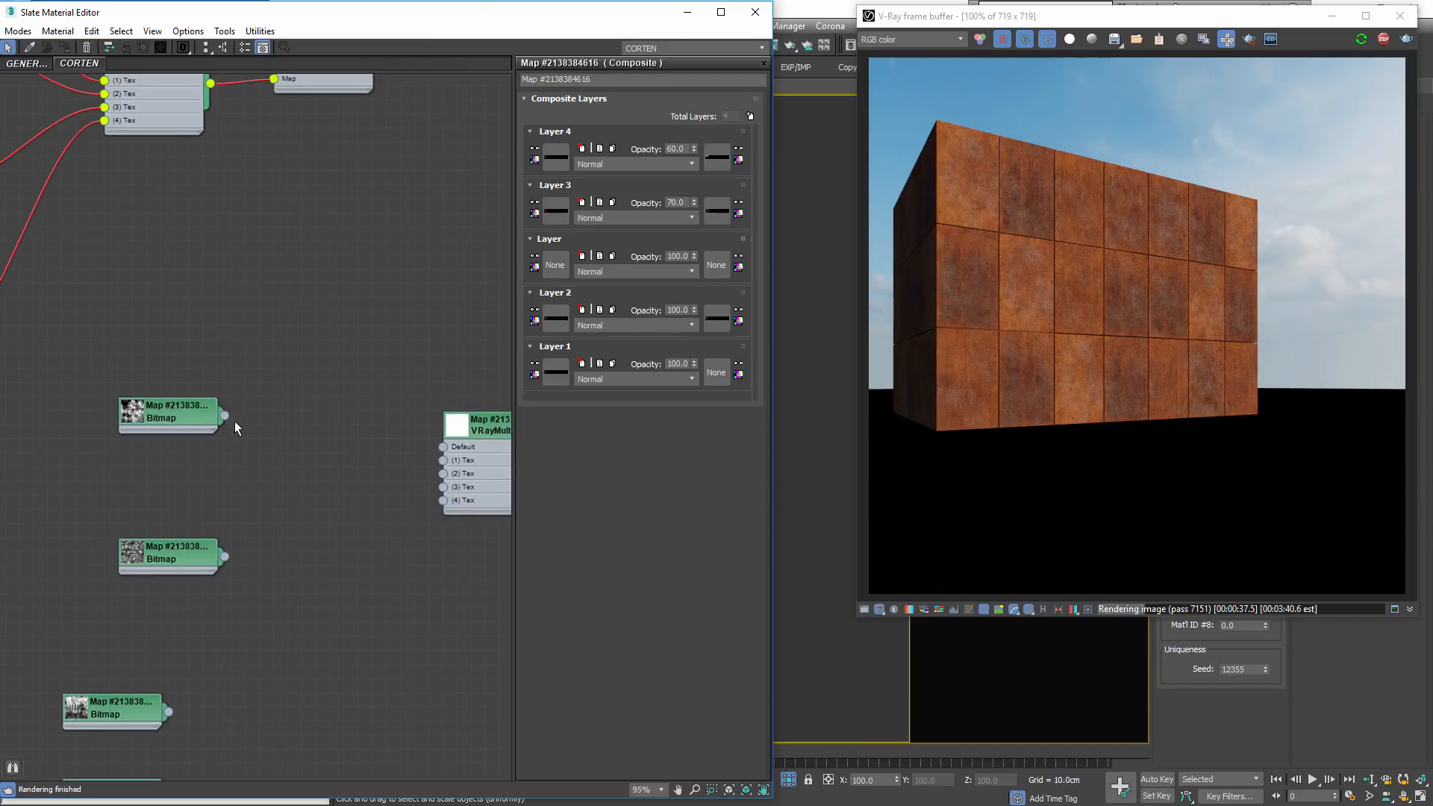
left_click_drag(224, 415, 444, 460)
left_click_drag(224, 555, 443, 473)
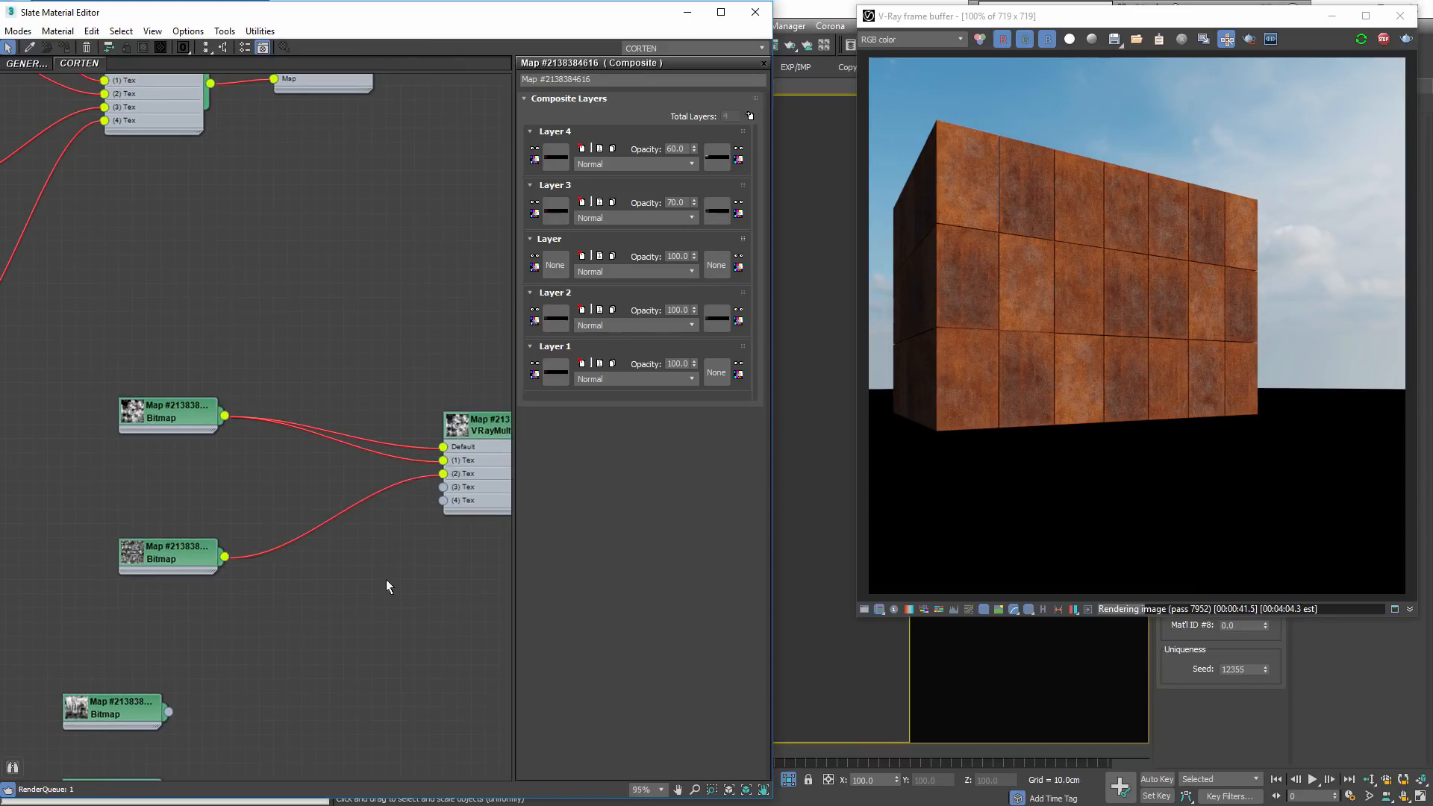
middle_click_drag(159, 728, 173, 597)
left_click_drag(182, 582, 457, 355)
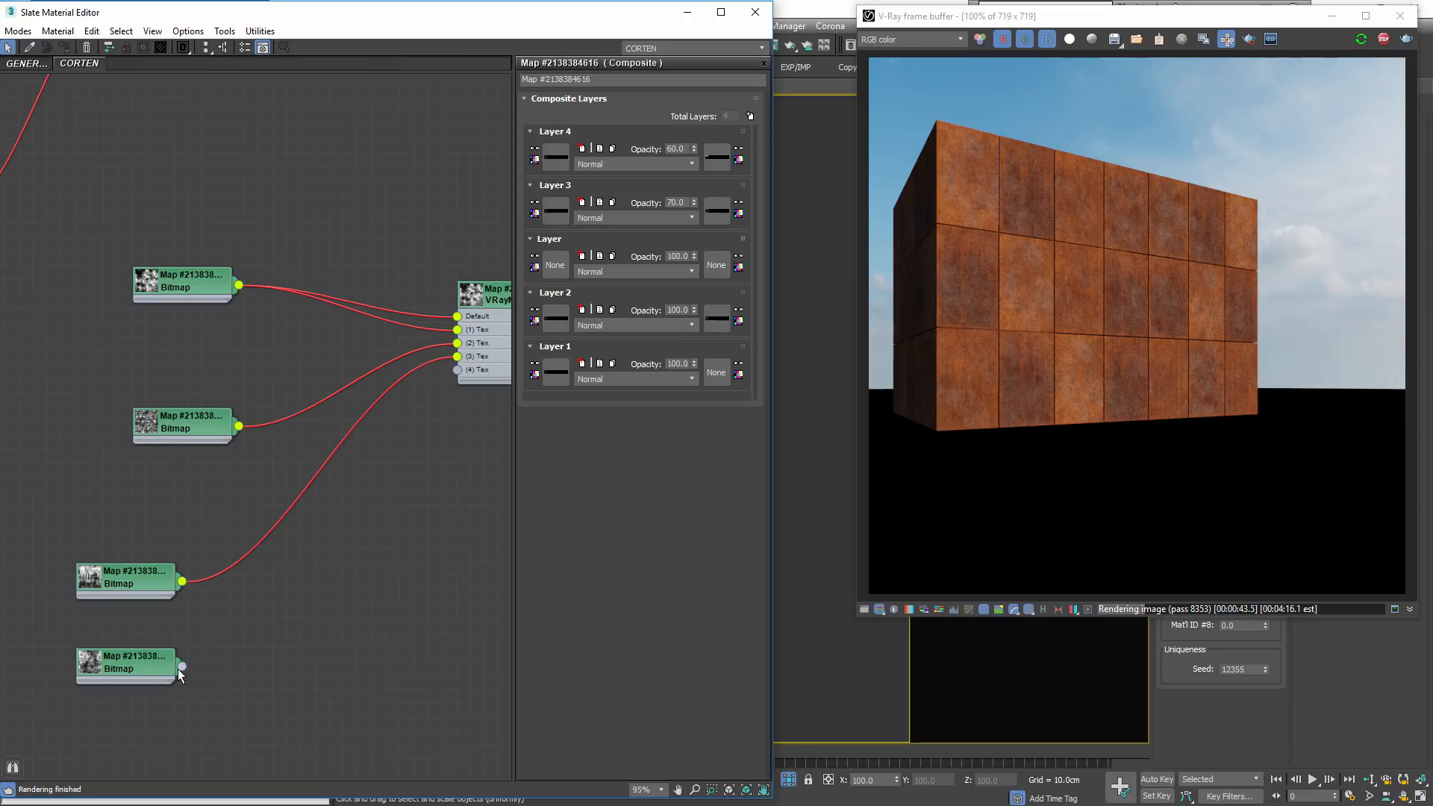
left_click_drag(182, 667, 458, 371)
Arrange the four new mask bitmaps in a compact vertical column
left_click_drag(184, 441, 156, 482)
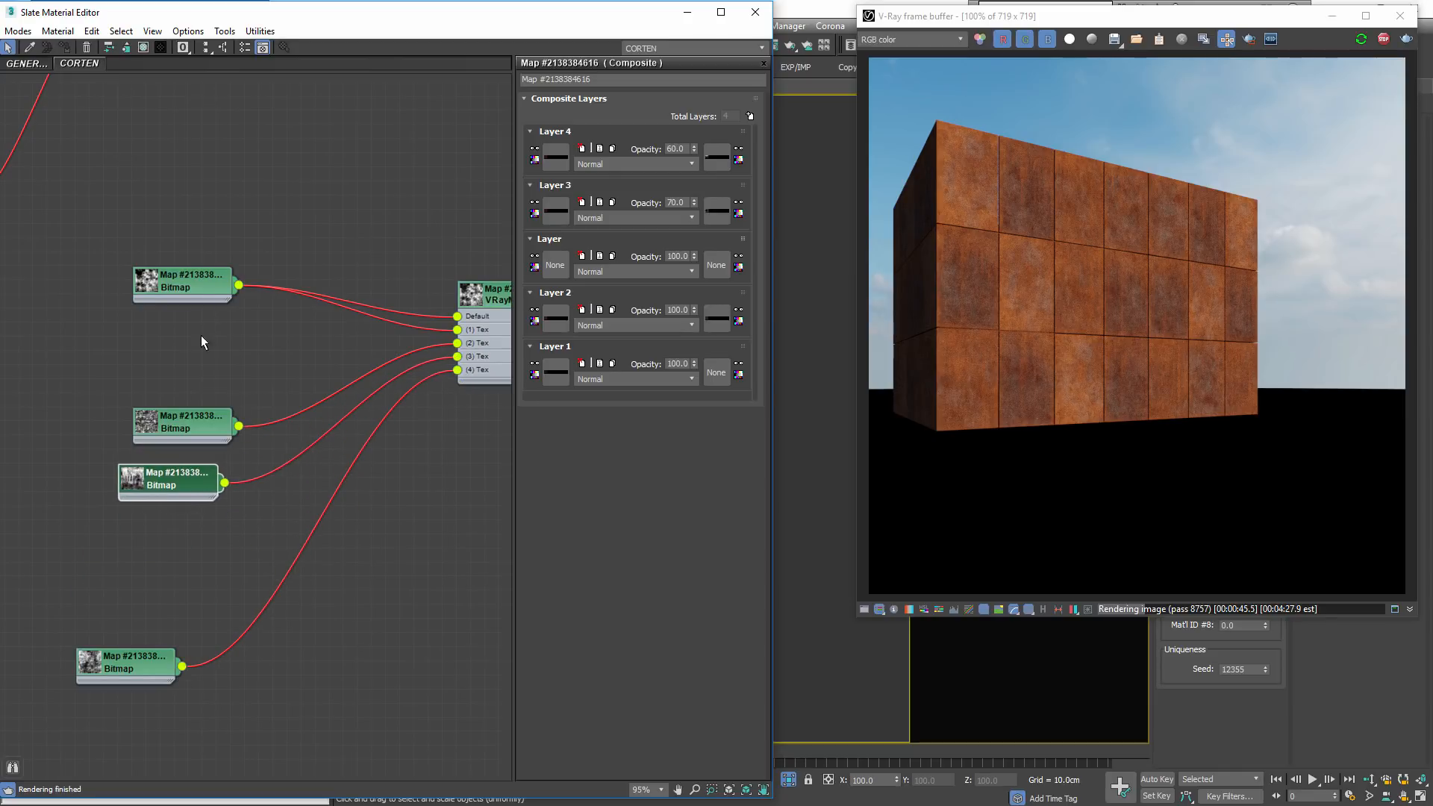
left_click_drag(183, 282, 180, 351)
left_click_drag(167, 496, 176, 482)
left_click_drag(145, 659, 210, 534)
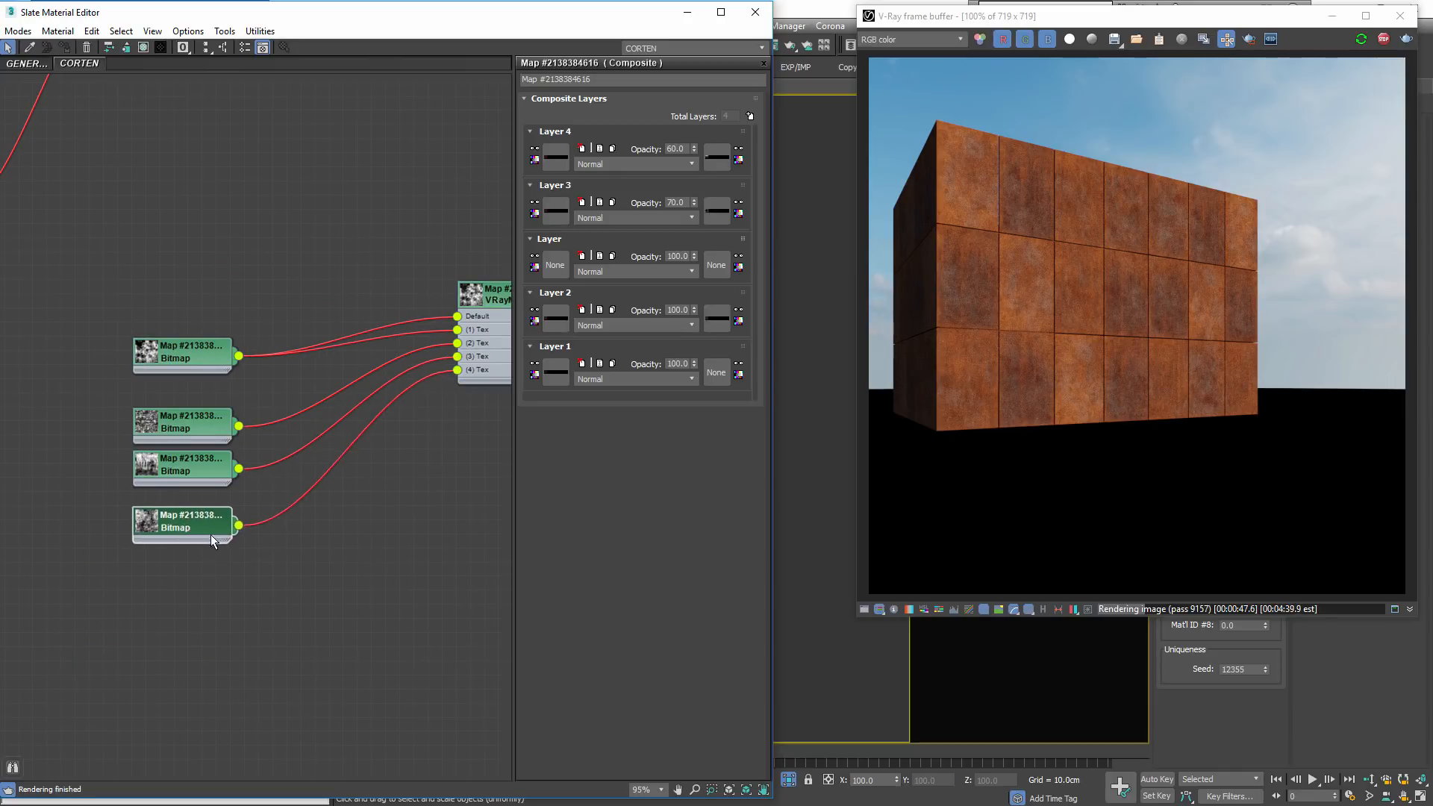
Shift the Output node of the original dirt masks slightly aside and move the new masks' VRayMultiSubTex node up towards the Composite map
scroll(224, 528, "down", 6)
middle_click_drag(277, 152, 261, 280)
scroll(253, 281, "up", 3)
middle_click_drag(155, 282, 366, 290)
scroll(442, 354, "down", 1)
middle_click_drag(484, 289, 232, 240)
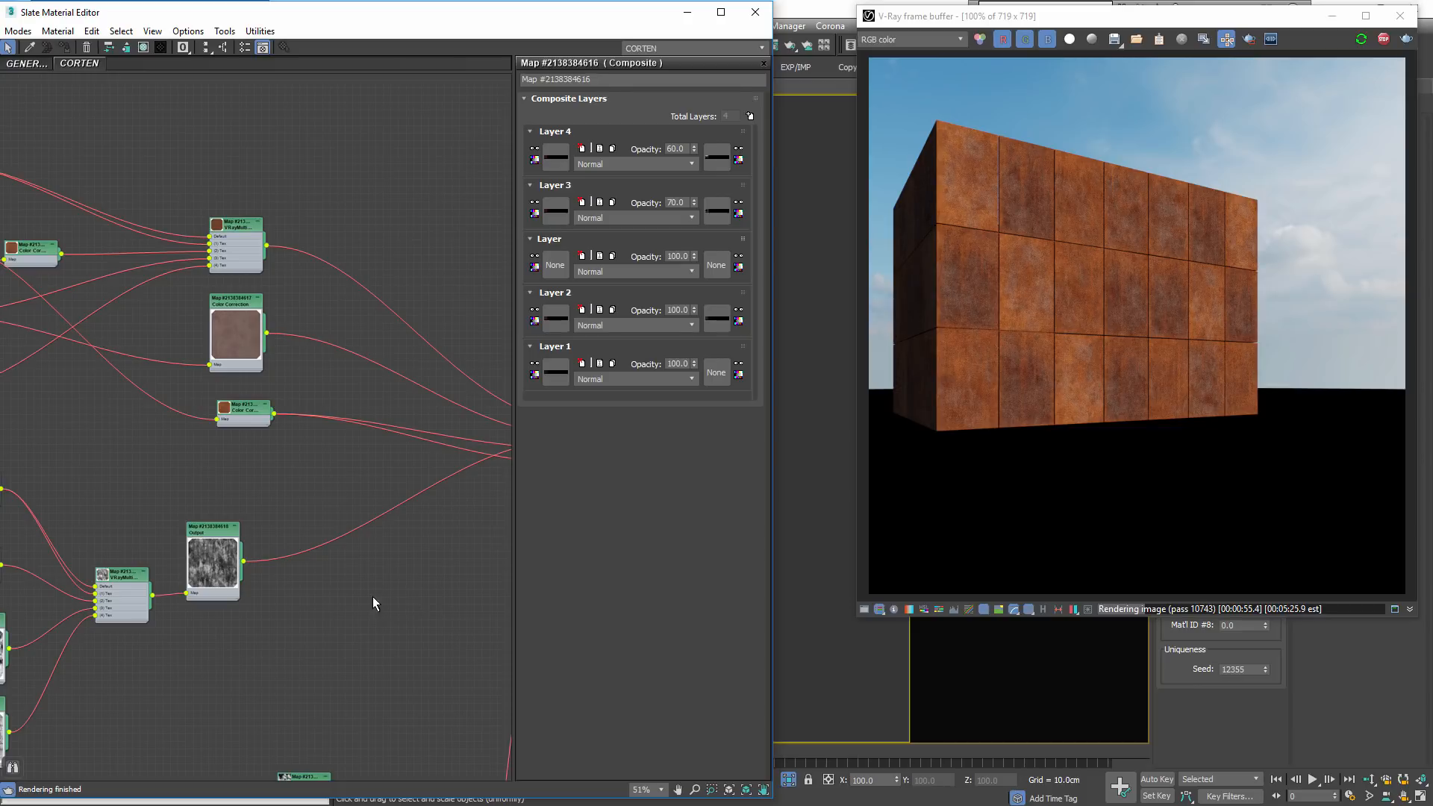
scroll(257, 699, "down", 2)
scroll(257, 634, "up", 2)
left_click_drag(237, 585, 274, 601)
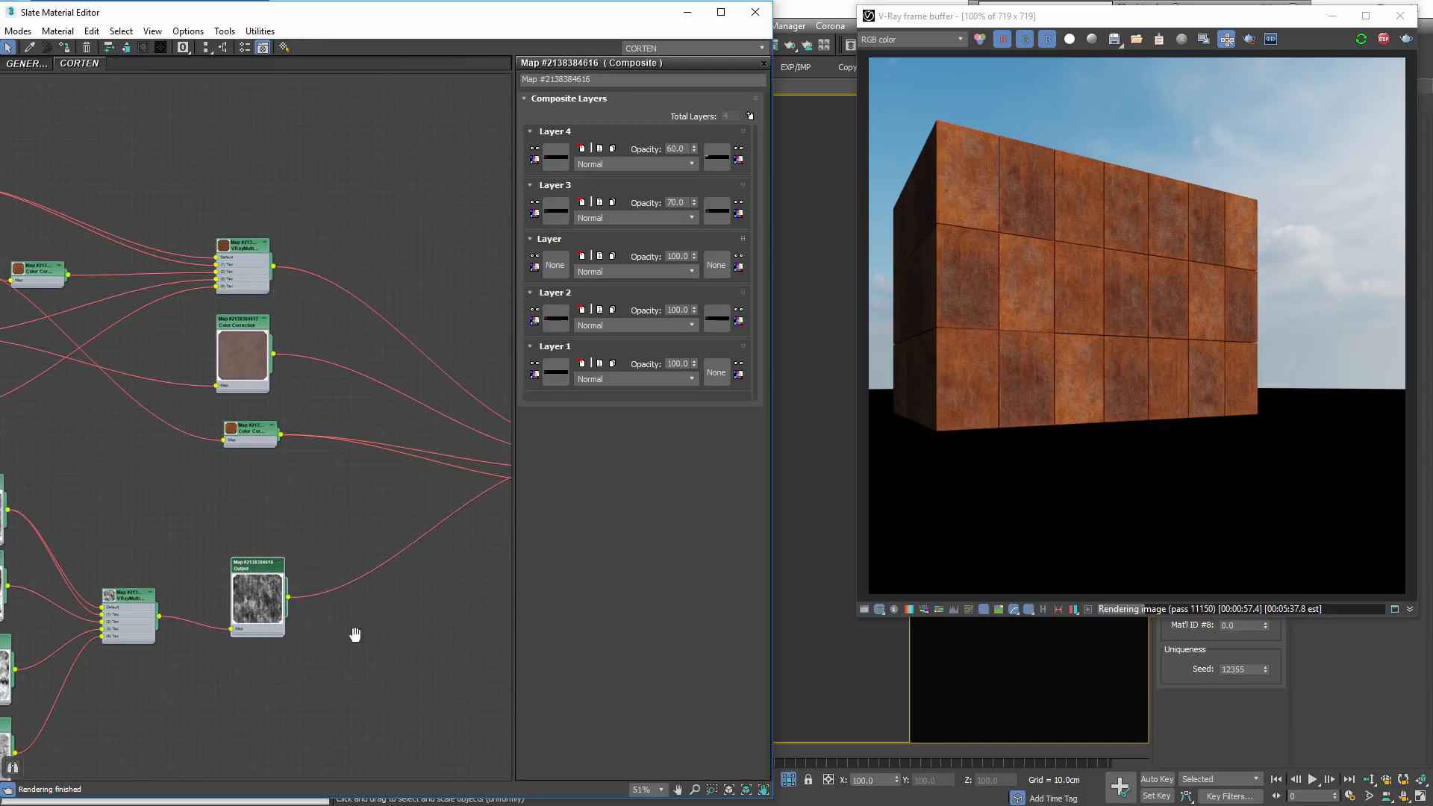
middle_click_drag(355, 633, 323, 531)
scroll(237, 511, "down", 1)
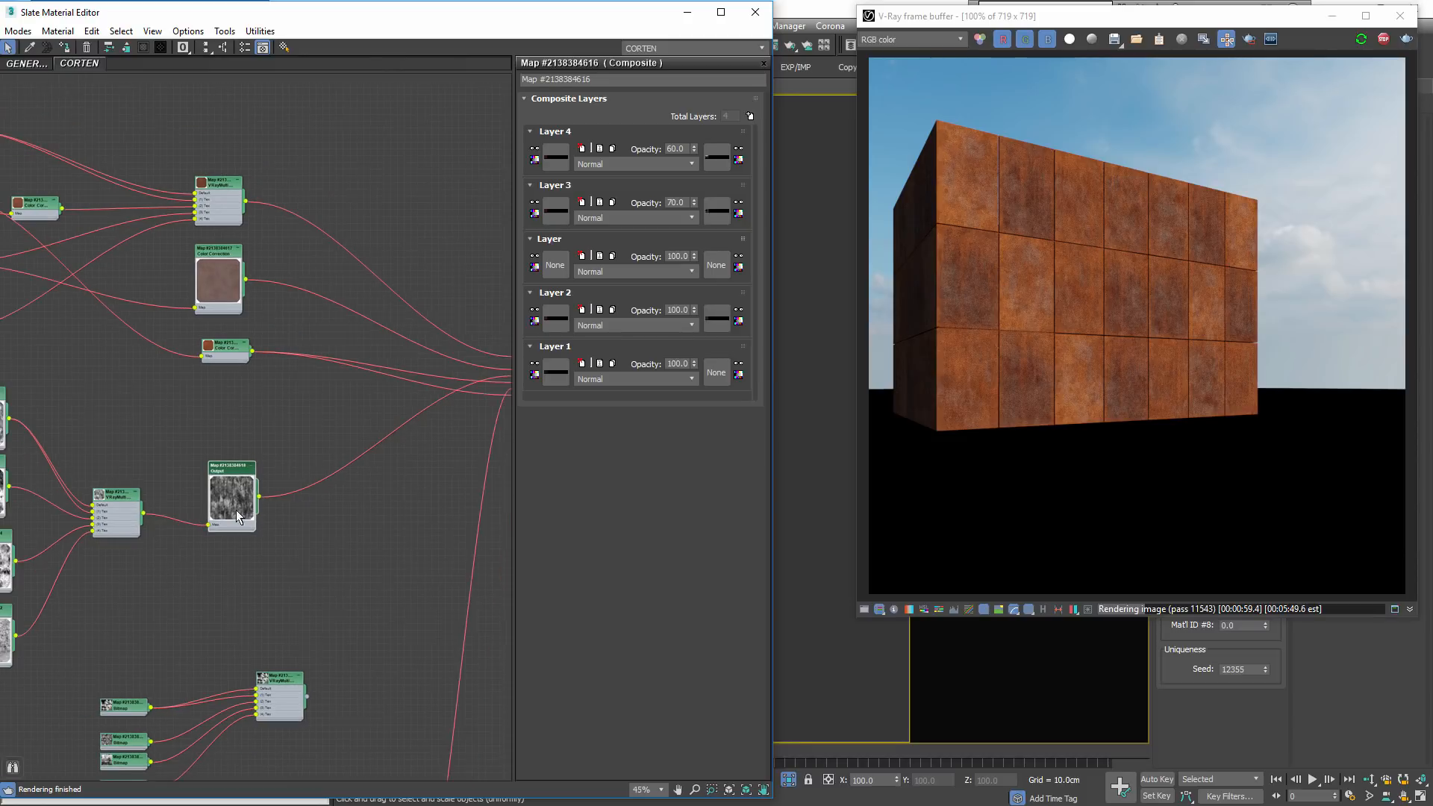
middle_click_drag(38, 583, 205, 550)
scroll(217, 476, "down", 5)
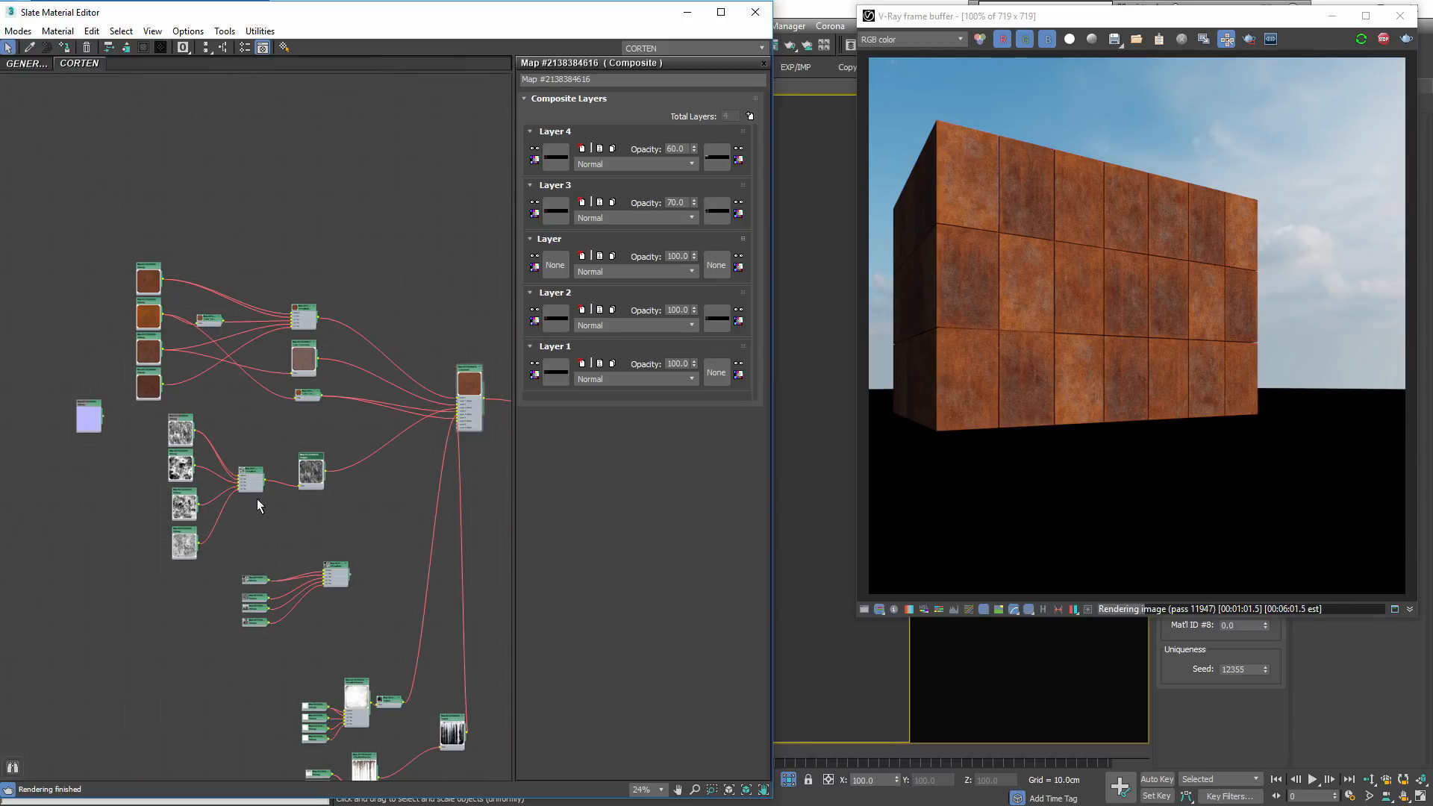
middle_click_drag(338, 535, 326, 358)
scroll(326, 358, "up", 4)
left_click_drag(321, 407, 385, 278)
Connect the new masks' VRayMultiSubTex directly to the VRayMtl's Diffuse map to preview the masks on the panels
middle_click_drag(367, 323, 4, 525)
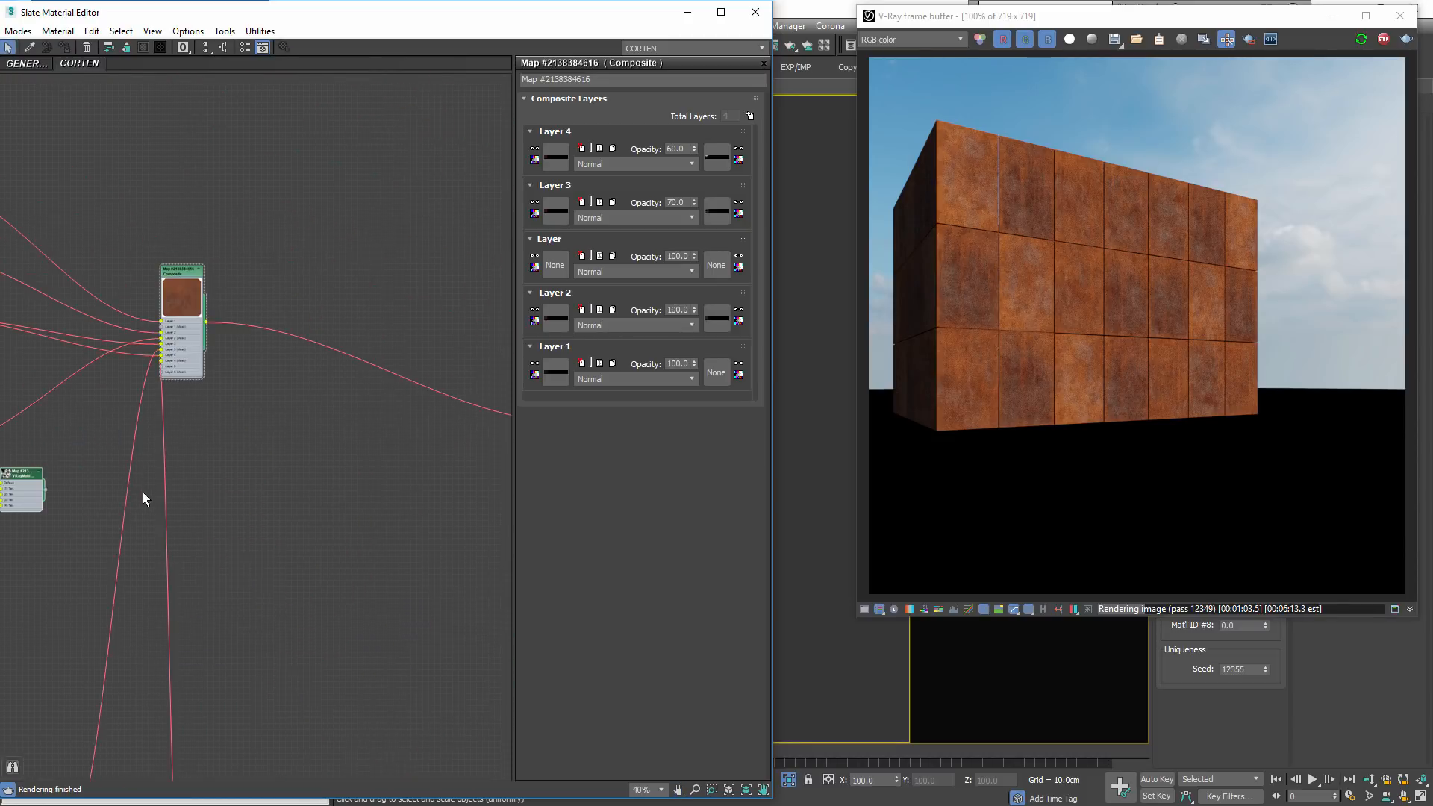
scroll(144, 498, "down", 4)
scroll(153, 482, "up", 2)
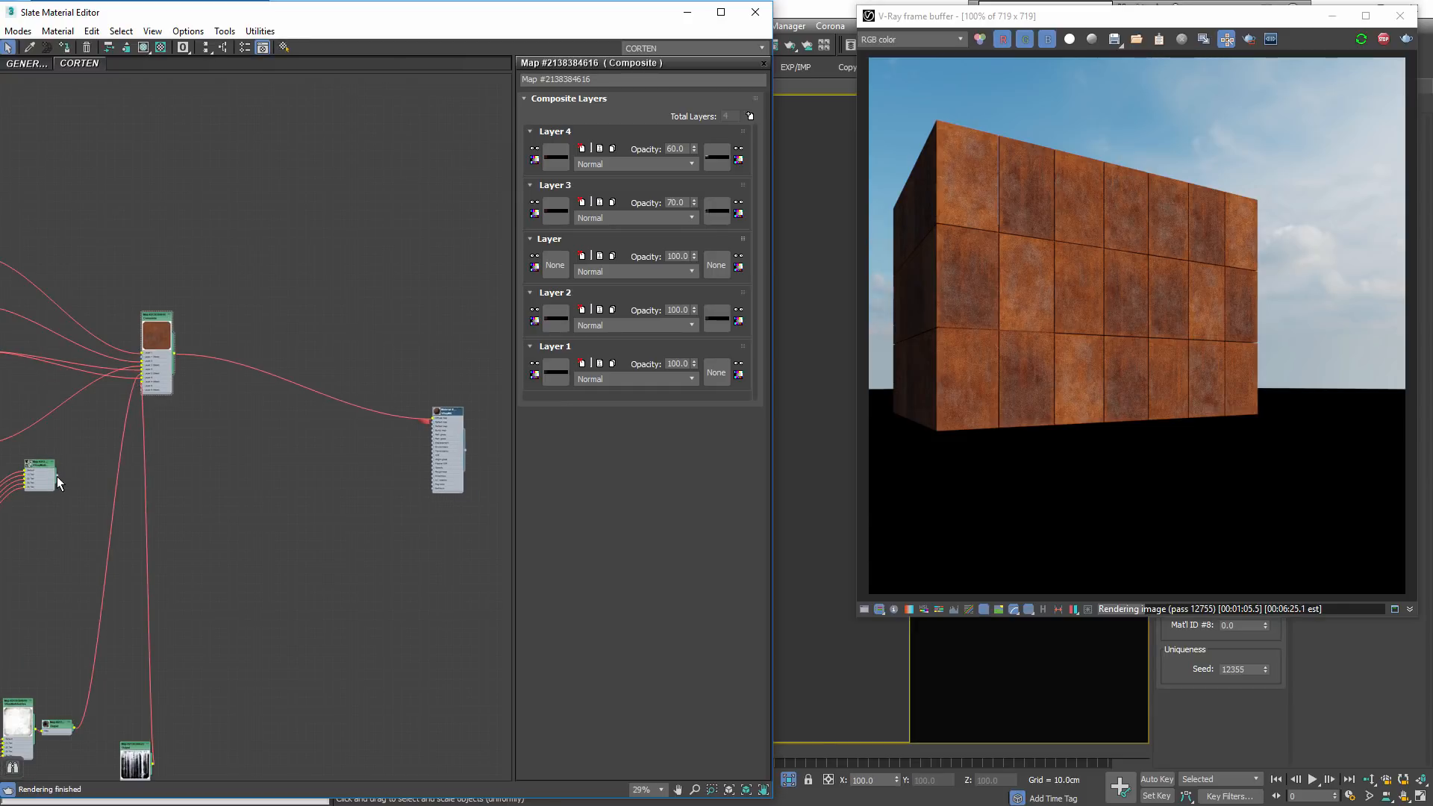
left_click_drag(56, 476, 373, 440)
left_click(266, 503)
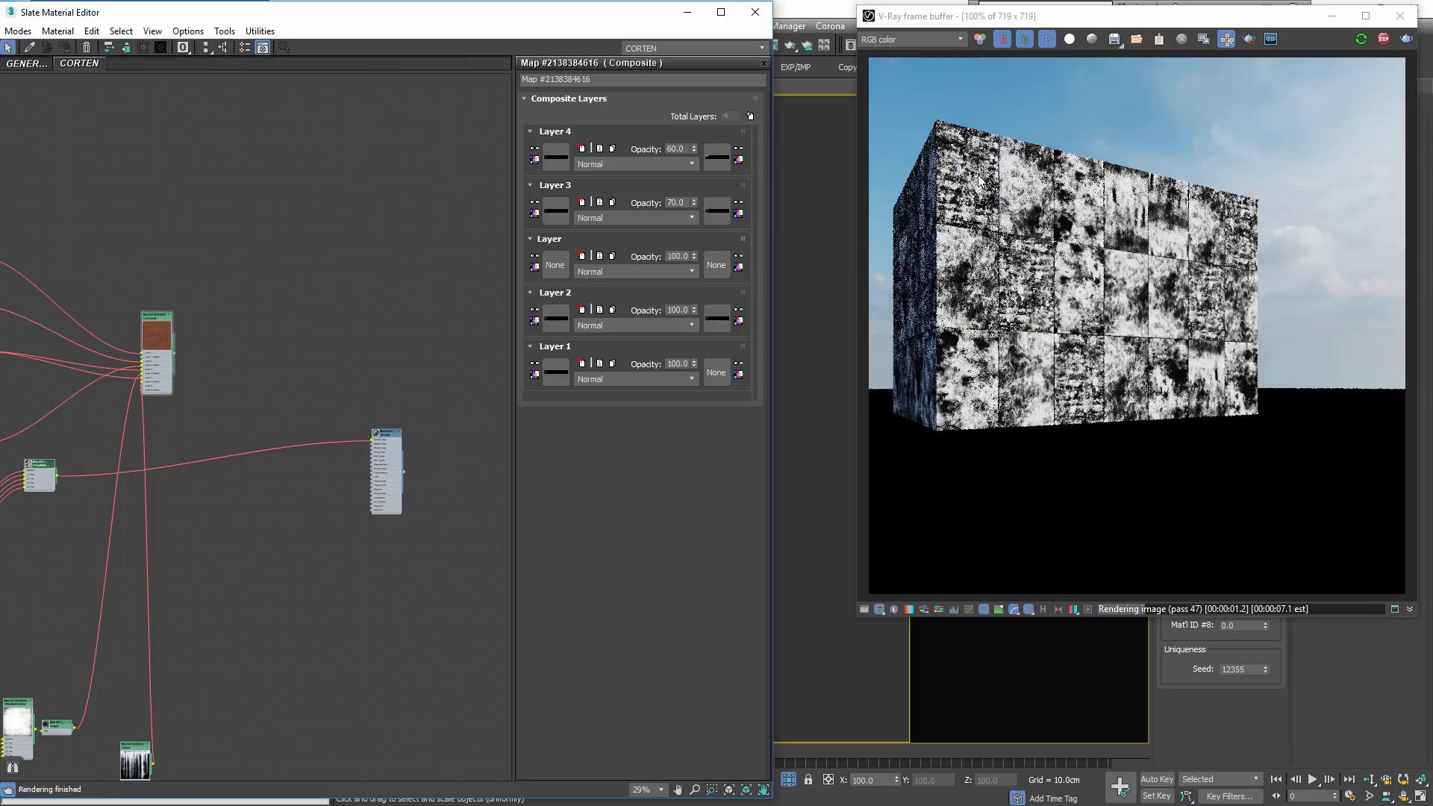
middle_click_drag(308, 473, 635, 408)
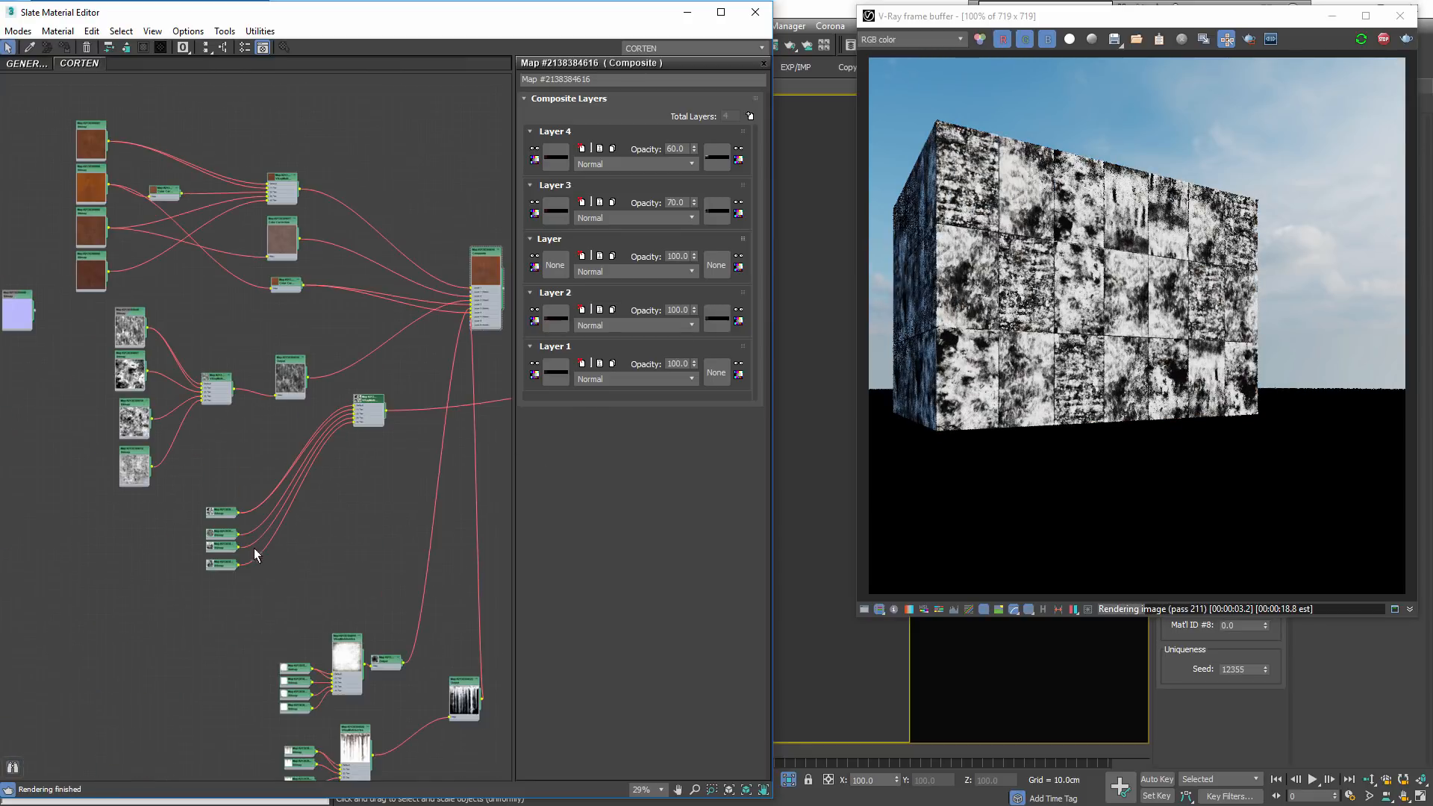
Try U and V tiling of 0.7 on the Mask_0018B_4K_Inv bitmap
scroll(230, 517, "up", 8)
double_click(199, 557)
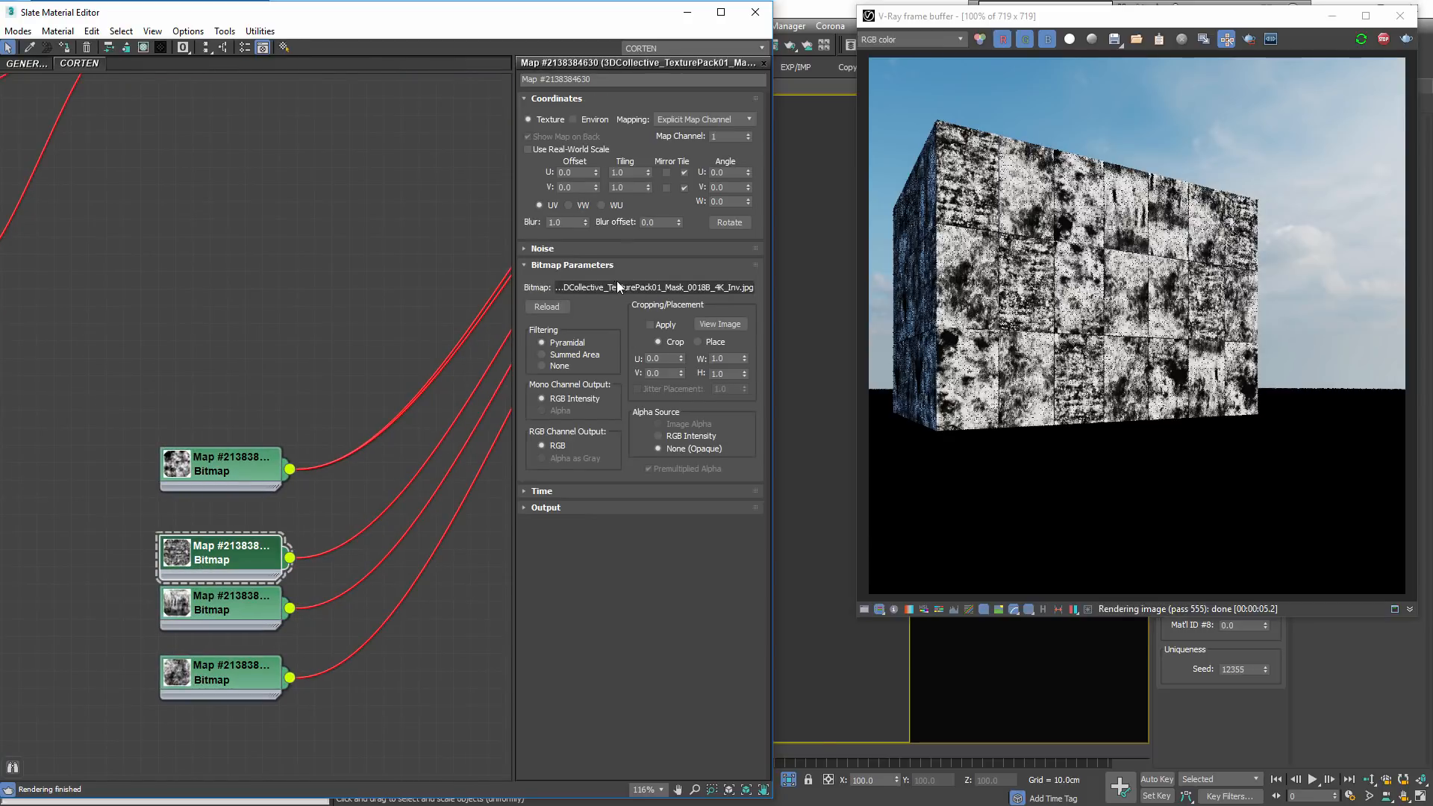
left_click_drag(631, 173, 537, 167)
type("0.7")
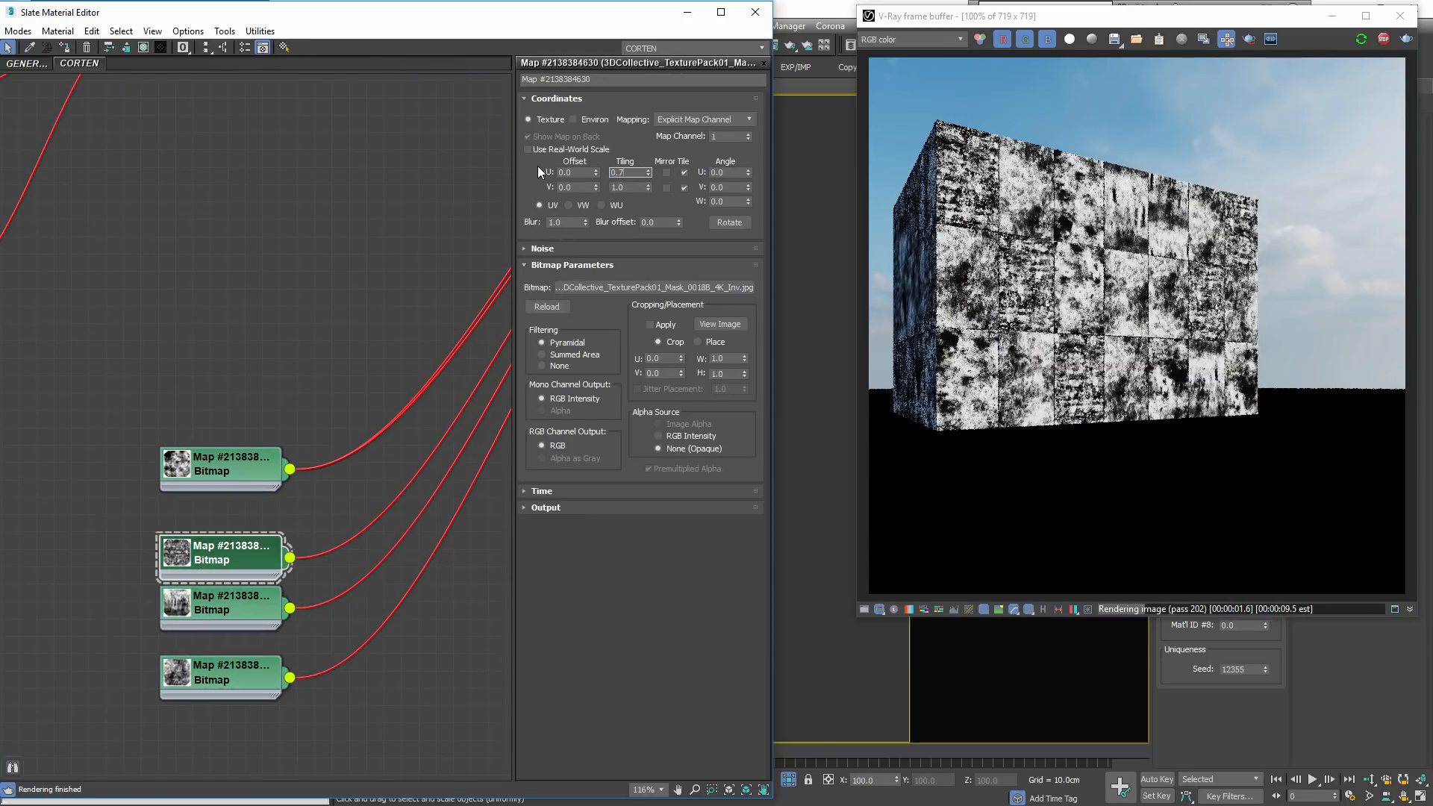
key("Tab")
type("0.7")
key("Return")
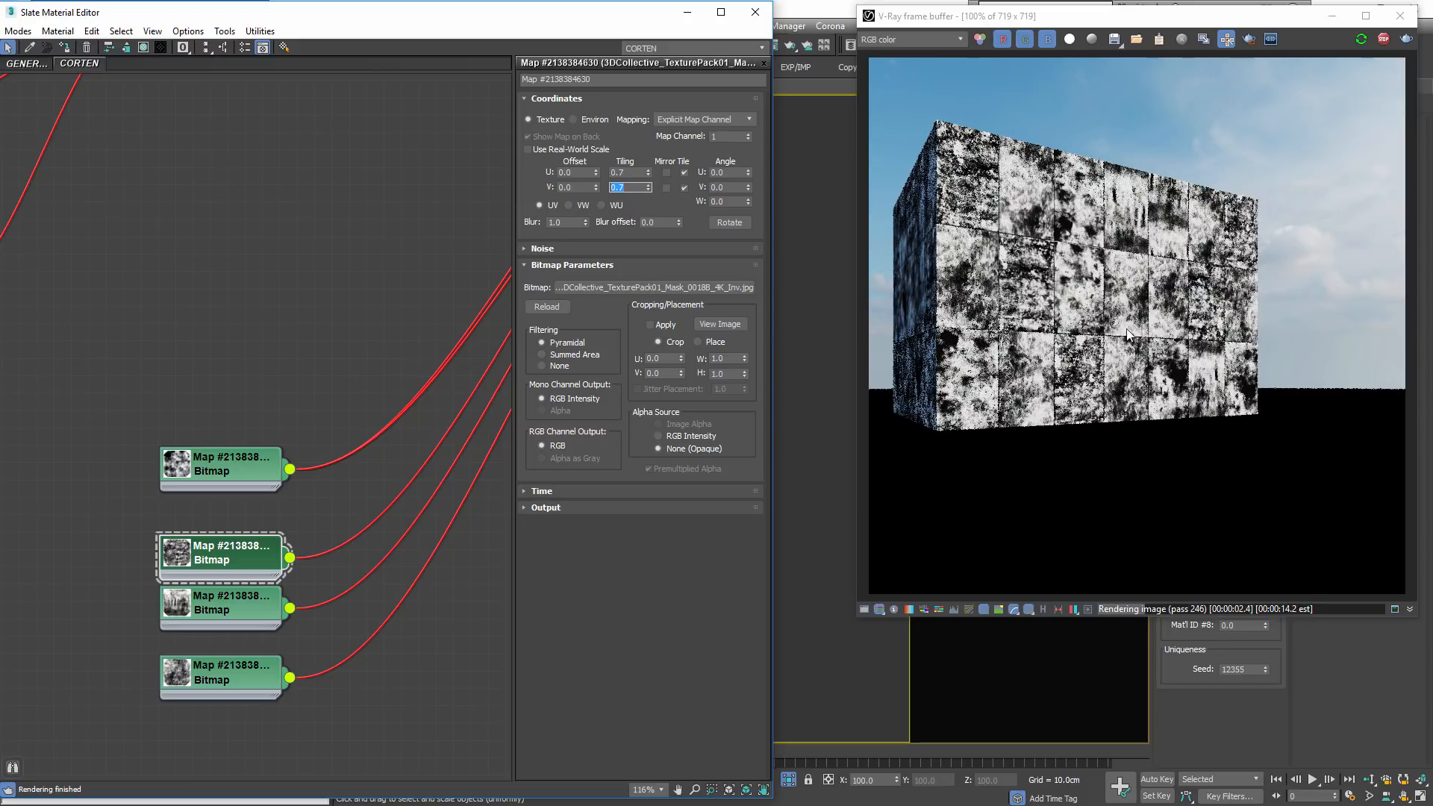
Set the U and V tiling of the Mask_0018B_4K_Inv bitmap to 0.6
left_click_drag(631, 173, 562, 184)
type("0.6")
key("Tab")
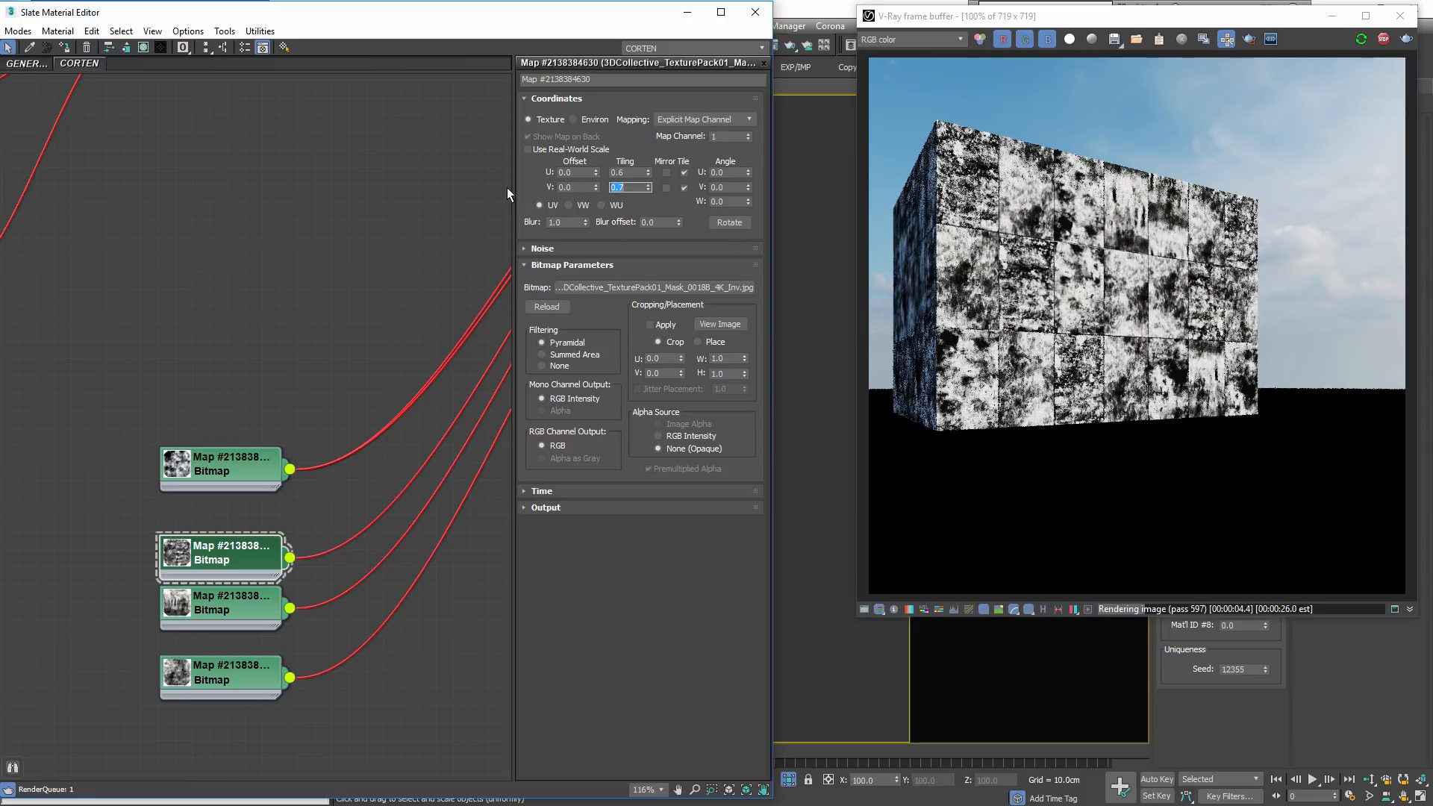
type("0.6")
key("Return")
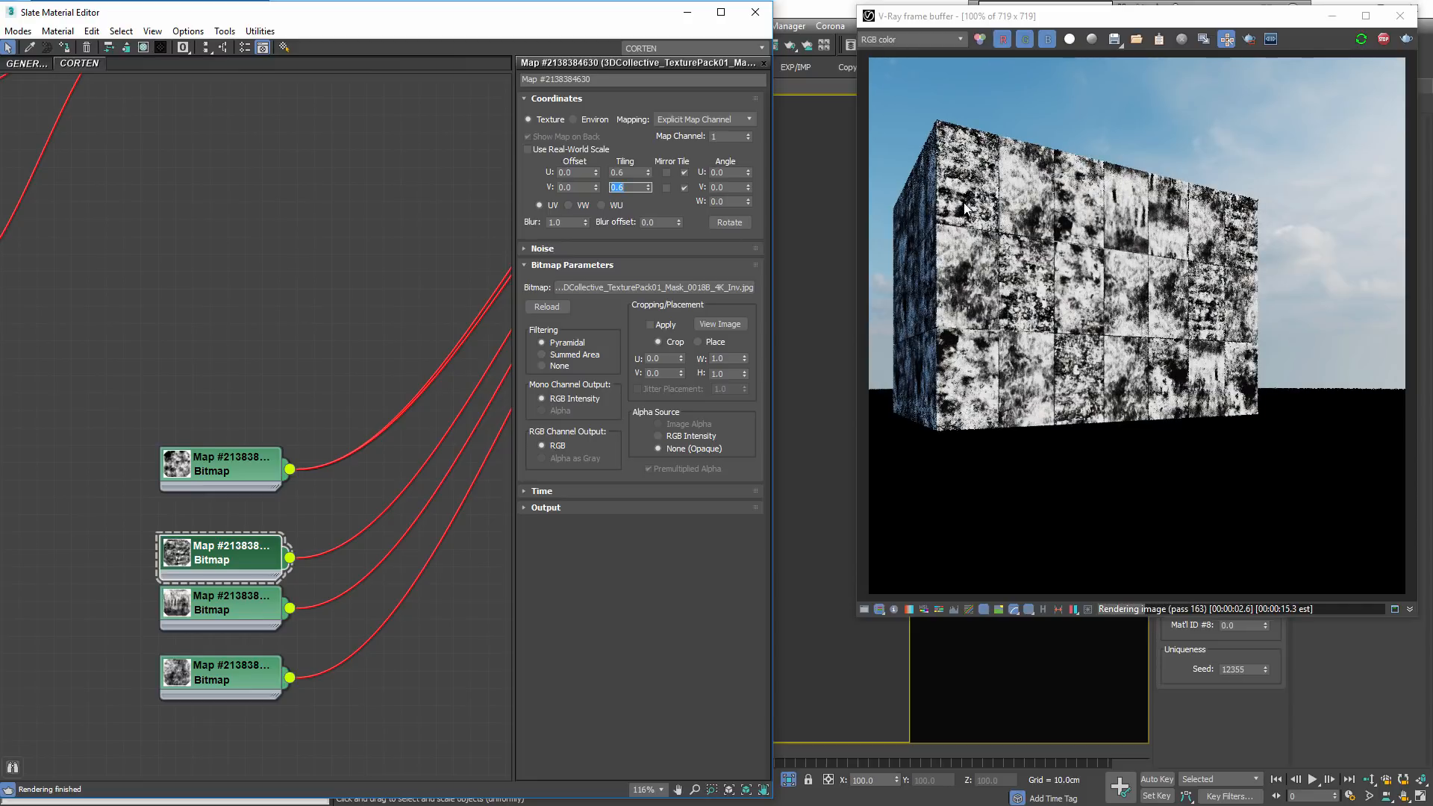
Move the new masks' VRayMultiSubTex node back down beside its four bitmaps
middle_click_drag(290, 388, 82, 486)
scroll(246, 502, "down", 5)
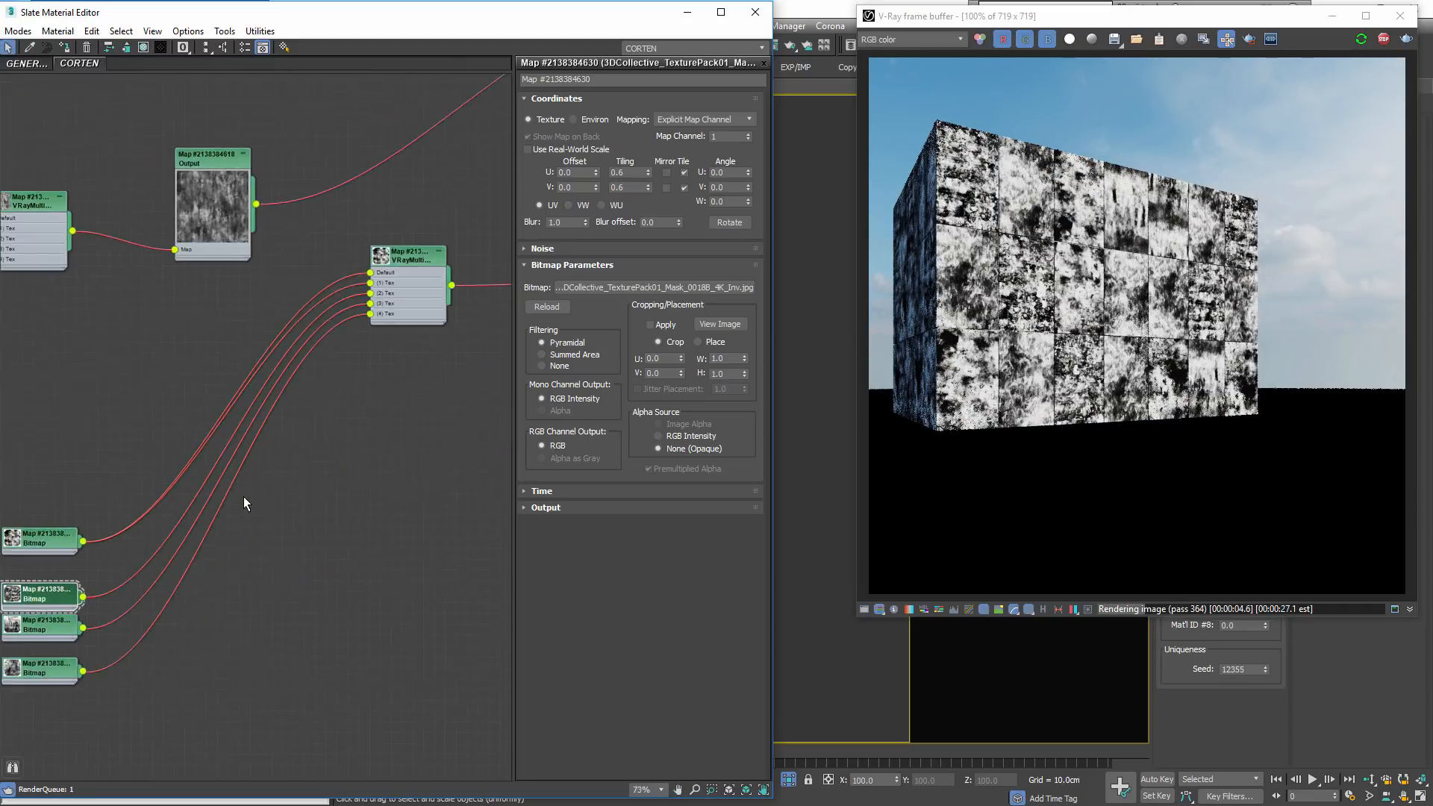
left_click_drag(339, 352, 220, 513)
Place the Composite map's empty Layer 5 between Layer 2 and Layer 3, and stop the interactive render
middle_click_drag(455, 246, 203, 332)
scroll(275, 242, "up", 1)
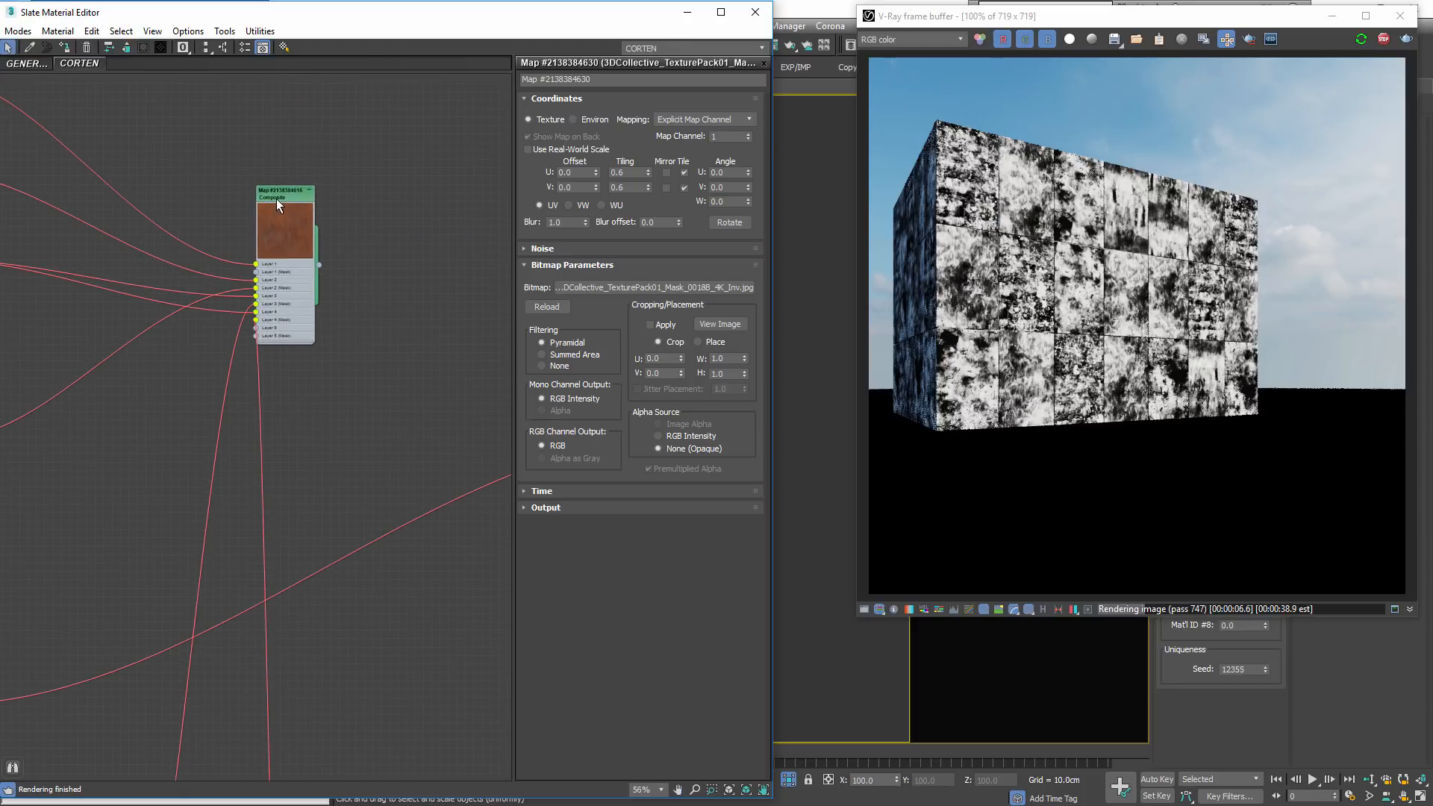
double_click(277, 199)
middle_click_drag(128, 410, 315, 443)
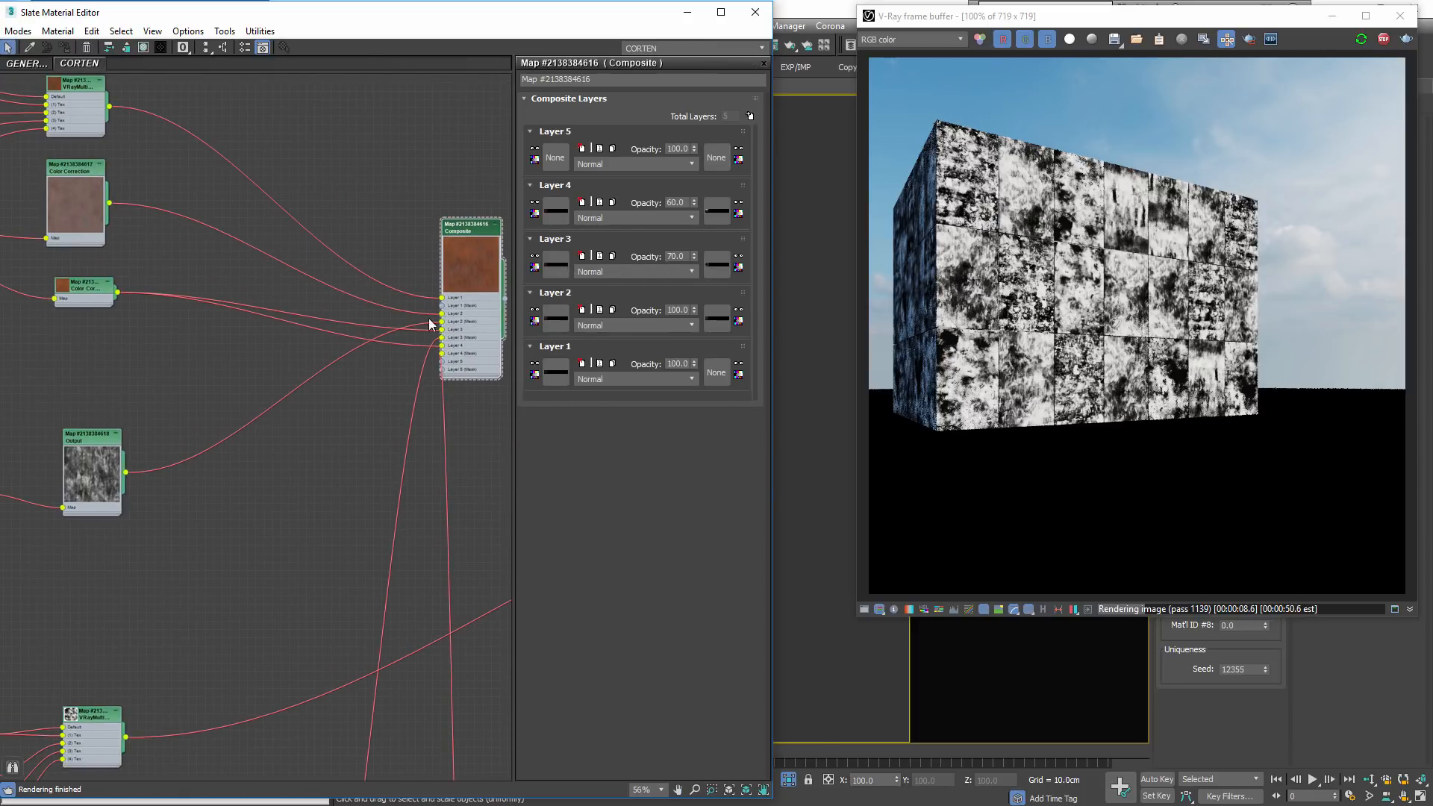
scroll(457, 320, "up", 2)
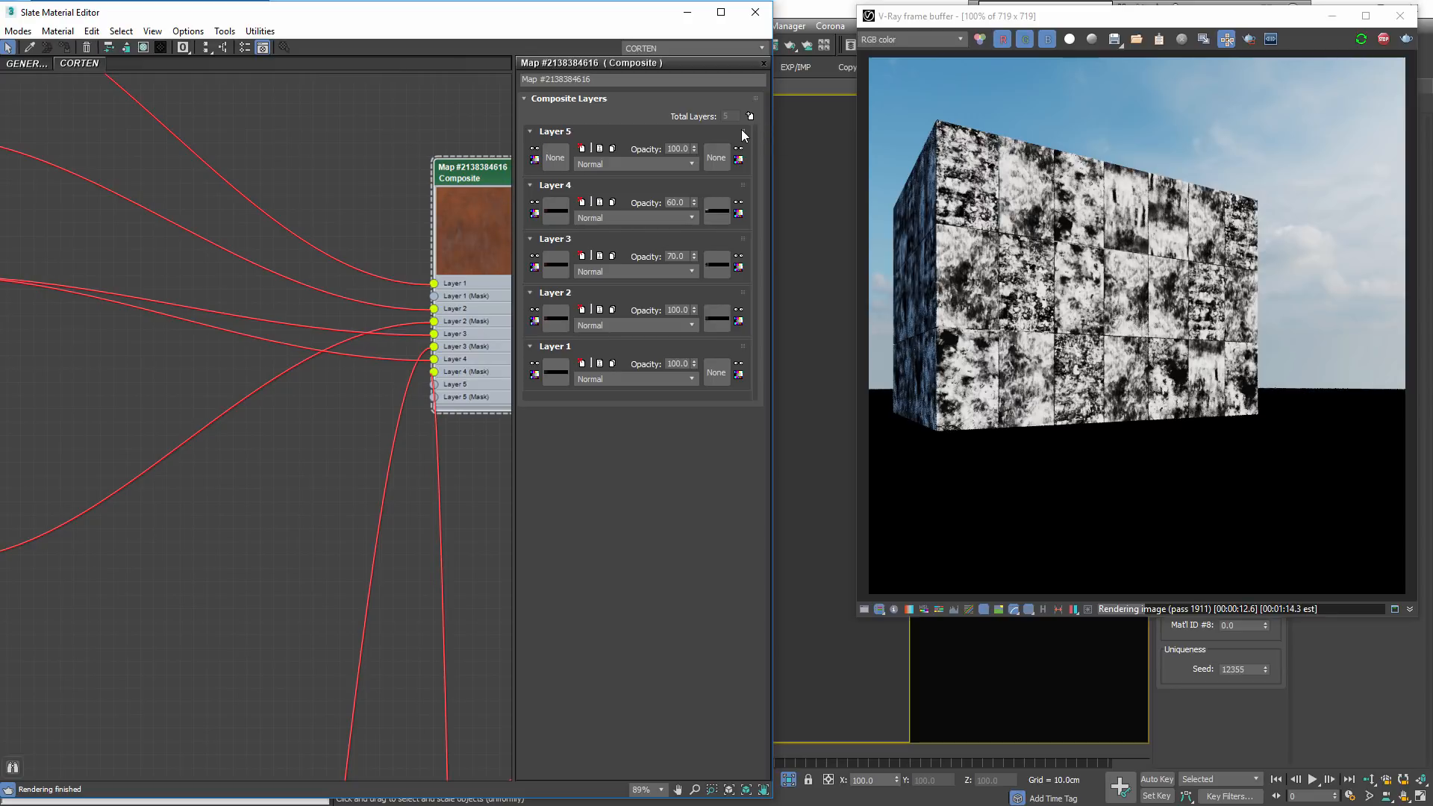
left_click_drag(743, 132, 718, 291)
left_click(1382, 39)
left_click_drag(476, 182, 389, 200)
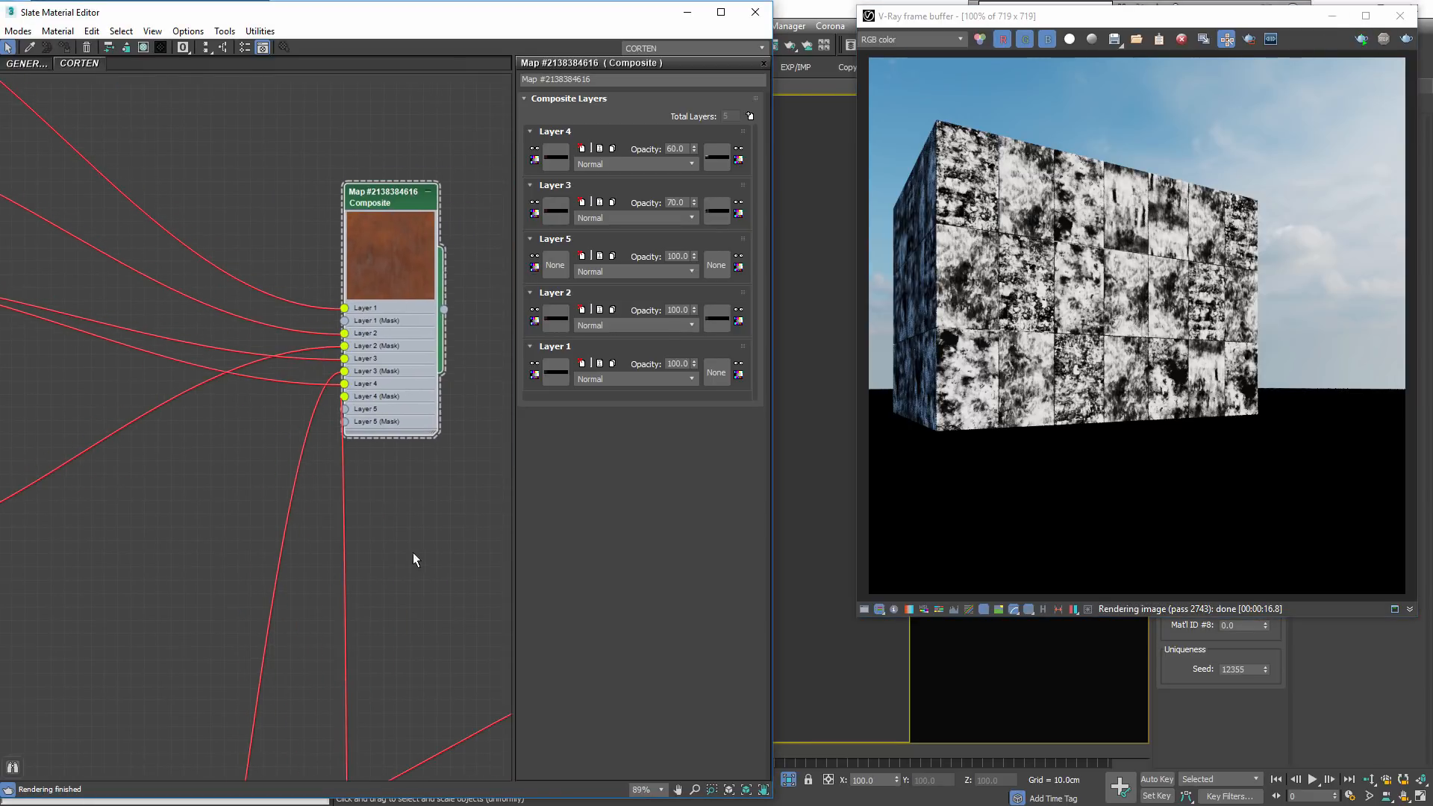
Connect the new masks' VRayMultiSubTex to the Layer 5 mask input of the Composite map
left_click(413, 554)
scroll(141, 630, "down", 5)
middle_click_drag(141, 631, 365, 452)
scroll(366, 452, "down", 2)
scroll(270, 570, "up", 2)
middle_click_drag(270, 570, 186, 619)
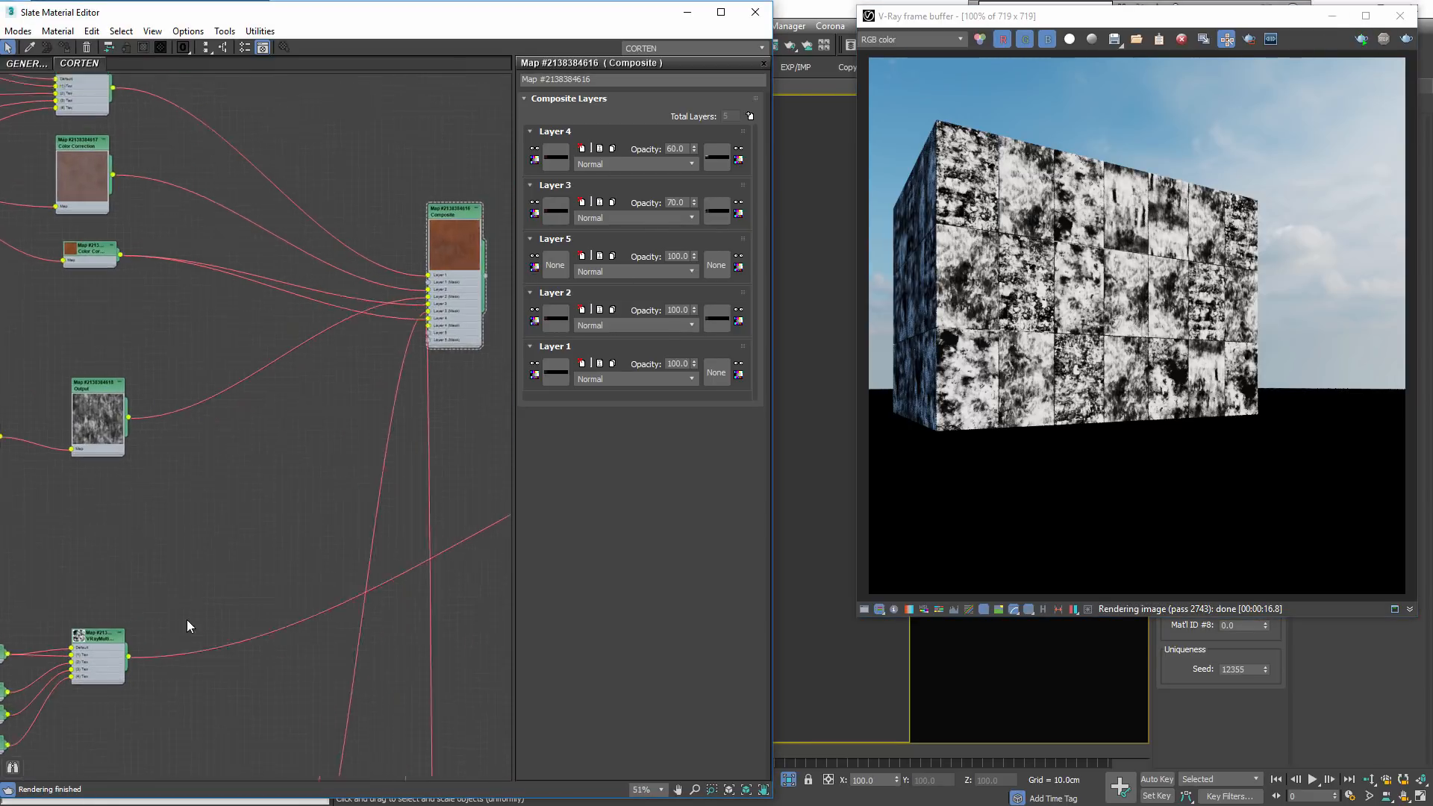
scroll(187, 625, "up", 1)
left_click_drag(123, 660, 463, 293)
scroll(431, 335, "up", 3)
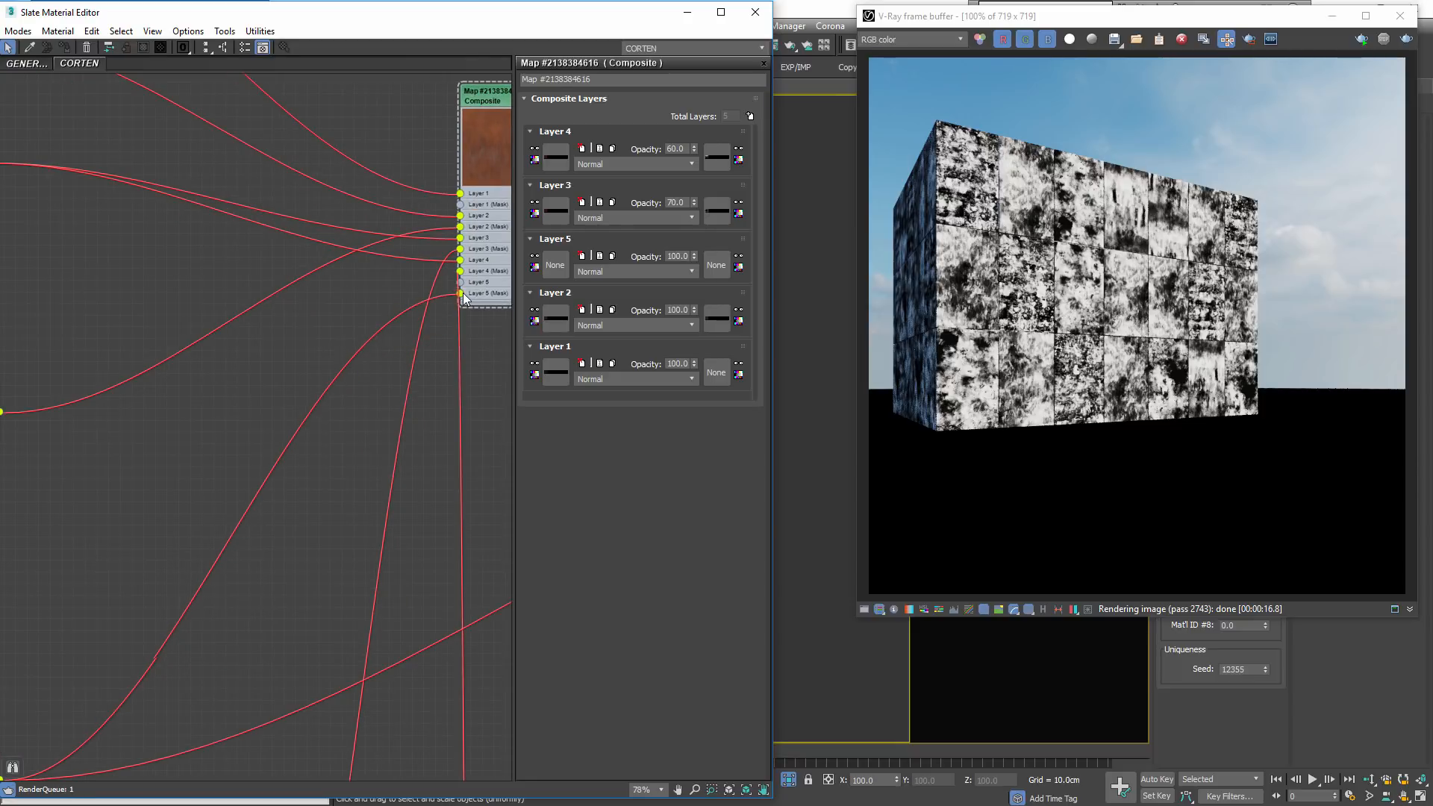
middle_click_drag(390, 365, 206, 471)
scroll(350, 313, "up", 2)
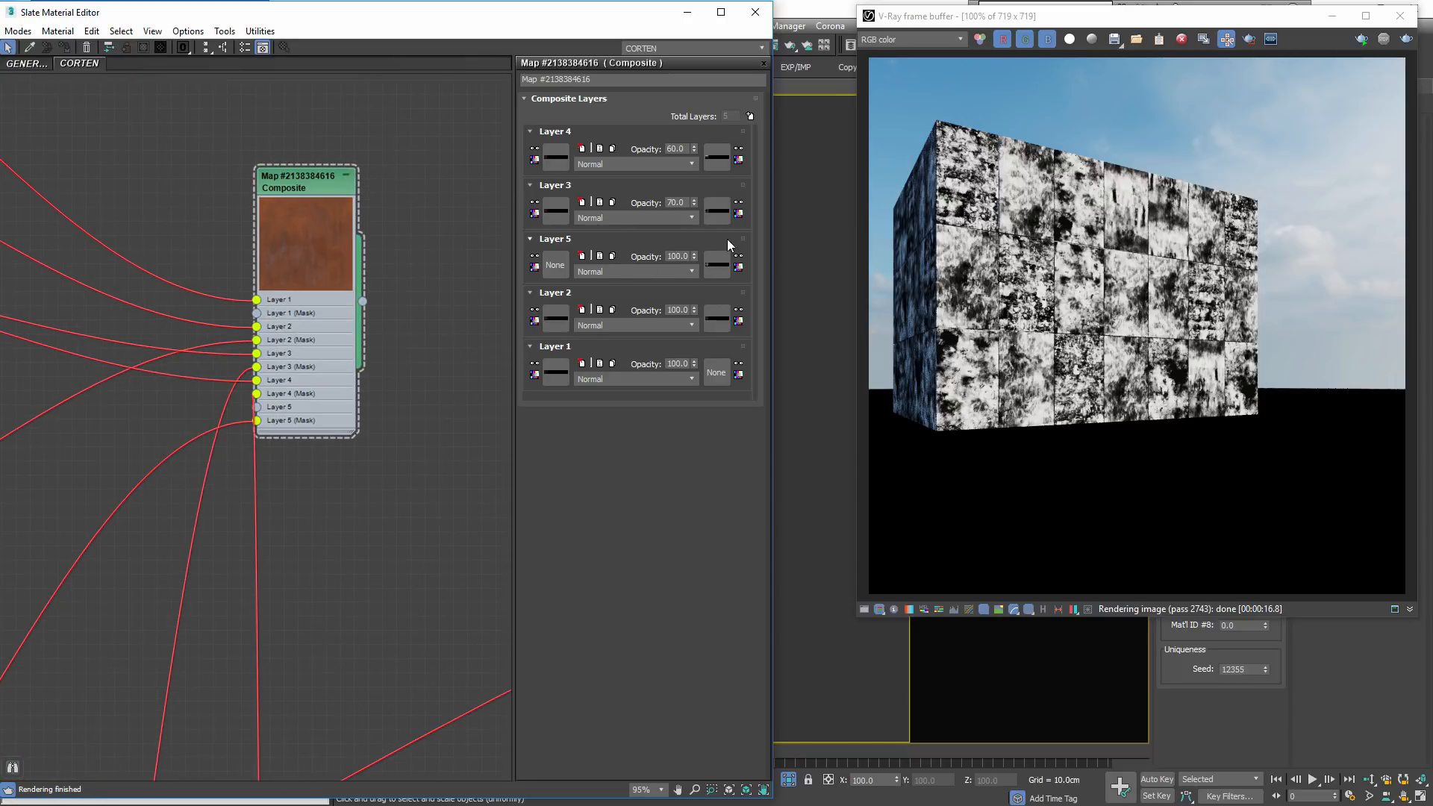
left_click_drag(738, 218, 742, 240)
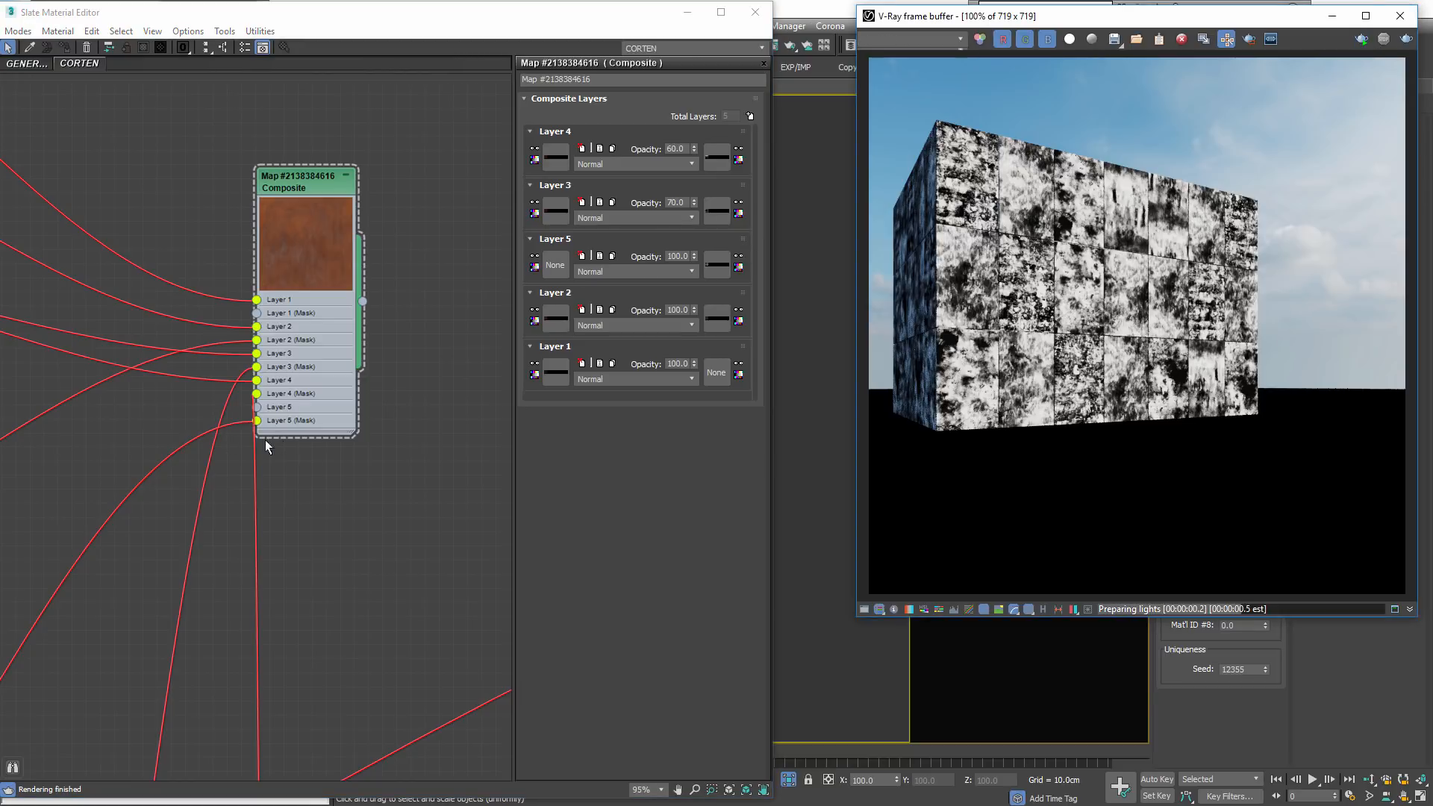
Duplicate the rust Color Correction node that feeds Layers 3 and 4 and connect the copy to the Composite map's Layer 5 input
scroll(414, 444, "down", 2)
scroll(414, 436, "down", 3)
scroll(447, 485, "down", 3)
middle_click_drag(348, 468, 261, 448)
scroll(235, 414, "up", 3)
scroll(233, 417, "up", 1)
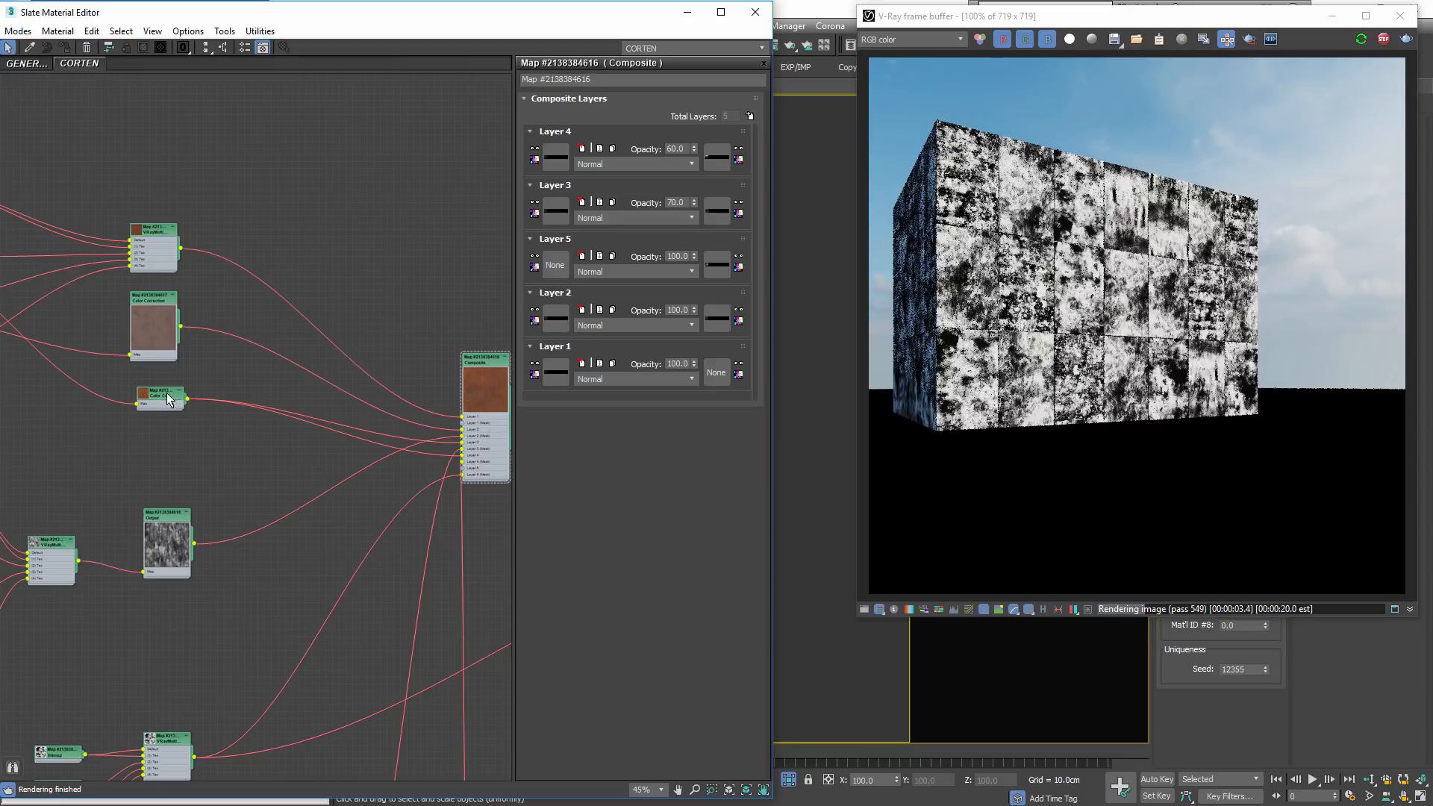
left_click_drag(167, 392, 174, 438, "shift")
middle_click_drag(296, 495, 218, 433)
scroll(218, 433, "up", 3)
left_click_drag(78, 365, 445, 397)
Reconnect the Composite map to the VRayMtl's Diffuse map
middle_click_drag(498, 375, 44, 329)
left_click_drag(58, 279, 458, 447)
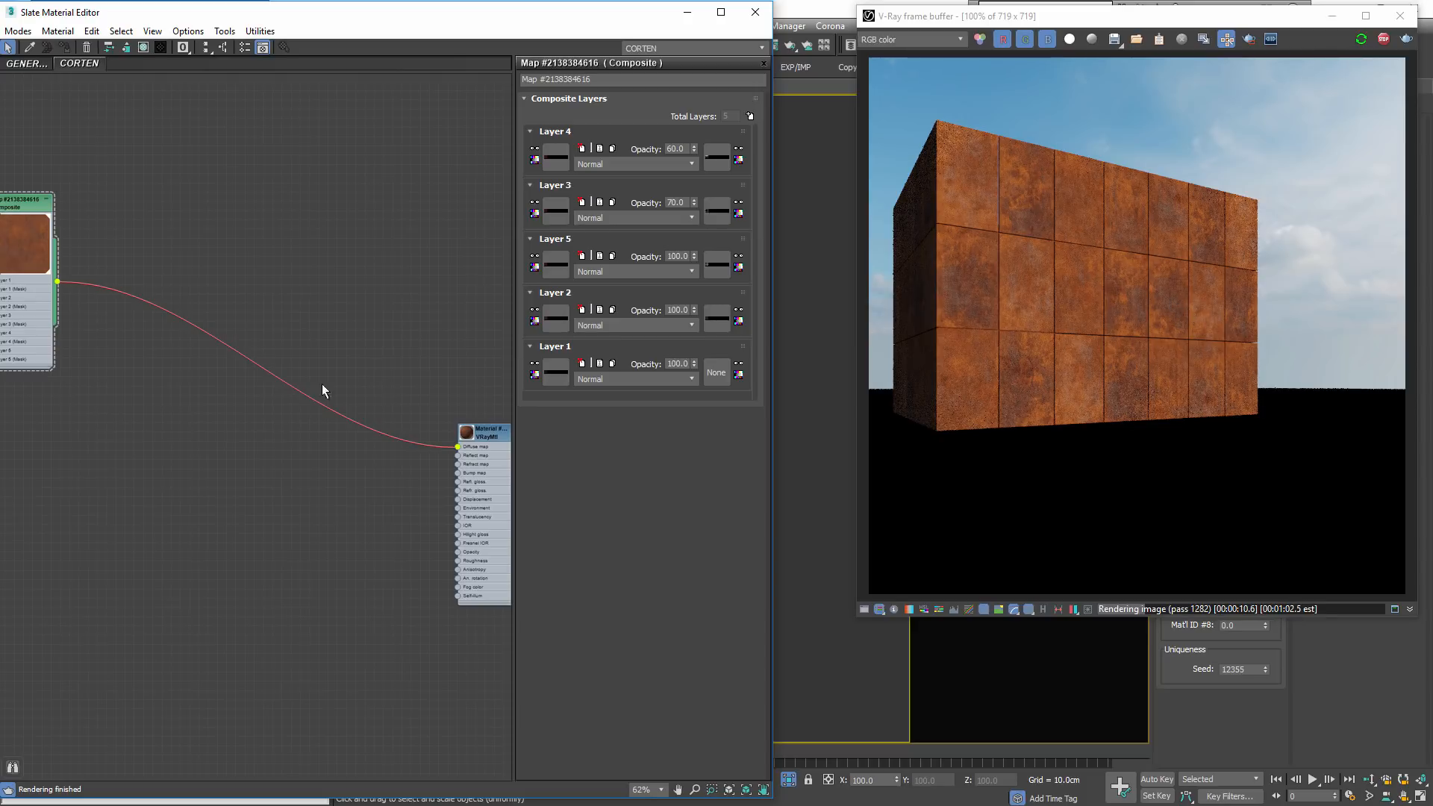
middle_click_drag(321, 383, 356, 388)
middle_click_drag(346, 576, 573, 612)
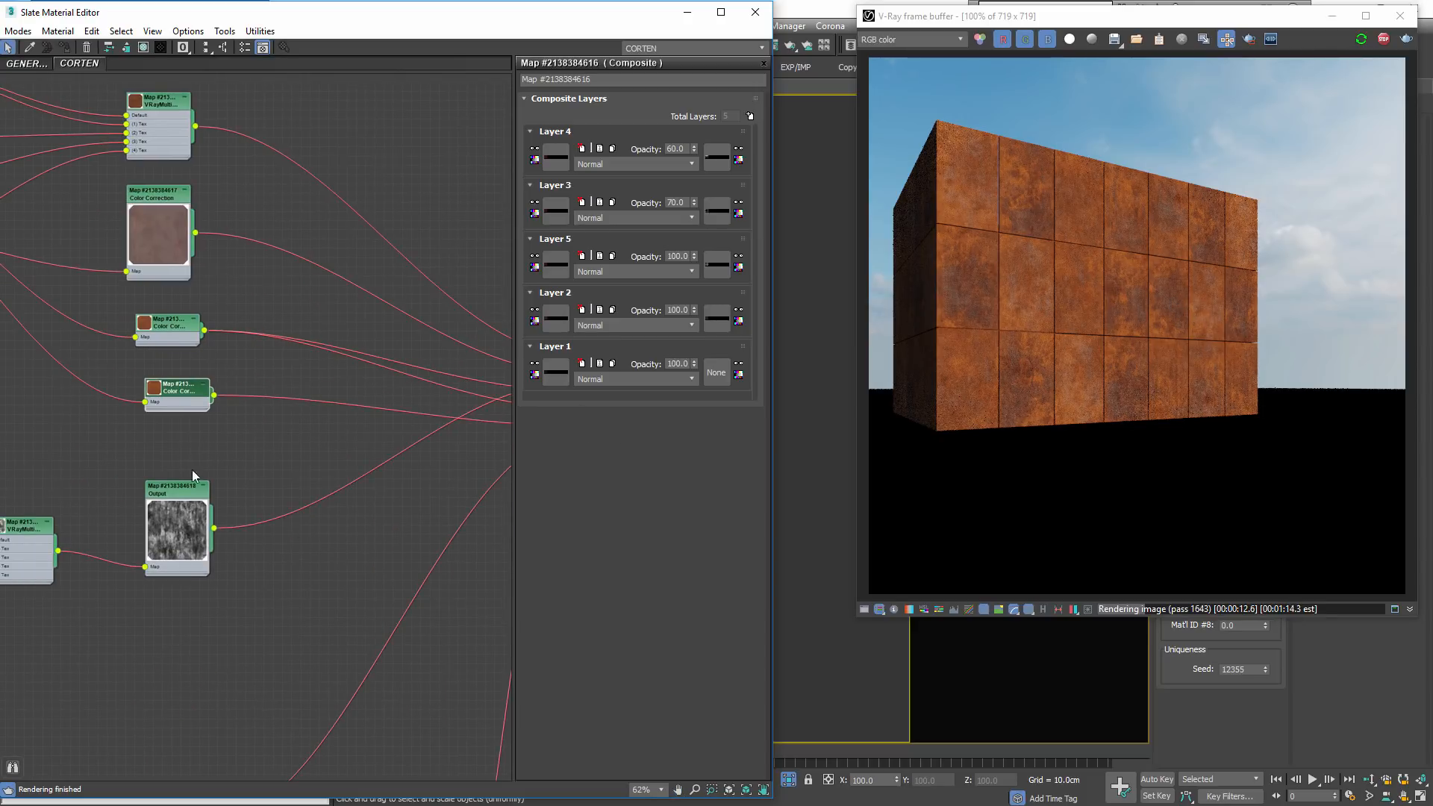
Set the saturation of the duplicated Color Correction node feeding Layer 5 to -20
scroll(178, 389, "up", 2)
double_click(177, 391)
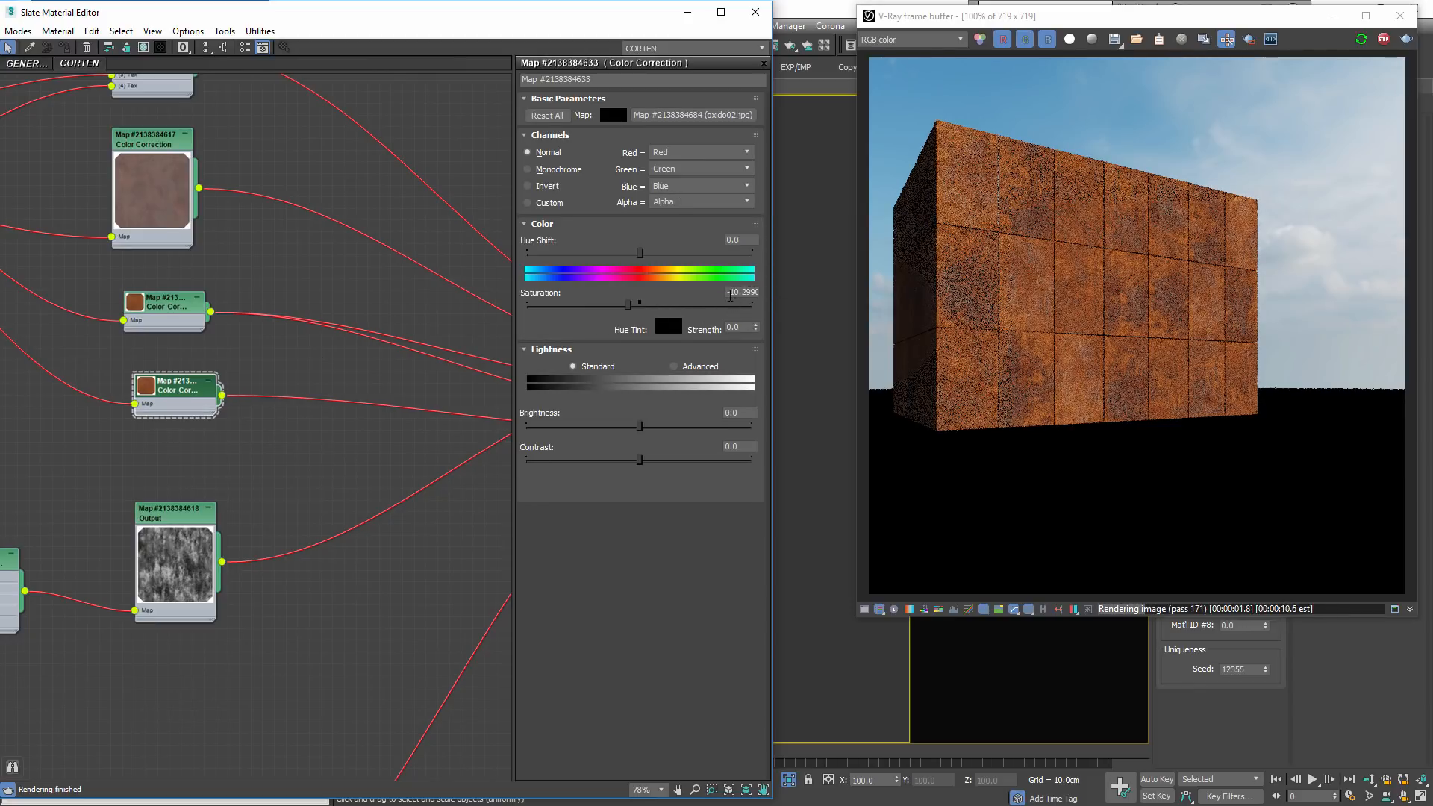
left_click_drag(728, 294, 860, 312)
key("BackSpace")
type("-20")
key("Return")
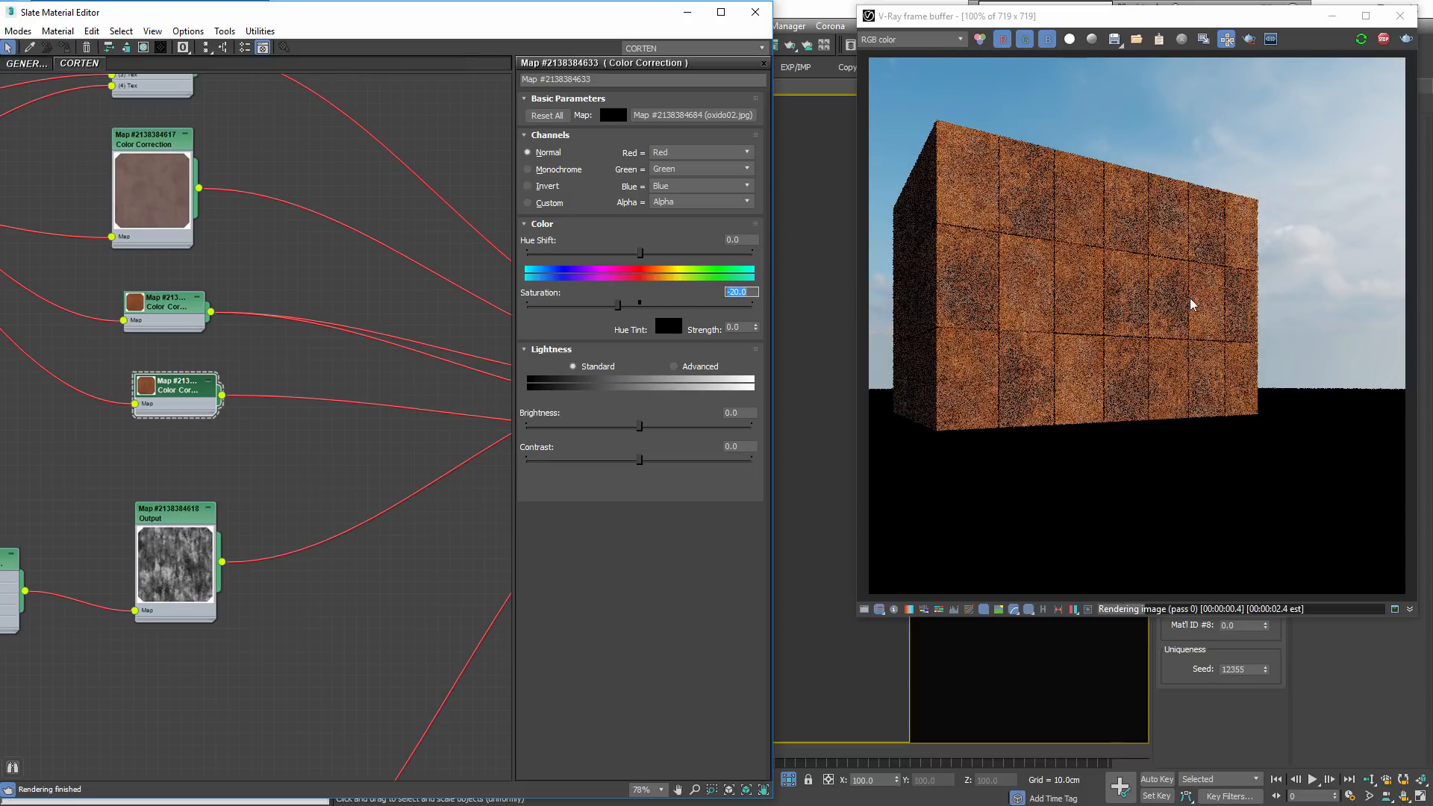
Set the opacity of Layer 5 in the Composite map to 50
middle_click_drag(365, 406, 310, 243)
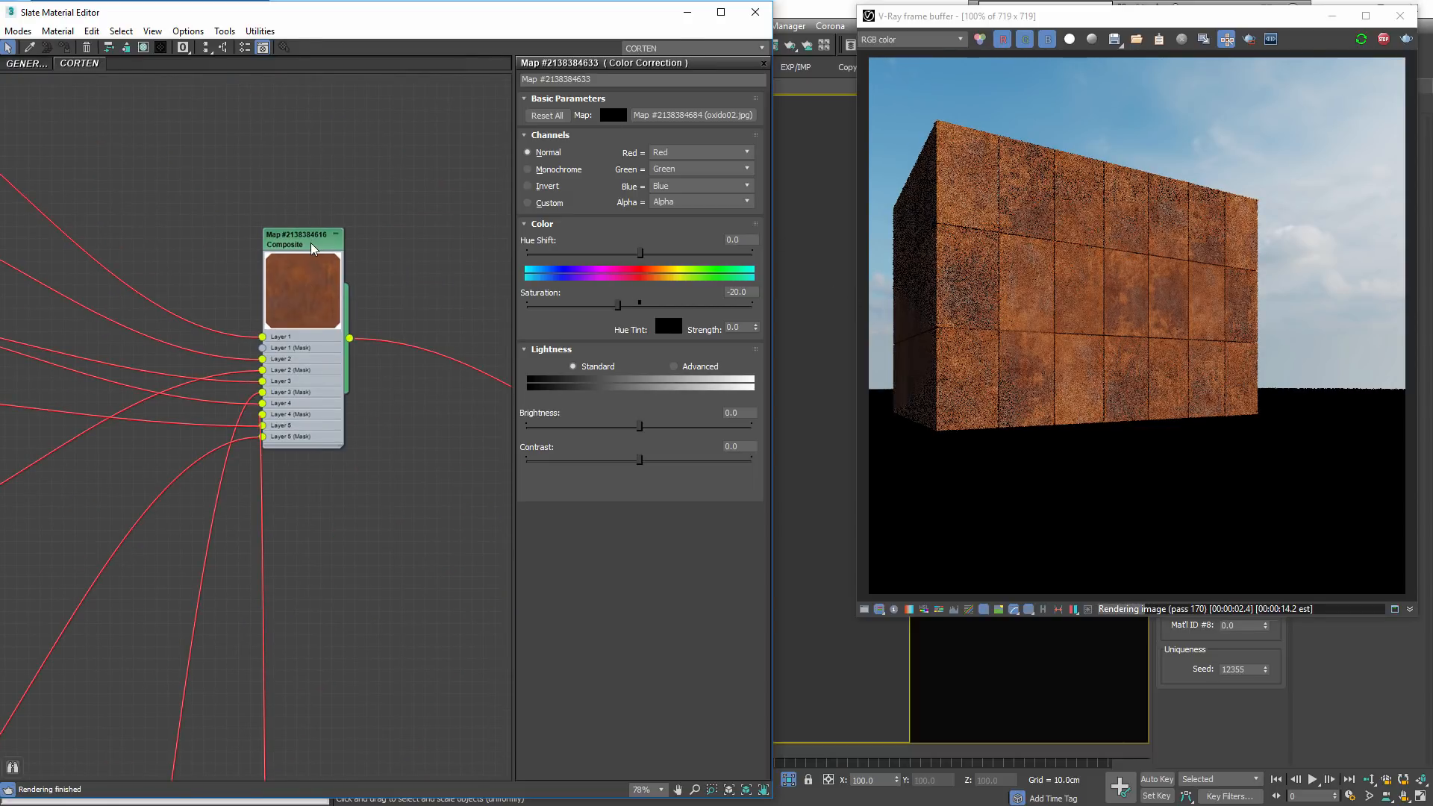
double_click(310, 243)
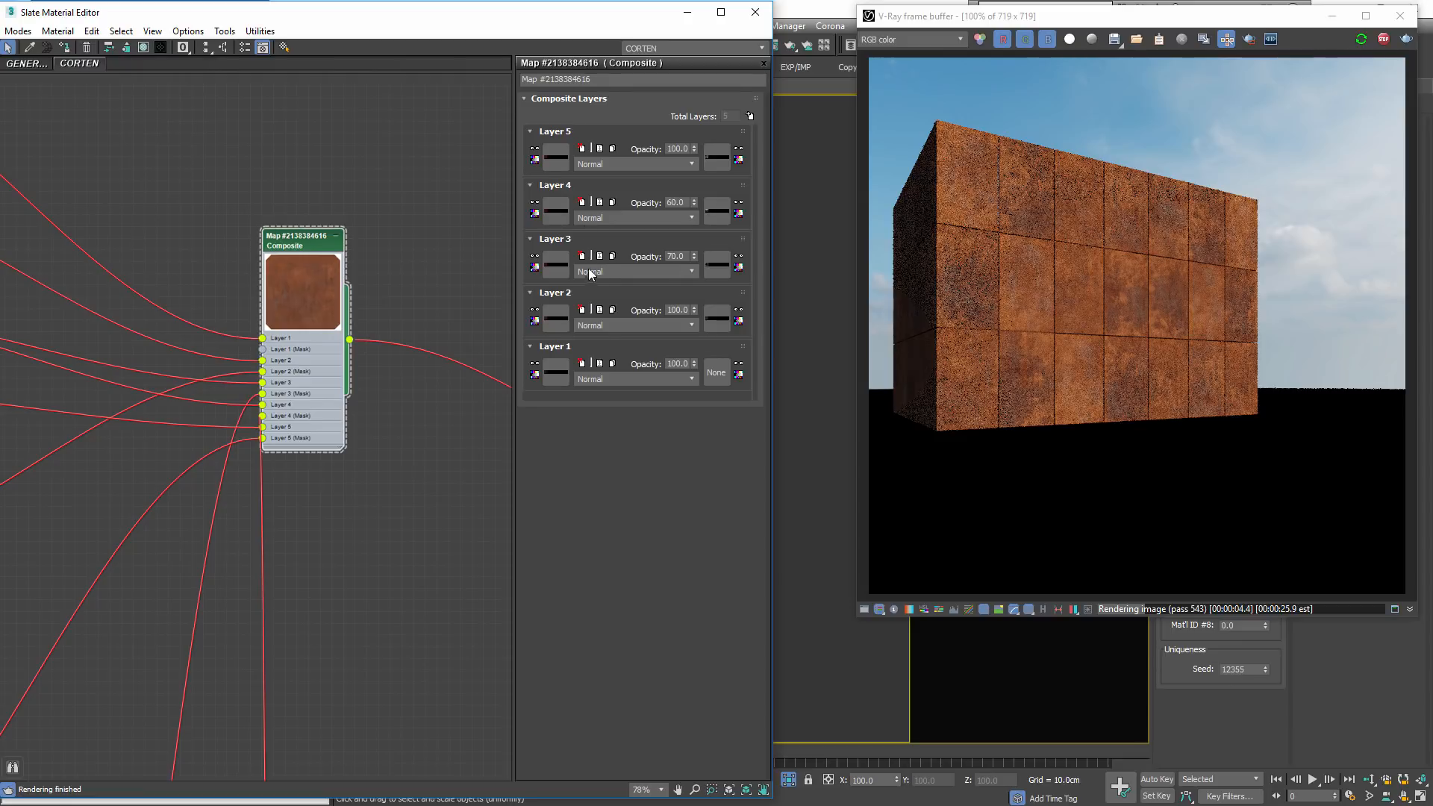
scroll(329, 416, "up", 2)
left_click(677, 148)
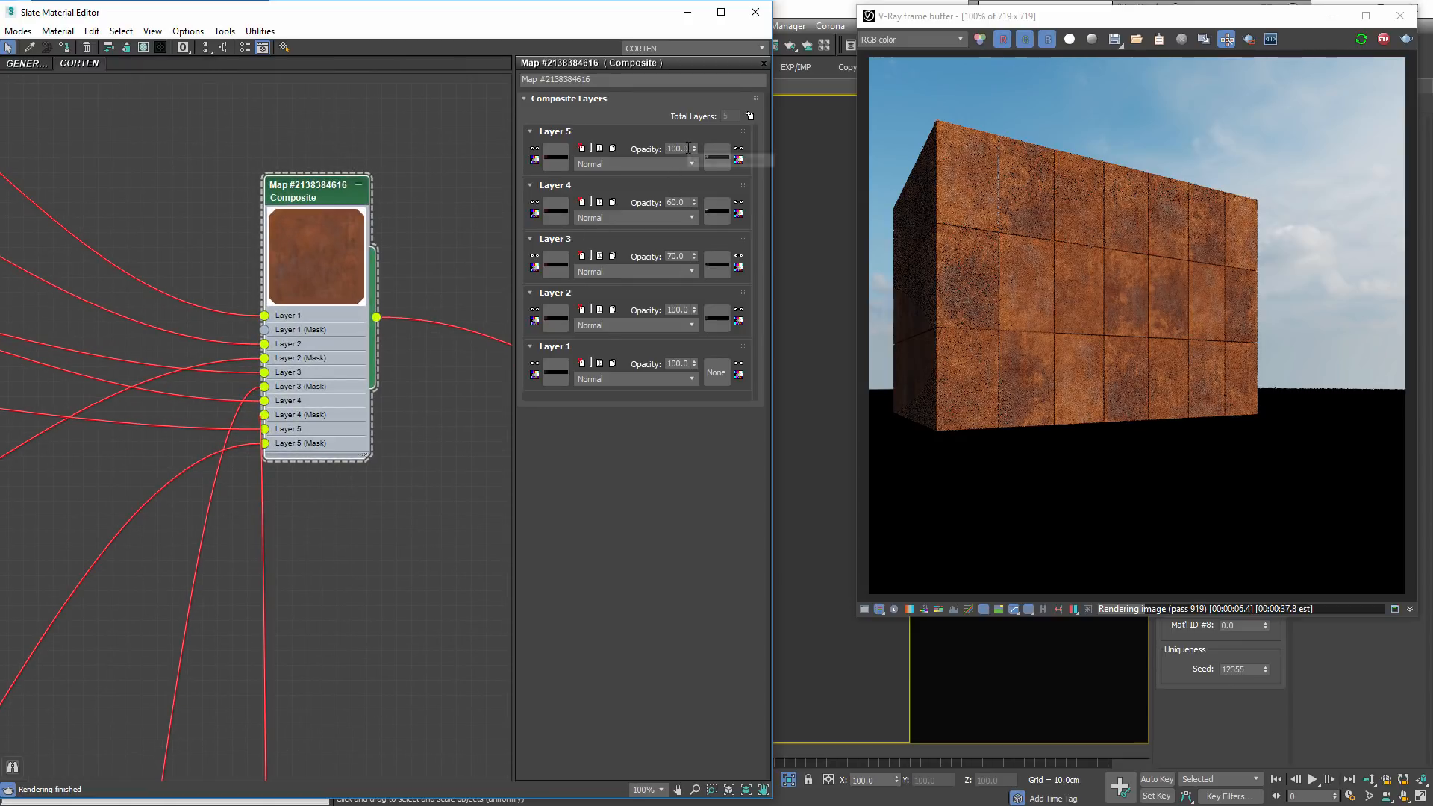
type("50")
key("Return")
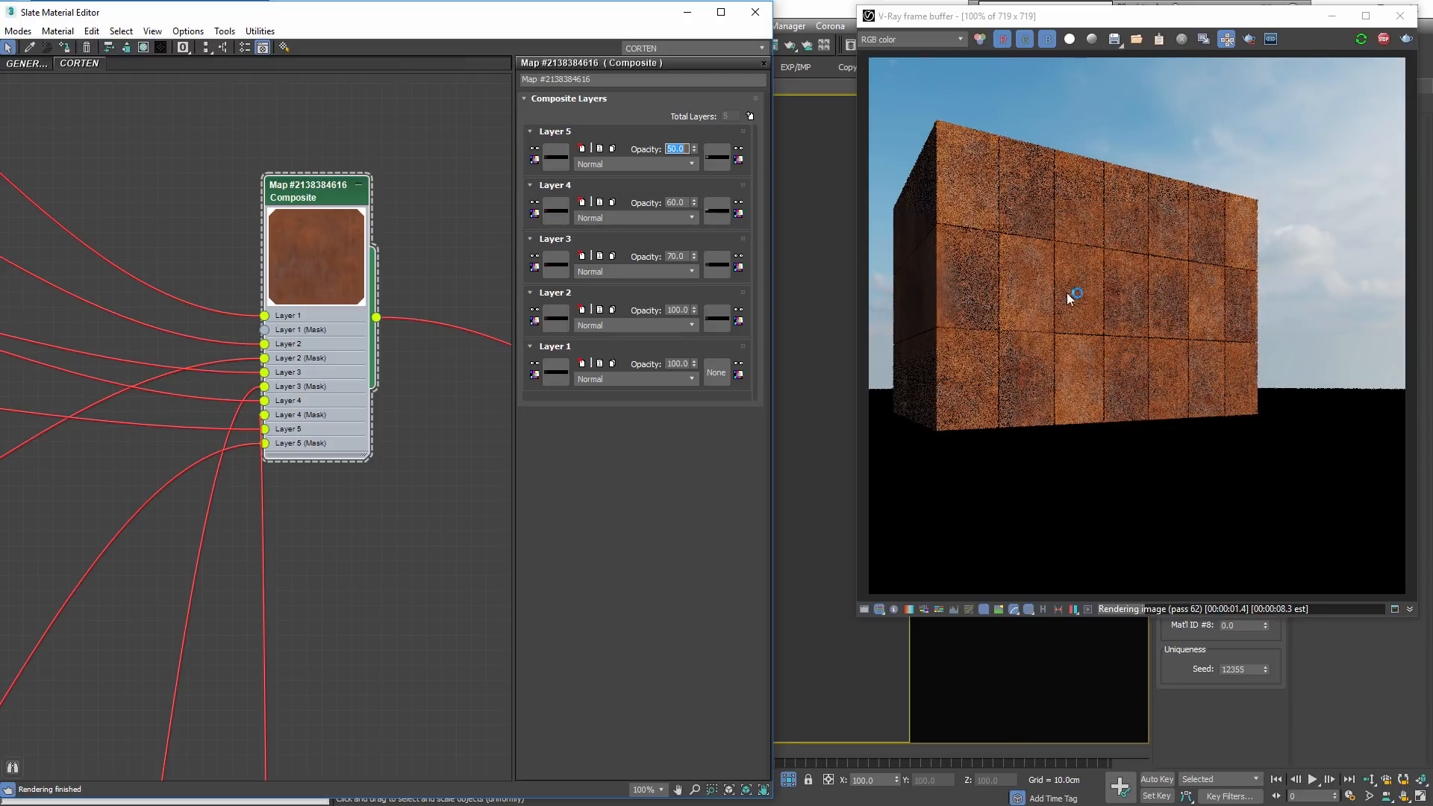
Move the frame buffer clear of the modifier settings and change the Element modifier's randomization seed to 12356
left_click_drag(1288, 24, 1098, 35)
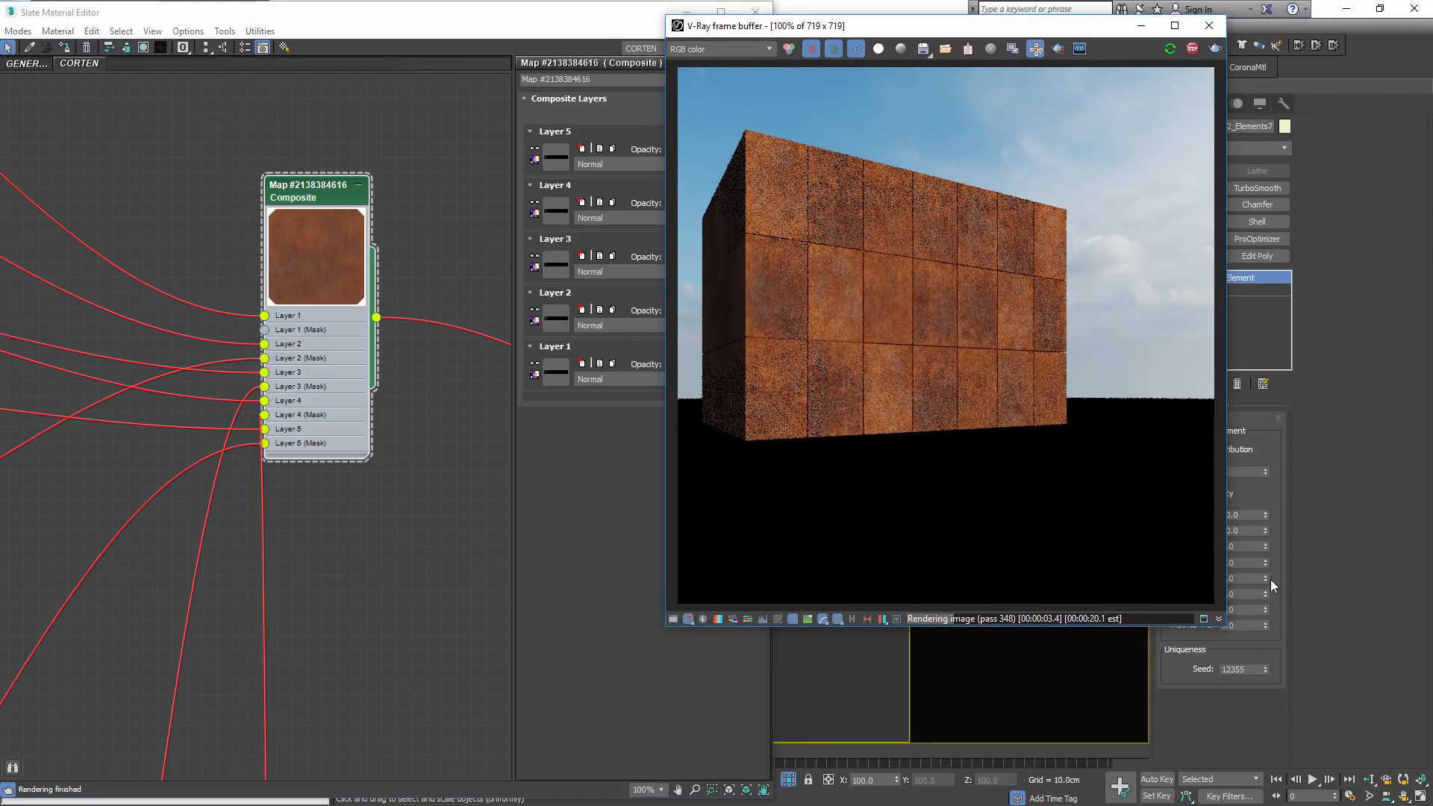
left_click(1265, 666)
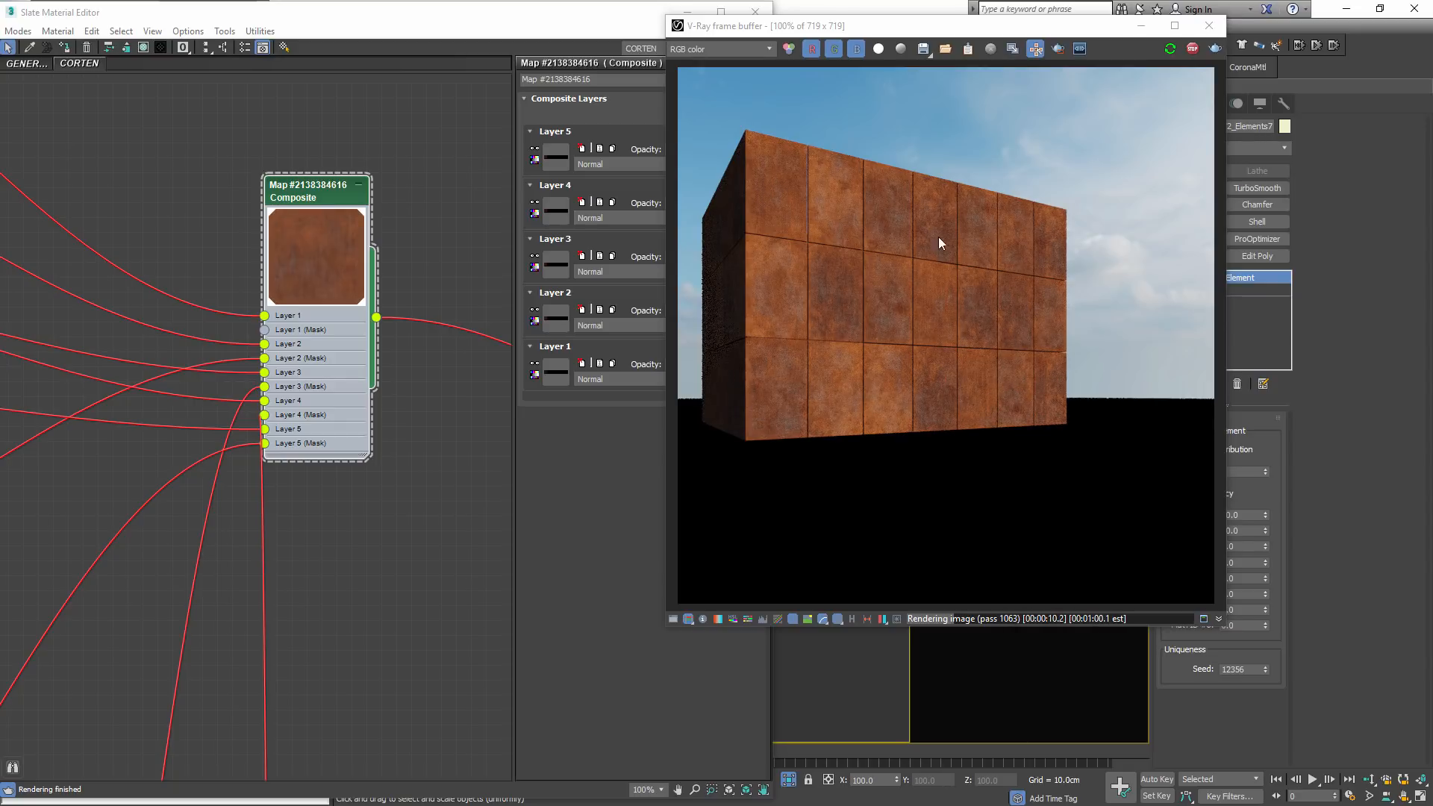
Move the white dirt and streak mask node groups closer to the other masks and collapse the streak Output node's preview
scroll(341, 406, "down", 6)
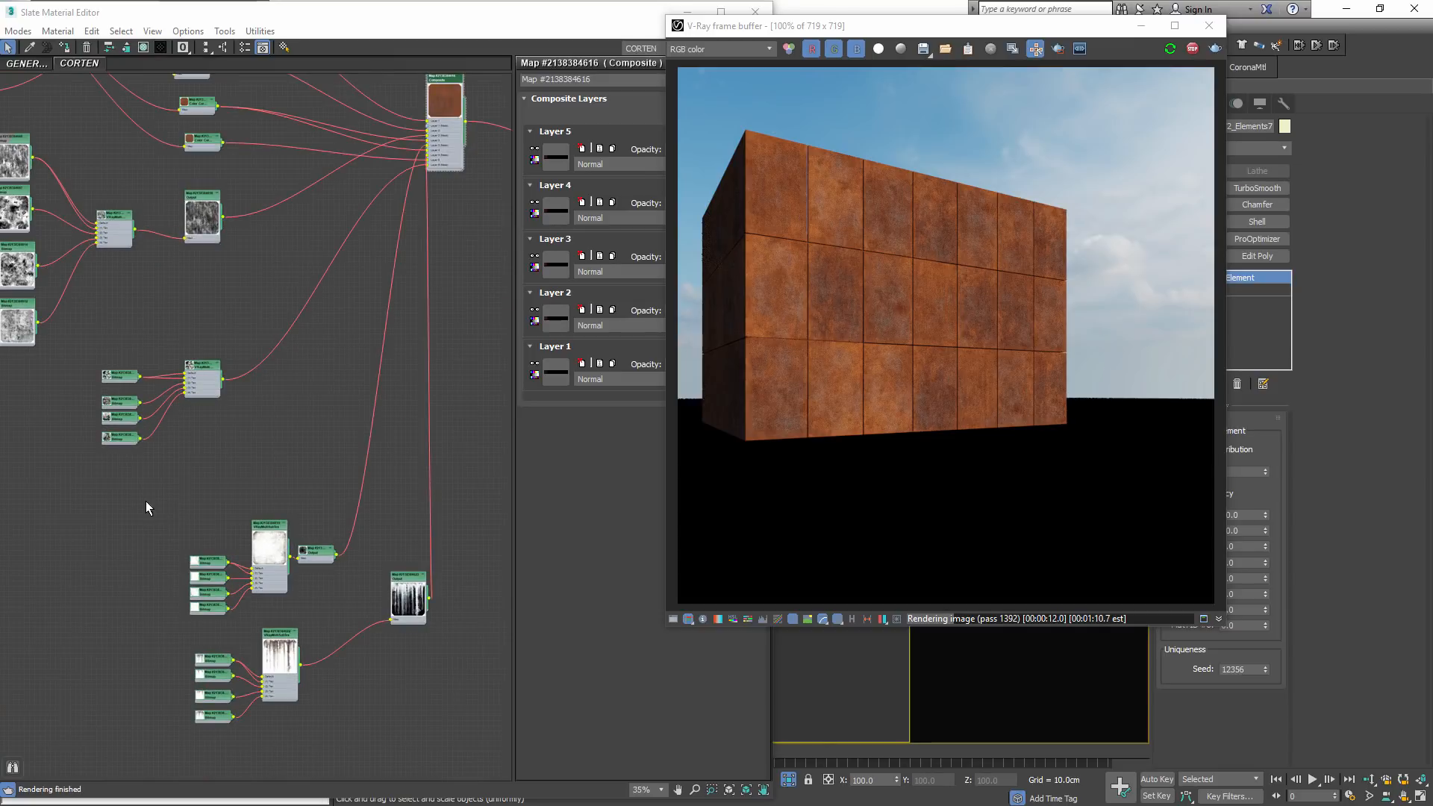
left_click_drag(145, 507, 271, 474)
left_click_drag(217, 608, 160, 525)
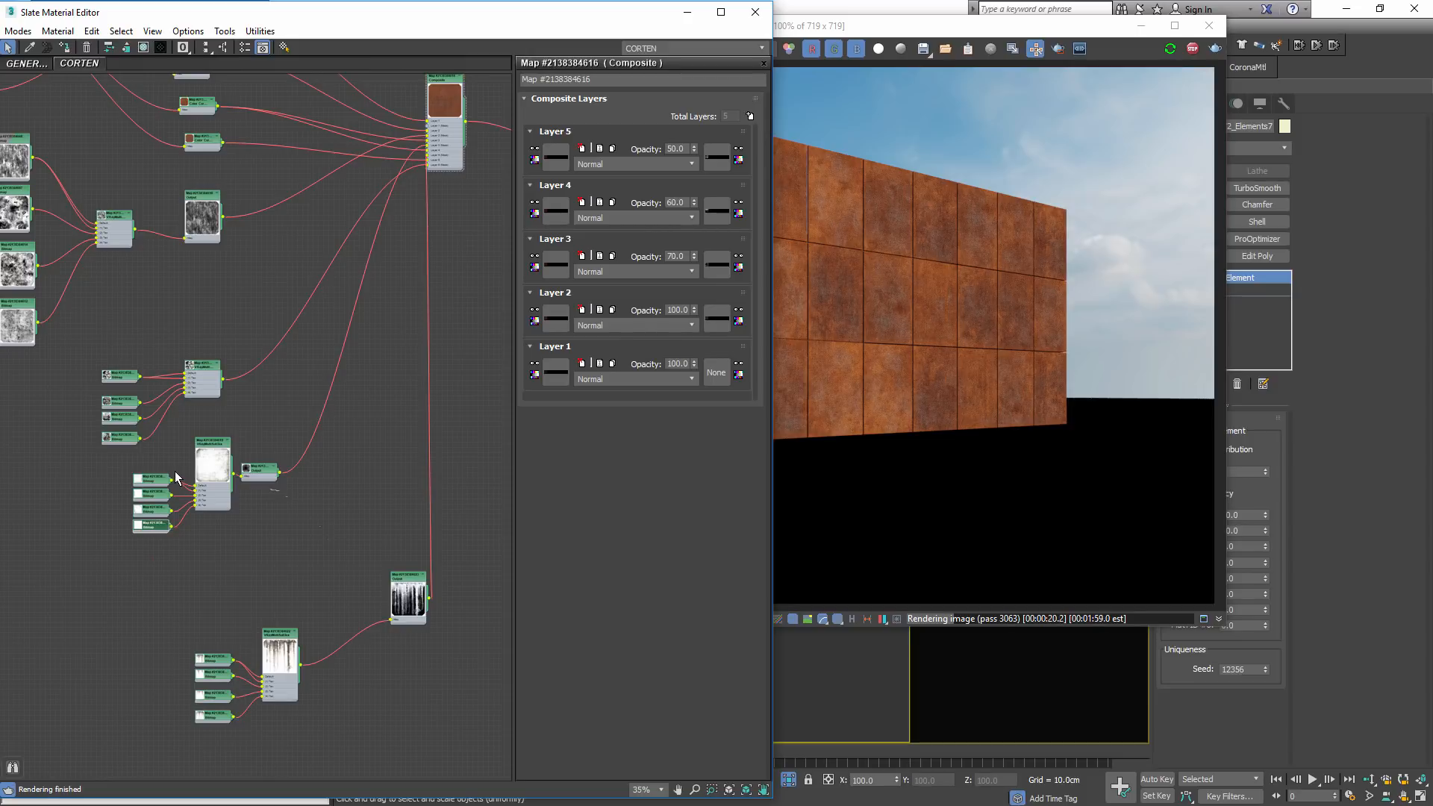
left_click_drag(252, 675, 306, 780)
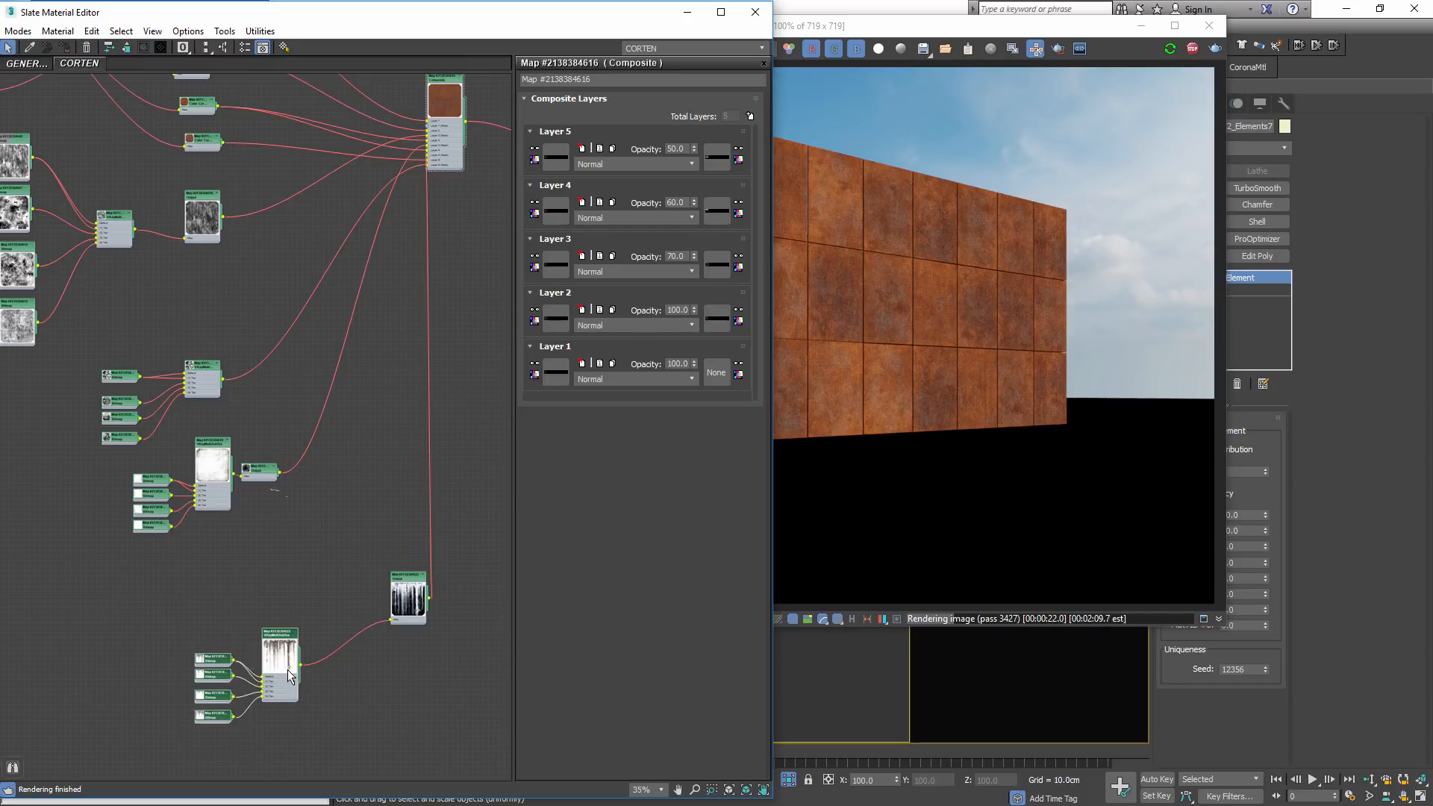
left_click_drag(280, 655, 193, 620)
left_click_drag(405, 608, 239, 632)
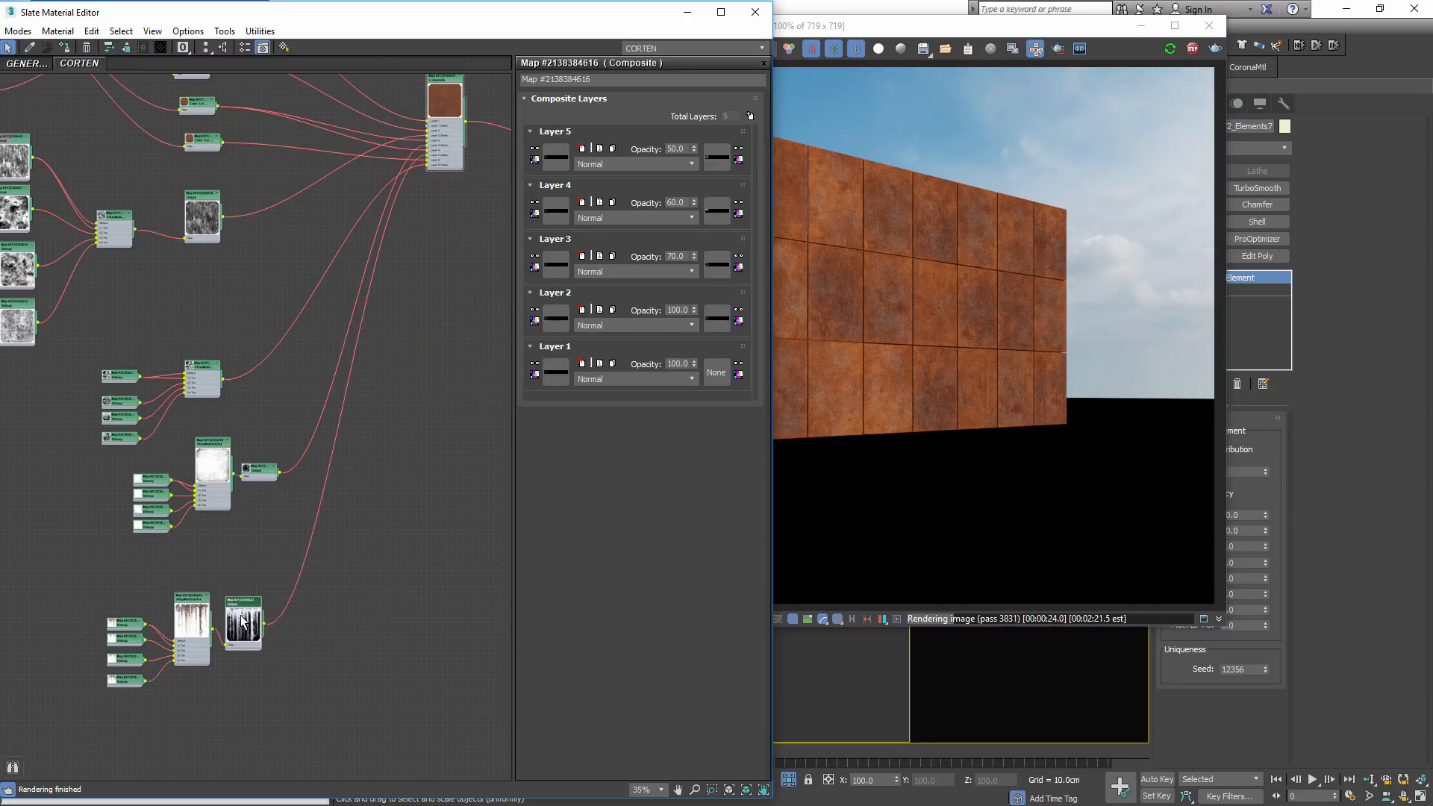
double_click(252, 632)
Collapse the four grunge mask bitmap previews and stack the nodes tightly beside their VRayMultiSubTex
middle_click_drag(302, 458, 259, 556)
scroll(259, 556, "down", 10)
scroll(295, 495, "up", 8)
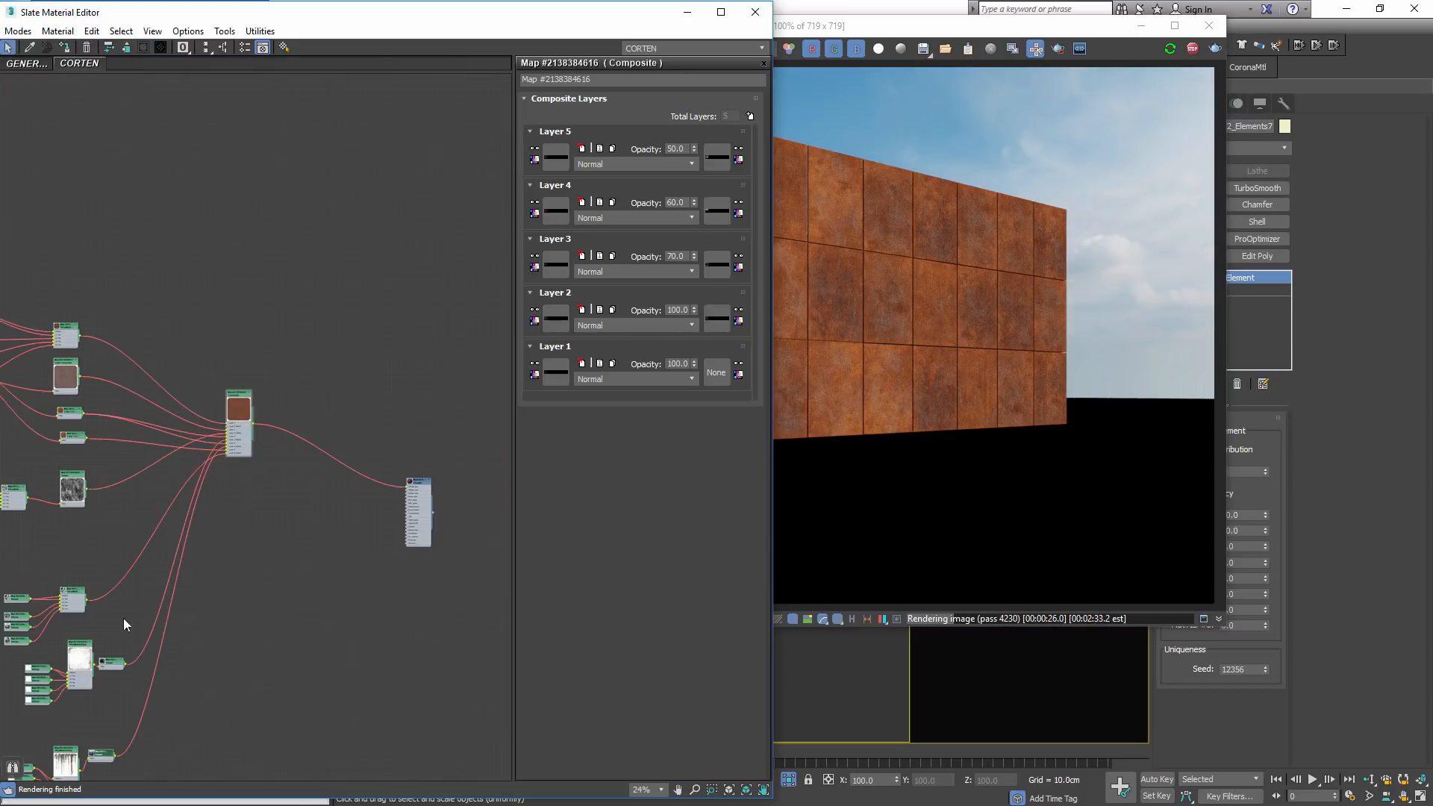
middle_click_drag(123, 618, 292, 532)
scroll(152, 347, "up", 5)
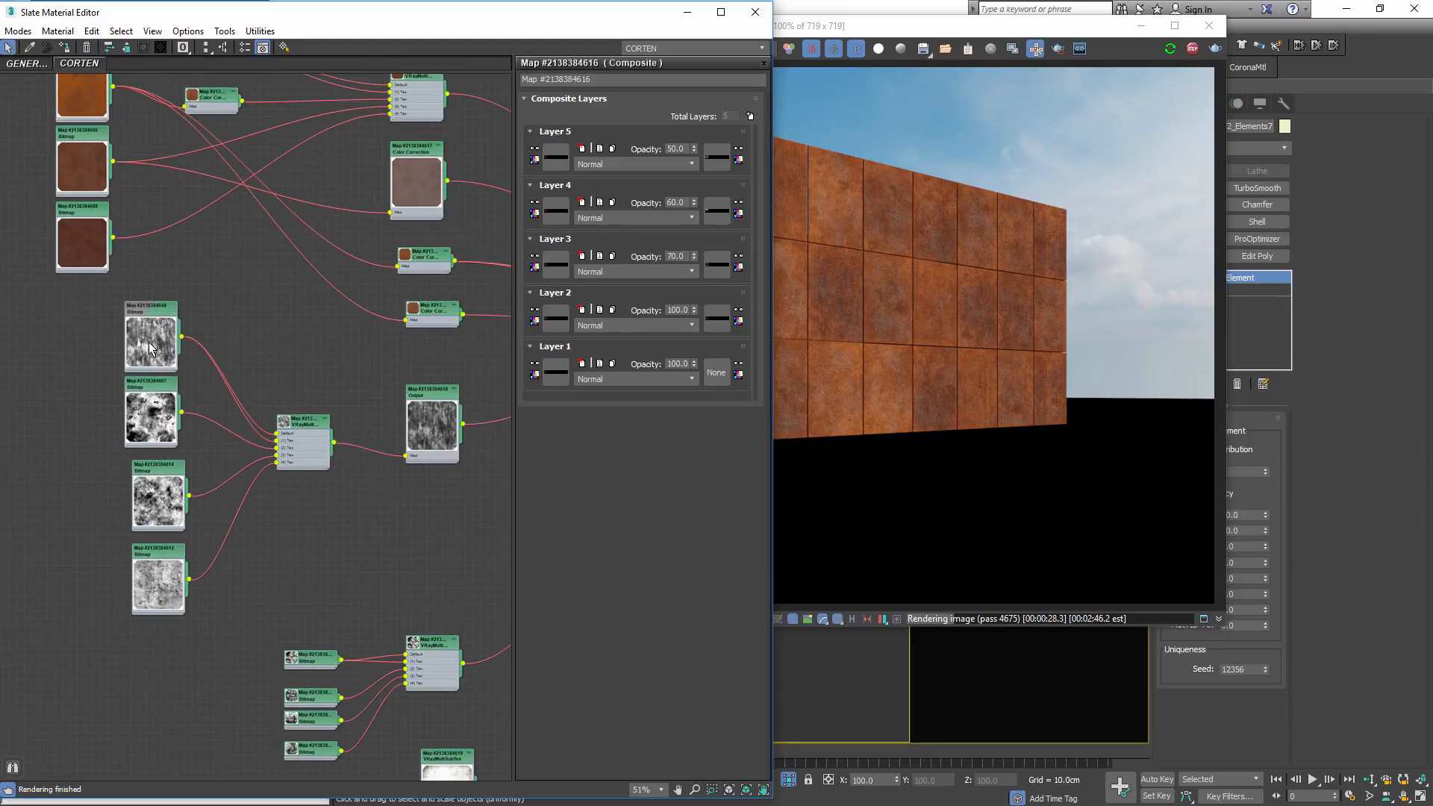
double_click(153, 346)
double_click(155, 407)
double_click(157, 497)
double_click(161, 554)
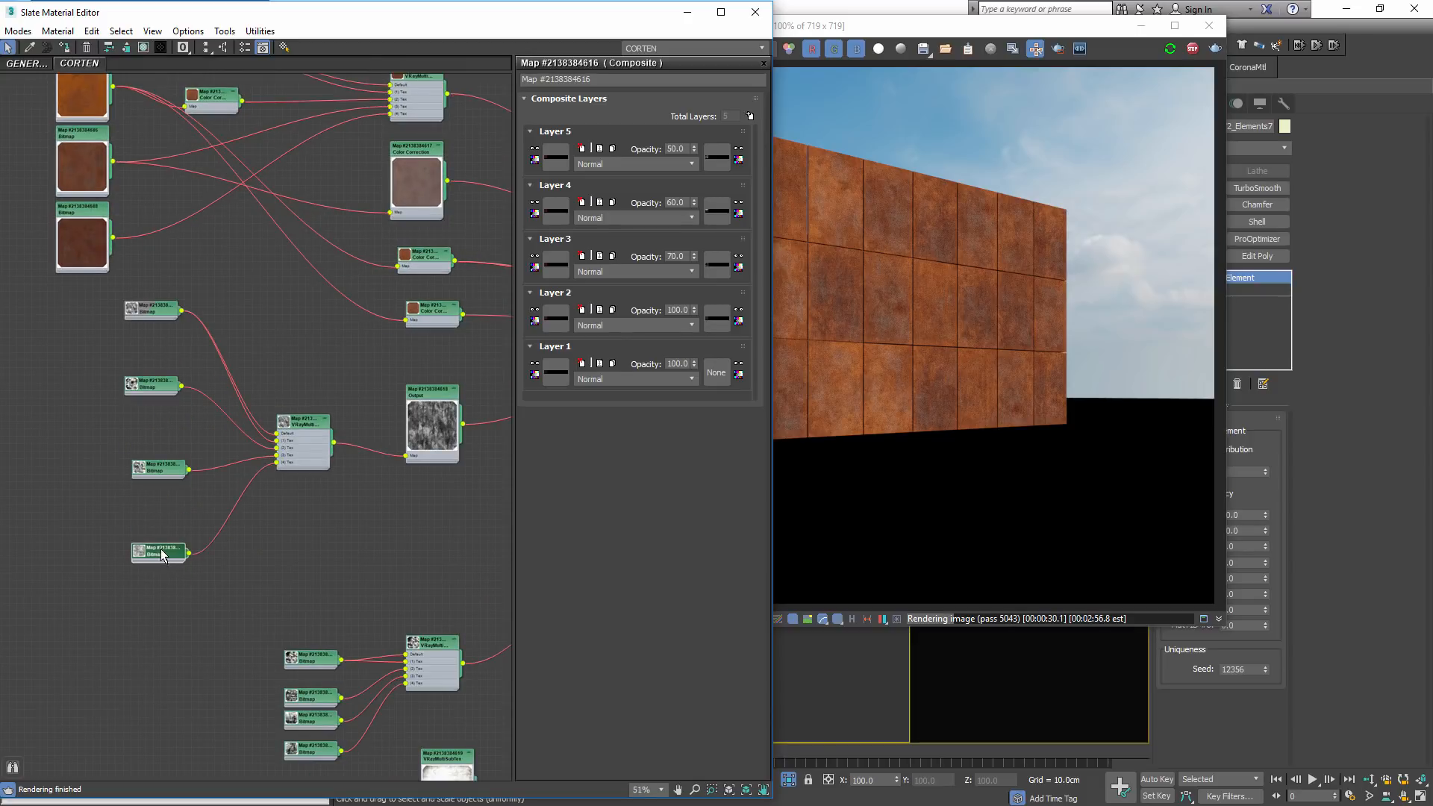
left_click_drag(160, 553, 160, 499)
left_click_drag(155, 385, 159, 438)
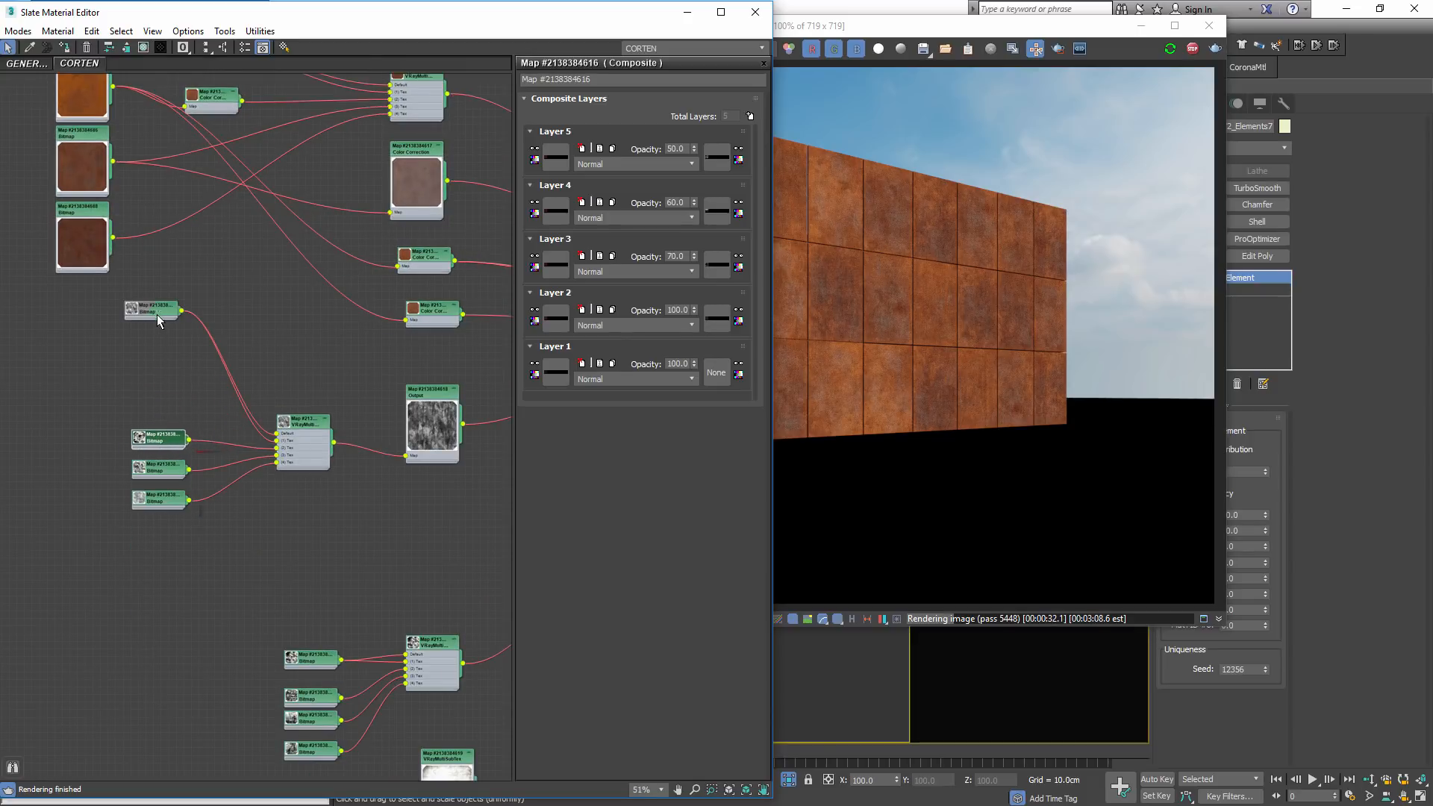
left_click_drag(155, 309, 161, 420)
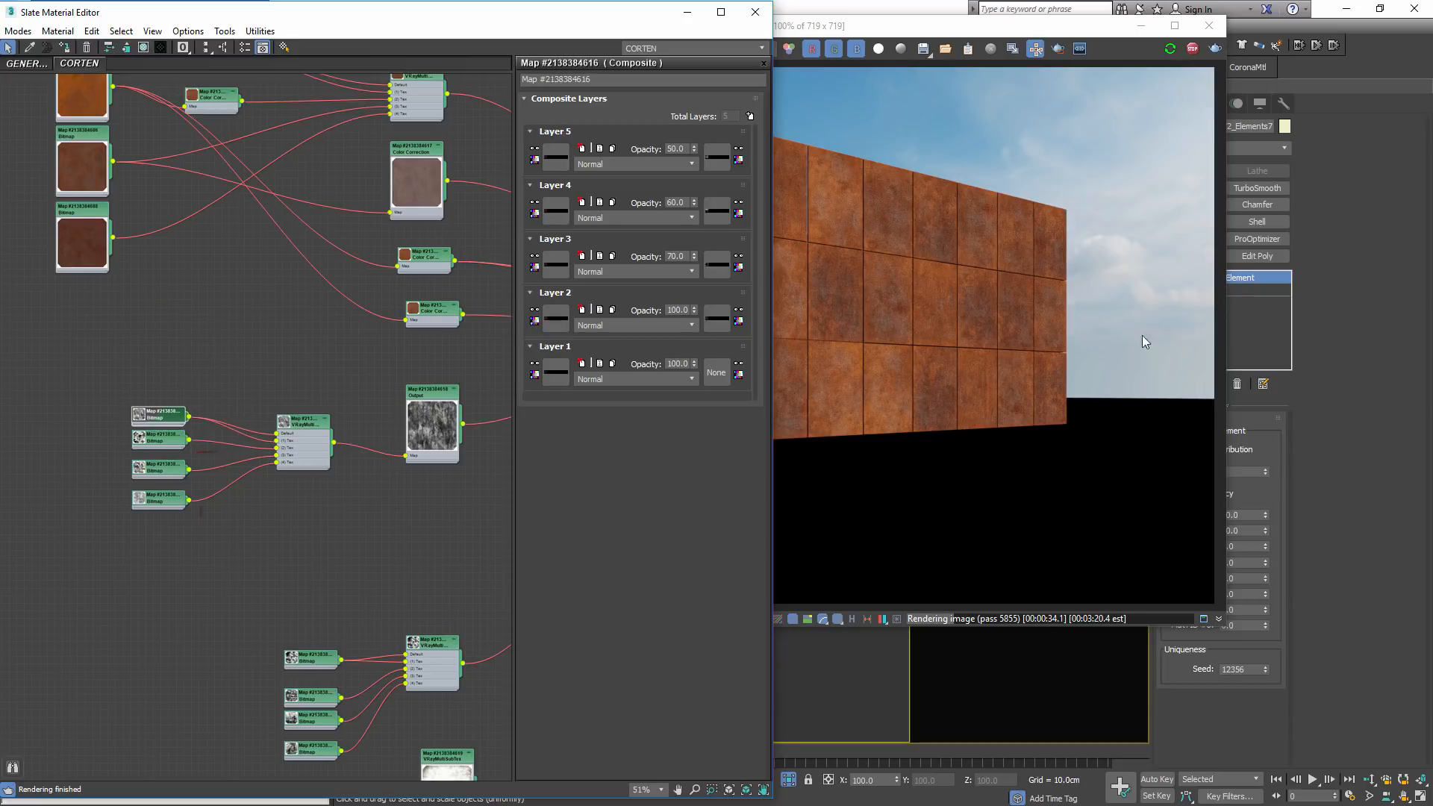
Collapse the grunge mask's Output node and place it directly beside its VRayMultiSubTex
double_click(421, 439)
left_click_drag(422, 407, 368, 450)
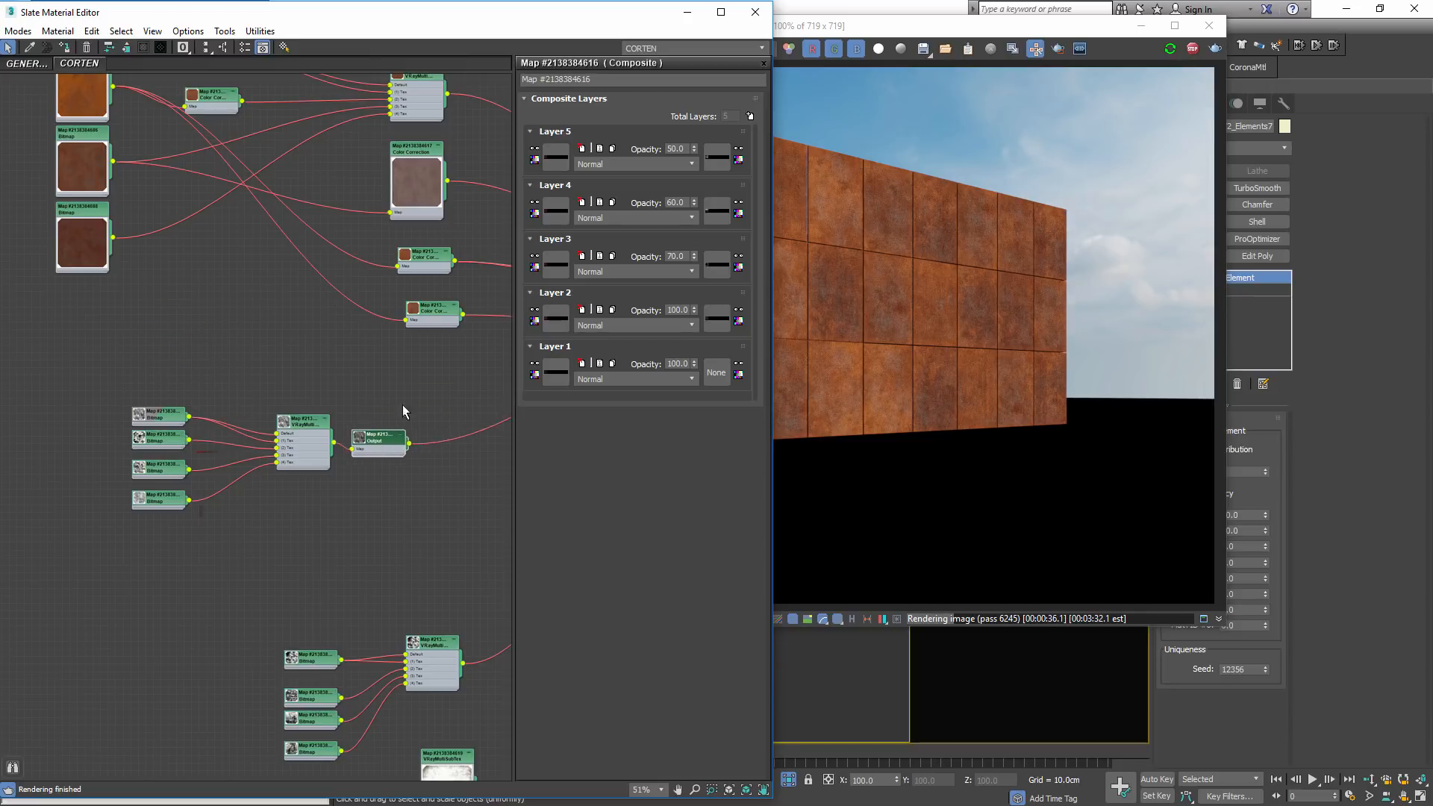
key("z")
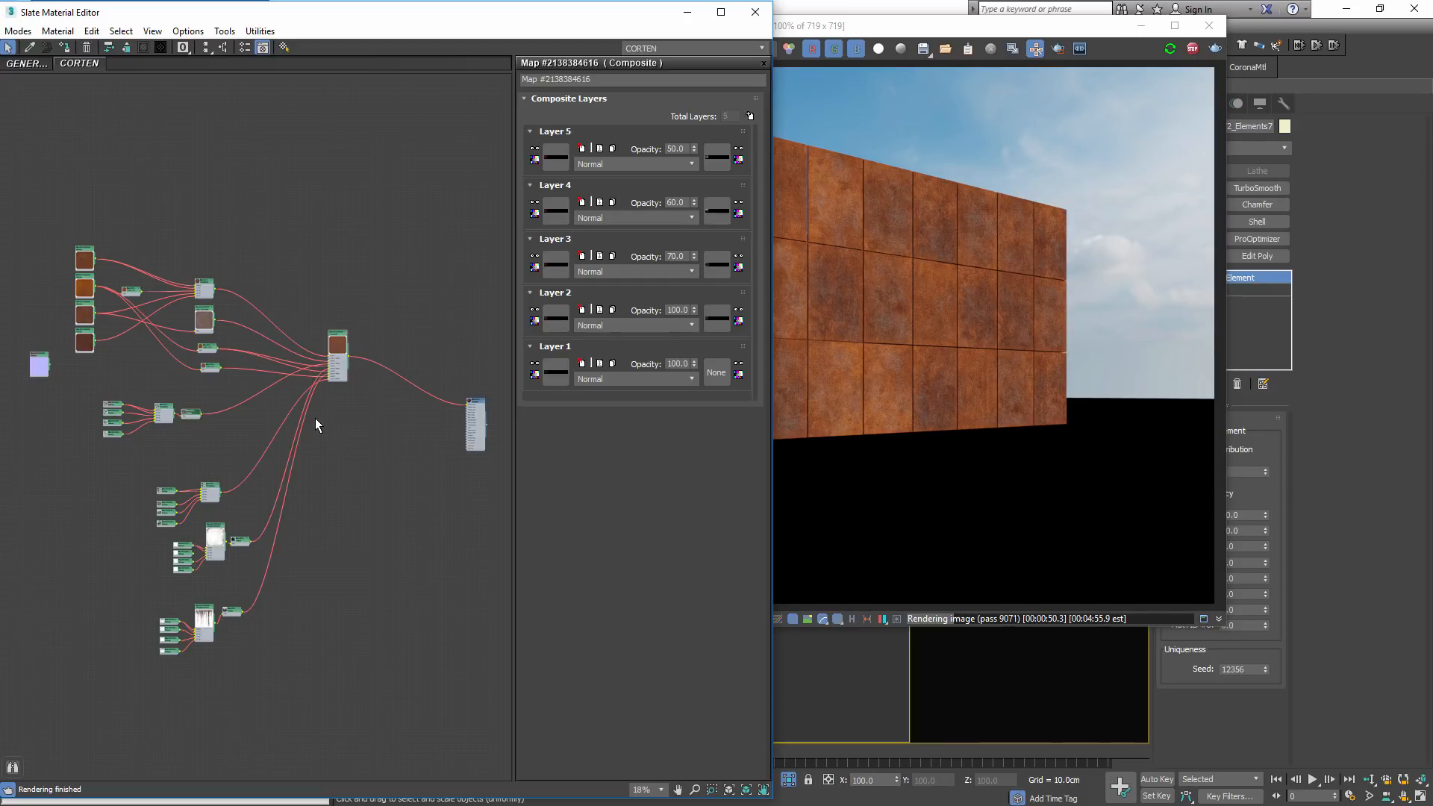
Expand the grunge Output node's preview and move the four bitmaps with their VRayMultiSubTex below it
scroll(224, 463, "up", 5)
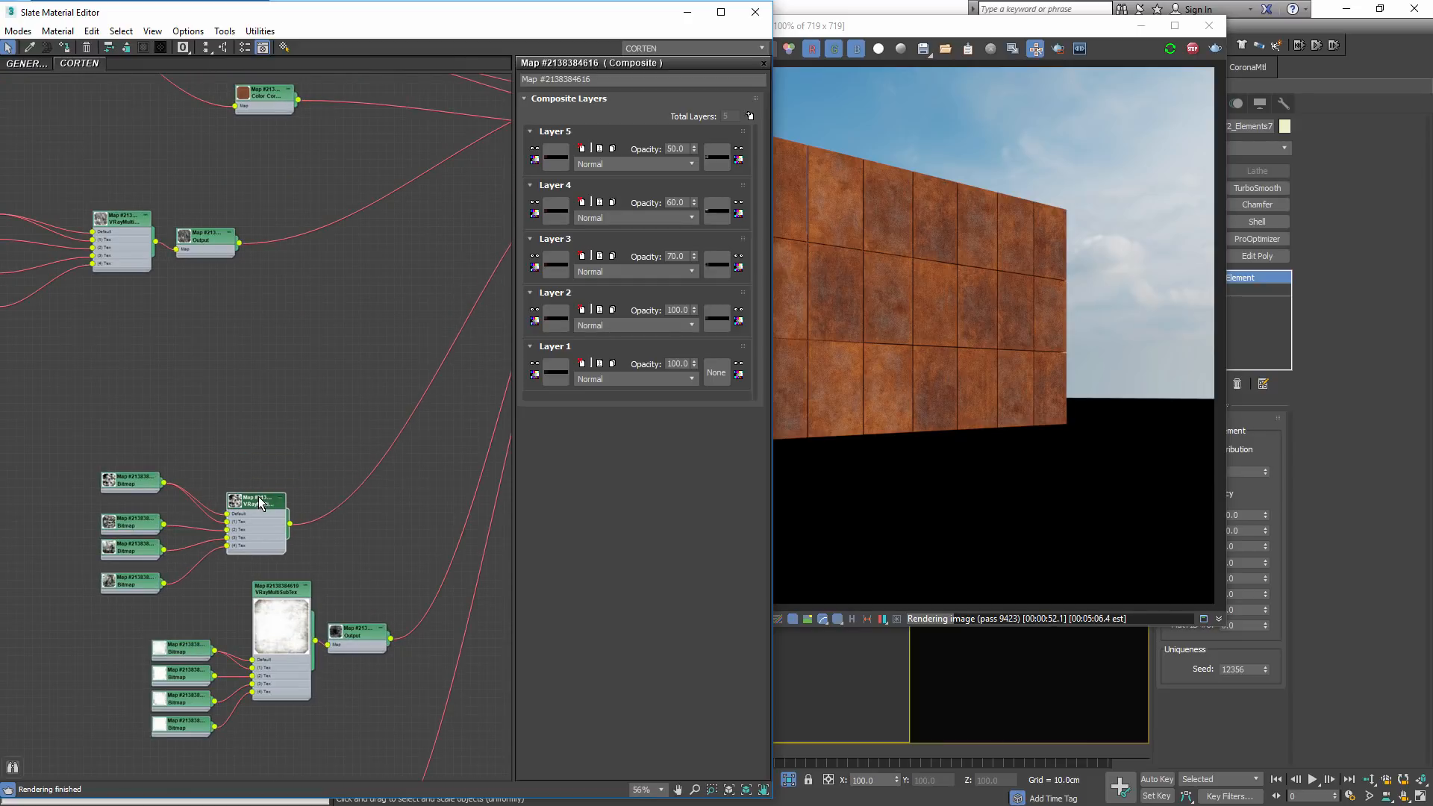
scroll(269, 467, "up", 3)
scroll(270, 385, "down", 3)
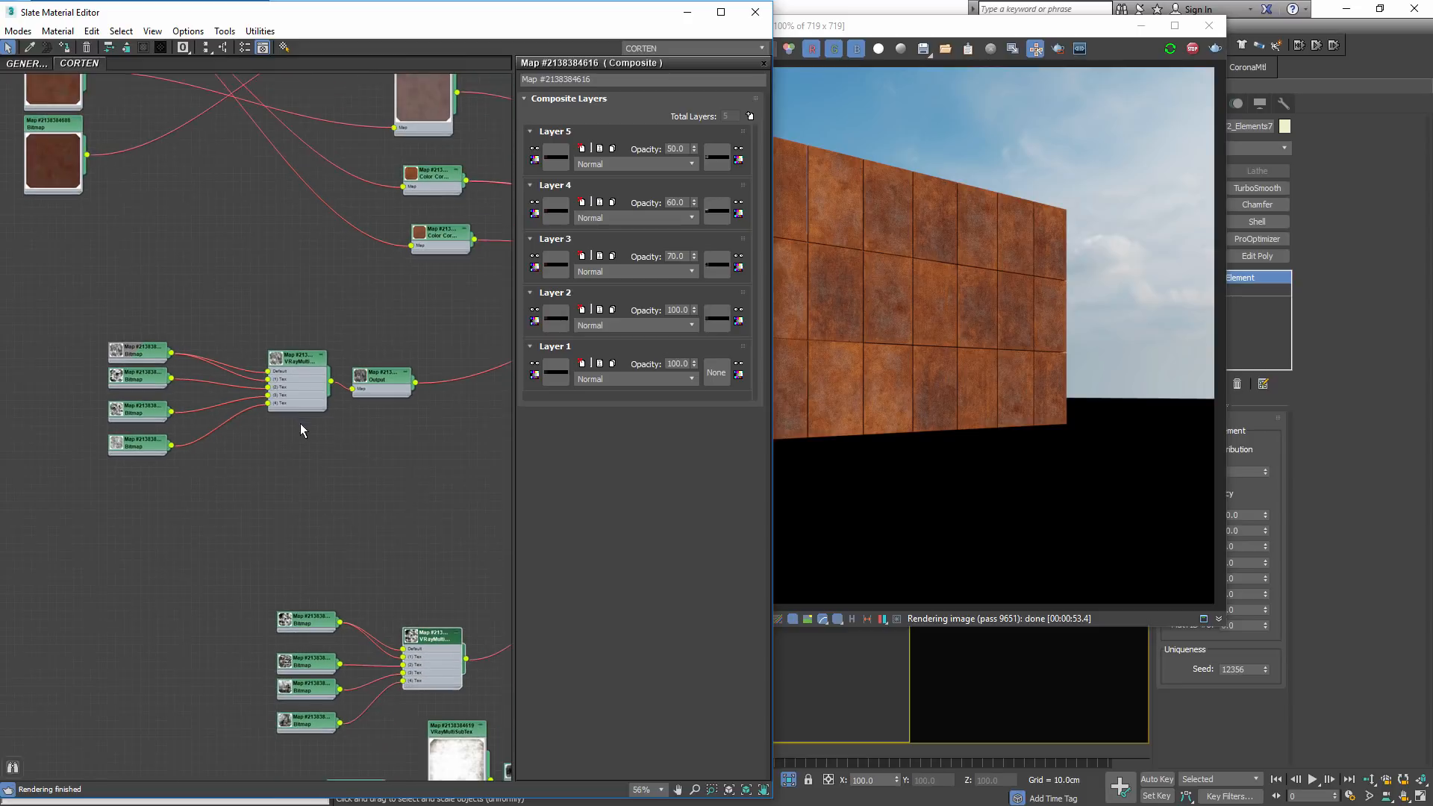
middle_click_drag(439, 508, 472, 463)
scroll(289, 357, "up", 3)
middle_click_drag(275, 353, 101, 351)
double_click(335, 347)
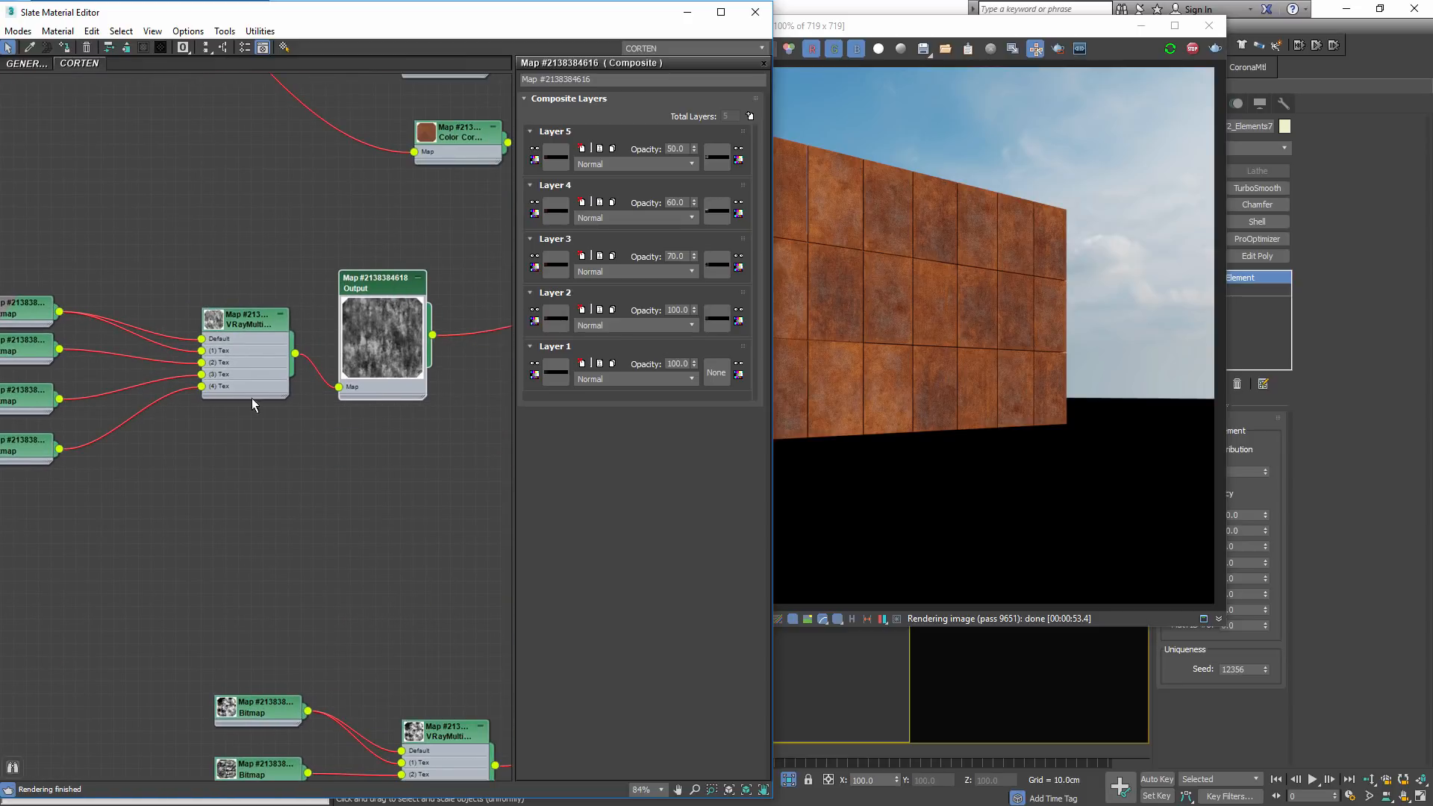
scroll(254, 363, "down", 5)
left_click_drag(73, 288, 275, 464)
left_click_drag(246, 361, 219, 431)
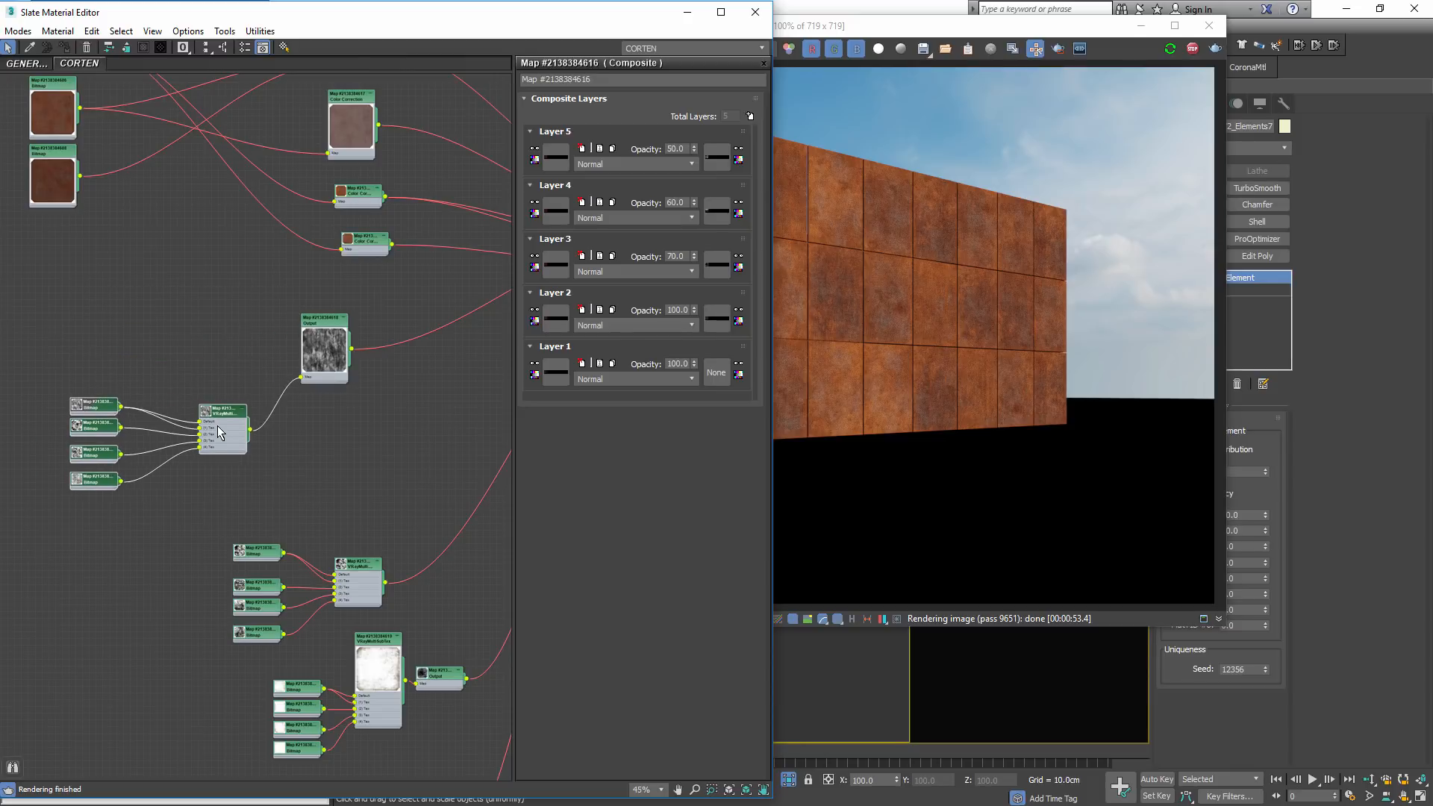
Add a new Output map near the VRayMtl and feed it from the grunge masks' VRayMultiSubTex
middle_click_drag(279, 473, 8, 470)
scroll(288, 438, "down", 3)
right_click(346, 424)
mouse_move(382, 449)
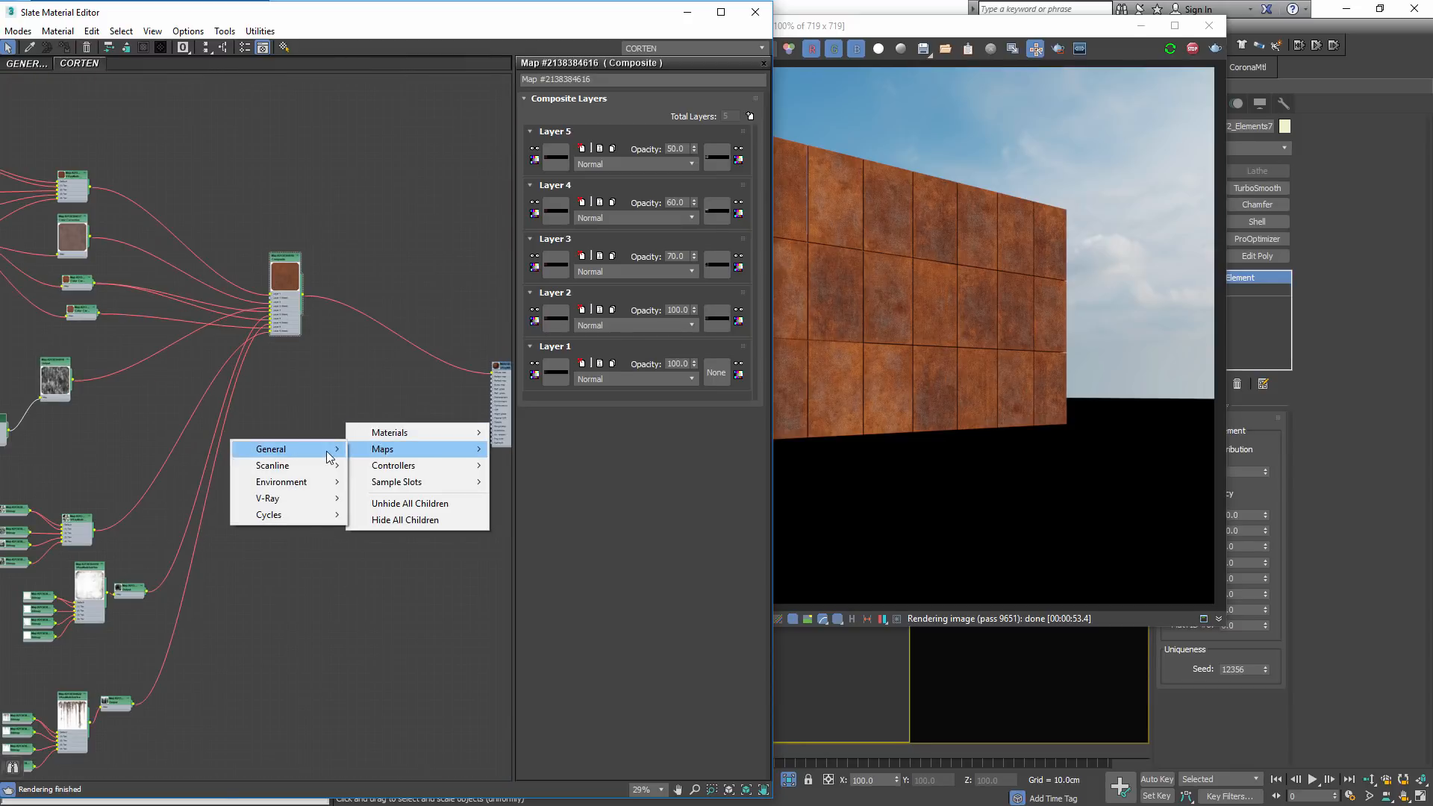
mouse_move(271, 448)
left_click(164, 442)
scroll(9, 437, "up", 1)
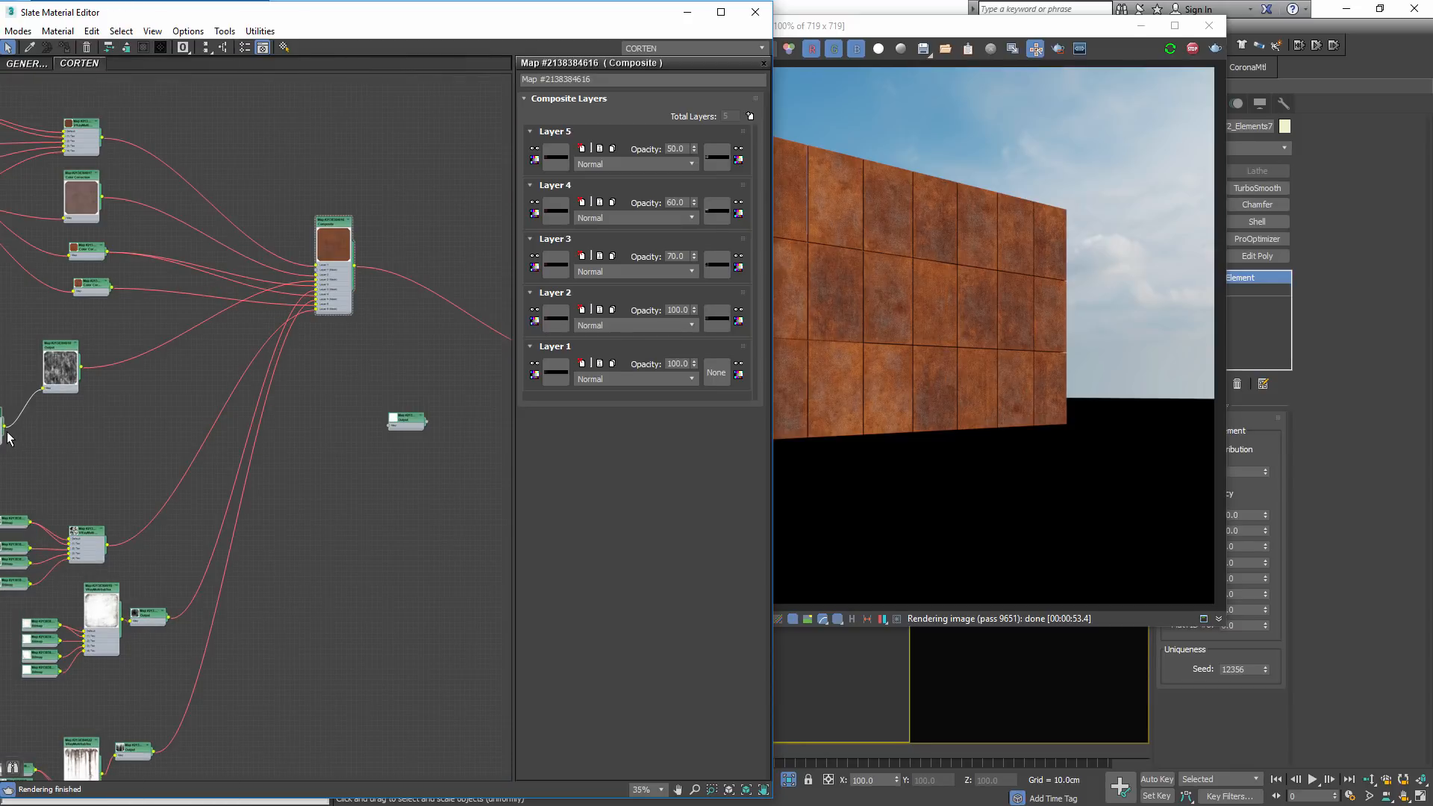
left_click_drag(4, 426, 388, 427)
Connect the new Output map to the VRayMtl's Diffuse map to preview the masks in the render
middle_click_drag(432, 427, 220, 443)
scroll(221, 443, "up", 3)
left_click_drag(185, 458, 481, 334)
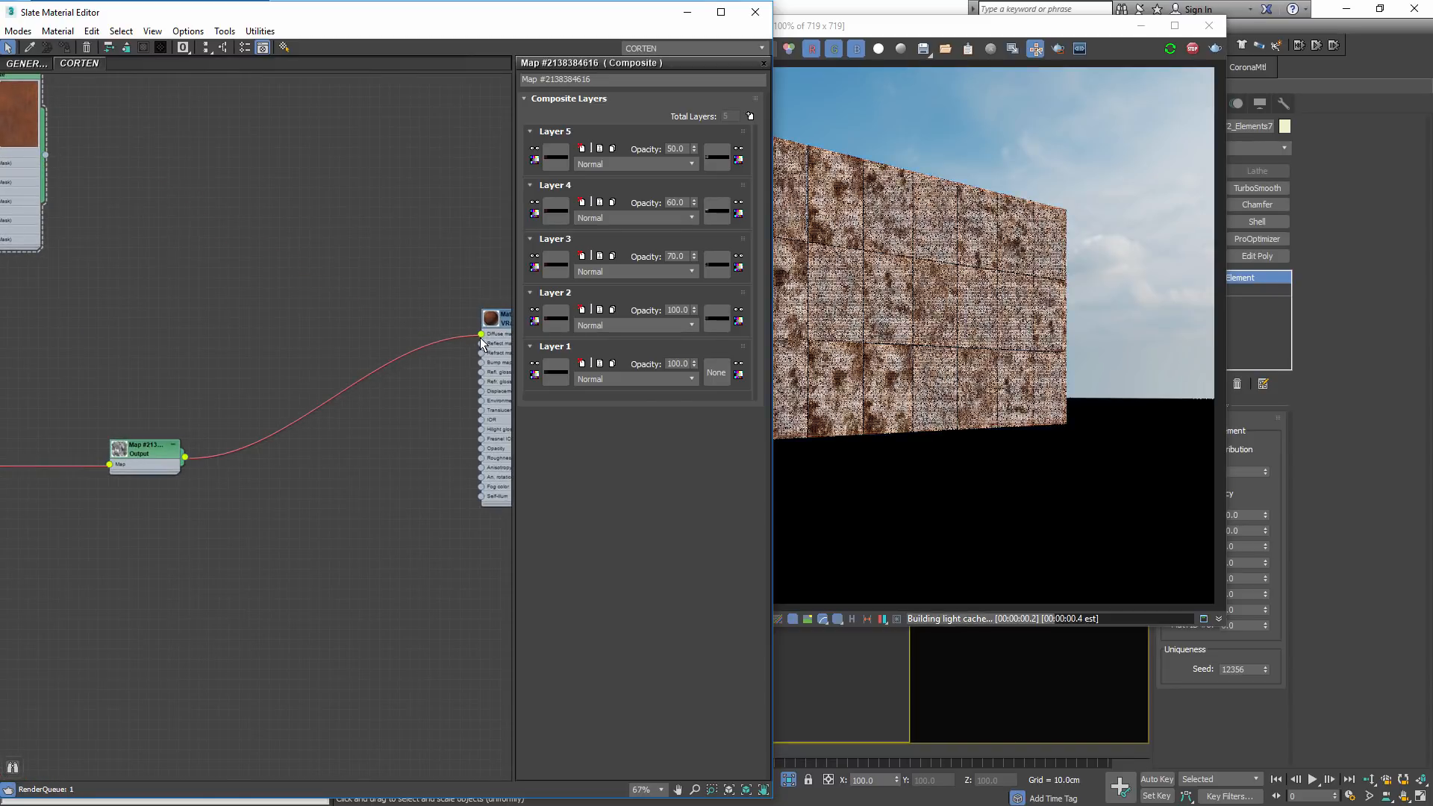
middle_click_drag(225, 465, 142, 452)
scroll(325, 459, "up", 2)
scroll(190, 328, "down", 4)
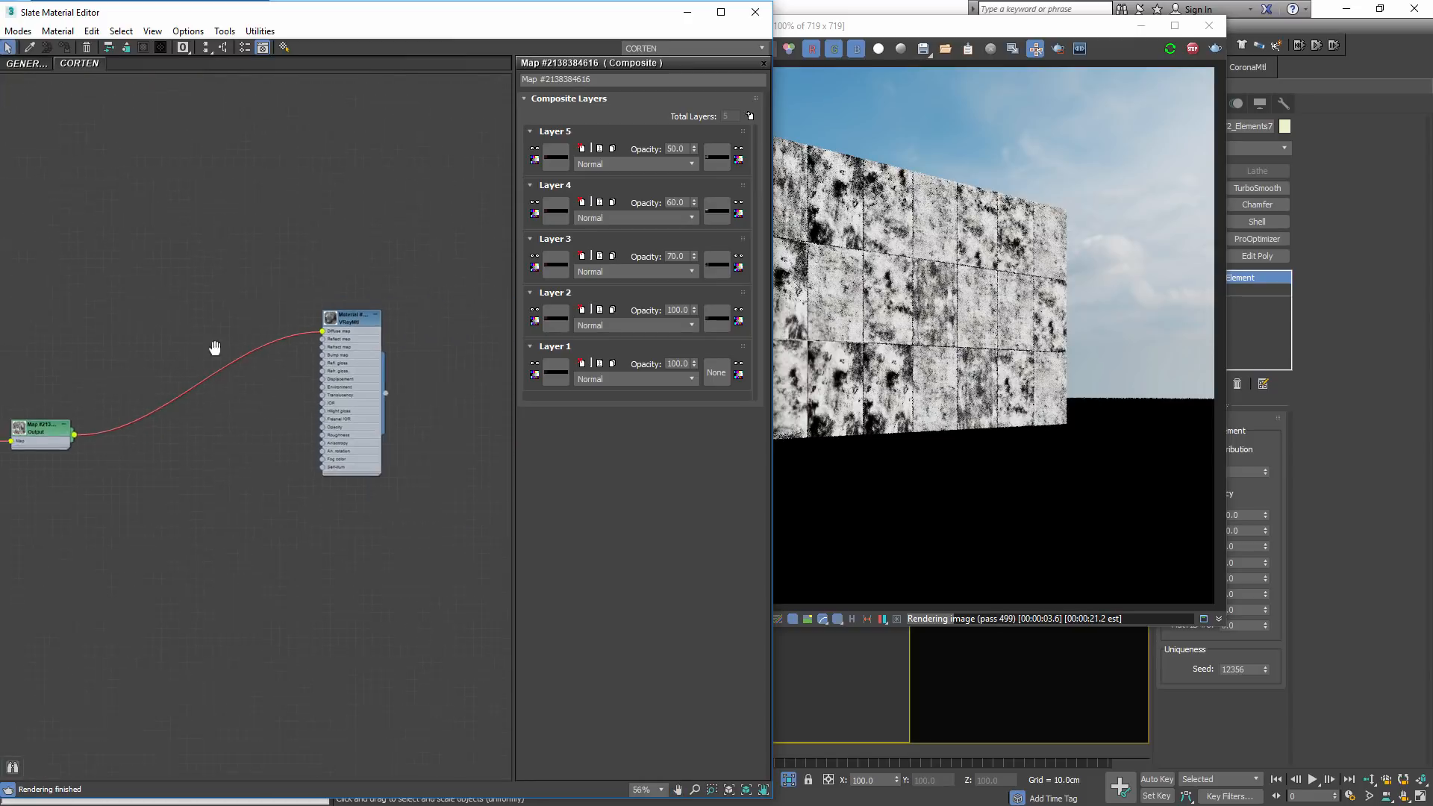
Reconnect the Composite map to the VRayMtl's Diffuse map and connect the new Output map to its reflection glossiness
middle_click_drag(214, 349, 365, 370)
scroll(364, 371, "up", 1)
left_click_drag(82, 185, 485, 348)
left_click_drag(208, 463, 484, 385)
Set the VRayMtl's Reflect color to white
middle_click_drag(485, 387, 470, 390)
double_click(489, 337)
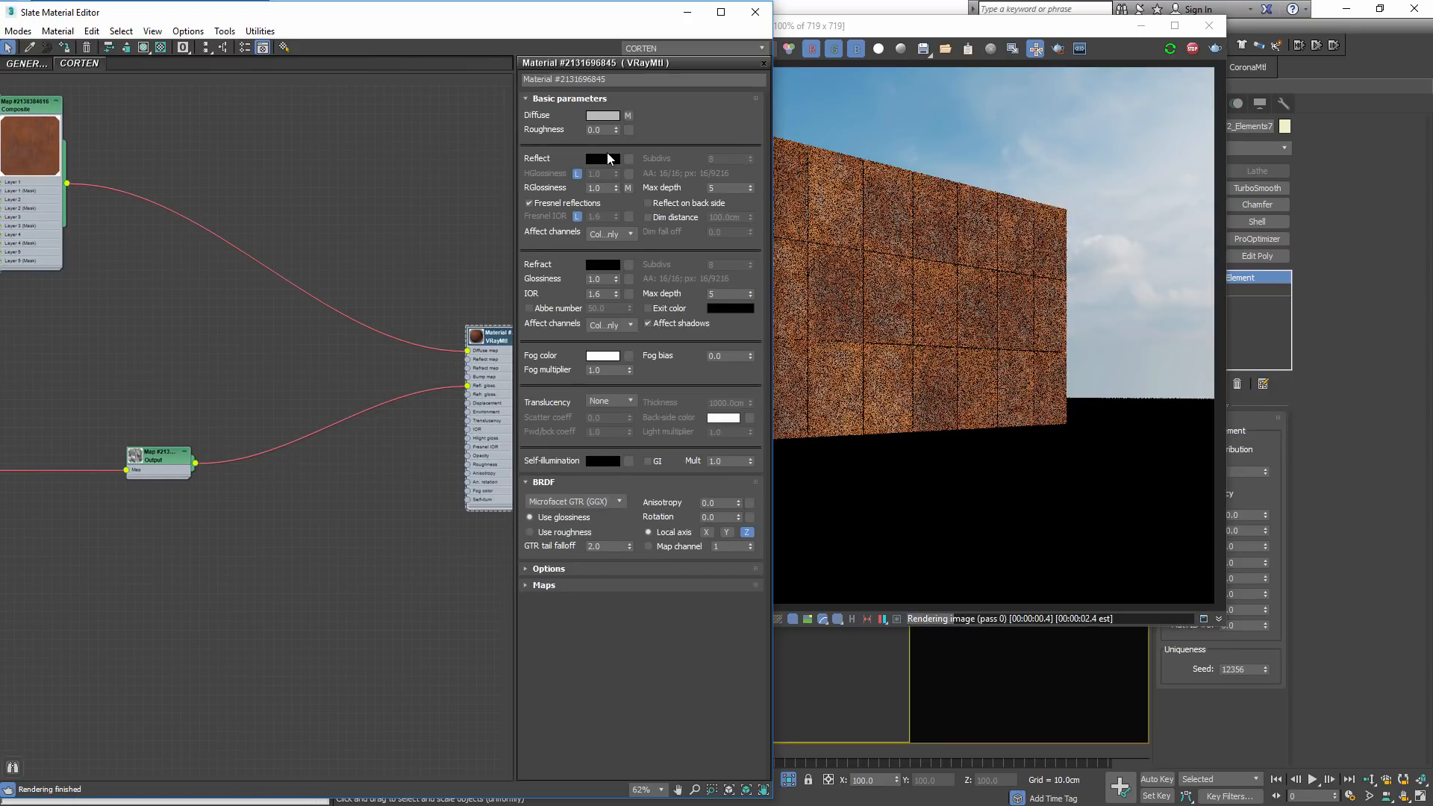
left_click(607, 159)
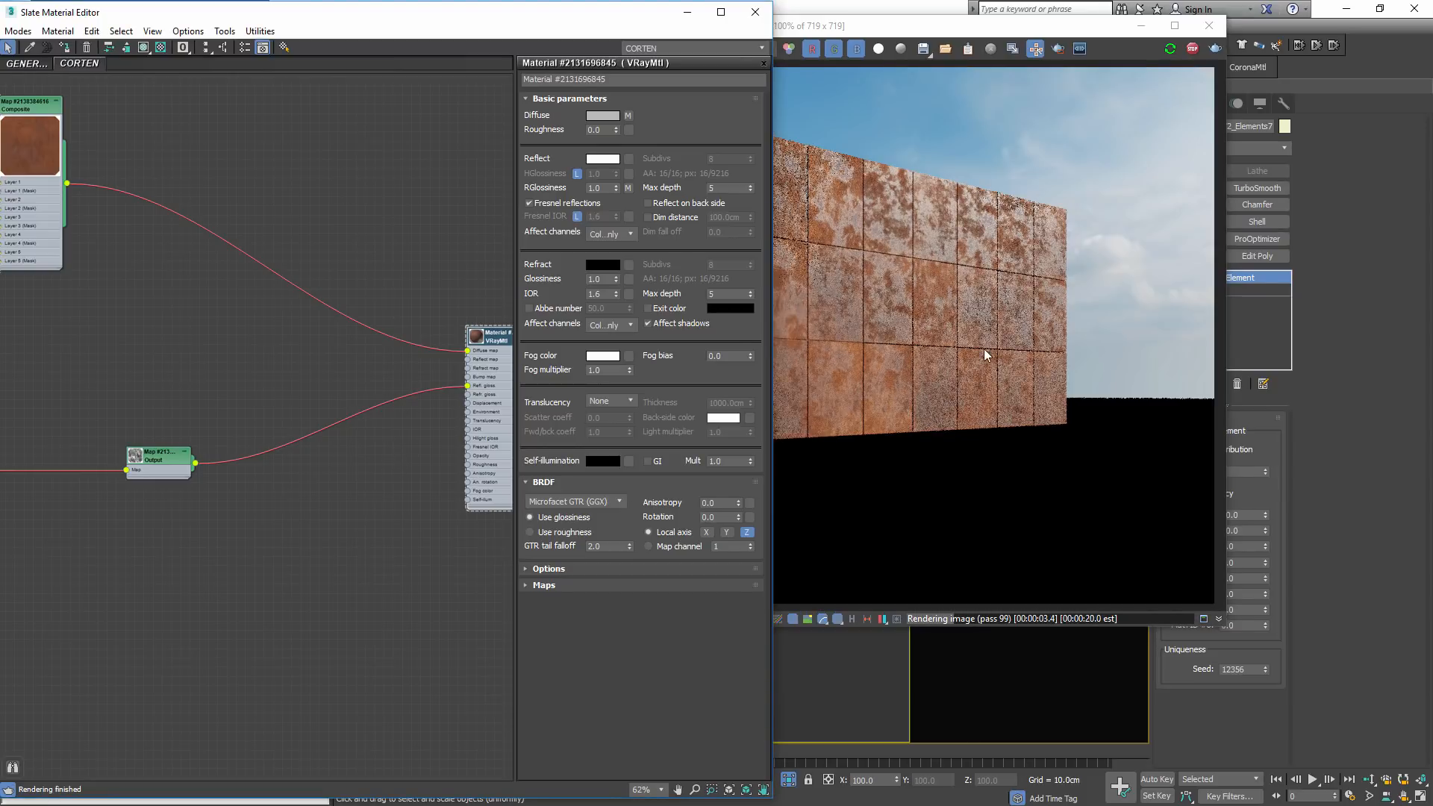
left_click(858, 264)
Enable the color map on the glossiness Output map and flatten its curve to about 0.24 at the start and 0.46 at the end
double_click(171, 457)
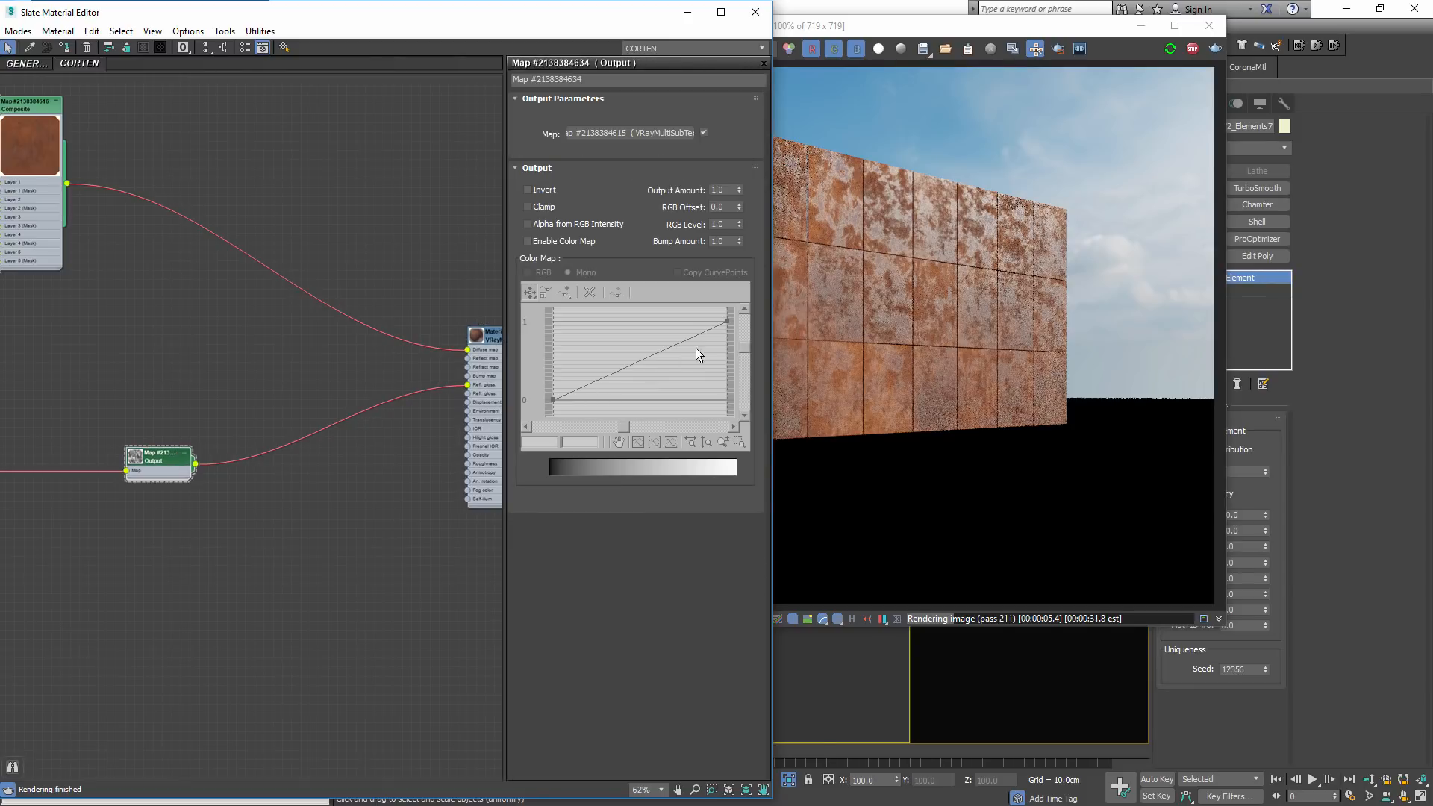
left_click(531, 240)
left_click_drag(727, 321, 724, 350)
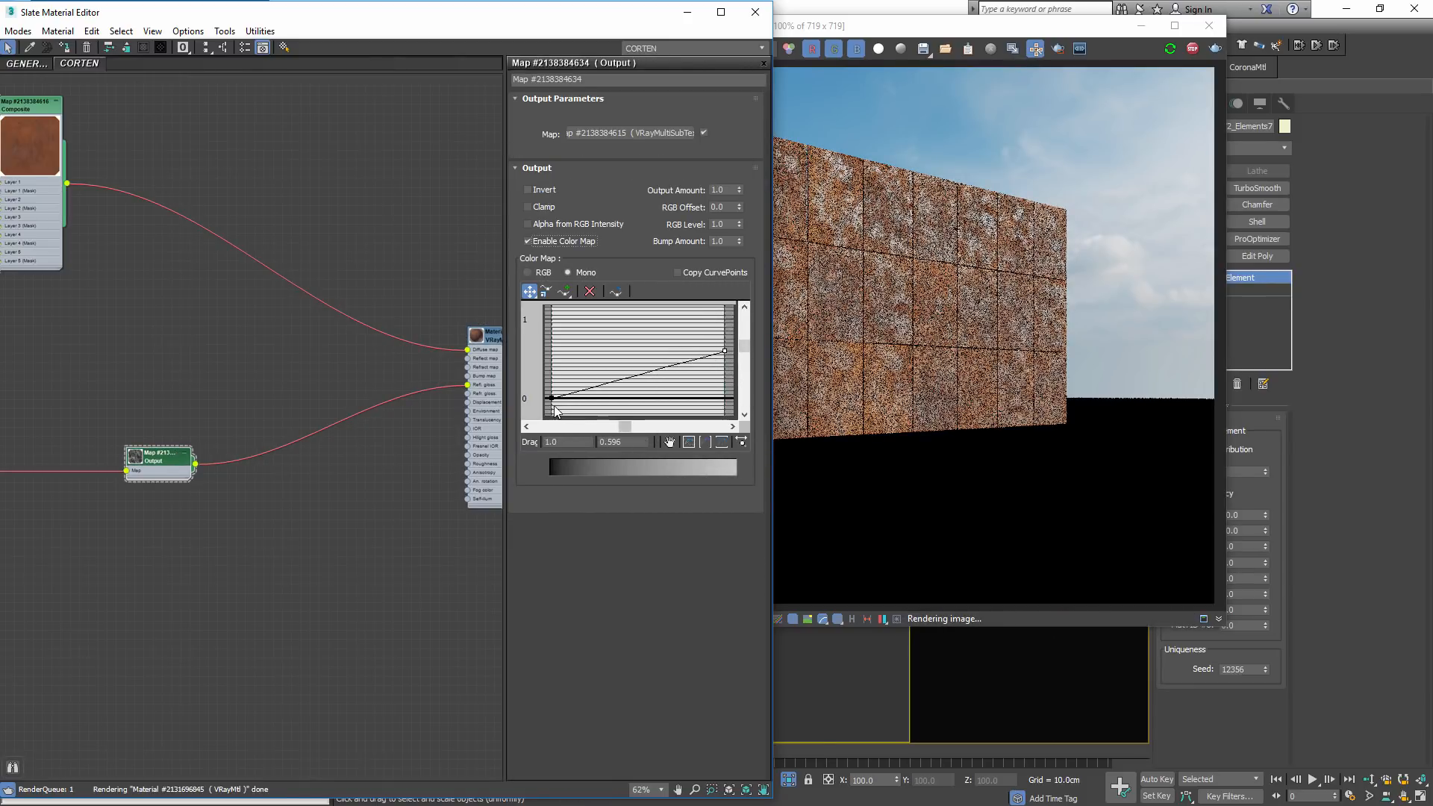
left_click_drag(550, 397, 547, 380)
left_click_drag(723, 350, 724, 362)
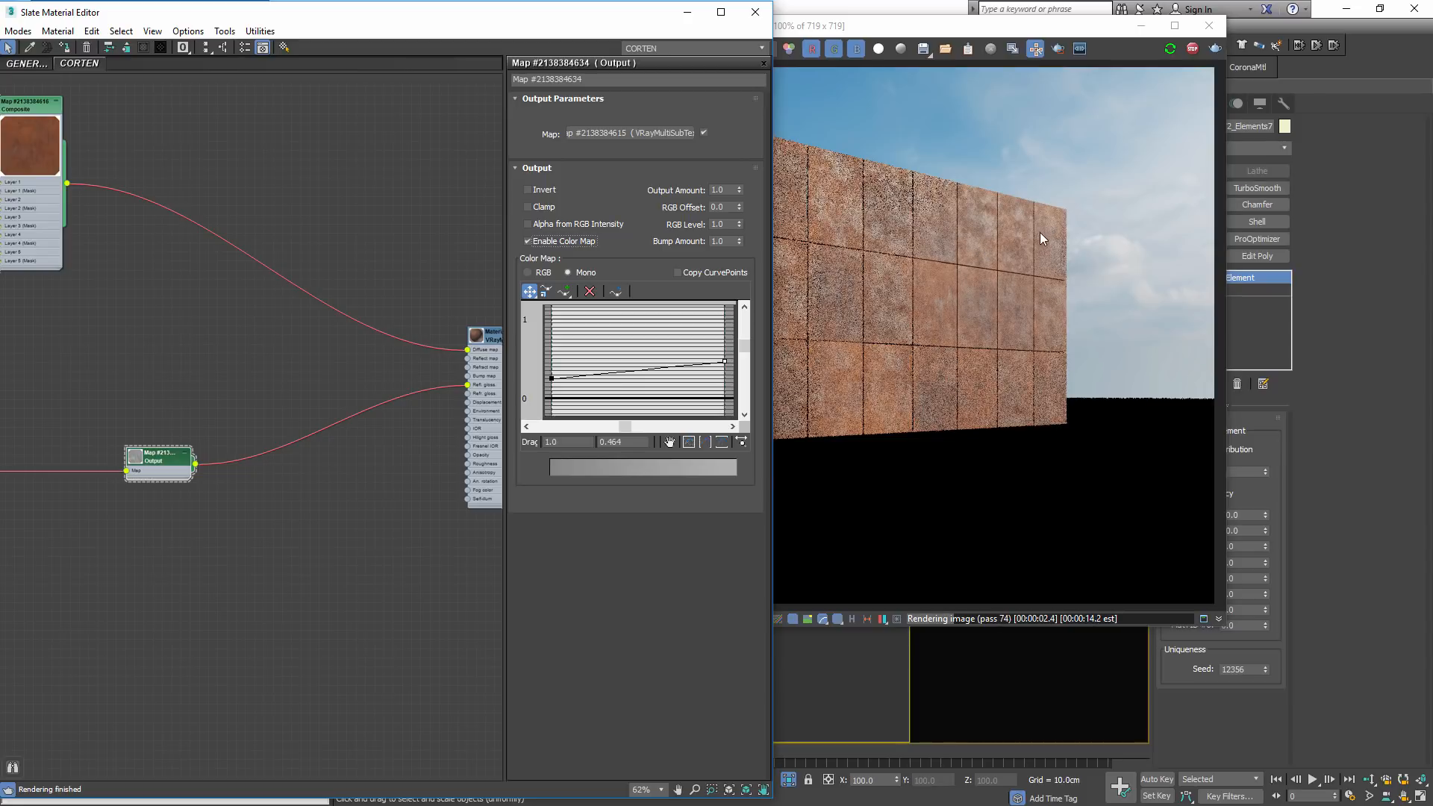
Set the start point of the glossiness curve to a value of 0.3
double_click(635, 441)
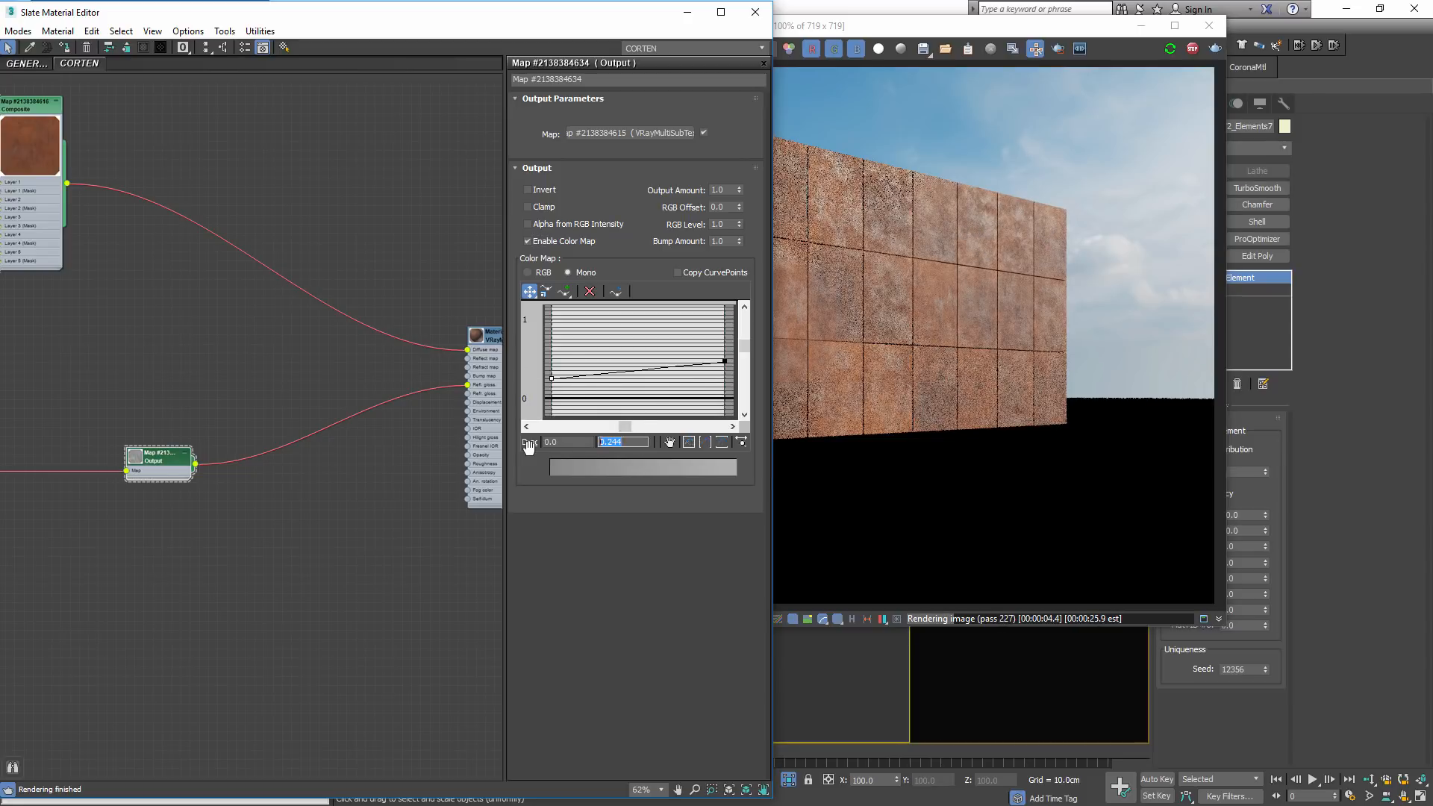
type("0.3")
key("Return")
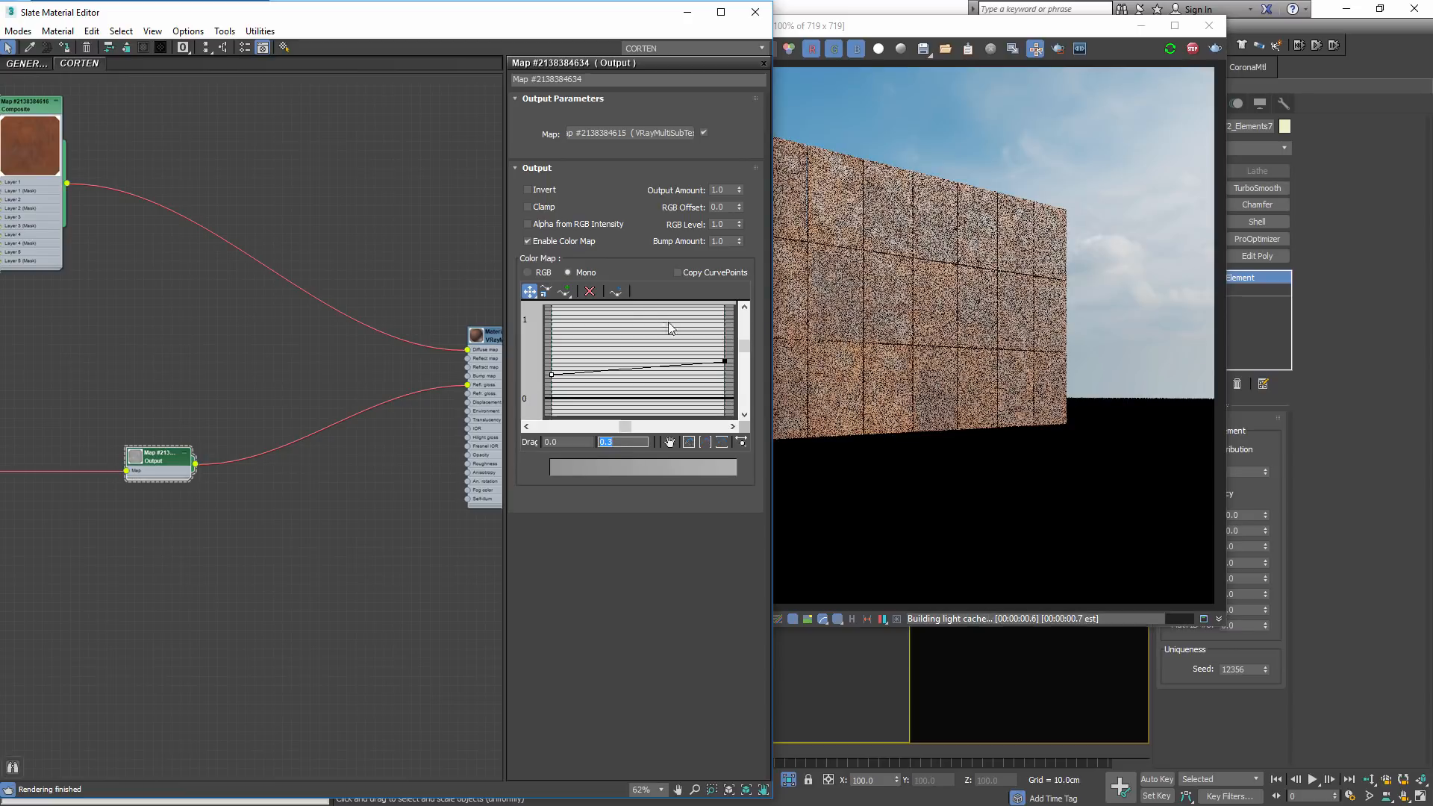
Set the end point of the glossiness Output map's curve to a value of 0.4
left_click_drag(673, 328, 734, 378)
type("0")
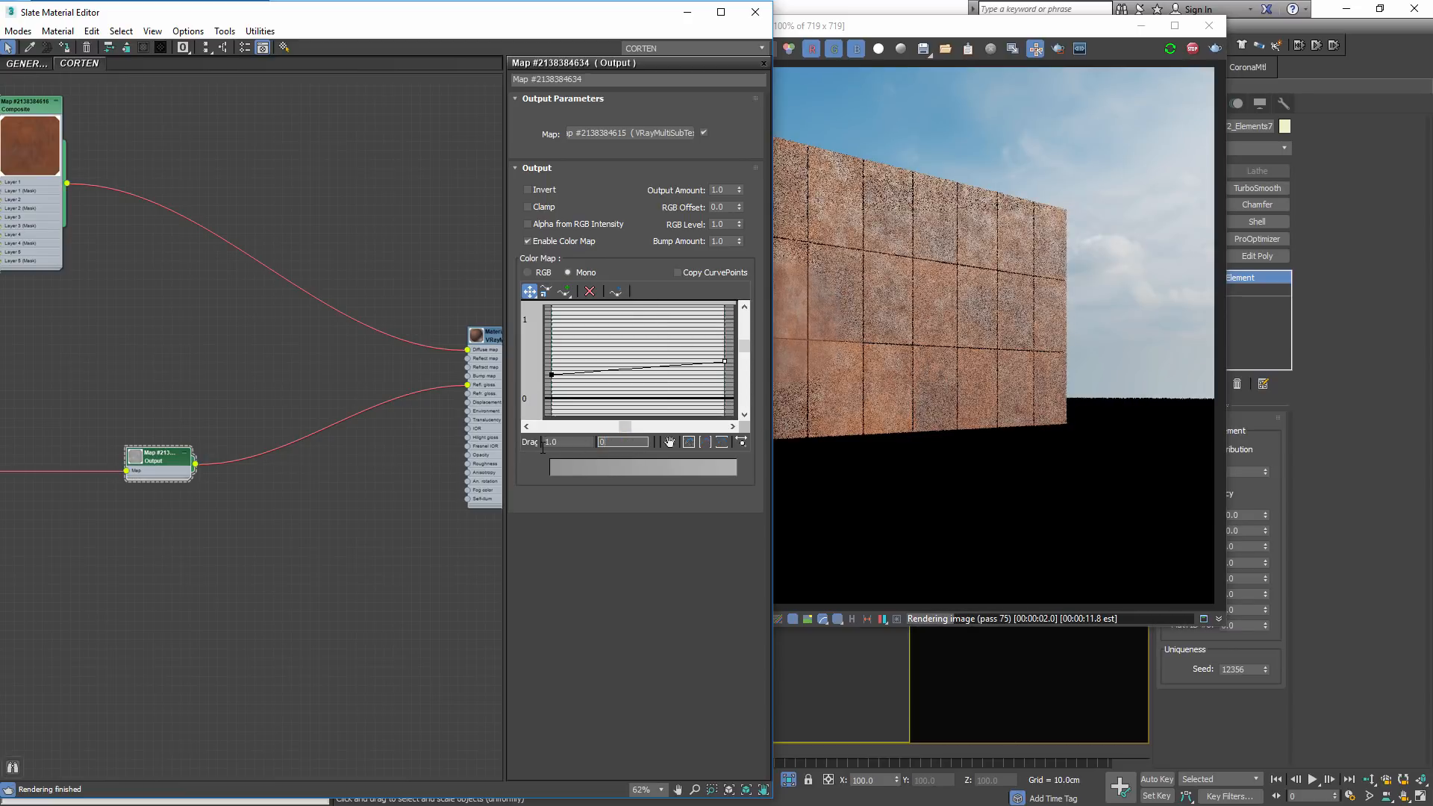
type(".4")
key("Return")
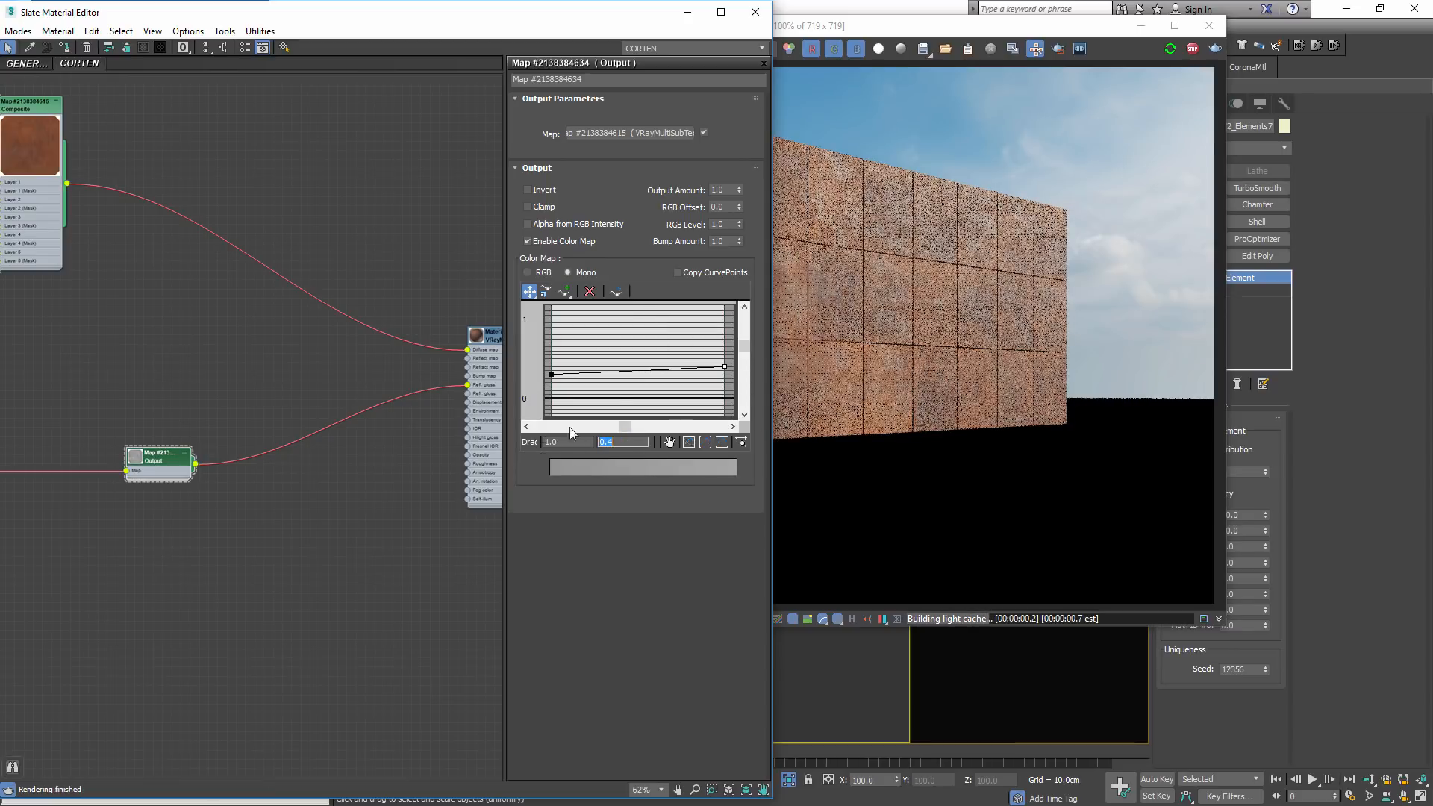
Lower the start point of the glossiness curve, move its end point to about 0.42, and check the render
left_click_drag(547, 376, 550, 383)
left_click_drag(725, 366, 724, 365)
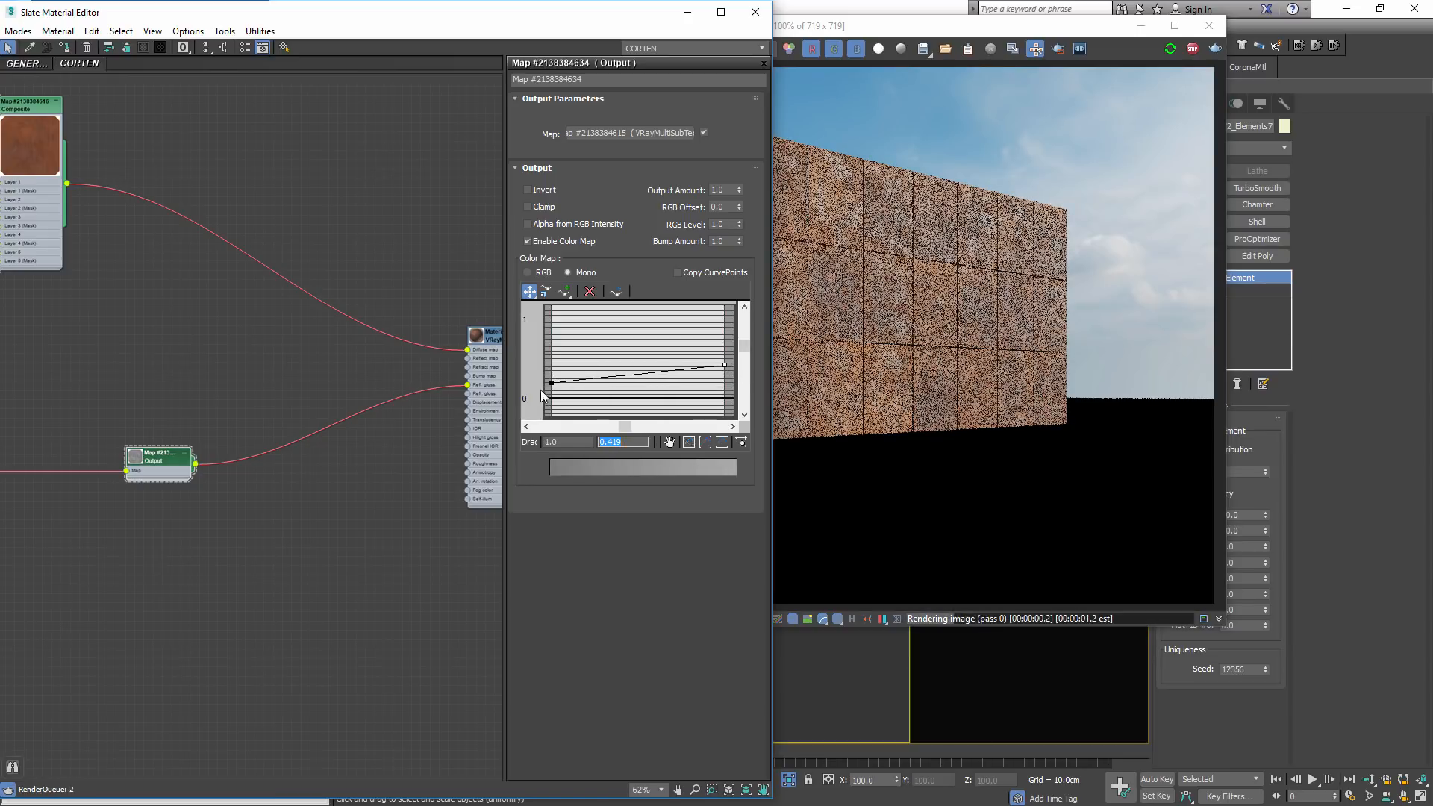
middle_click_drag(394, 299, 249, 275)
left_click(938, 304)
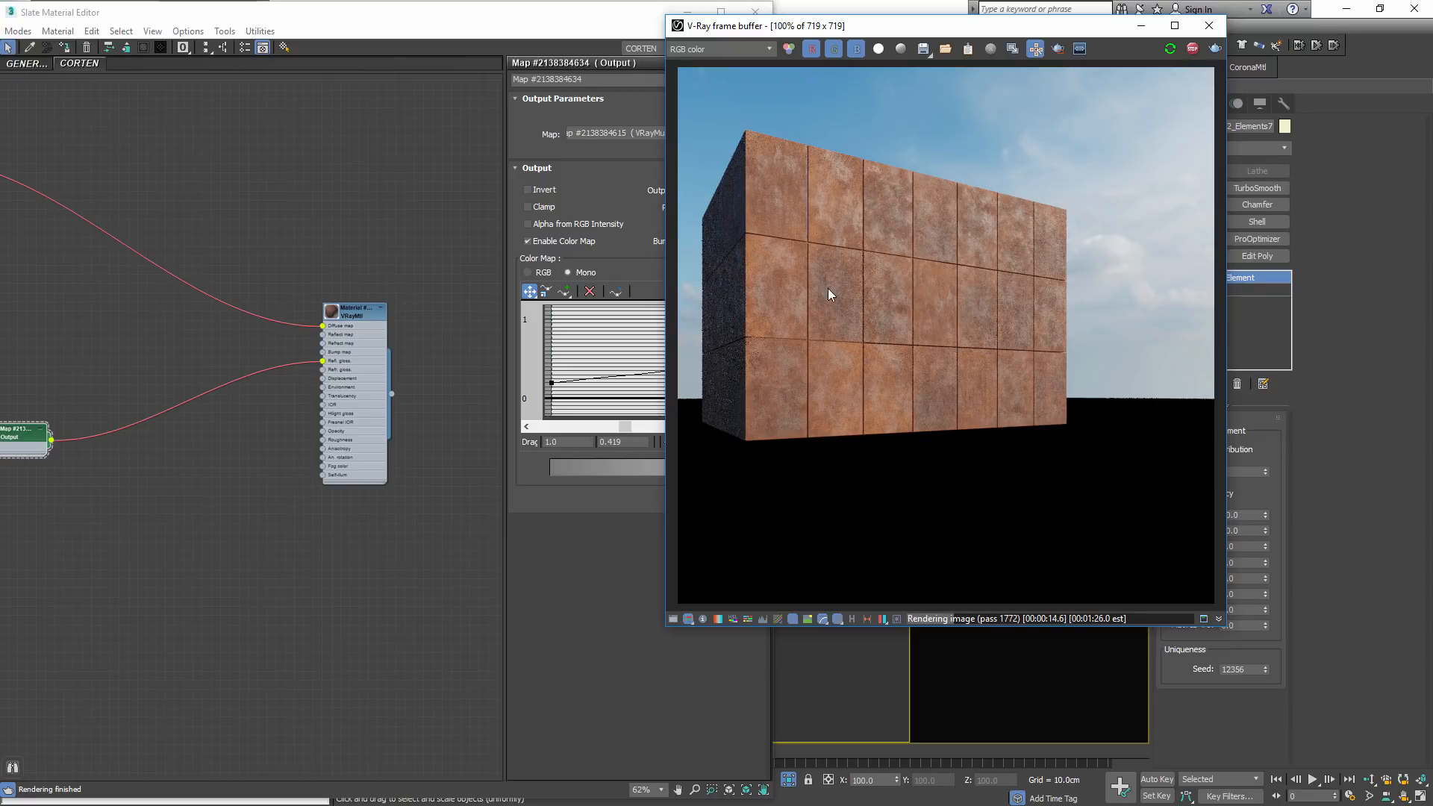
Try an IOR of 1.3 on the VRayMtl, set it to 1.4, and check the render
double_click(355, 315)
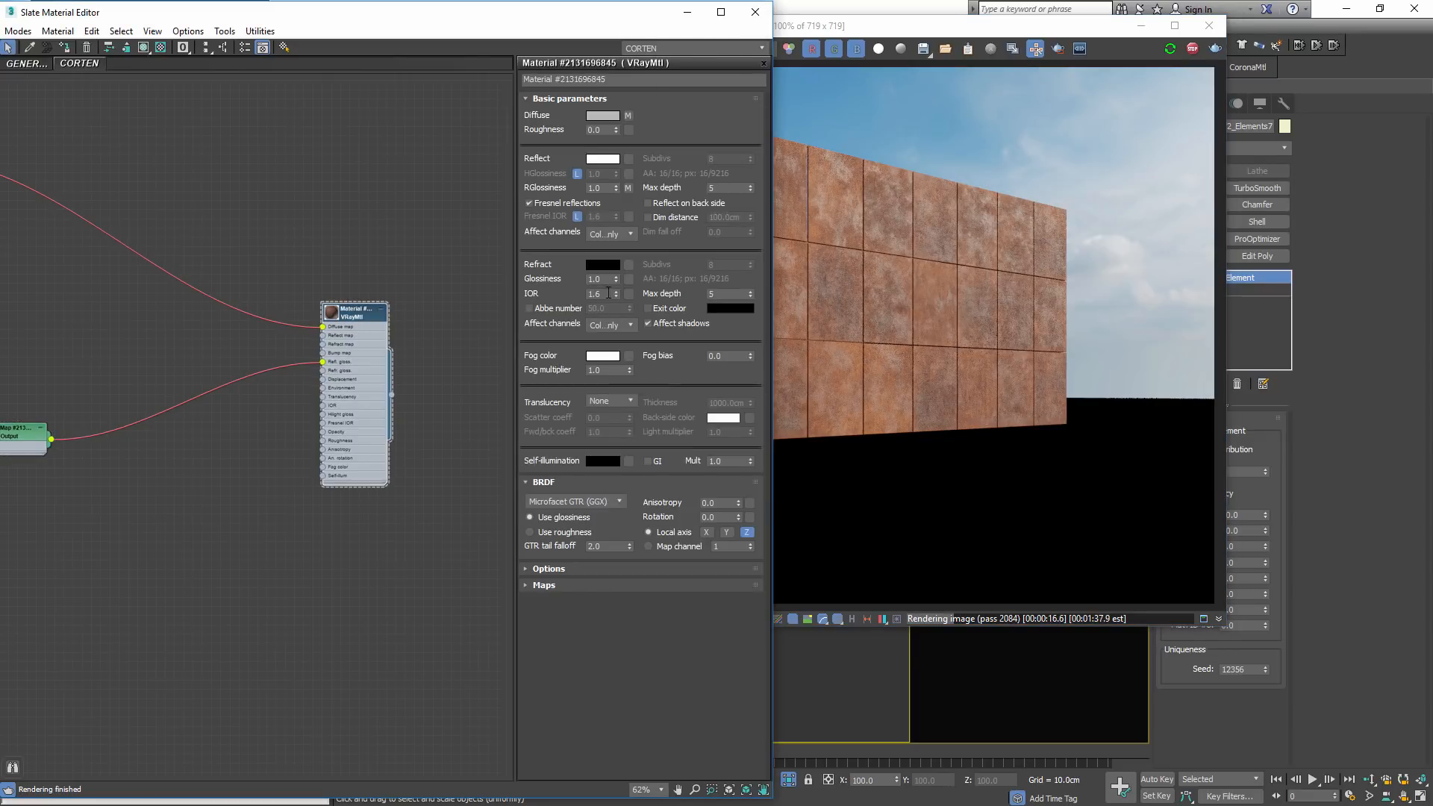
double_click(608, 292)
type("1.3")
key("Return")
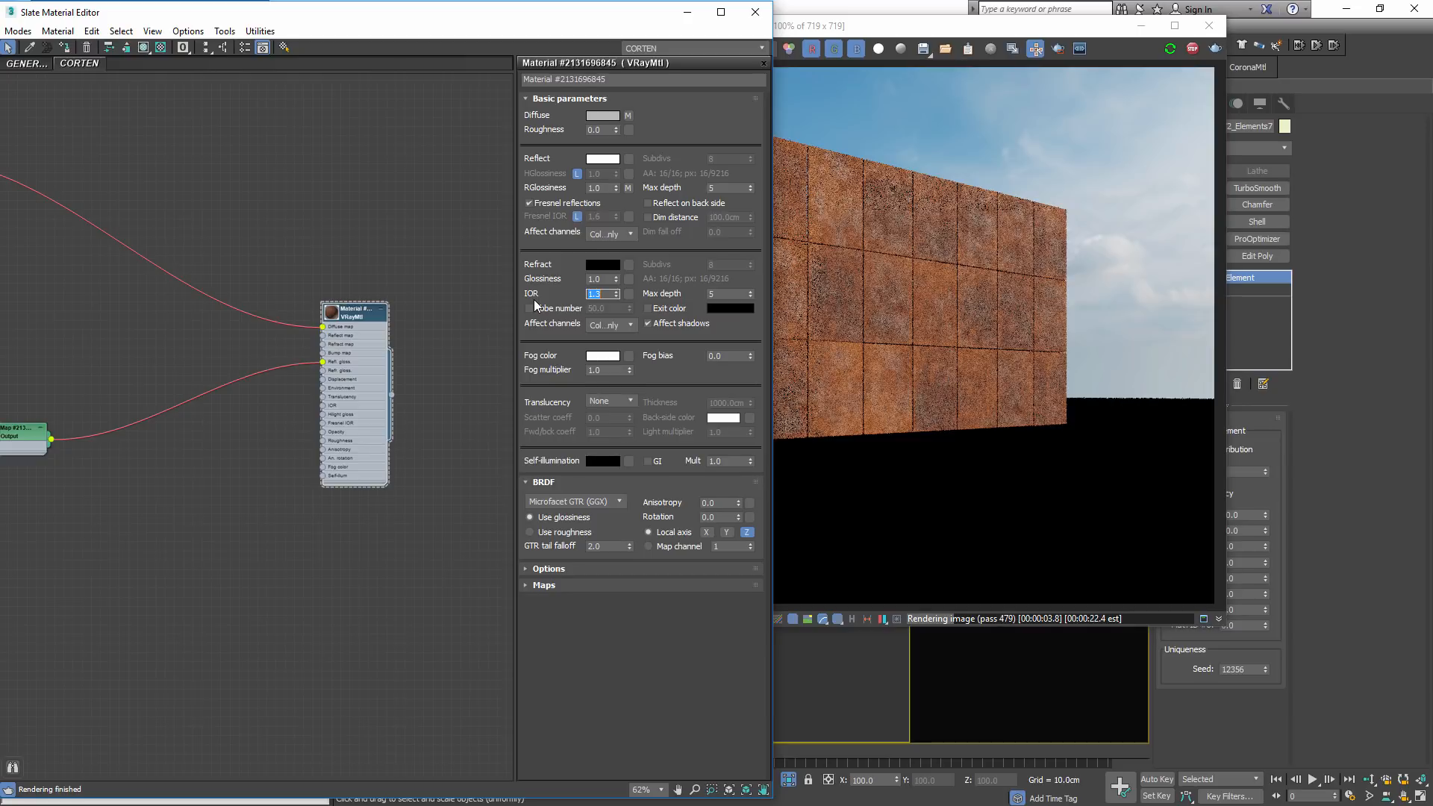
type("4")
key("Return")
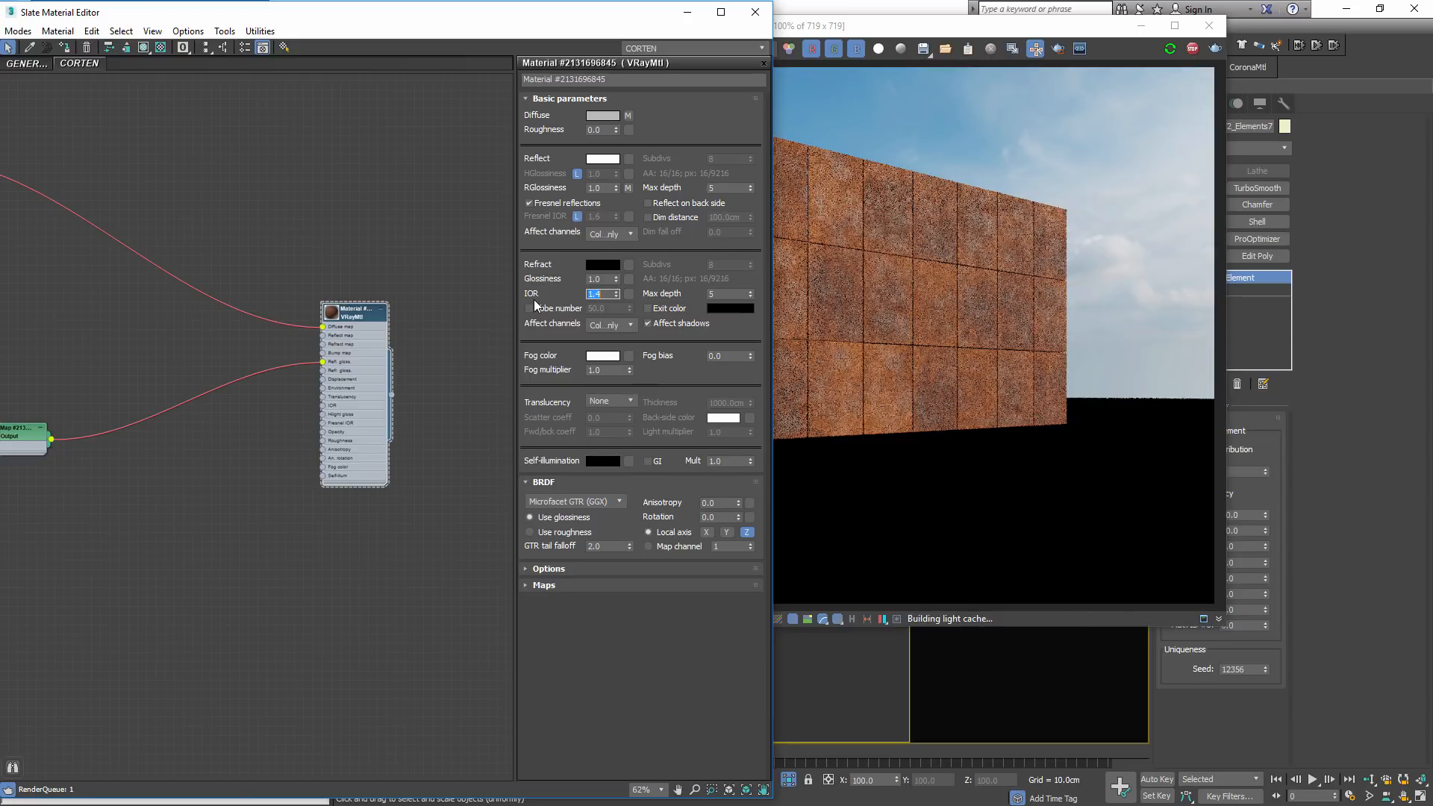
left_click(918, 340)
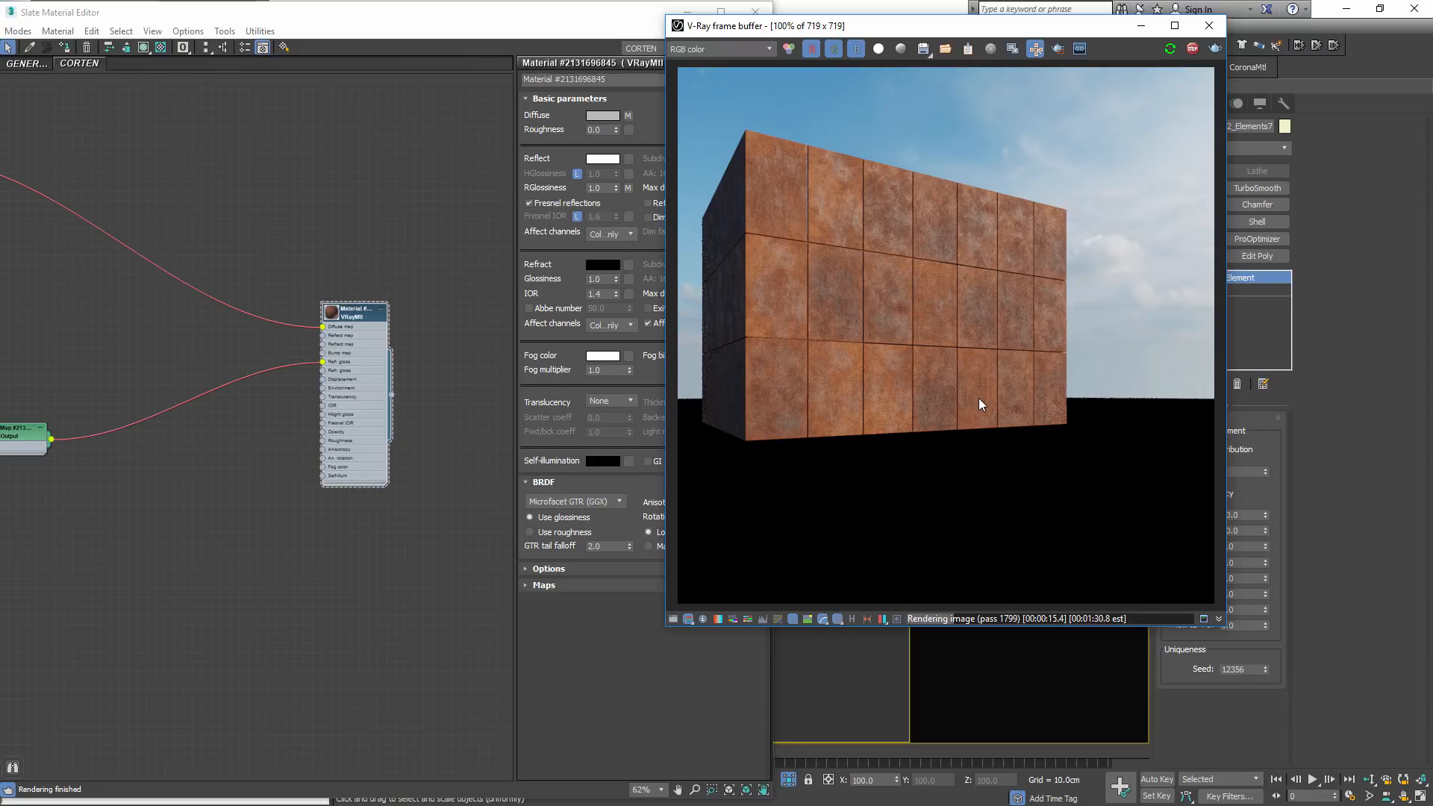
Adjust the glossiness Output map's curve to about 0.38 at the end point and 0.23 at the start point
left_click(431, 433)
double_click(142, 436)
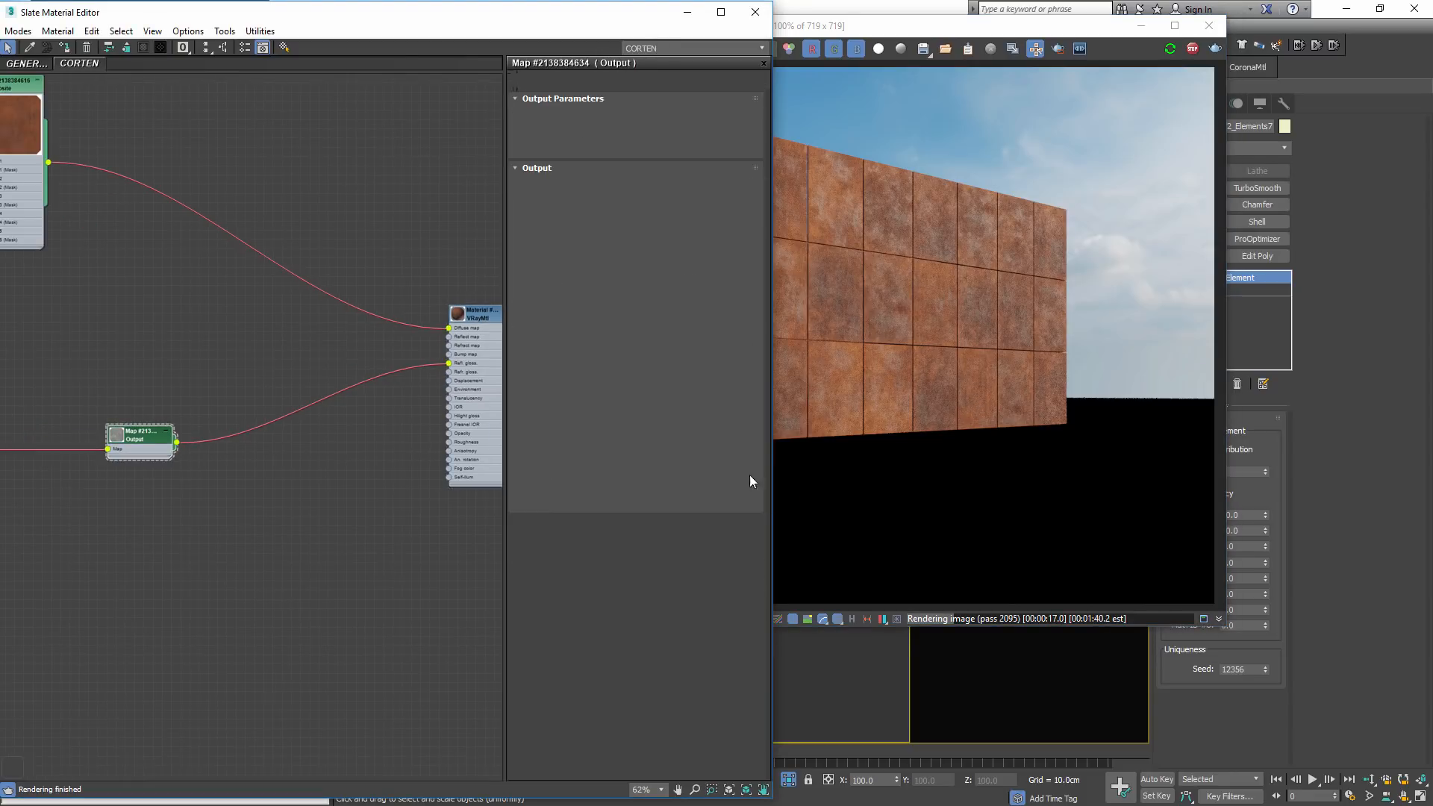
left_click_drag(725, 366, 726, 369)
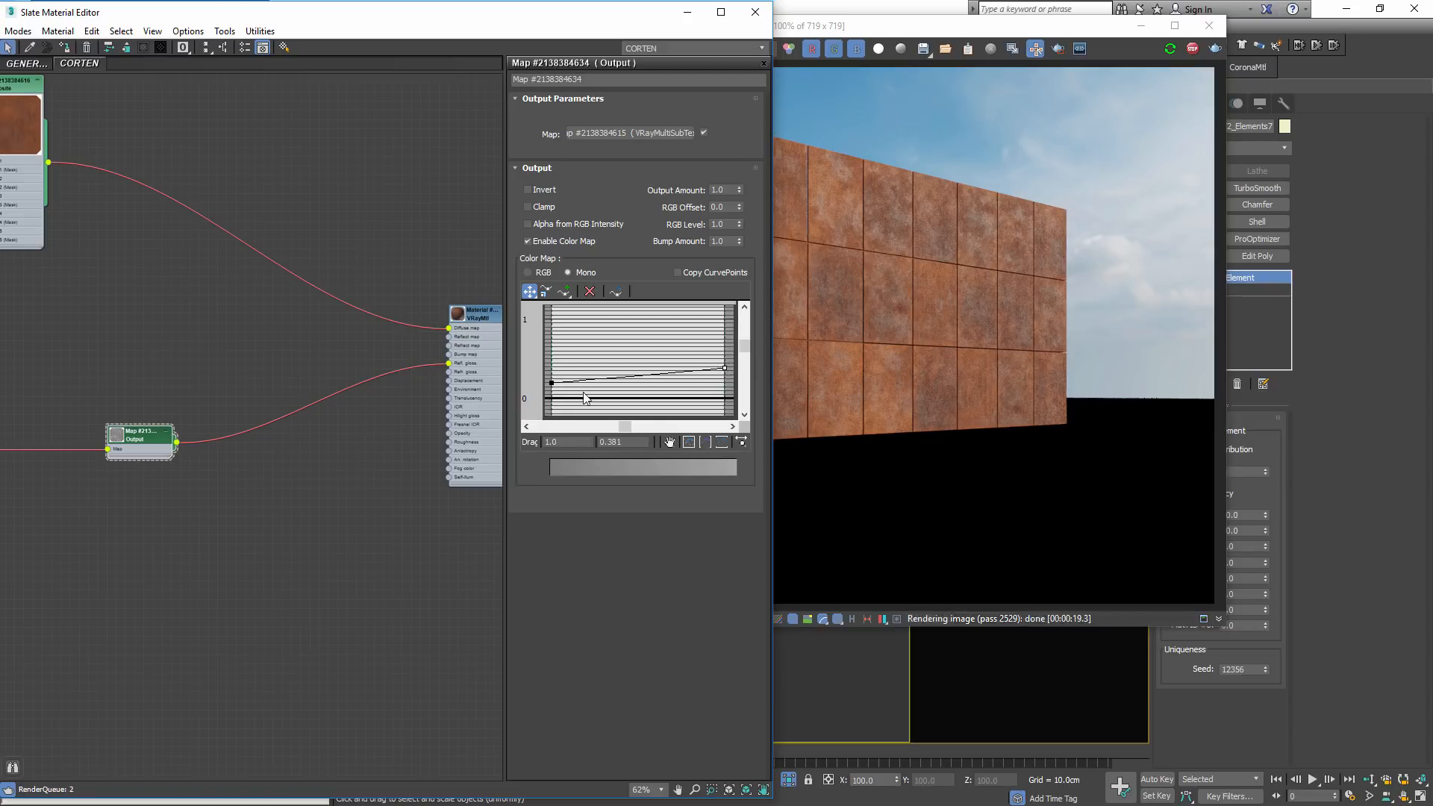
left_click_drag(549, 384, 548, 381)
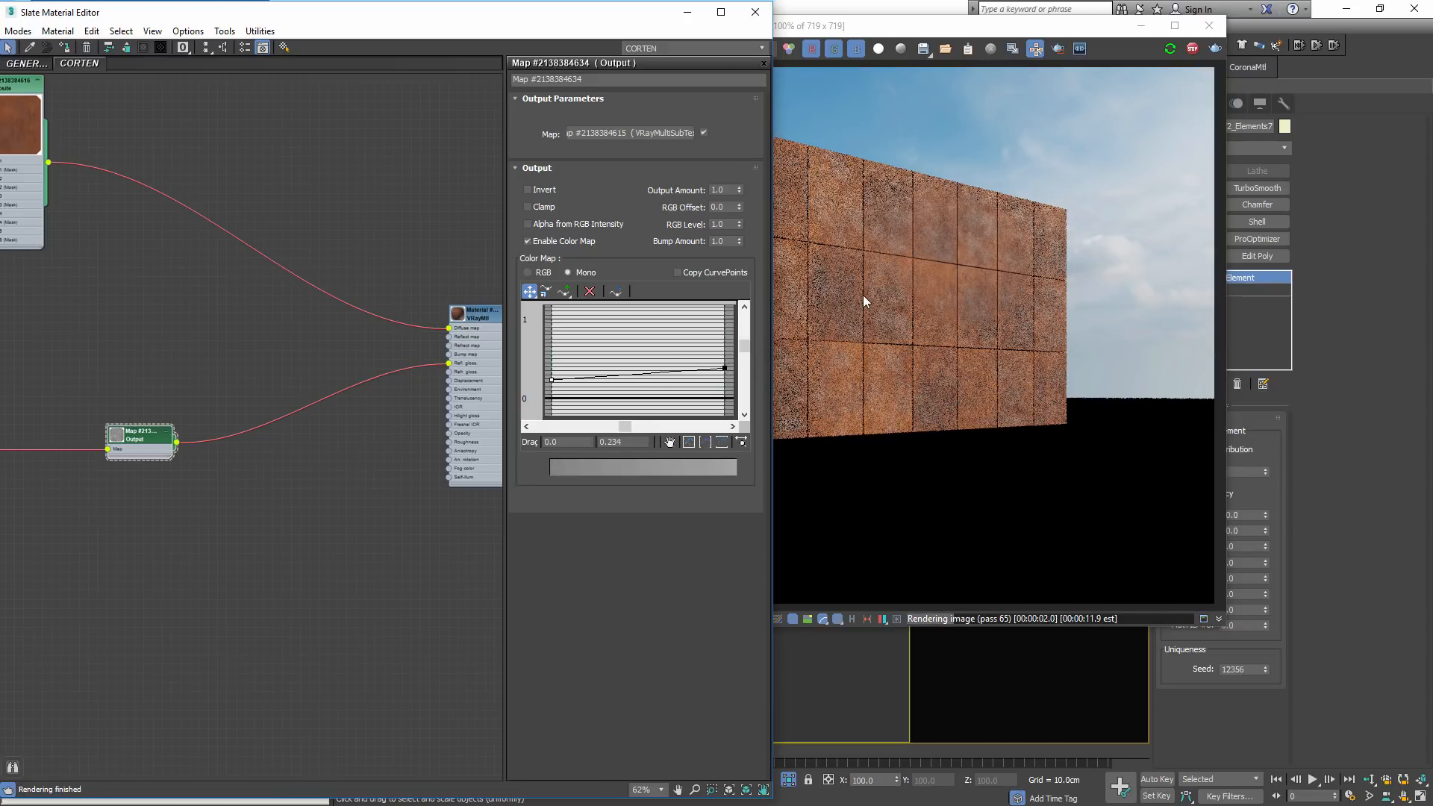
Try a black Reflect color on the VRayMtl and reset it to white
double_click(485, 313)
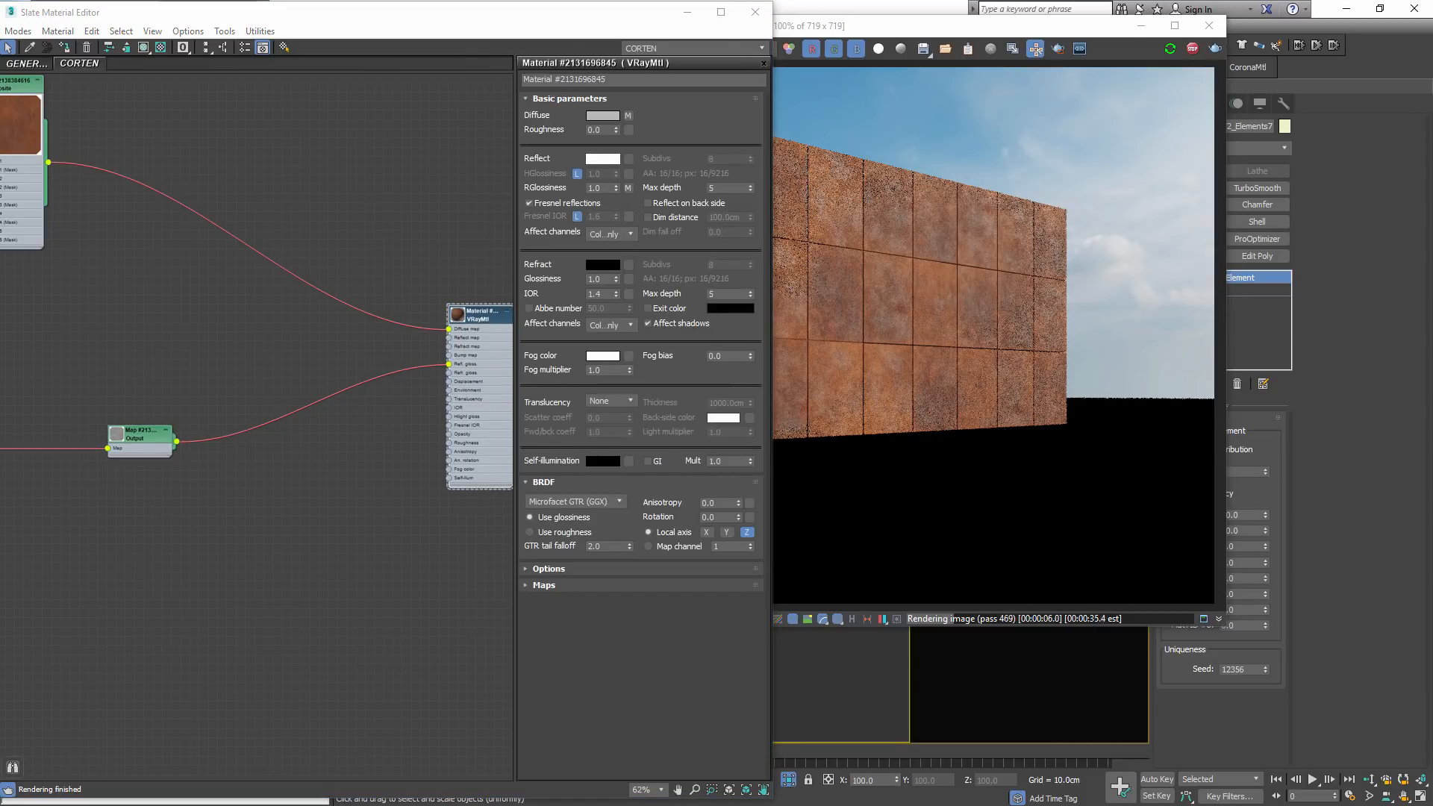
left_click(602, 159)
left_click_drag(286, 329, 287, 217)
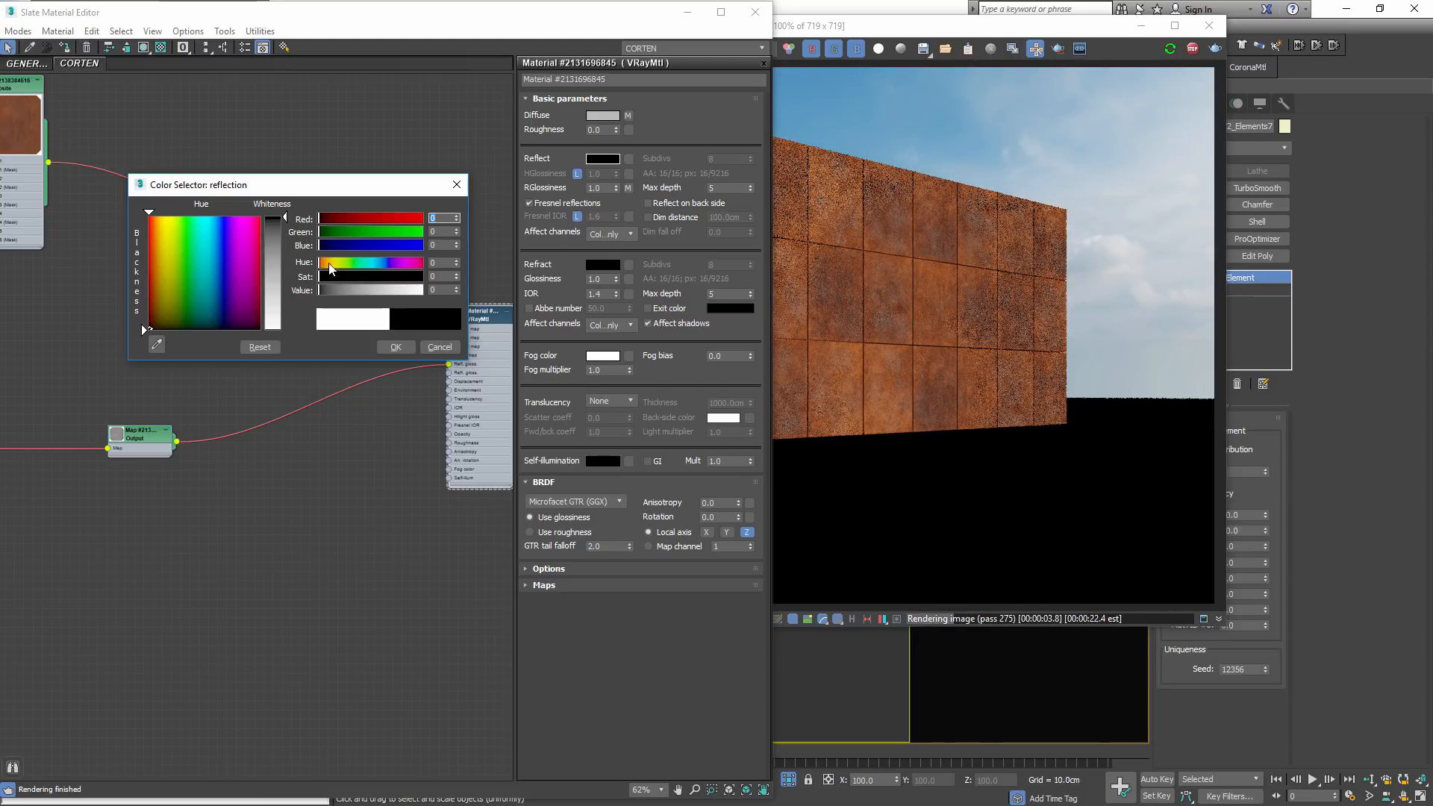
left_click(260, 347)
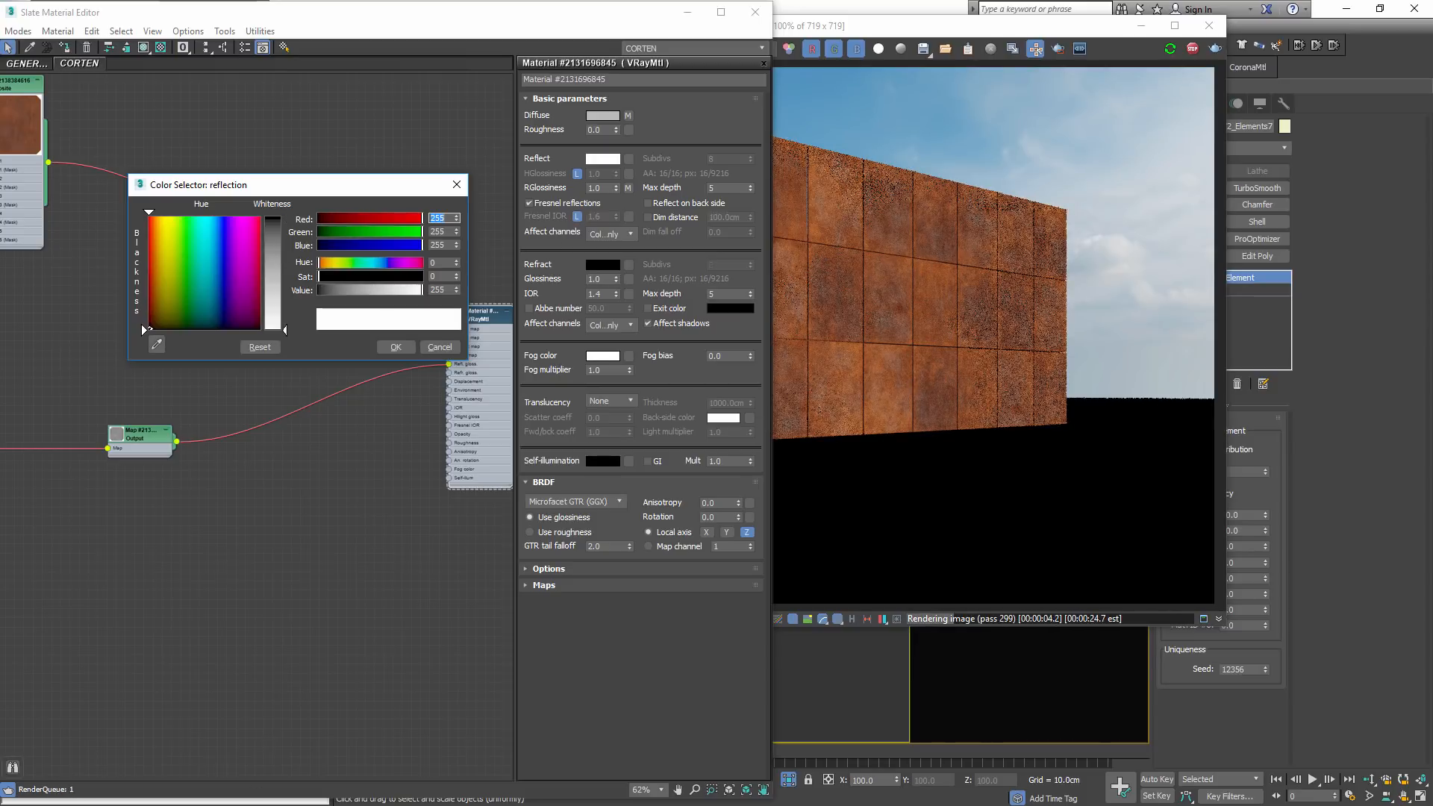
Show the frame buffer's color corrections, collapse the Curve and Exposure settings, and disable Exposure and LUT
left_click(838, 364)
left_click(673, 619)
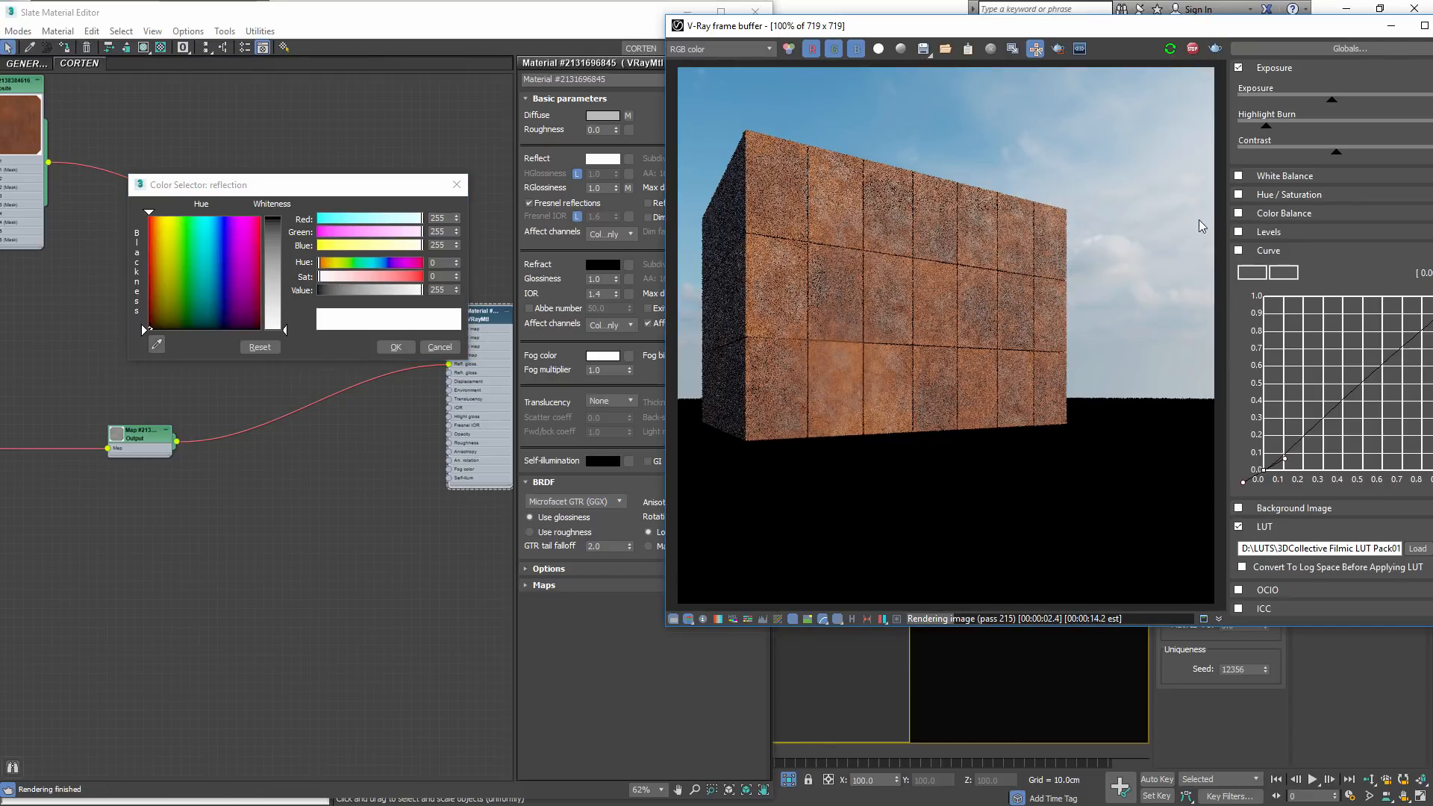
left_click_drag(1279, 29, 1114, 25)
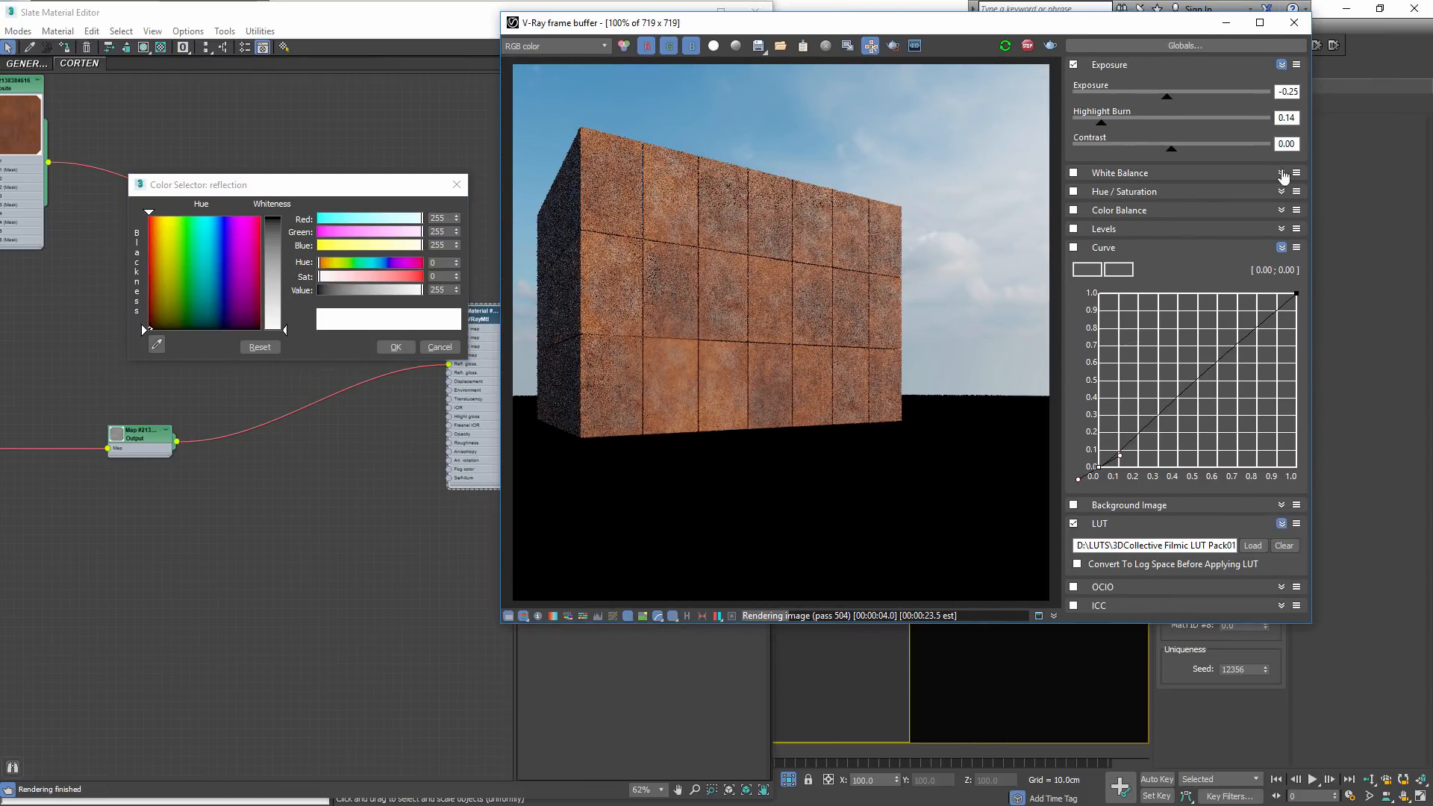
left_click(1281, 247)
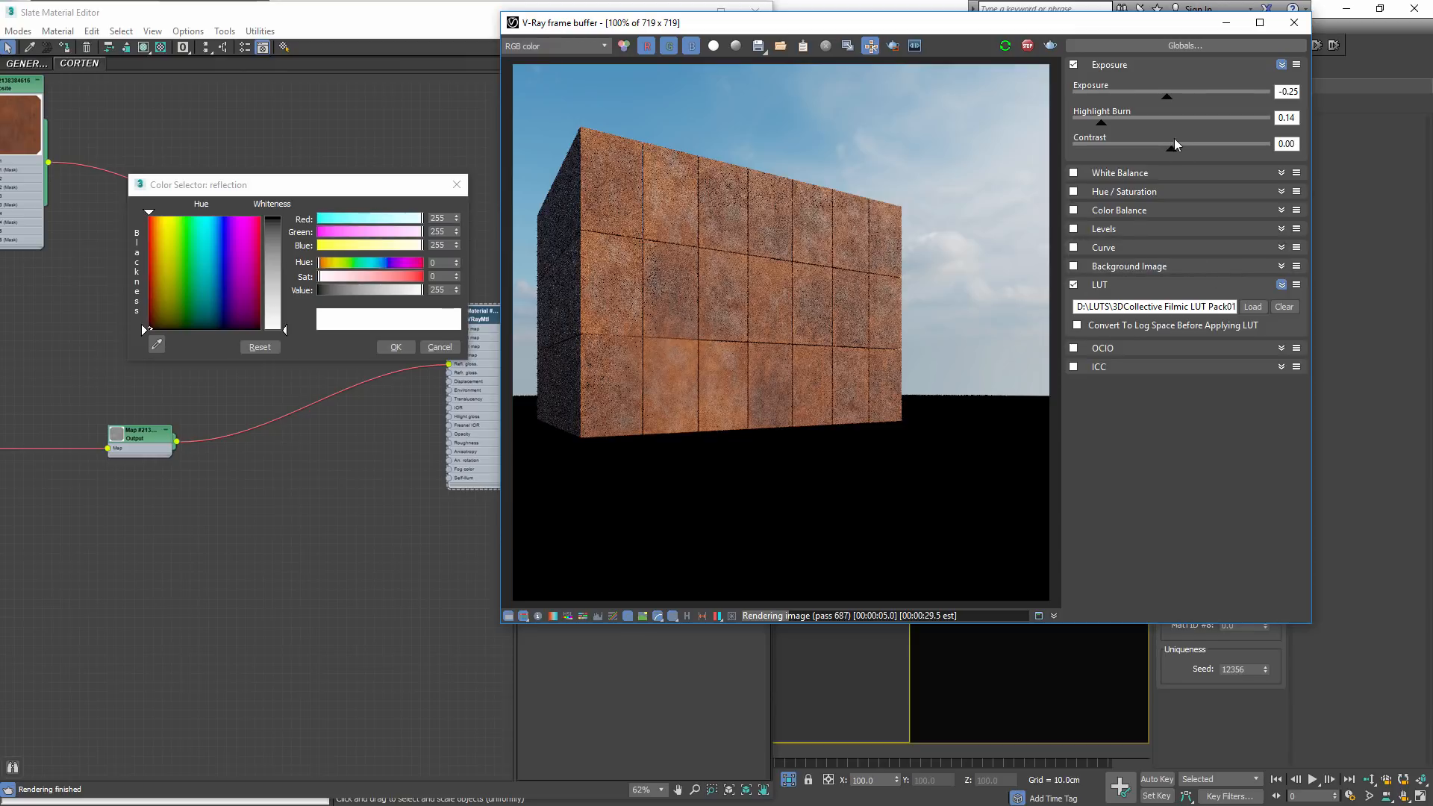
left_click(1282, 65)
left_click(1073, 65)
left_click(1073, 194)
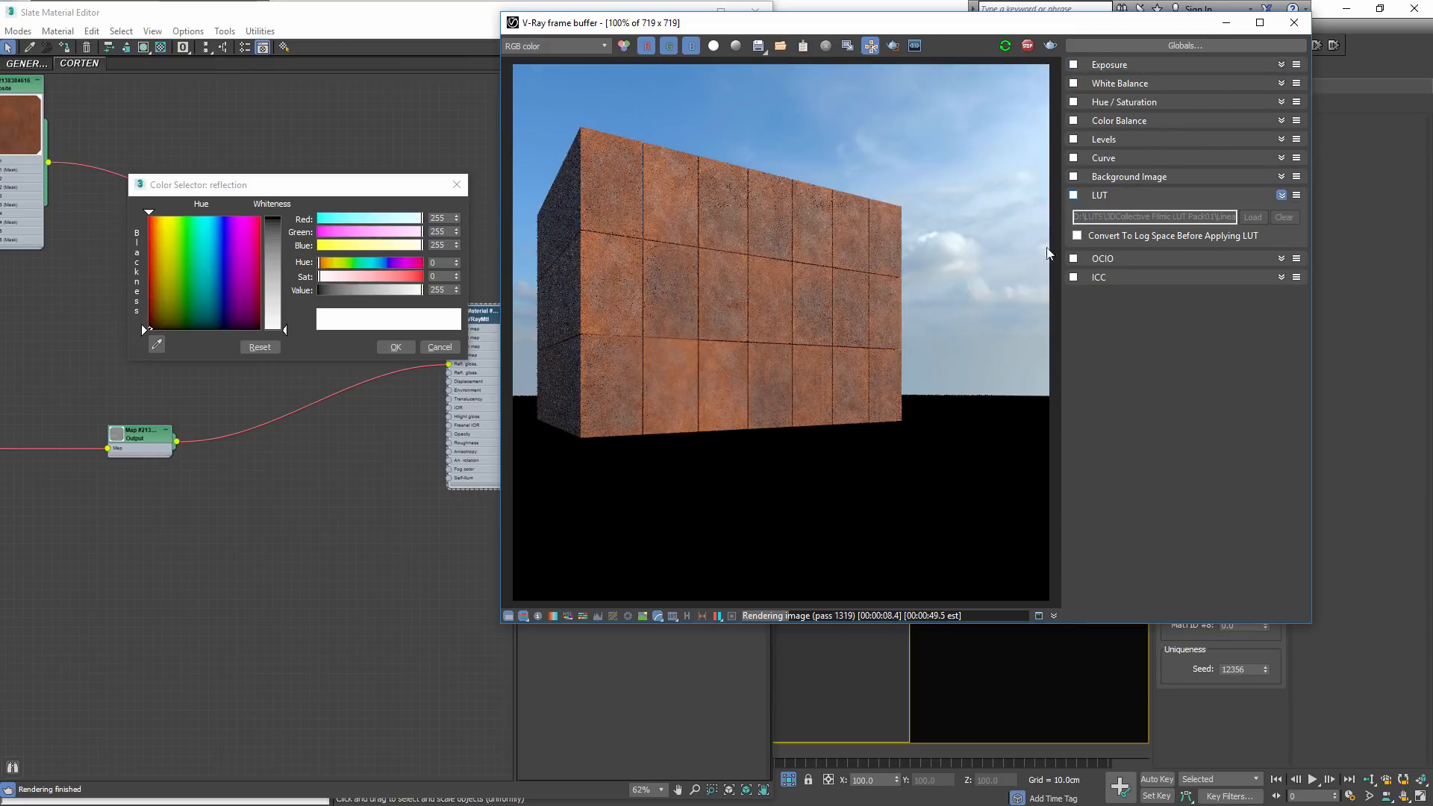
Re-enable the LUT and Exposure corrections and examine the rendered panels up close
scroll(713, 273, "up", 1)
scroll(875, 310, "down", 1)
left_click(1073, 195)
left_click(1073, 65)
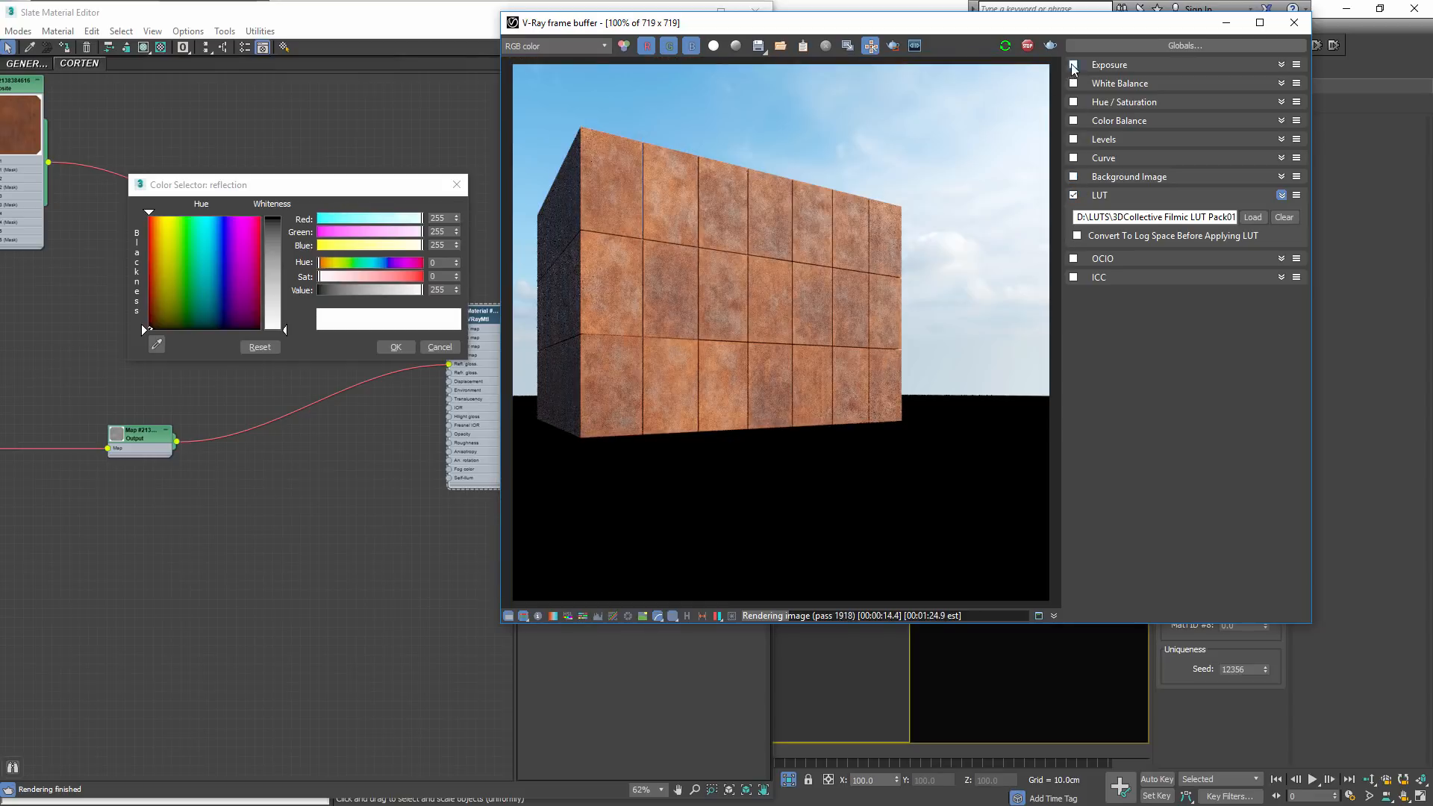
scroll(738, 254, "up", 1)
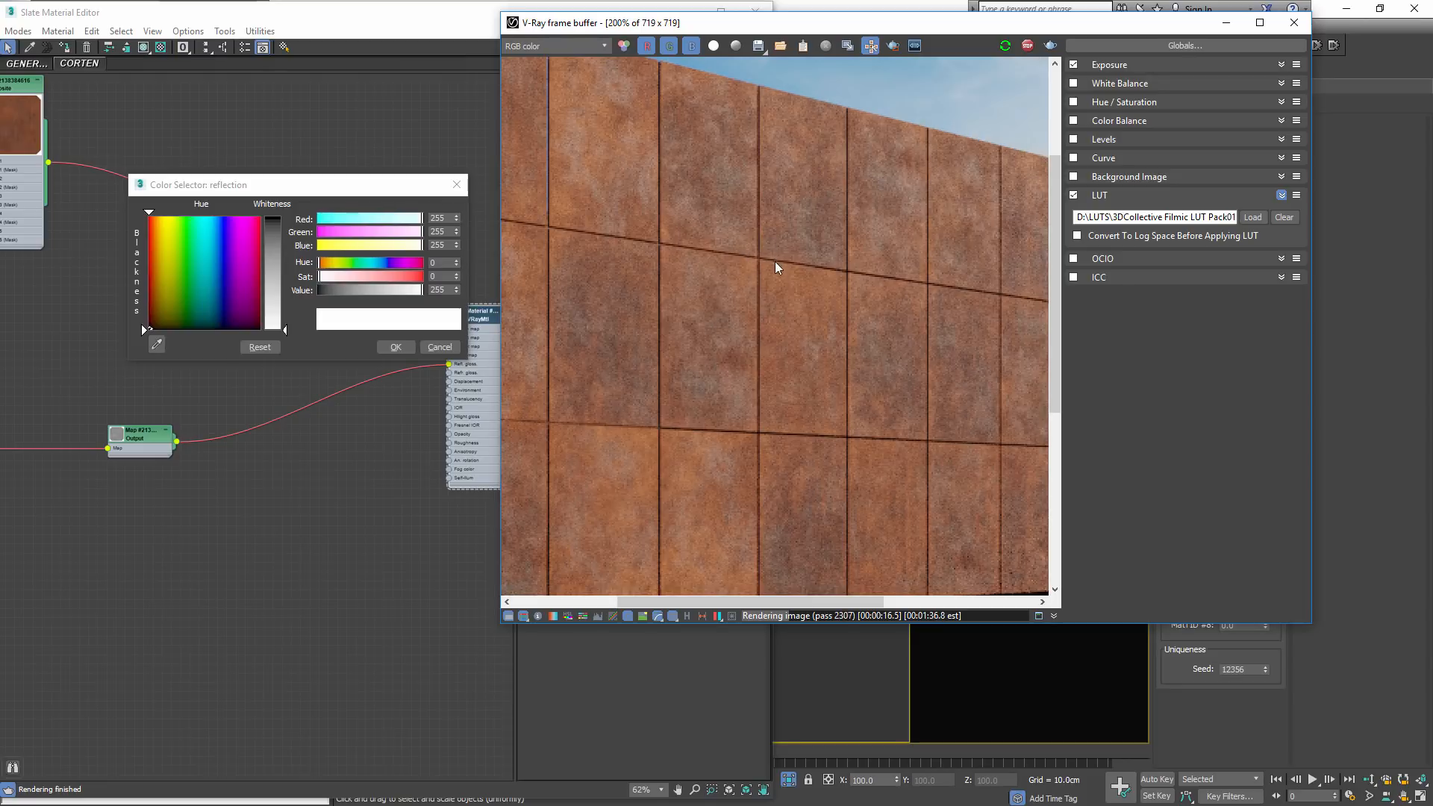
scroll(776, 262, "down", 1)
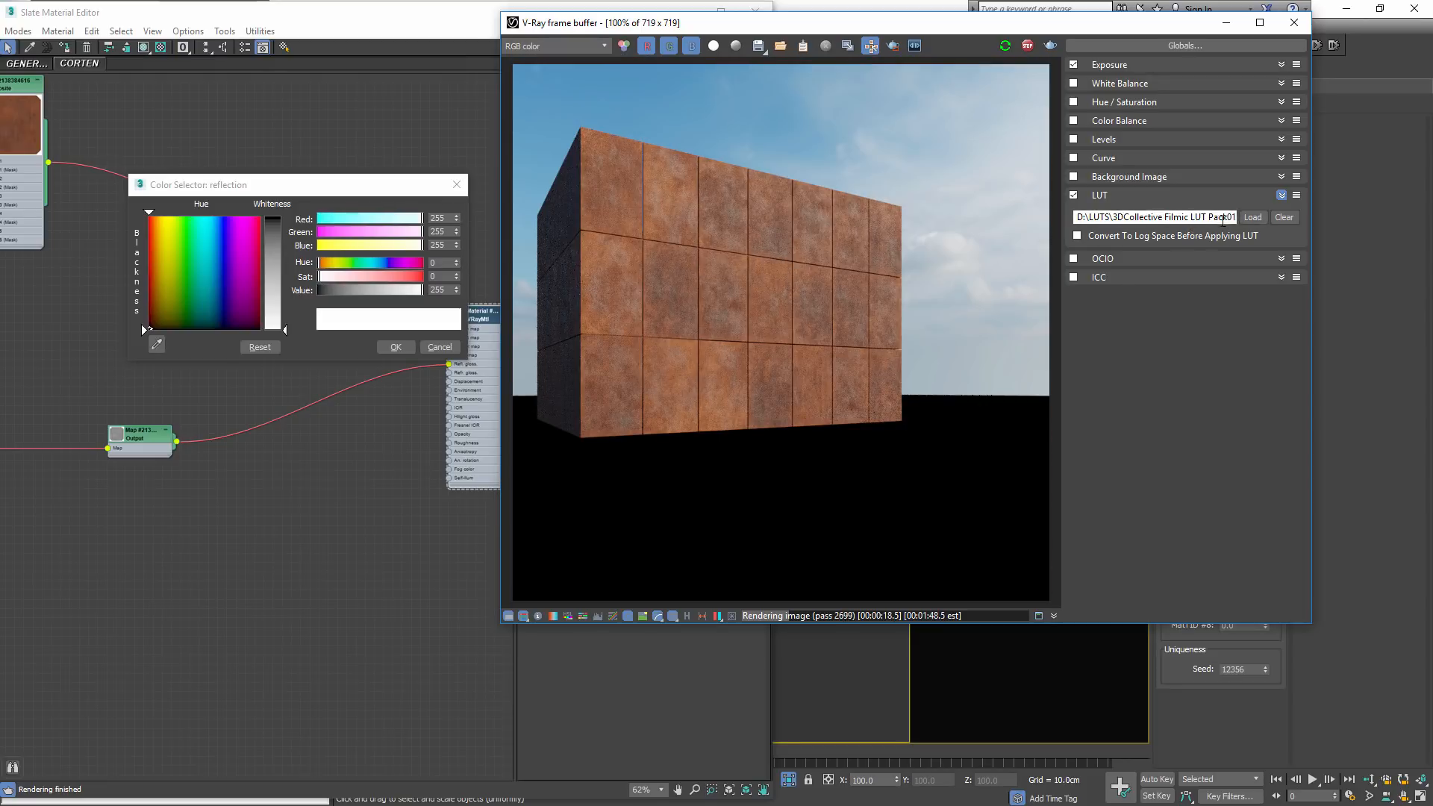
Load a LUT from the 3DCollective Filmic LUT Pack01 for the render and hide the color corrections
left_click_drag(1222, 217, 1321, 235)
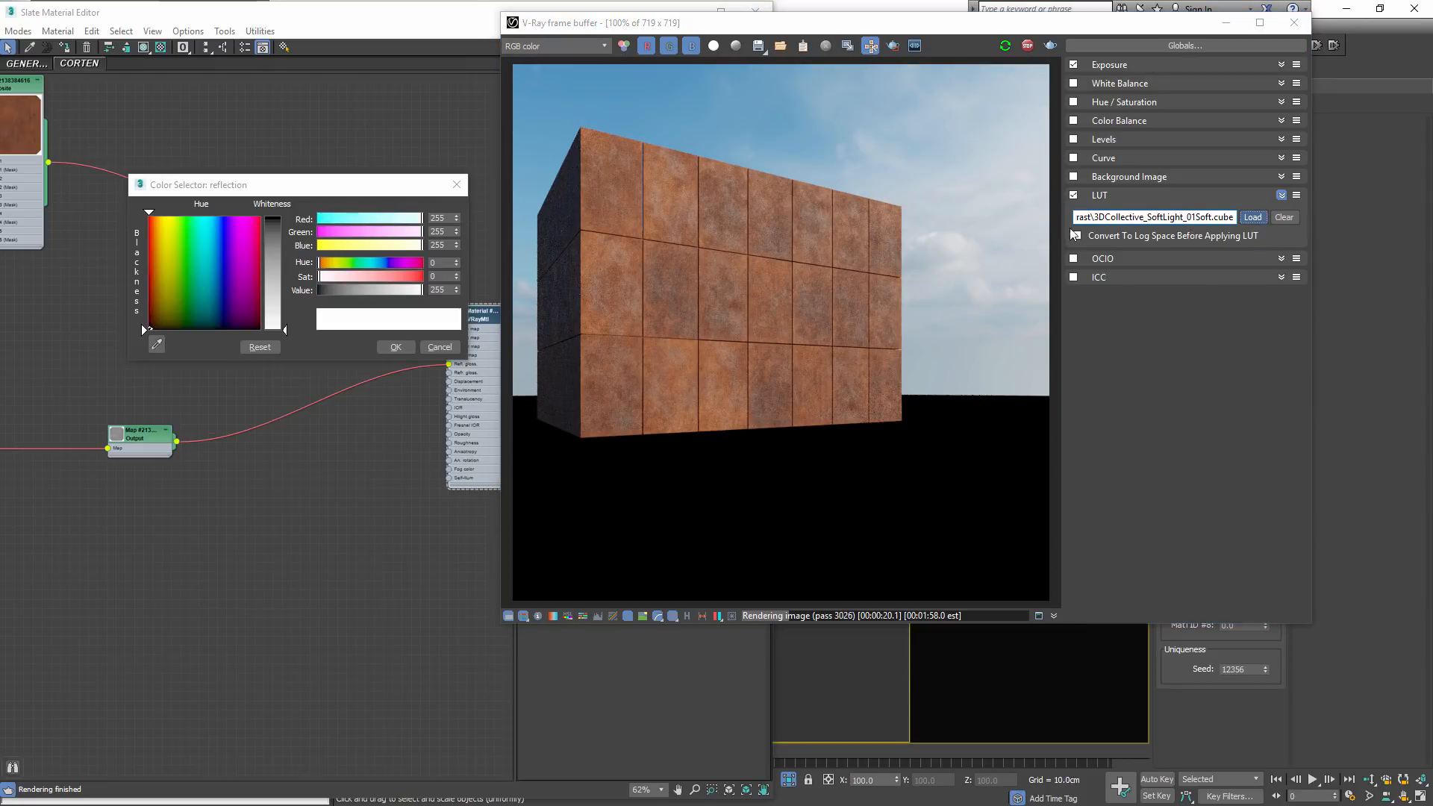
left_click(1252, 218)
double_click(273, 198)
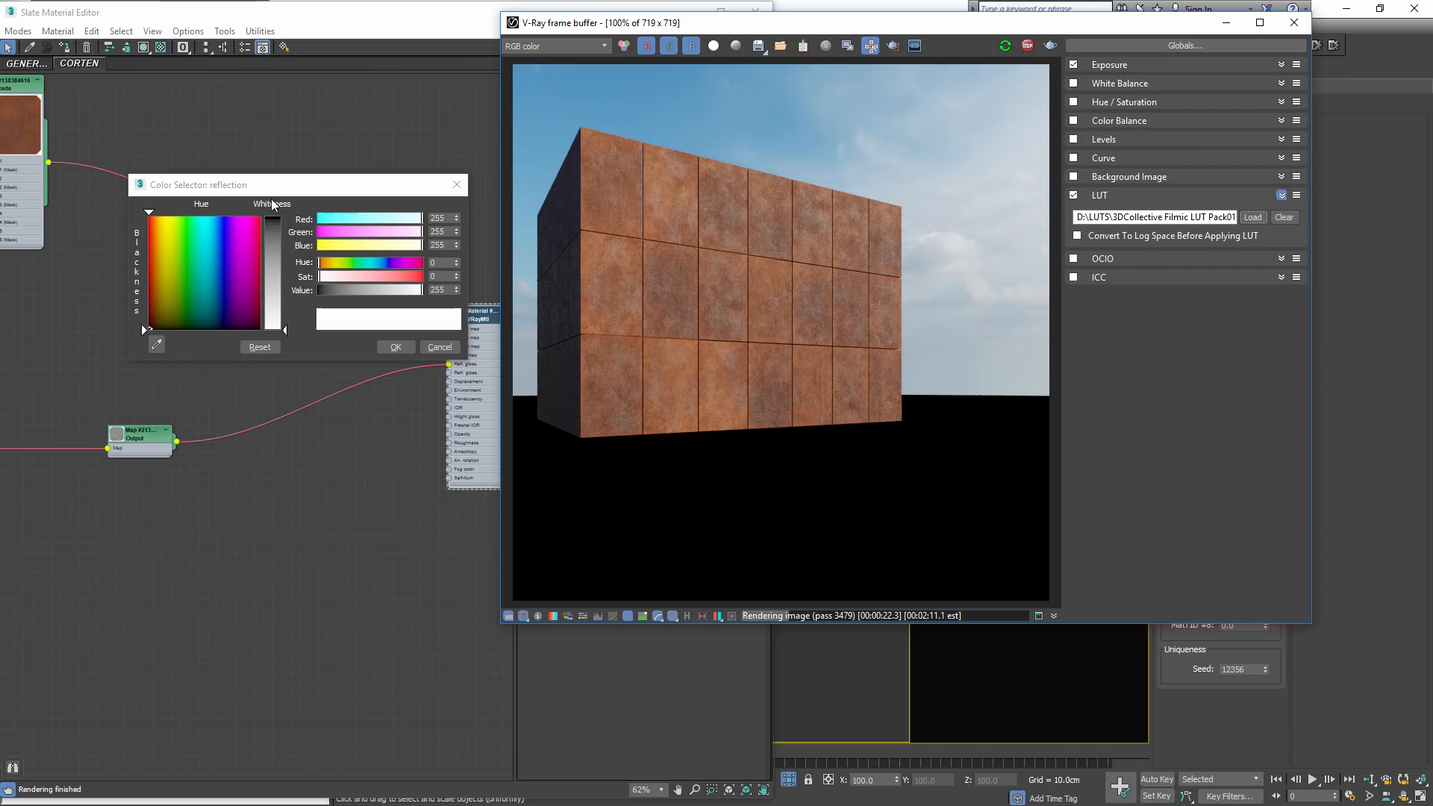
scroll(763, 302, "up", 1)
scroll(762, 302, "down", 1)
left_click(510, 616)
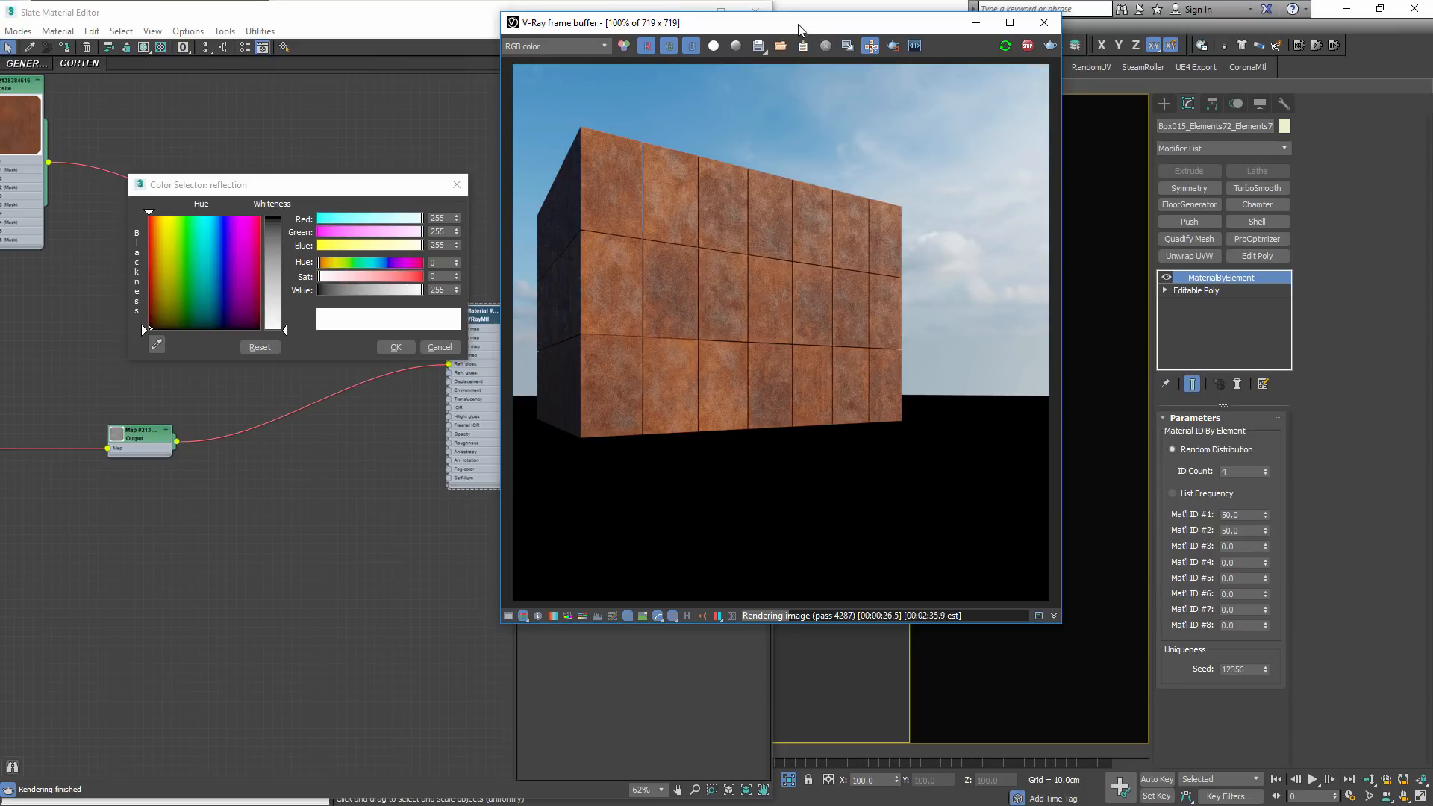
Accept the white Reflect color and close the Slate Material Editor and the V-Ray frame buffer
left_click_drag(798, 29, 1117, 52)
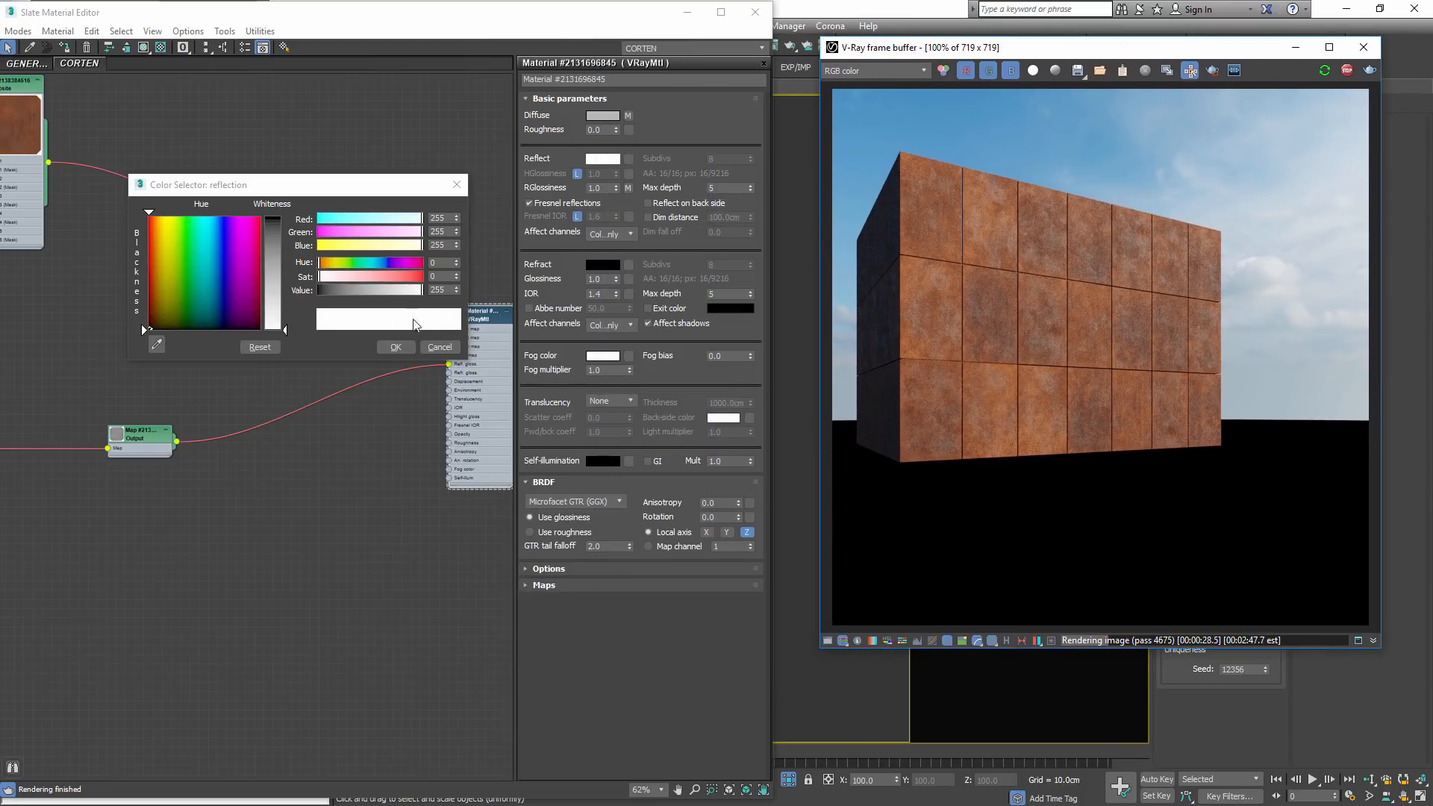
left_click(396, 347)
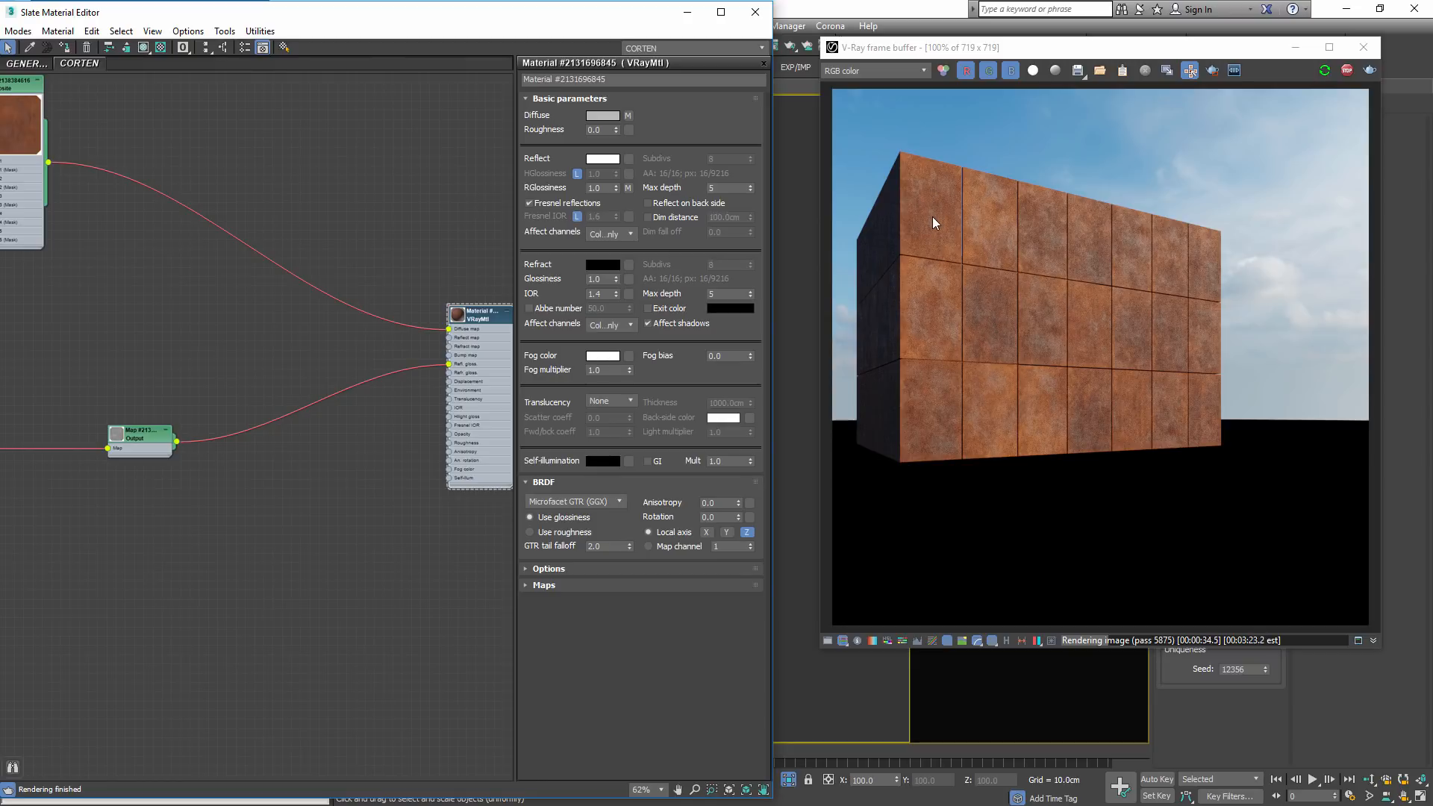
left_click(755, 12)
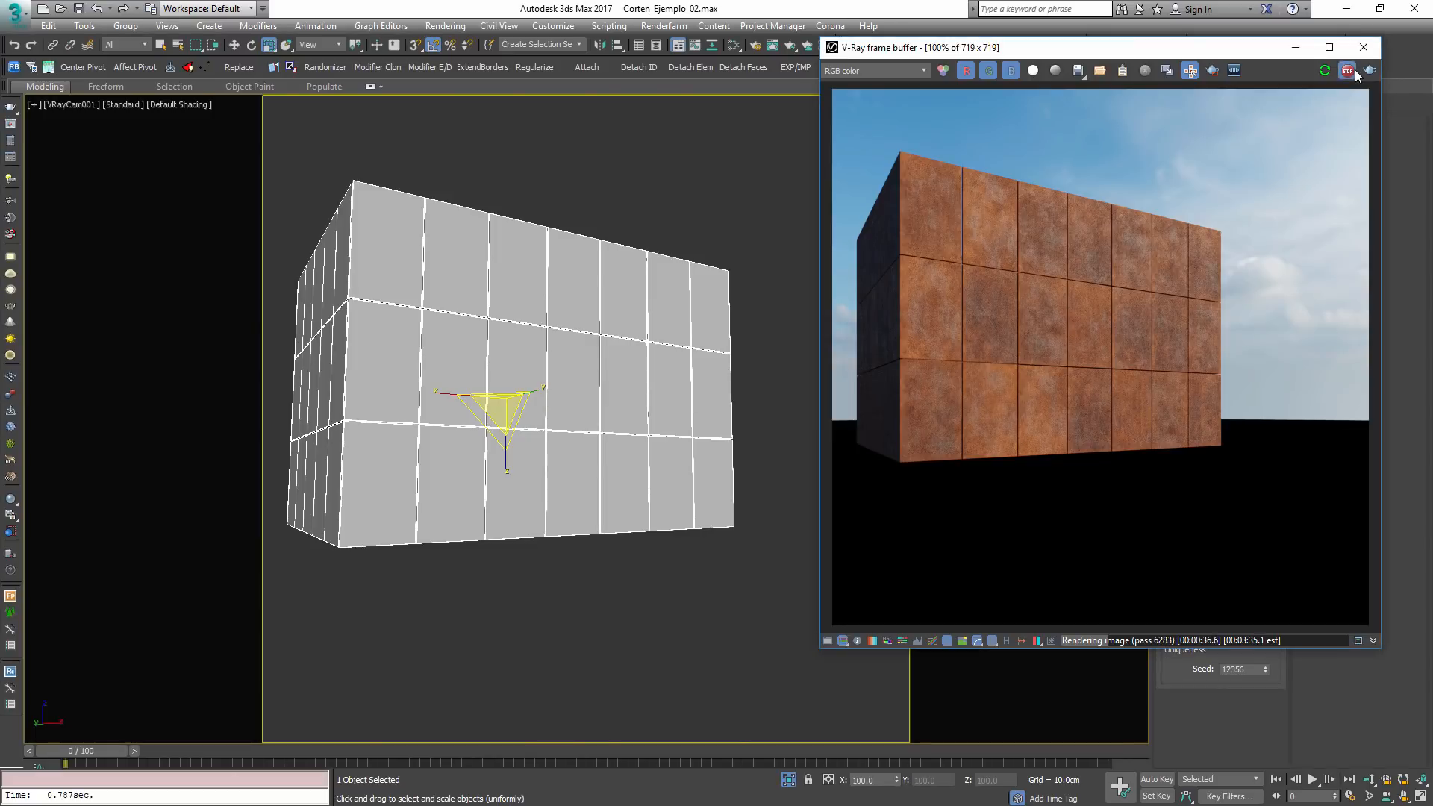
left_click(1364, 47)
Add a UVW Map modifier with Box mapping to the panel object
left_click(1239, 148)
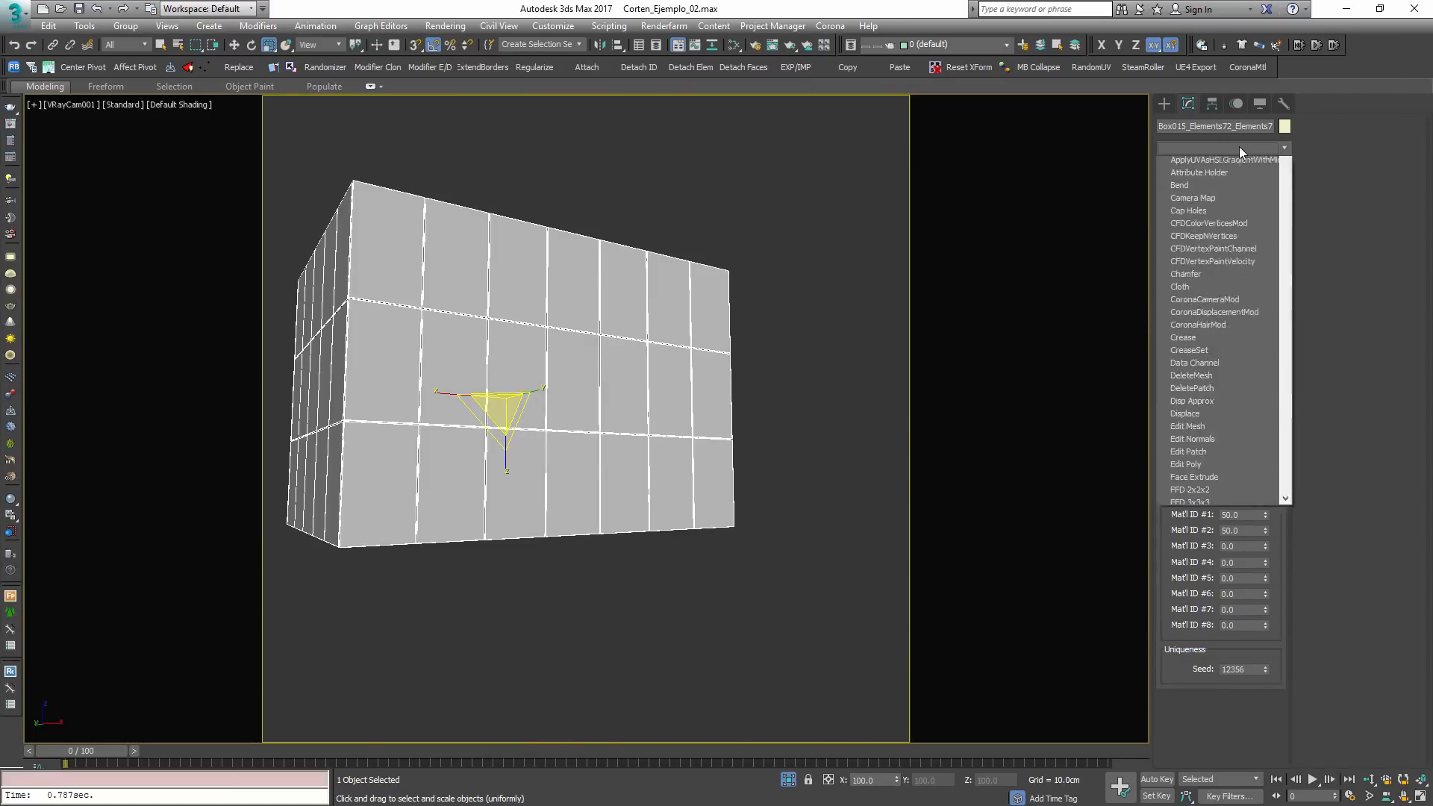
key("u")
key("v")
key("Return")
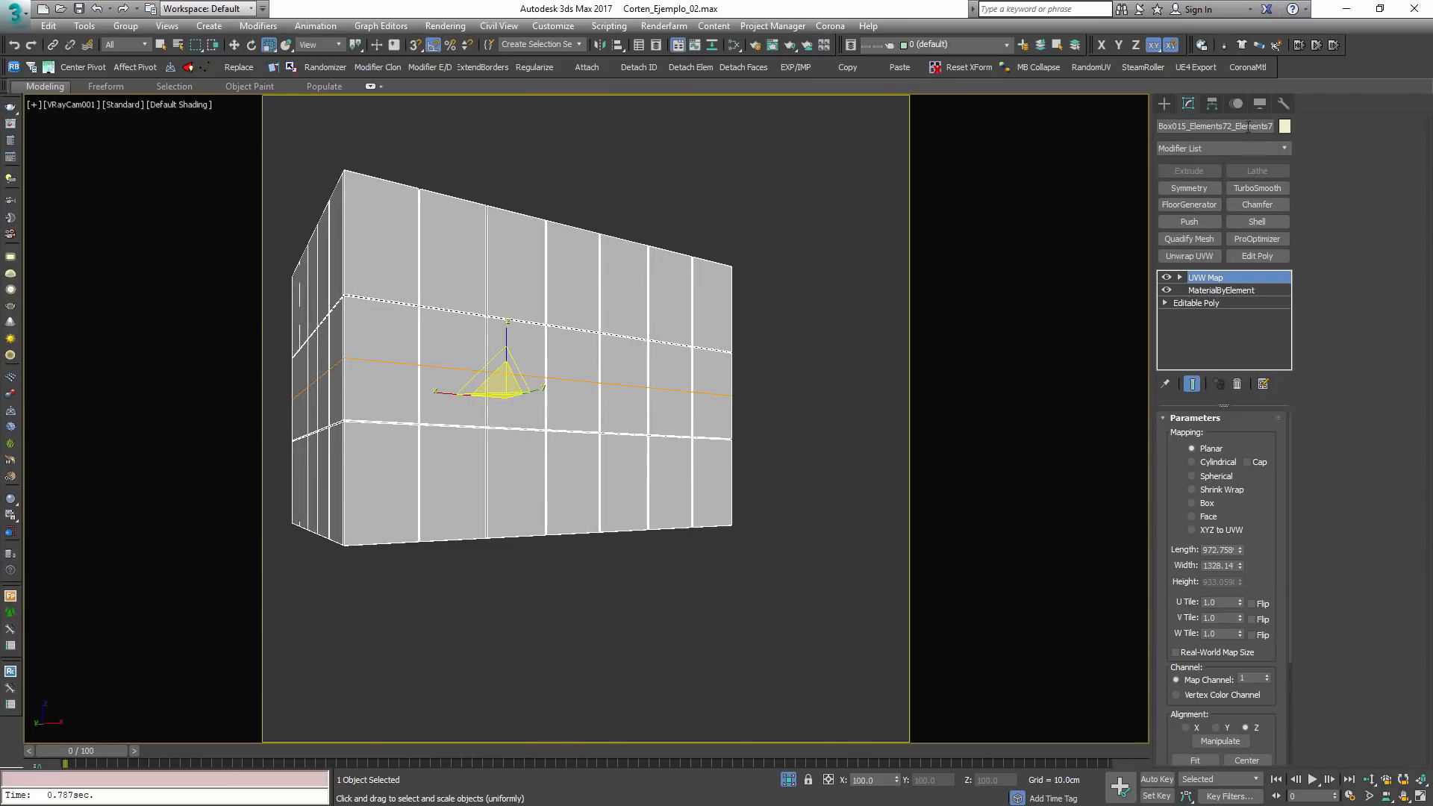
left_click(1191, 503)
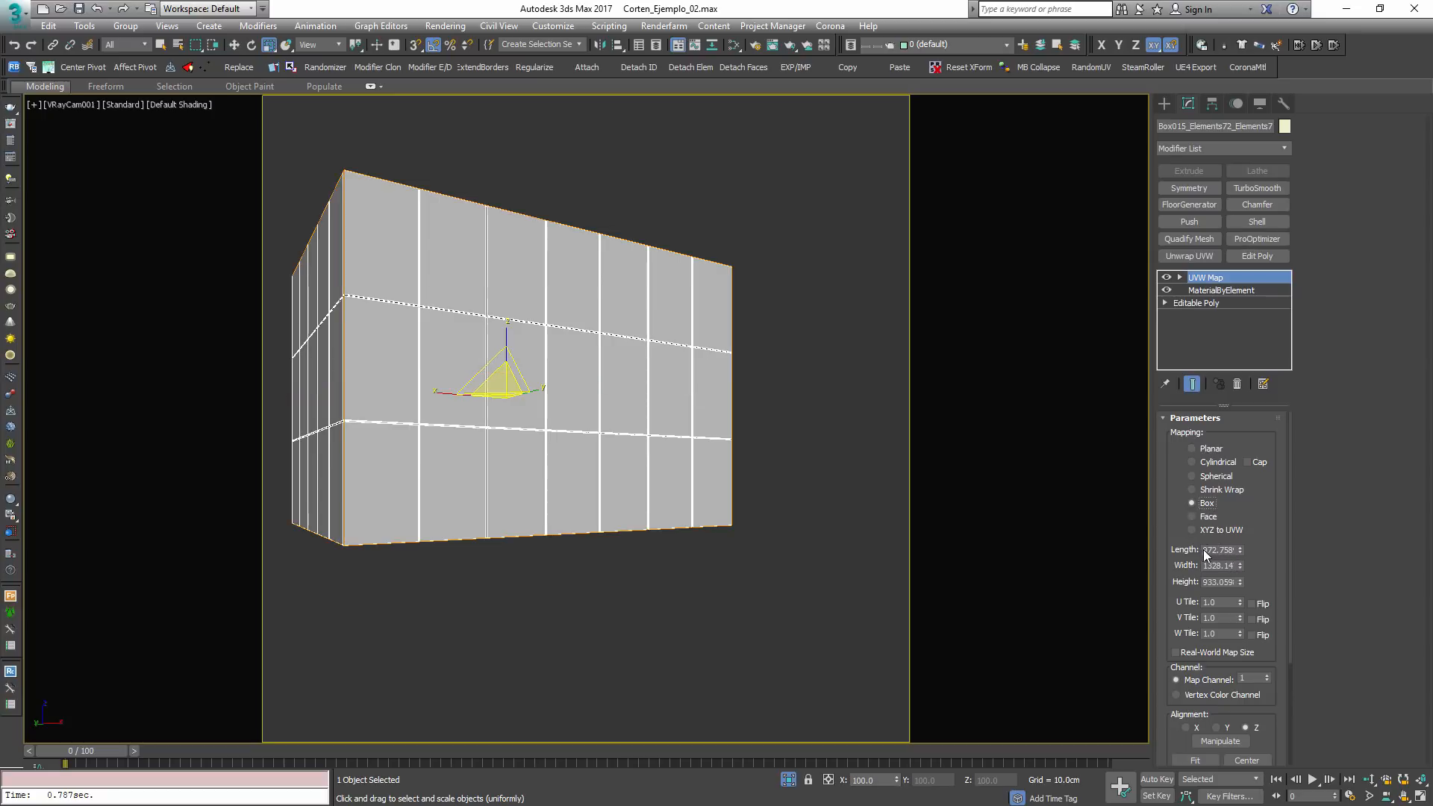
Set the UVW Map's length, width and height to 900 cm each
left_click(1220, 550)
type("300.0cm")
key("Tab")
type("910")
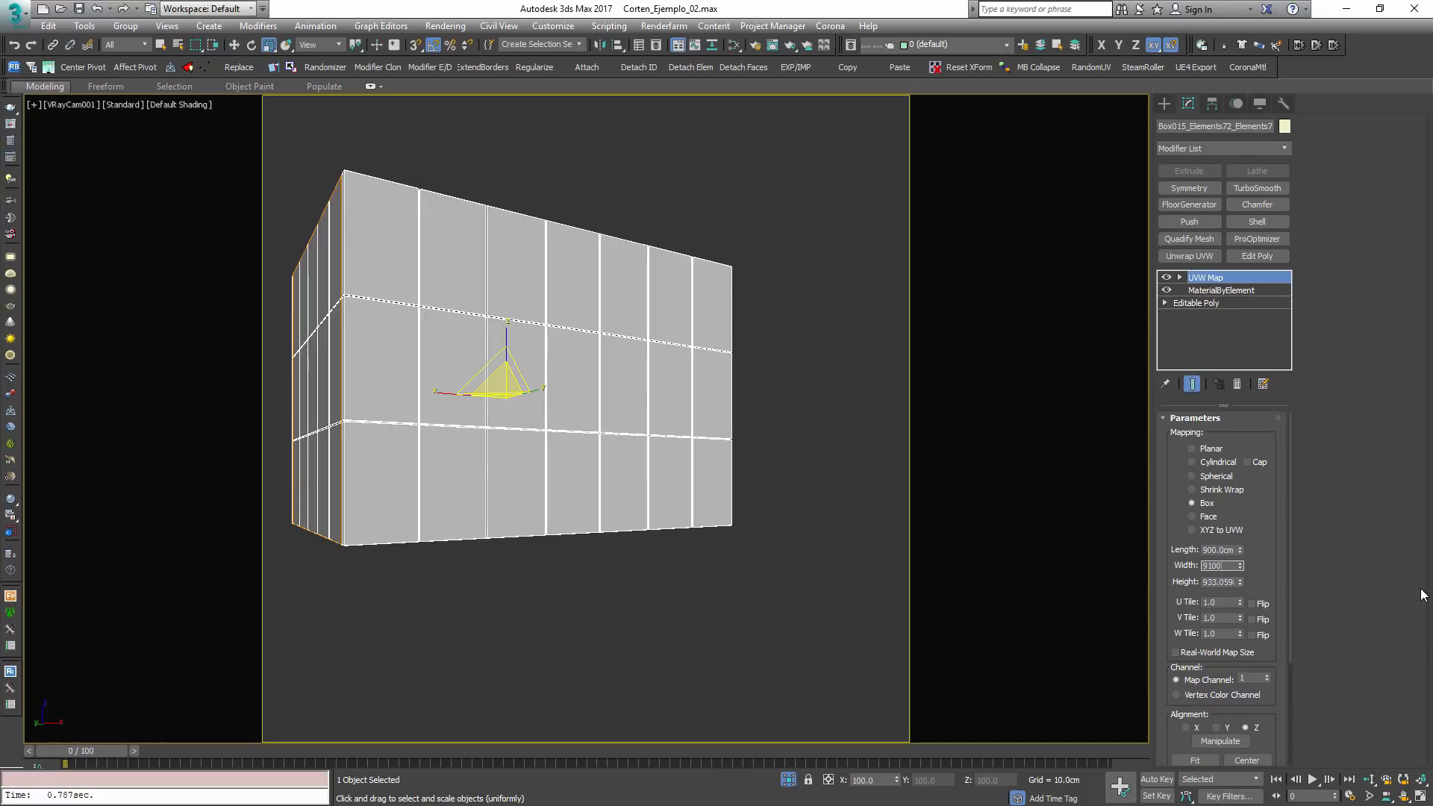
key("Tab")
type("900")
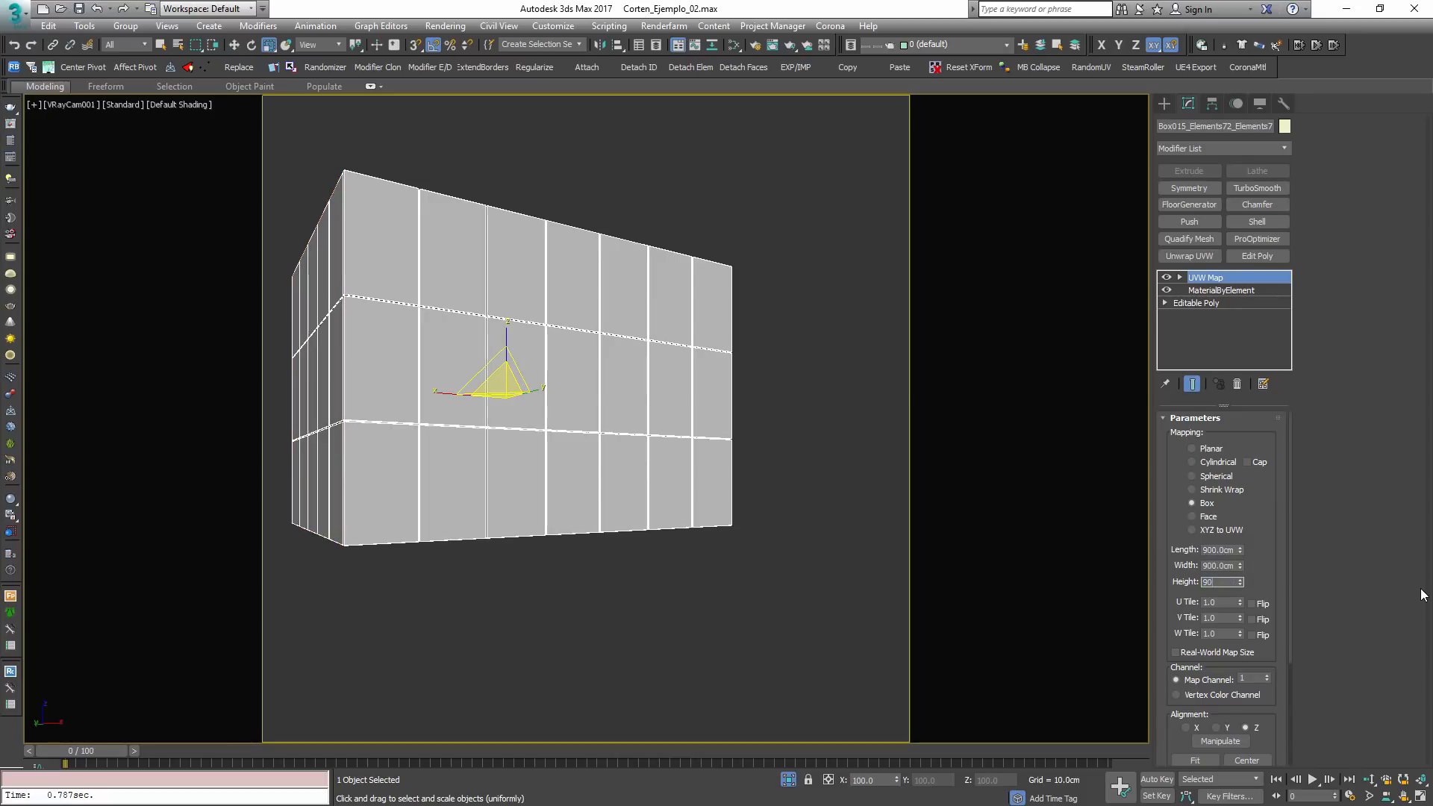
key("Return")
Set the UVW Map's map channel to 4, checking its gizmo in wireframe, and reopen the Slate Material Editor
scroll(1271, 498, "down", 4)
double_click(1238, 528)
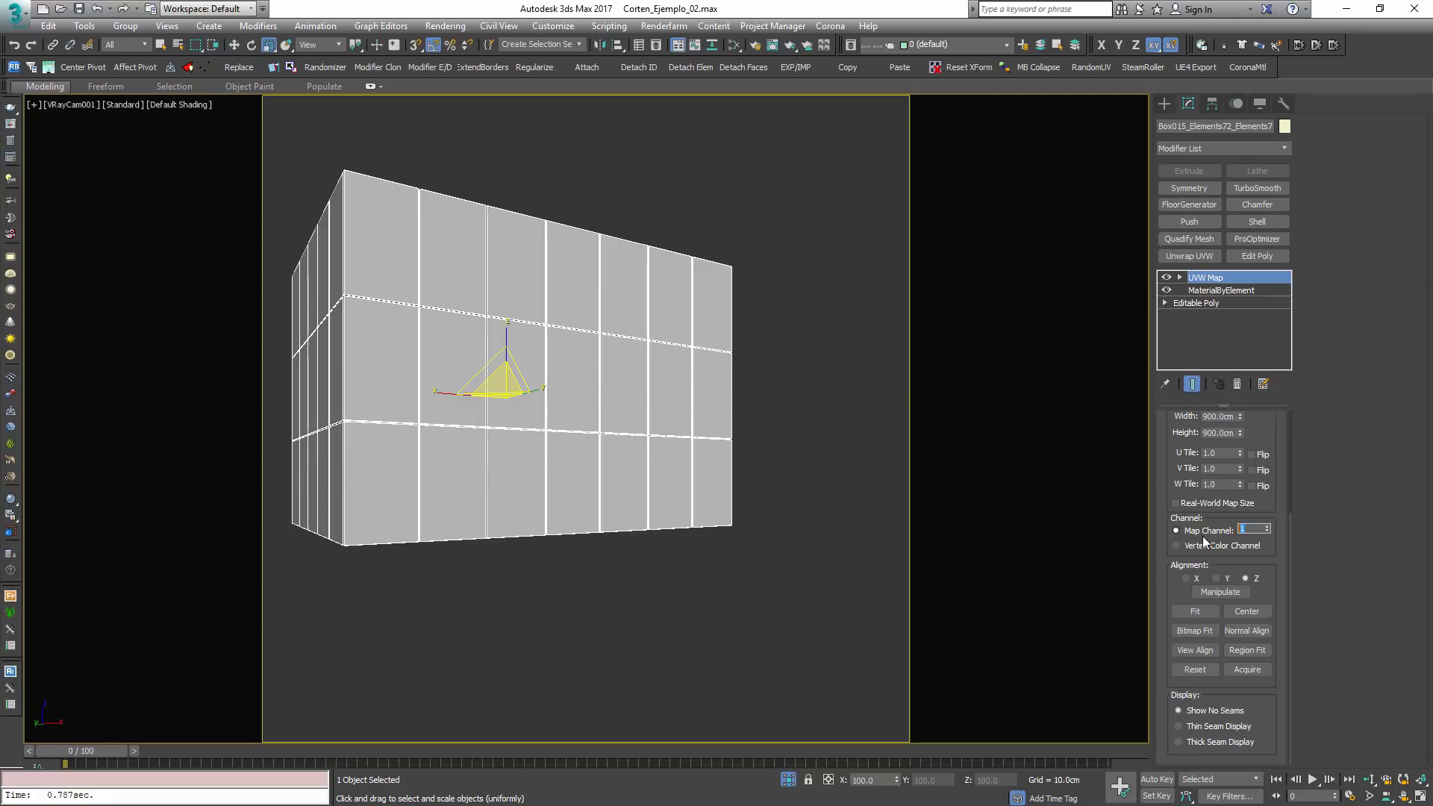
left_click(808, 599)
key("F3")
left_click(552, 382)
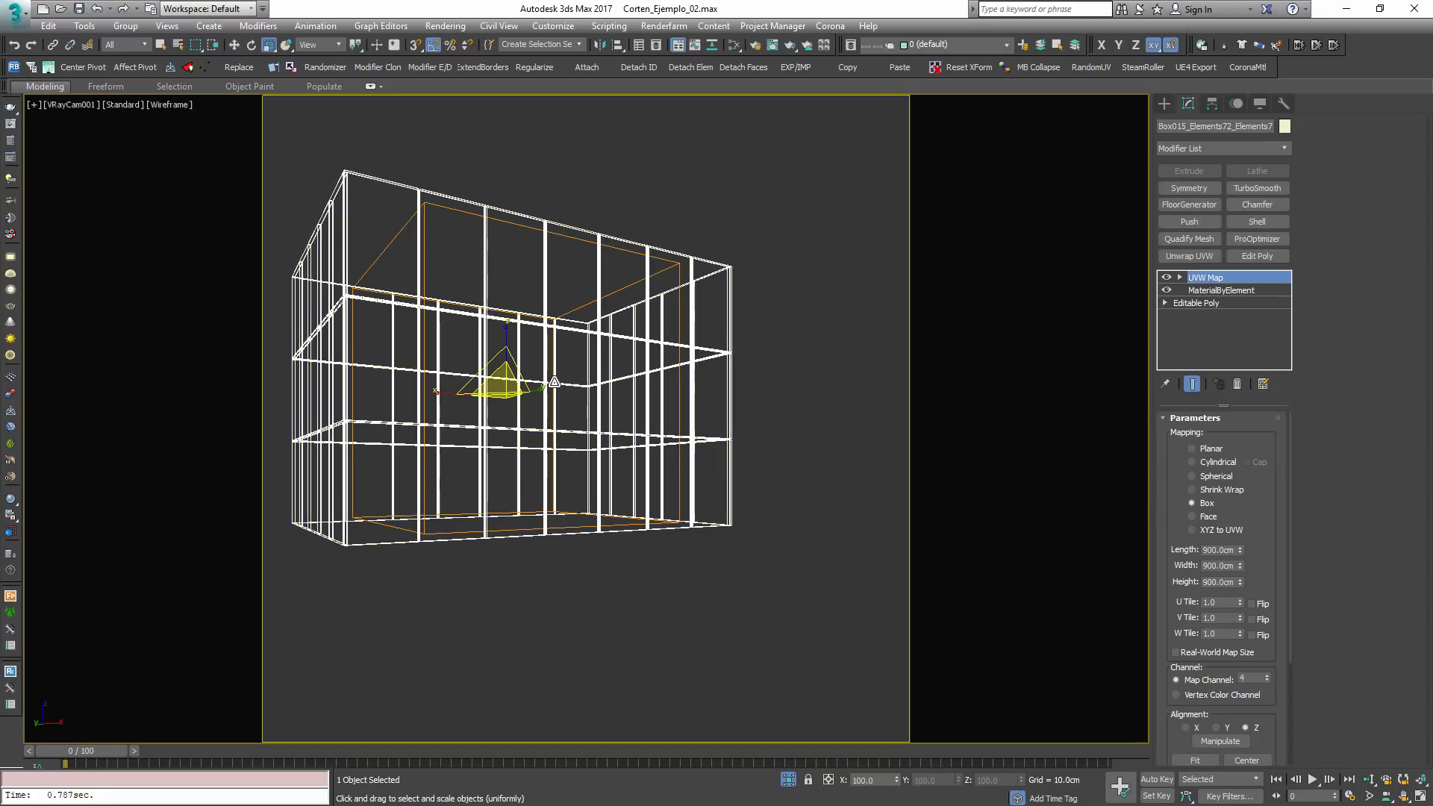
key("F3")
key("m")
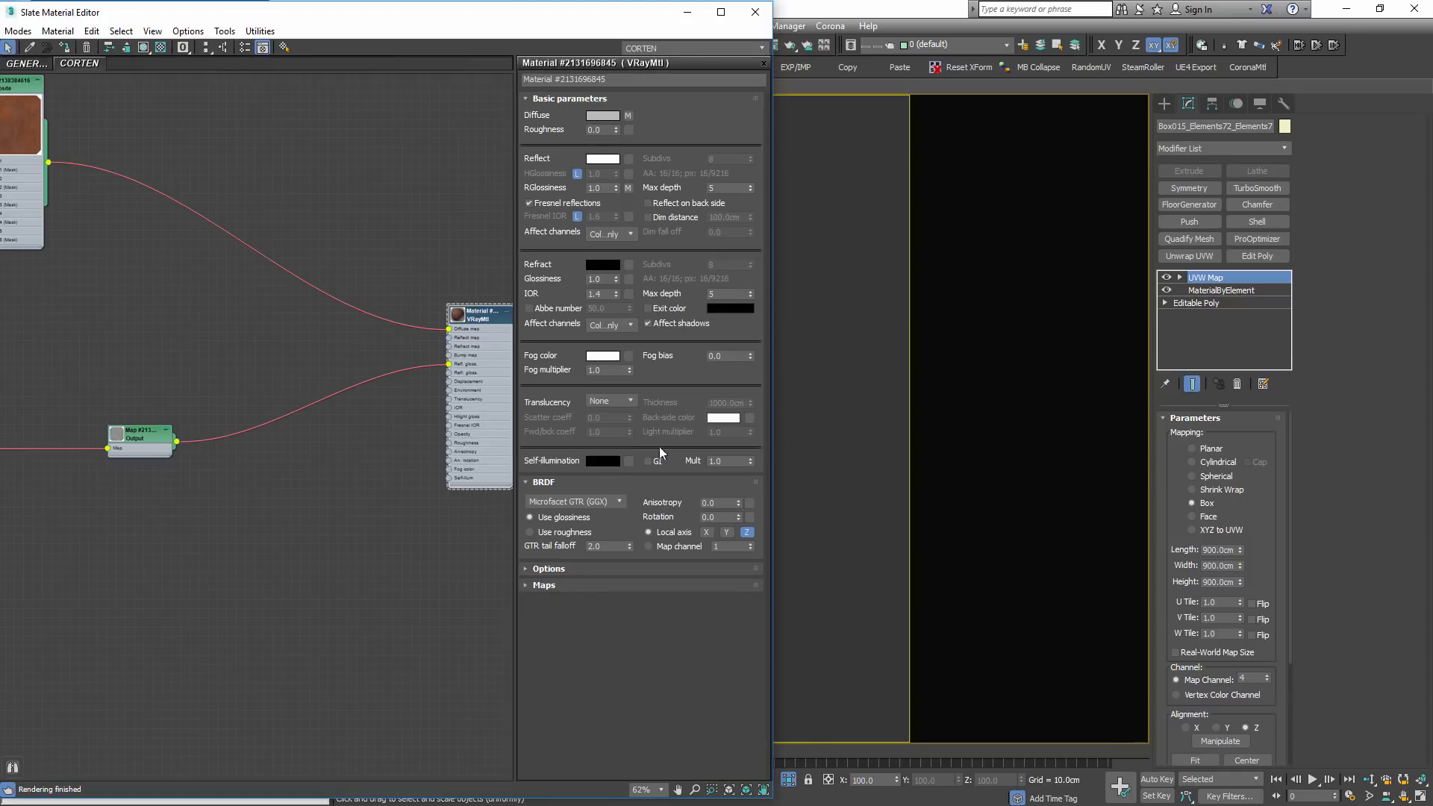
Preview the mask image 3DCollective_TexturePack01_Mask_0048_8K.jpg in File Explorer and bring it into the material graph as a bitmap
scroll(257, 459, "down", 4)
scroll(337, 478, "up", 3)
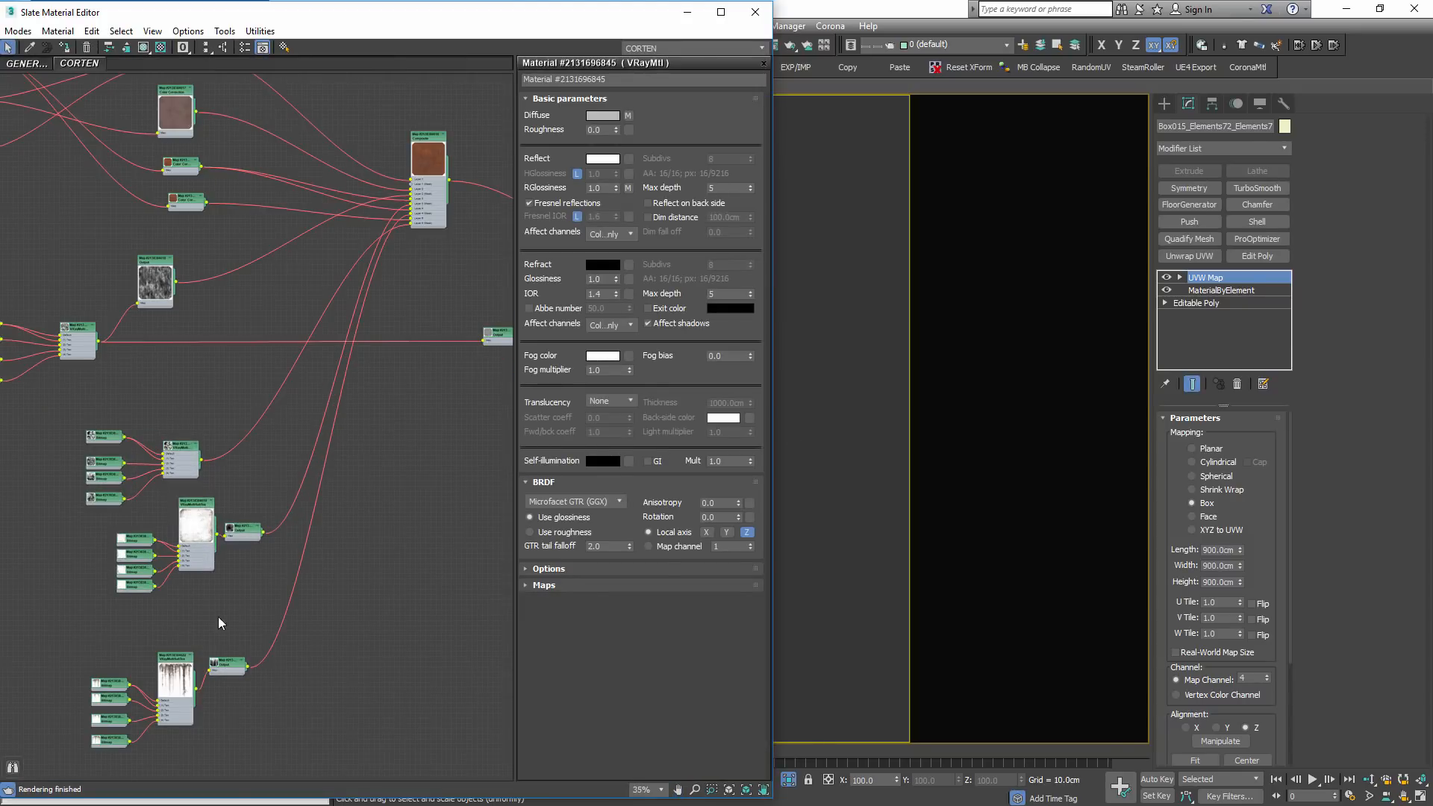
key("alt+Tab")
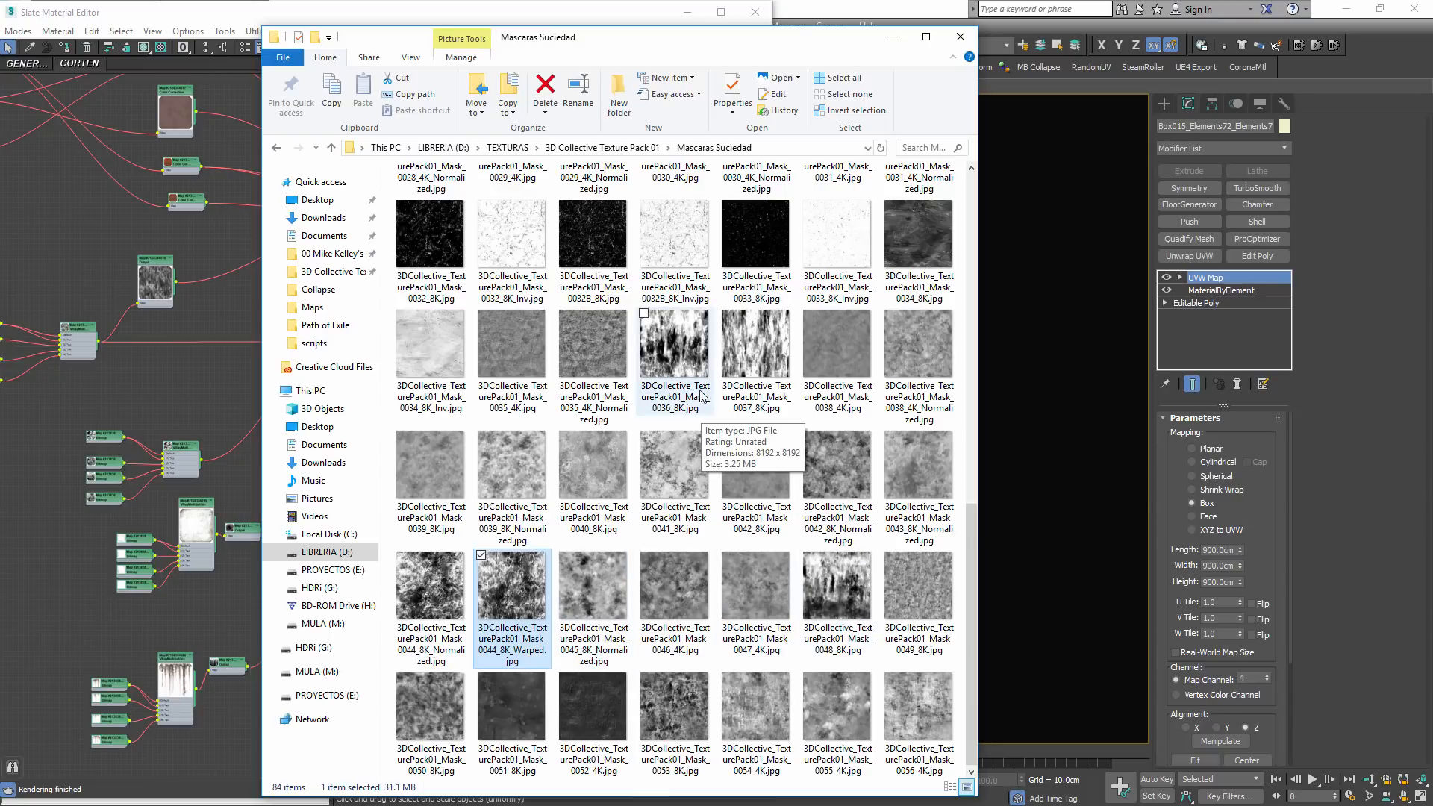
left_click(850, 586)
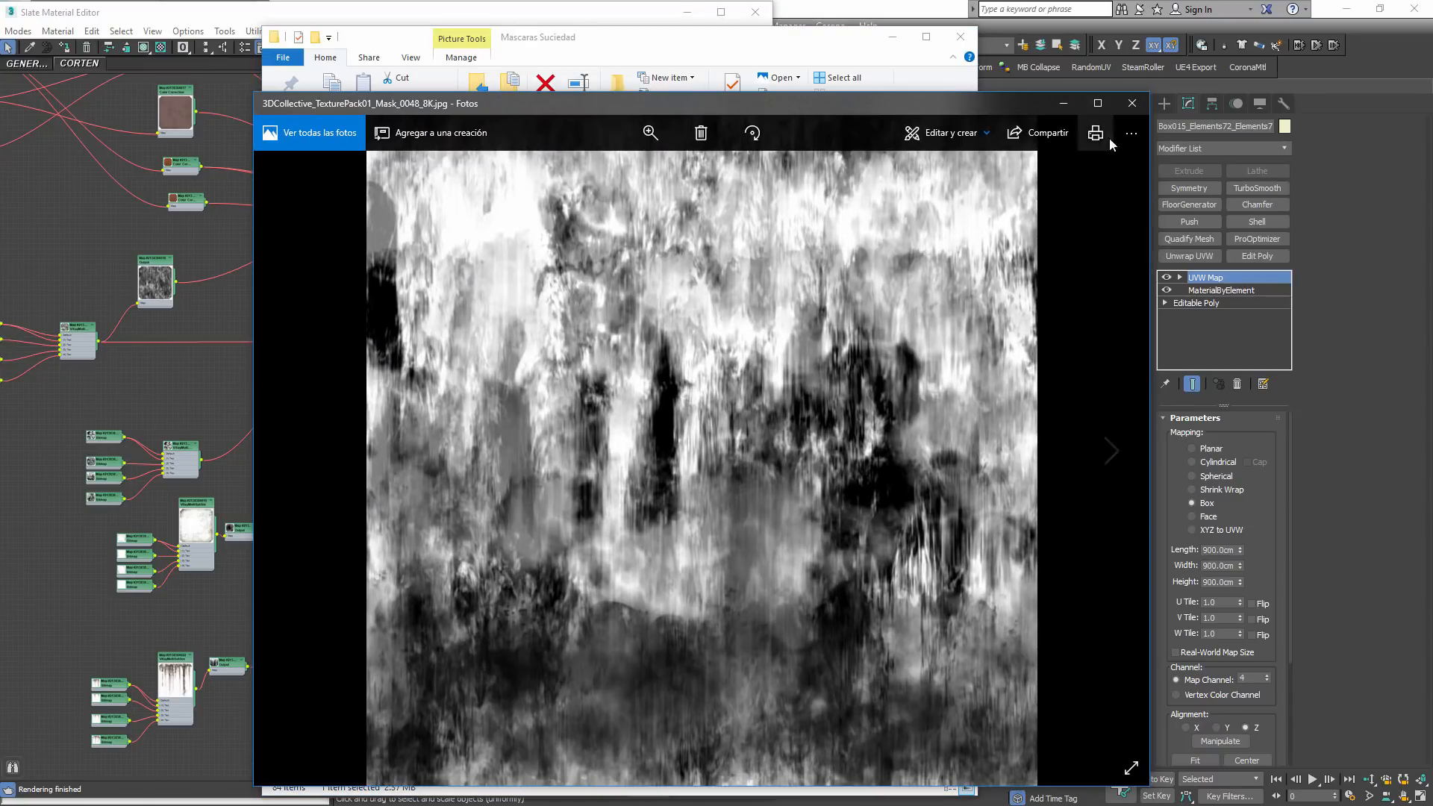
left_click(1132, 103)
left_click_drag(837, 608, 449, 412)
left_click(147, 400)
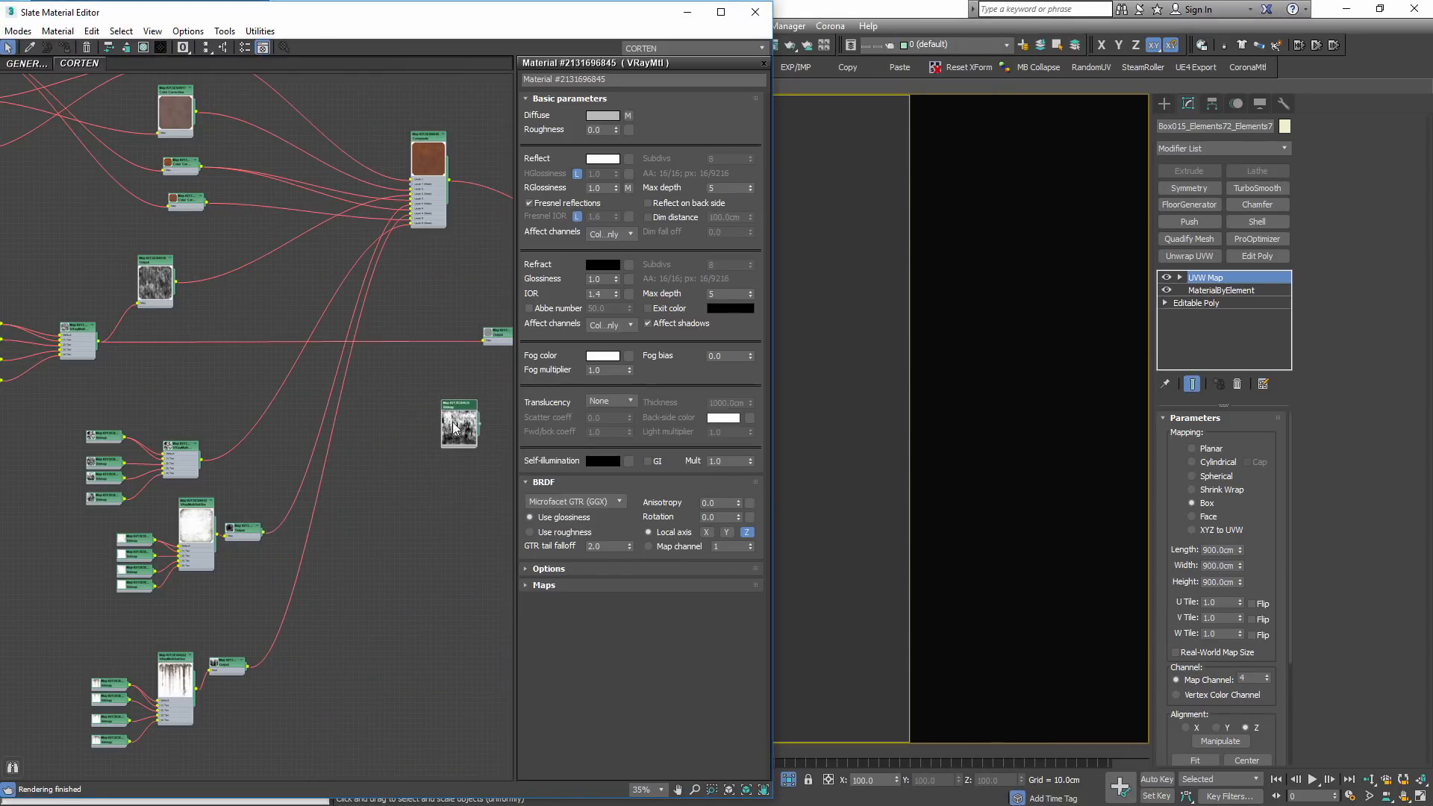
Place the new mask bitmap near the VRayMtl and connect it to the material's Diffuse map
middle_click_drag(500, 425, 254, 460)
scroll(280, 459, "up", 3)
left_click_drag(177, 431, 222, 423)
middle_click_drag(367, 440, 240, 540)
scroll(240, 541, "down", 1)
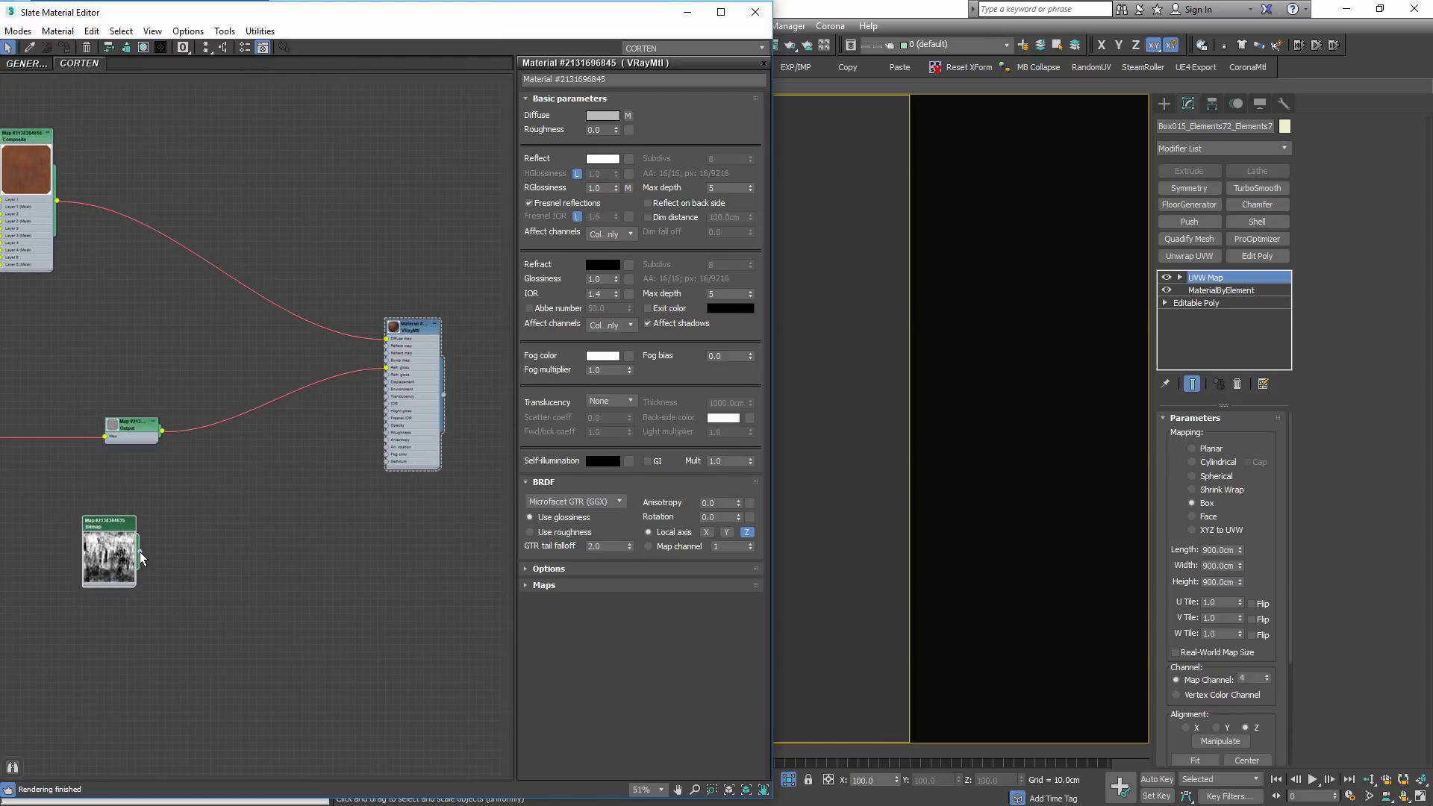
left_click_drag(140, 552, 387, 339)
Set the mask bitmap's map channel to 4 and check its projection on the panels in the viewport
double_click(105, 527)
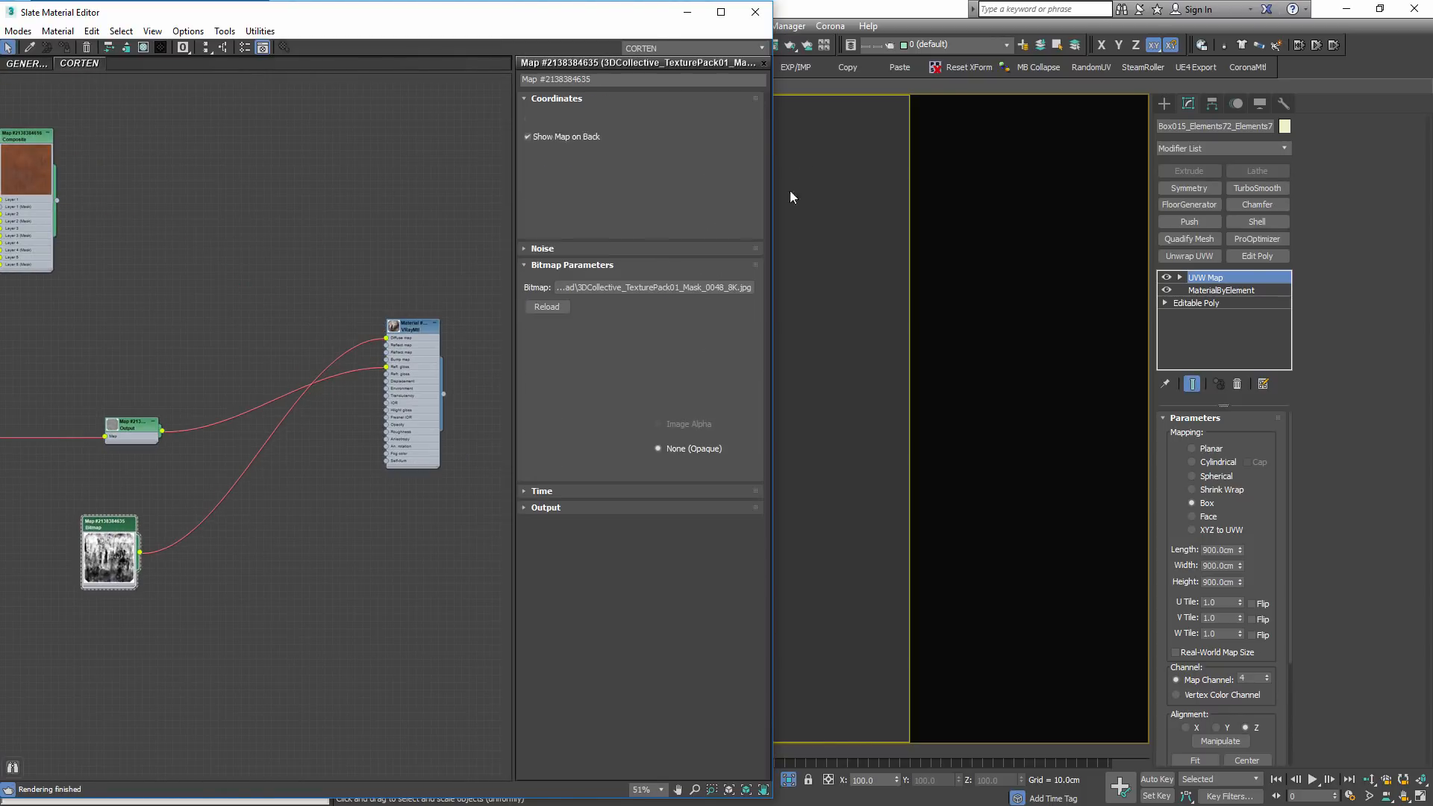
type("4")
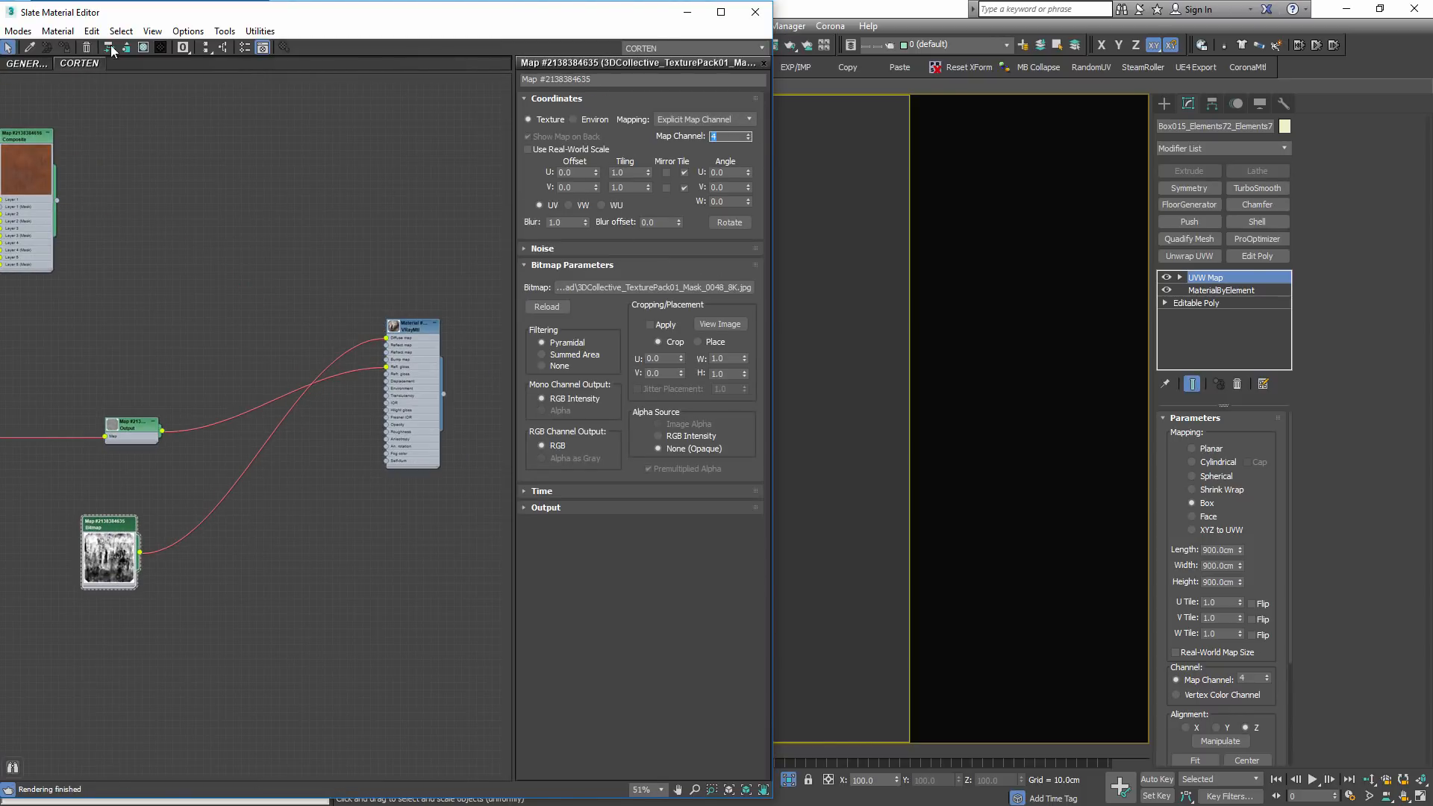
left_click_drag(254, 12, 291, 372)
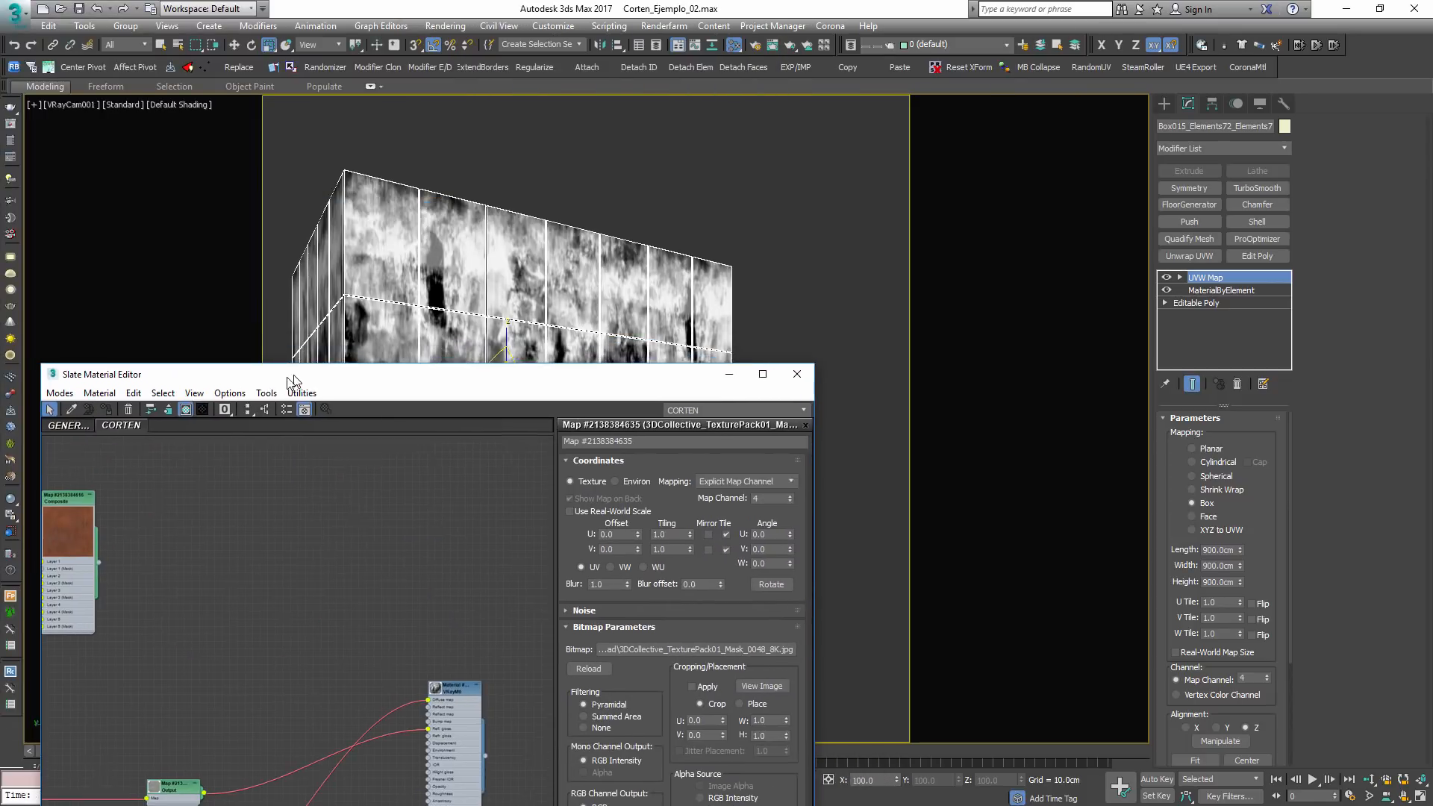
Show the V-Ray frame buffer and start an interactive render beside the Slate Material Editor
left_click(11, 124)
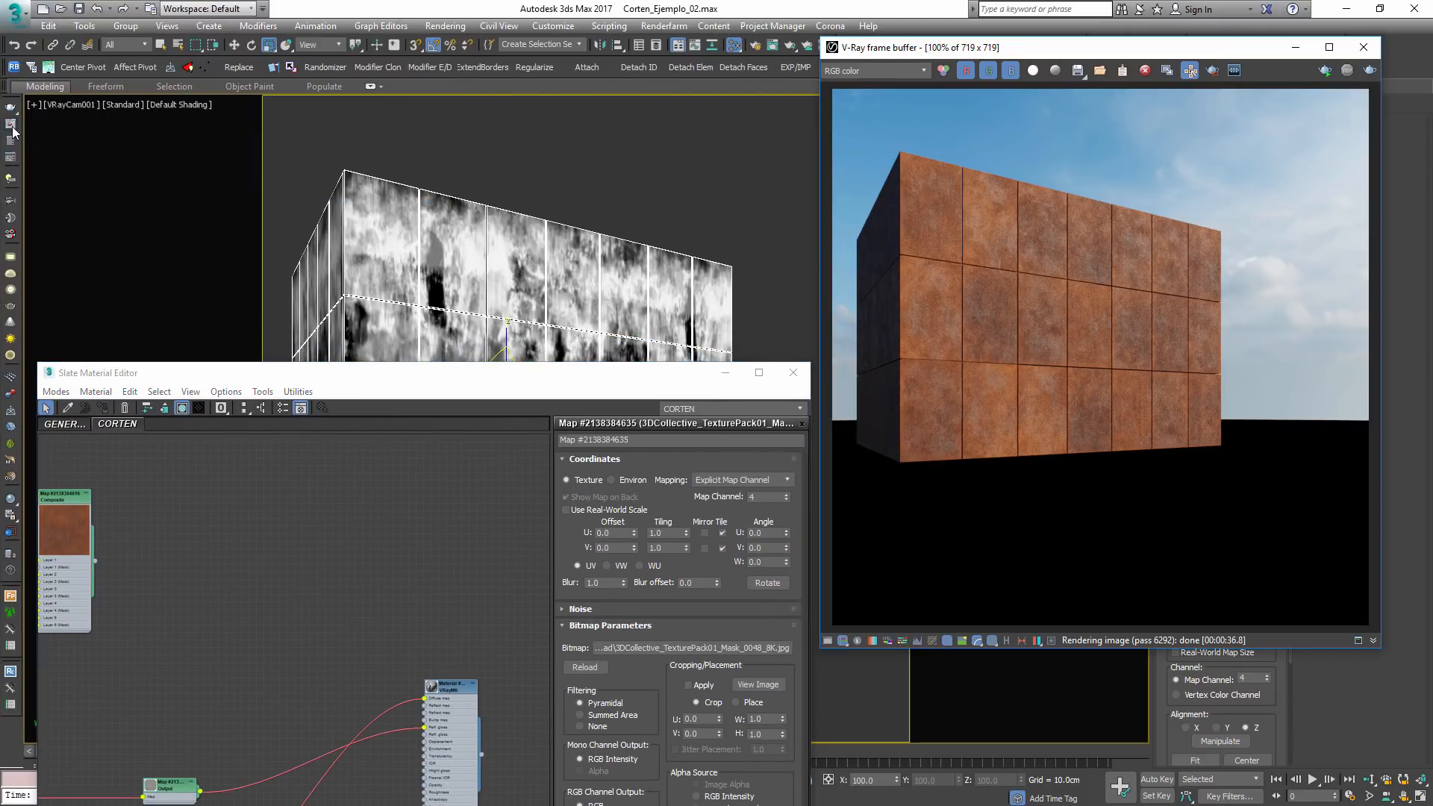
left_click(1333, 71)
left_click_drag(521, 377, 487, 29)
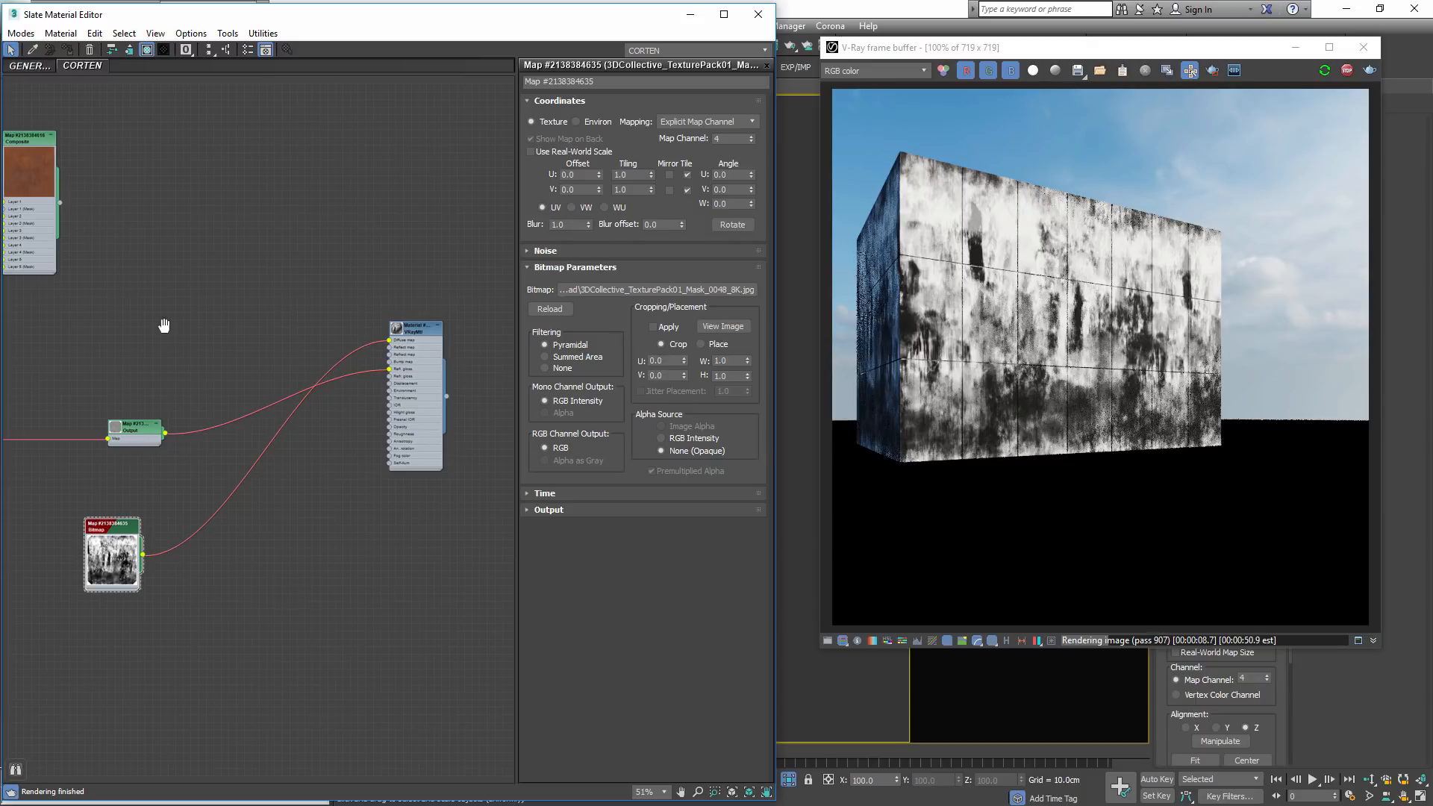
Reconnect the Composite map to the VRayMtl's Diffuse map and move the mask bitmap underneath the Composite node
middle_click_drag(164, 325, 269, 330)
left_click_drag(164, 207, 444, 345)
left_click_drag(158, 545, 52, 339)
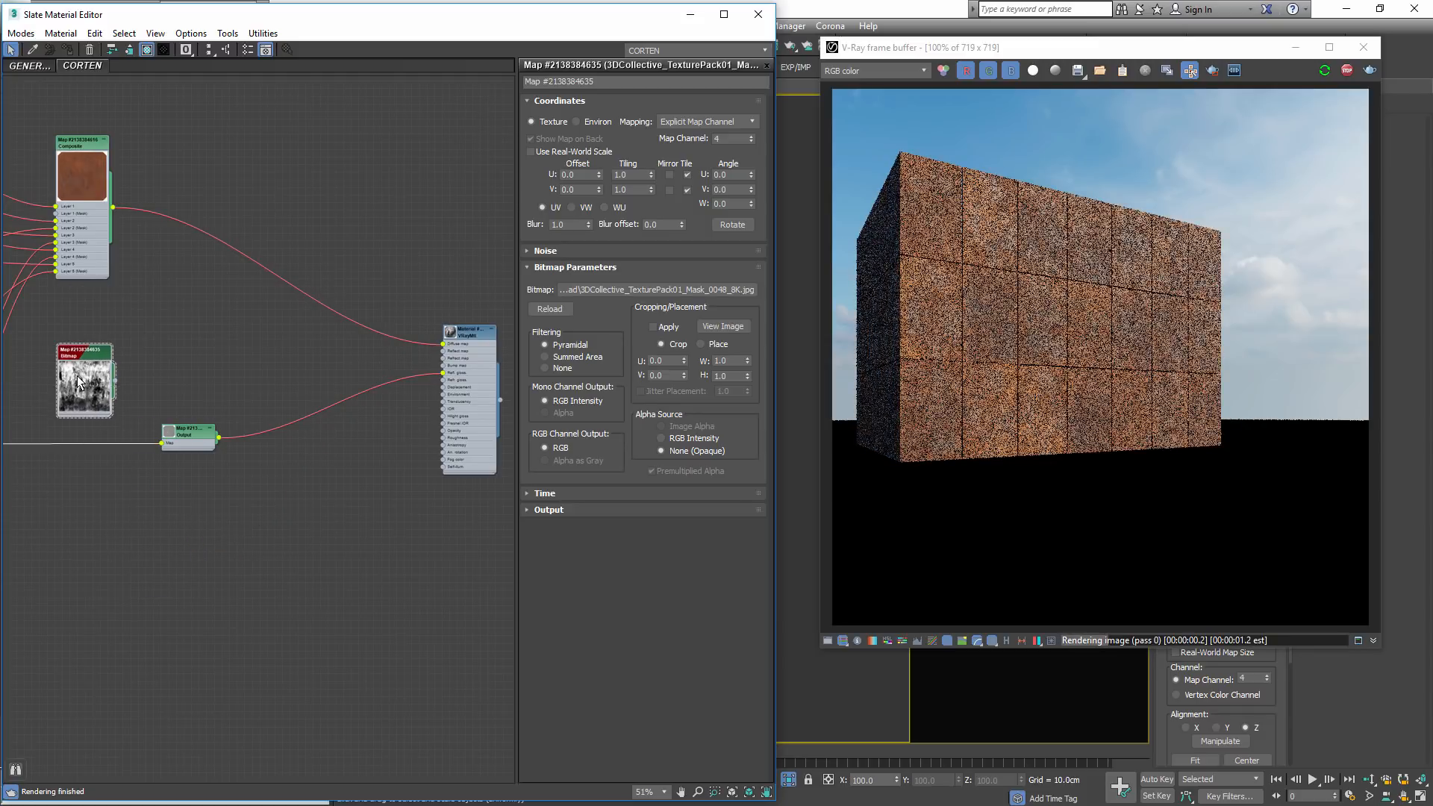
middle_click_drag(52, 343, 186, 357)
scroll(186, 357, "up", 1)
Add a new layer above Layer 5 in the Composite map and assign the mask bitmap to it
double_click(215, 138)
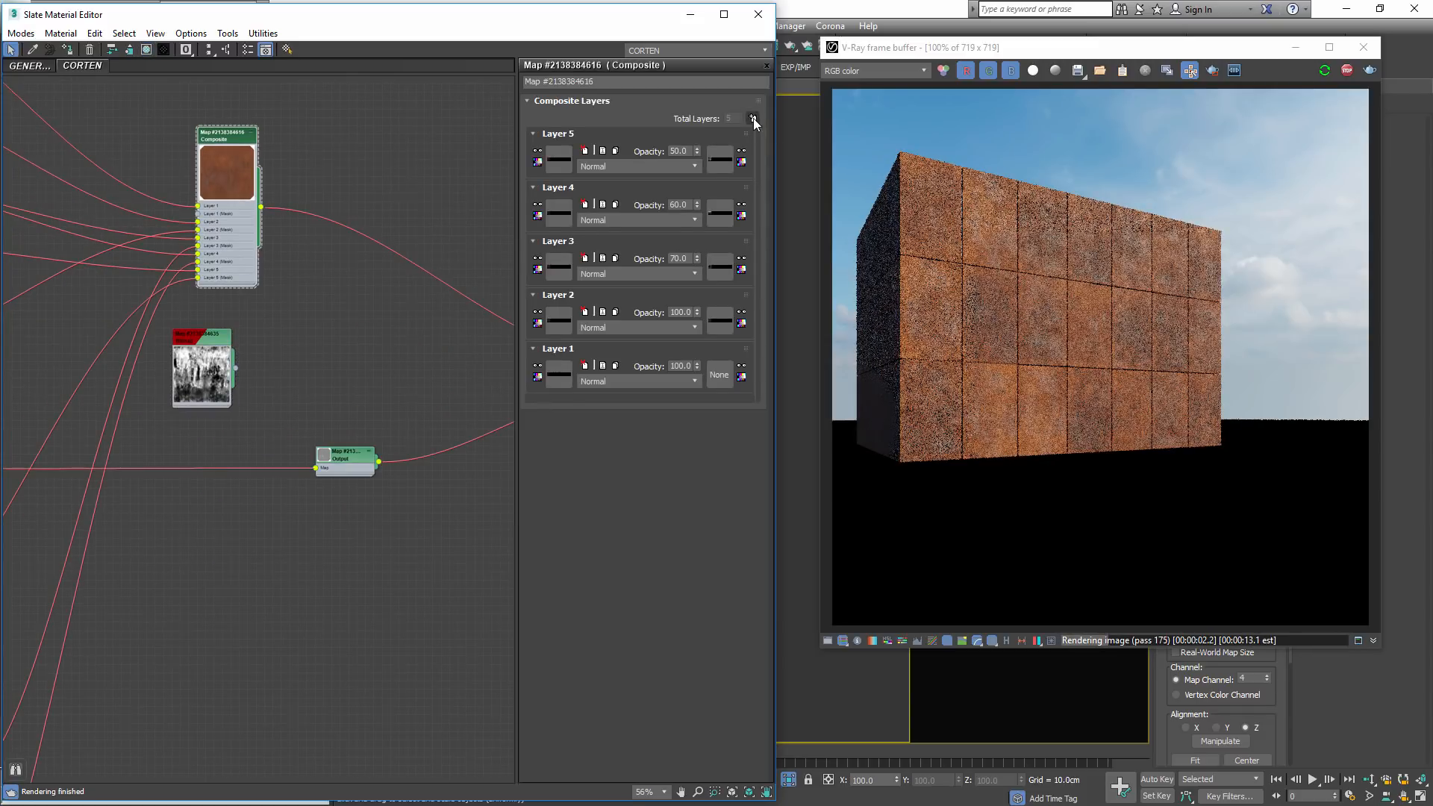
left_click(753, 118)
scroll(245, 332, "up", 3)
left_click_drag(208, 340, 4, 306)
middle_click_drag(180, 333, 444, 379)
scroll(444, 379, "up", 2)
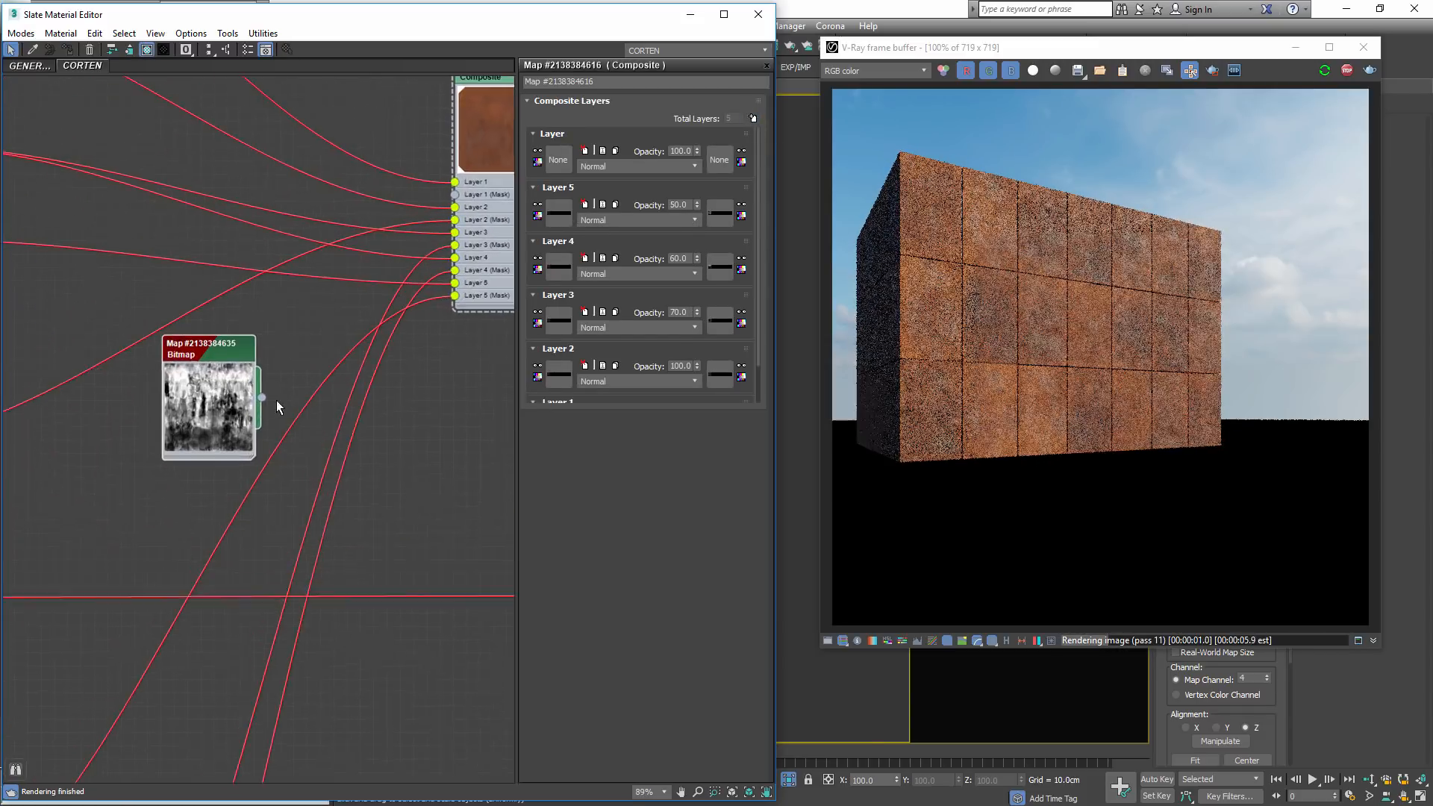
left_click_drag(262, 396, 557, 163)
left_click(354, 453)
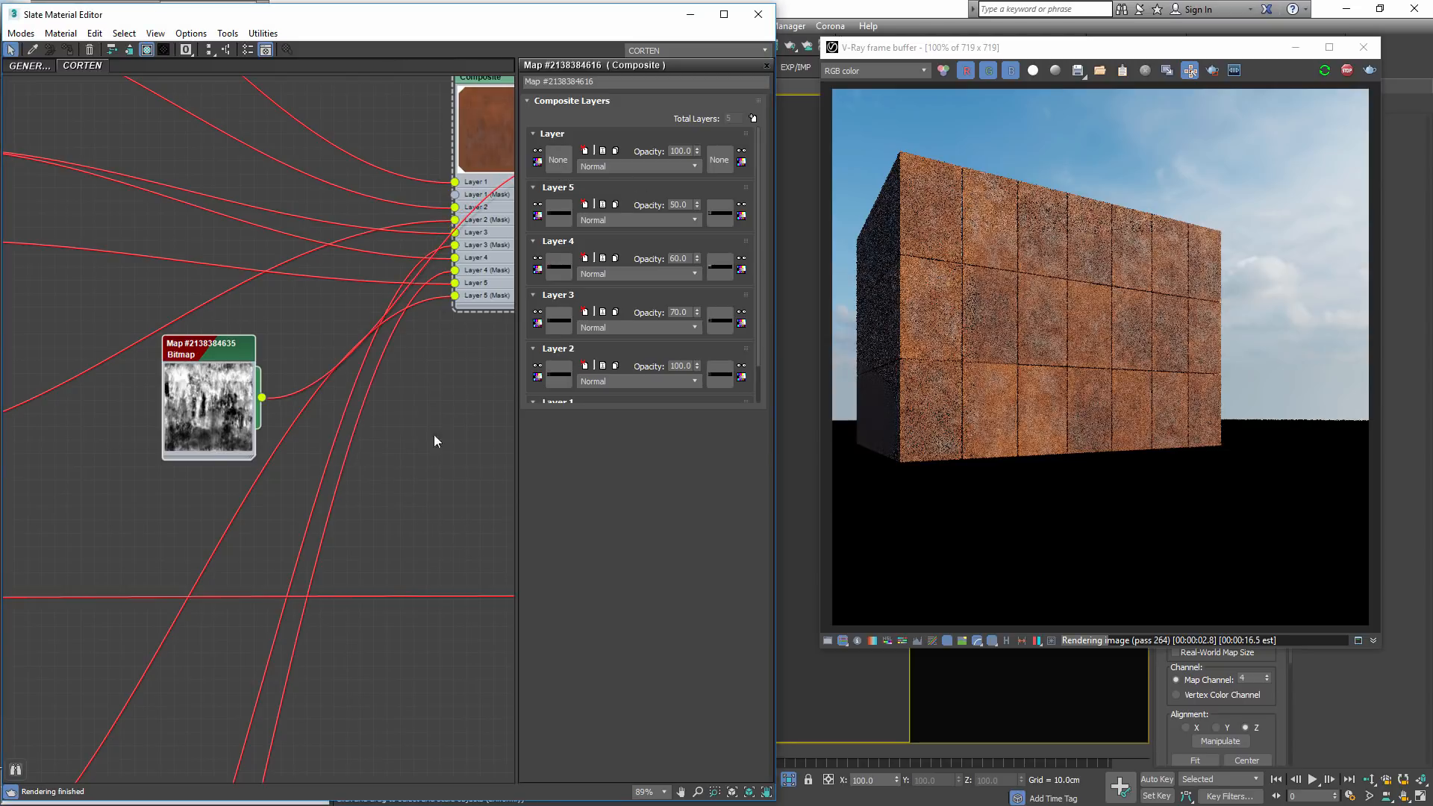
middle_click_drag(395, 427, 332, 482)
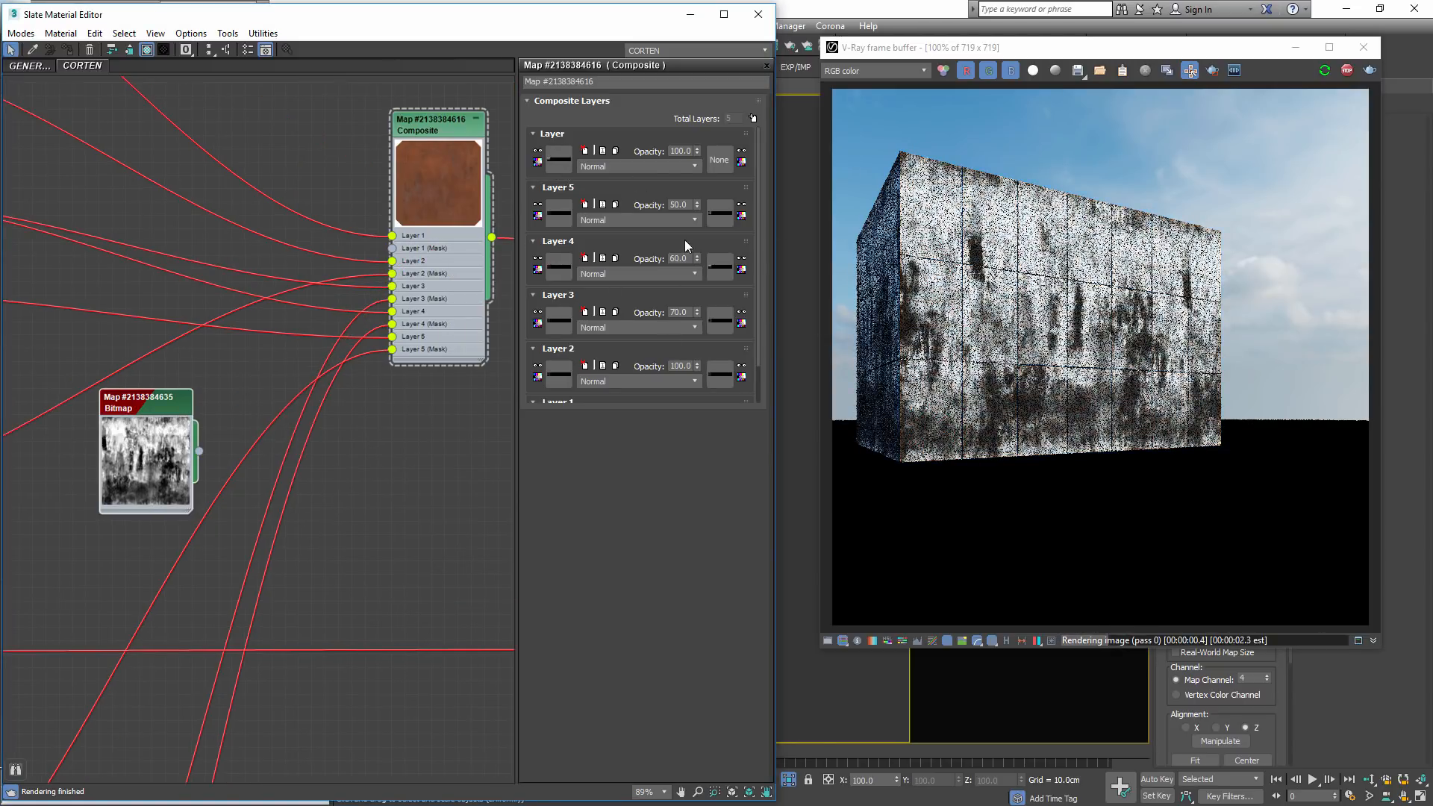
Set the new Composite layer's blending mode to Multiply and its opacity to 10
left_click(646, 166)
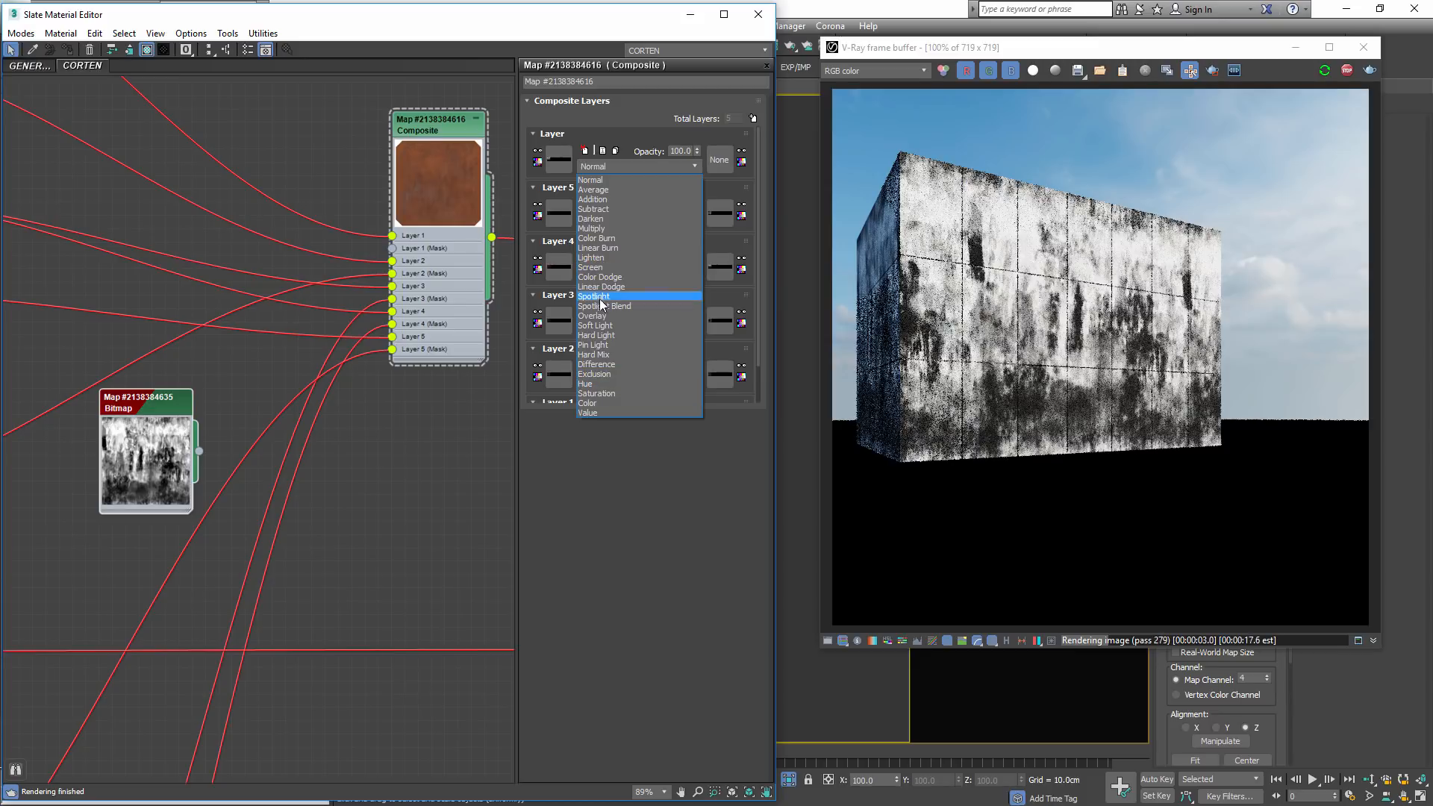
left_click(608, 228)
double_click(675, 150)
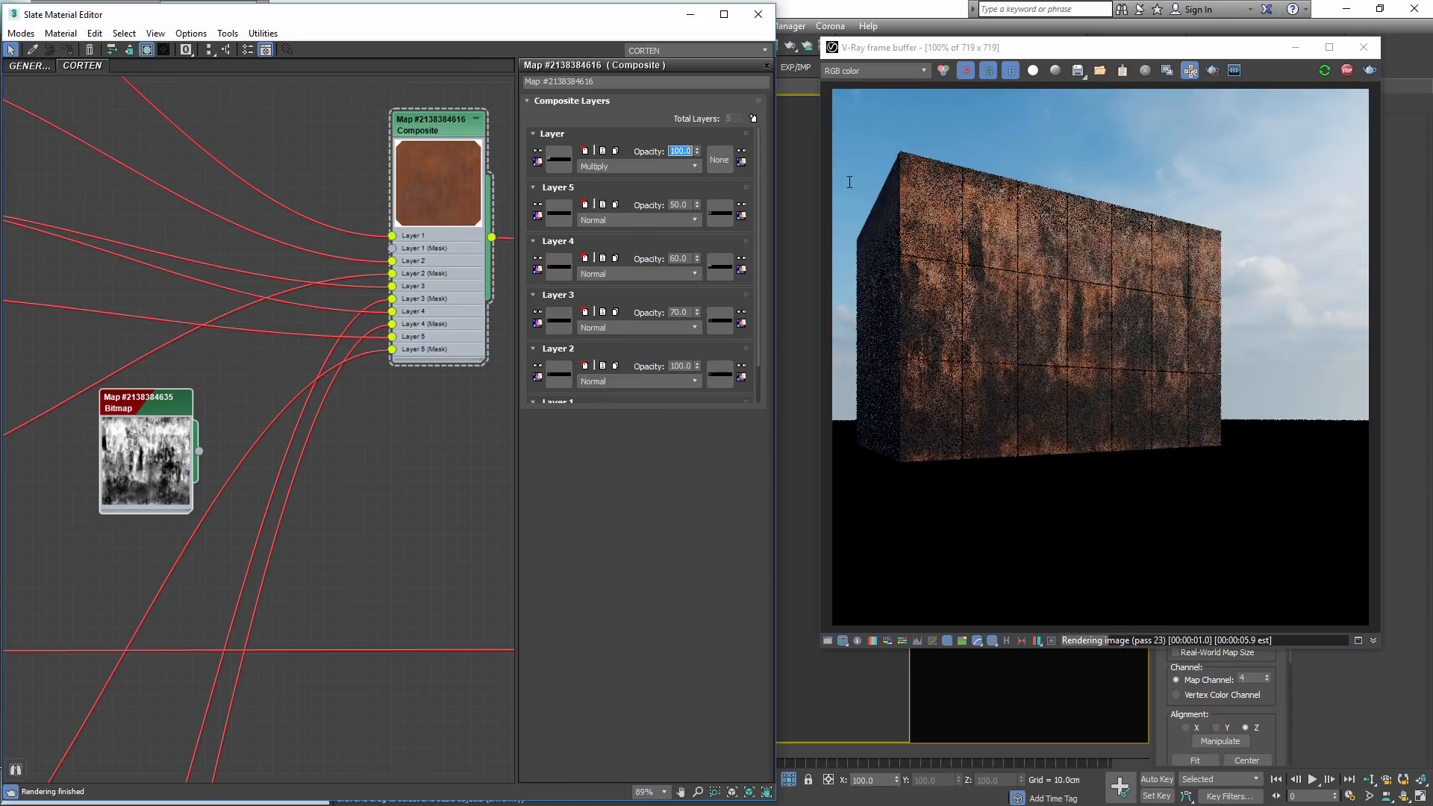
type("10")
key("Return")
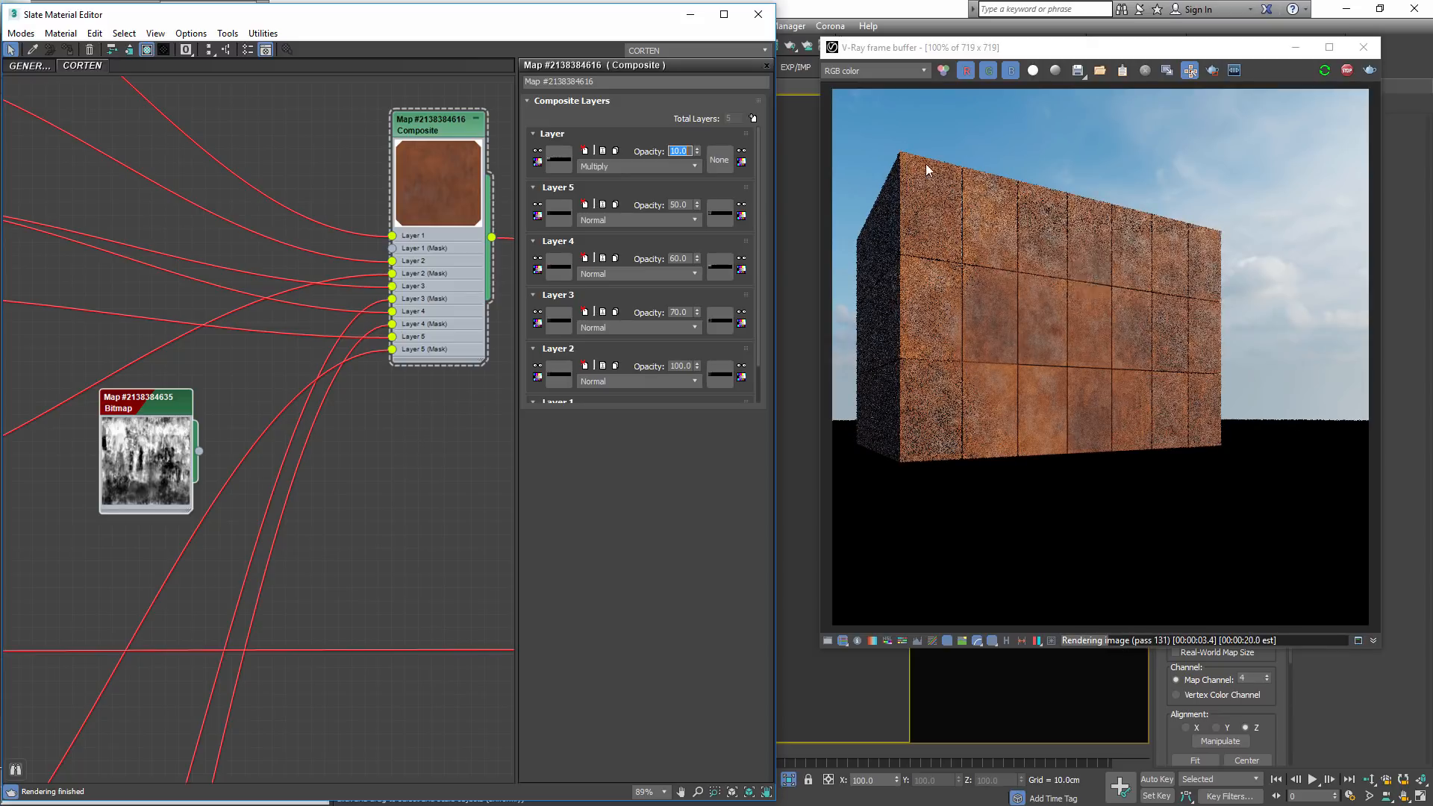
Display the VRayDiffuseFilter channel in the frame buffer and set the new Composite layer's opacity to 25
left_click(858, 70)
left_click(874, 109)
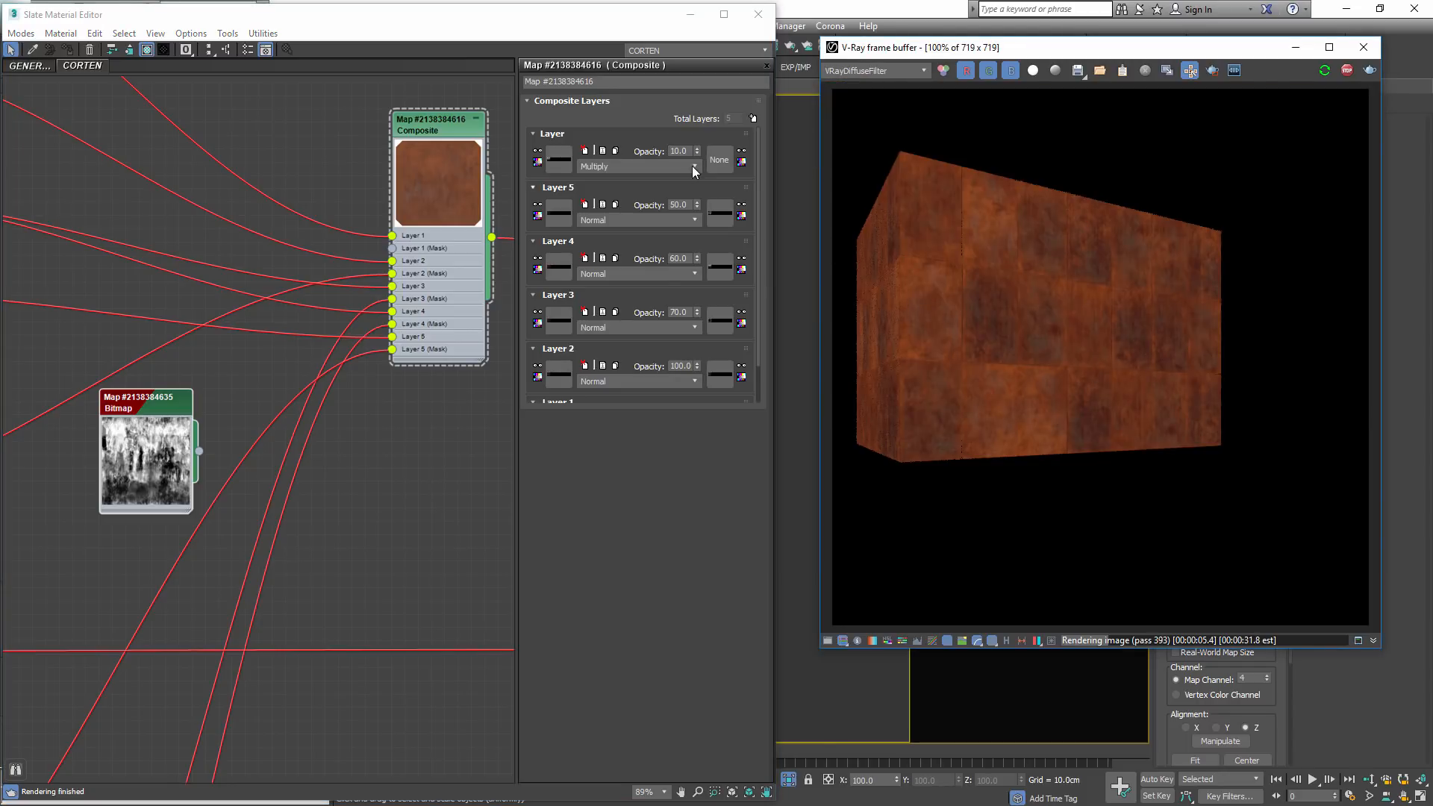
double_click(679, 151)
type("25")
key("Return")
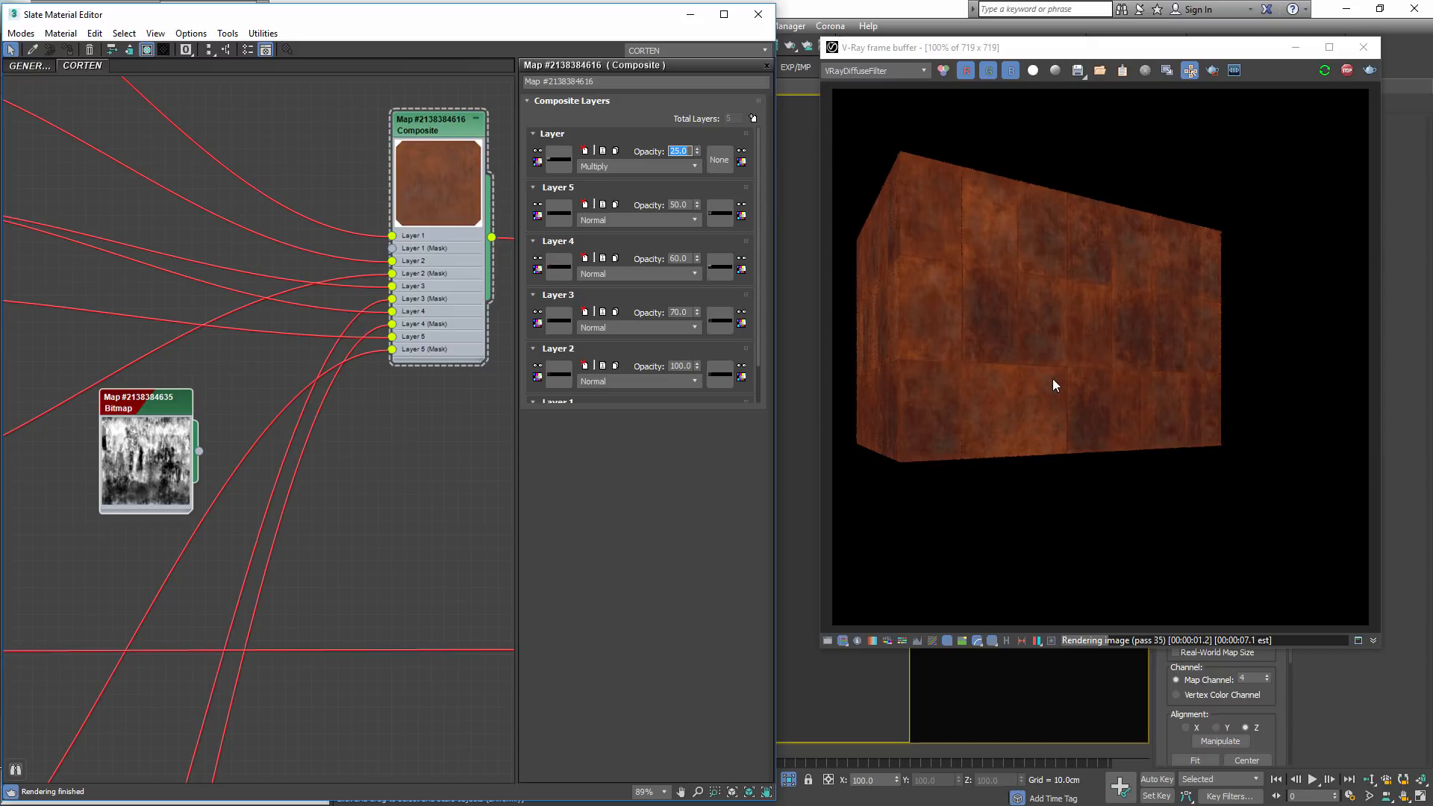
Return the frame buffer to RGB color and examine the rendered panels up close along with the node graph
left_click(854, 73)
left_click(861, 84)
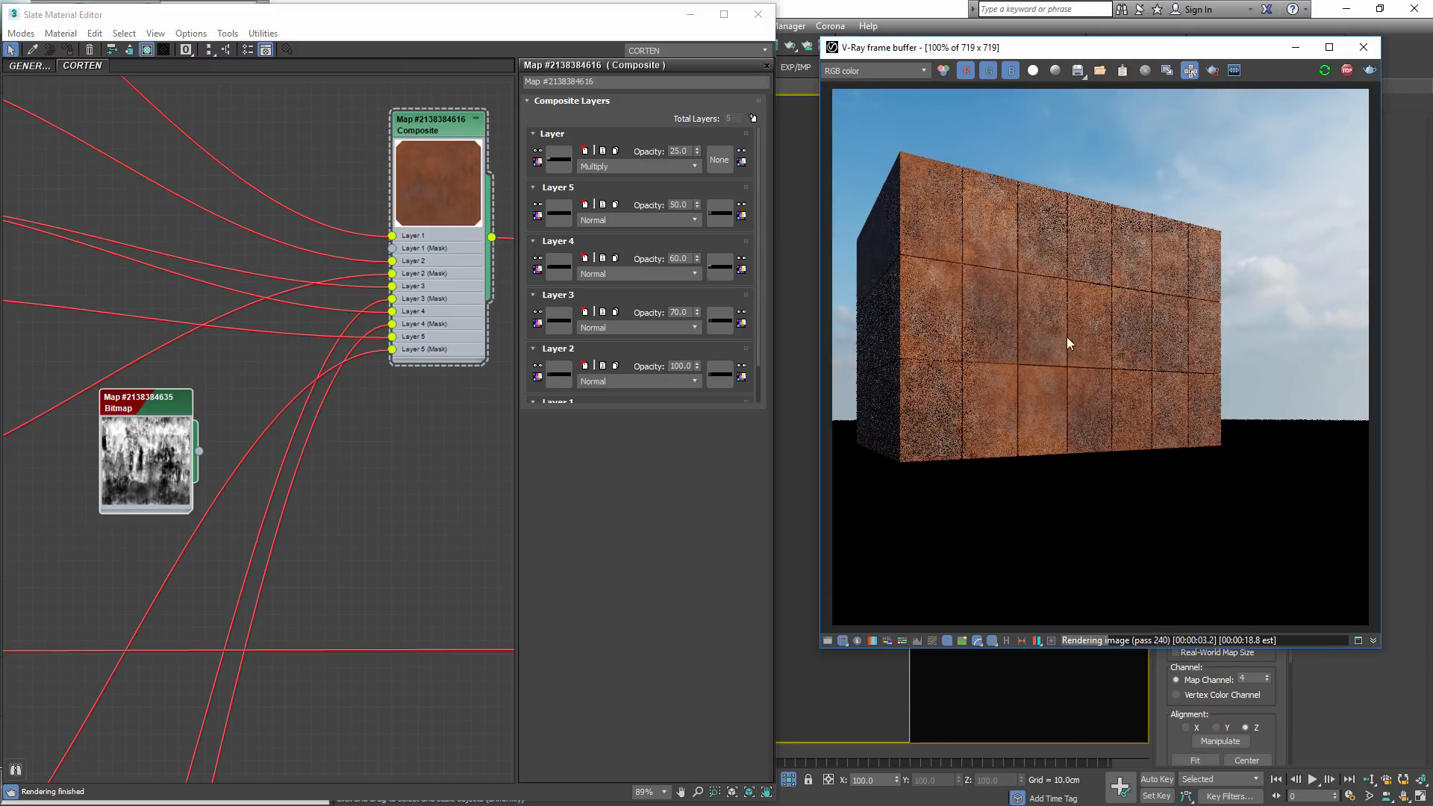
scroll(997, 332, "up", 1)
scroll(996, 332, "down", 1)
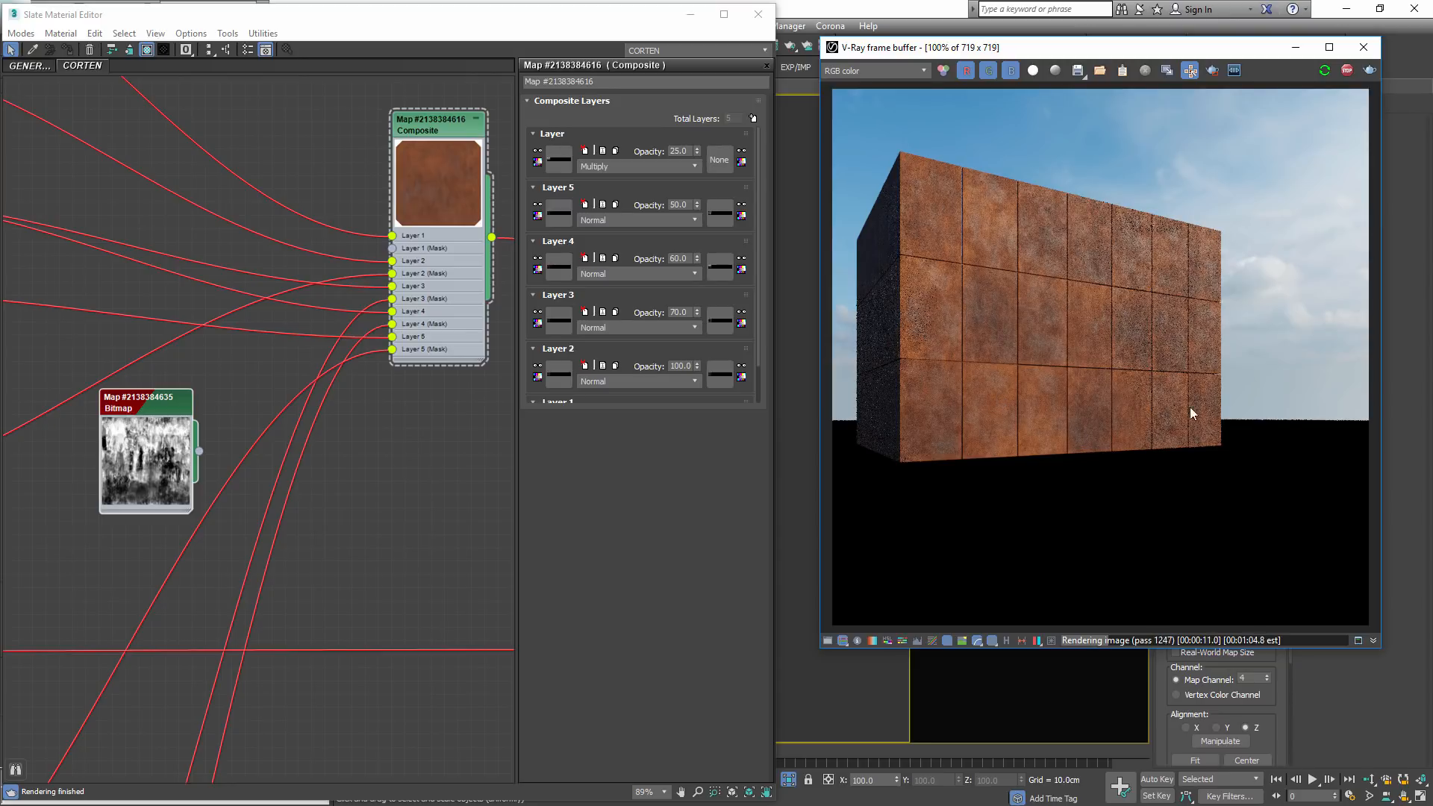
scroll(210, 335, "down", 2)
scroll(210, 335, "down", 2)
middle_click_drag(210, 335, 453, 445)
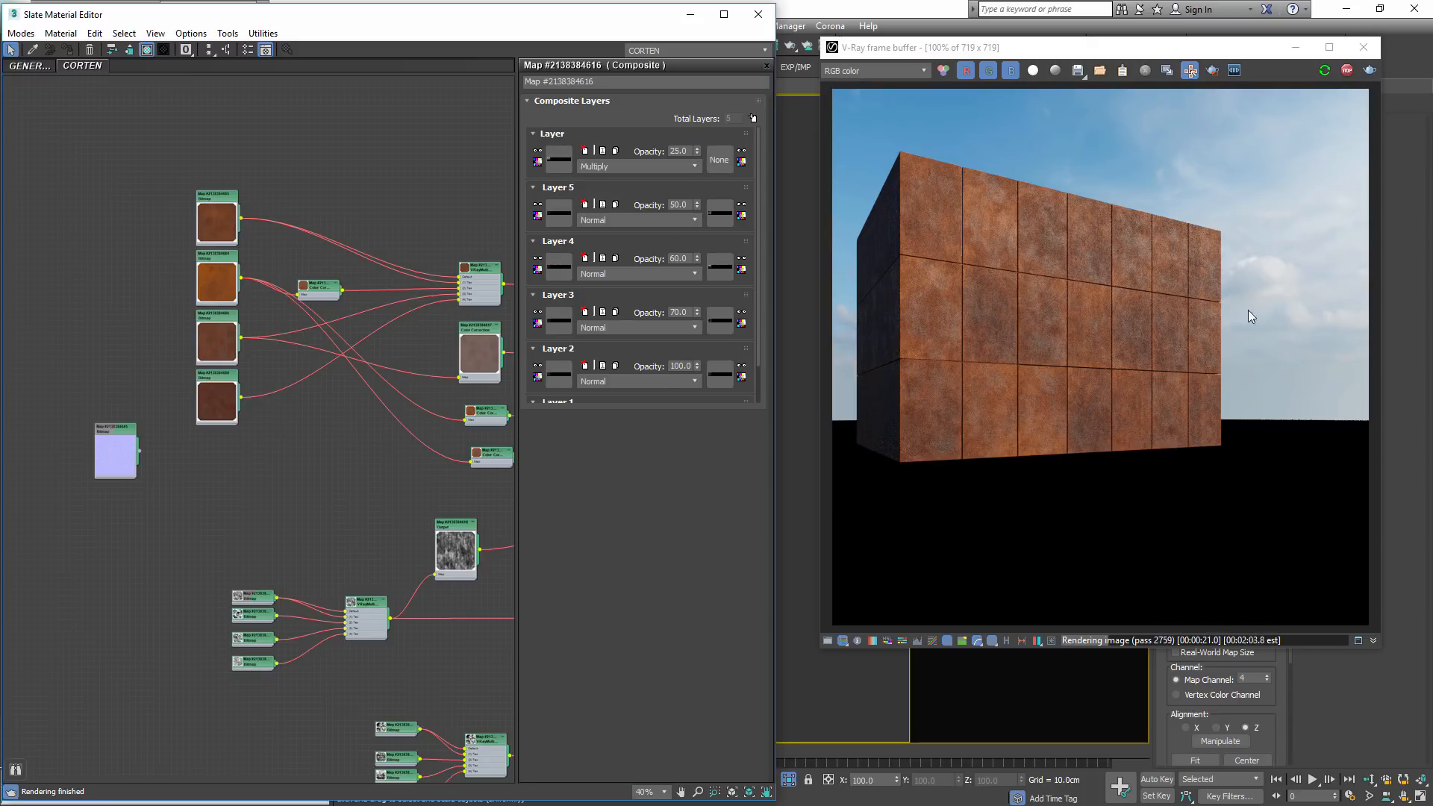
scroll(348, 380, "down", 10)
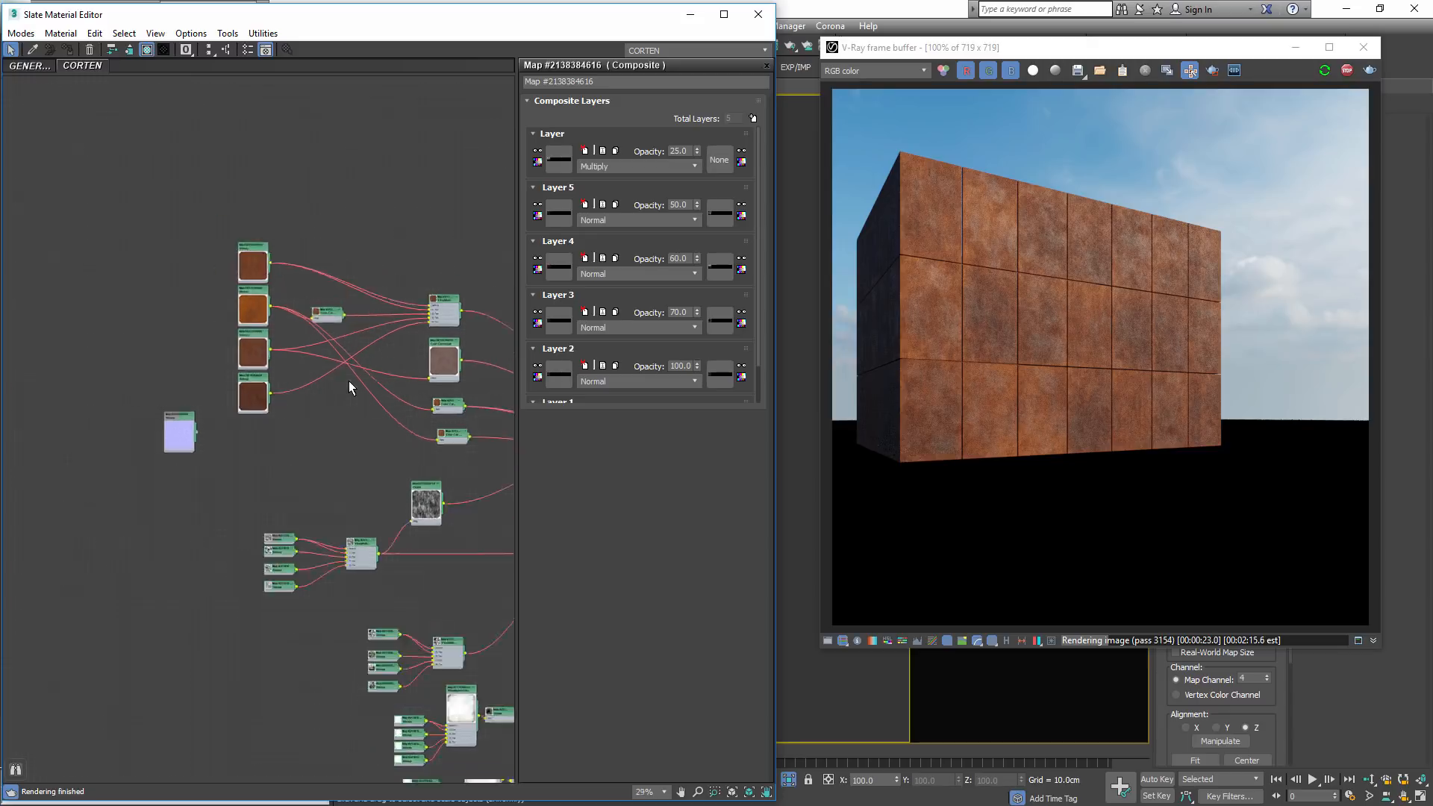
scroll(1078, 332, "up", 3)
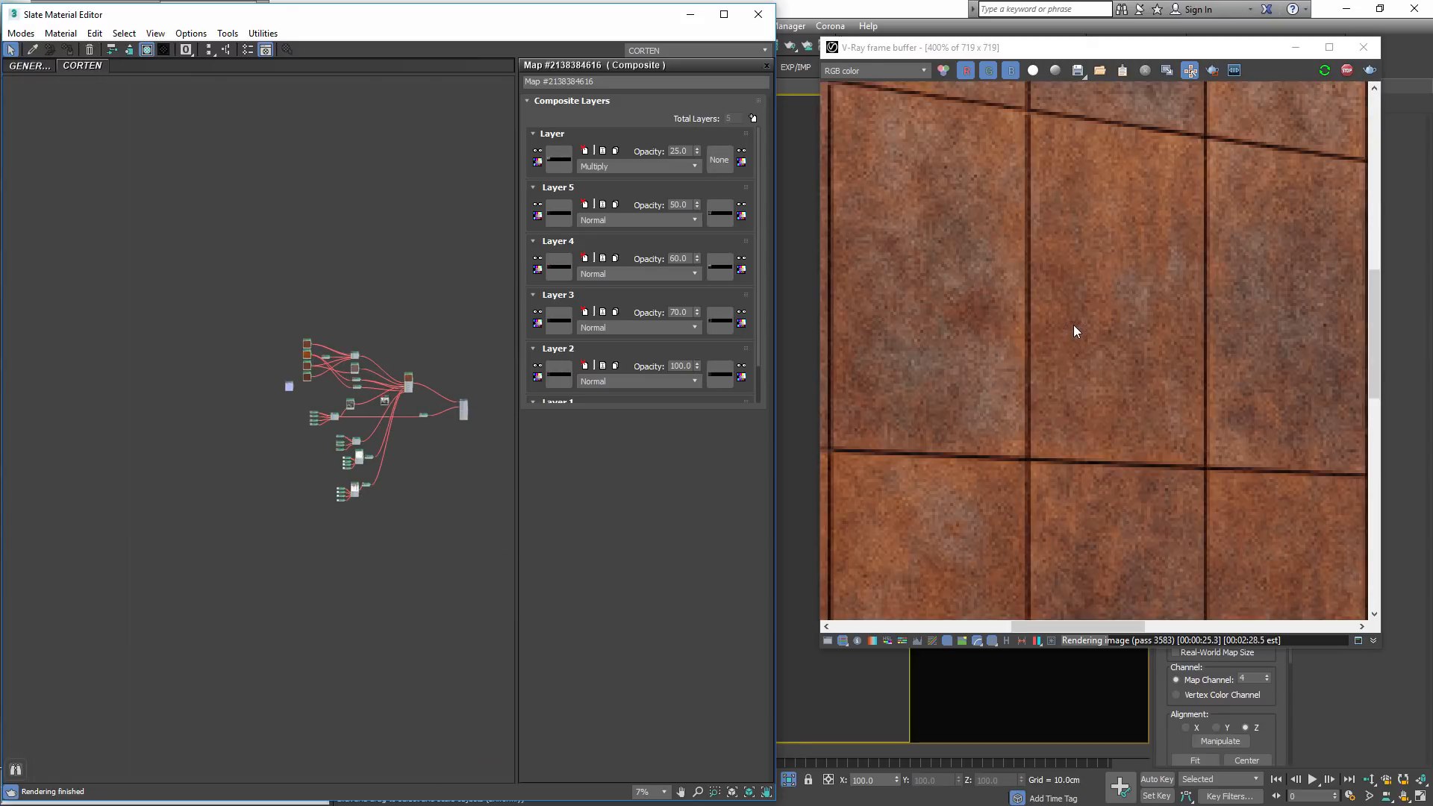
scroll(1052, 307, "down", 3)
scroll(1041, 312, "up", 3)
scroll(970, 295, "down", 3)
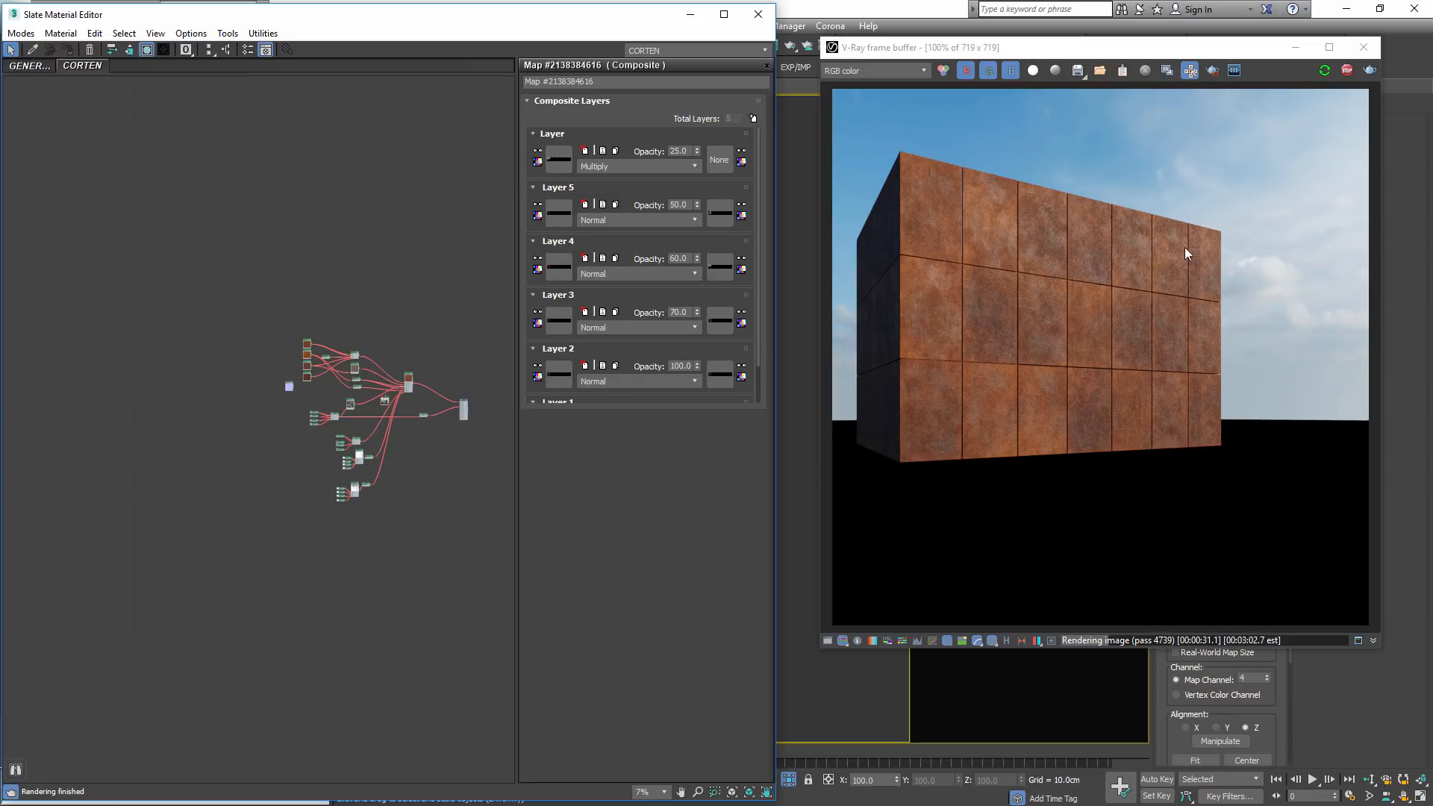
Move the Corten_Tutorial_normal.png bitmap closer to the VRayMtl and view its image at full size
scroll(299, 394, "up", 6)
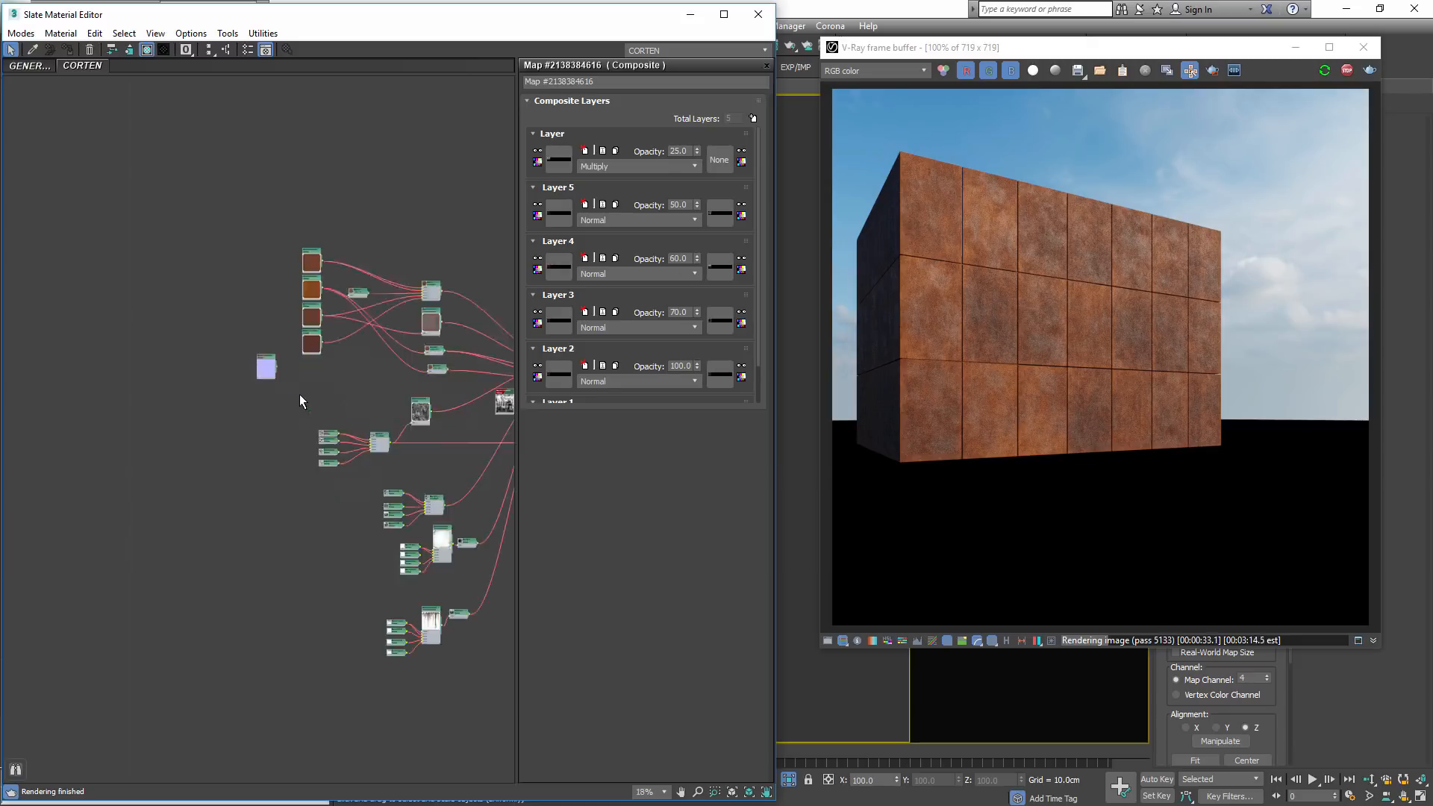
left_click_drag(240, 341, 467, 405)
middle_click_drag(502, 402, 164, 333)
scroll(164, 335, "down", 3)
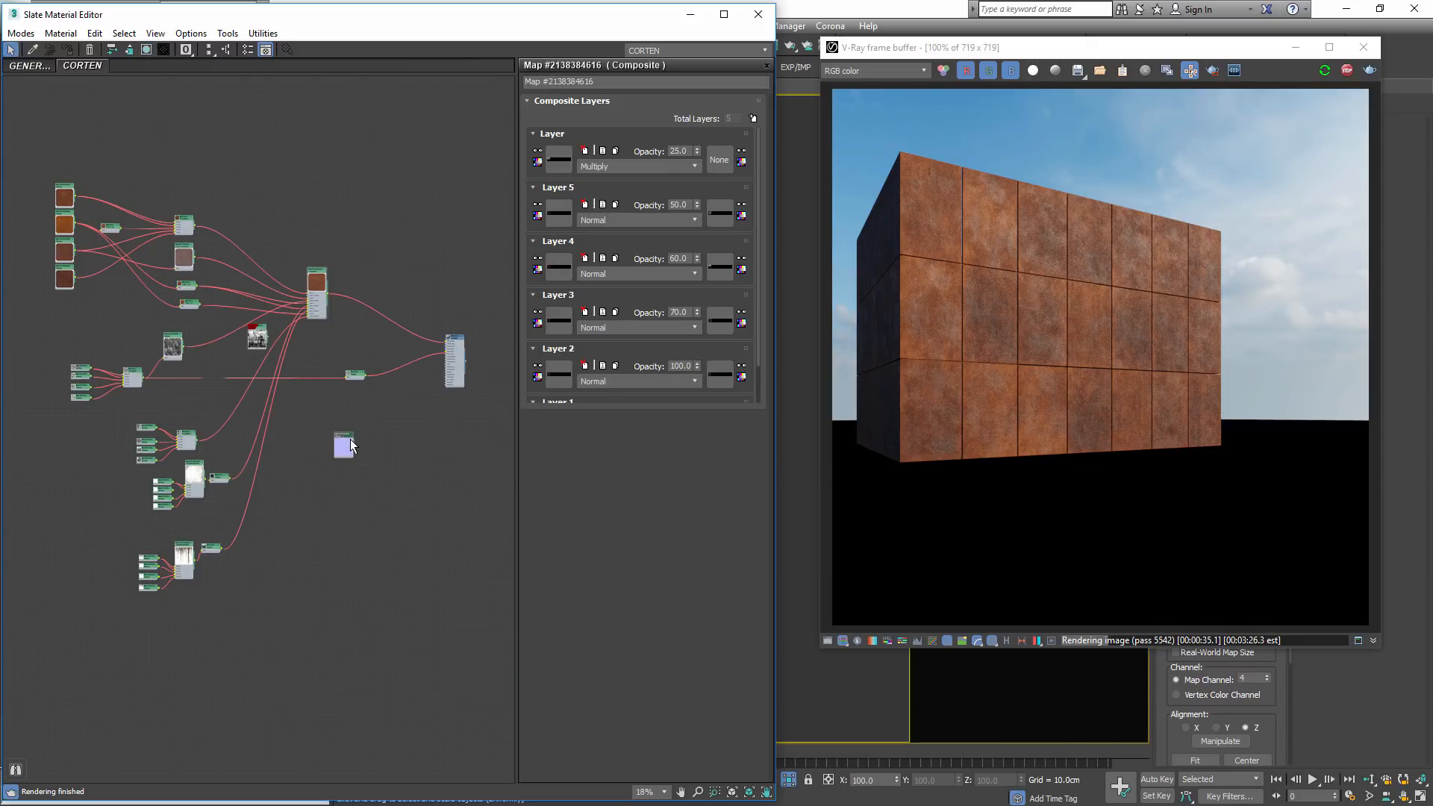
scroll(329, 431, "up", 5)
double_click(329, 431)
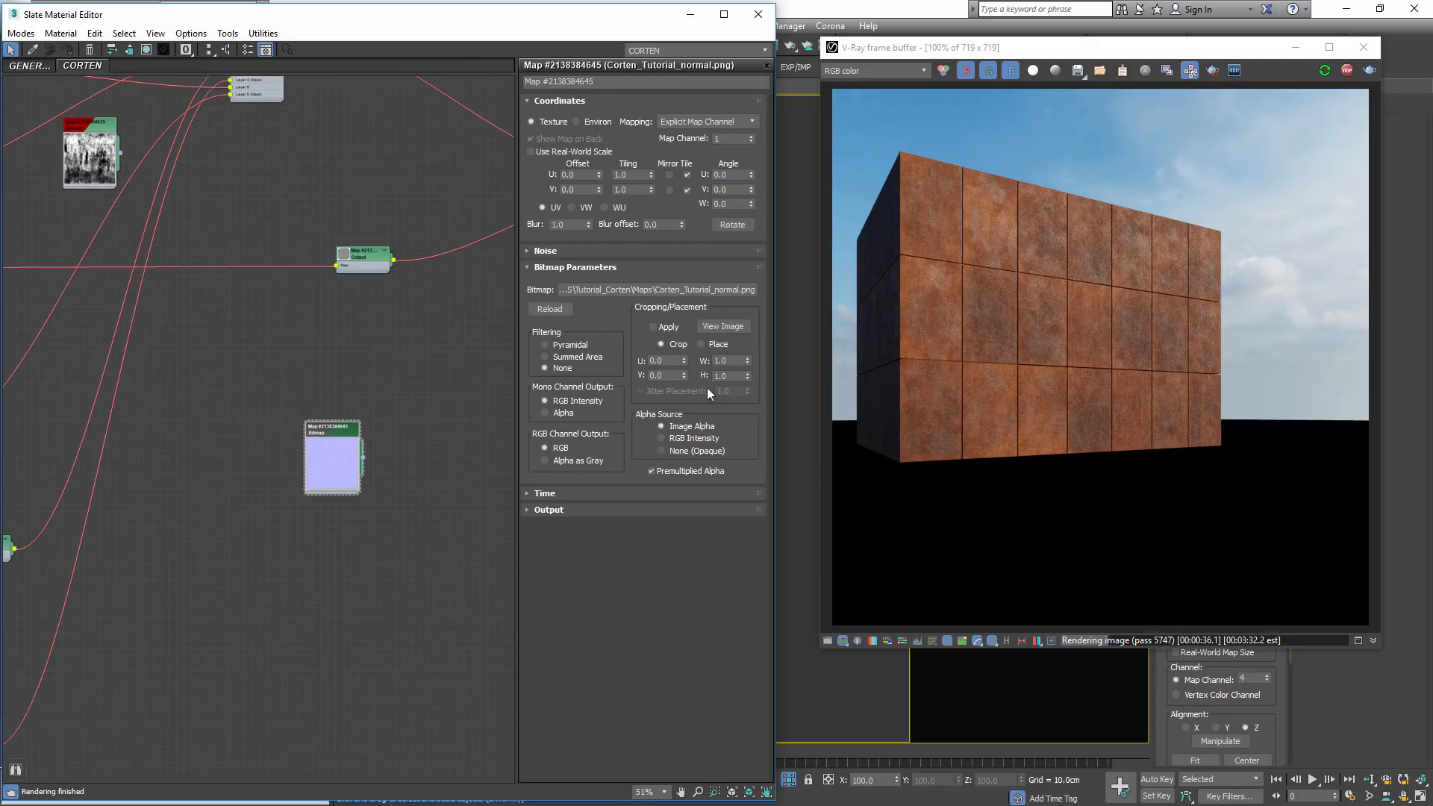
left_click(733, 323)
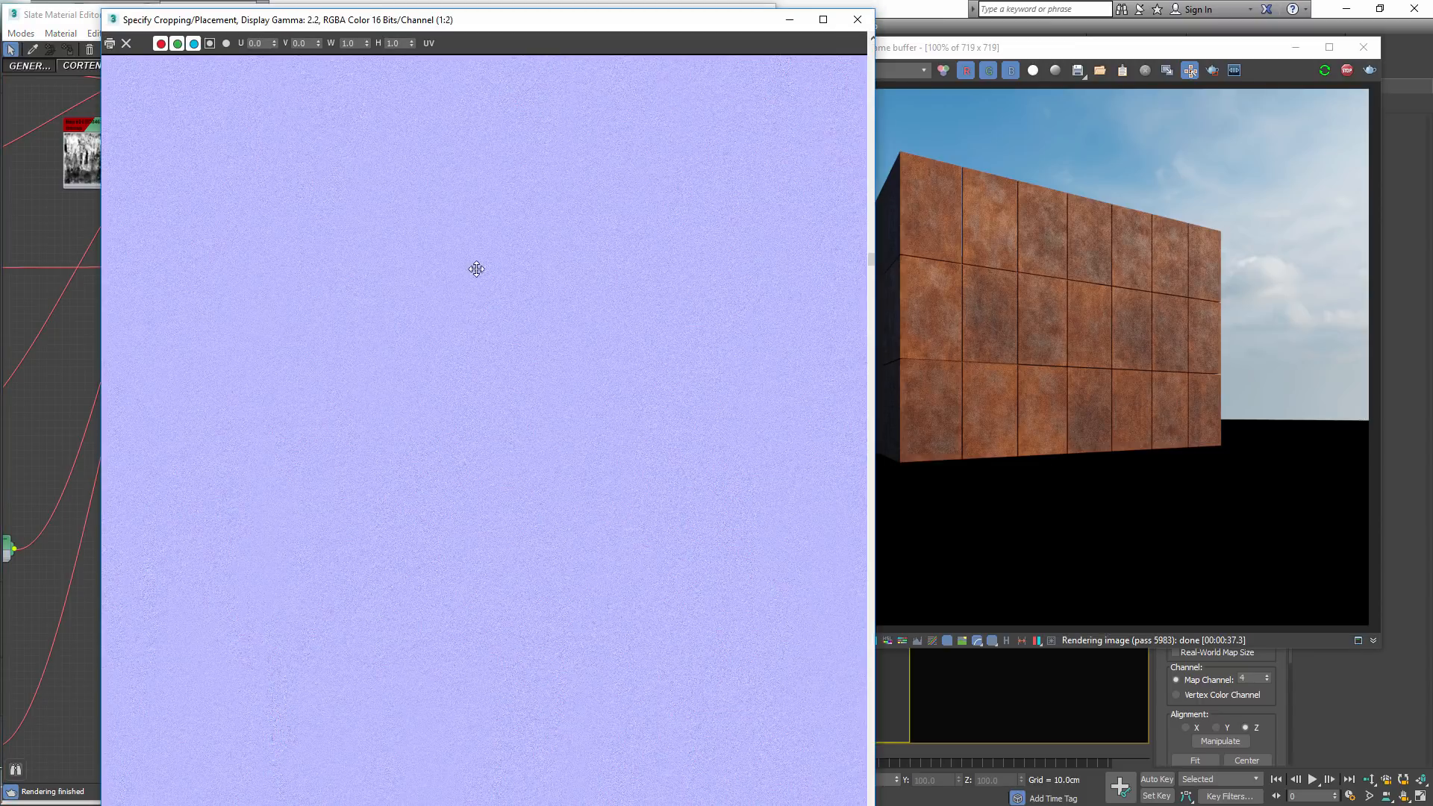
left_click(858, 20)
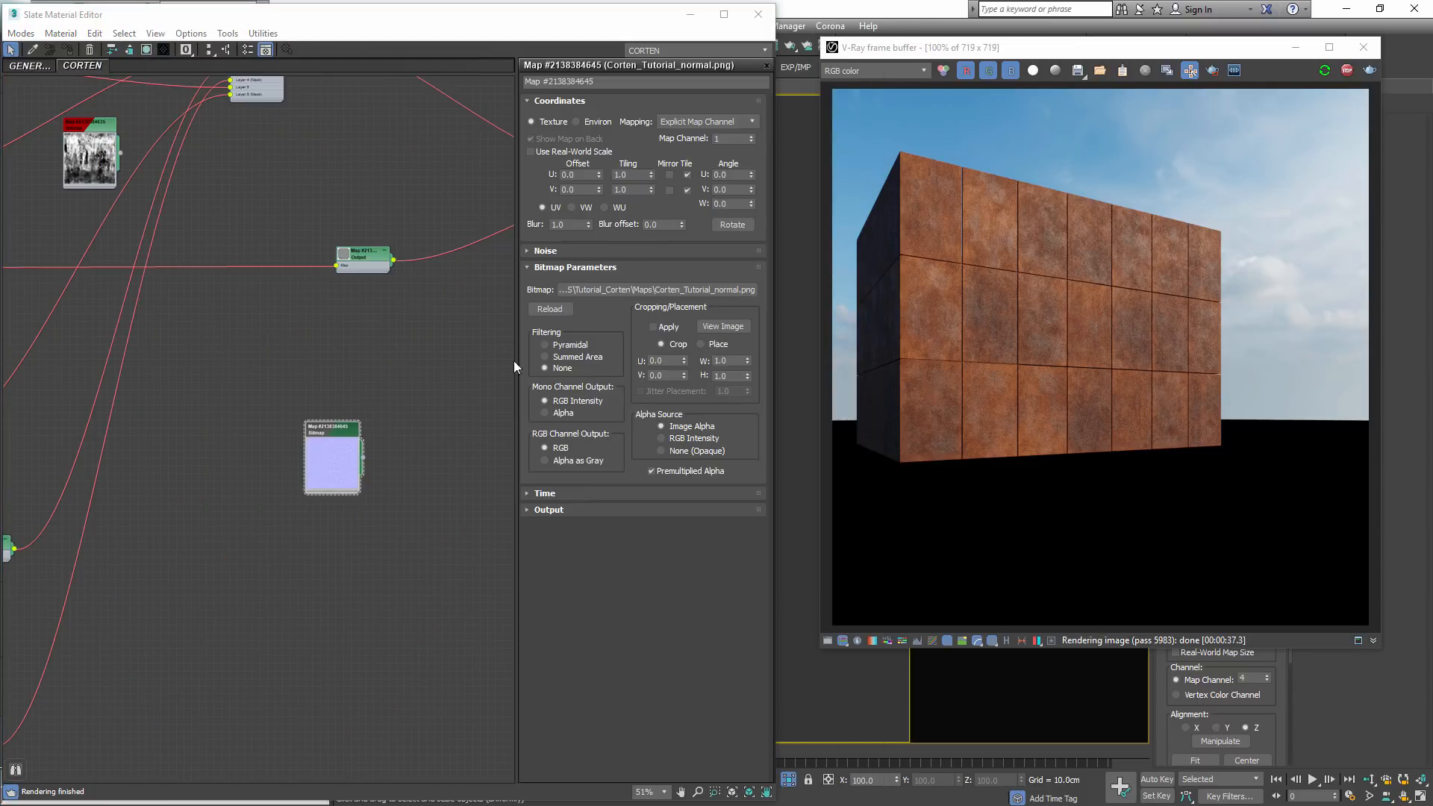
Reposition the normal map bitmap just below the Output node that feeds the VRayMtl
left_click_drag(338, 429, 384, 321)
middle_click_drag(452, 314, 266, 395)
scroll(299, 379, "up", 1)
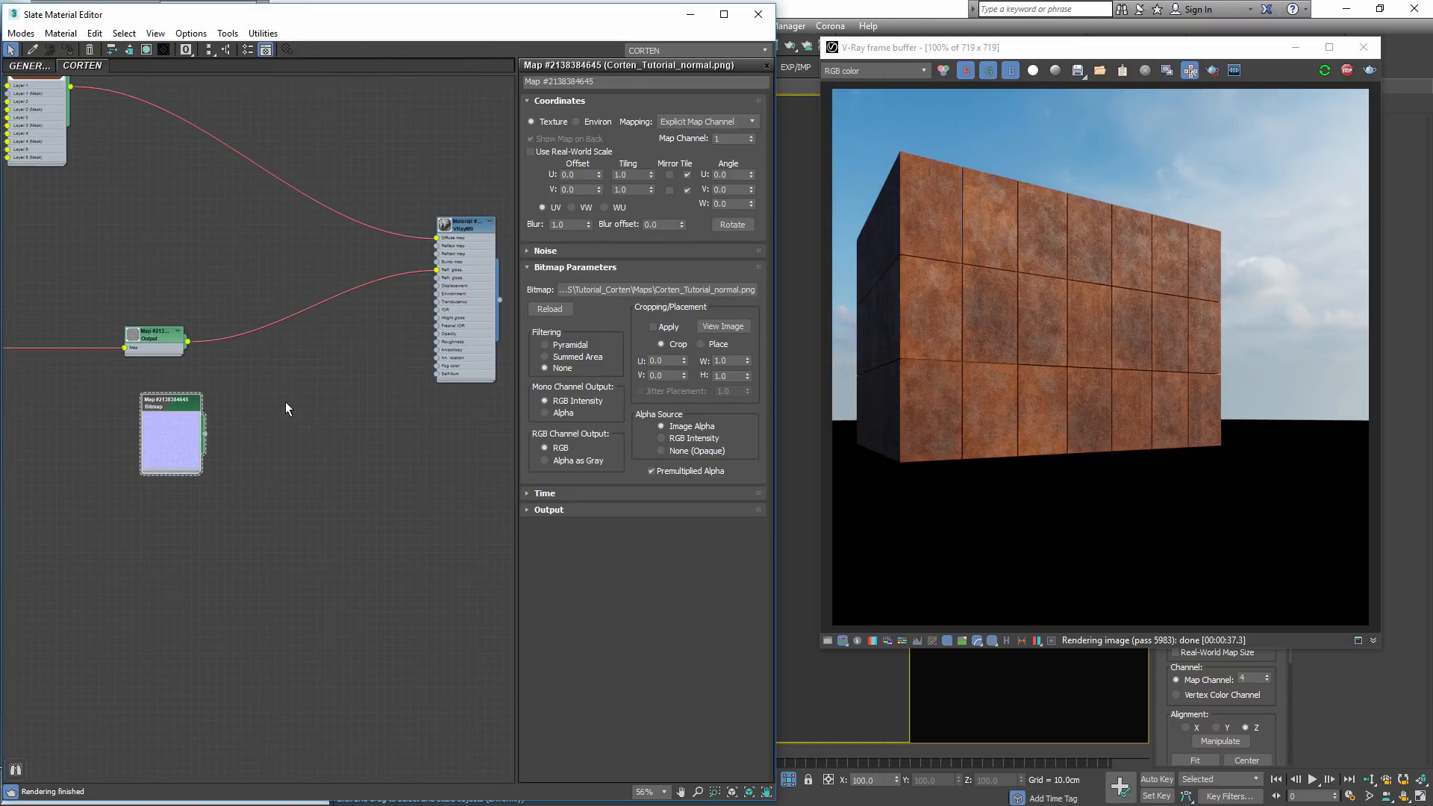
Add a VRayColor2Bump map to the graph and set it aside below the Composite node
right_click(286, 403)
mouse_move(328, 427)
mouse_move(216, 477)
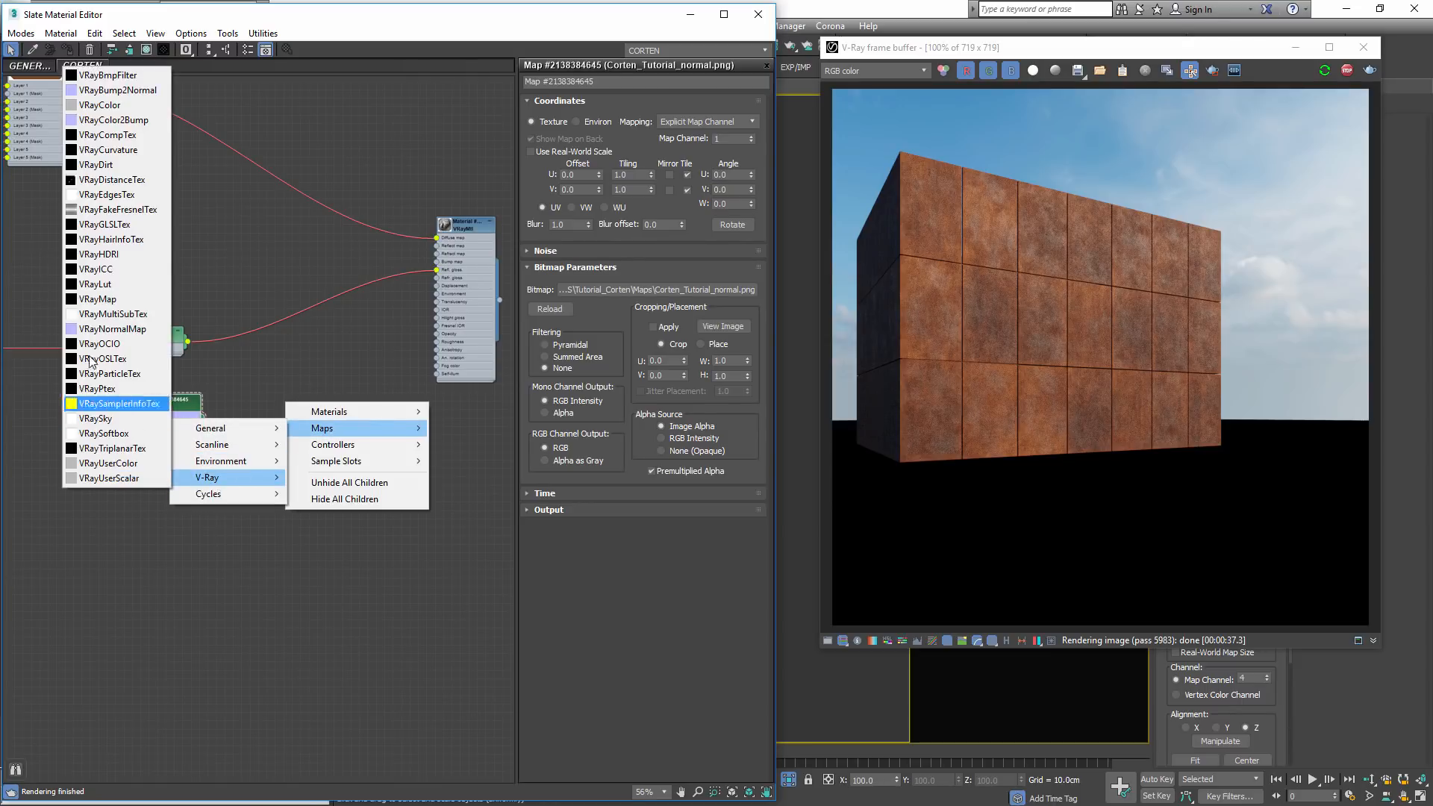
left_click(125, 125)
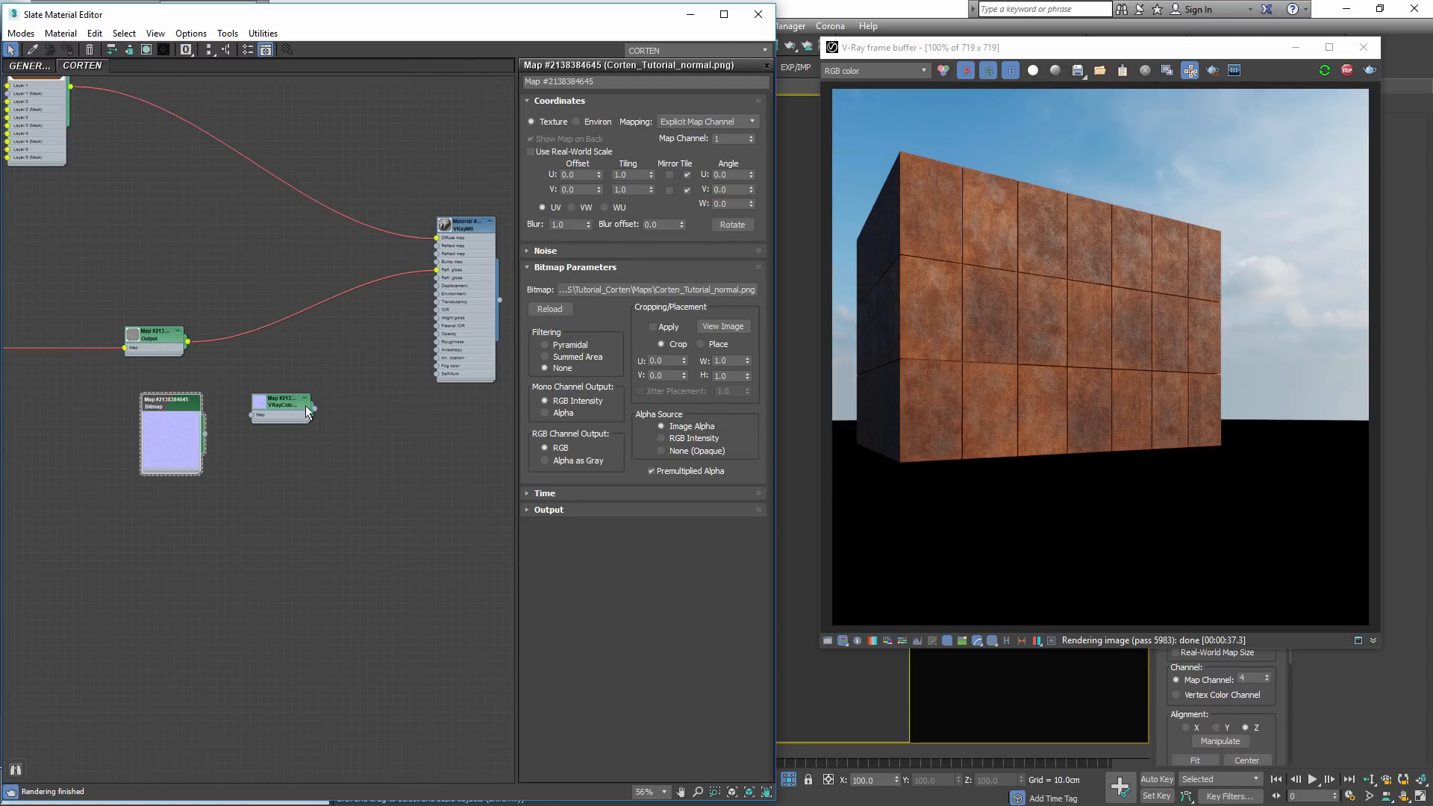
left_click_drag(280, 398, 101, 170)
Add a VRayNormalMap map beside the Corten_Tutorial_normal.png bitmap and connect the bitmap to its Normal map input
right_click(315, 393)
mouse_move(351, 416)
mouse_move(237, 467)
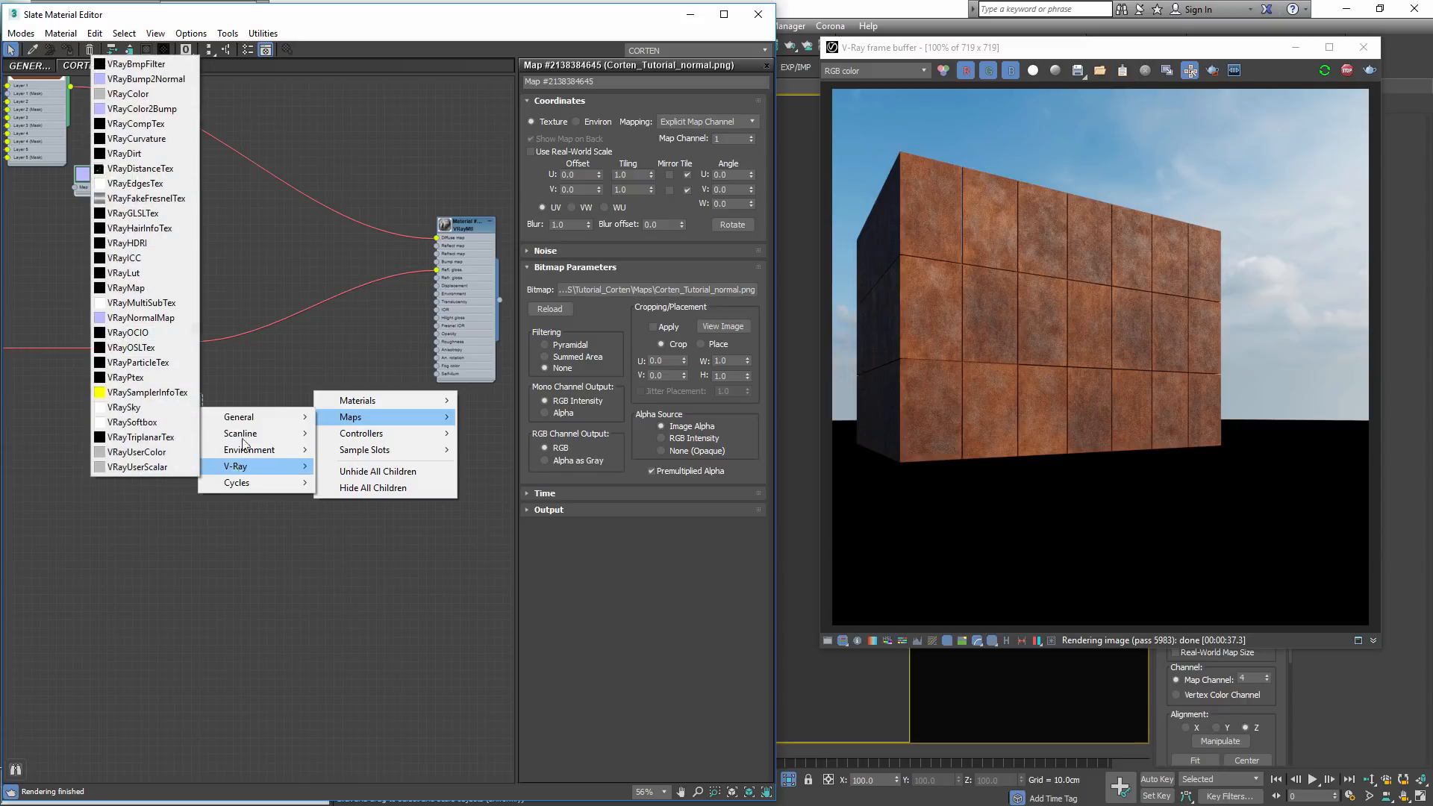
left_click(146, 306)
scroll(209, 471, "up", 5)
left_click_drag(205, 460, 331, 415)
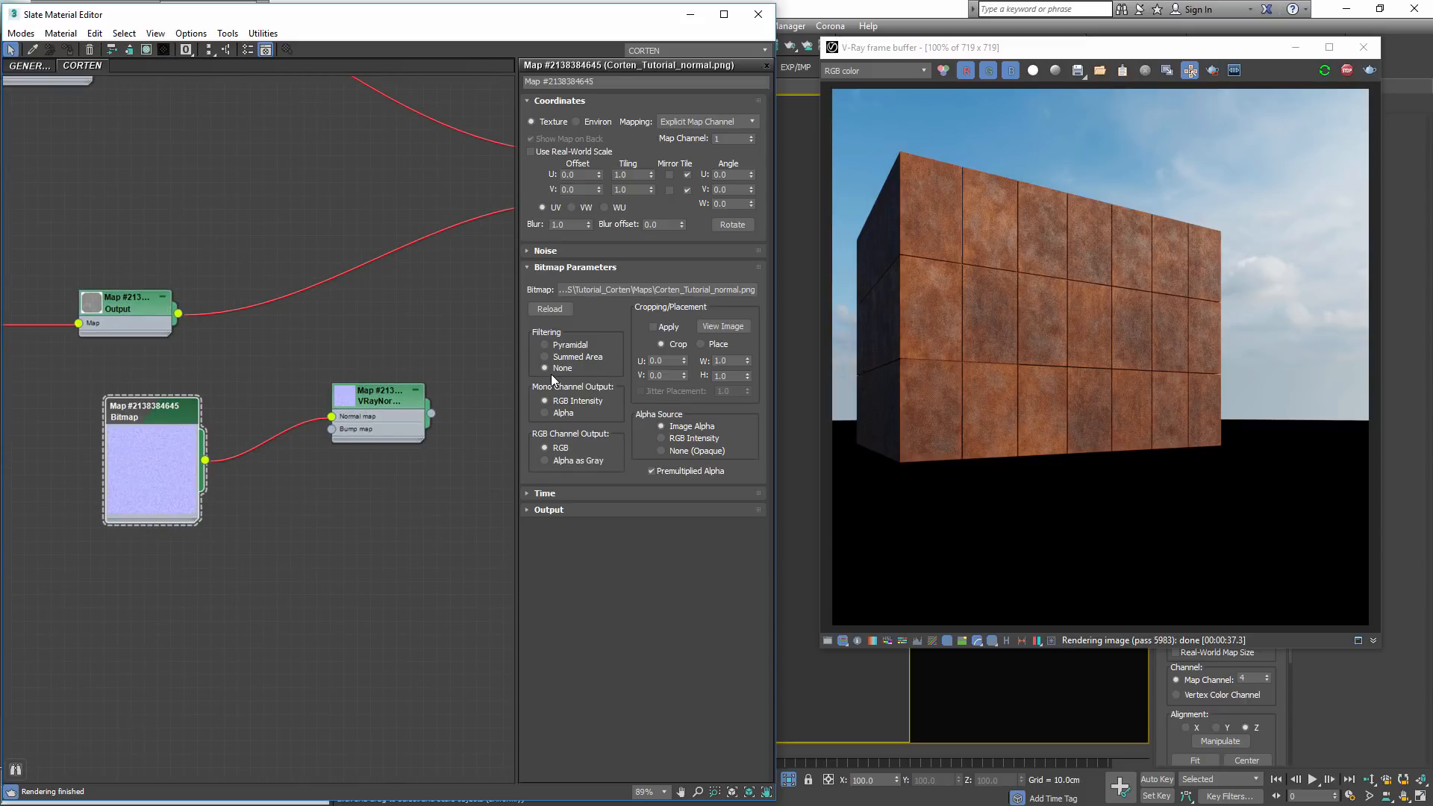
Check the gamma override of Corten_Tutorial_normal.png, then connect the VRayNormalMap to the VRayMtl's Bump map input
left_click(607, 289)
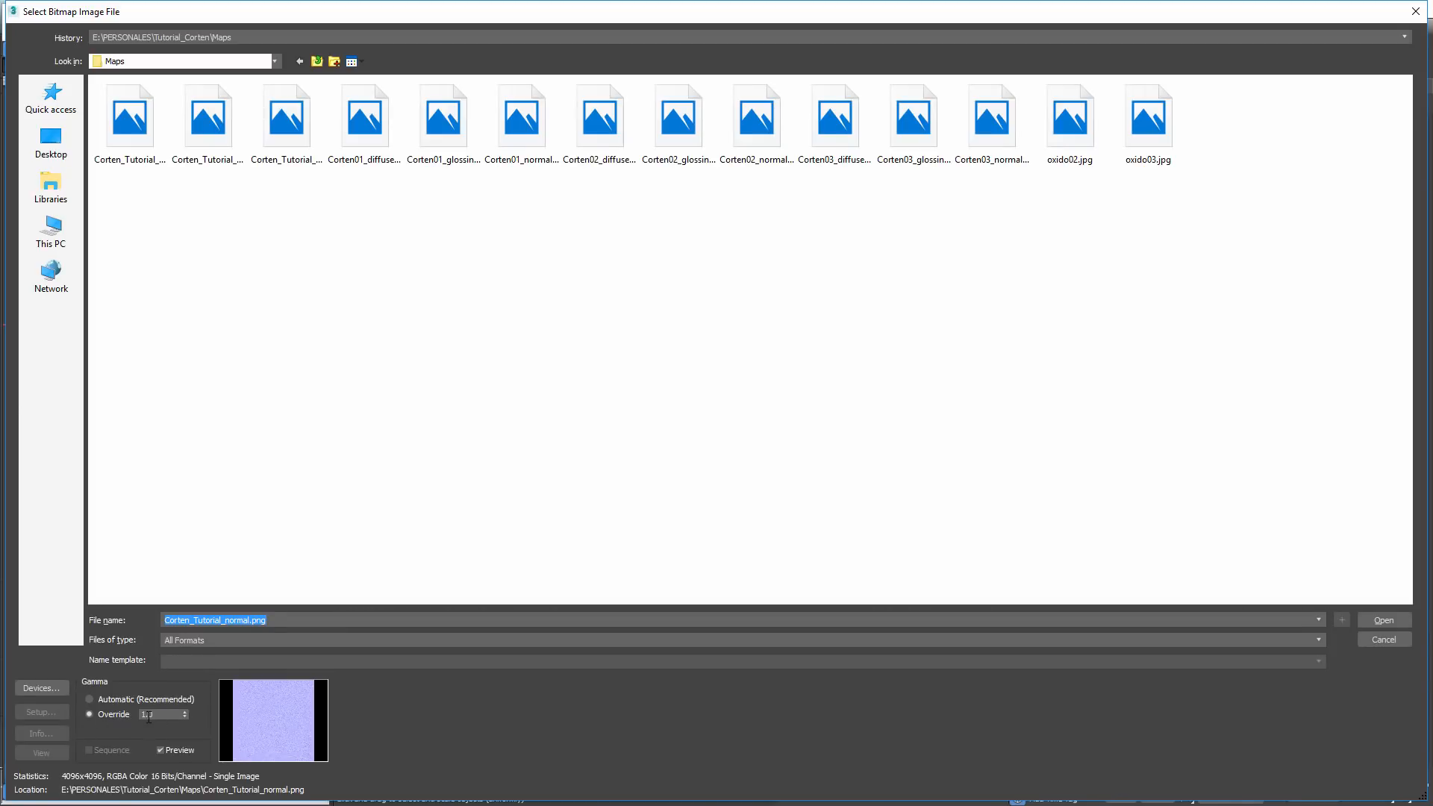
left_click(1381, 622)
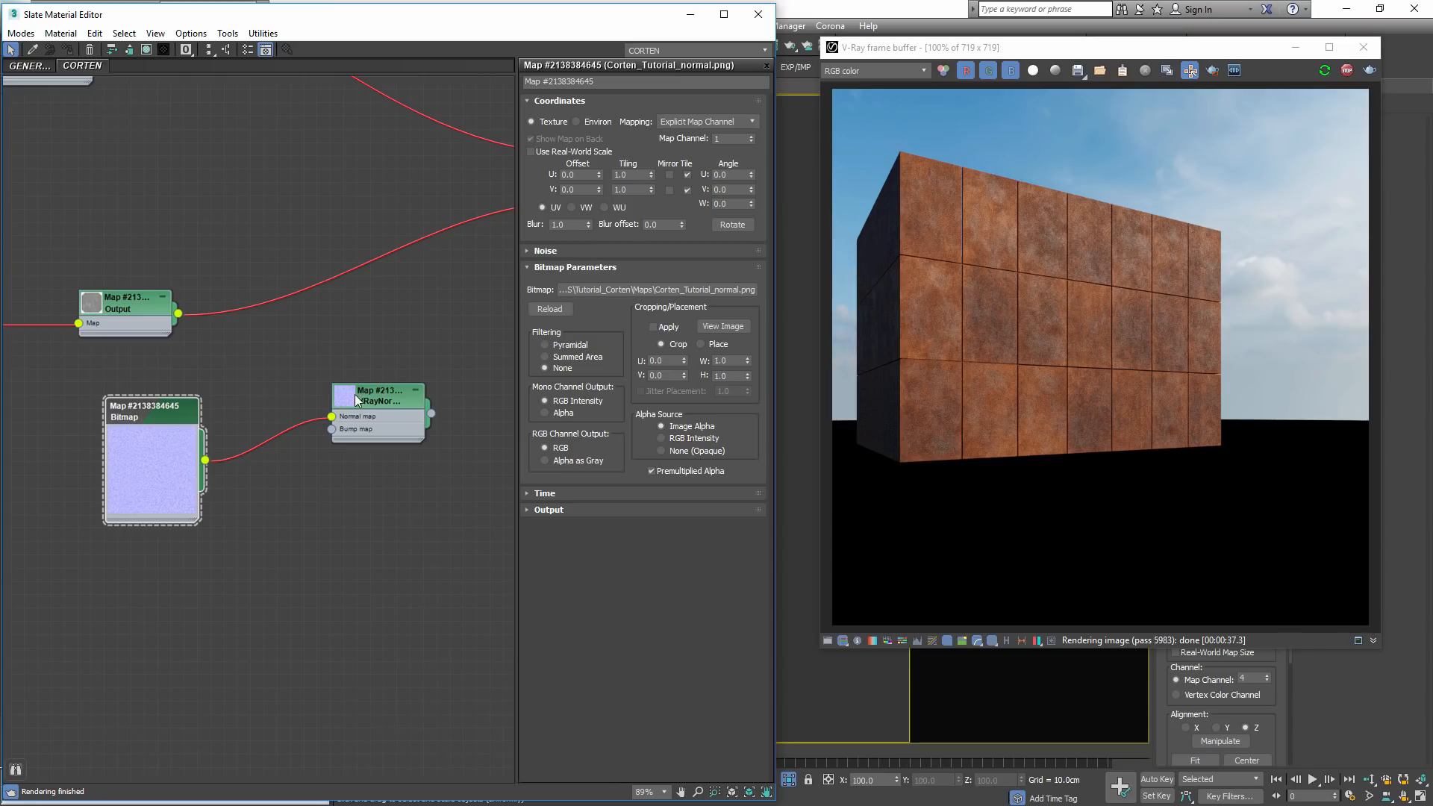
left_click_drag(366, 398, 351, 384)
middle_click_drag(400, 351, 269, 438)
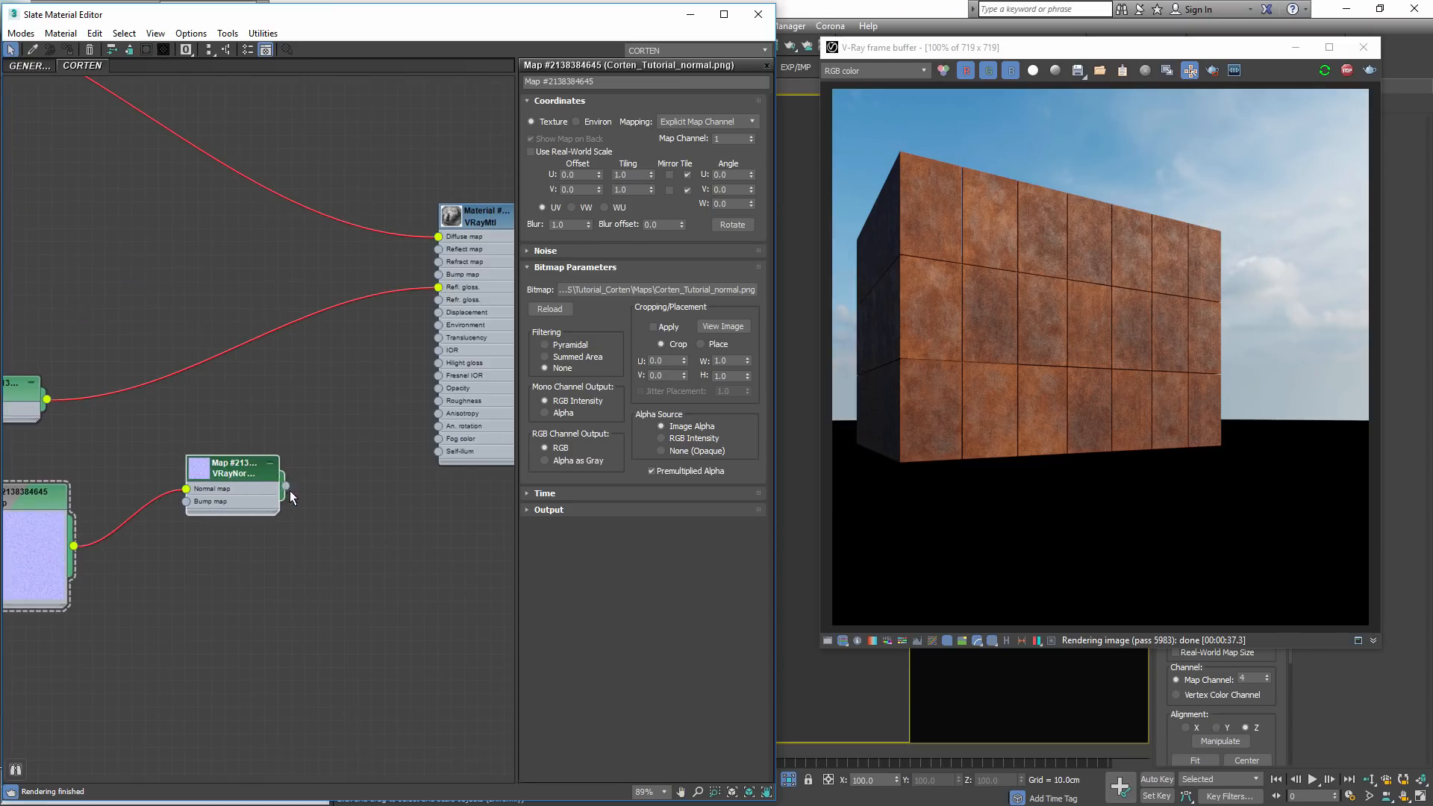
left_click_drag(286, 486, 438, 275)
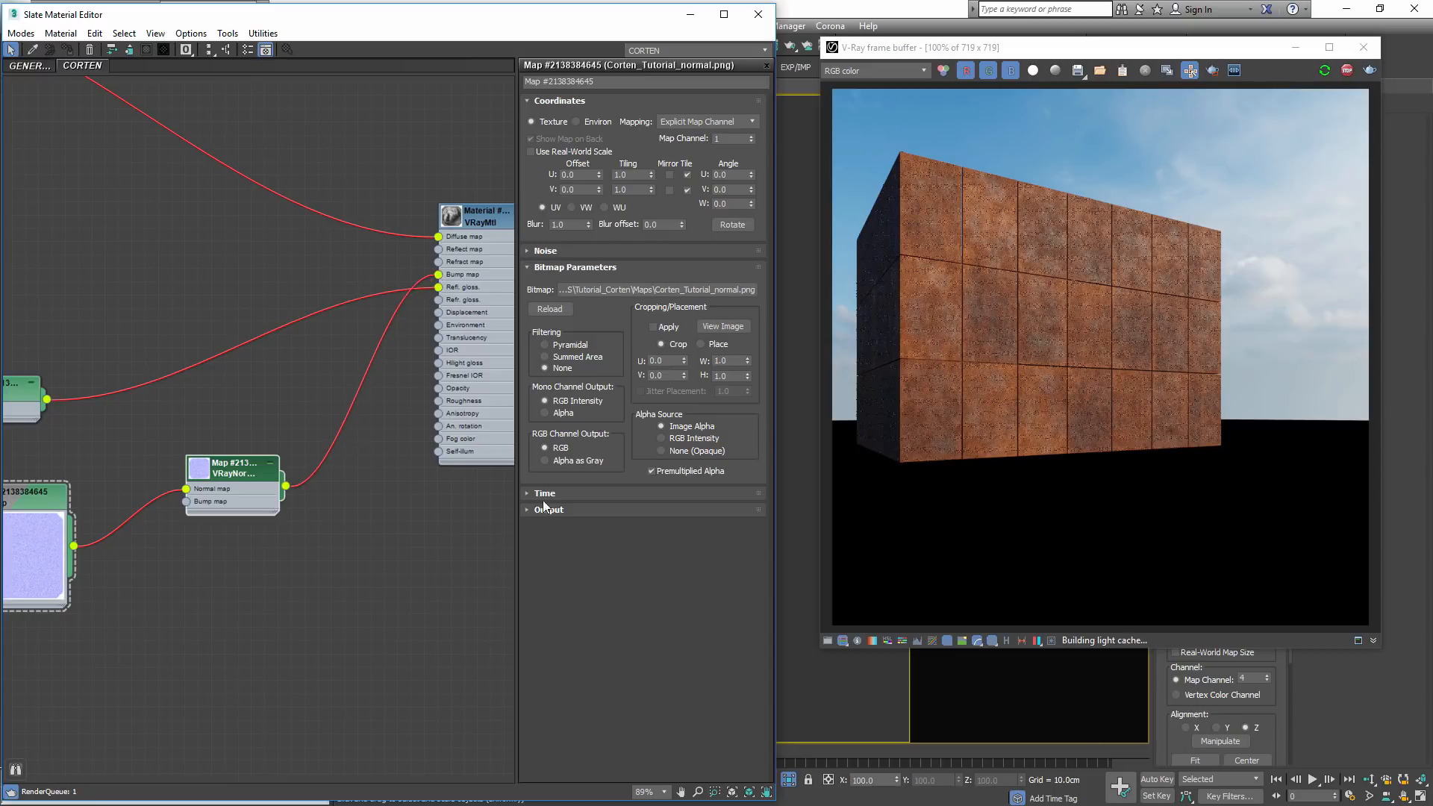
Change the Bump amount in the VRayMtl's maps and open the VRayNormalMap's parameters
double_click(501, 257)
scroll(589, 657, "down", 5)
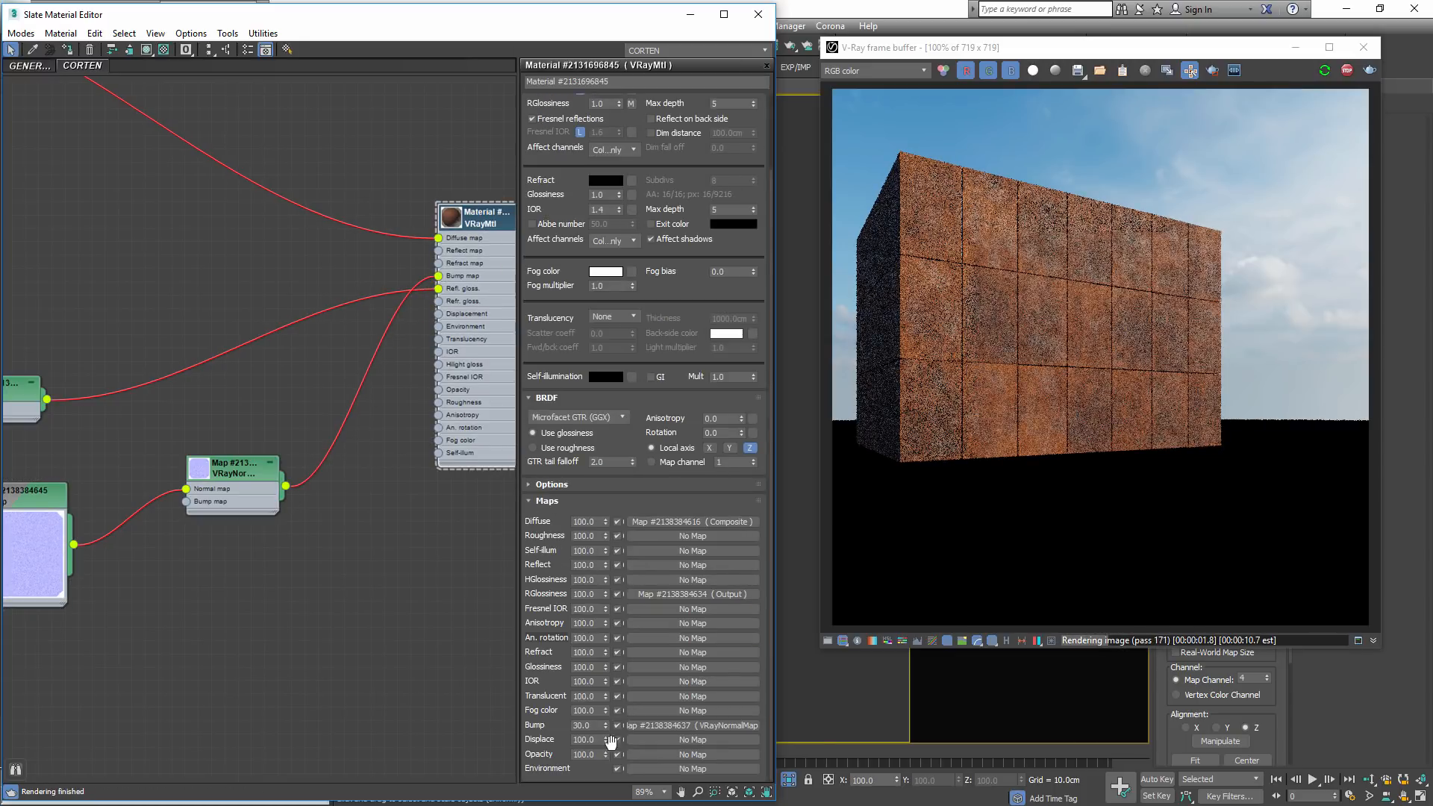
type("0")
key("Return")
double_click(234, 468)
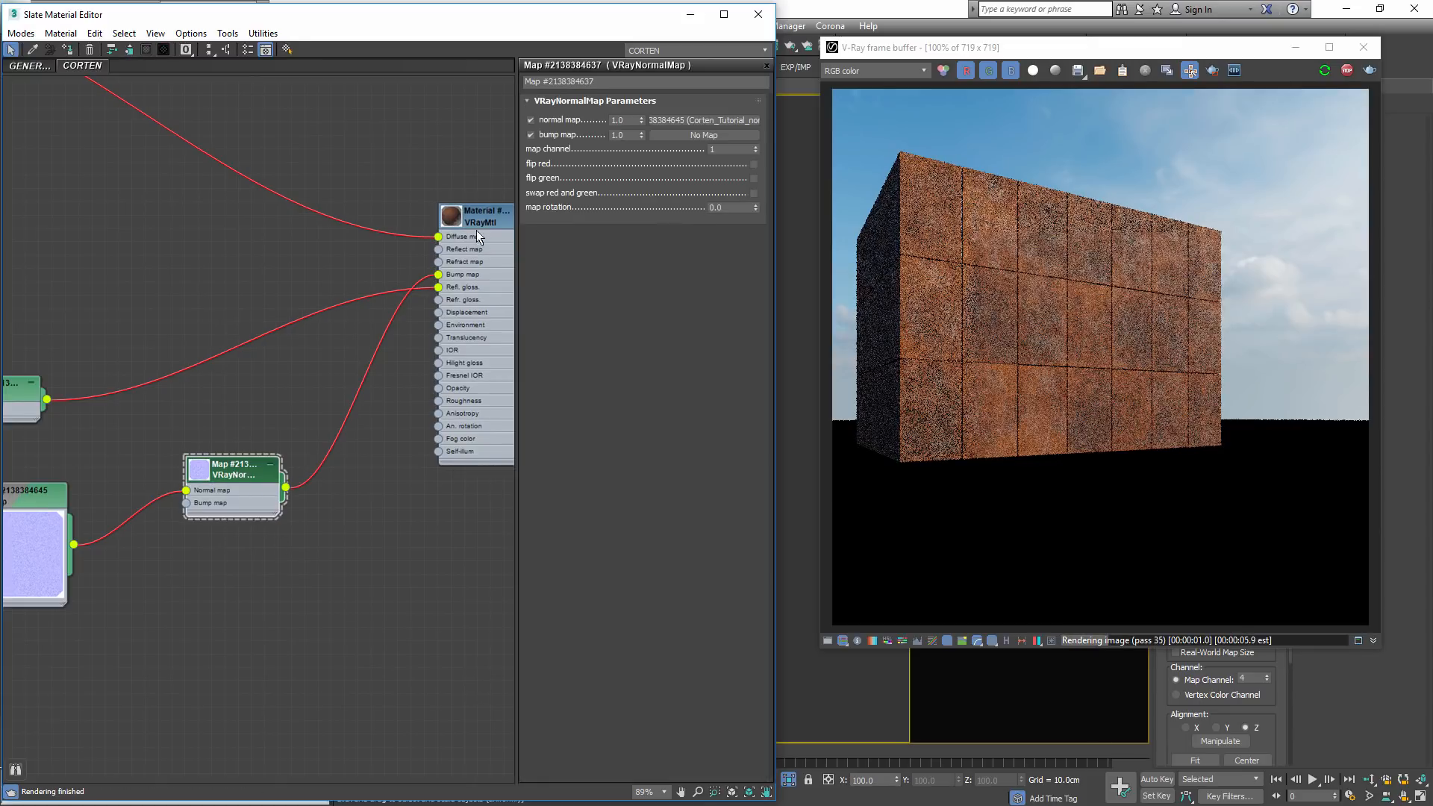
double_click(619, 120)
Examine the normal map nodes in the graph and the bumped surface of the rendered panels up close
middle_click_drag(153, 442, 362, 506)
scroll(361, 506, "down", 2)
left_click_drag(481, 673, 272, 553)
left_click(478, 373)
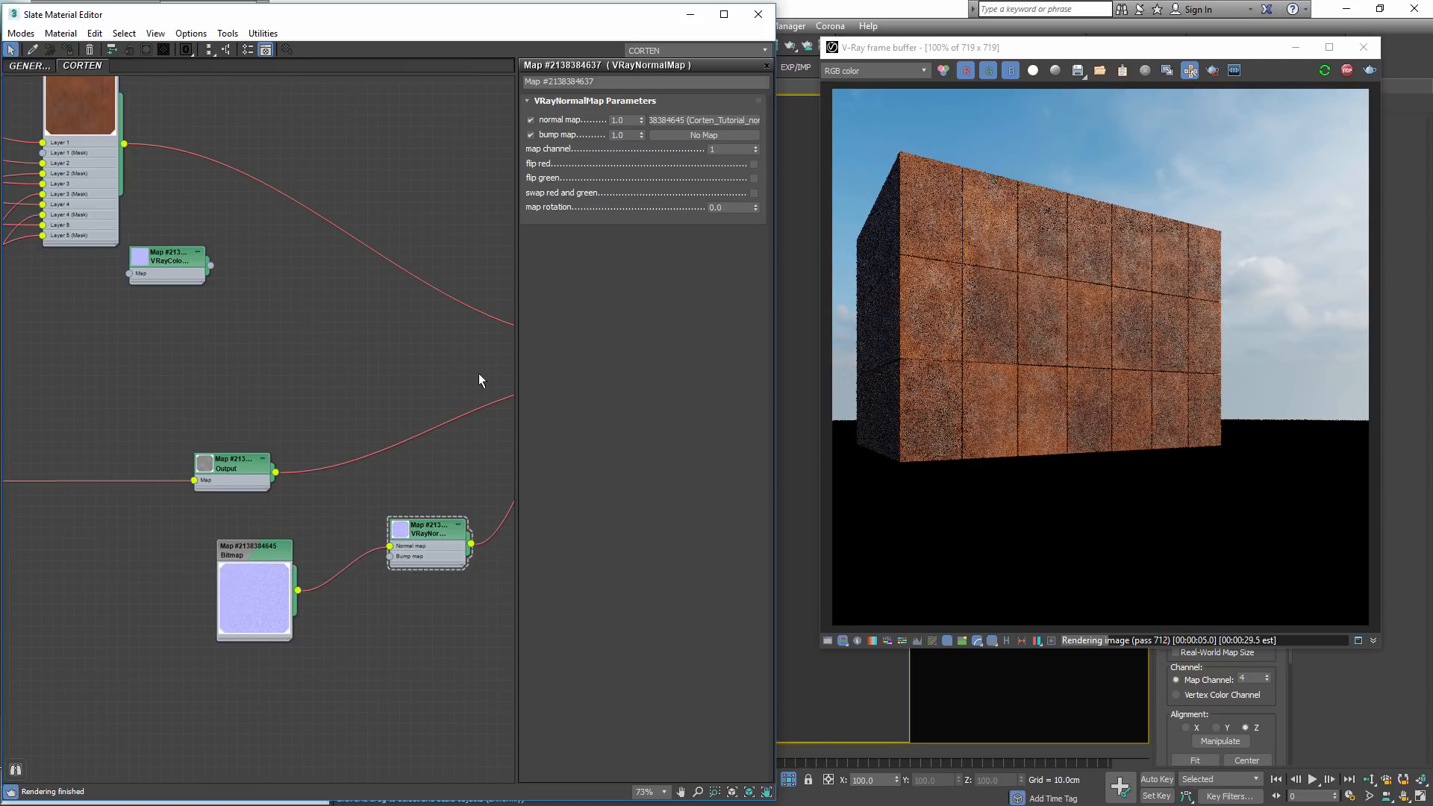
scroll(920, 315, "up", 1)
scroll(969, 266, "up", 1)
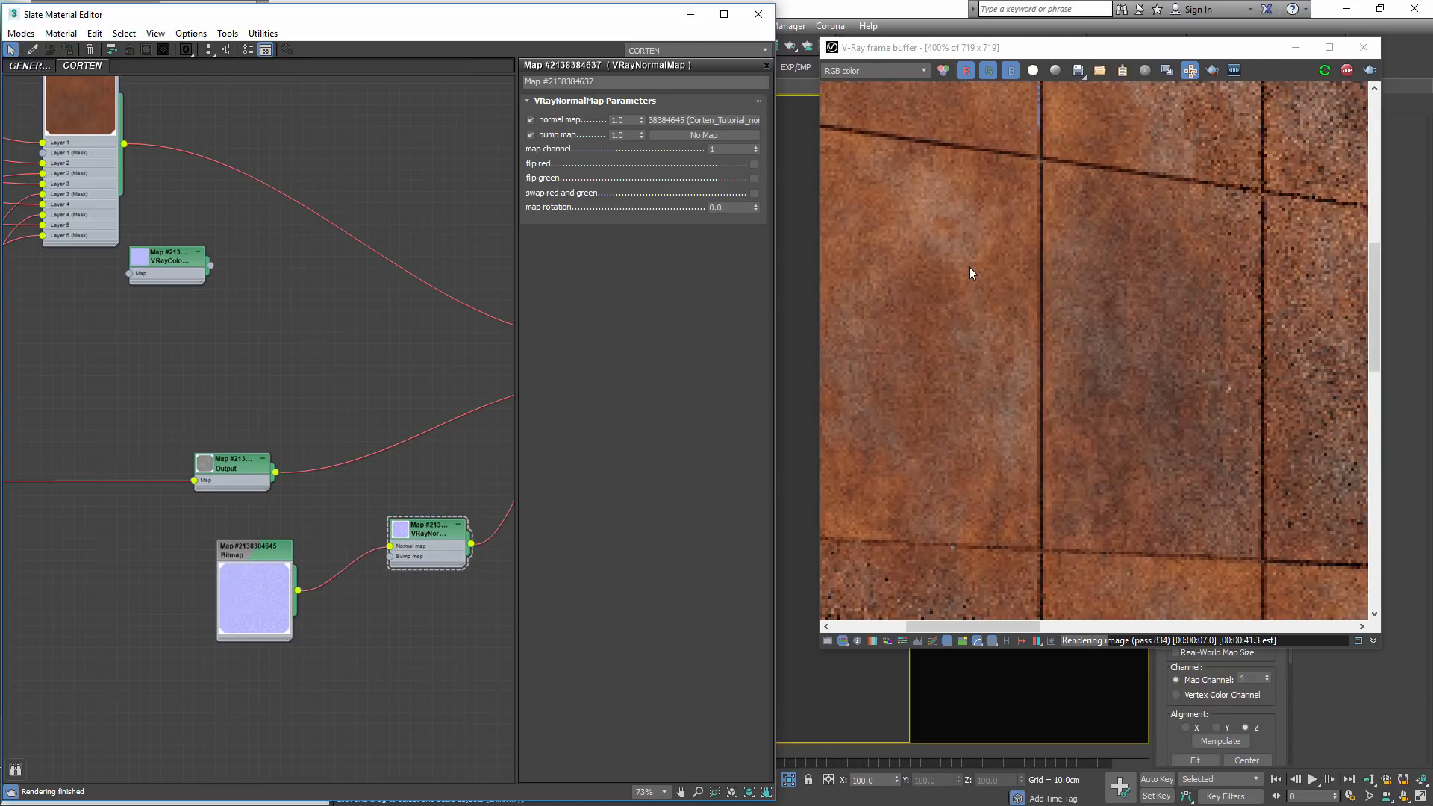
scroll(970, 274, "down", 1)
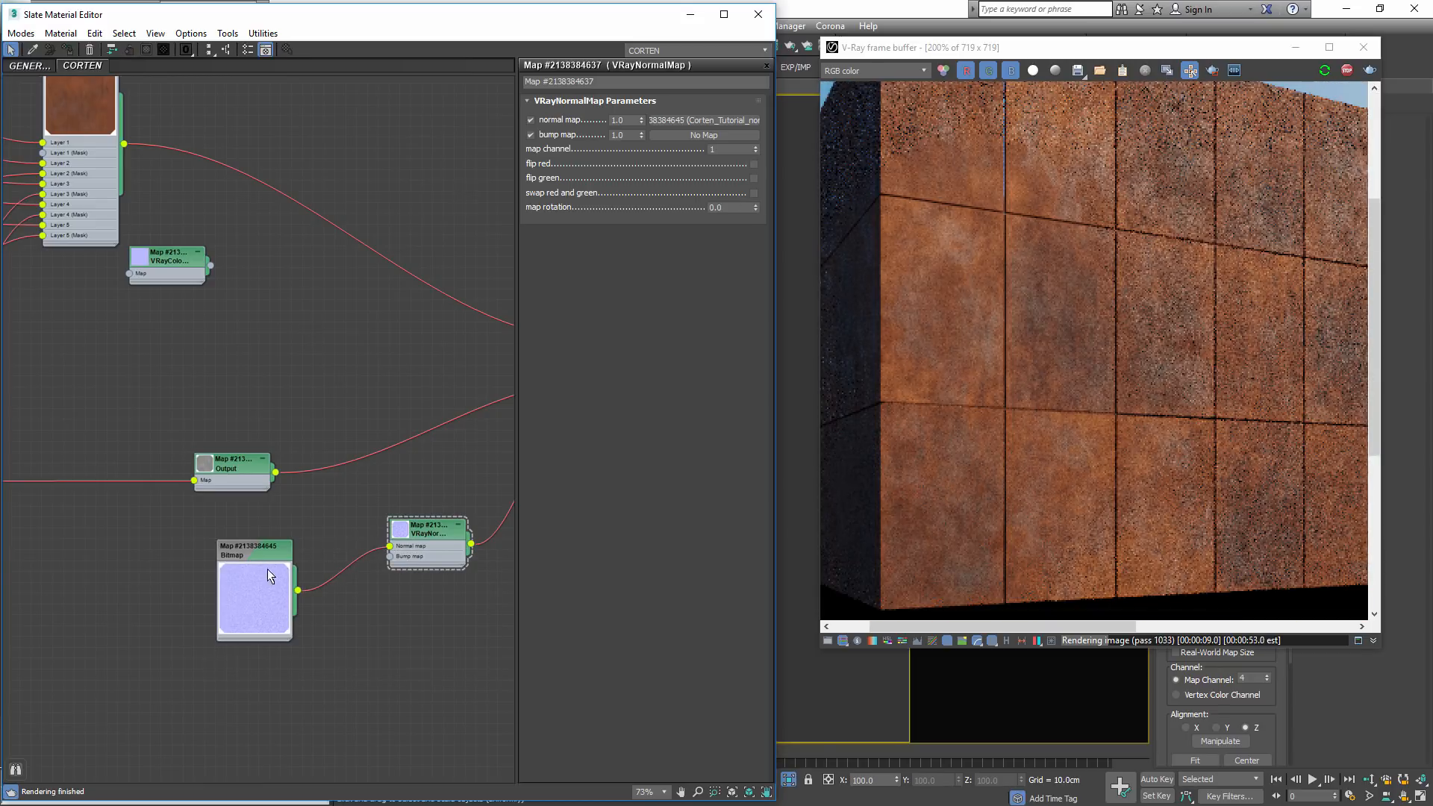
Shift the normal bitmap slightly away from the VRayNormalMap and view the Corten01_diffuse.png bitmap at full size
left_click_drag(282, 557, 238, 583)
scroll(221, 490, "down", 6)
middle_click_drag(100, 390, 339, 468)
scroll(188, 382, "up", 1)
scroll(153, 309, "up", 1)
middle_click_drag(153, 309, 538, 371)
double_click(42, 119)
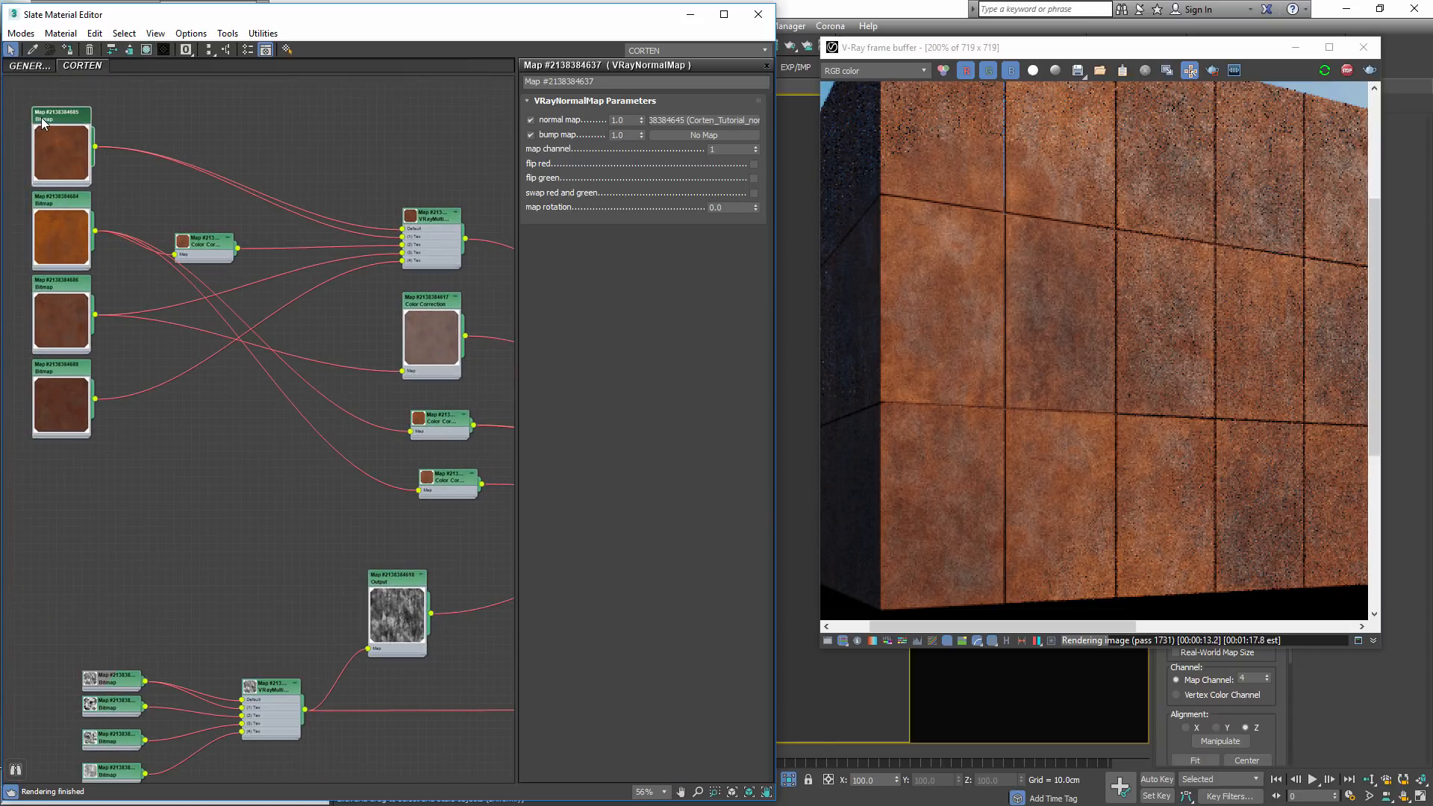
left_click(722, 326)
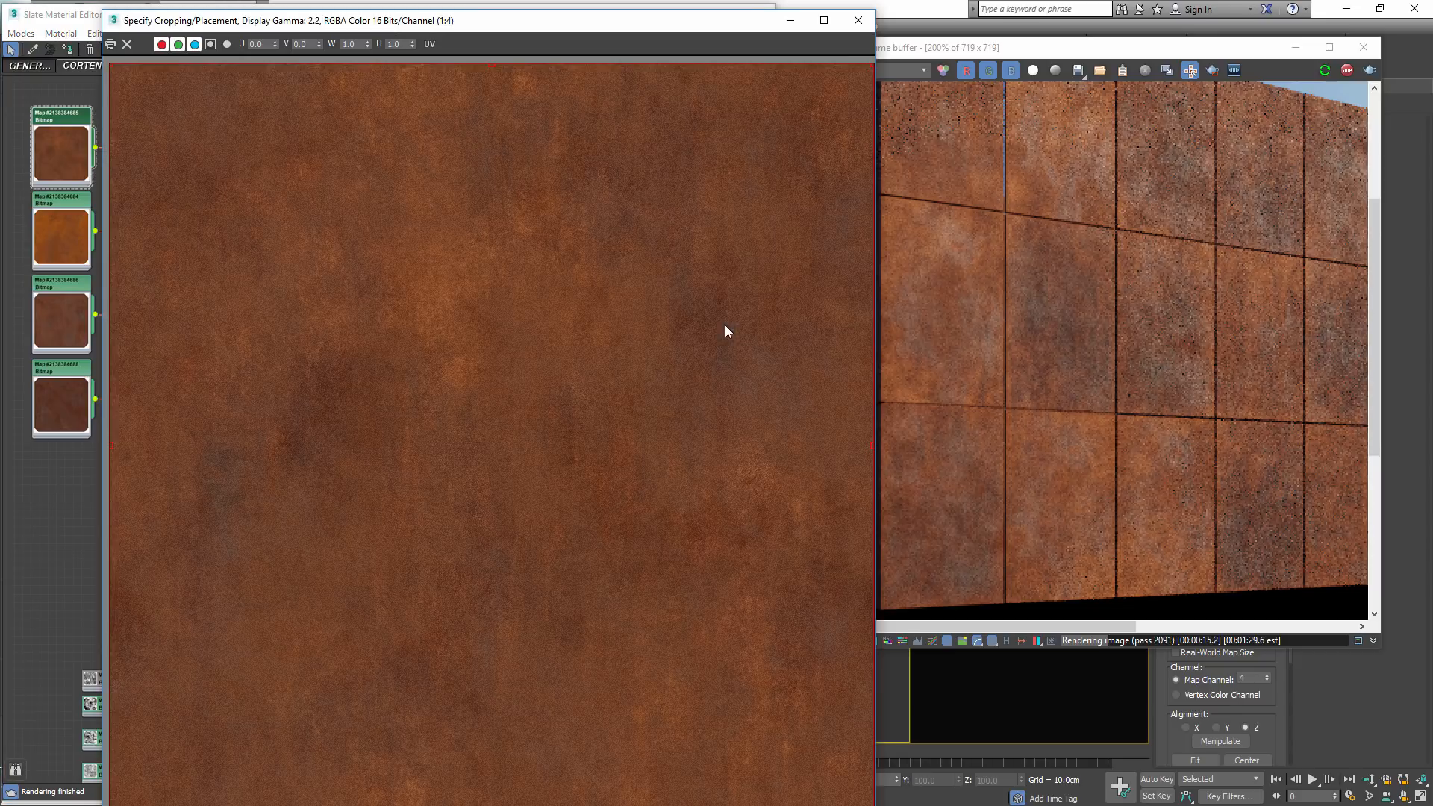
left_click(863, 27)
Connect the Corten01_diffuse.png bitmap to the Bump map input of the VRayNormalMap
left_click(48, 232)
middle_click_drag(175, 354, 71, 323)
scroll(149, 336, "down", 2)
middle_click_drag(406, 380, 15, 265)
scroll(250, 344, "up", 3)
scroll(237, 384, "down", 5)
middle_click_drag(237, 383, 500, 424)
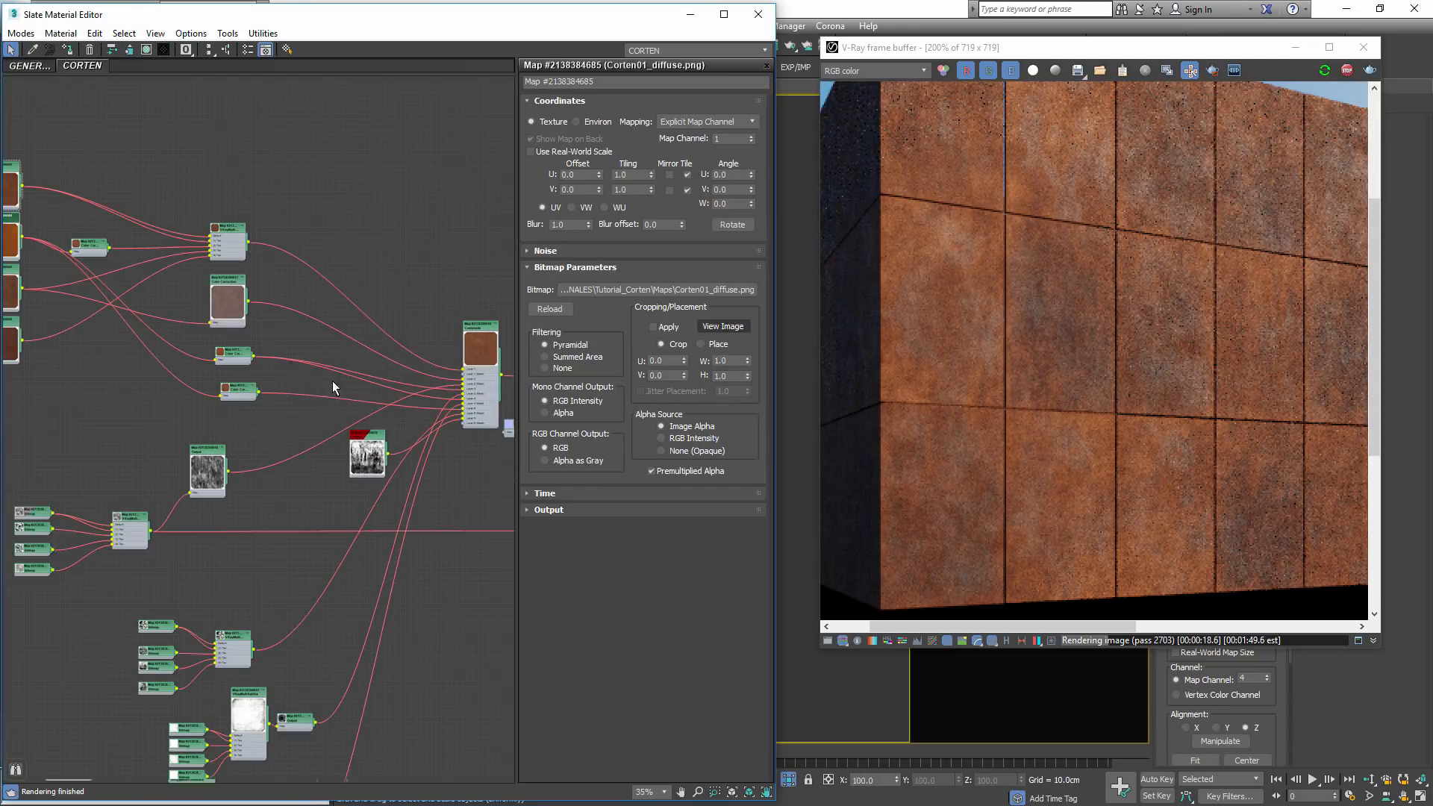
middle_click_drag(143, 293, 253, 291)
scroll(118, 195, "up", 5)
left_click(121, 140)
scroll(159, 144, "down", 5)
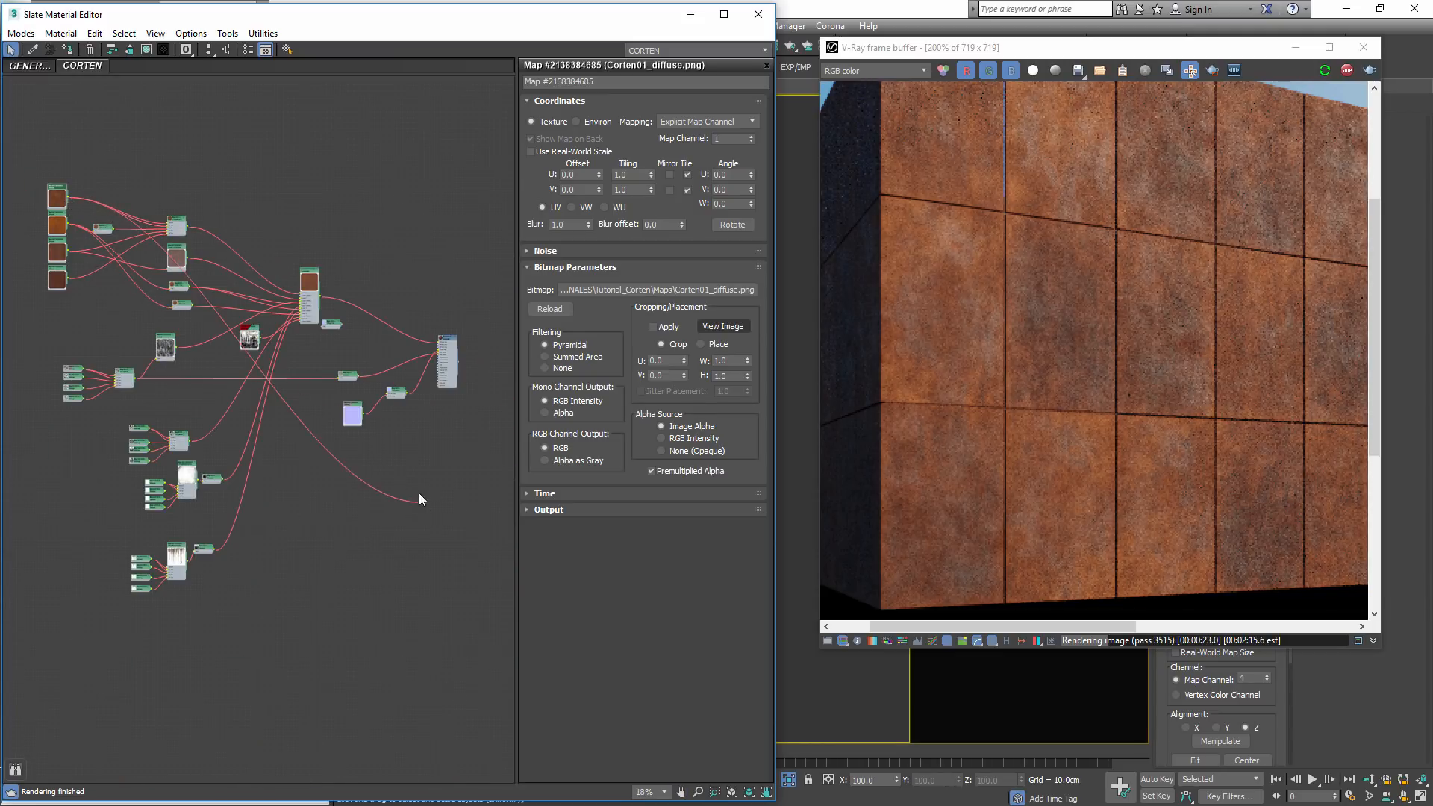
scroll(392, 421, "up", 6)
left_click_drag(365, 309, 362, 303)
middle_click_drag(378, 342, 408, 456)
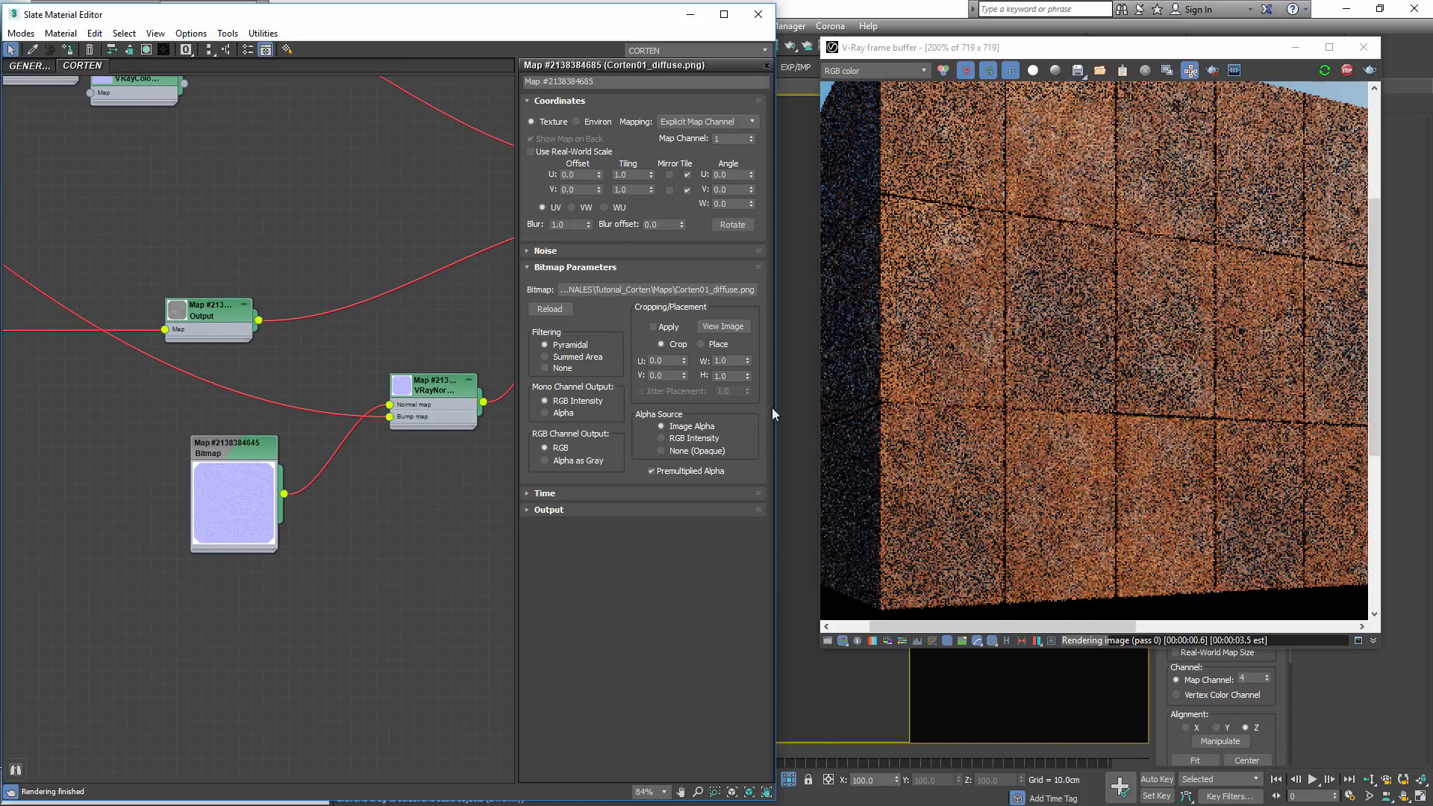
Collapse the normal bitmap node and place it beside the VRayNormalMap, with both between the VRayColor2Bump and Output nodes
scroll(308, 457, "down", 1)
left_click_drag(257, 472, 203, 257)
left_click_drag(415, 388, 339, 193)
left_click_drag(211, 280, 282, 204)
double_click(175, 236)
scroll(1031, 404, "down", 1)
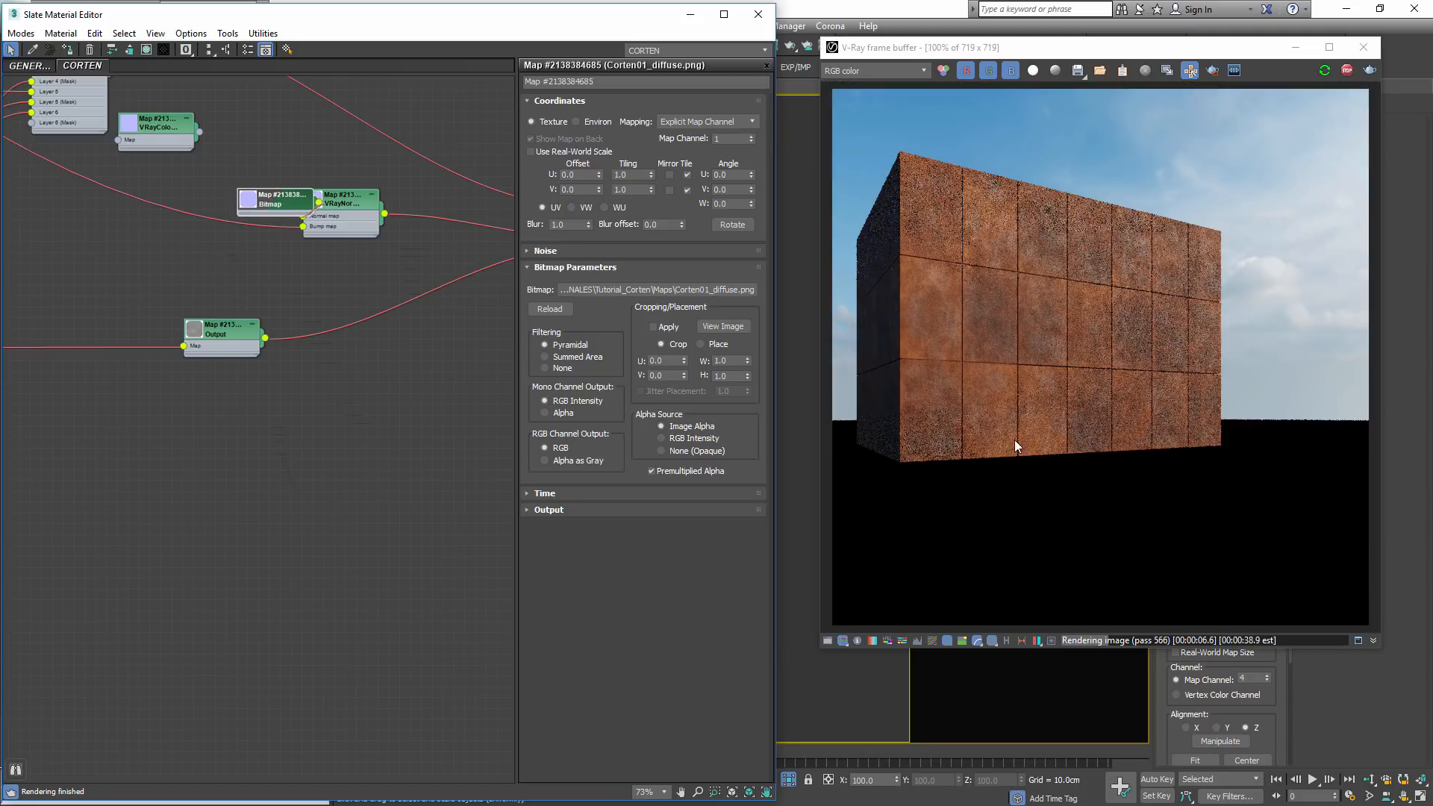
scroll(932, 434, "up", 1)
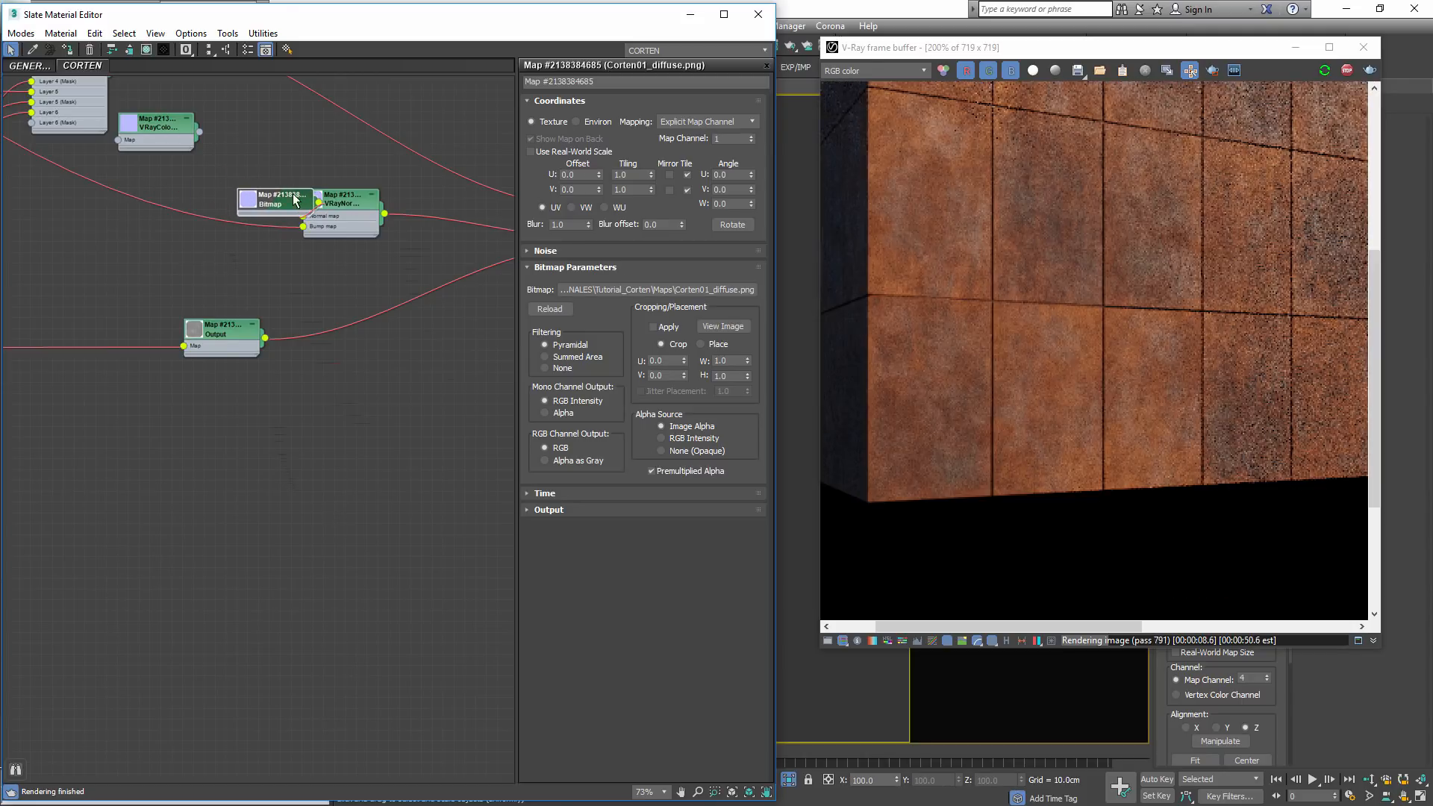
left_click_drag(294, 199, 251, 188)
middle_click_drag(277, 211, 323, 271)
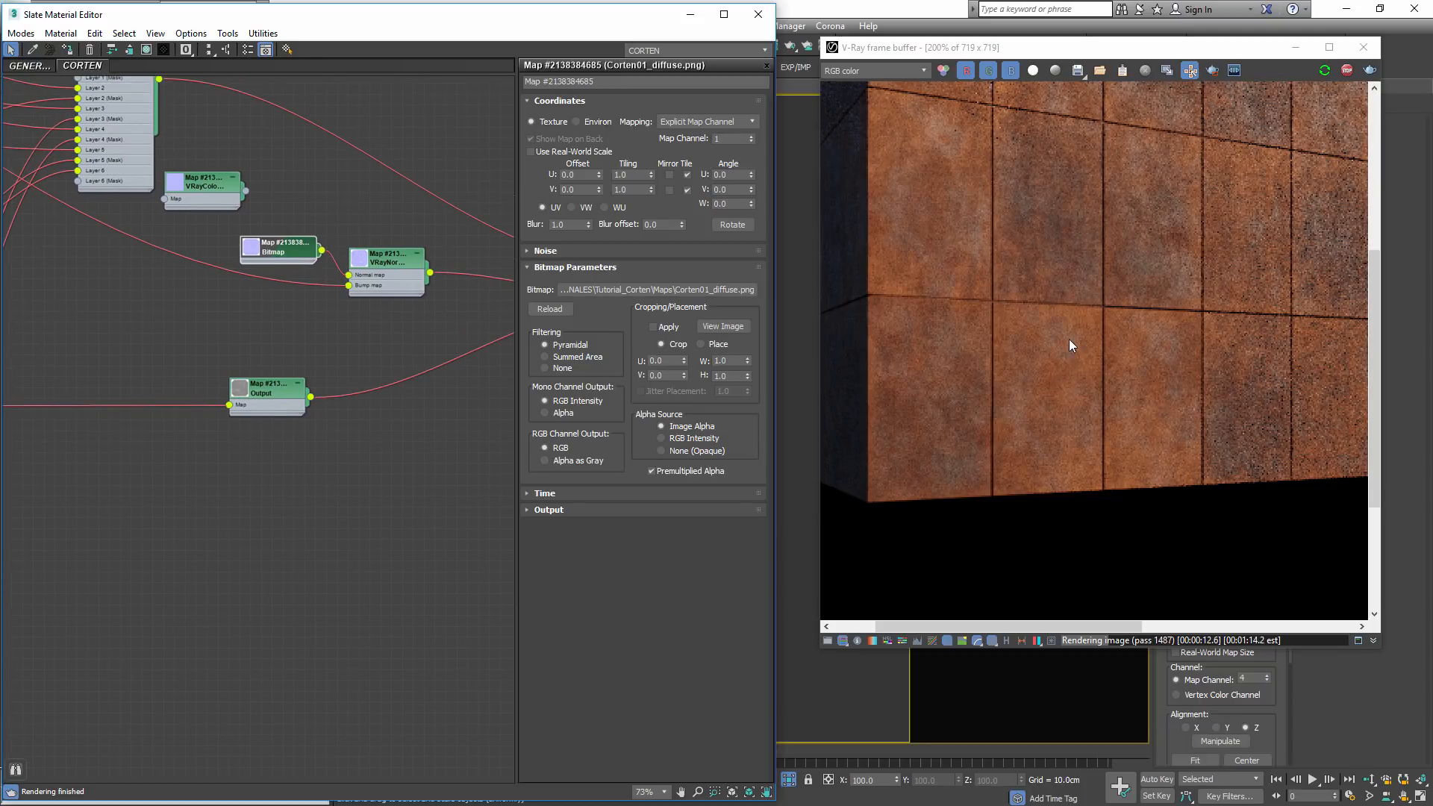
Turn on region rendering in the frame buffer and draw a region over the panels at the wall's upper front corner
scroll(1068, 339, "down", 1)
left_click(1212, 70)
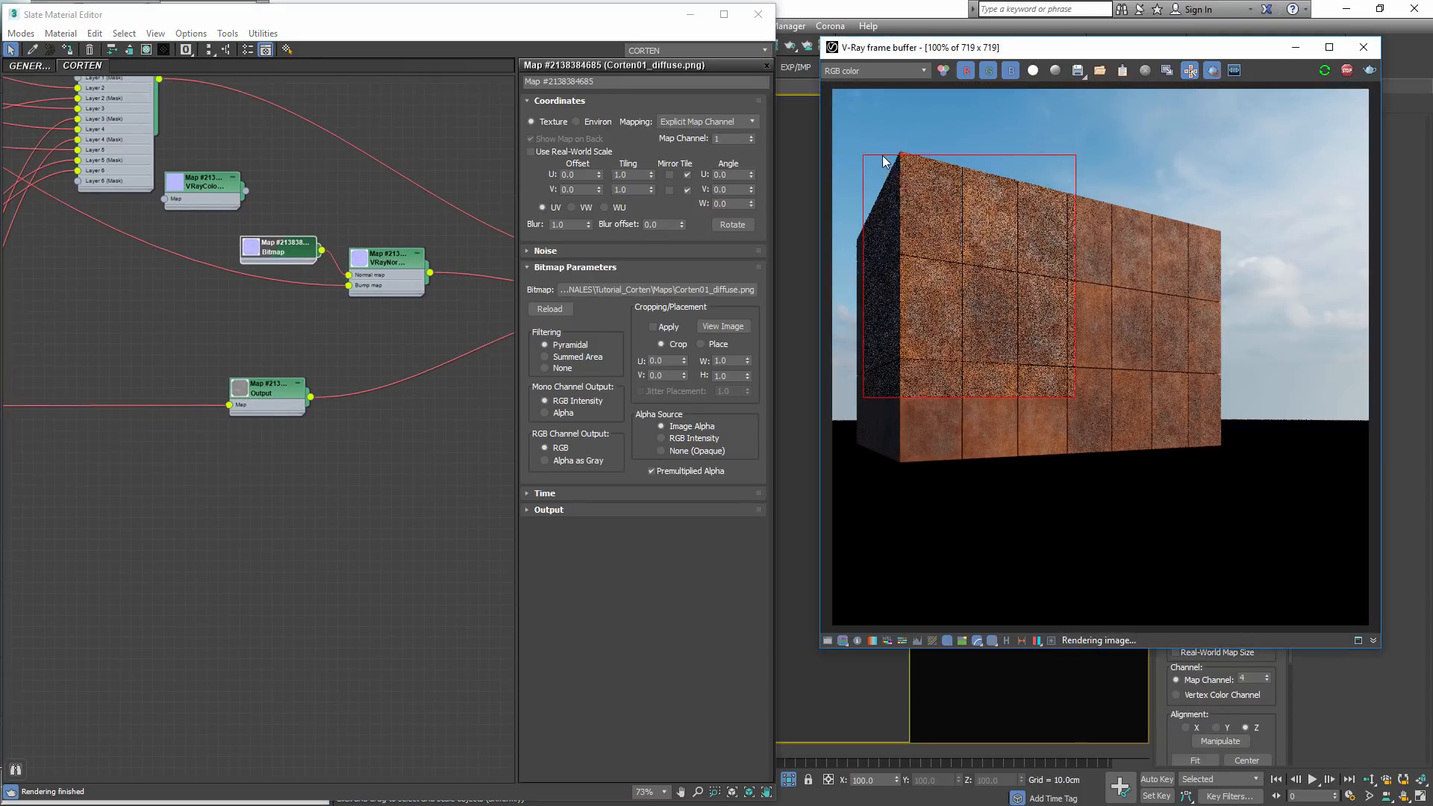
left_click_drag(884, 150, 1027, 306)
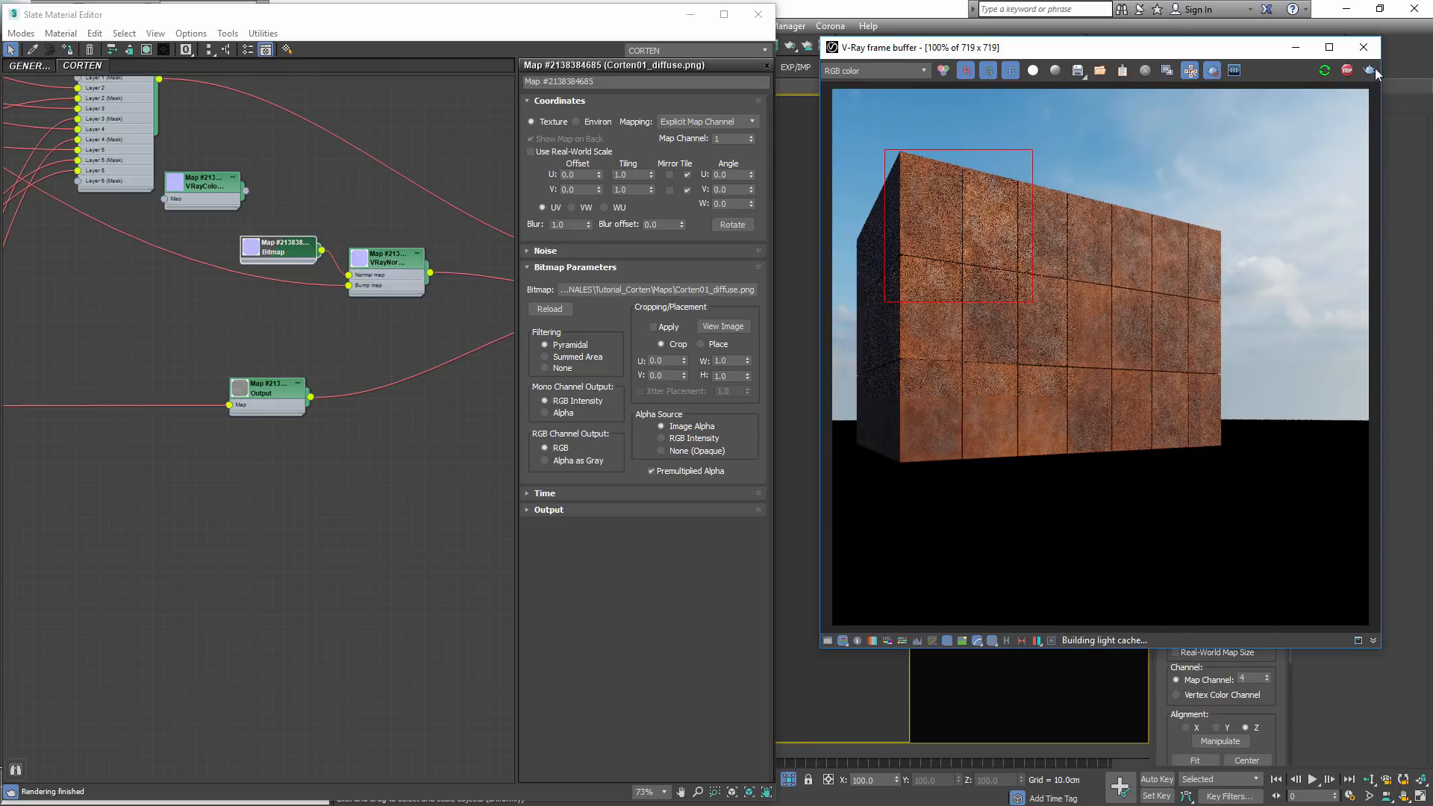
Turn off Fit resolution to VFB in the render setup's IPR options and restart the interactive render
left_click(758, 14)
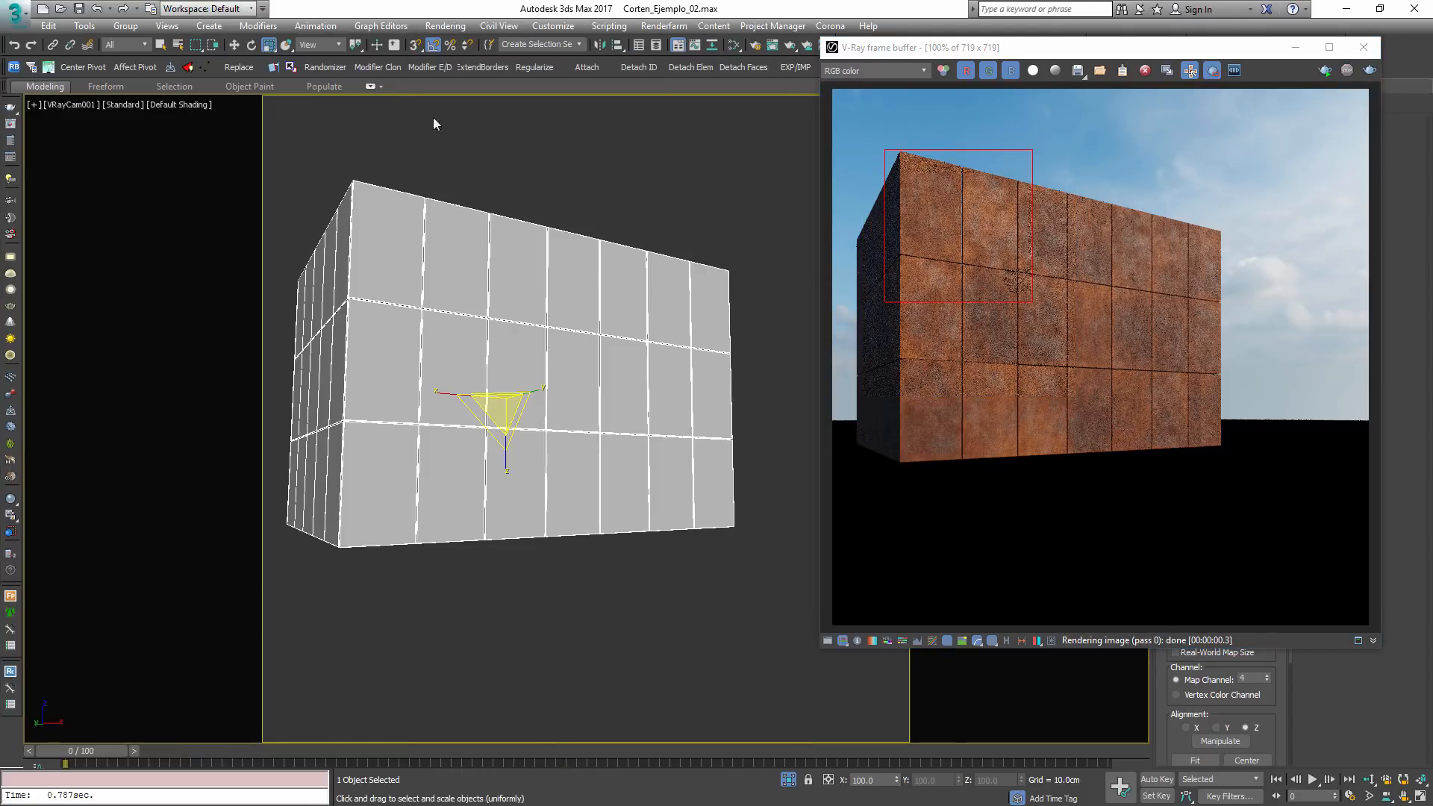
left_click(11, 142)
key("F10")
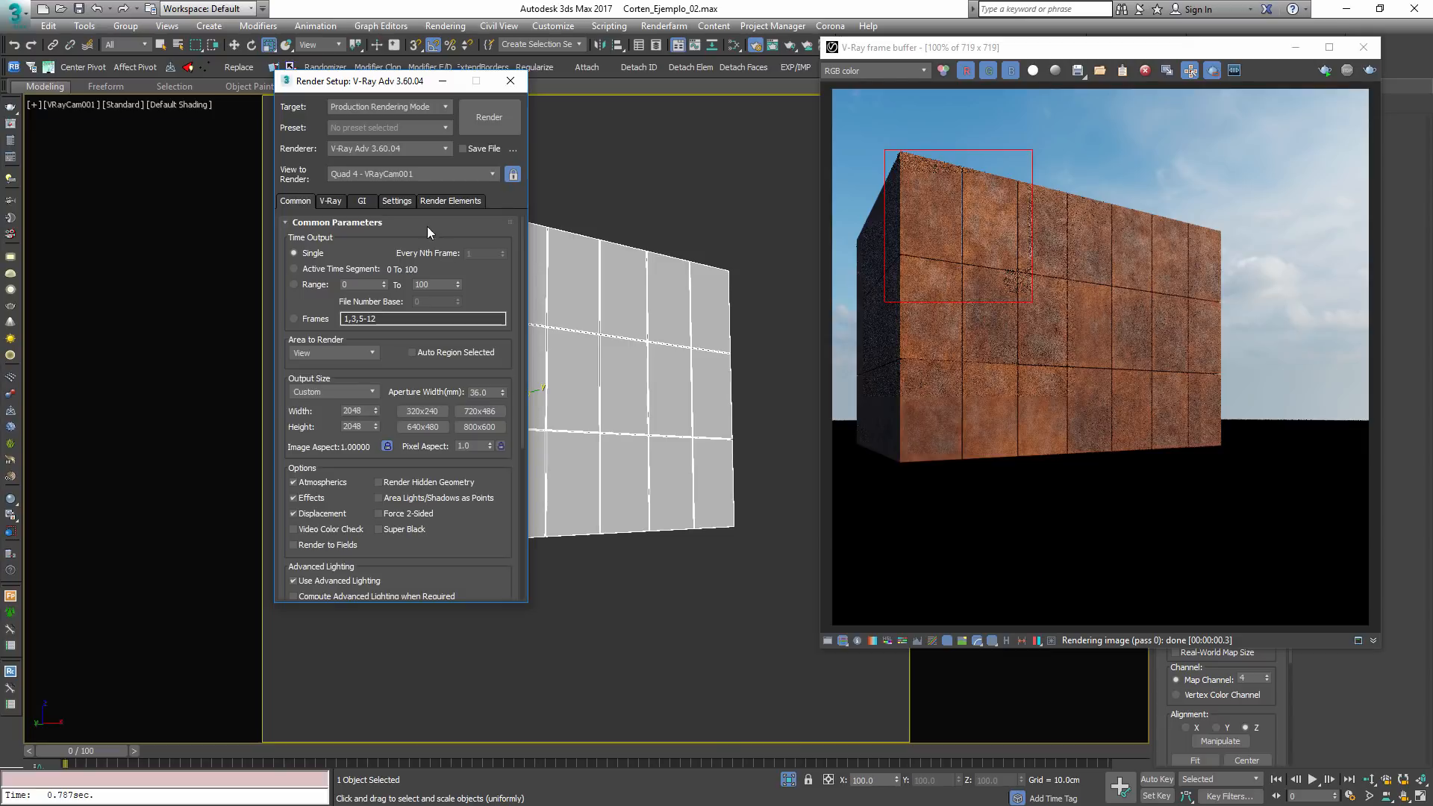
left_click(361, 202)
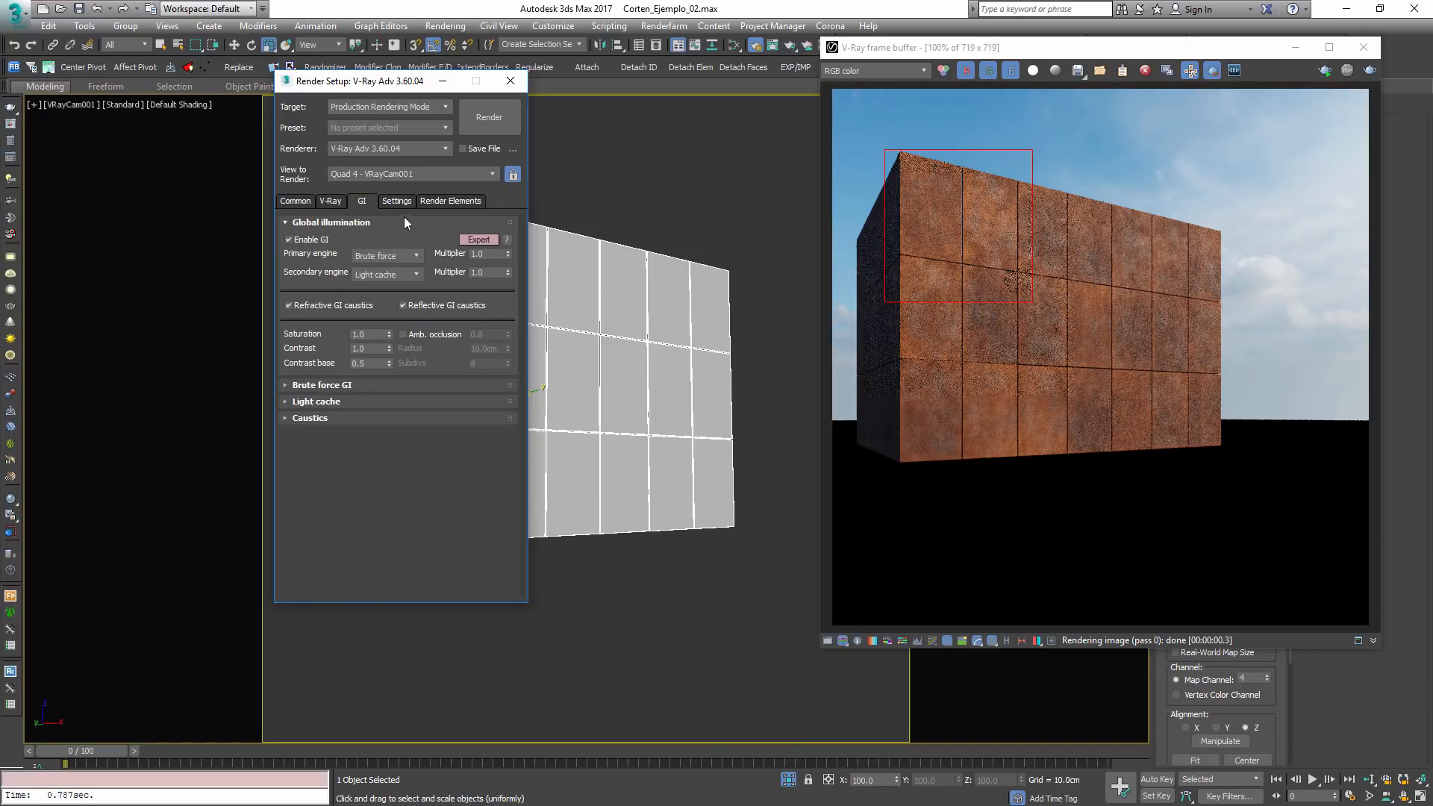
left_click(397, 201)
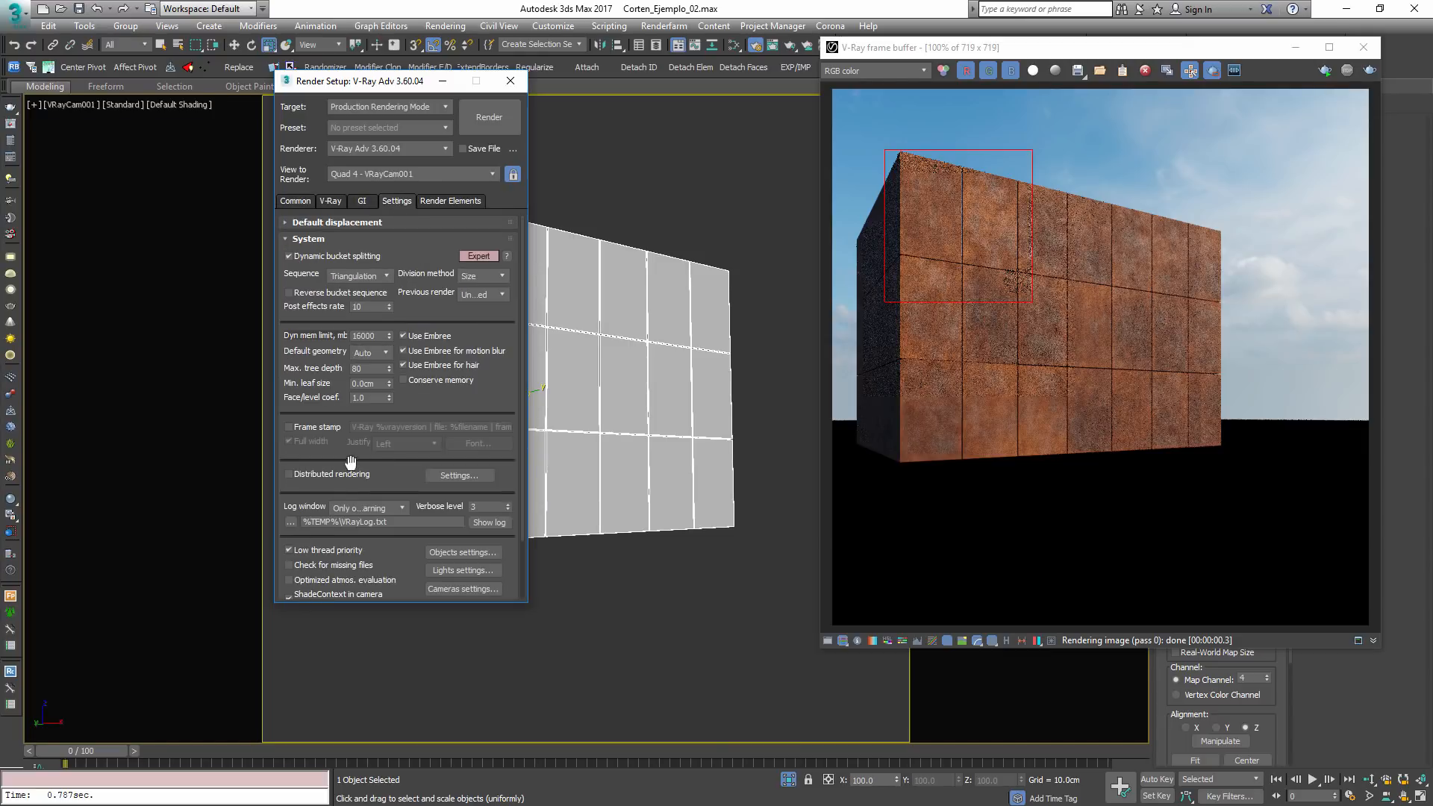
scroll(415, 479, "down", 3)
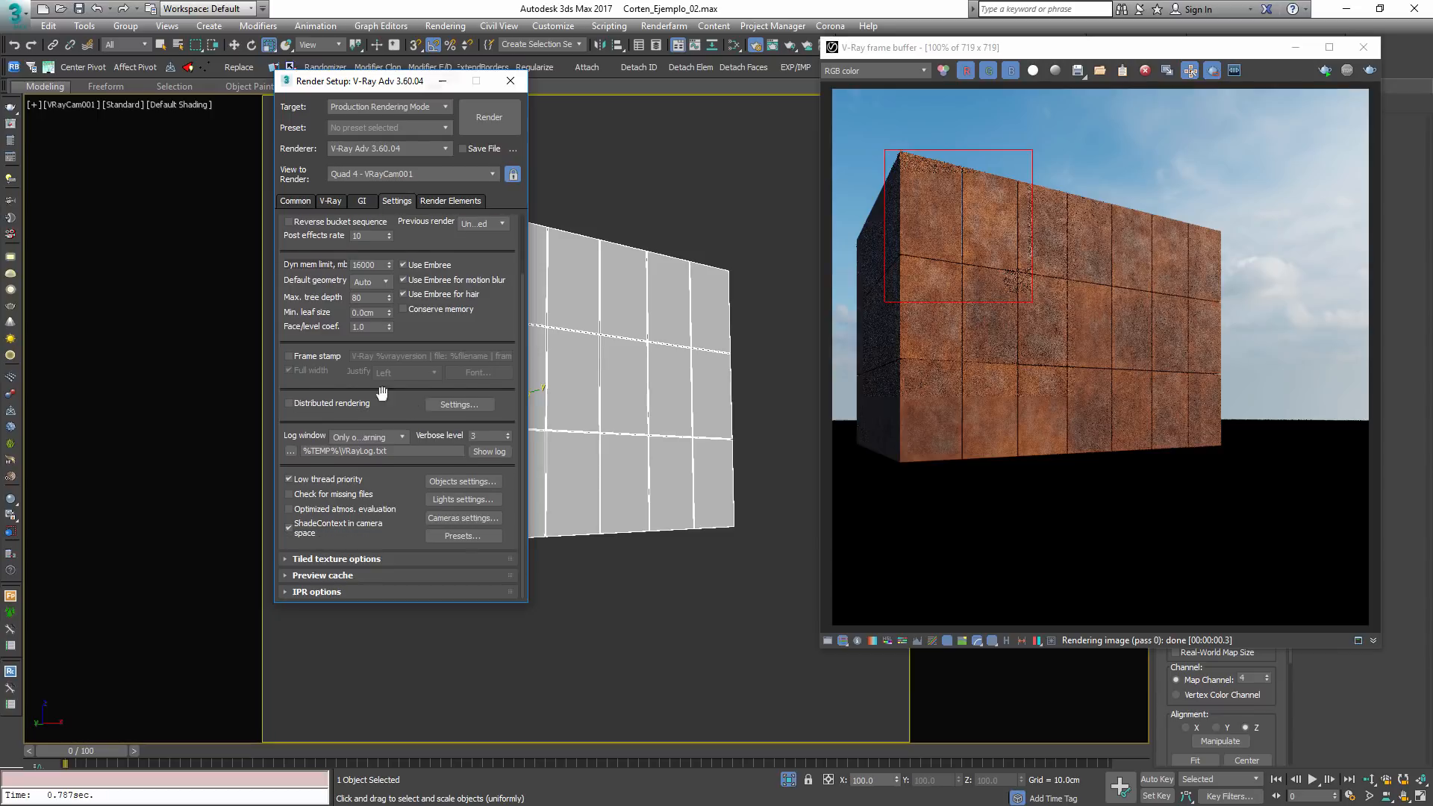
scroll(300, 603, "down", 1)
left_click(290, 590)
left_click(290, 588)
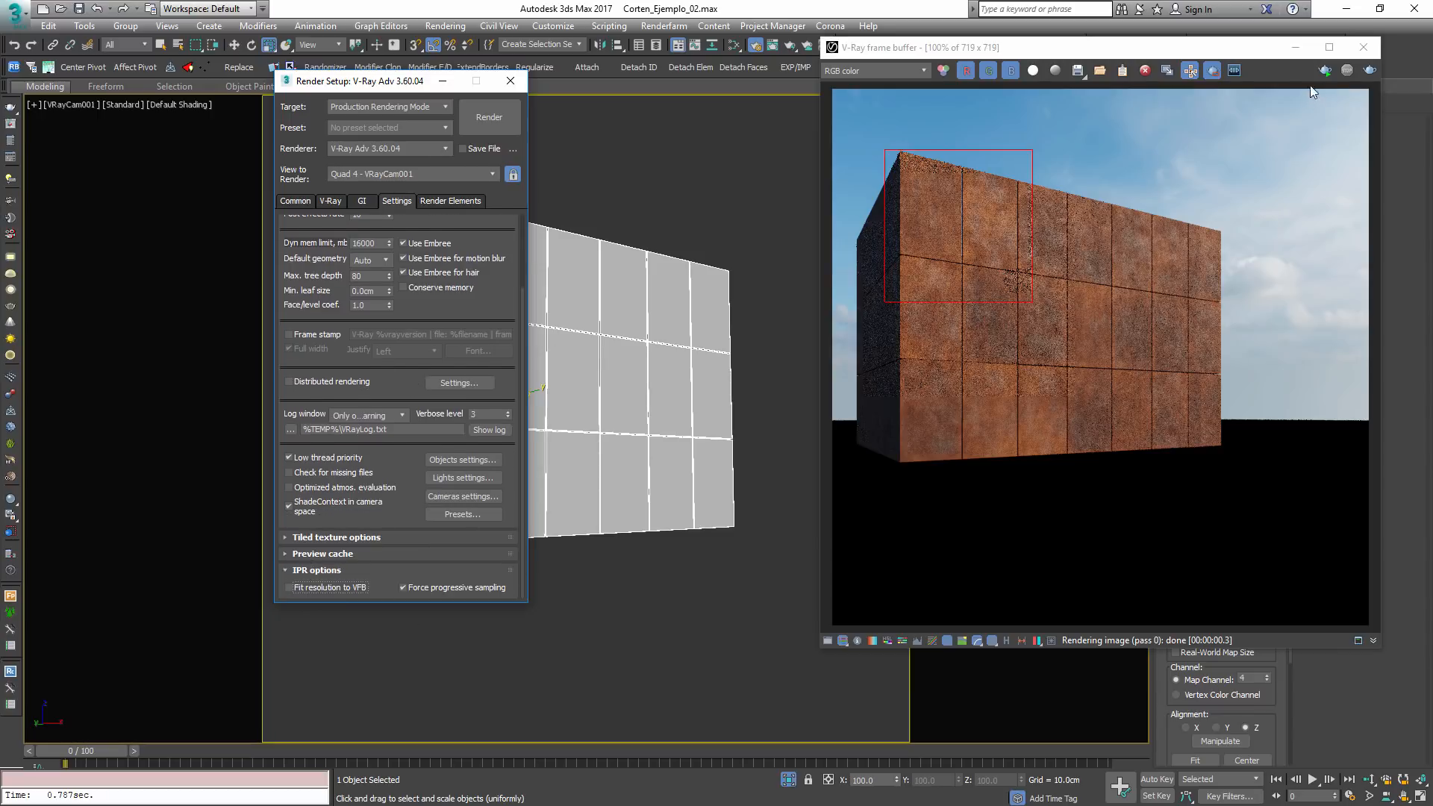
left_click(1325, 70)
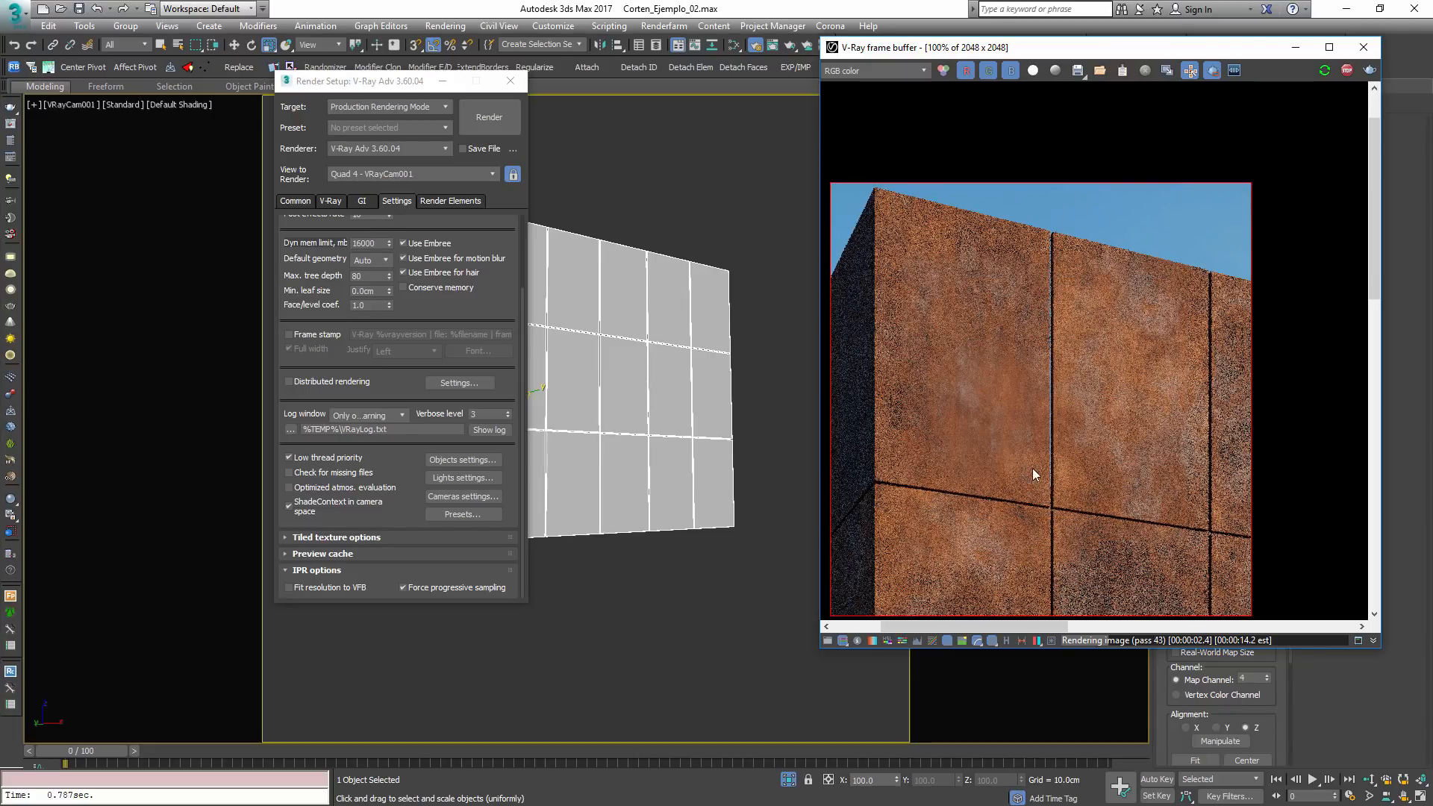
Inspect the region render at 200%, close the render setup and bring back the material graph around the VRayNormalMap
scroll(1017, 480, "up", 3)
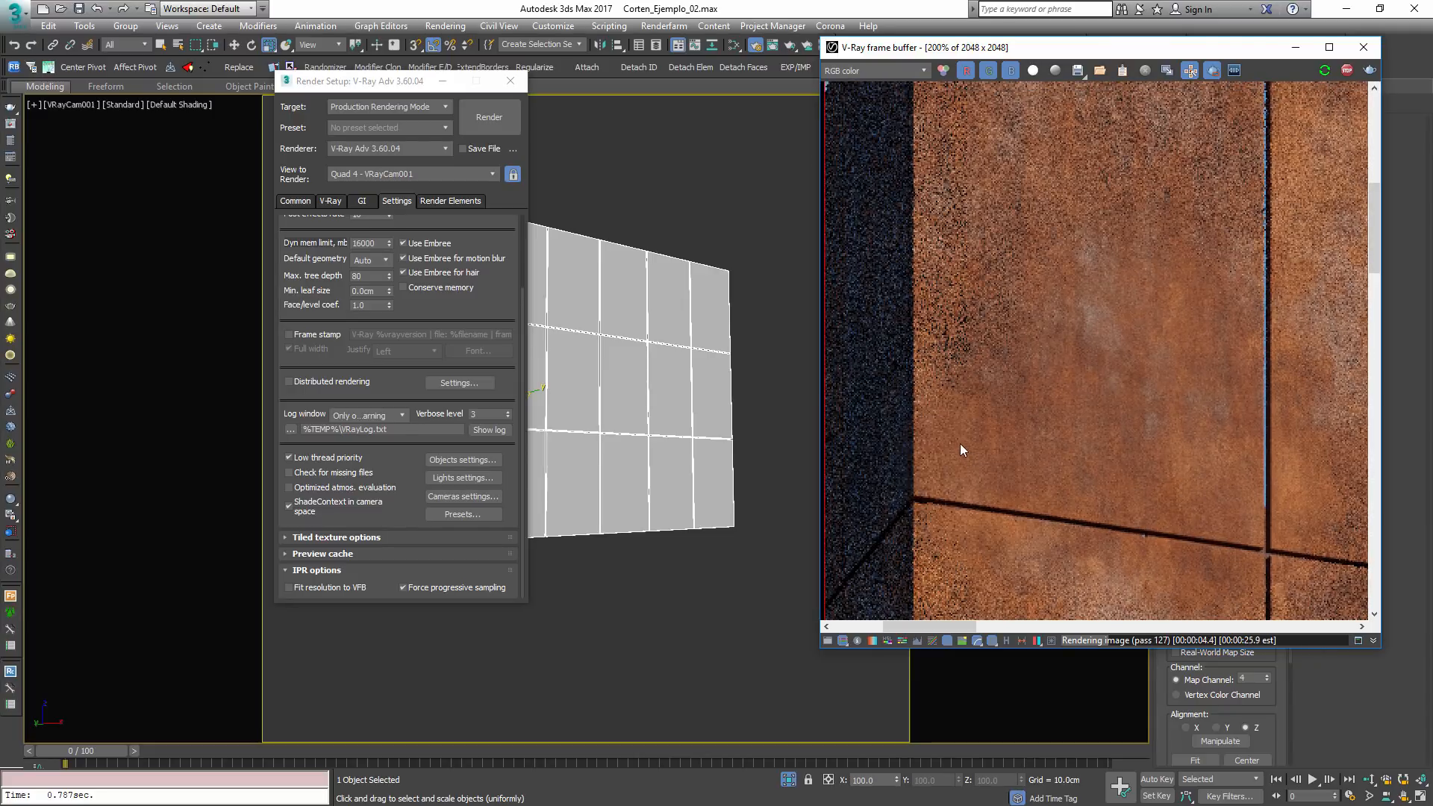
middle_click_drag(1111, 437, 1032, 178)
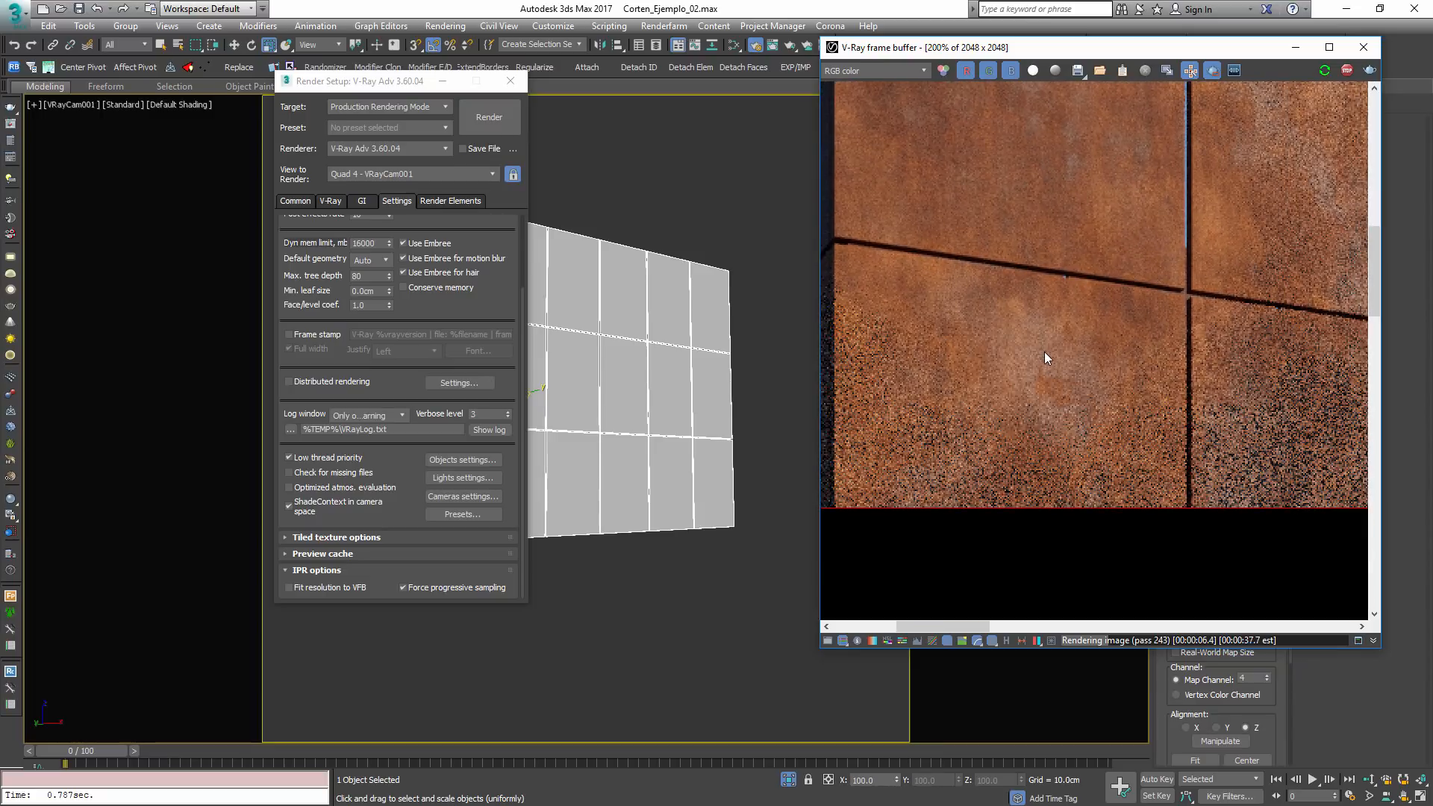
left_click(511, 80)
left_click(748, 274)
left_click(622, 315)
key("m")
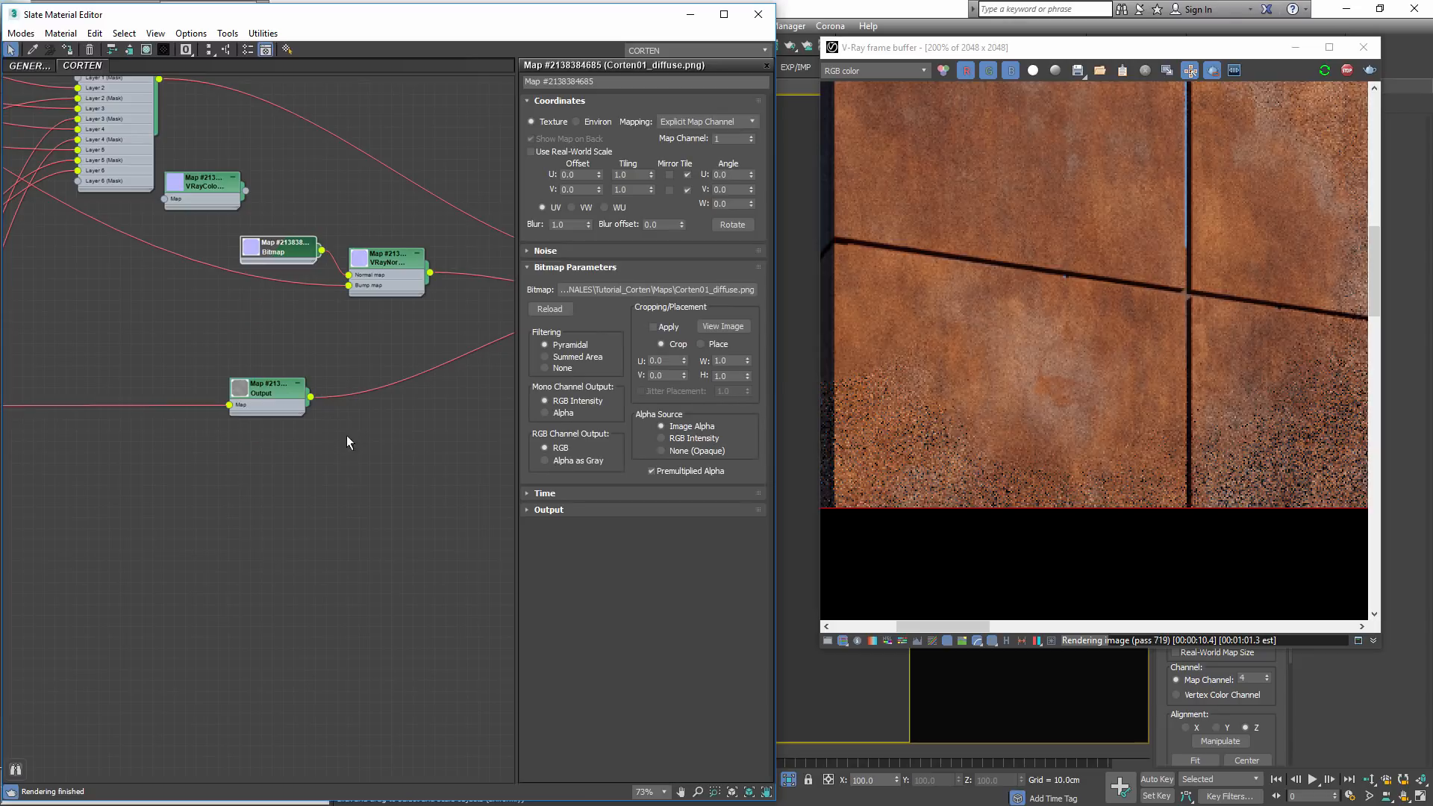
middle_click_drag(470, 327, 236, 422)
middle_click_drag(164, 389, 361, 370)
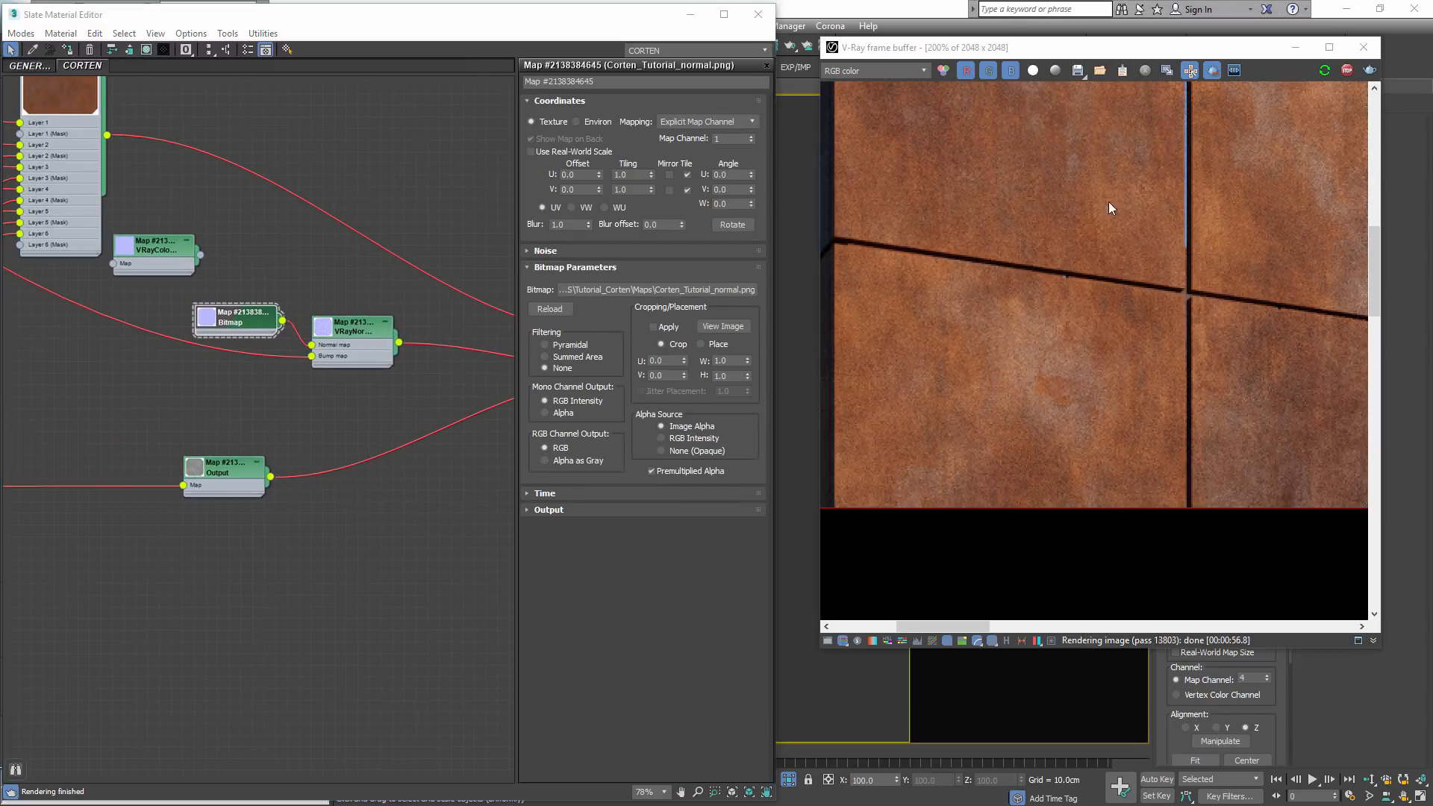
Examine the panel edges and surface relief in the finished region render and open the VRayNormalMap's parameters
scroll(1142, 288, "down", 1)
middle_click_drag(1142, 288, 1071, 400)
scroll(953, 301, "up", 2)
scroll(953, 297, "down", 1)
middle_click_drag(847, 304, 1023, 358)
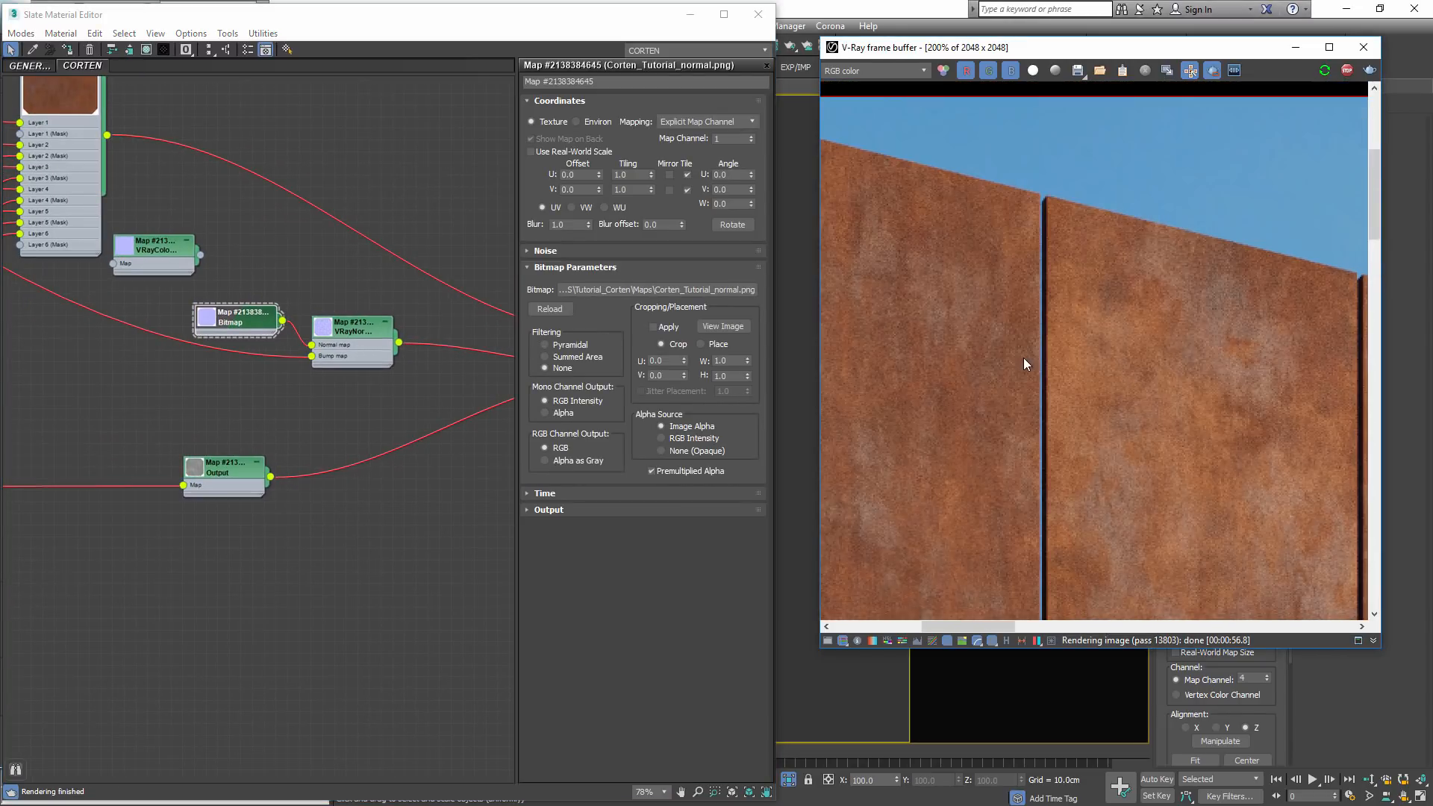
scroll(1023, 358, "down", 1)
middle_click_drag(985, 485, 1055, 330)
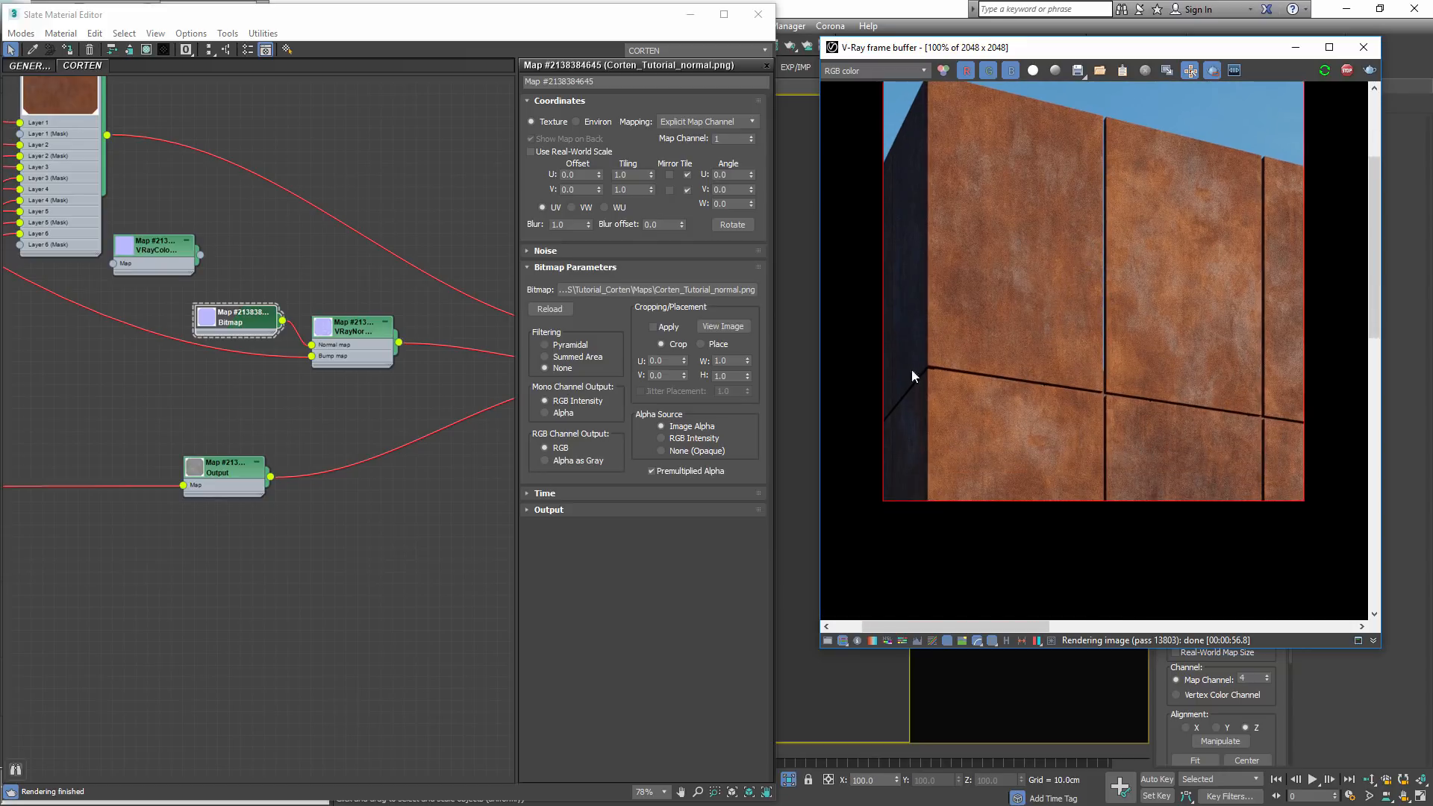
double_click(352, 327)
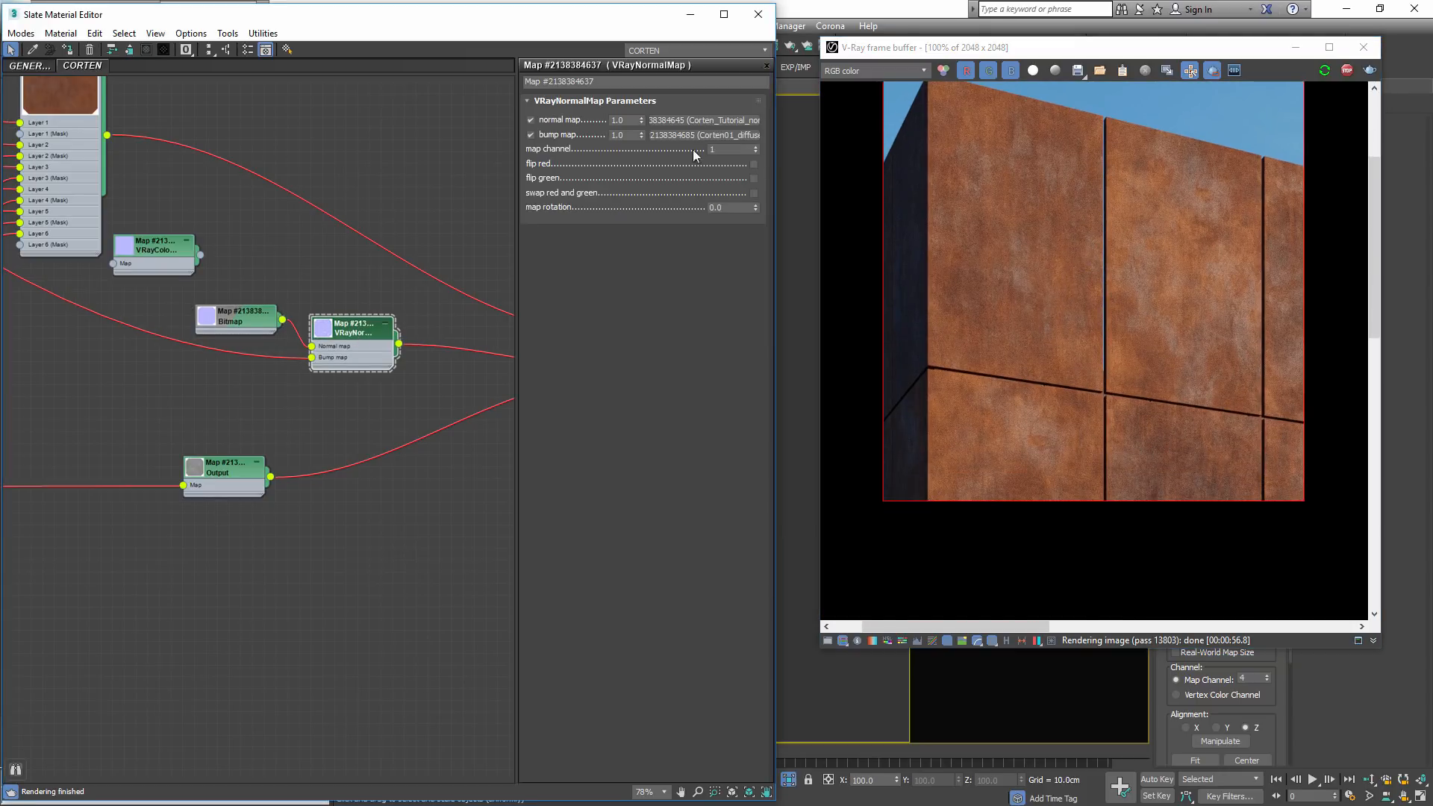
Set the VRayNormalMap's bump map multiplier to 0.3 and check the relief in the updating region render
double_click(633, 134)
type("0.3")
key("Return")
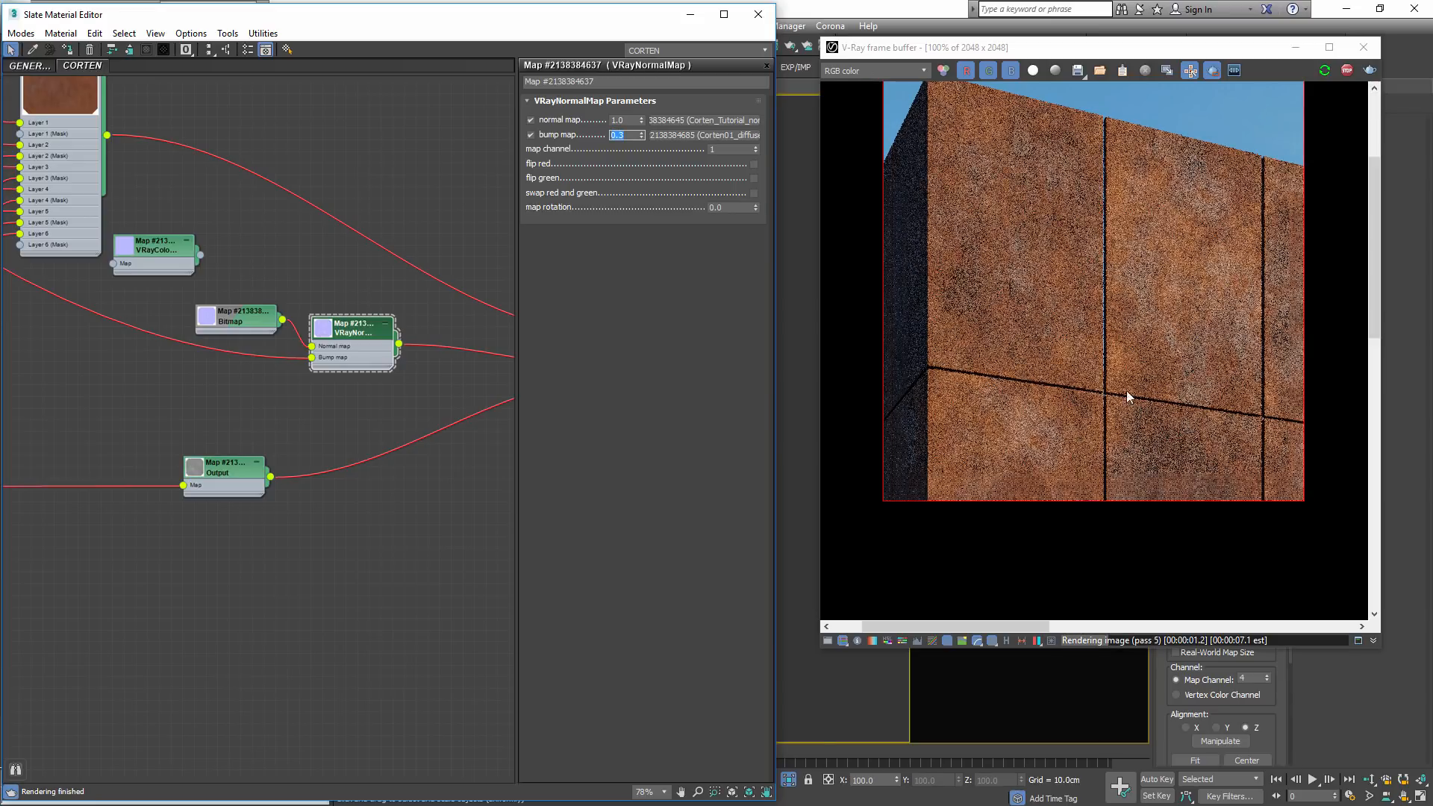
middle_click_drag(1165, 308, 1125, 330)
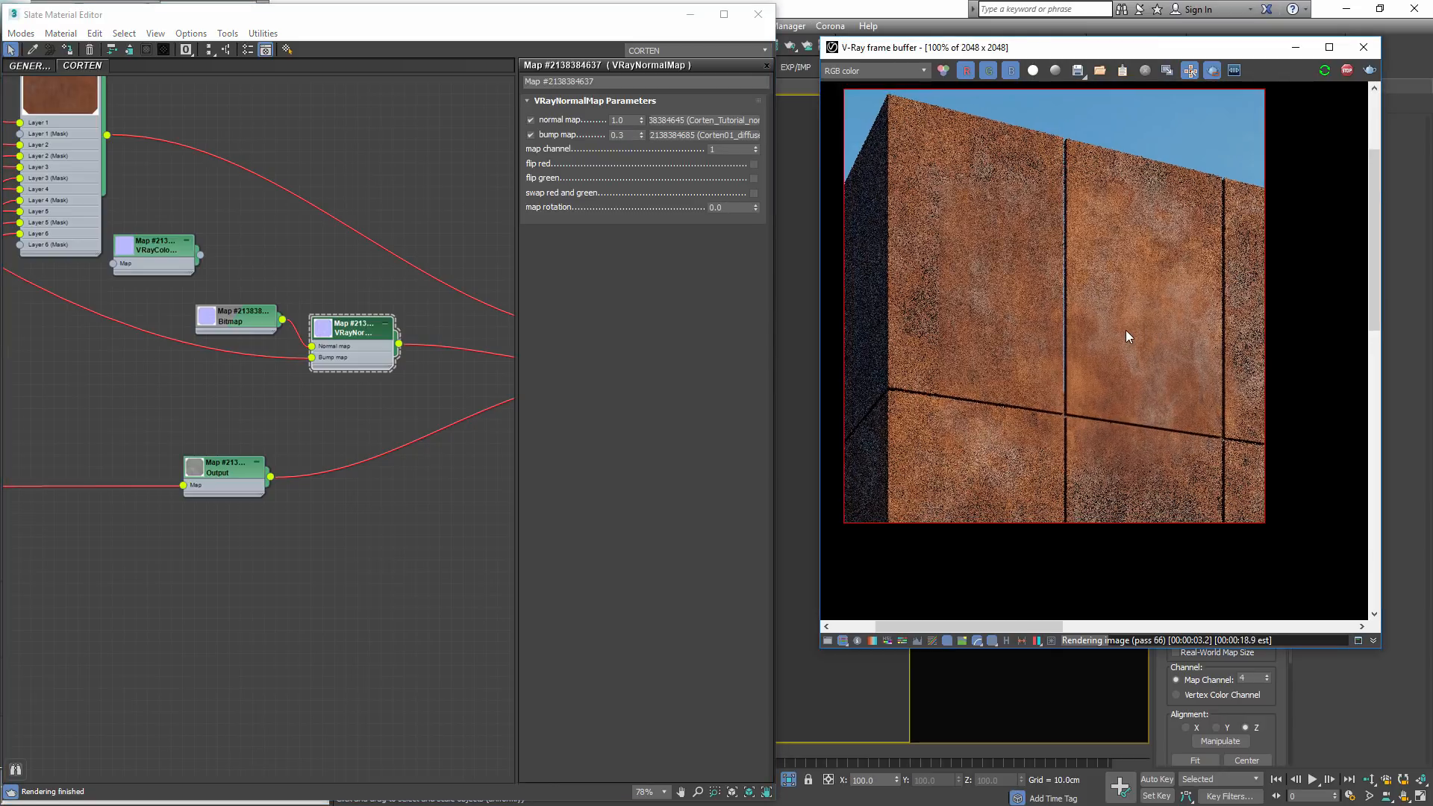
scroll(1125, 330, "up", 1)
scroll(1125, 330, "down", 1)
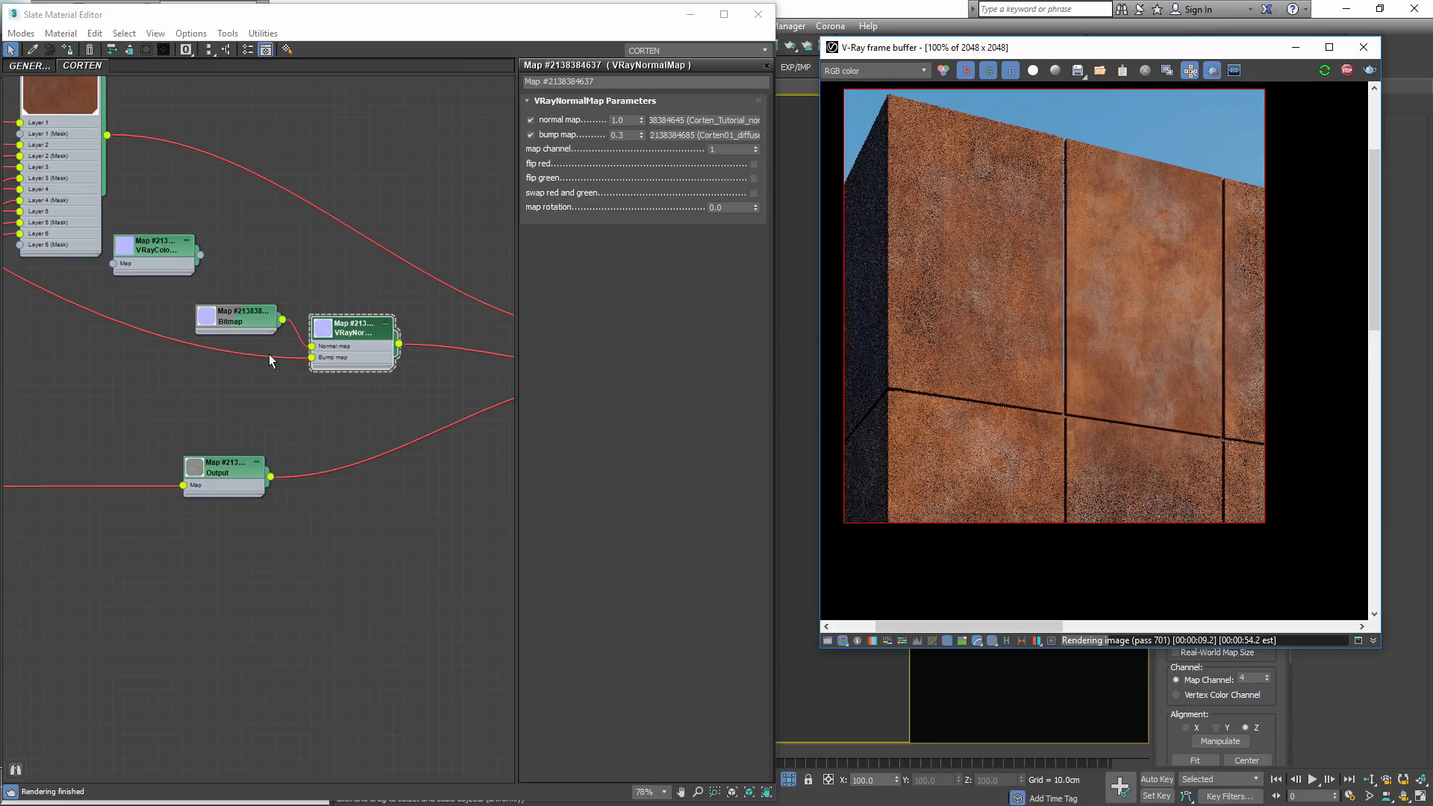
Review the whole corten node graph alongside the panel surface in the region render at 100% and 200%
scroll(291, 421, "down", 10)
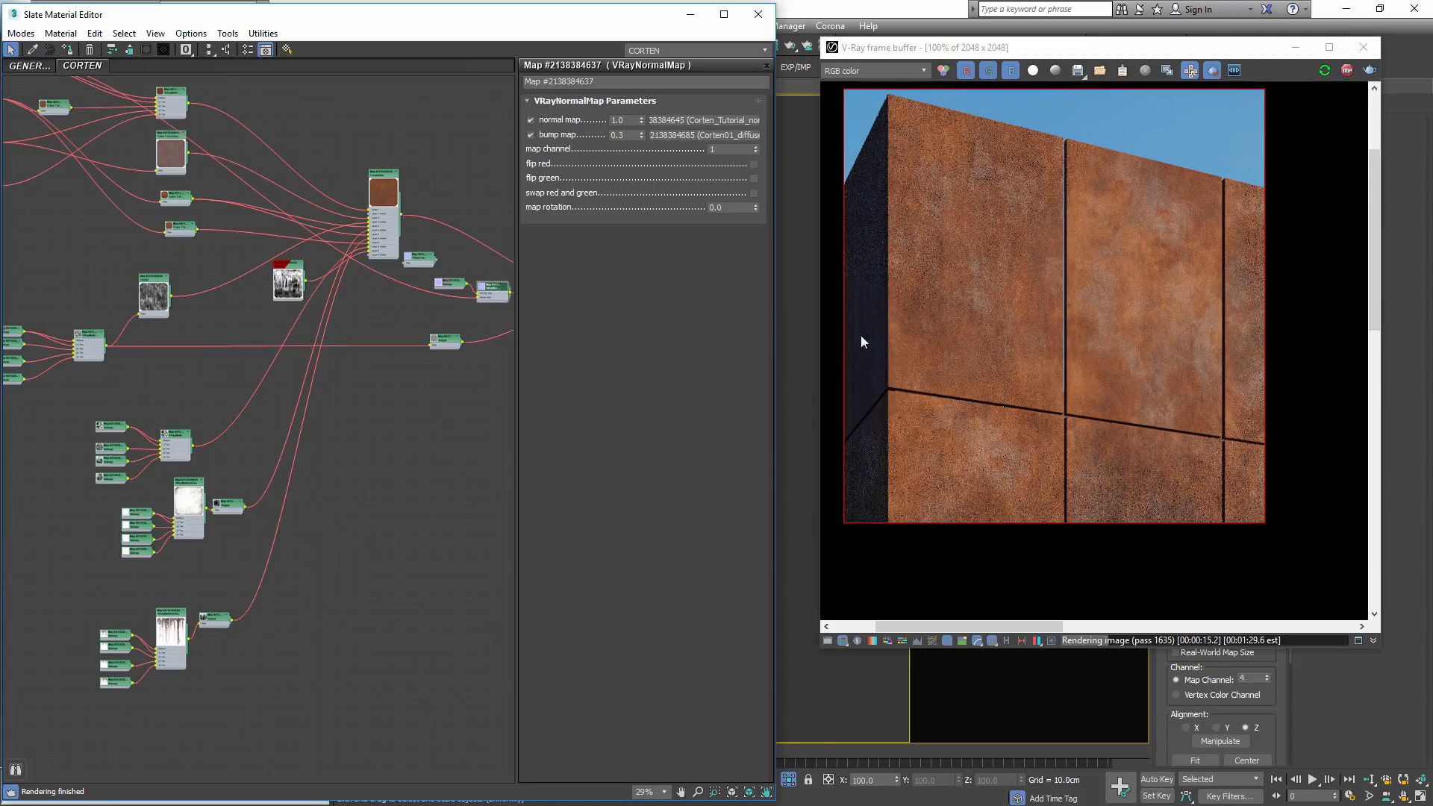
scroll(462, 356, "up", 4)
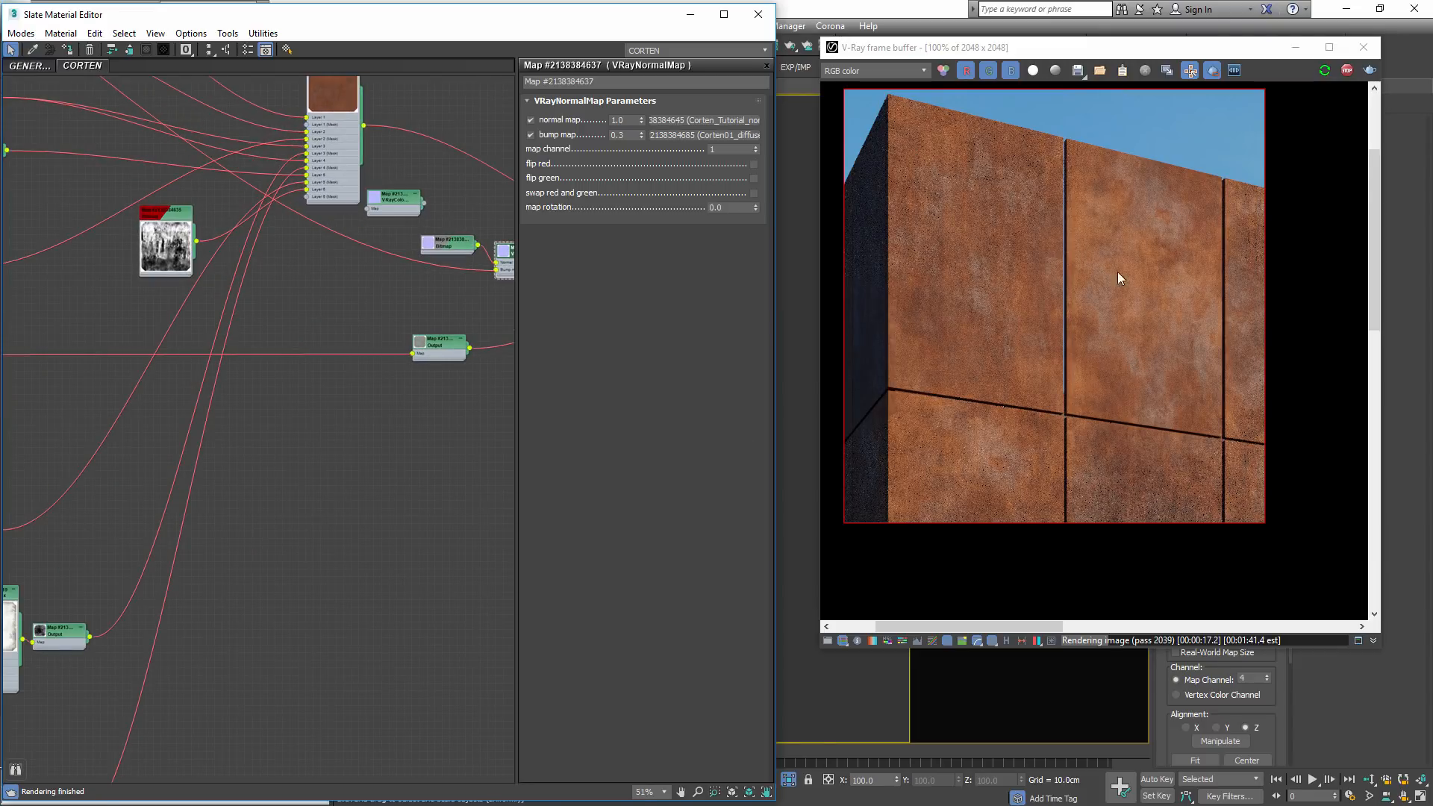
scroll(991, 316, "up", 1)
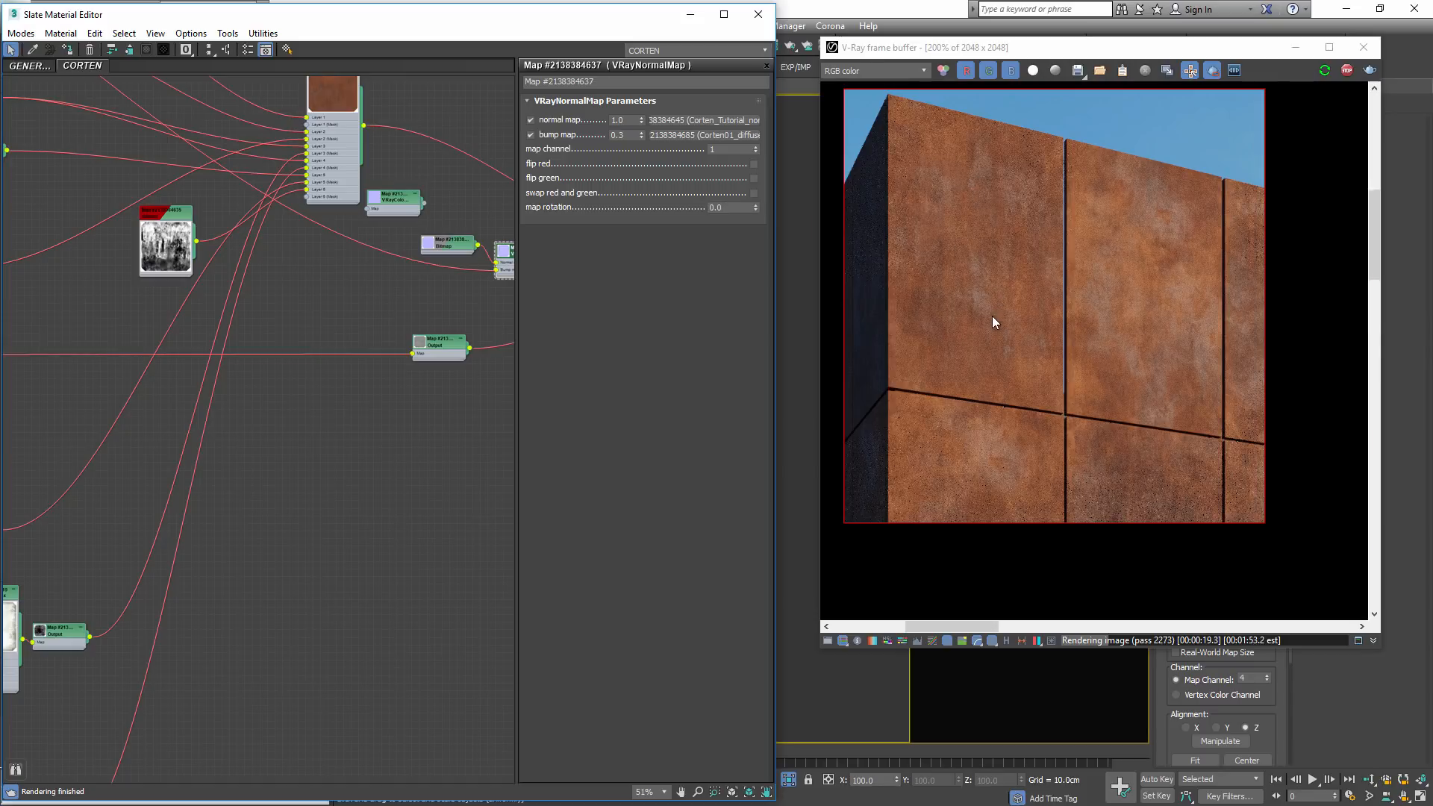
scroll(969, 277, "down", 1)
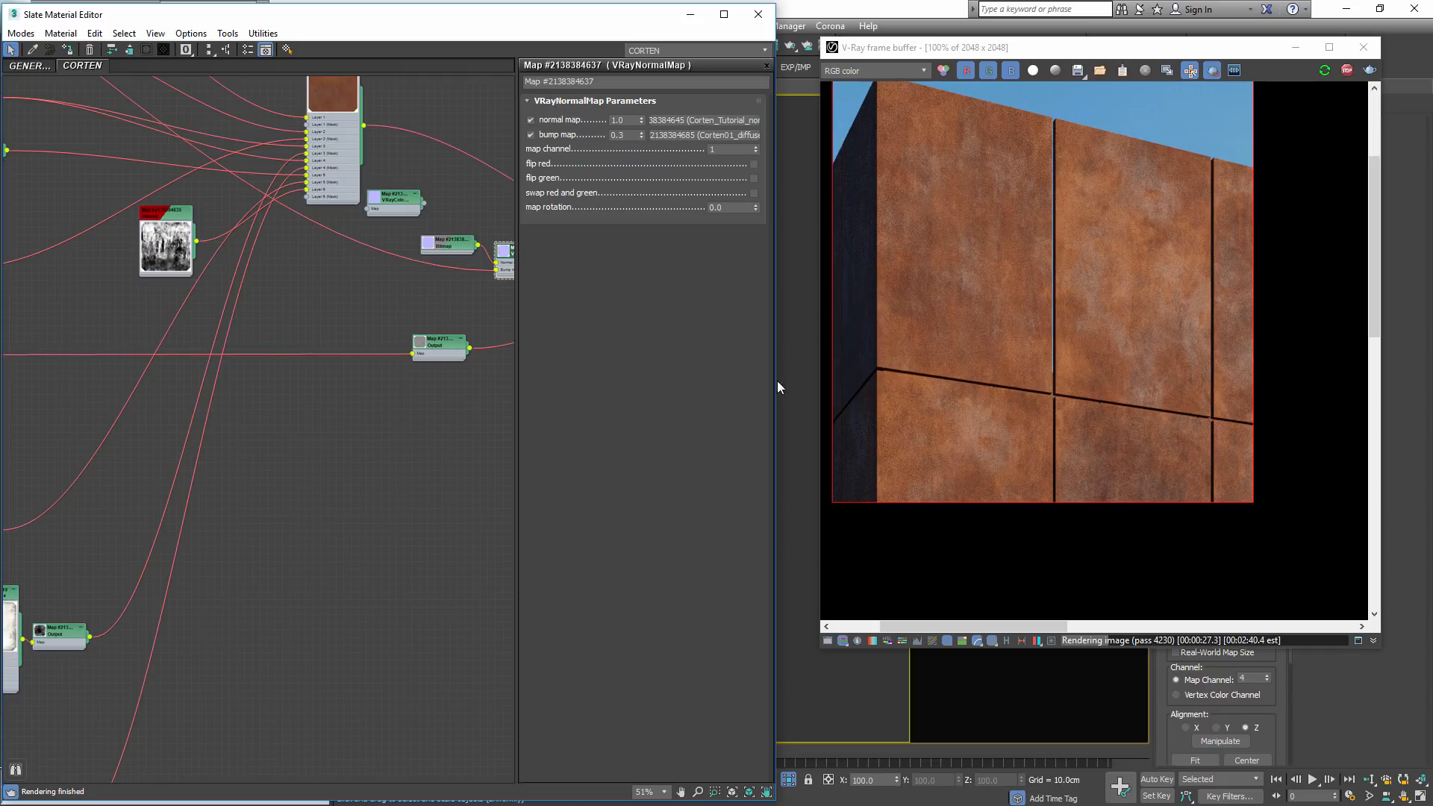
scroll(442, 355, "down", 5)
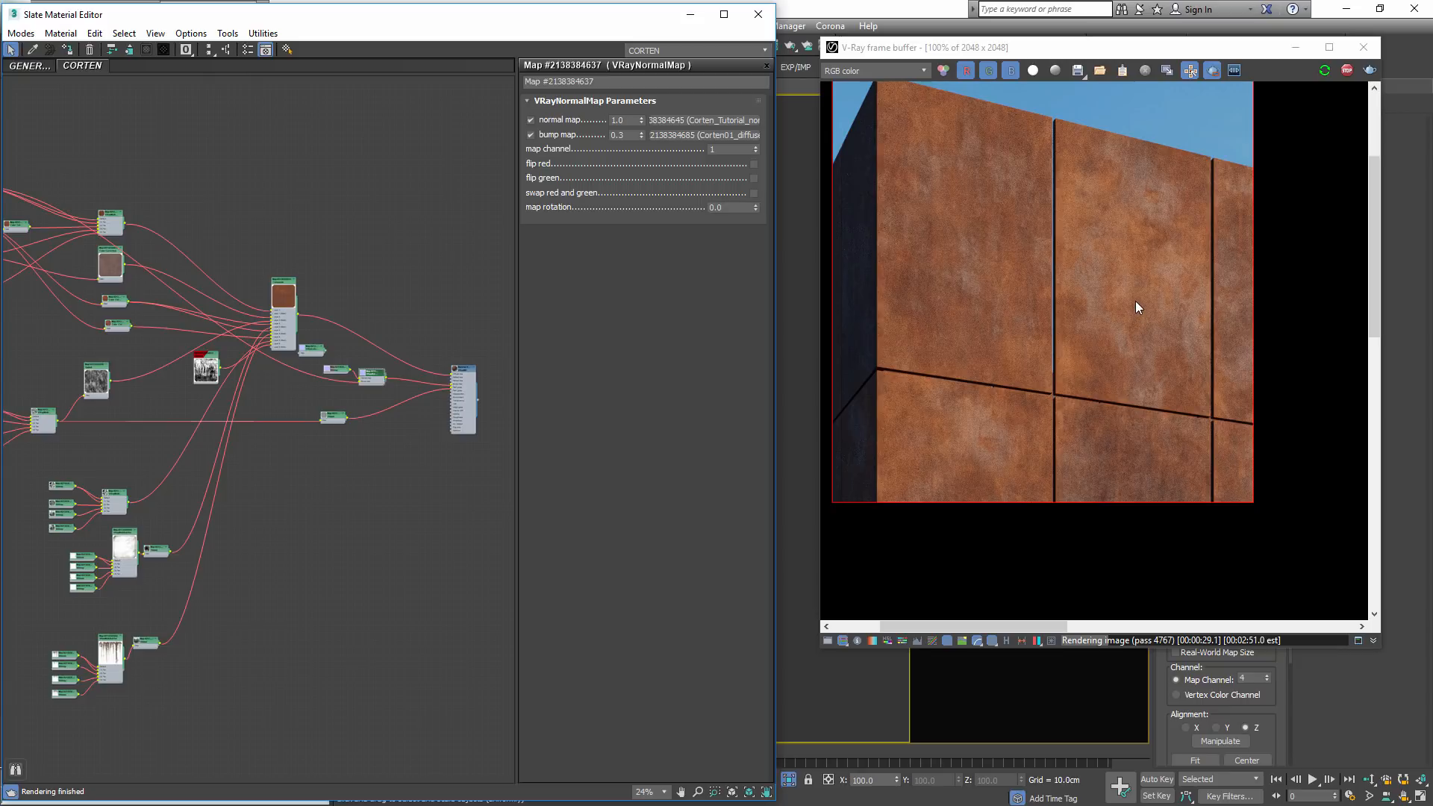
scroll(182, 304, "up", 1)
middle_click_drag(182, 304, 293, 285)
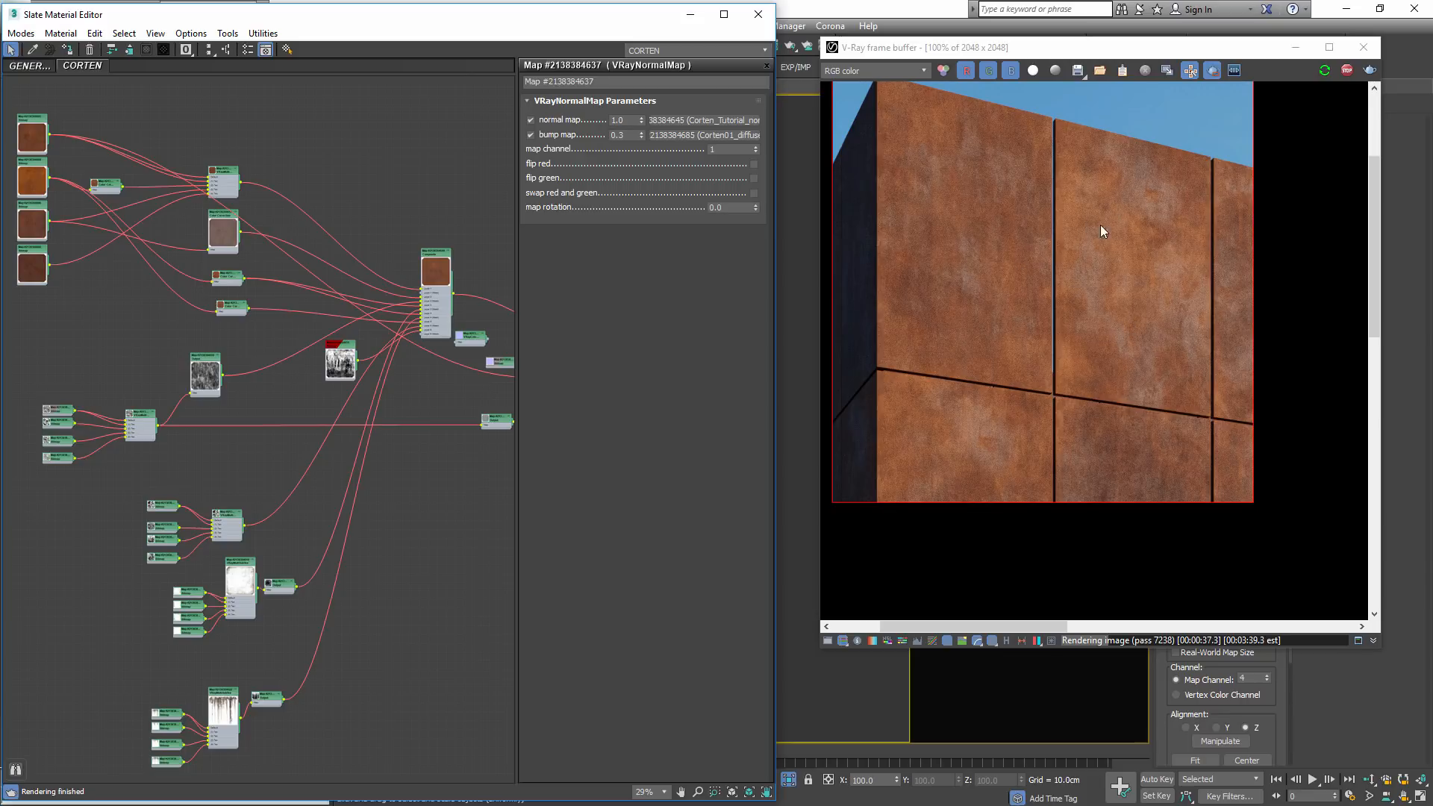
scroll(1100, 230, "up", 2)
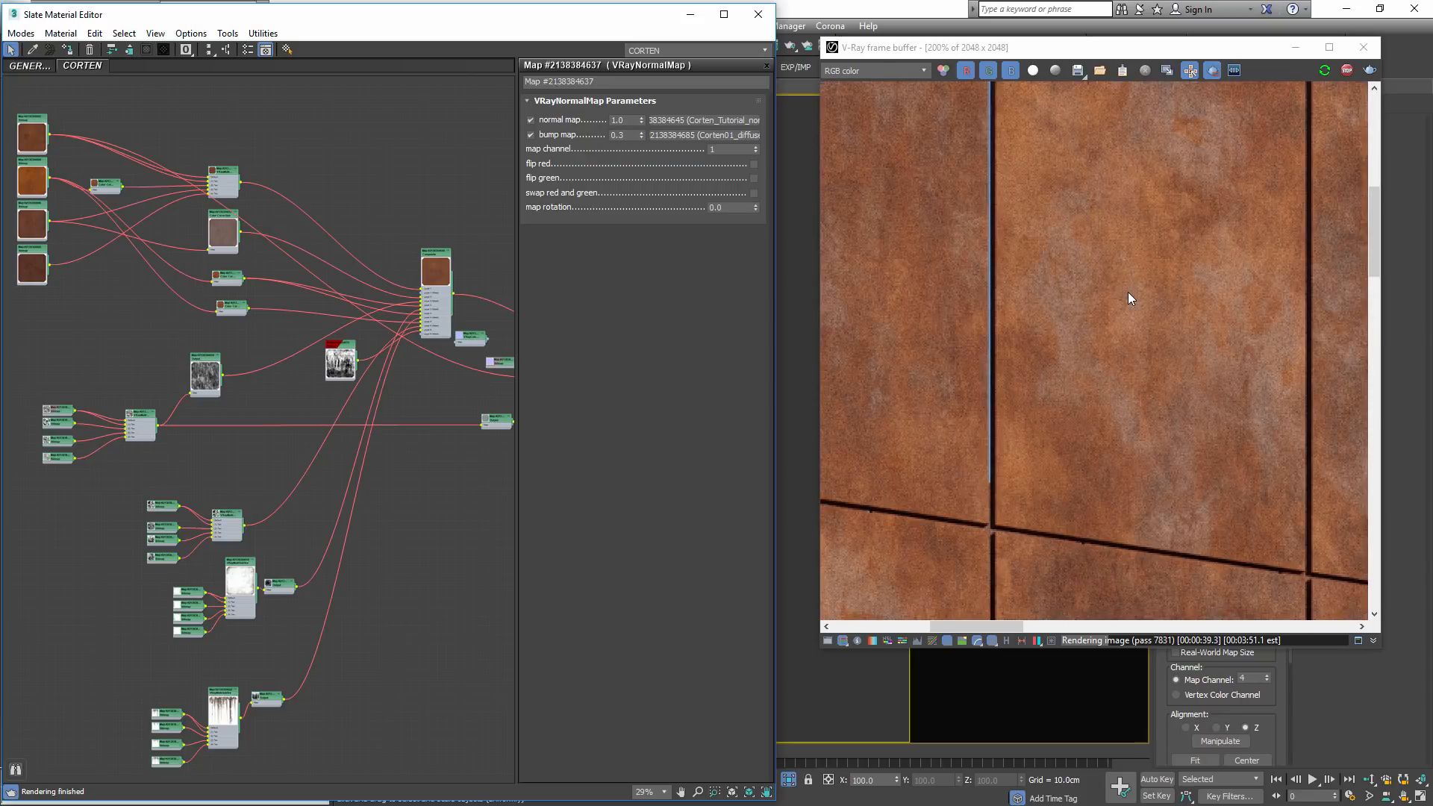
scroll(1129, 293, "down", 2)
scroll(1126, 292, "down", 1)
scroll(1126, 291, "up", 2)
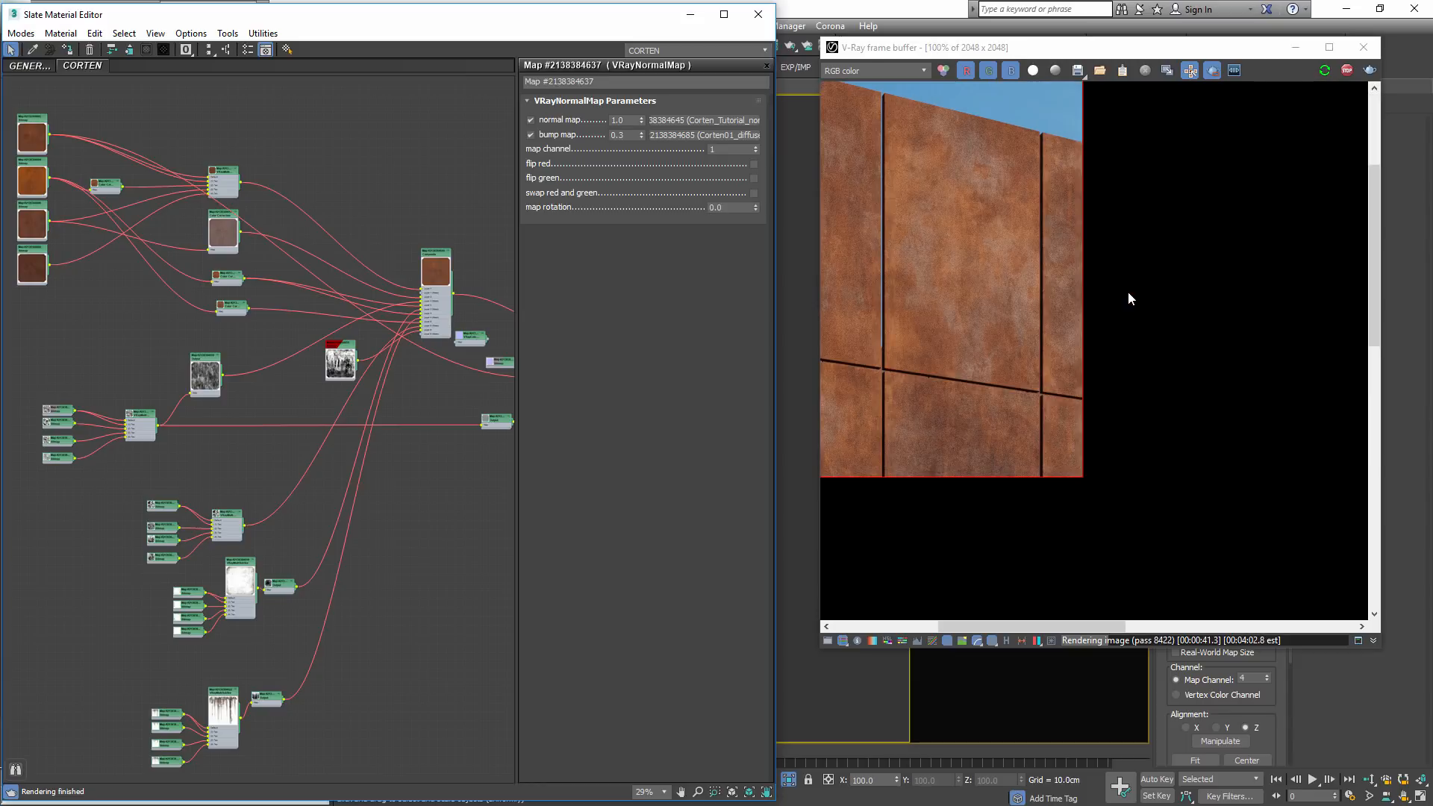
scroll(1130, 318, "down", 1)
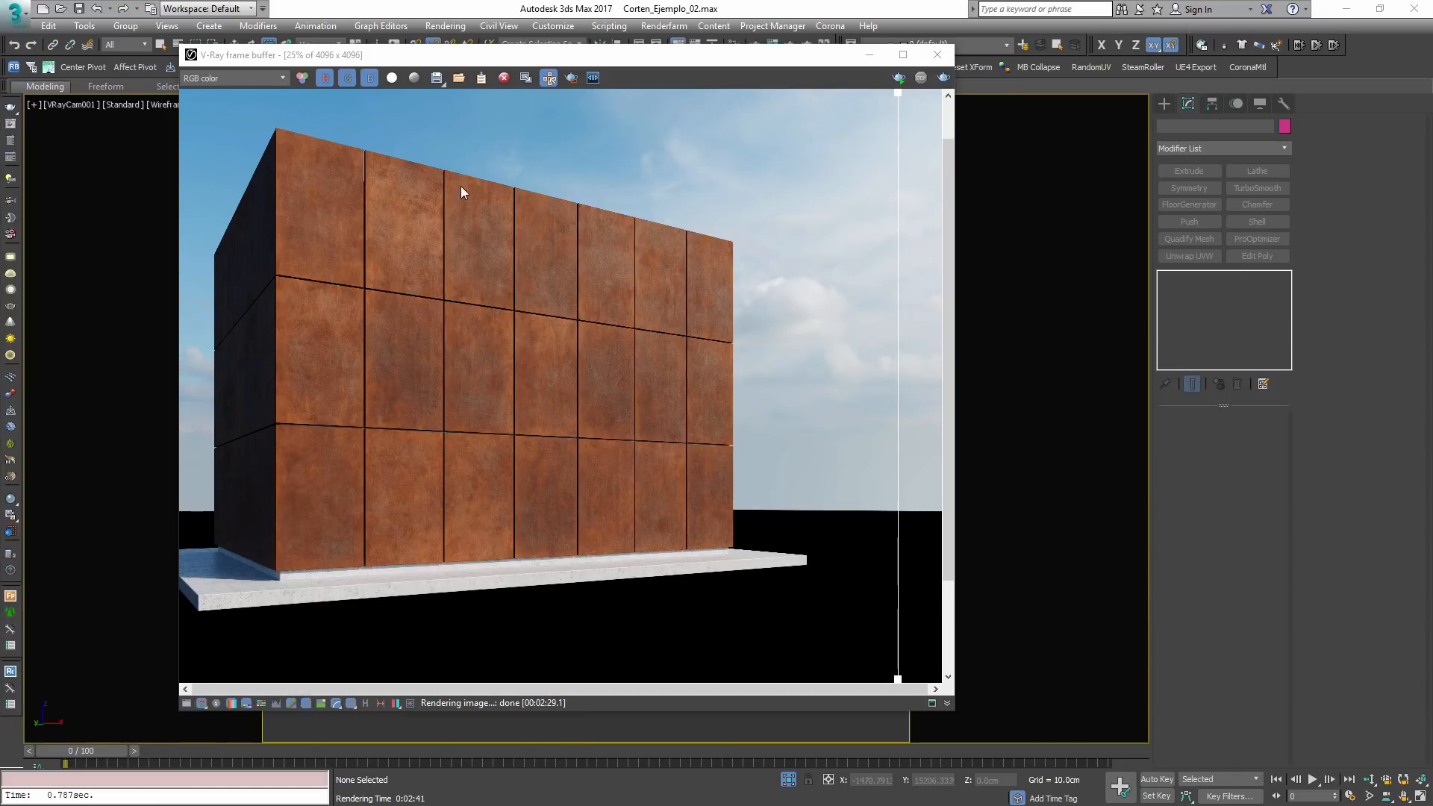
Examine the wall's upper panels up close in the finished 4096 x 4096 render, then view the whole building at 25%
scroll(297, 241, "up", 5)
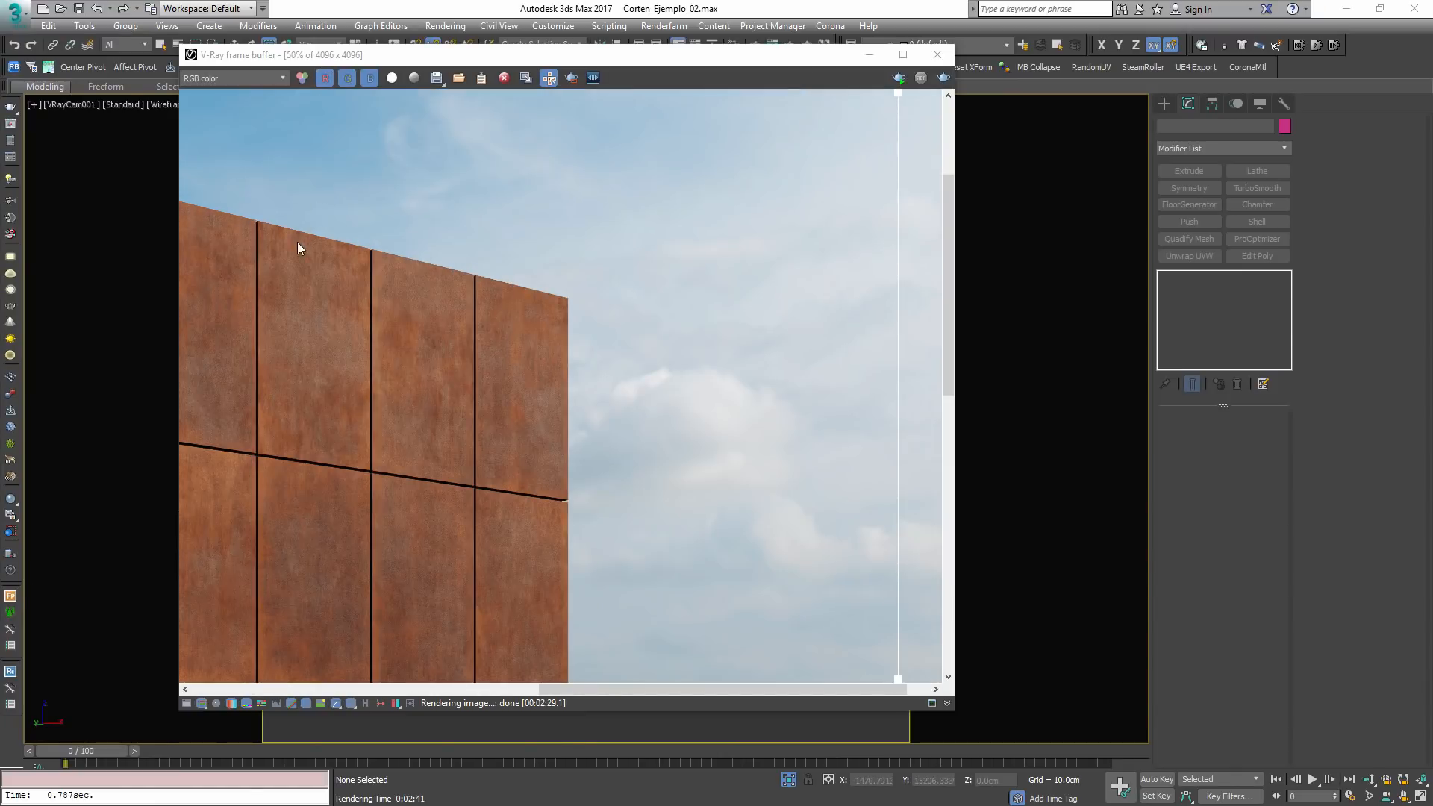
middle_click_drag(294, 315, 530, 303)
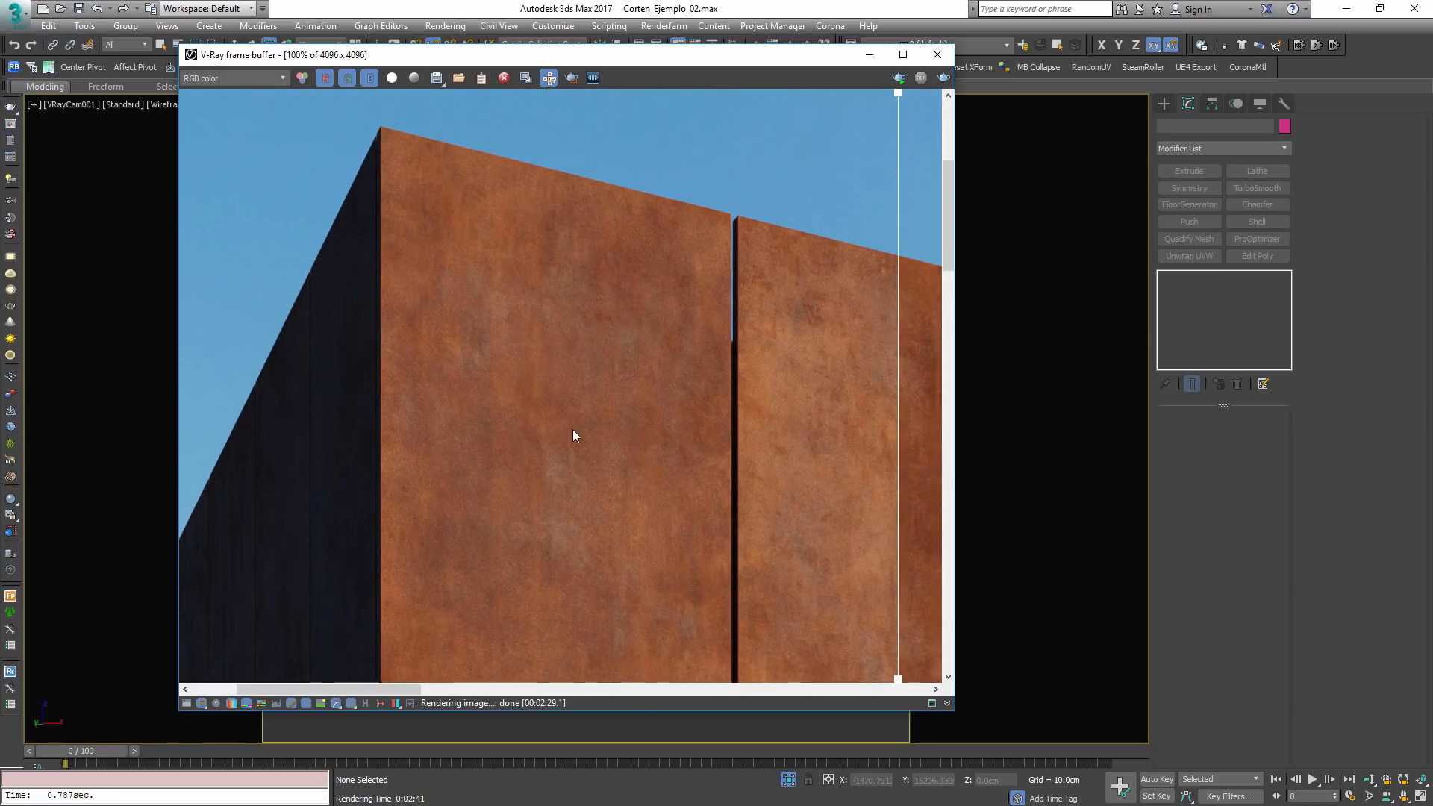
middle_click_drag(573, 431, 523, 365)
middle_click_drag(608, 378, 524, 358)
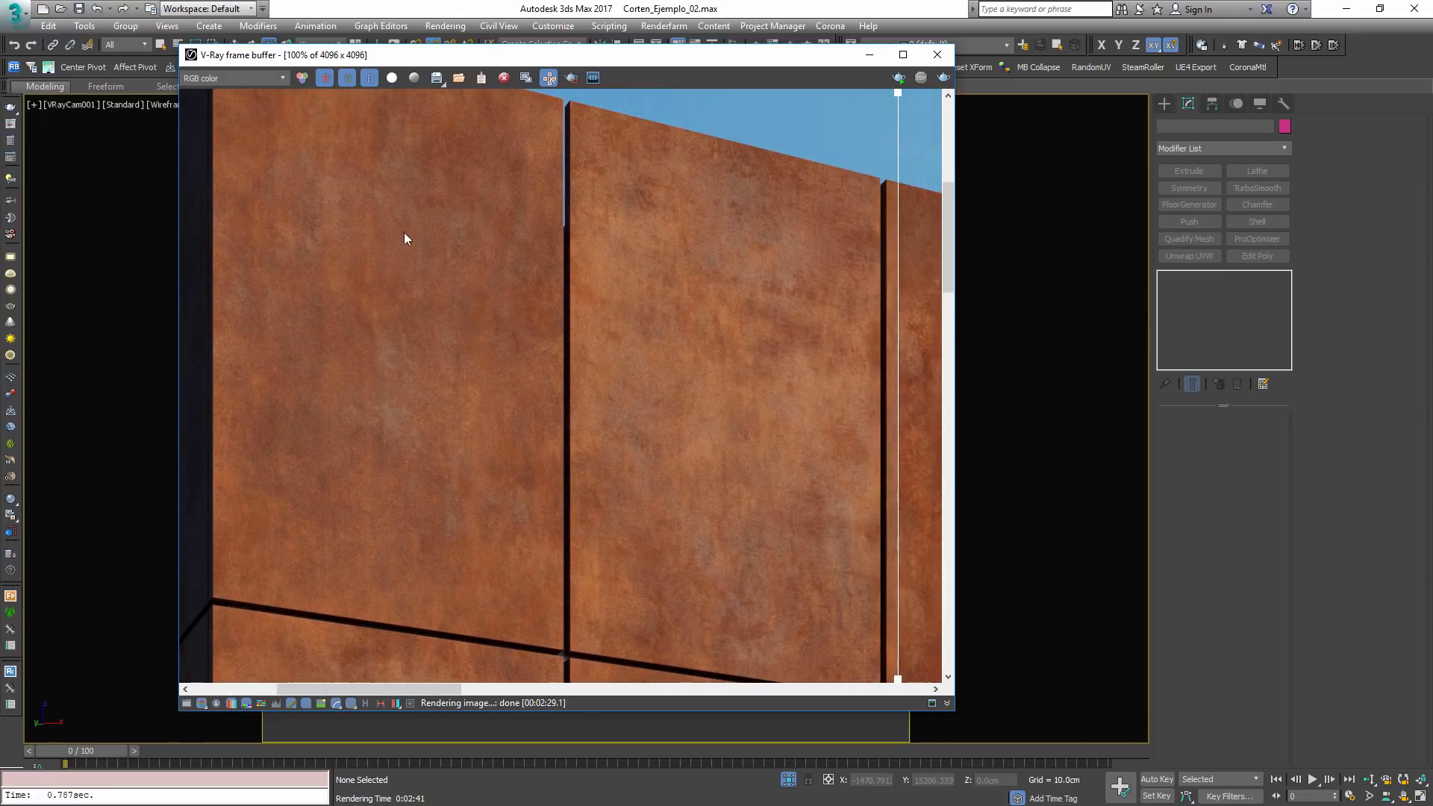
scroll(441, 343, "down", 2)
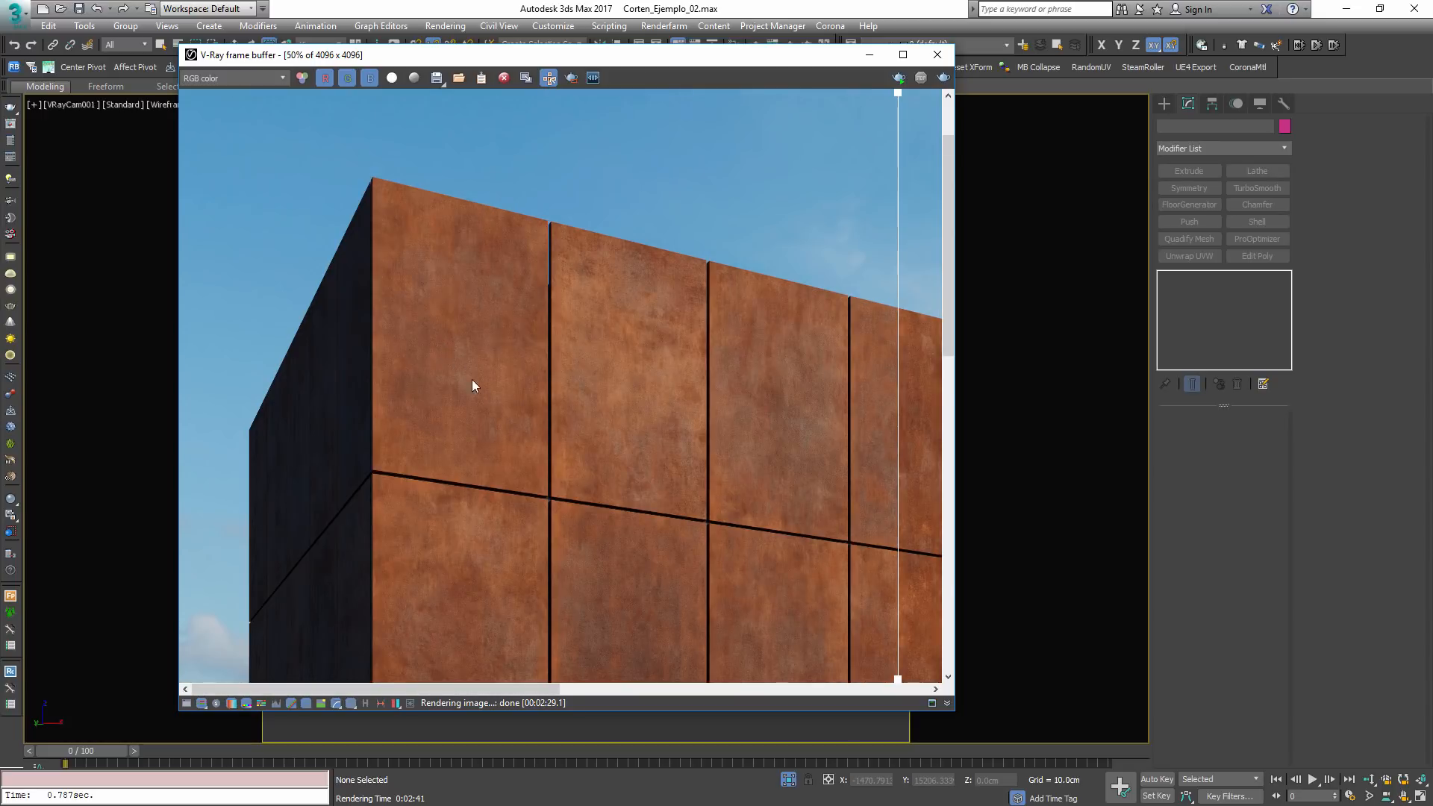
scroll(479, 372, "down", 2)
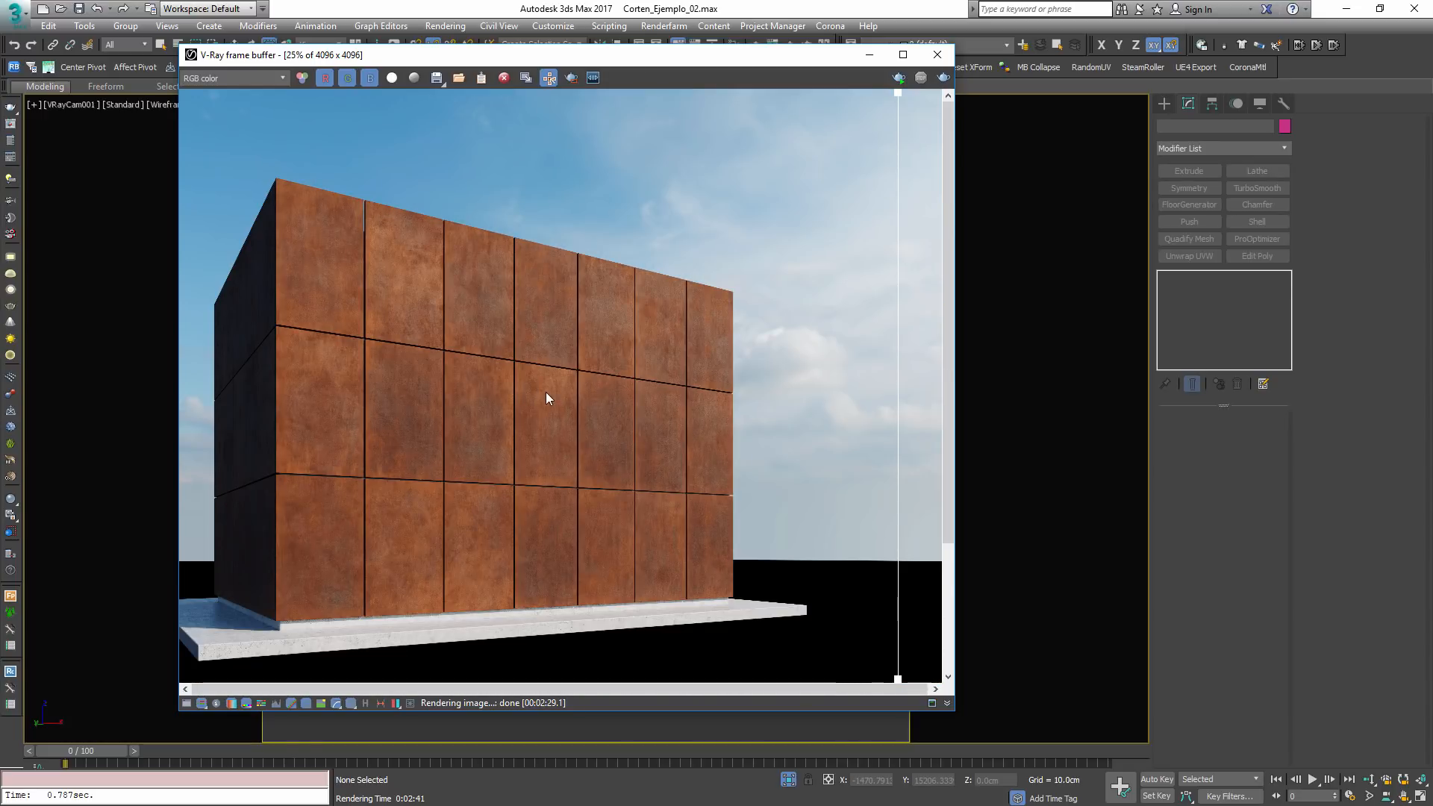
Compare the two full building renders by sweeping the A/B divider across the image and back
left_click_drag(899, 432, 199, 422)
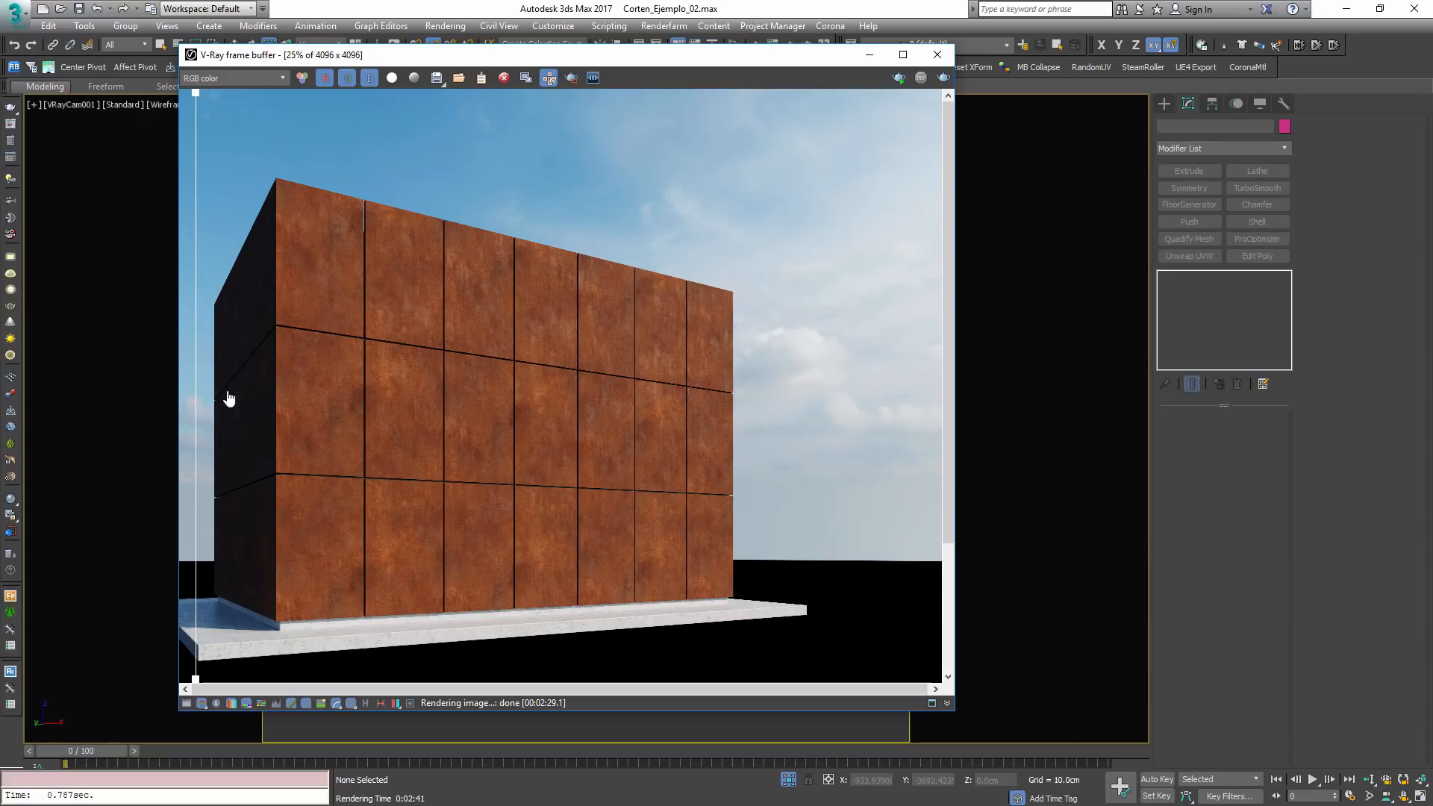
left_click_drag(223, 393, 859, 416)
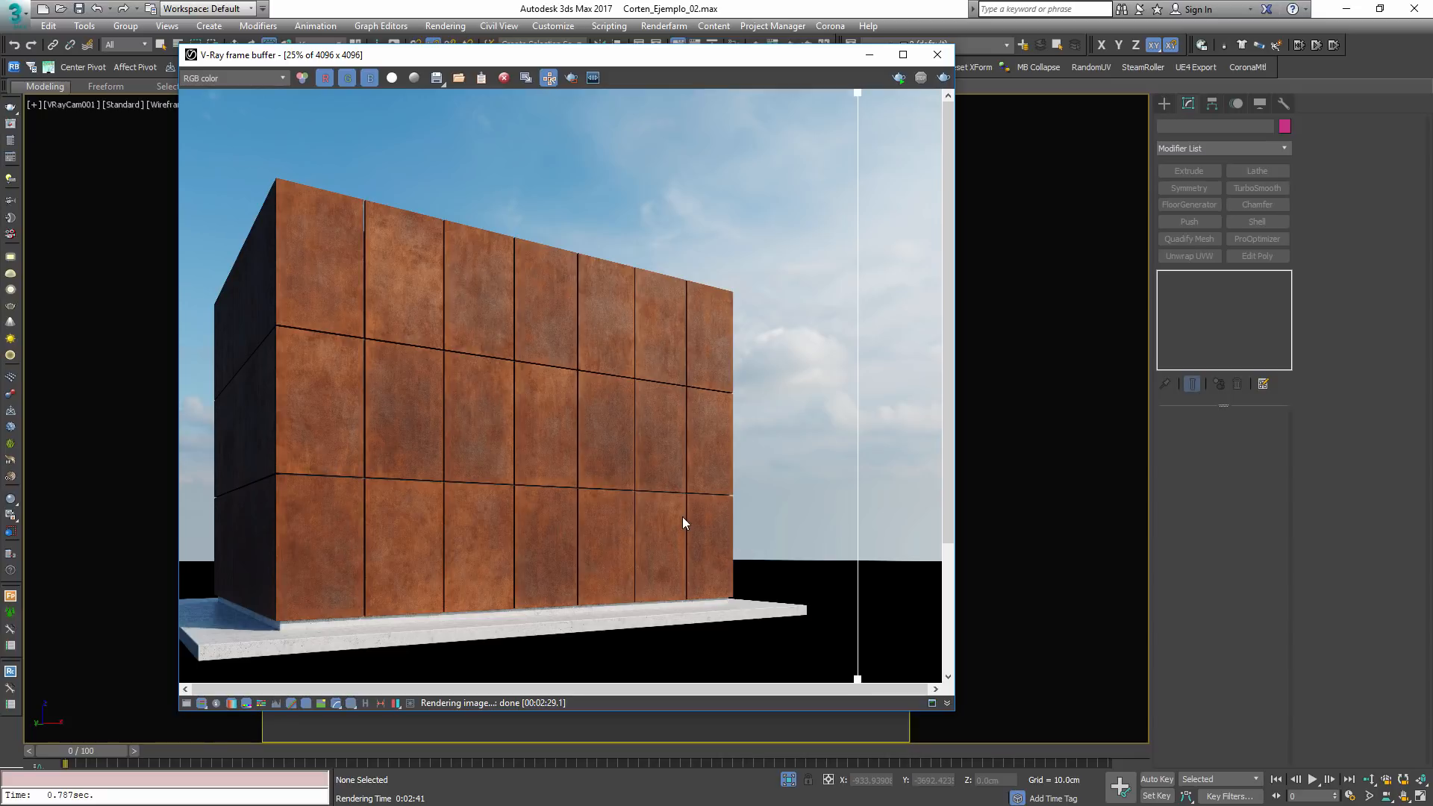
left_click_drag(870, 525, 909, 487)
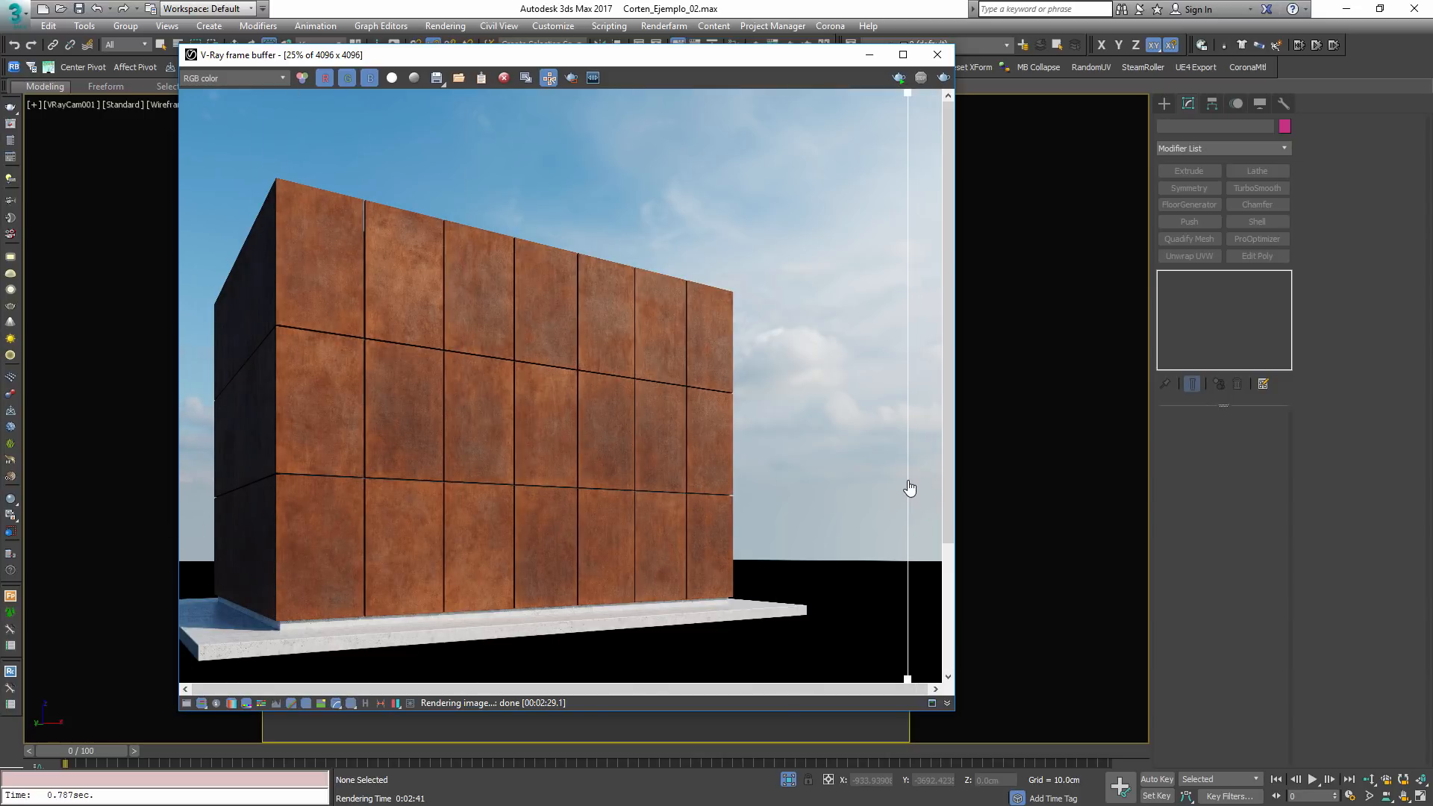